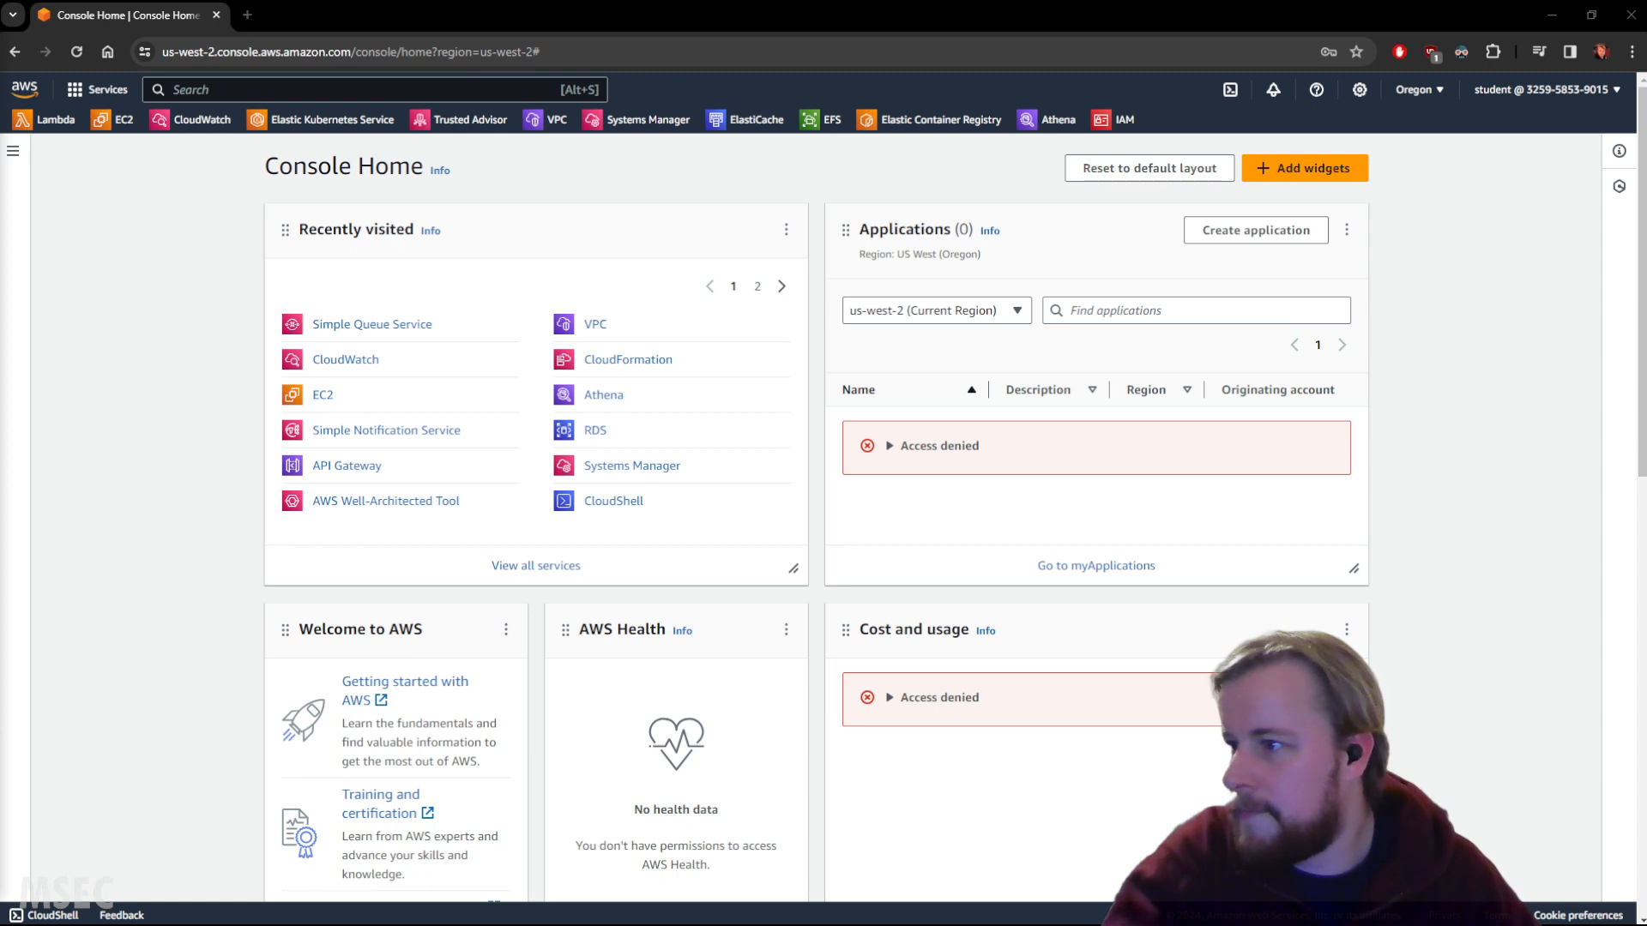
Open CloudWatch in us-west-2 and go to the All metrics browser.
left_click(197, 119)
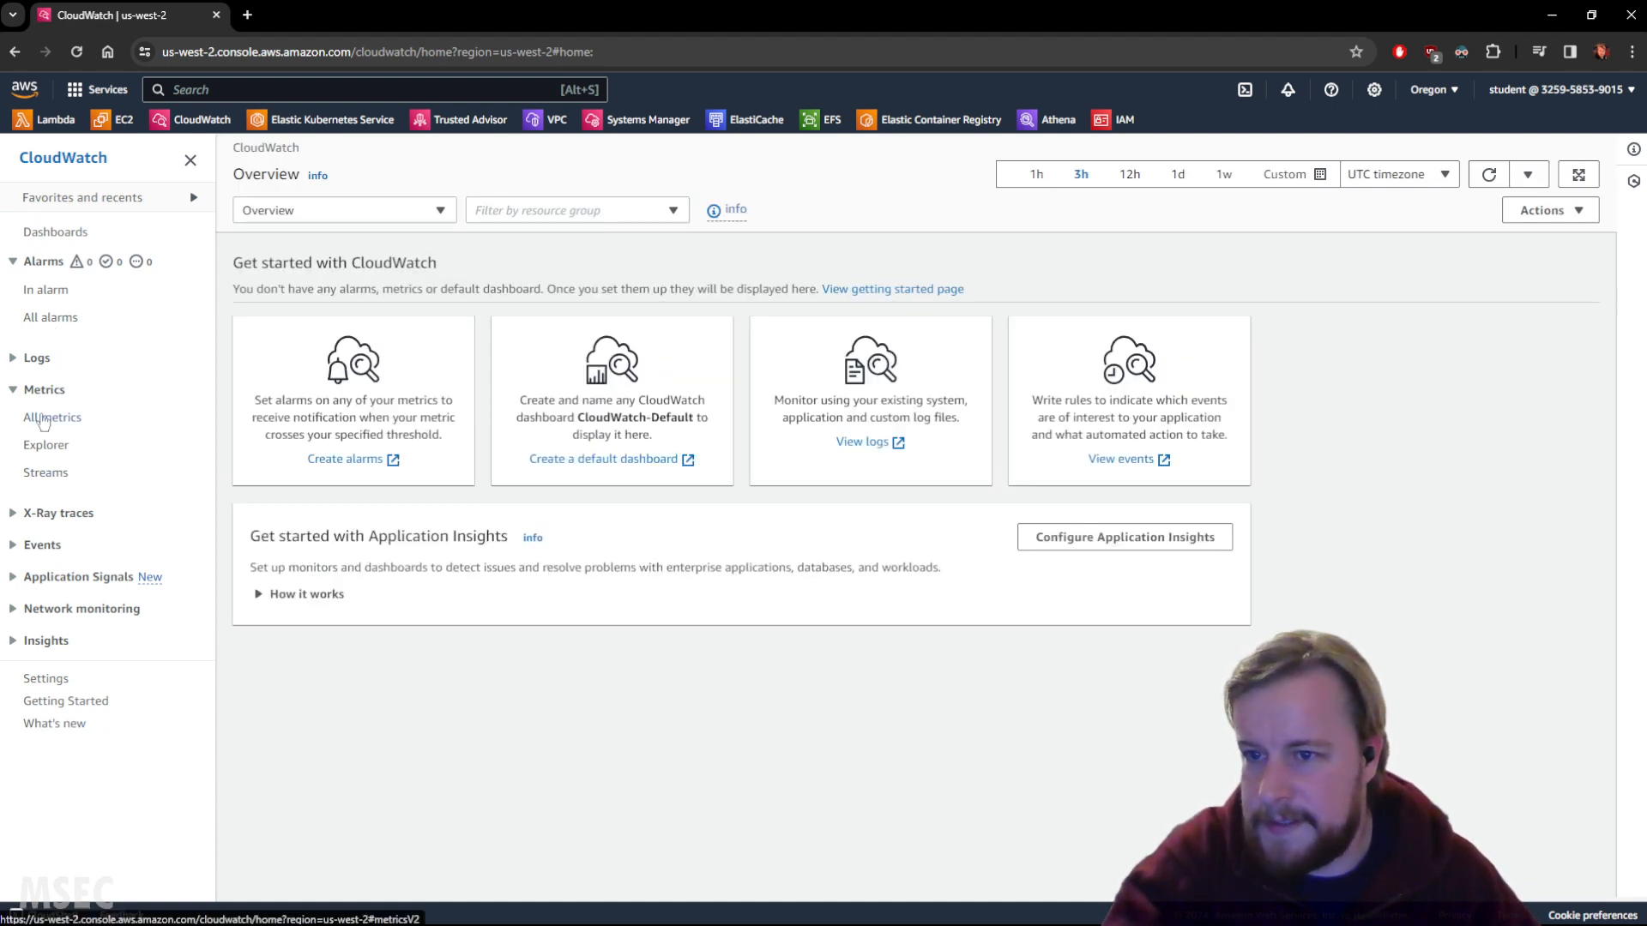
left_click(43, 420)
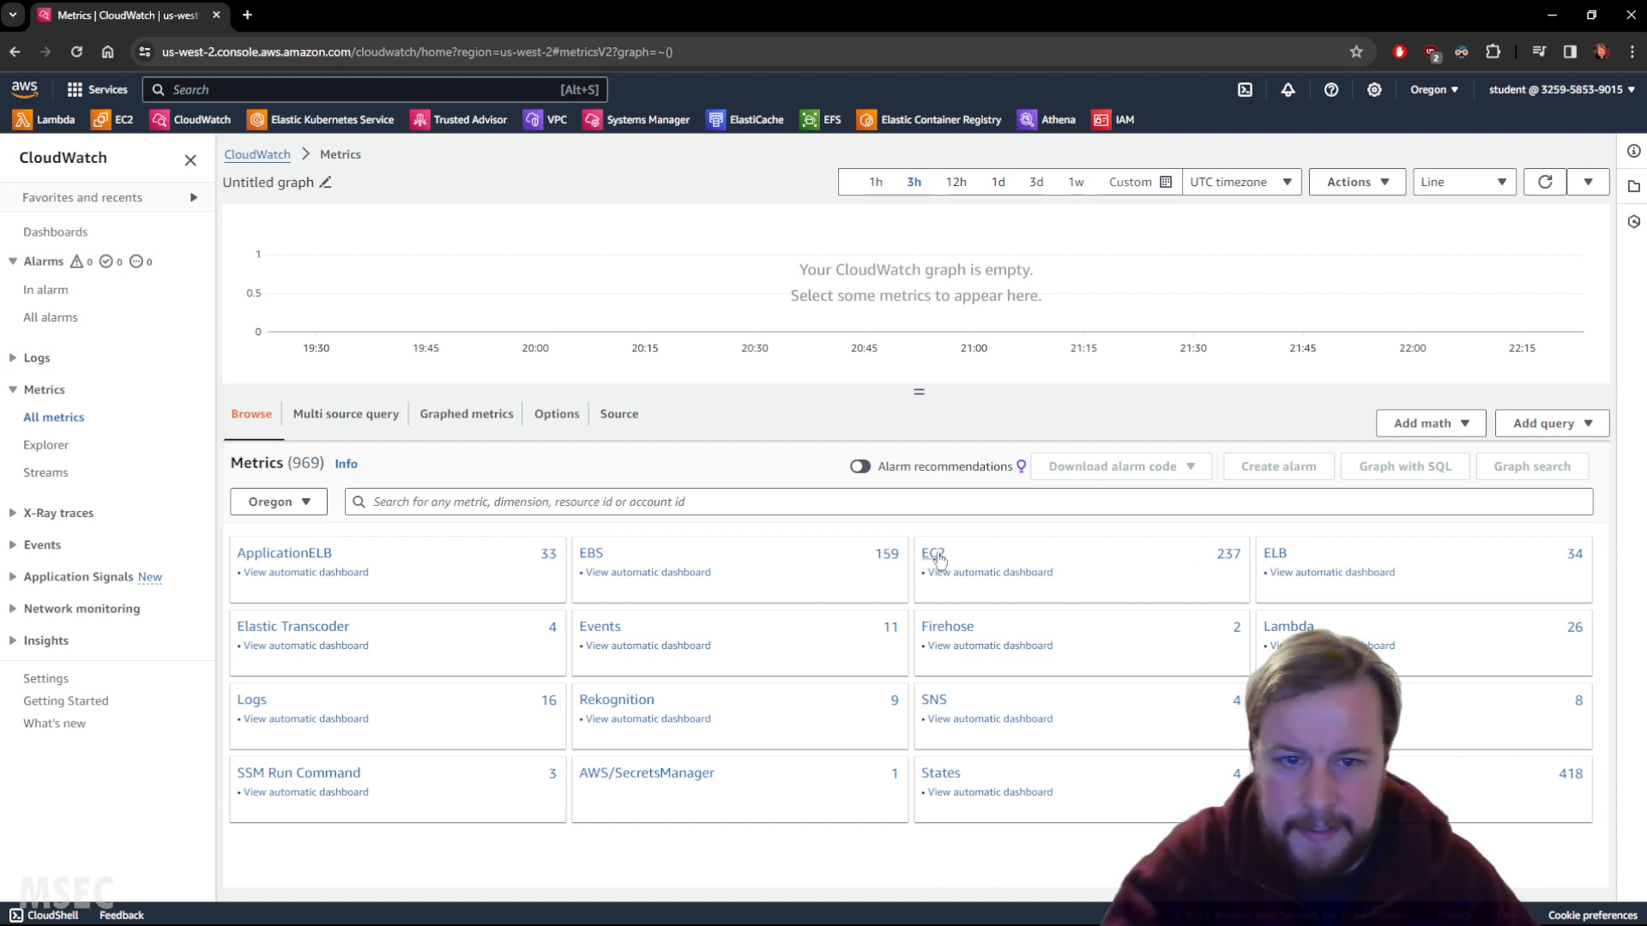
Filter EC2 per-instance metrics to CPUUtilization and scroll through the results.
left_click(933, 553)
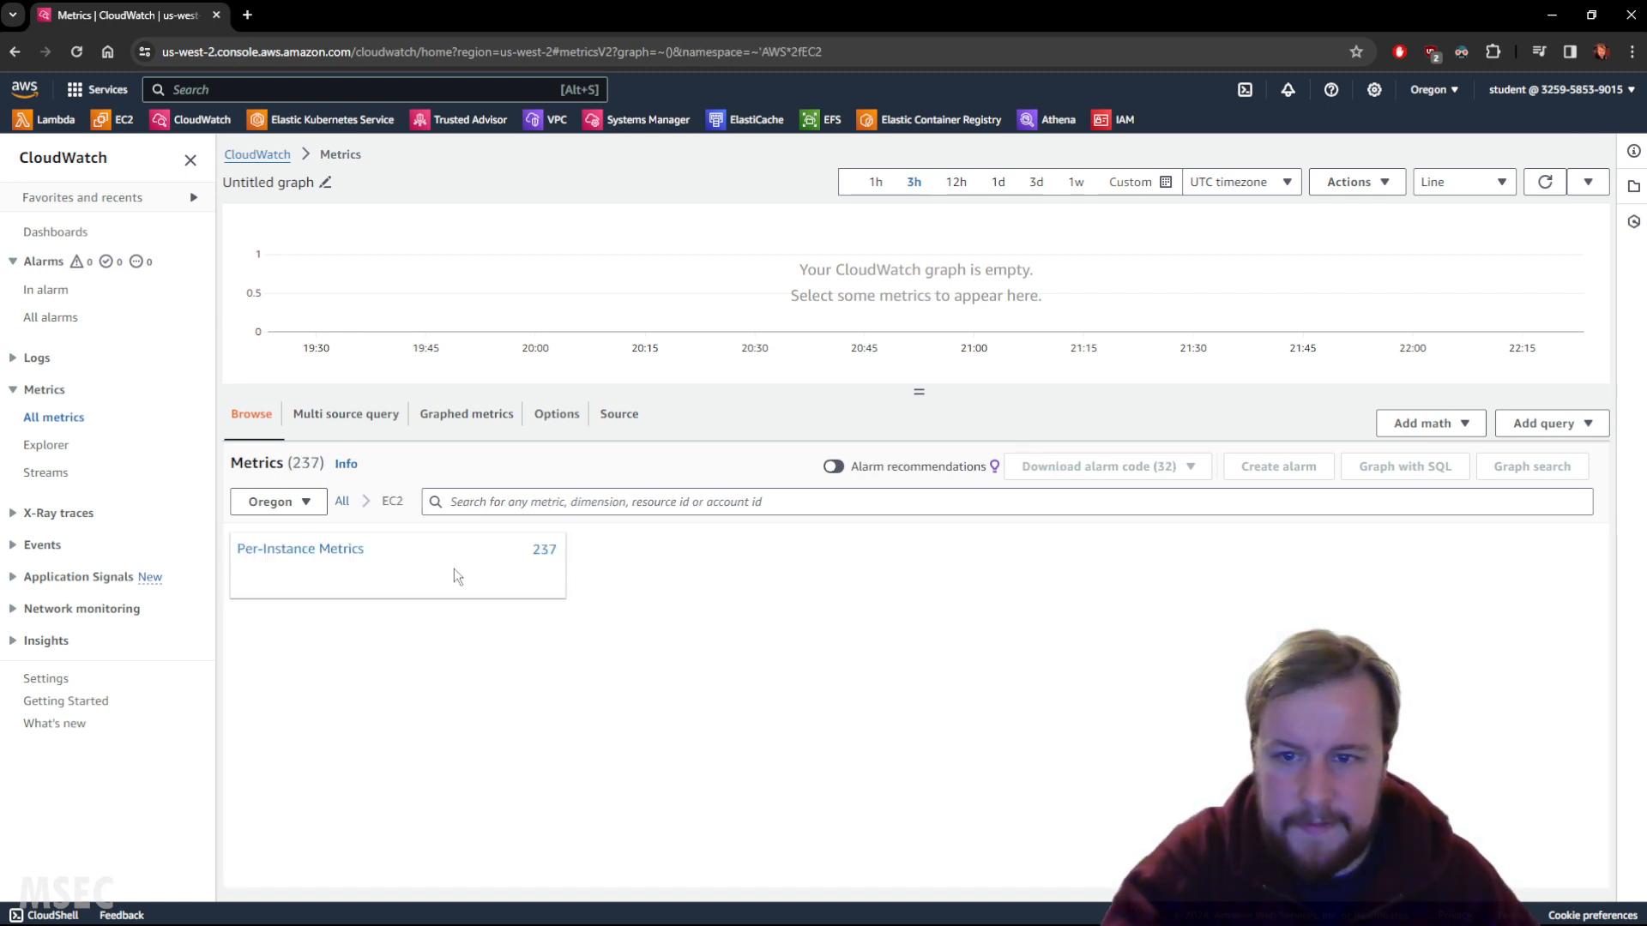
left_click(327, 550)
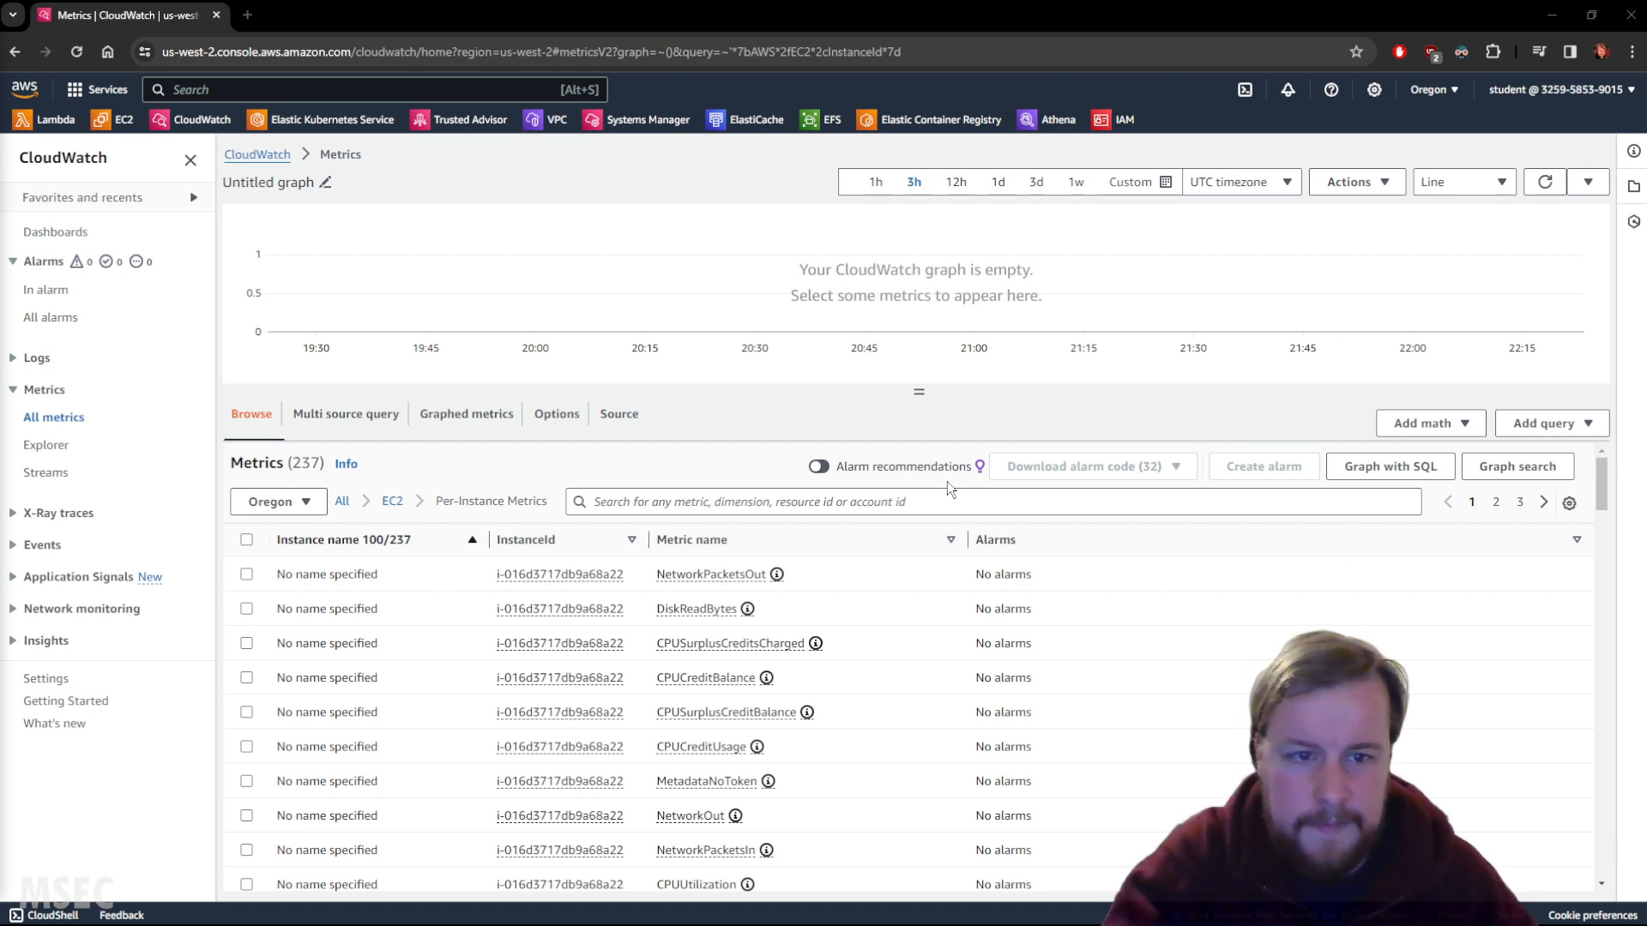
left_click(903, 501)
type("CPUUtilization")
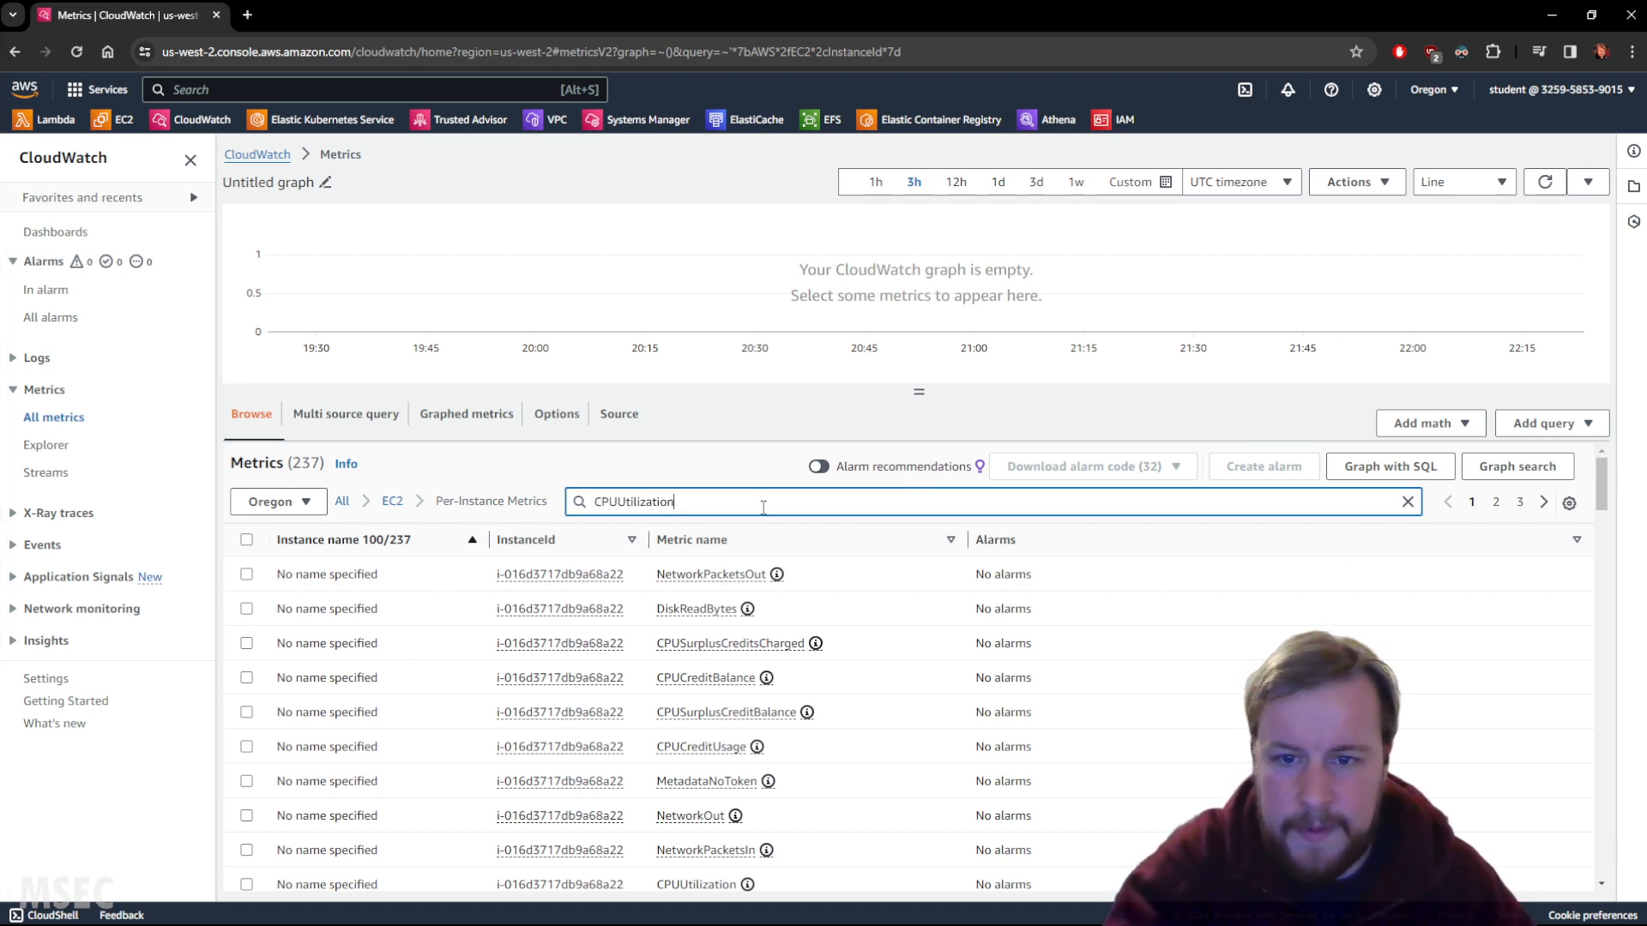
key("Return")
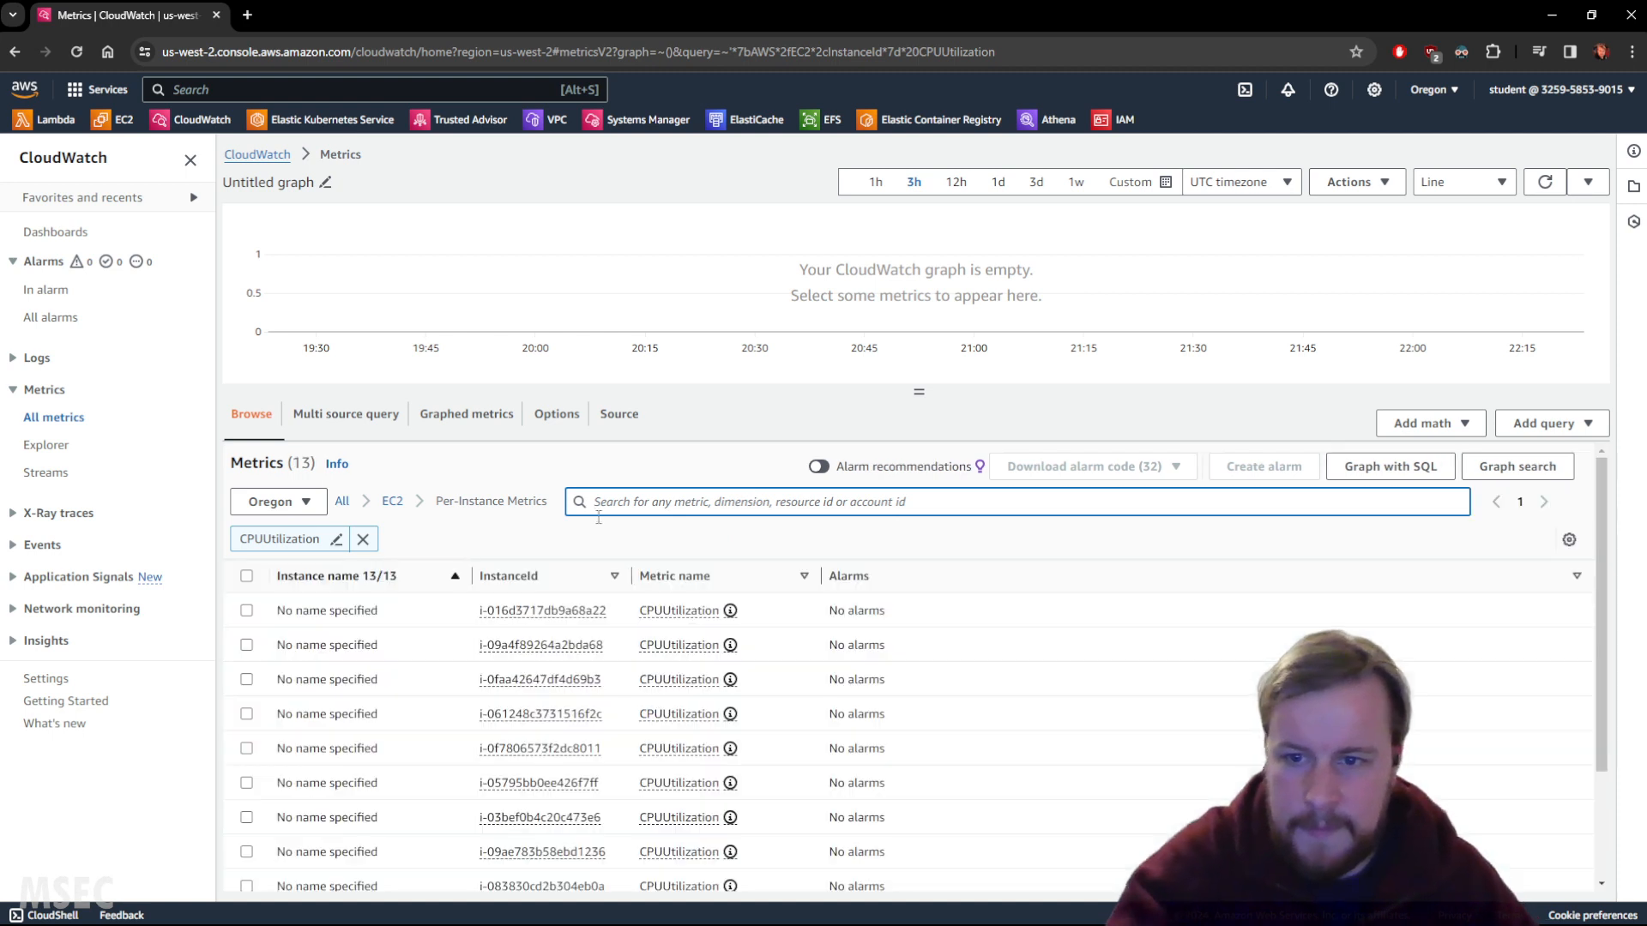
scroll(724, 548, "down", 3)
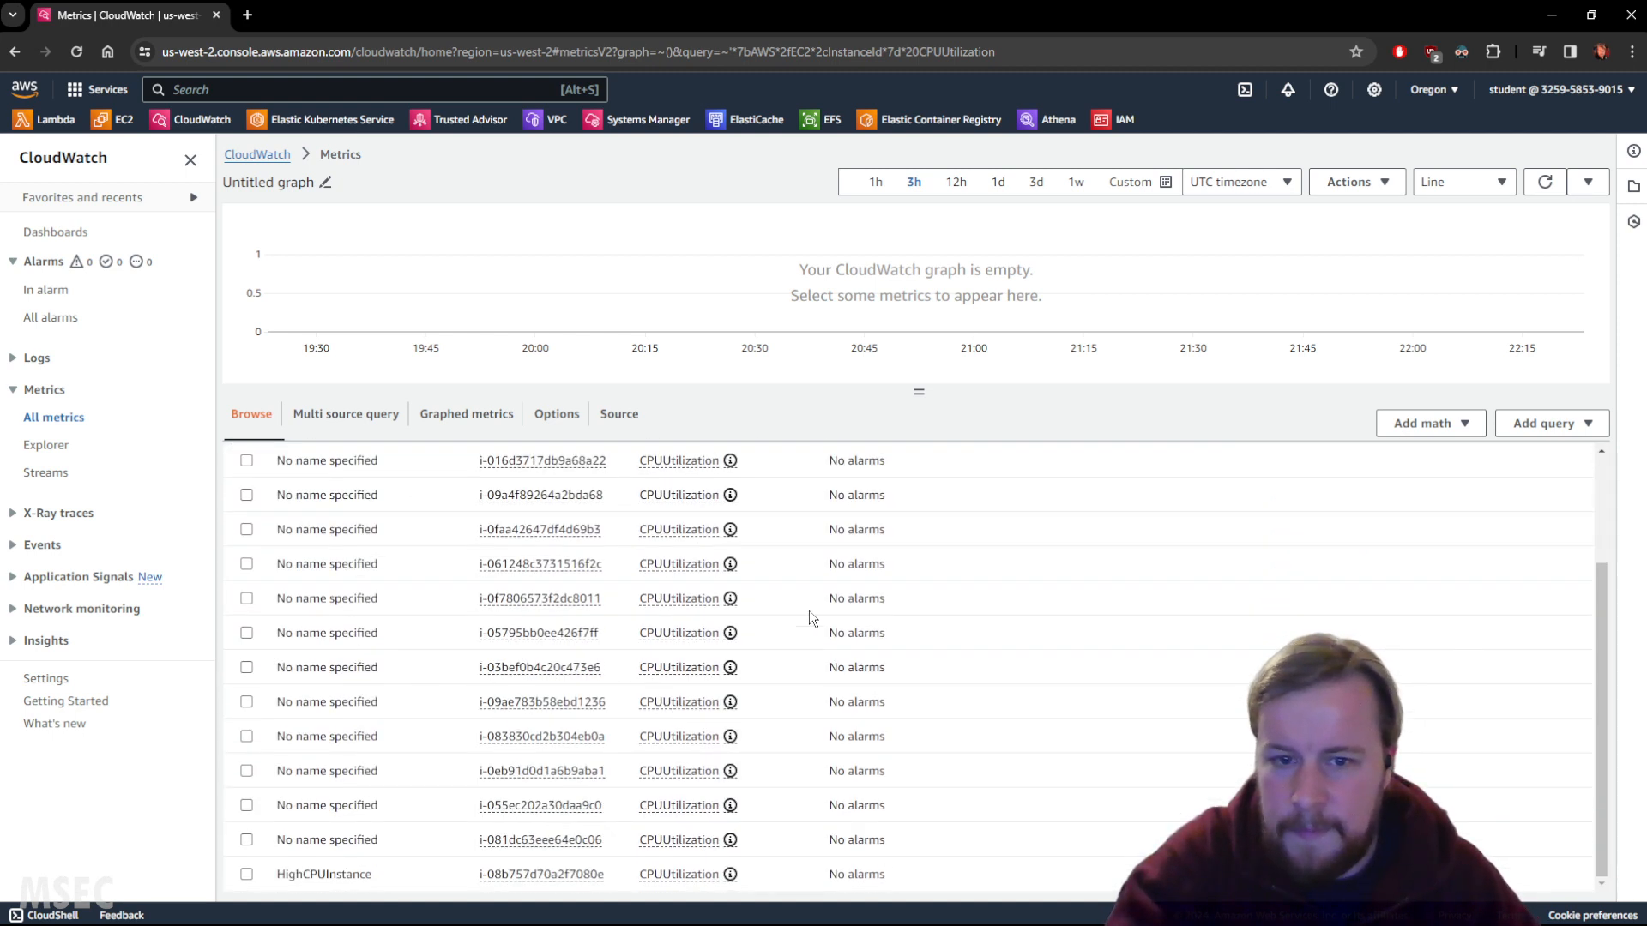
scroll(812, 618, "up", 3)
scroll(729, 601, "down", 1)
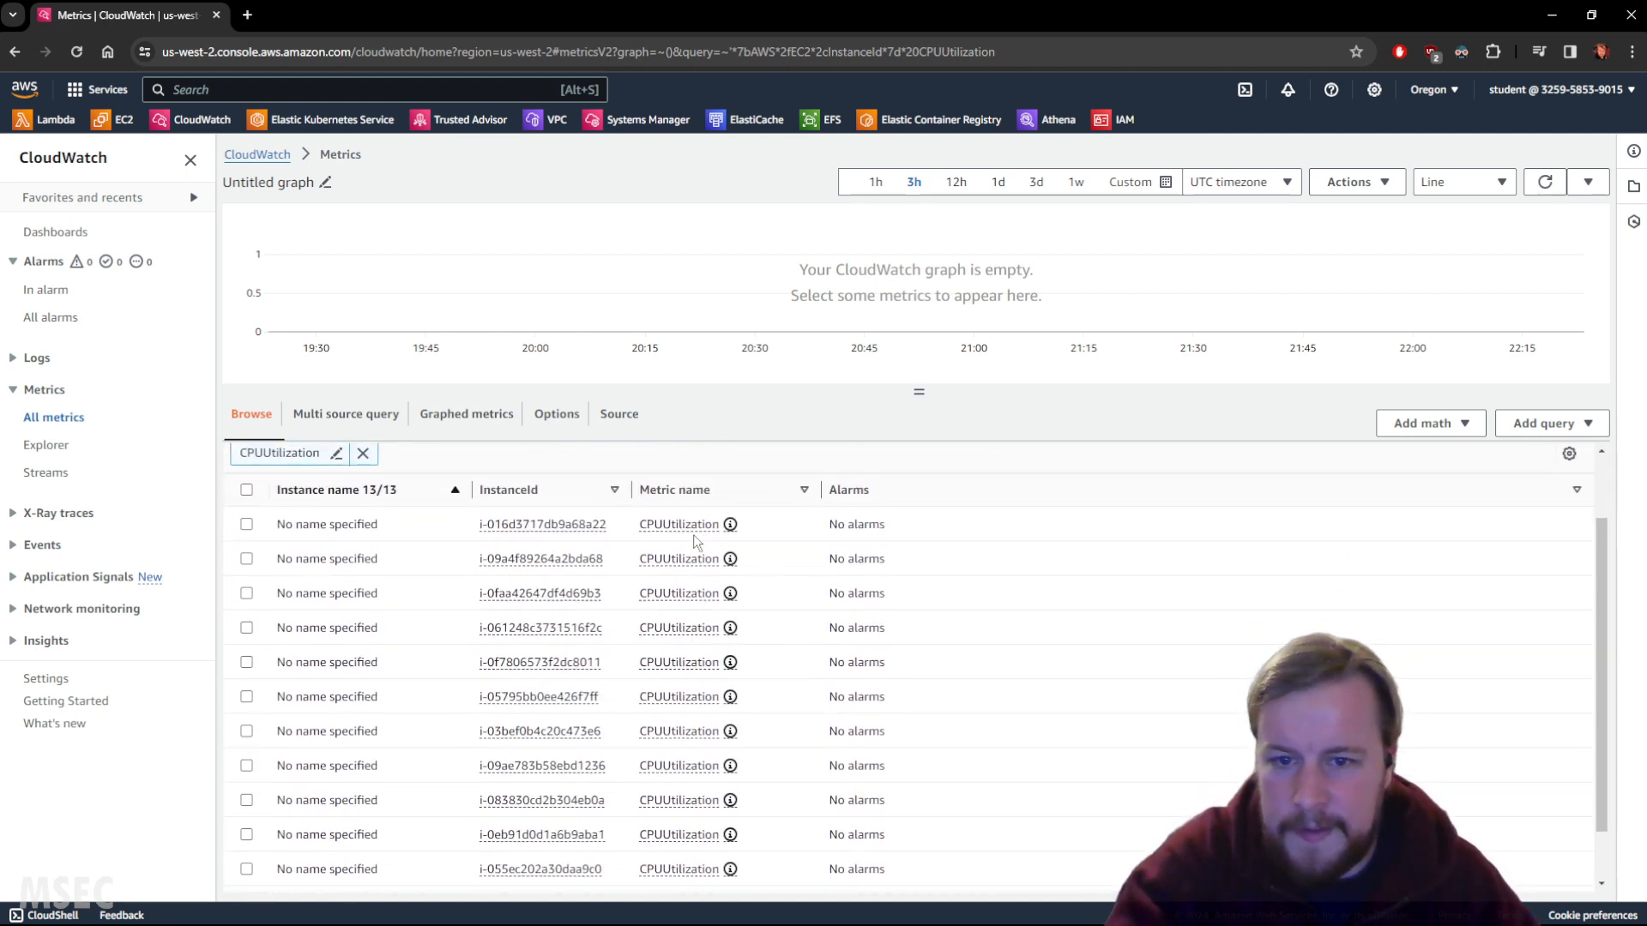
scroll(403, 643, "down", 1)
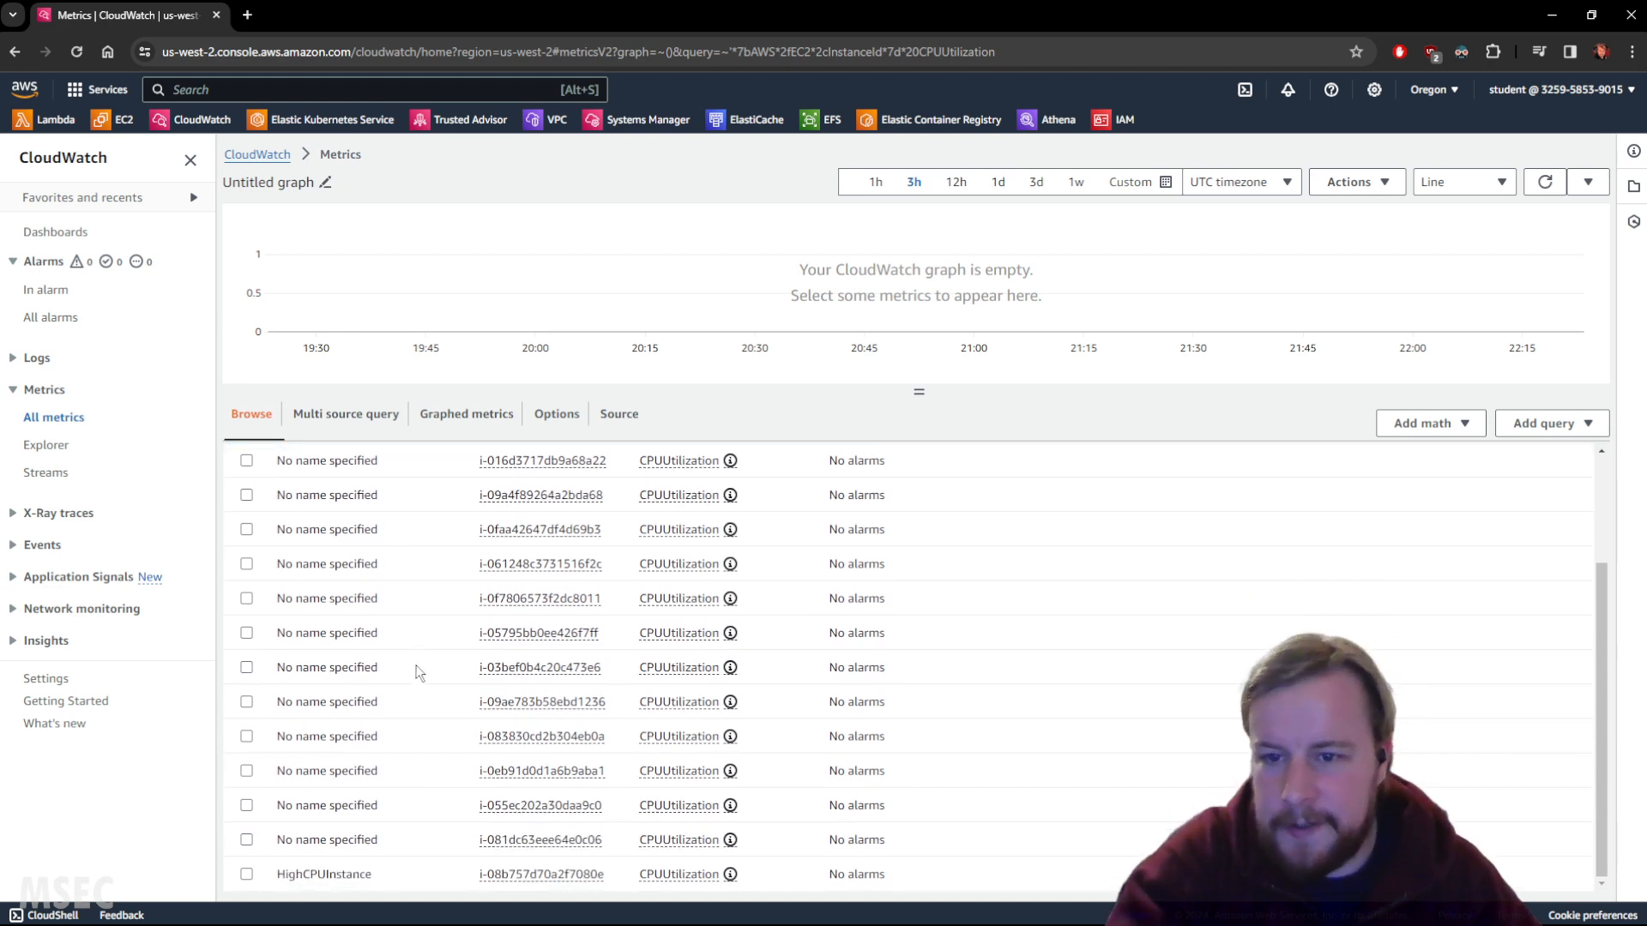
scroll(419, 669, "up", 3)
scroll(423, 645, "down", 1)
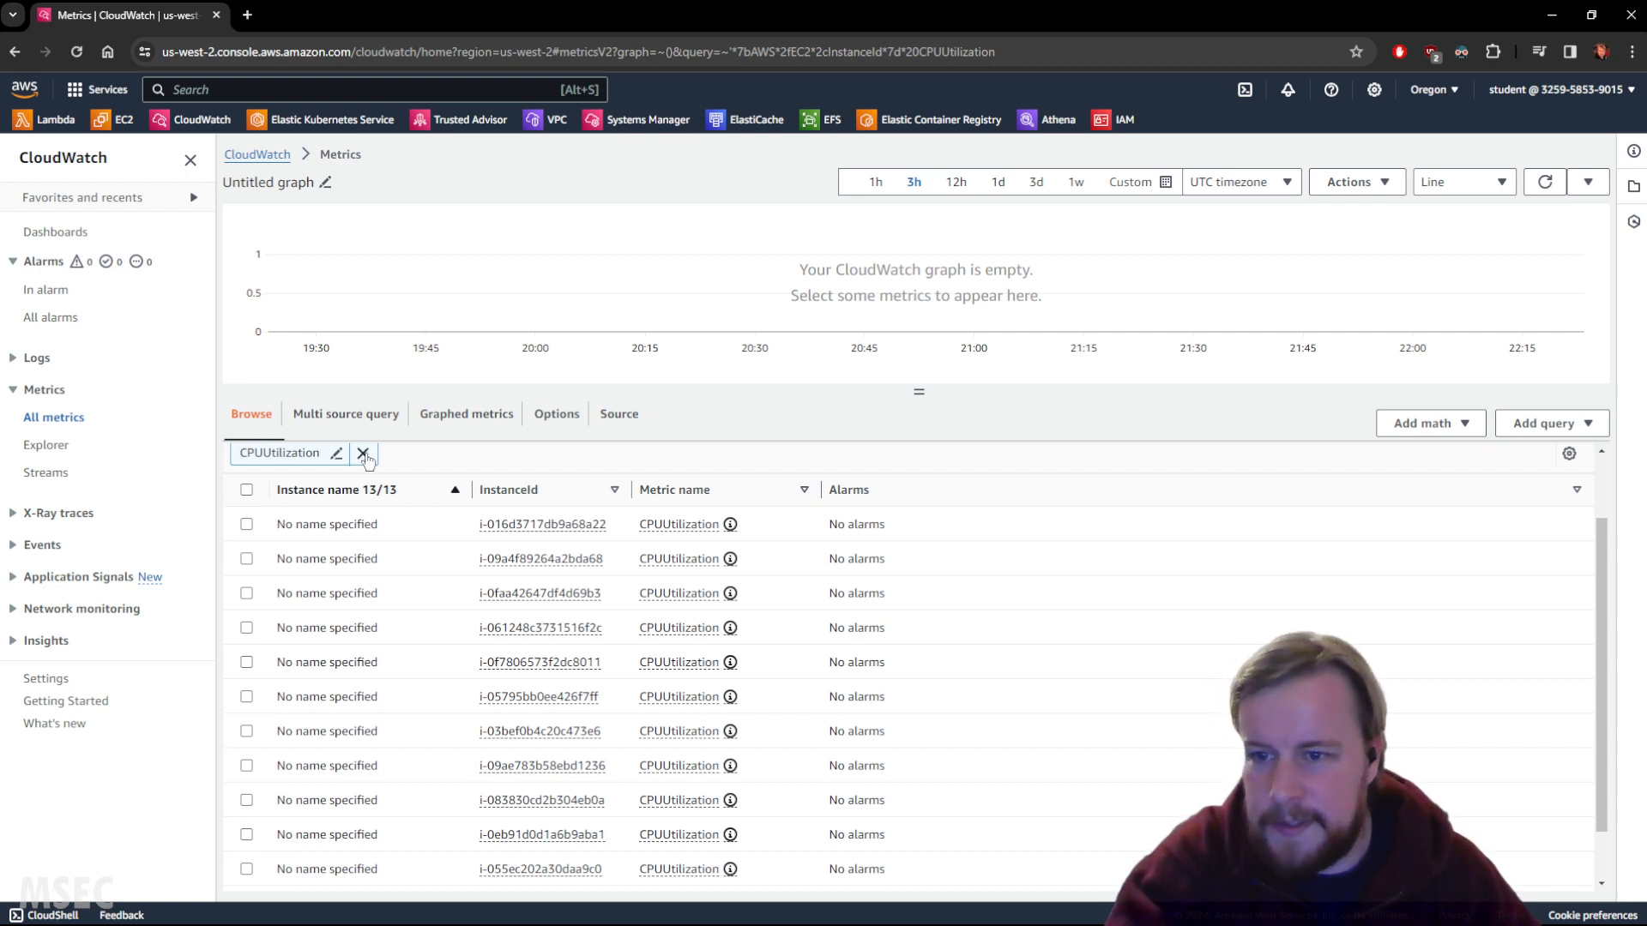
Remove the CPUUtilization filter and return to all metric namespaces.
left_click(363, 454)
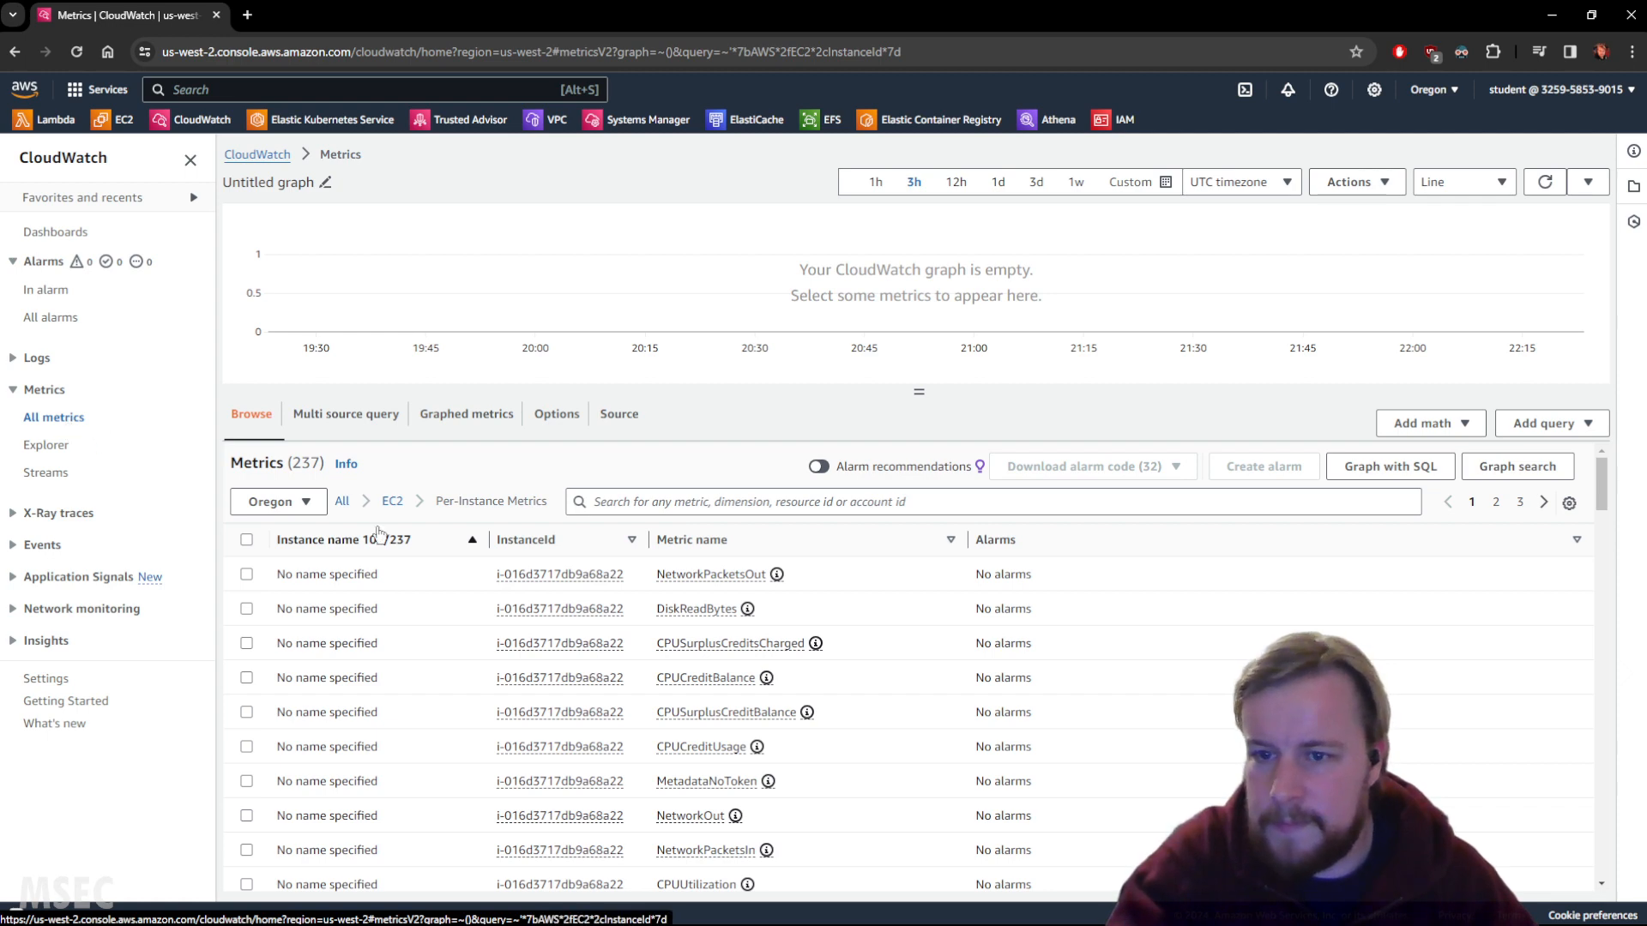
left_click(307, 503)
left_click(310, 504)
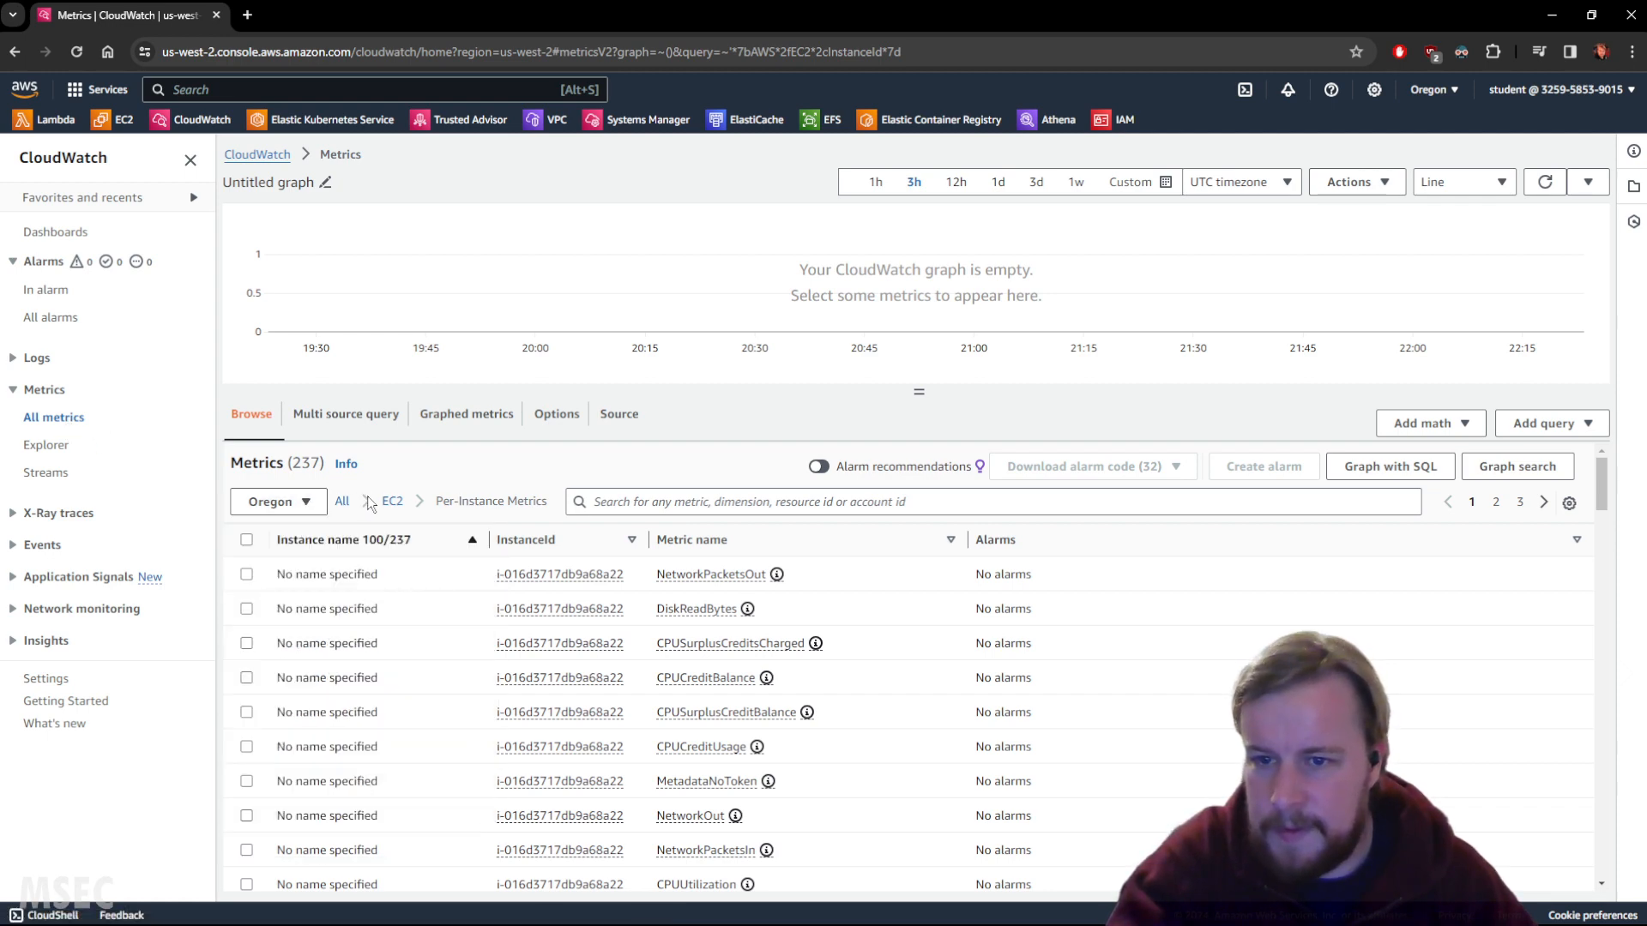
left_click(342, 502)
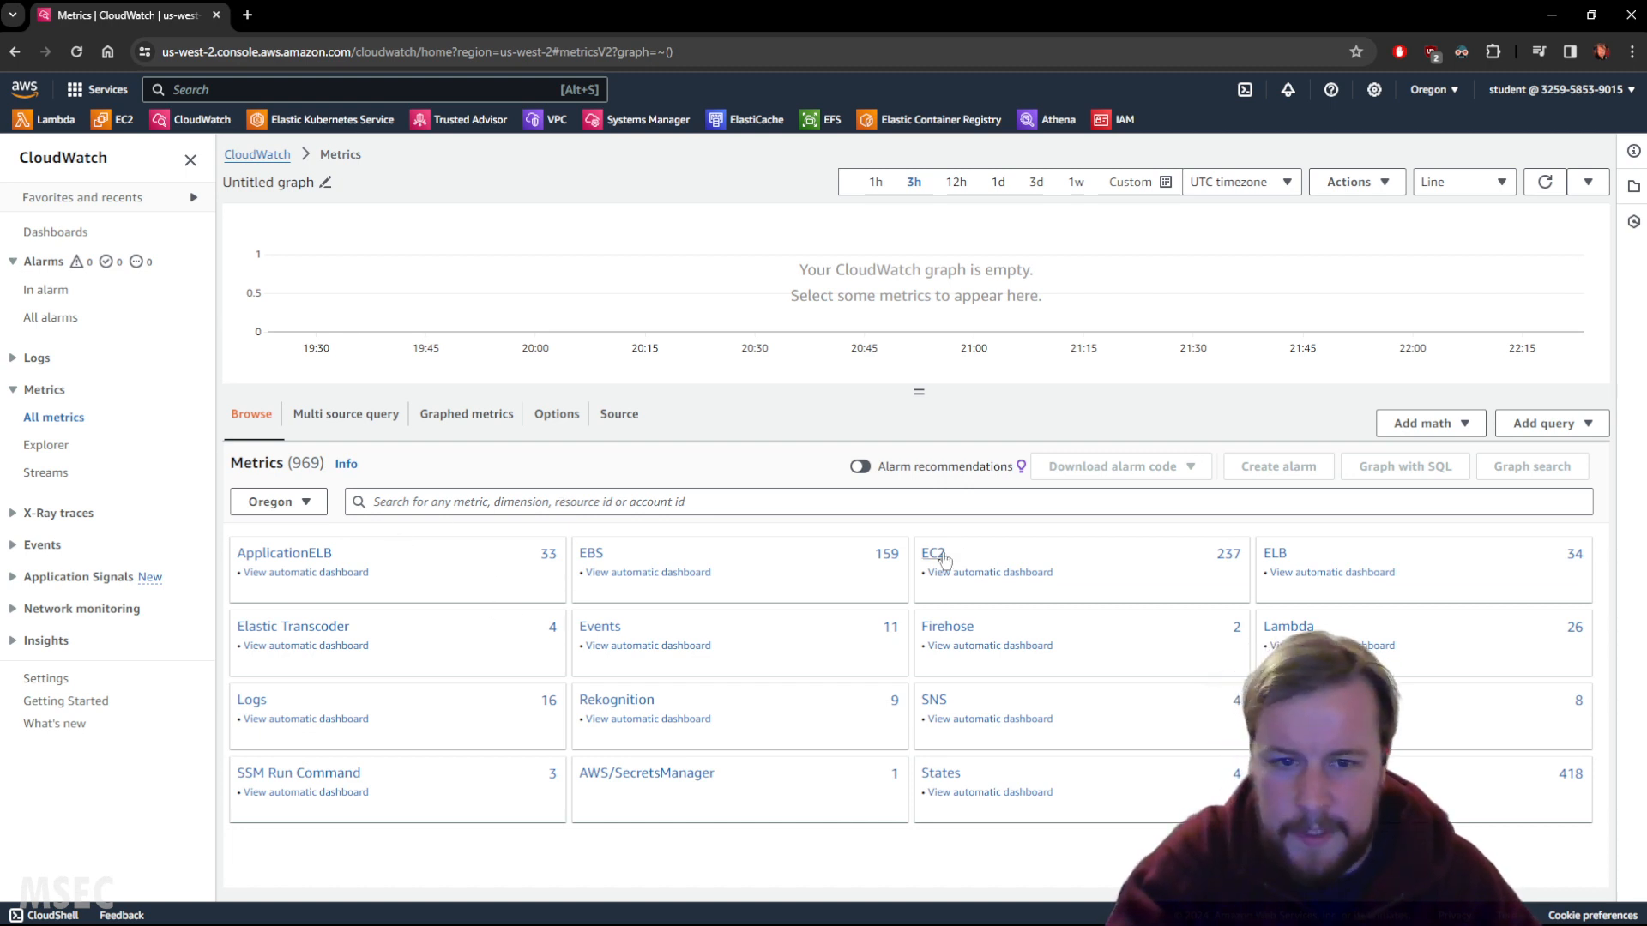
Reapply the CPUUtilization filter on EC2 per-instance metrics and locate HighCPUInstance among 13 instances.
left_click(935, 556)
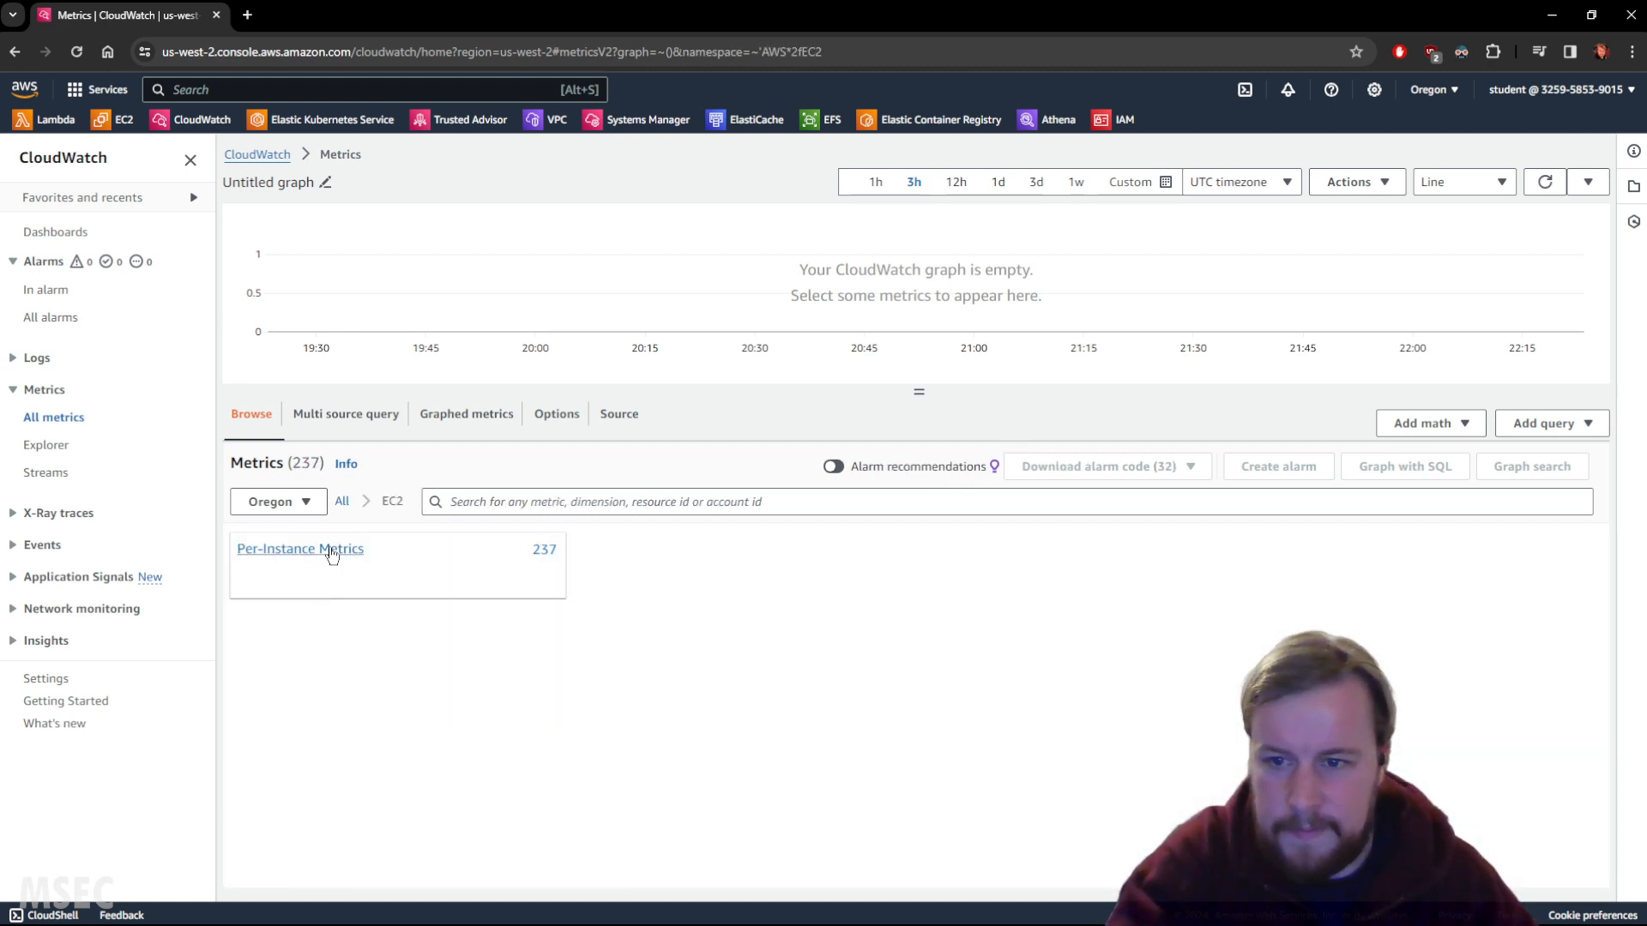
left_click(331, 548)
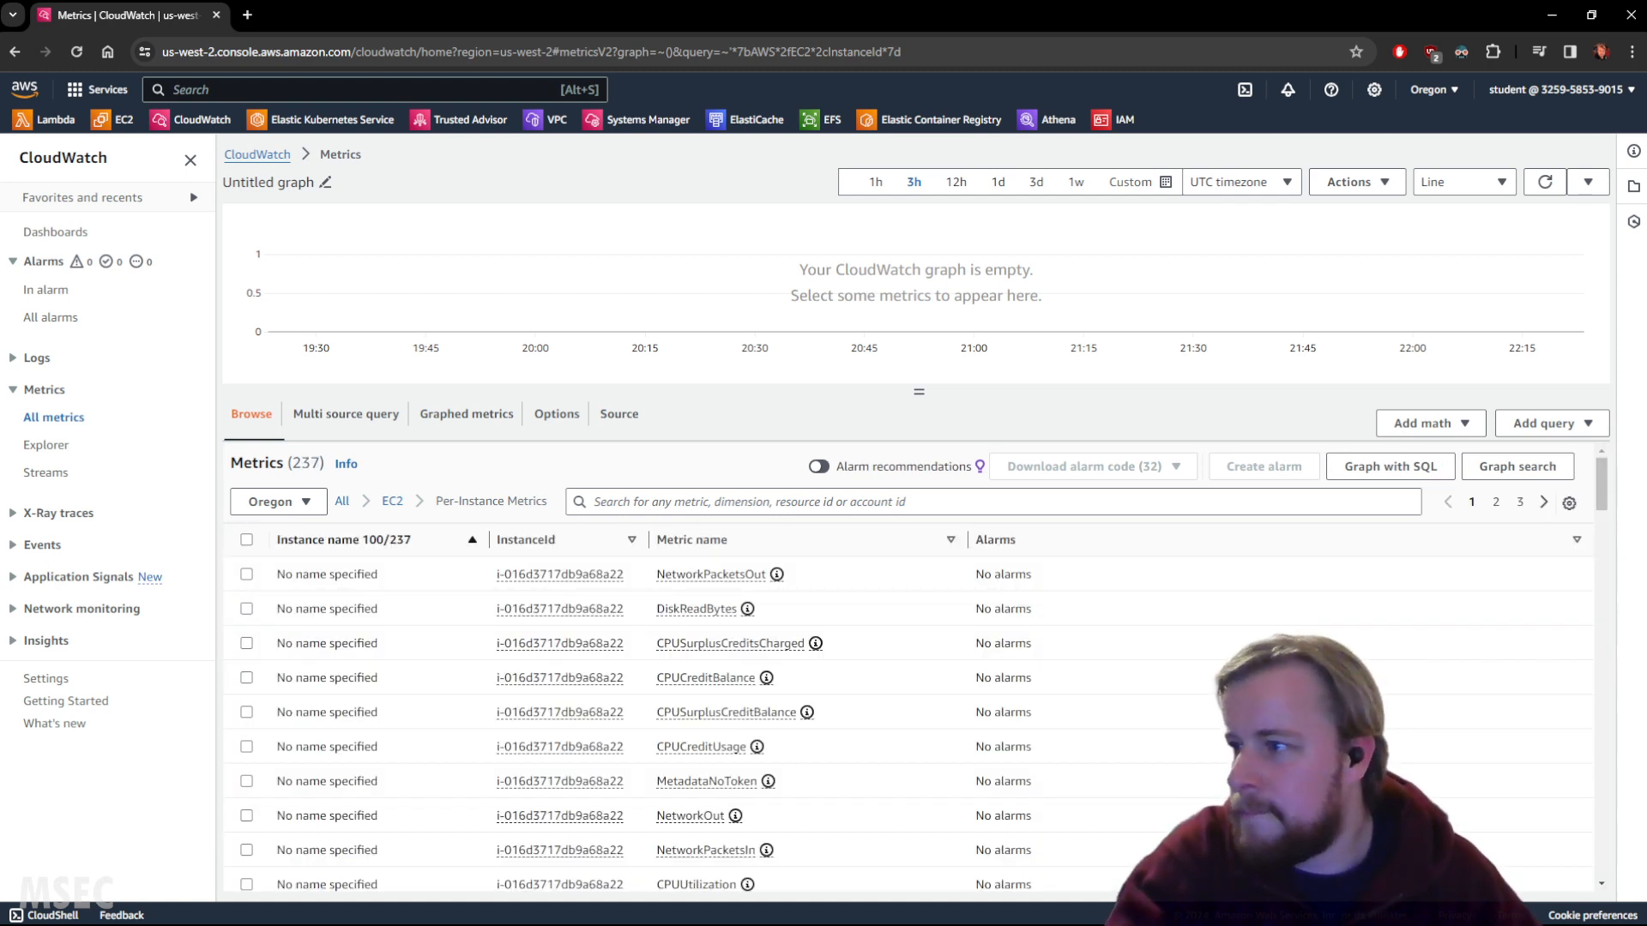
left_click(719, 497)
type("CPUUtilization")
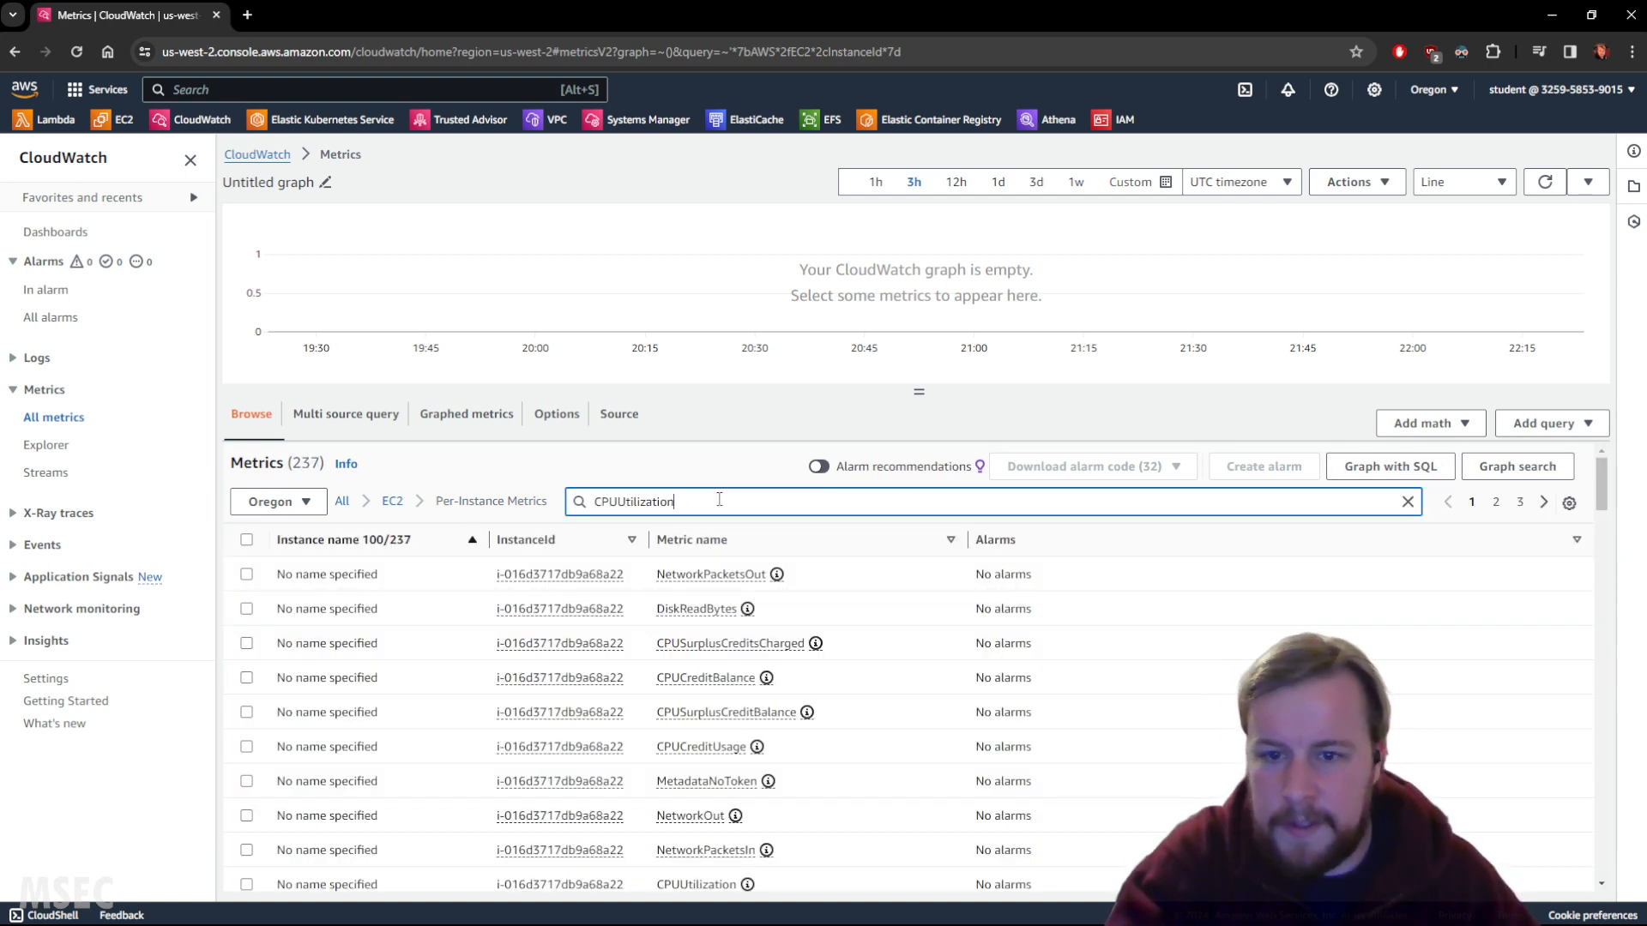
key("Return")
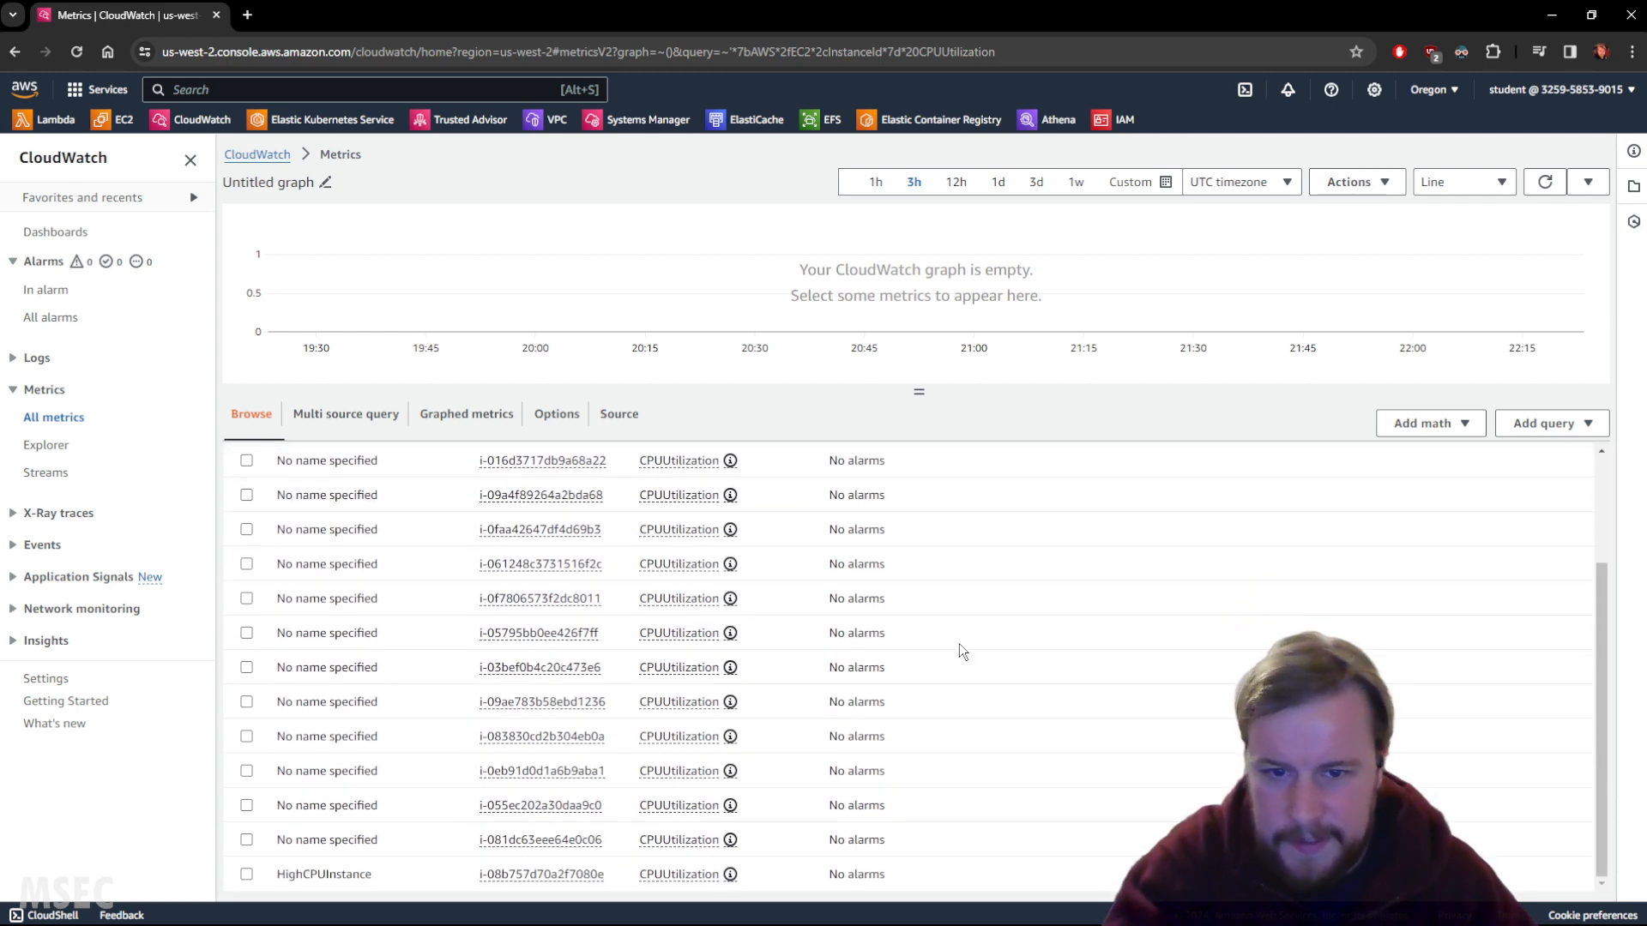
scroll(784, 773, "up", 2)
scroll(786, 775, "down", 2)
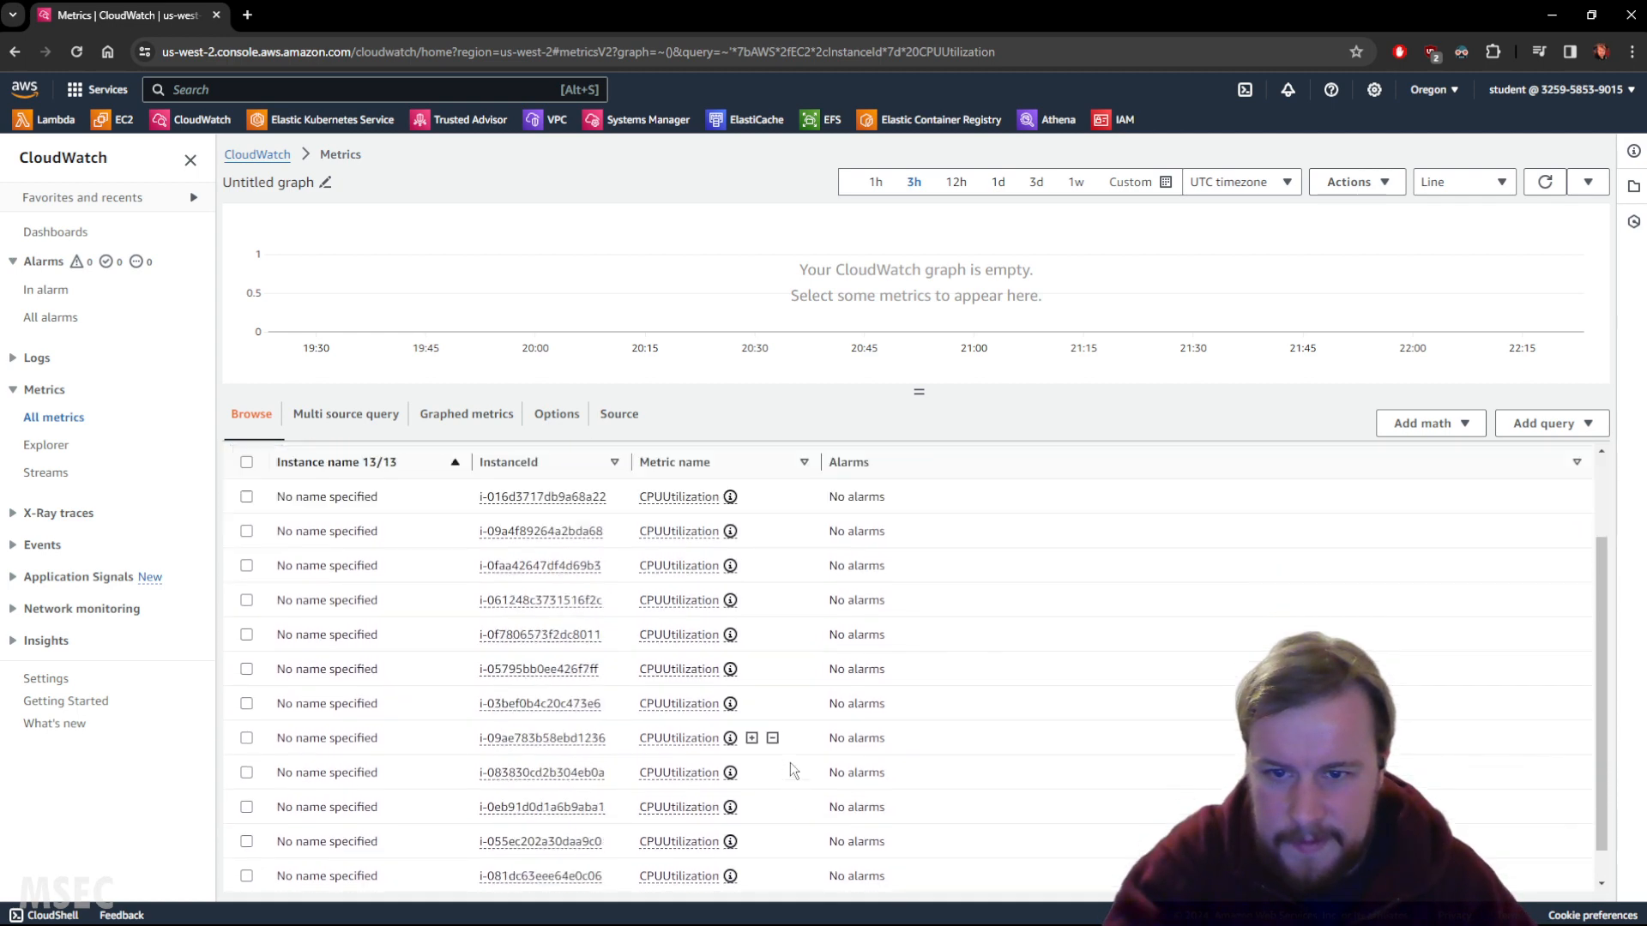
scroll(811, 785, "up", 3)
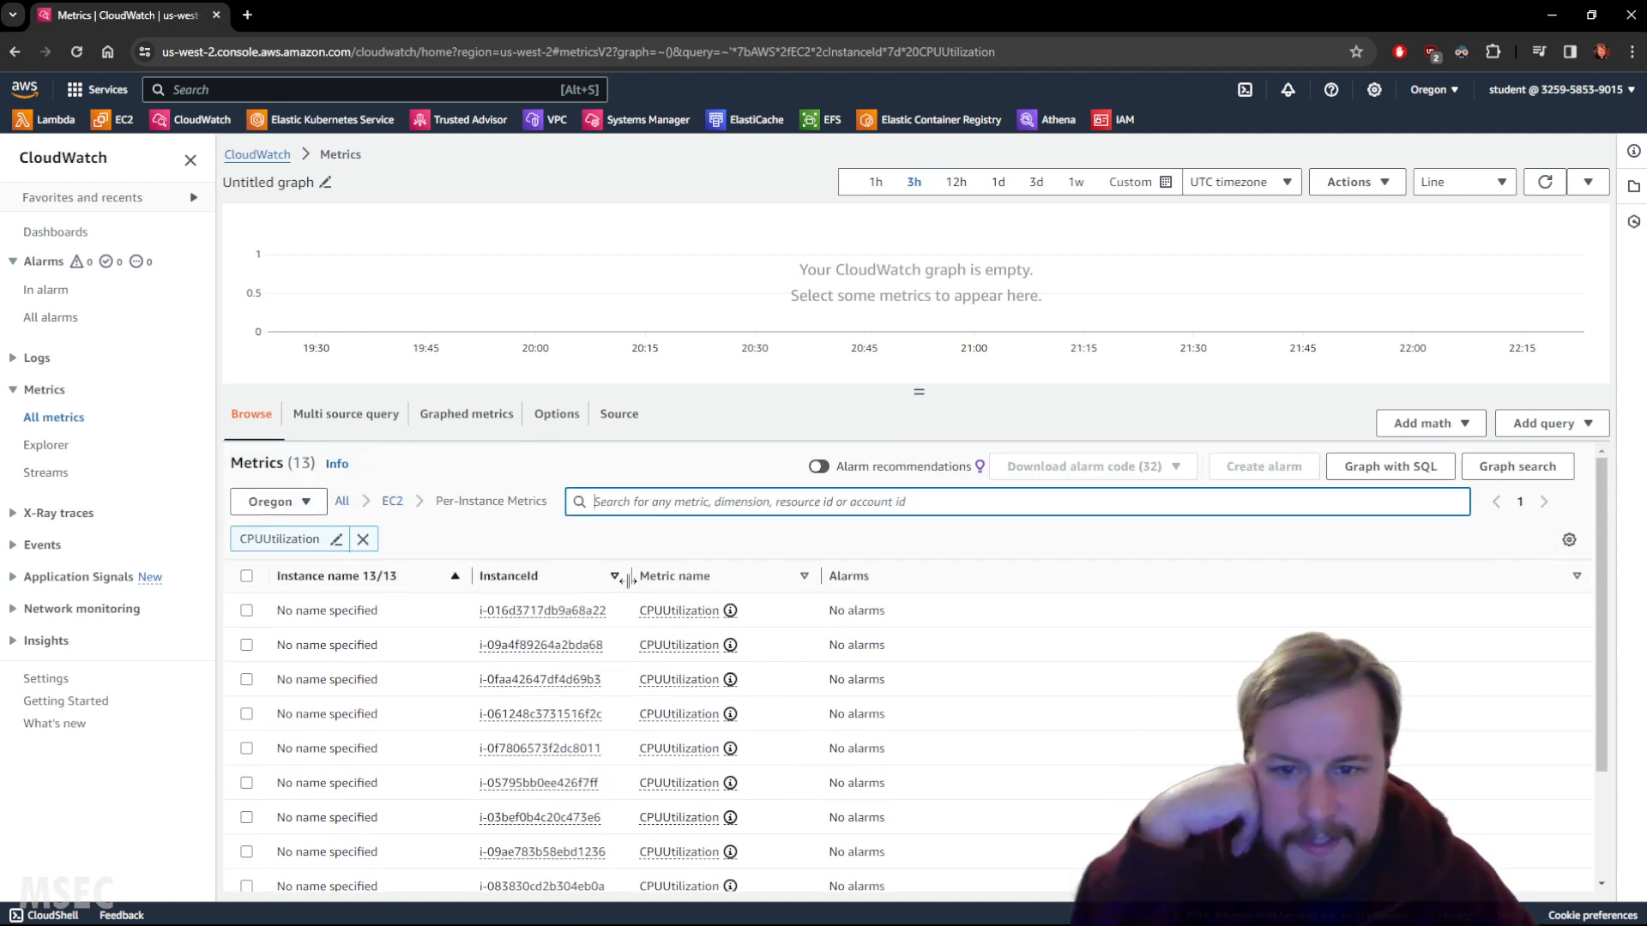
scroll(611, 636, "down", 2)
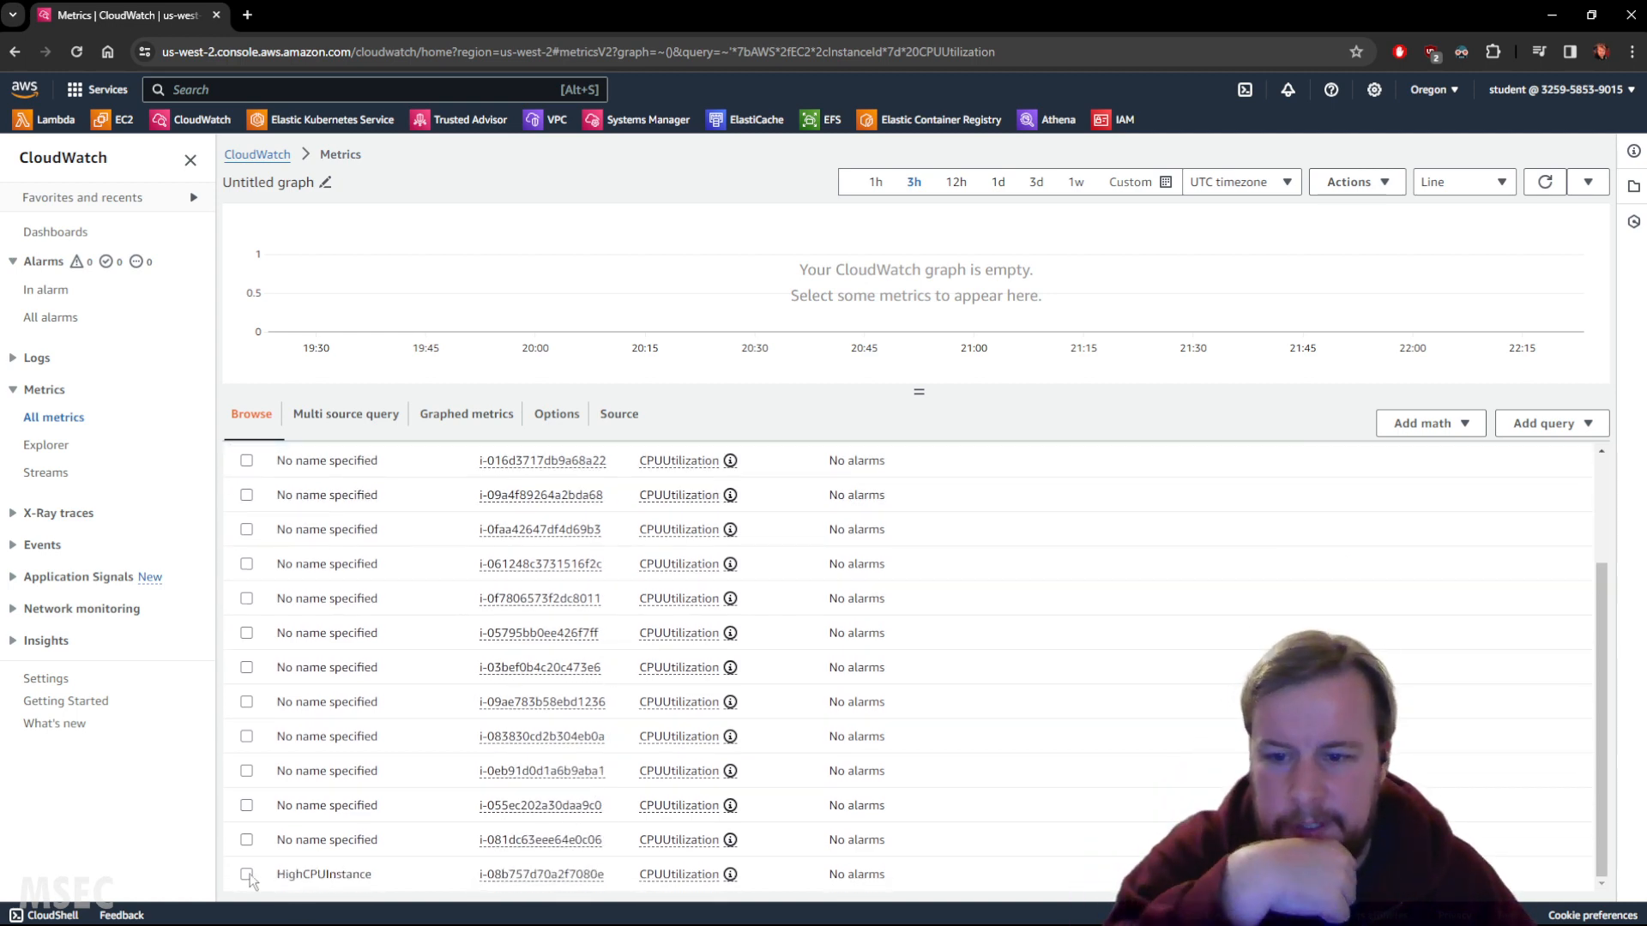
Plot HighCPUInstance's CPUUtilization metric and limit the graph to the last hour.
left_click(334, 875)
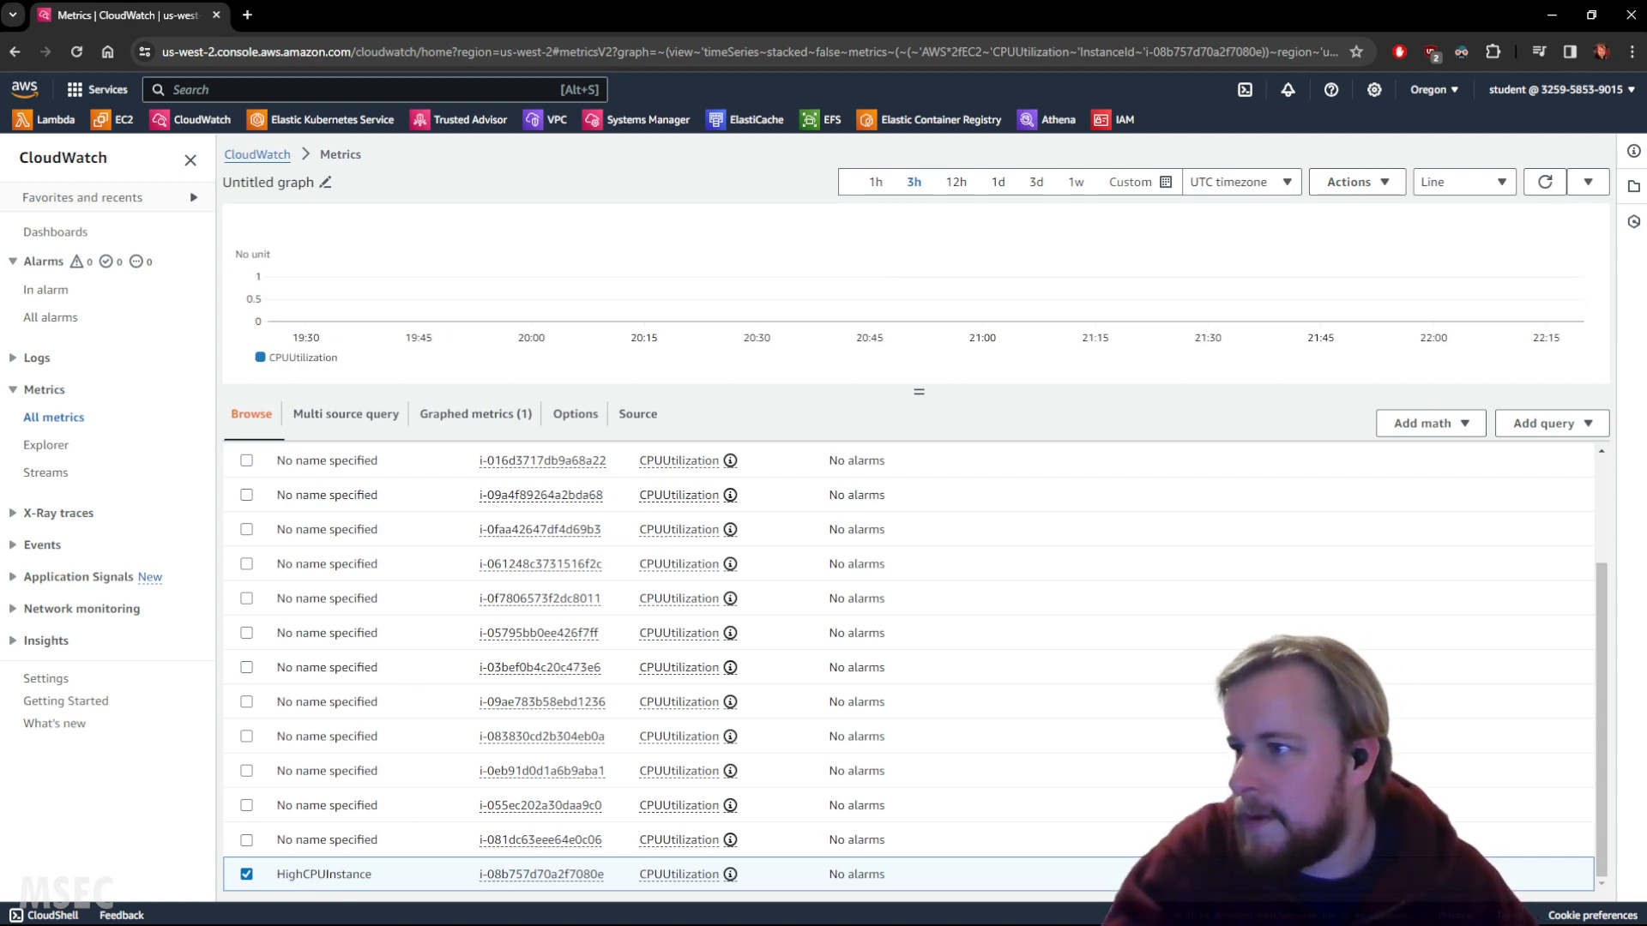
scroll(840, 514, "up", 3)
scroll(794, 492, "down", 3)
scroll(809, 533, "up", 3)
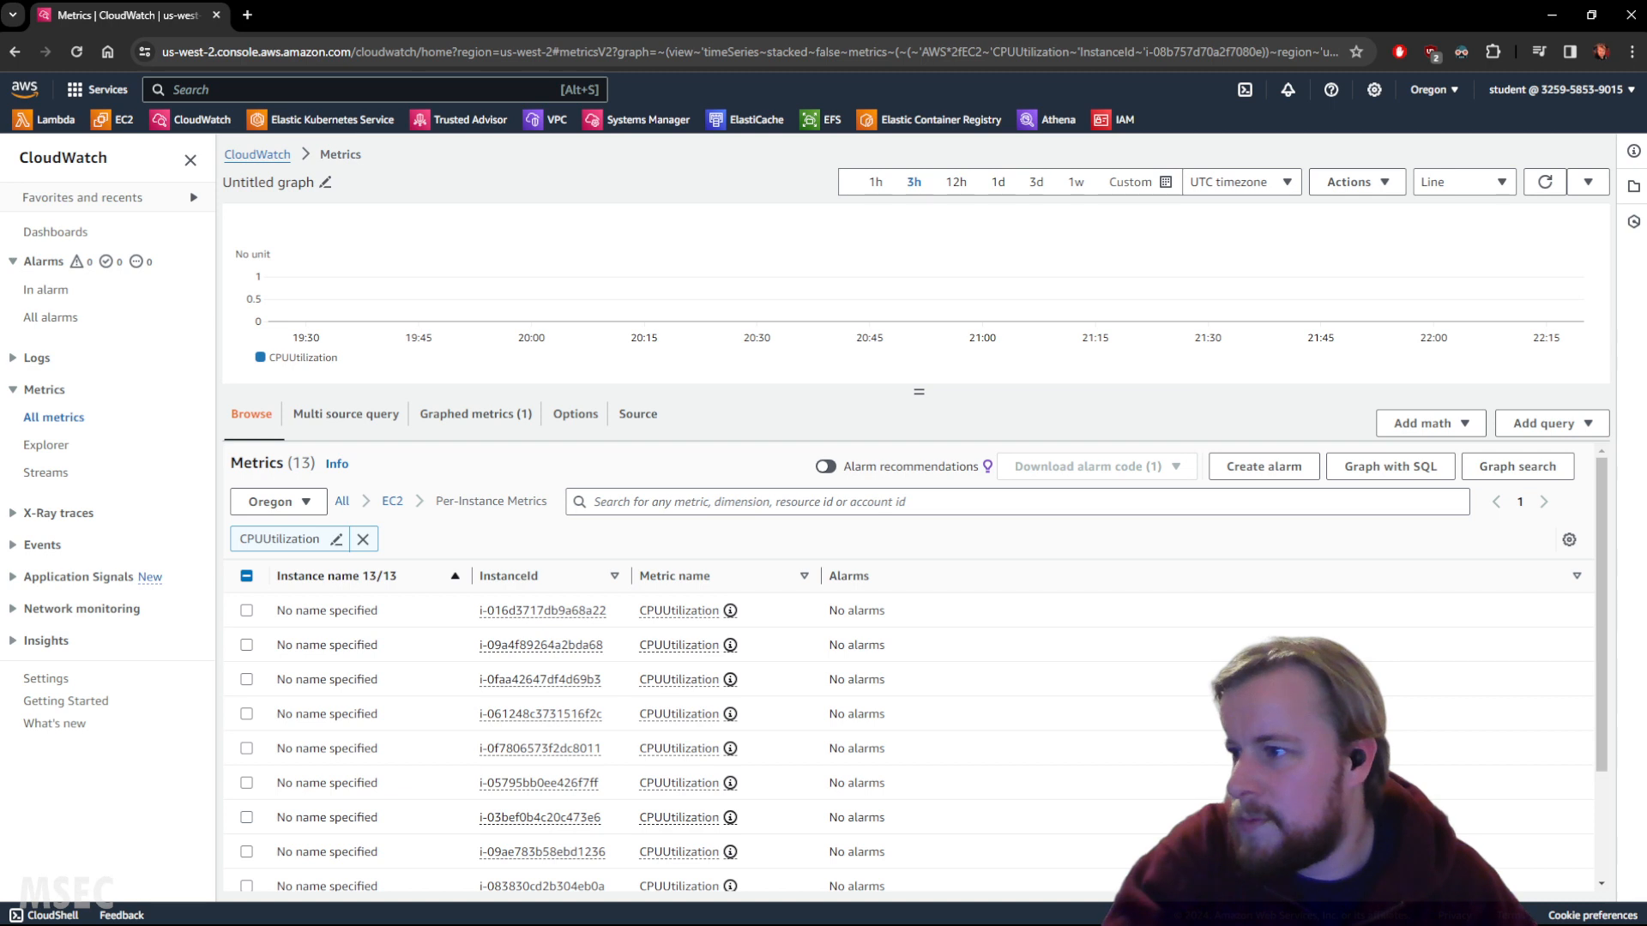
scroll(583, 721, "down", 5)
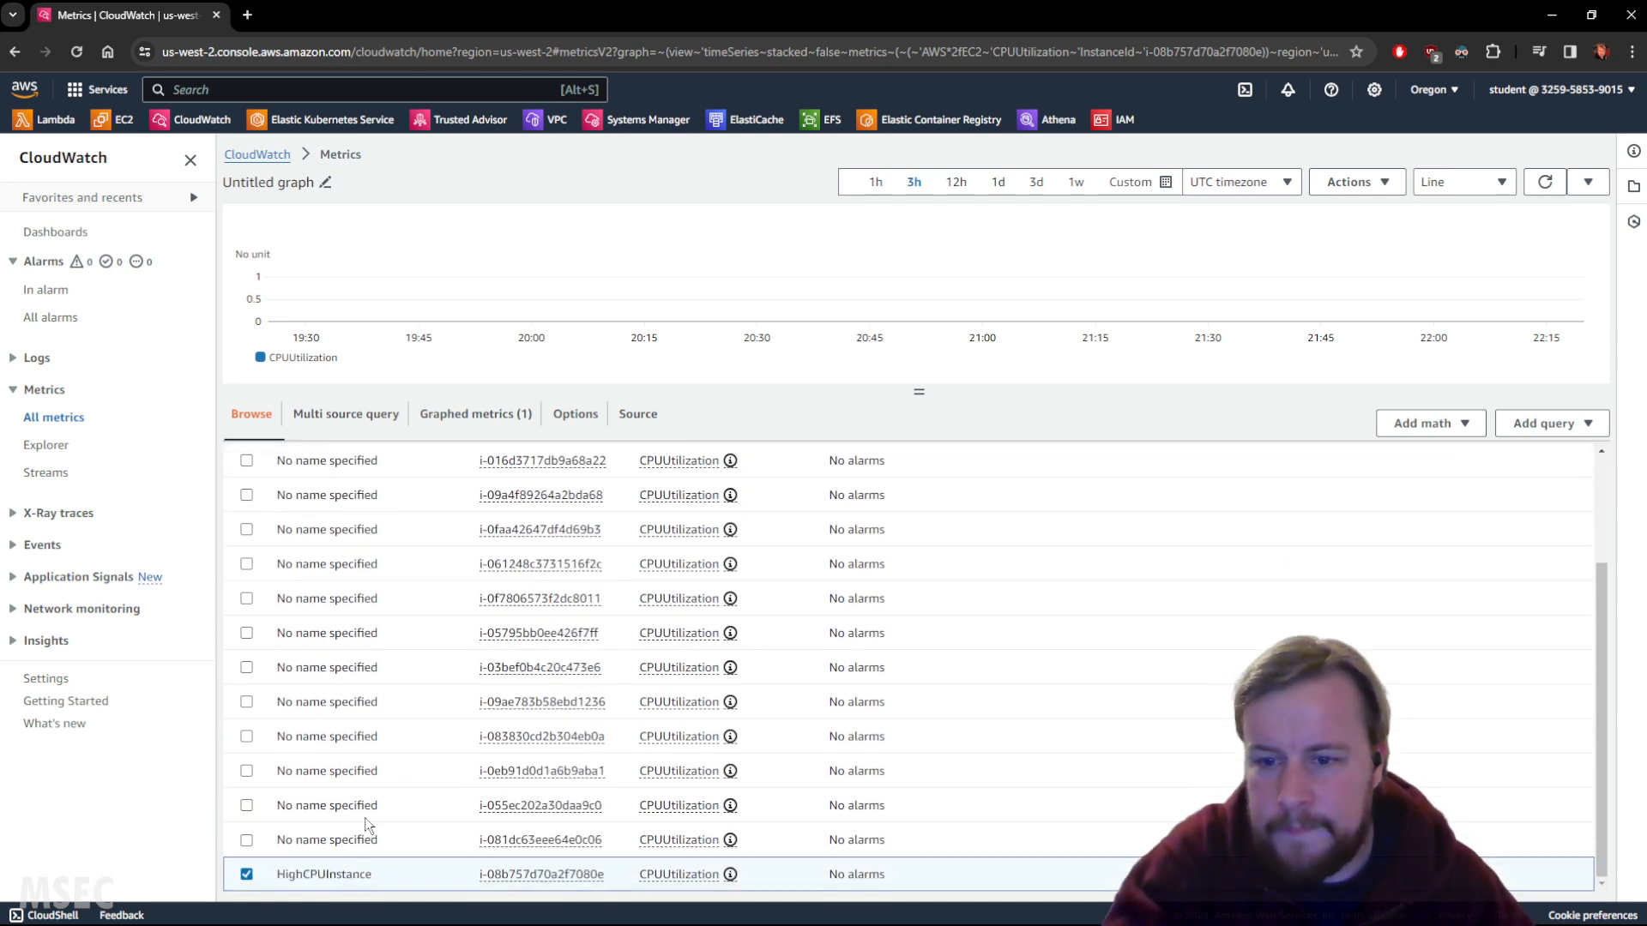
scroll(527, 677, "up", 5)
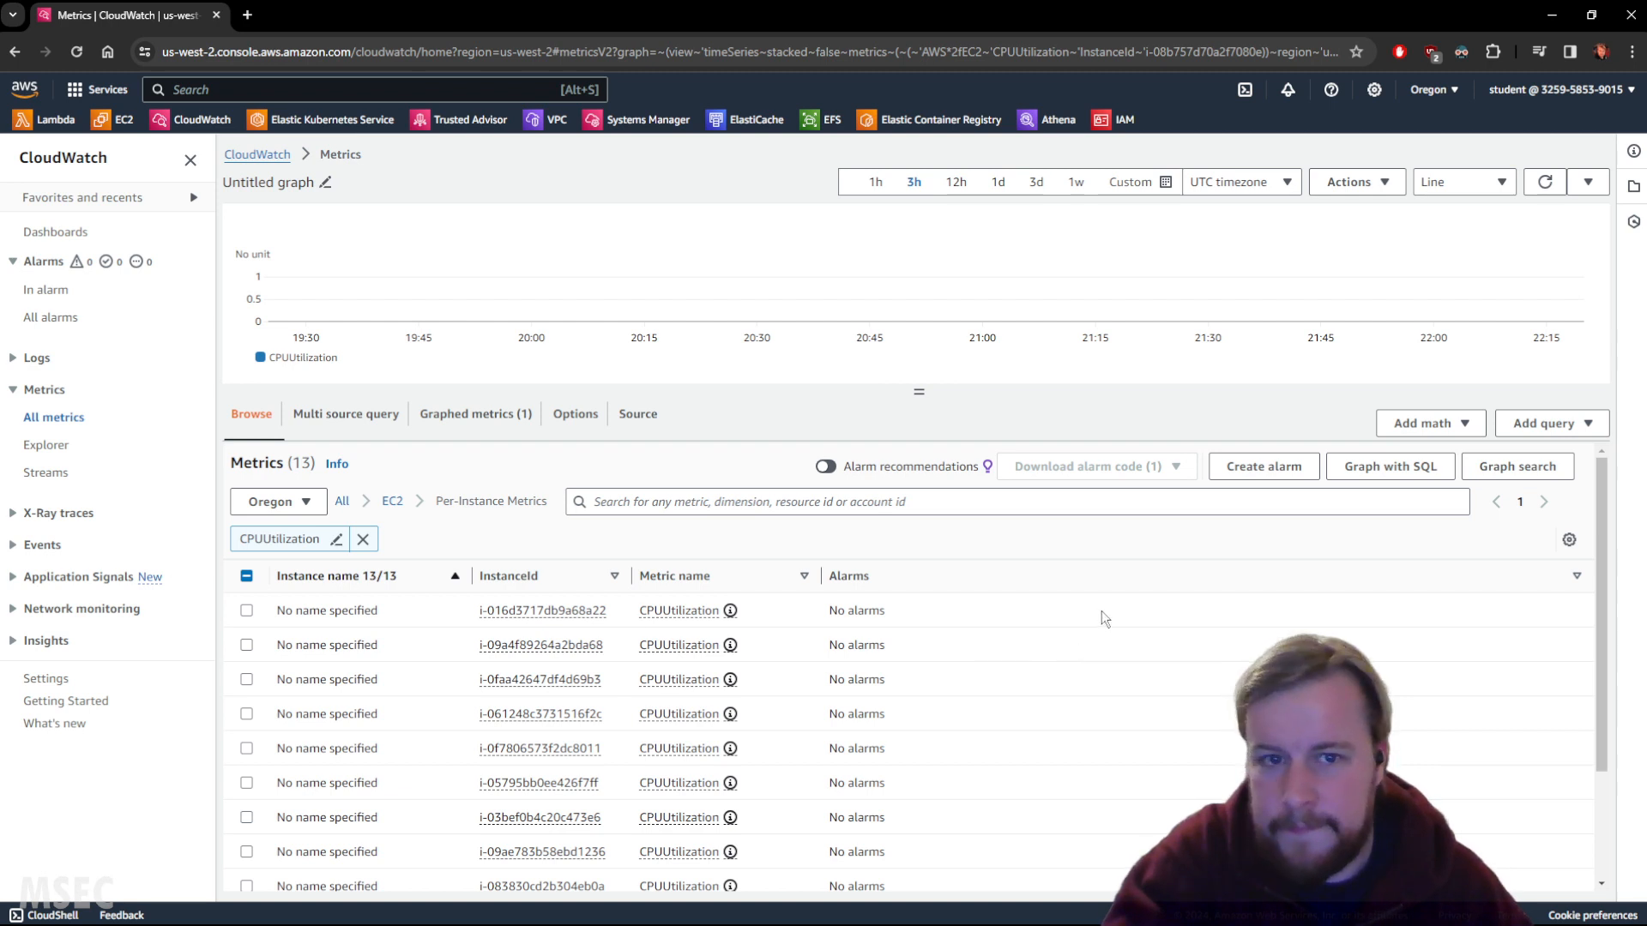
scroll(1110, 617, "down", 1)
left_click(869, 185)
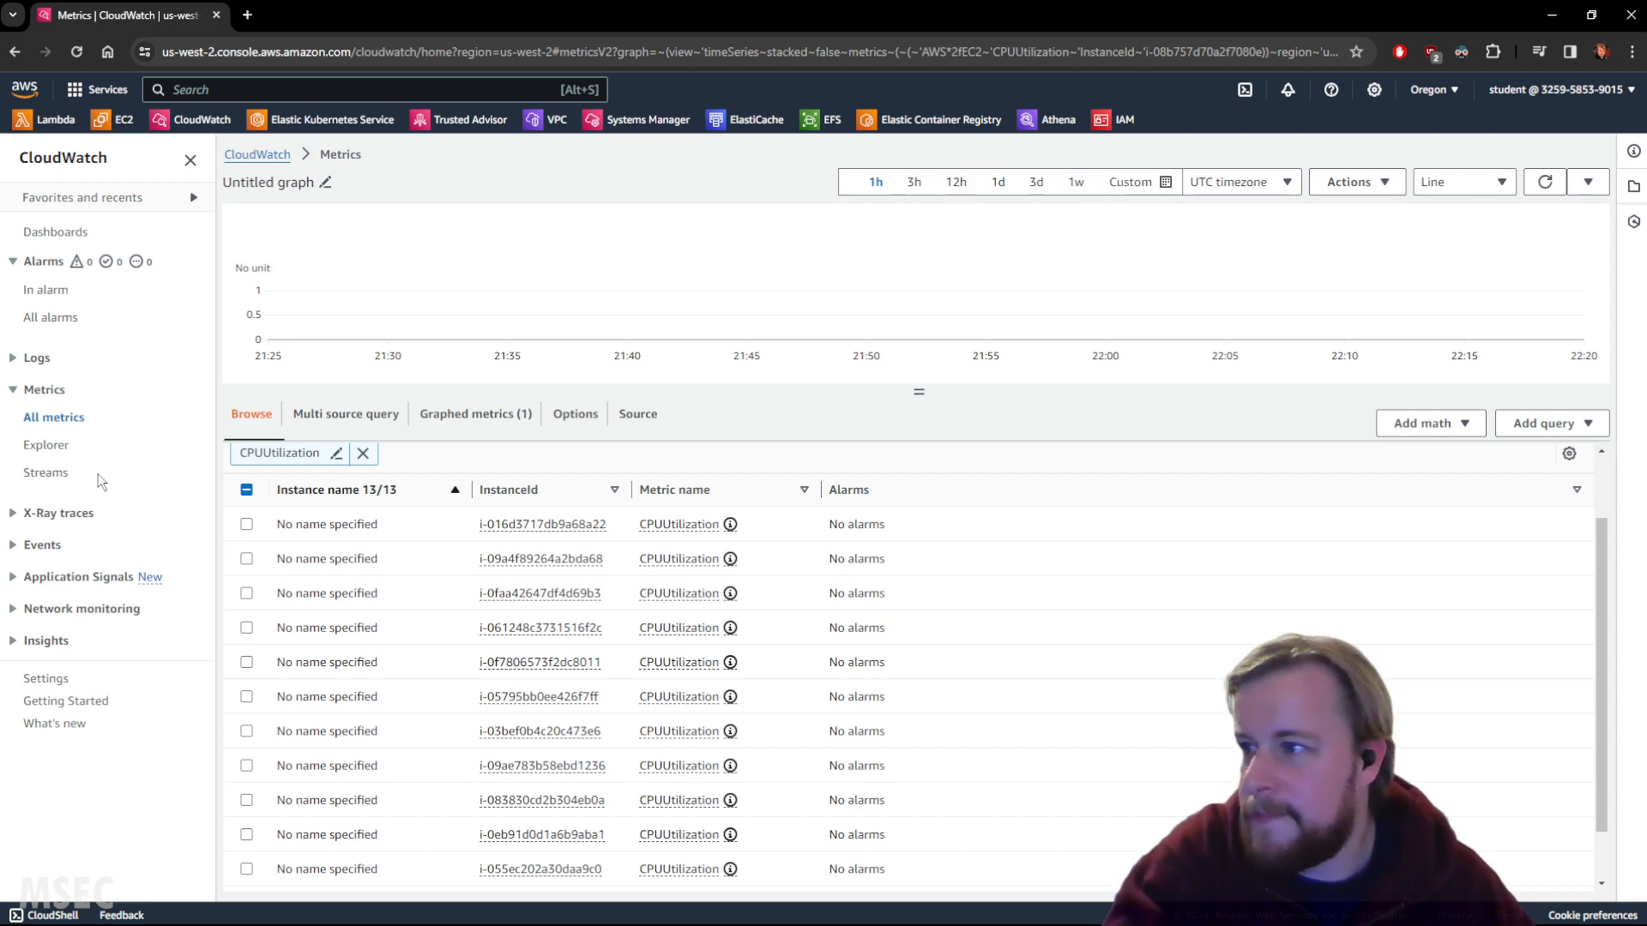
Briefly narrow the list to HighCPUInstance, clear that filter, and keep its CPU metric graphed.
scroll(895, 587, "down", 2)
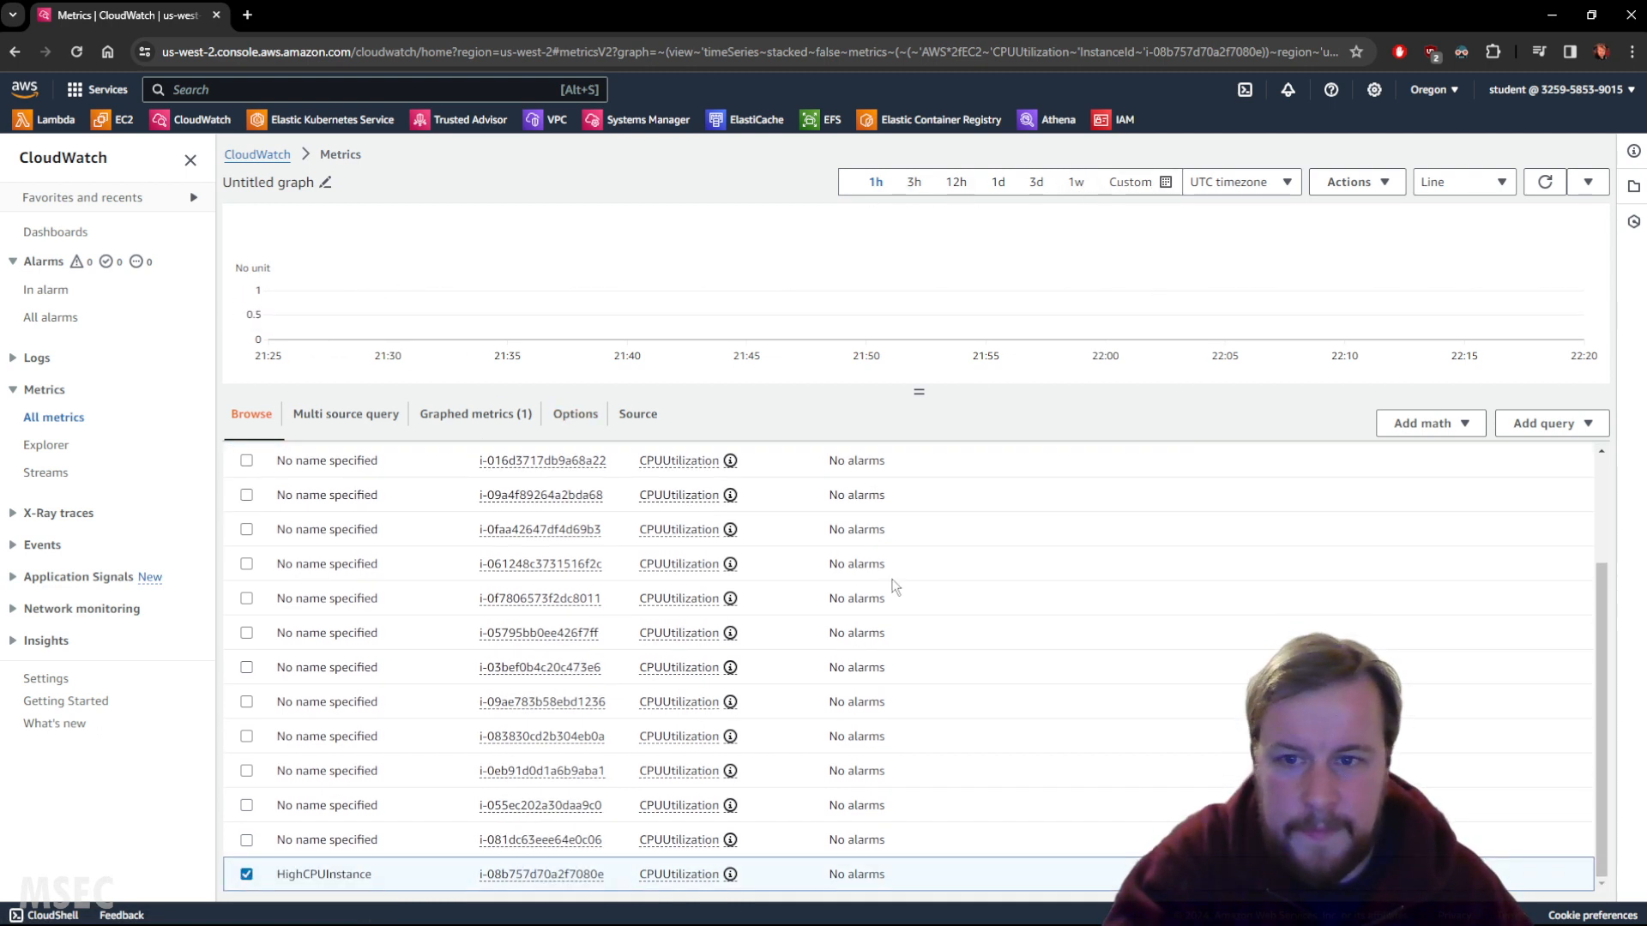
left_click_drag(276, 874, 371, 874)
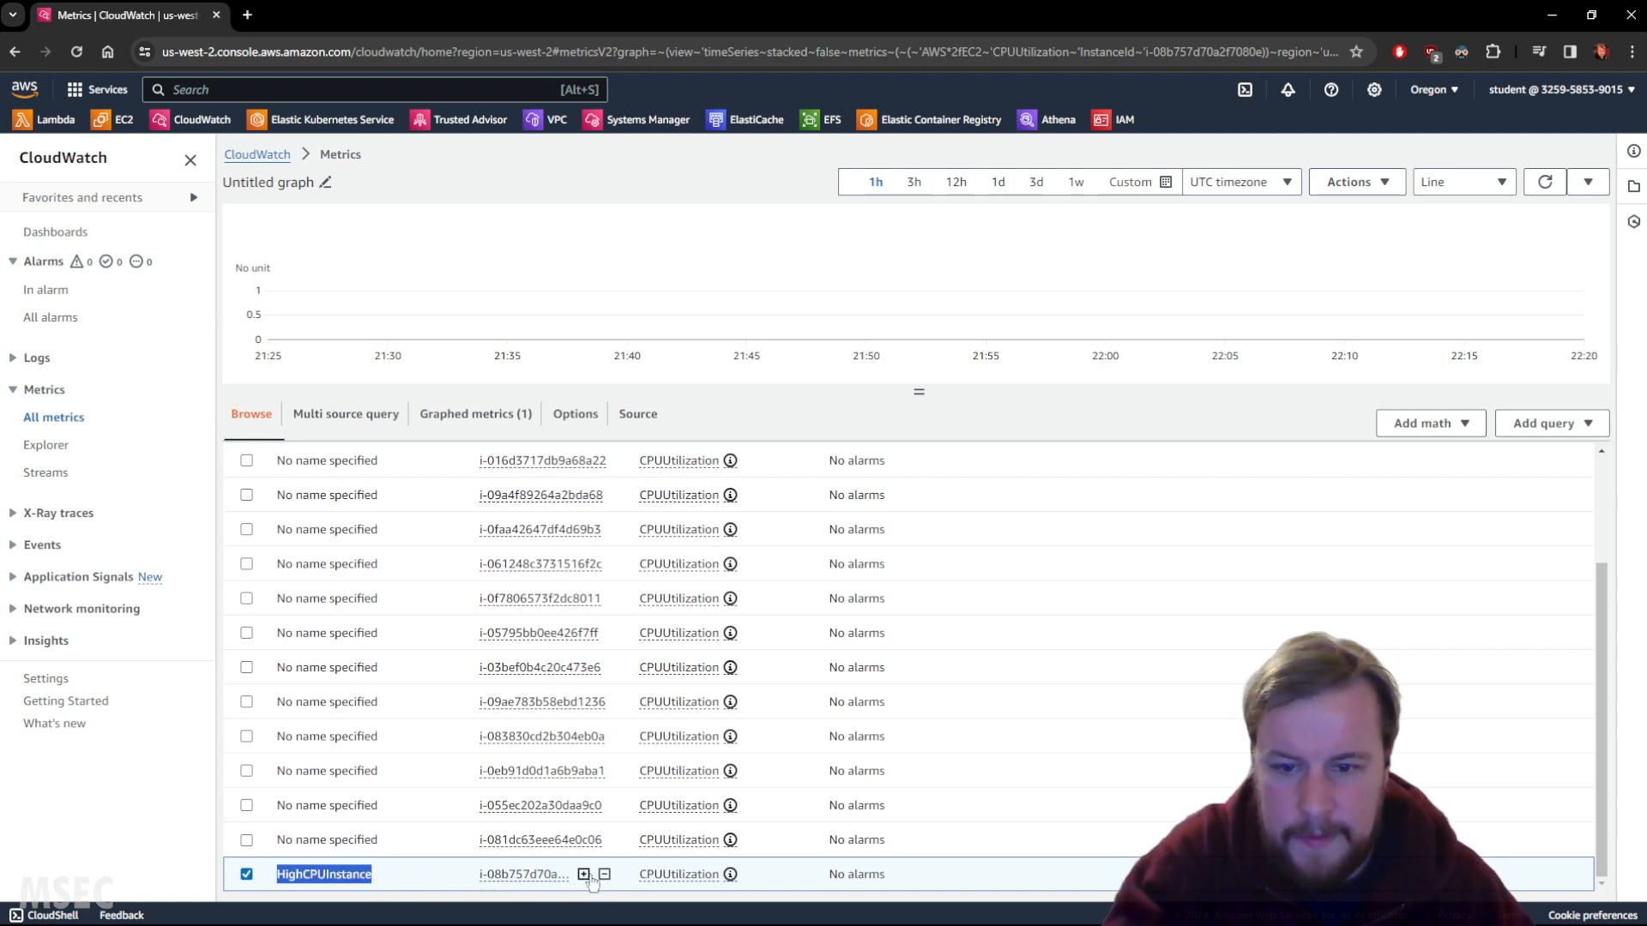
left_click(584, 874)
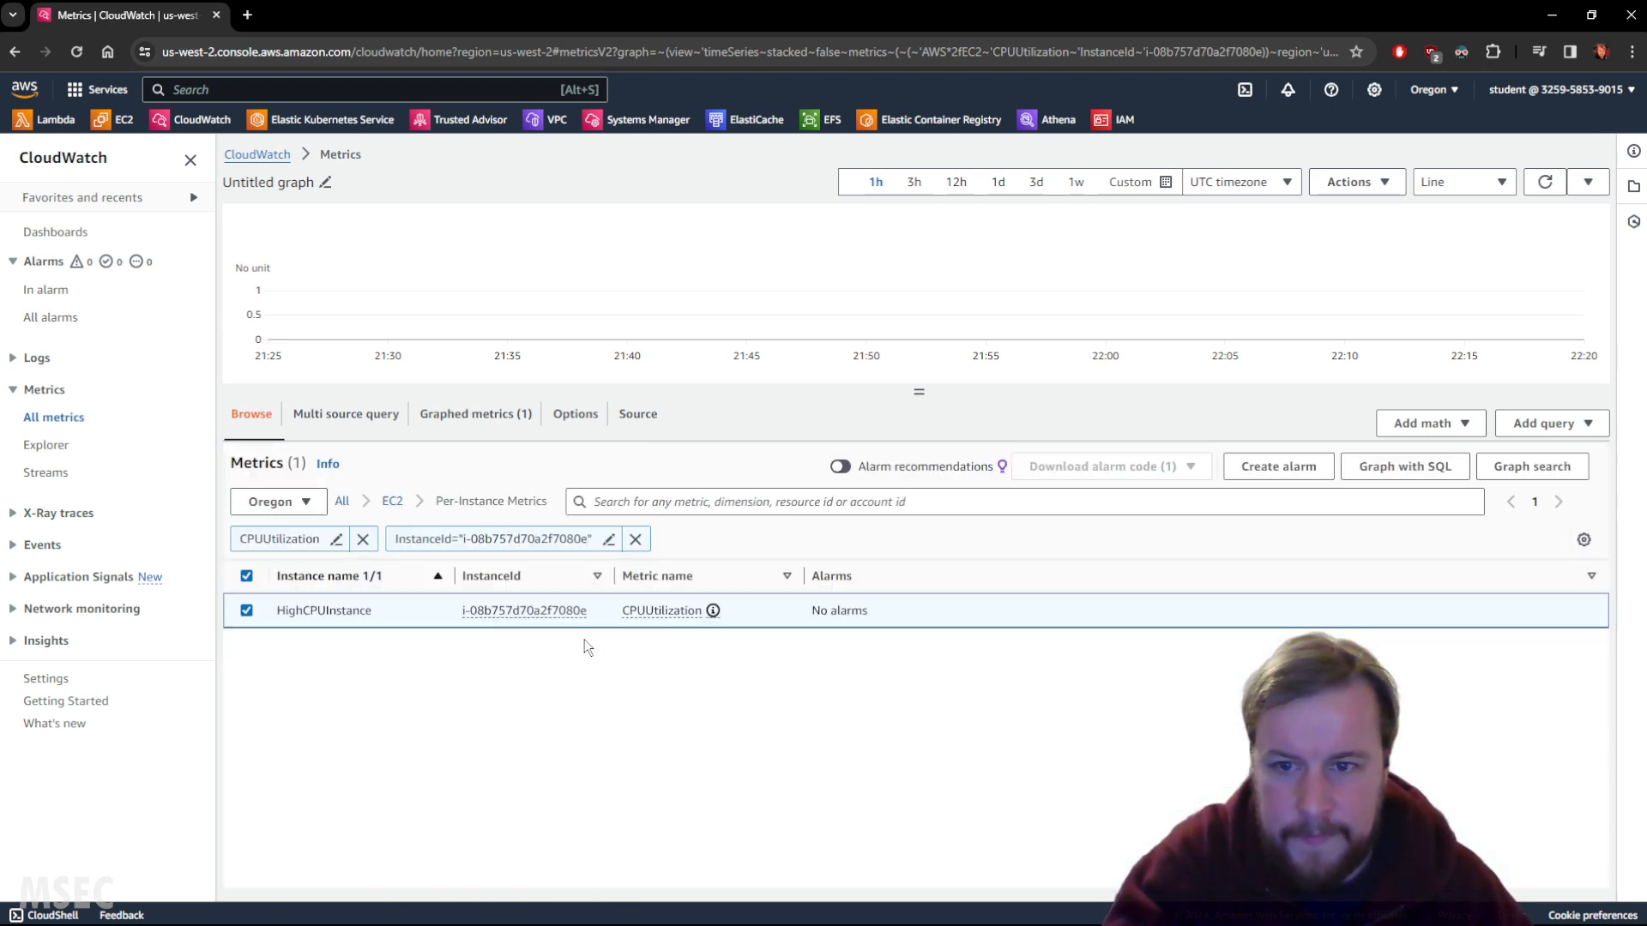
left_click(635, 540)
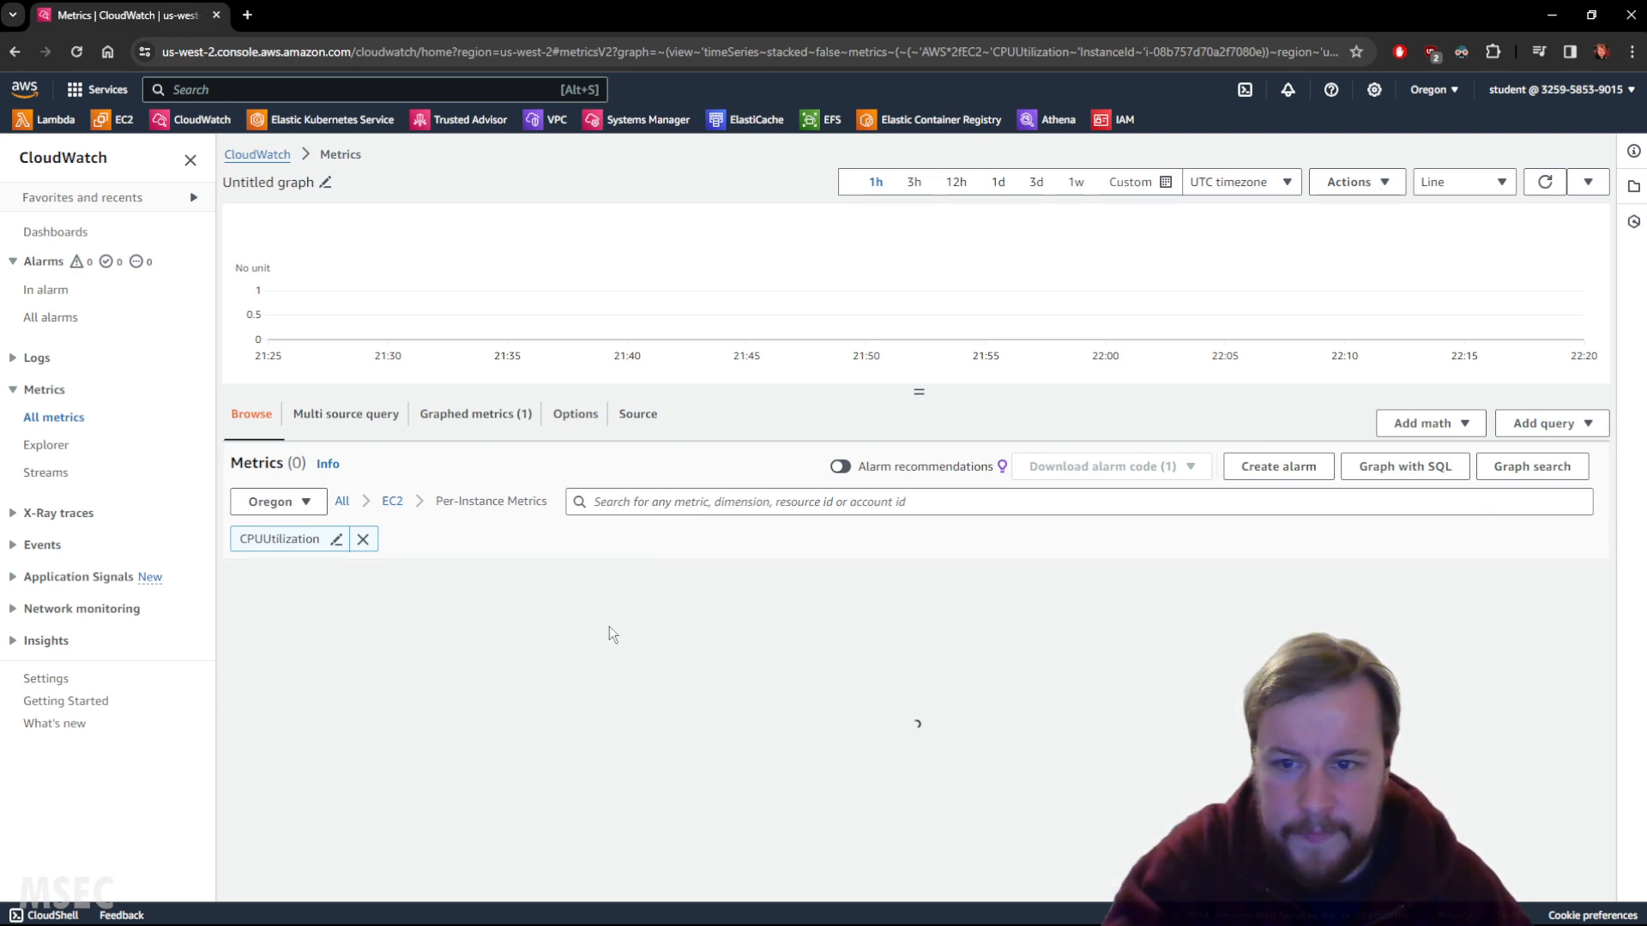
scroll(412, 729, "down", 5)
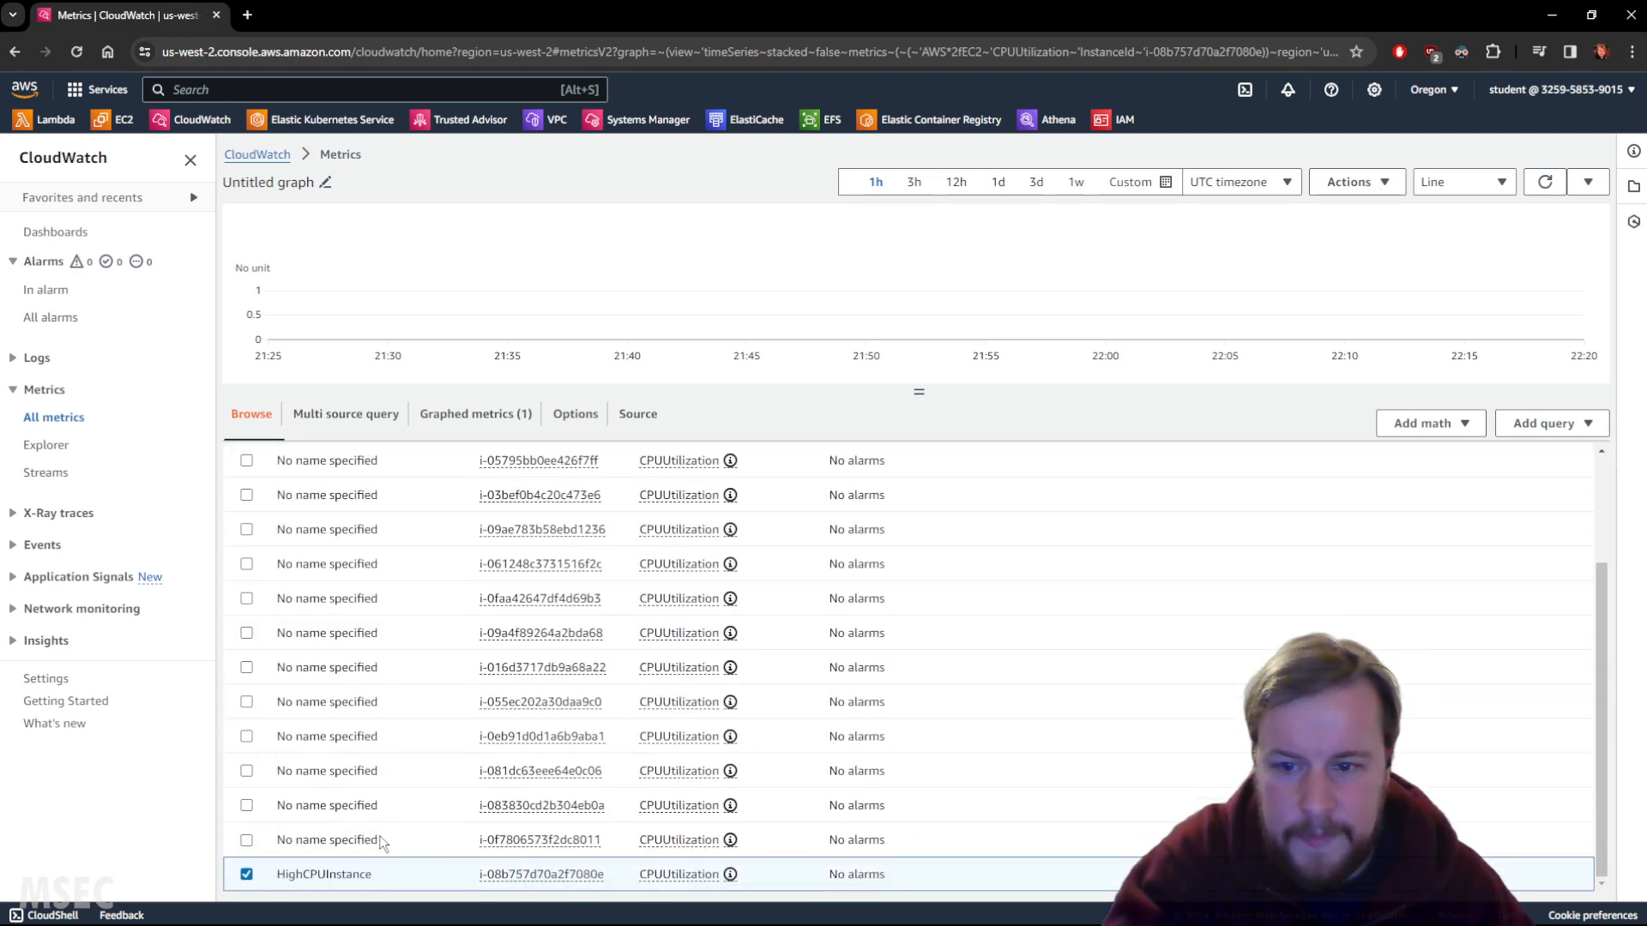
scroll(385, 837, "up", 5)
scroll(390, 841, "down", 5)
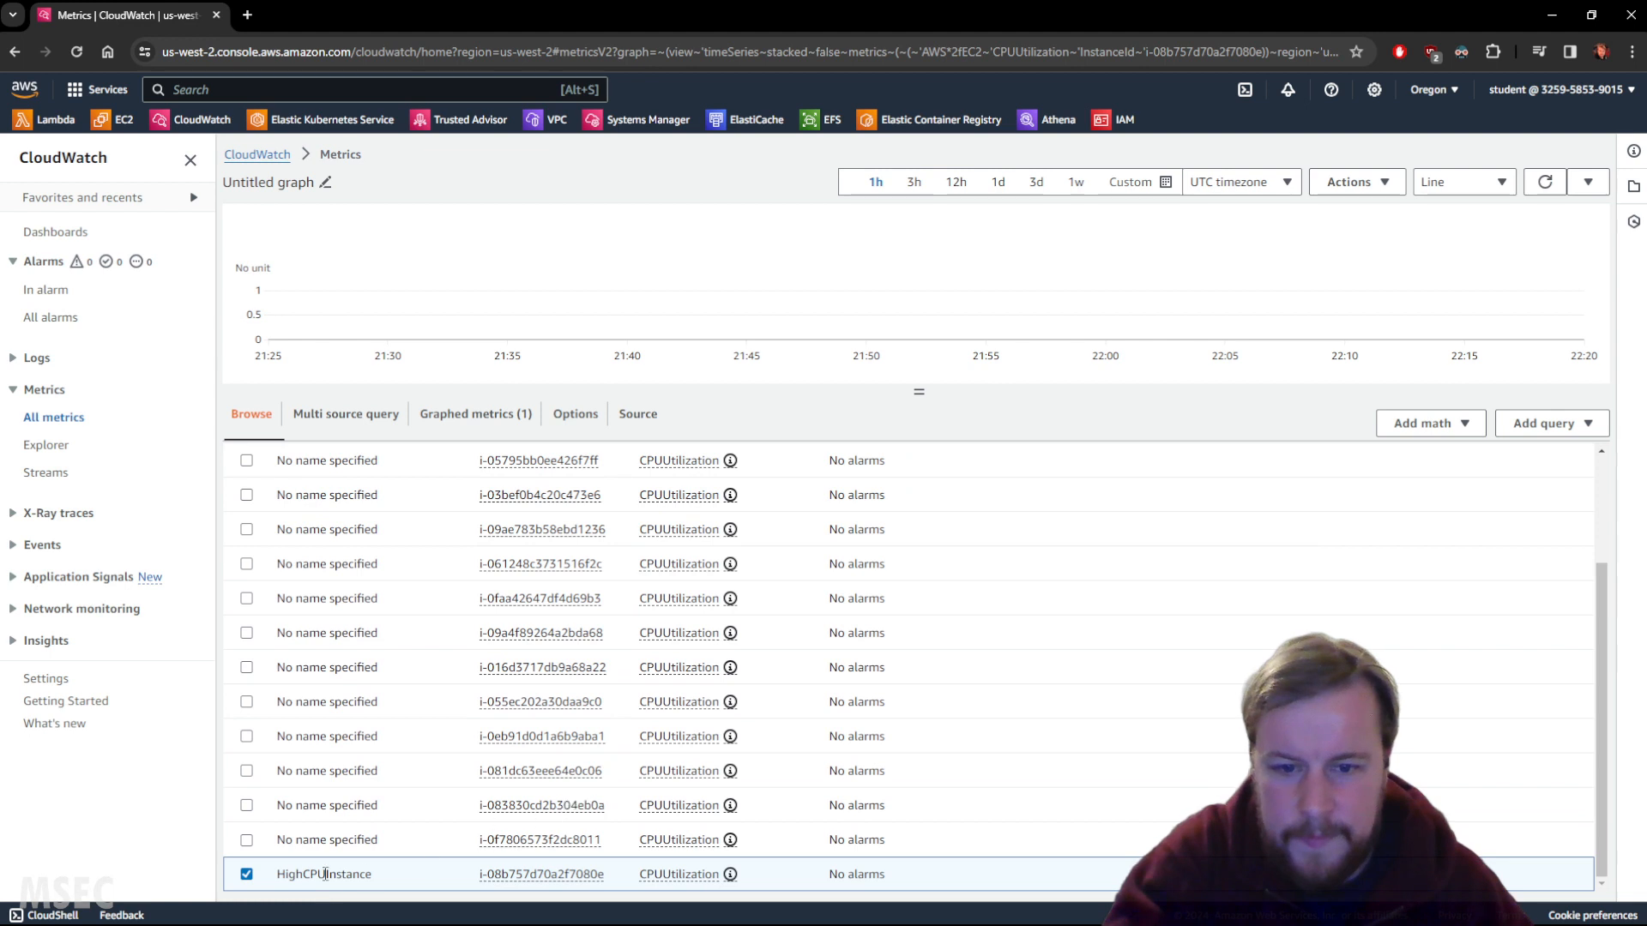
left_click(247, 876)
left_click(246, 876)
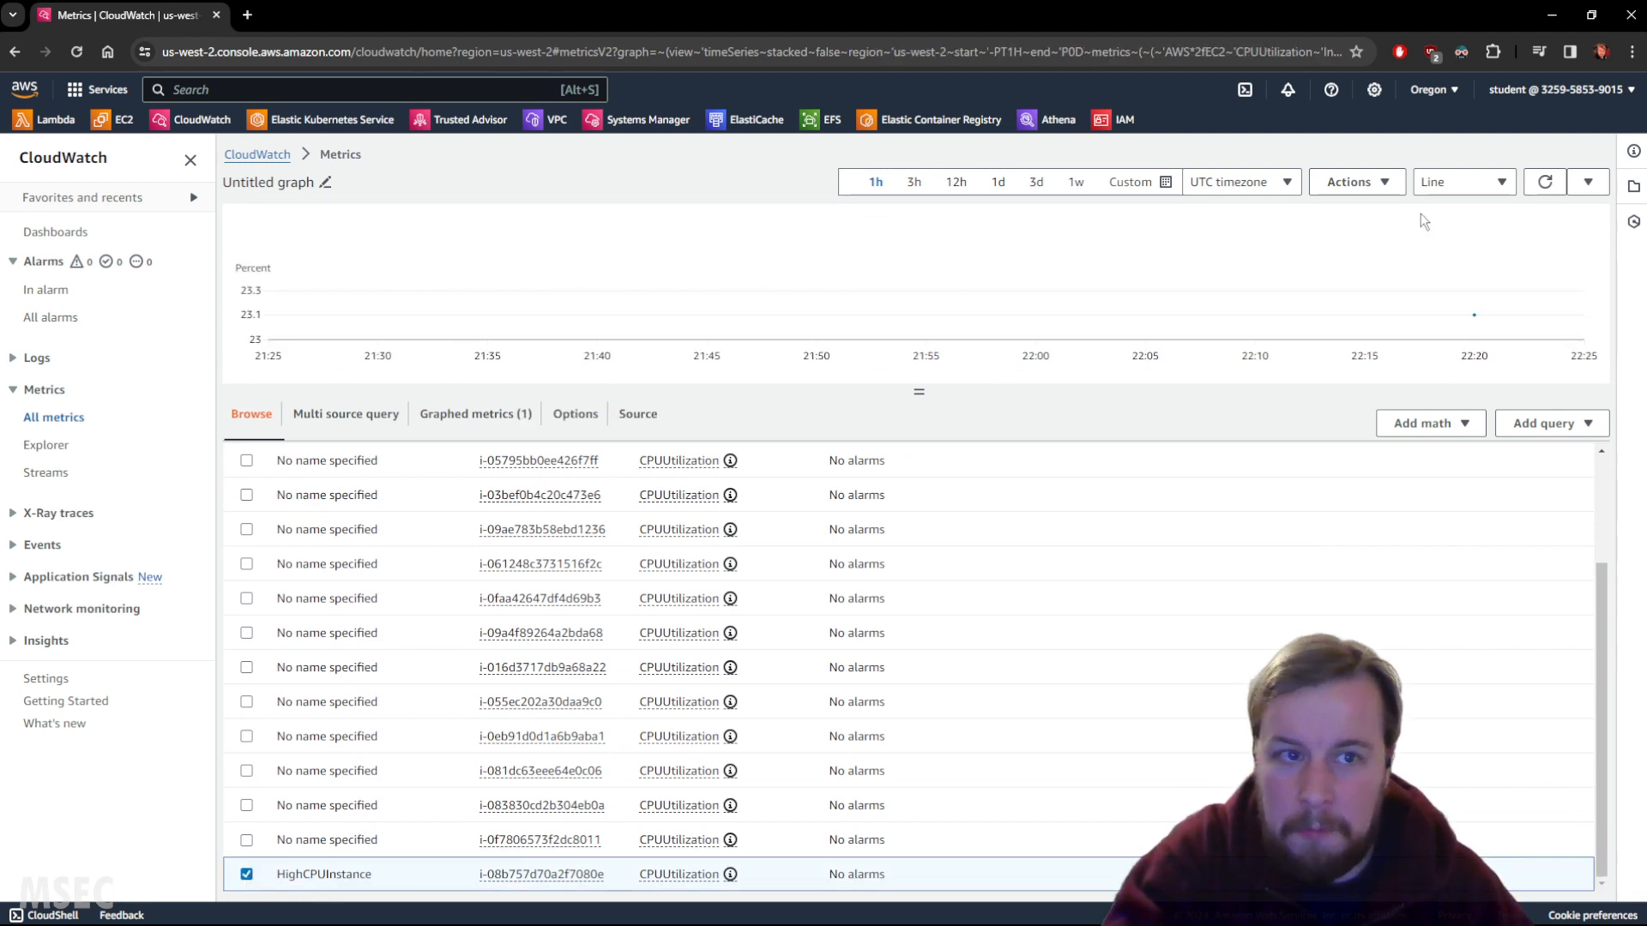
Try the 3h and 1h presets and custom 1- and 3-minute ranges on the graph.
left_click(1490, 181)
left_click(1493, 178)
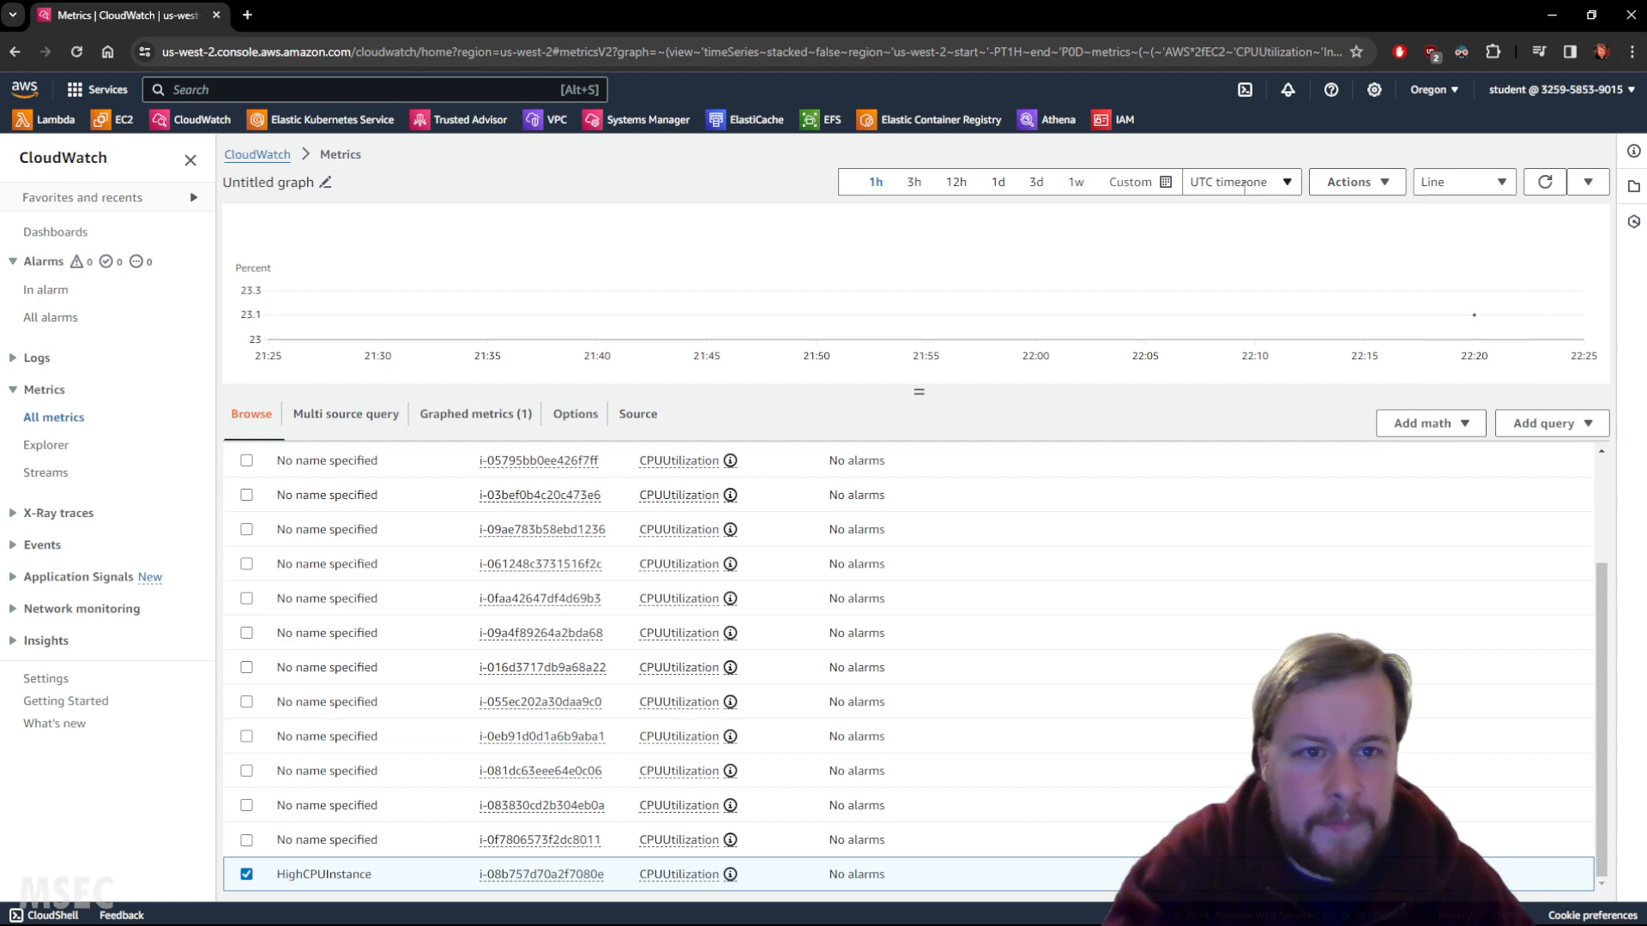
left_click(914, 182)
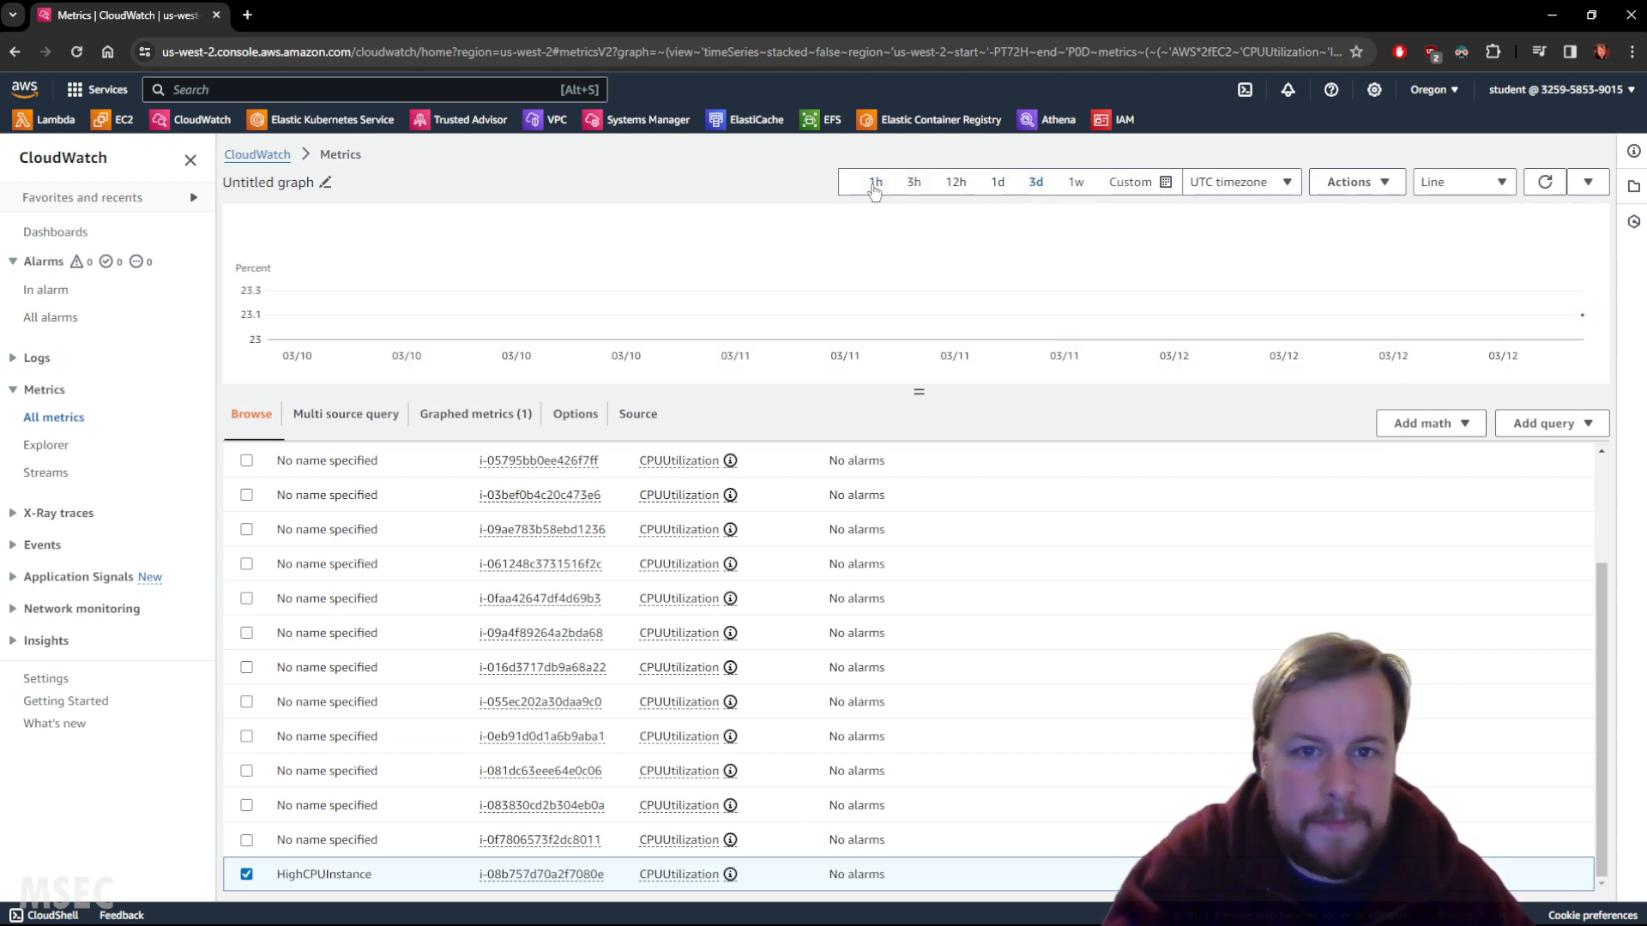
left_click(876, 182)
left_click(1144, 187)
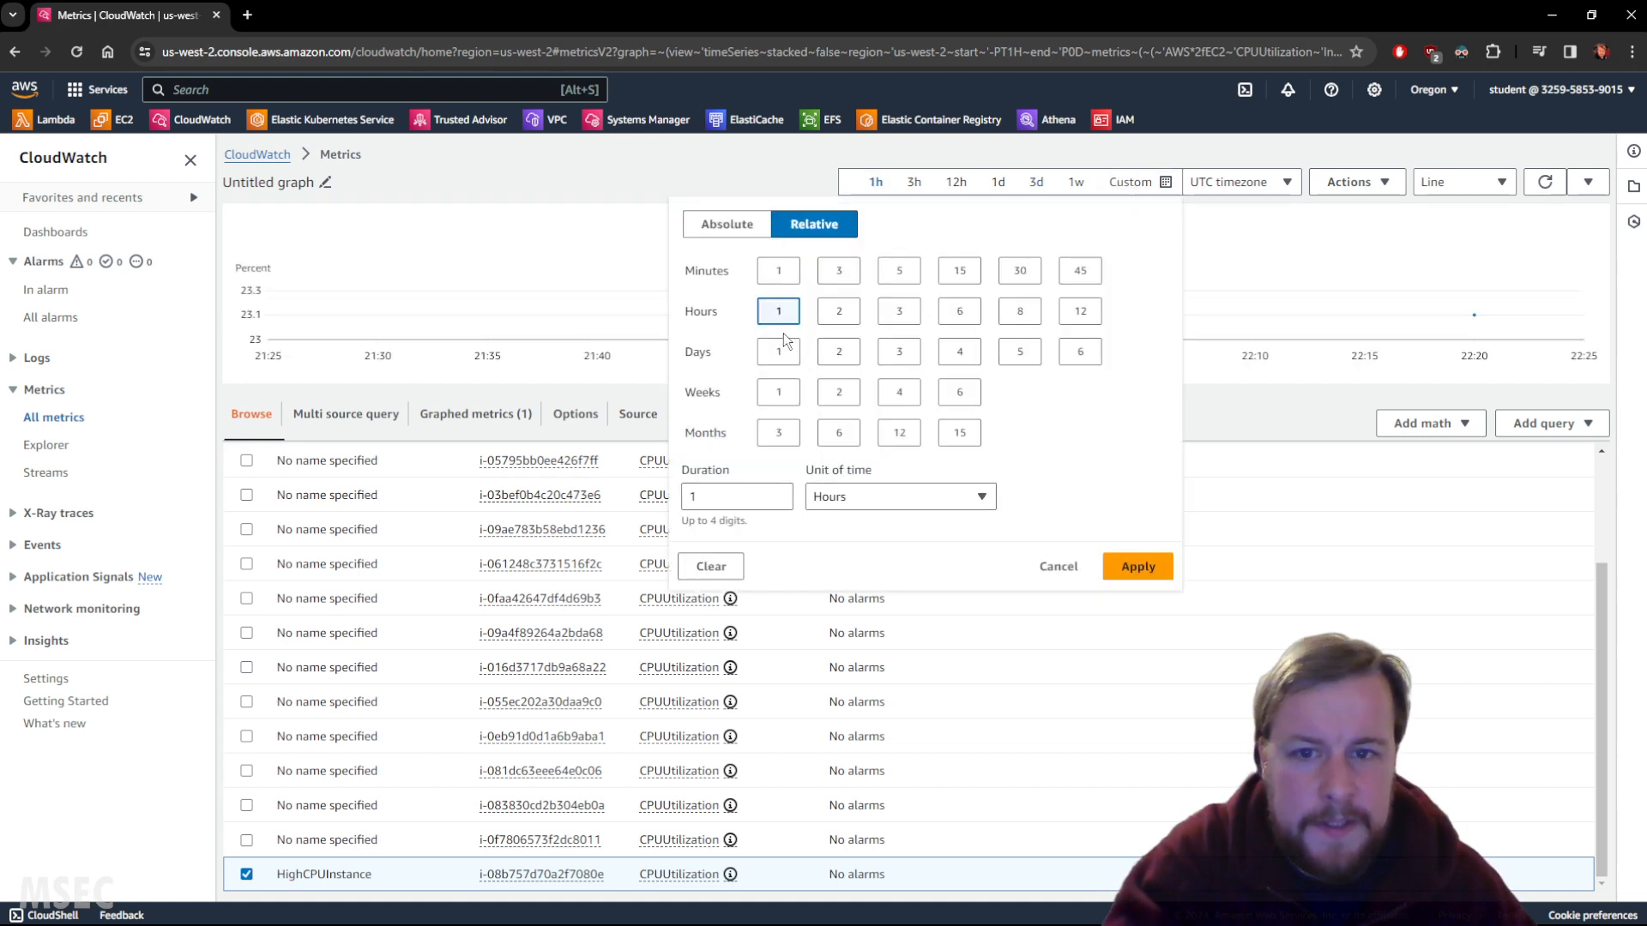
left_click(768, 274)
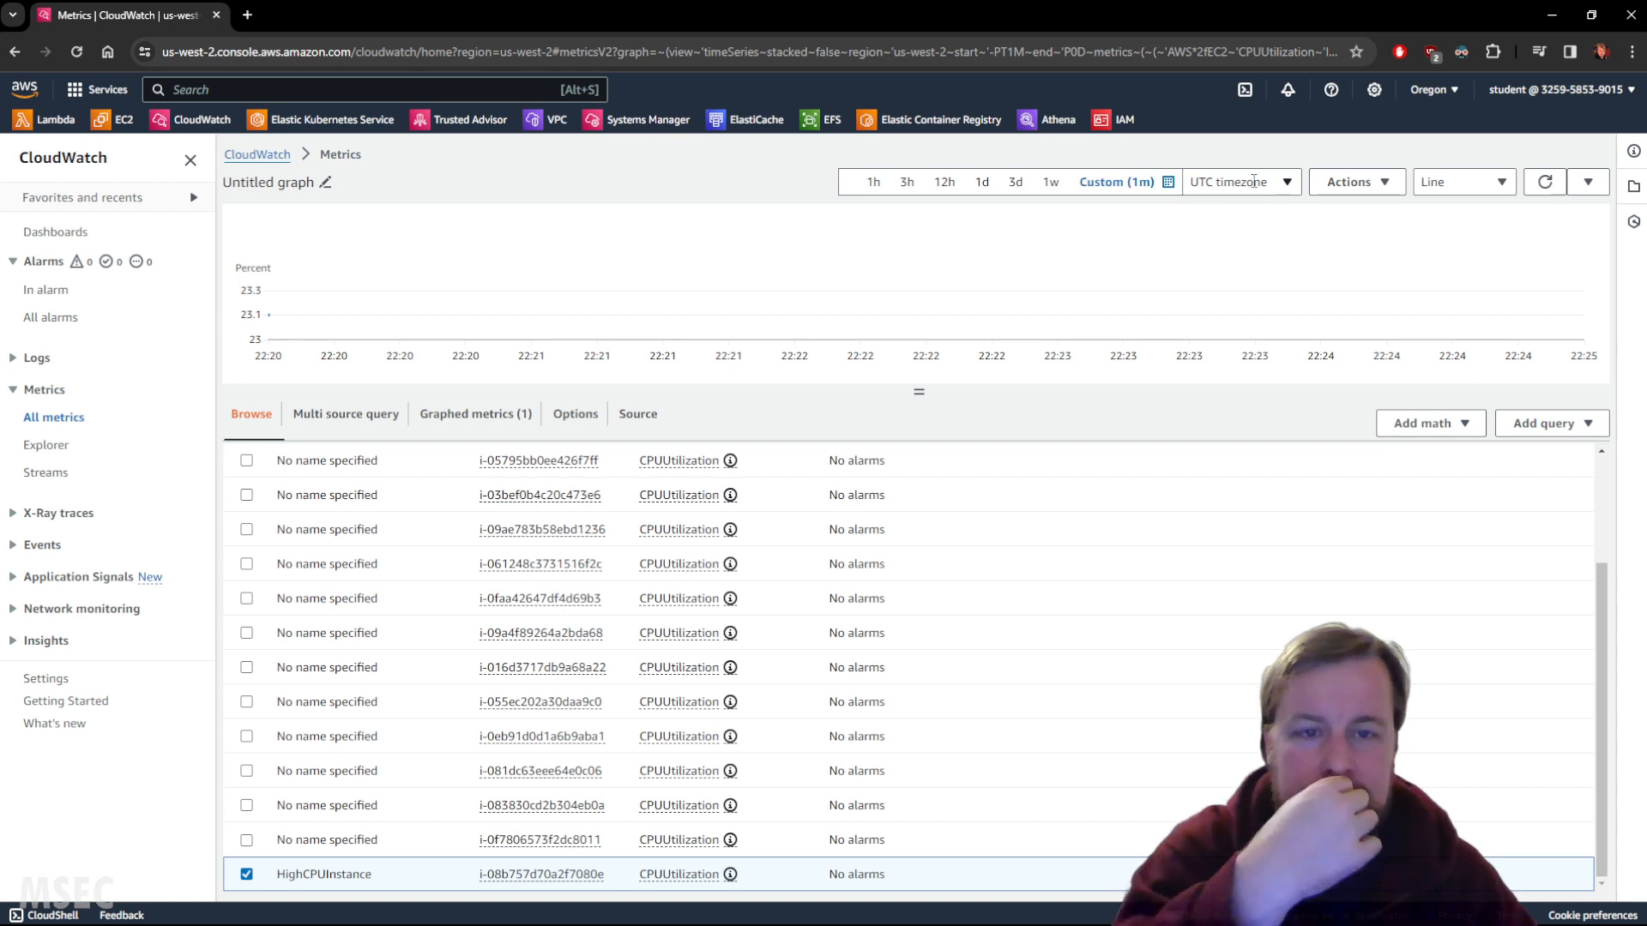
left_click(1115, 182)
left_click(838, 273)
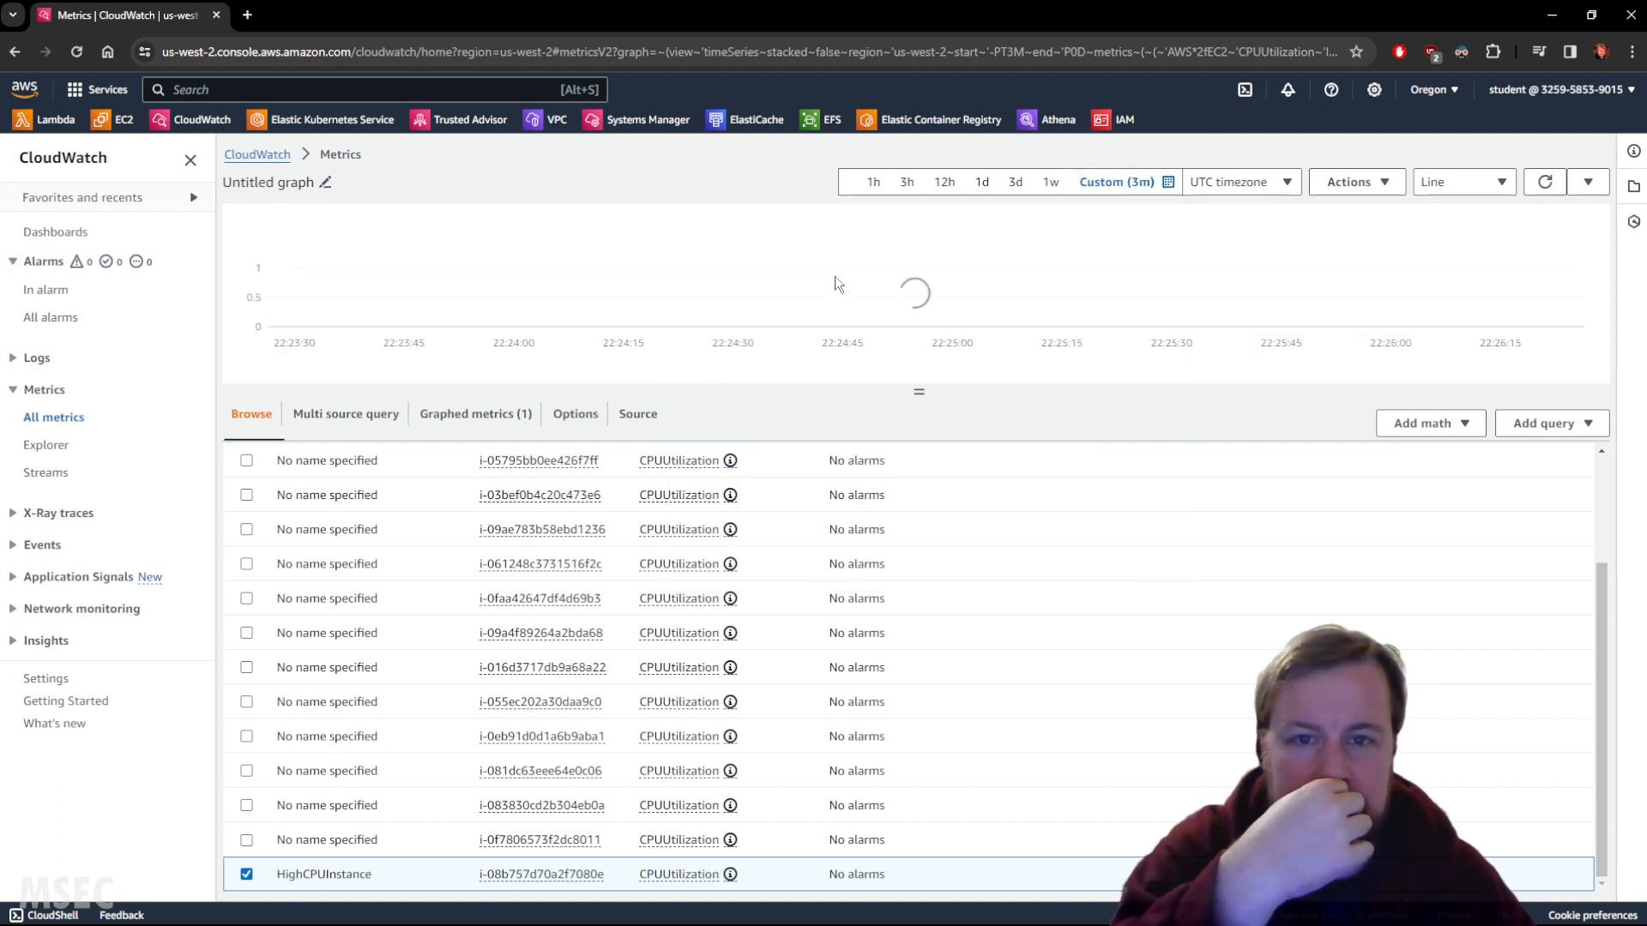
left_click(1117, 183)
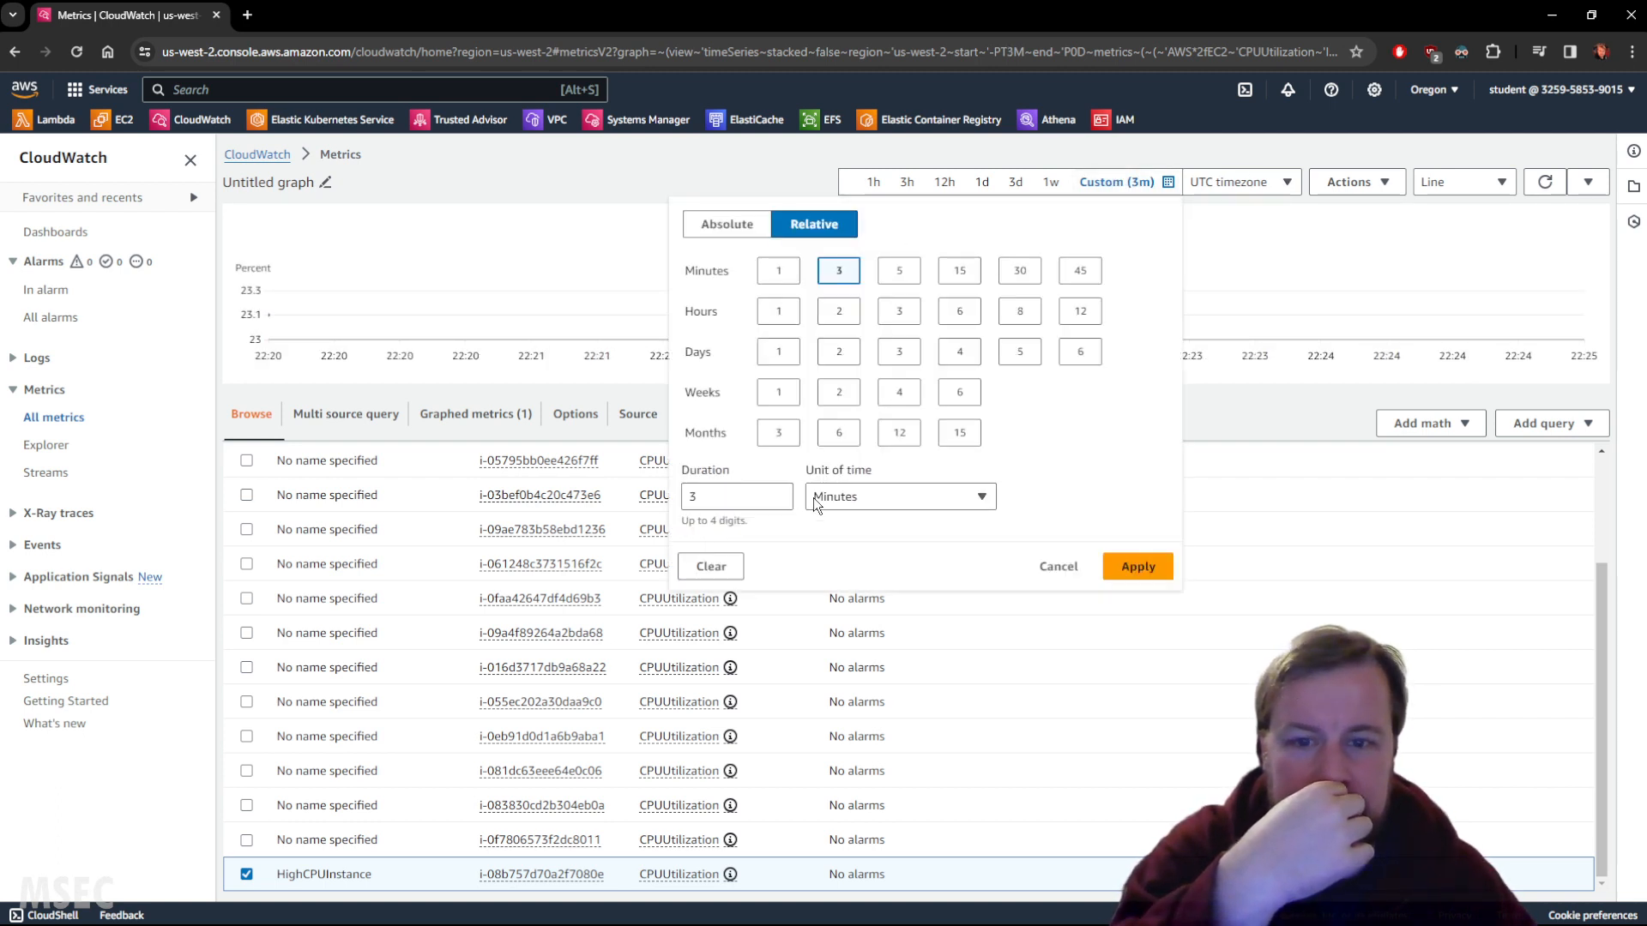
left_click(779, 271)
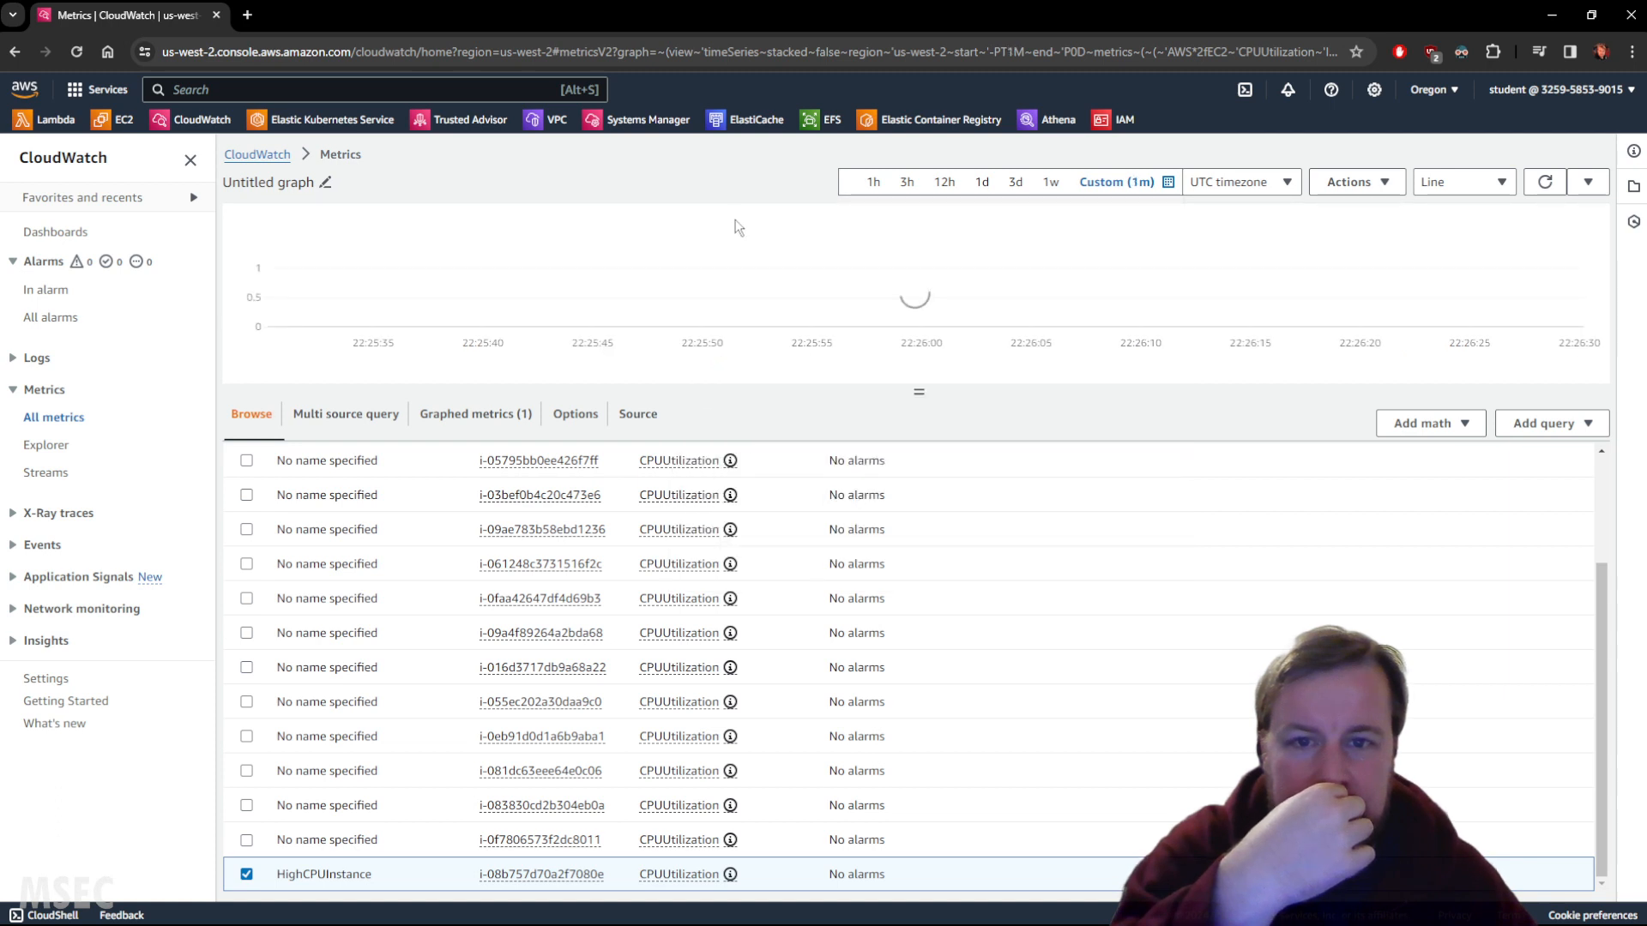
left_click(874, 183)
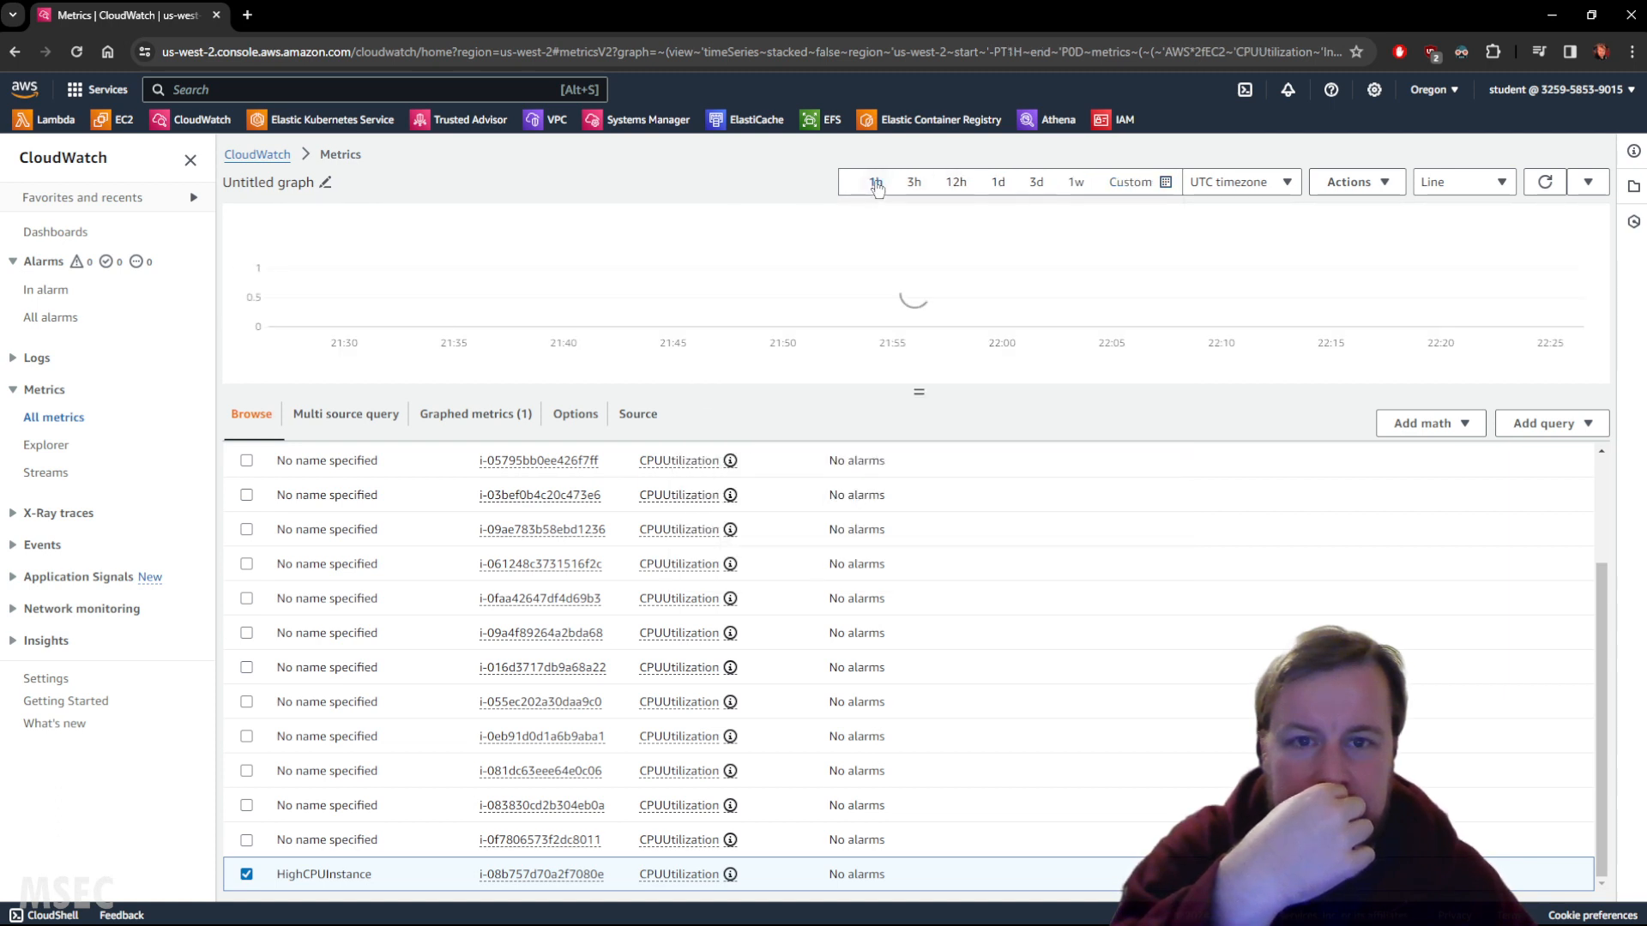
Apply a custom relative time range of 1 minute to the CPUUtilization graph.
left_click(1124, 182)
left_click(779, 271)
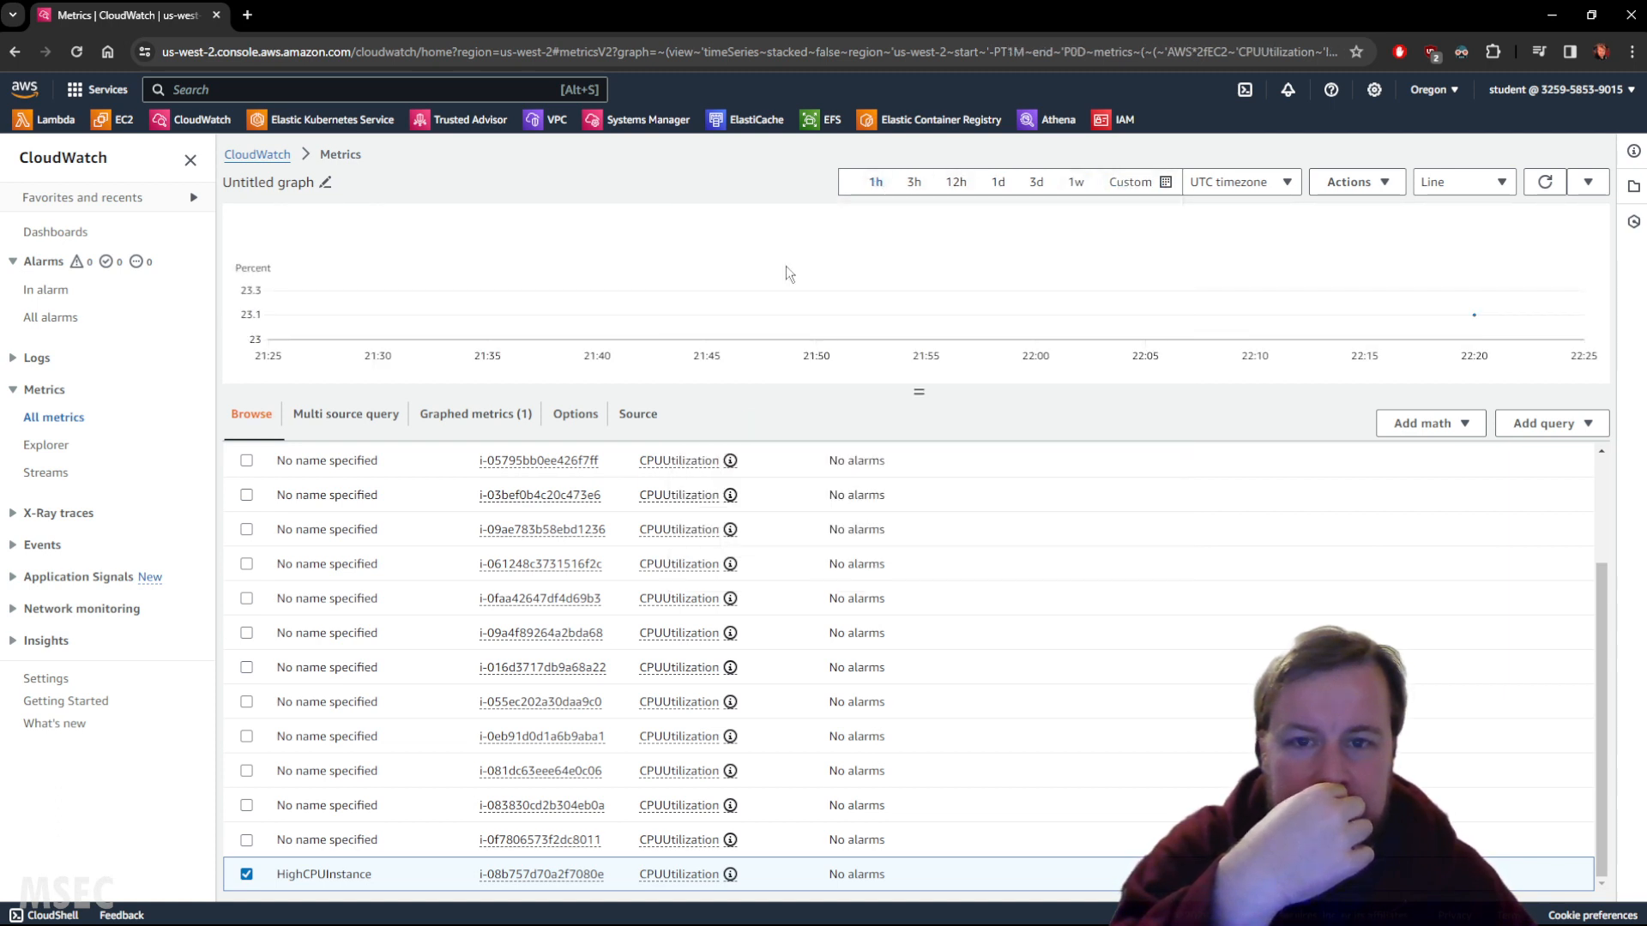
left_click(1130, 182)
left_click(747, 227)
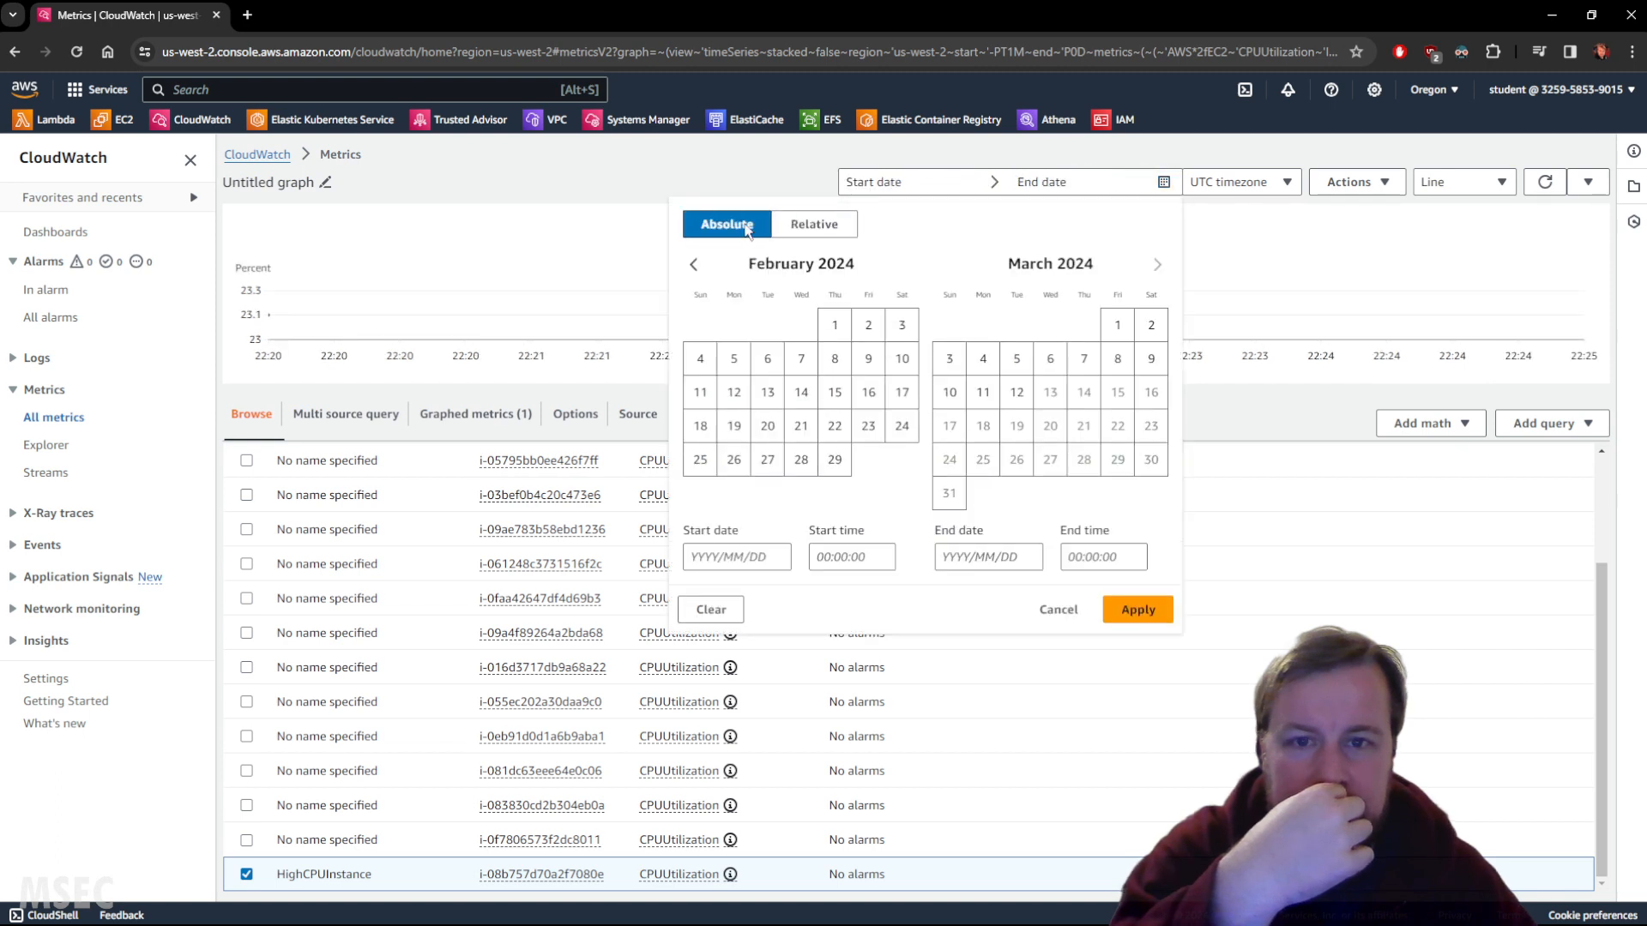
left_click(814, 228)
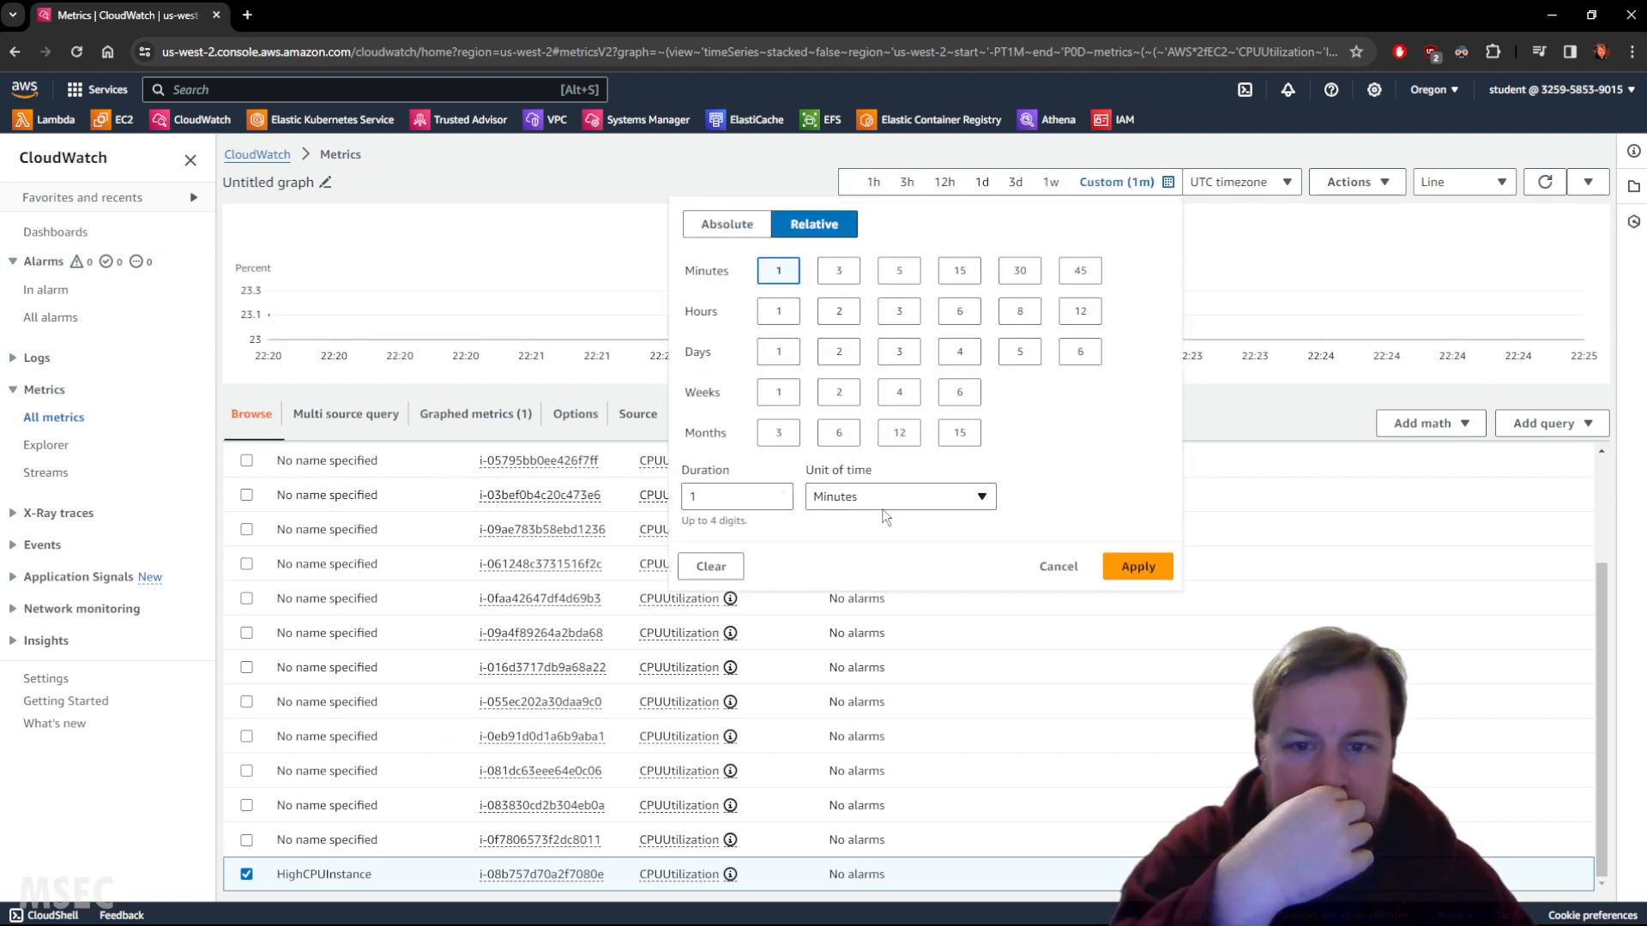
left_click(1161, 569)
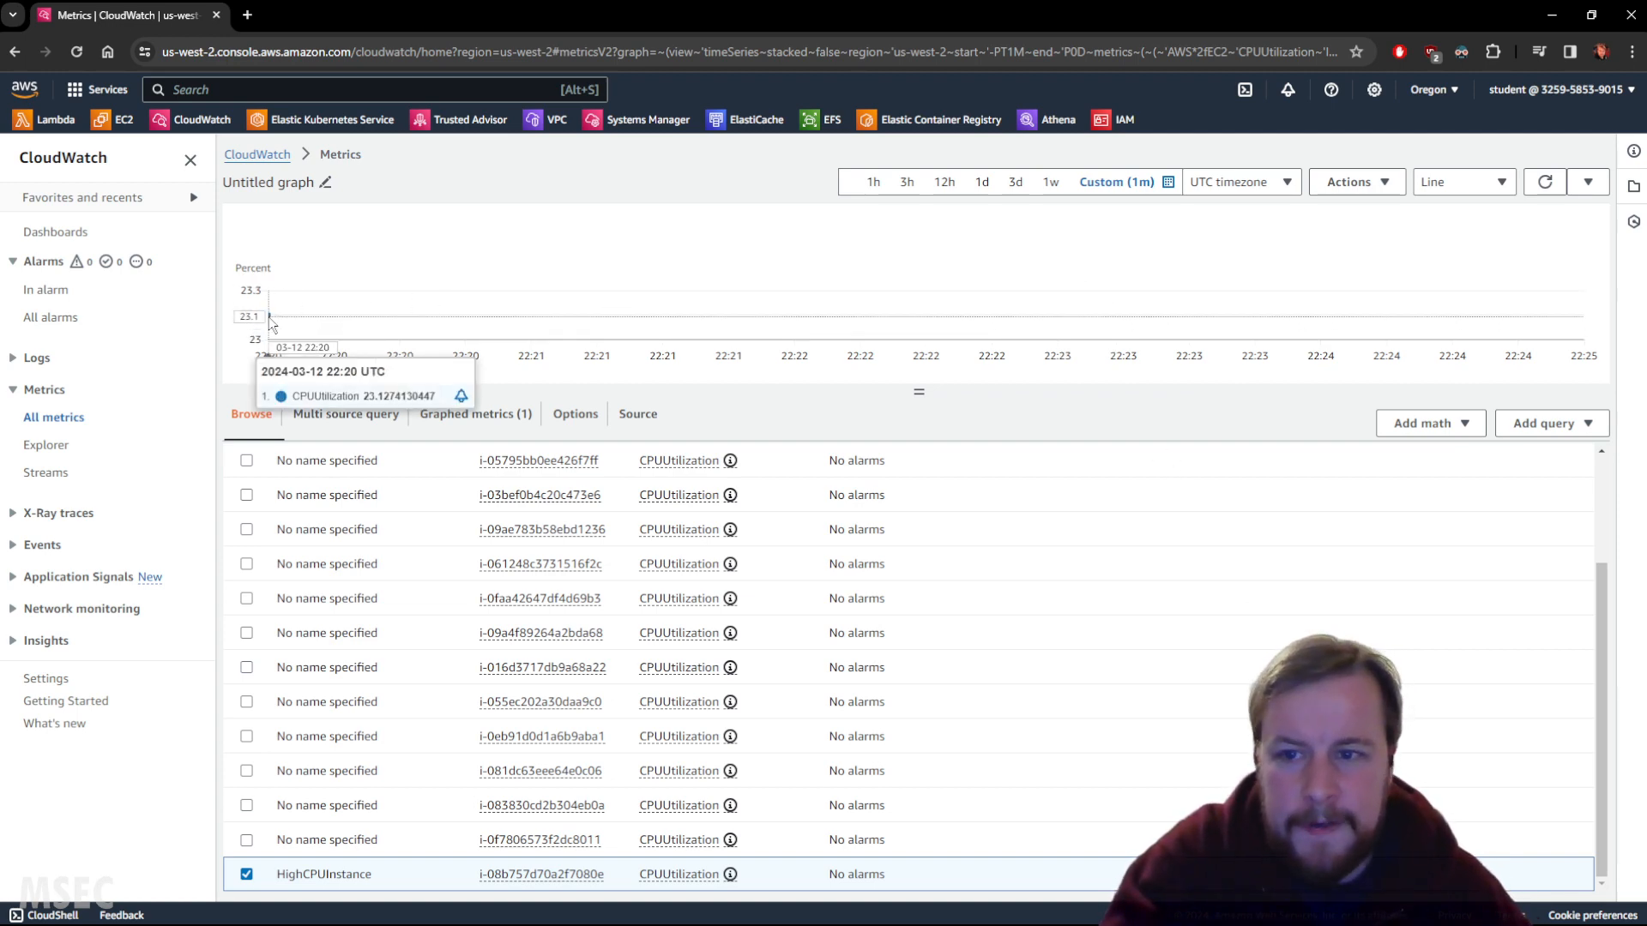
scroll(321, 307, "up", 5)
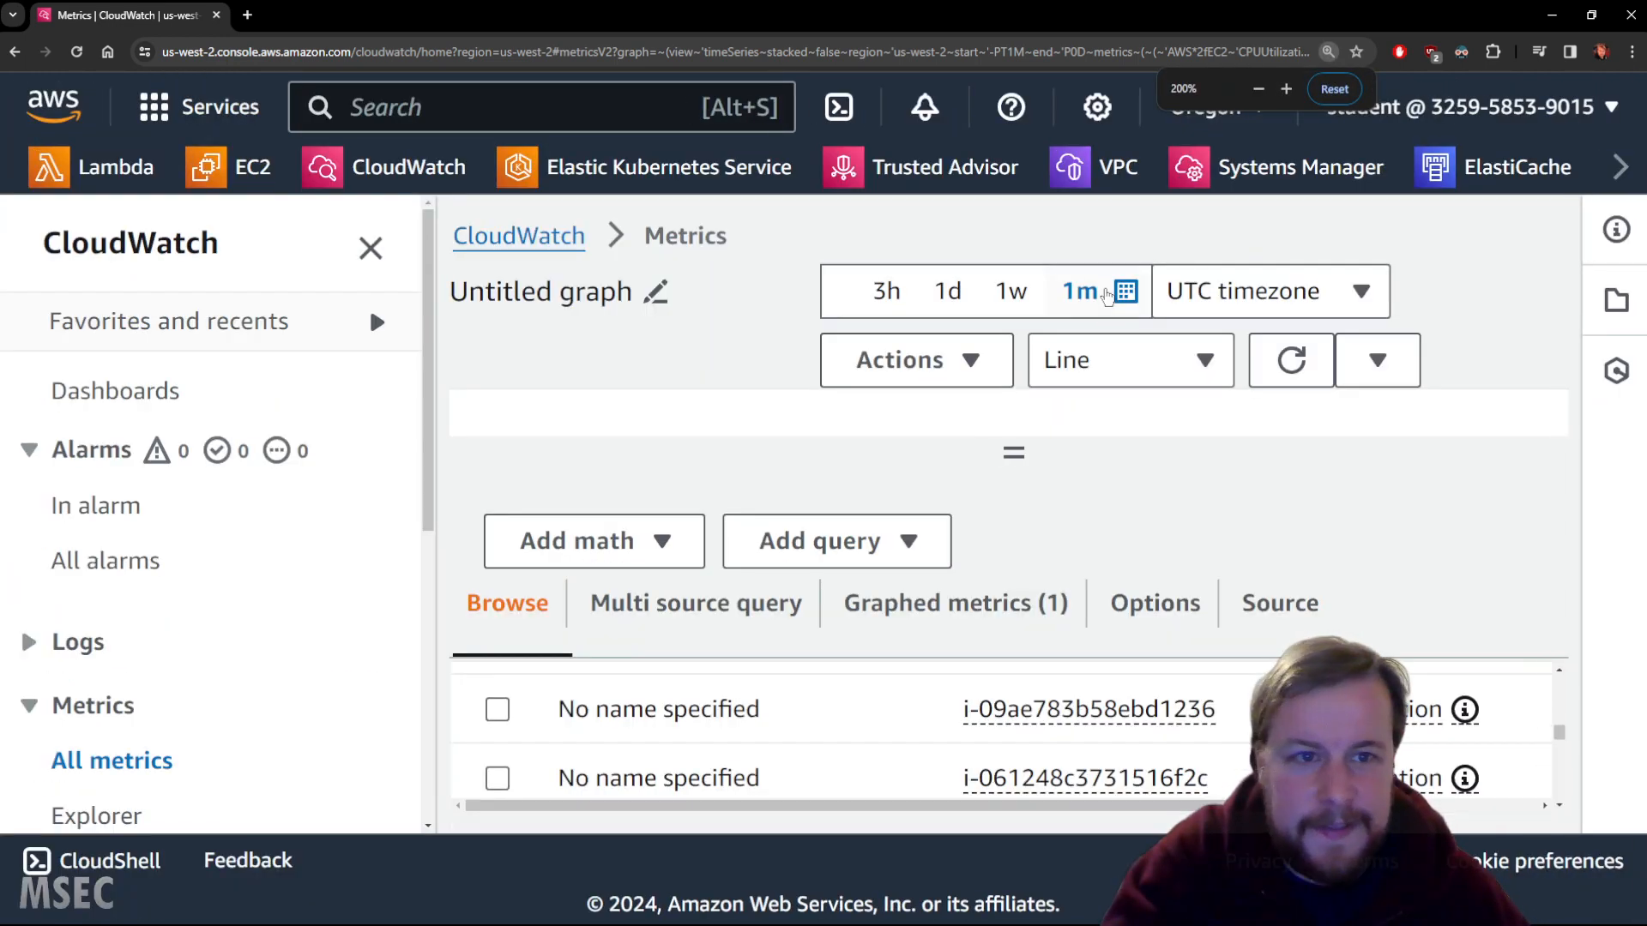
scroll(1107, 331, "down", 4)
scroll(1107, 331, "down", 1)
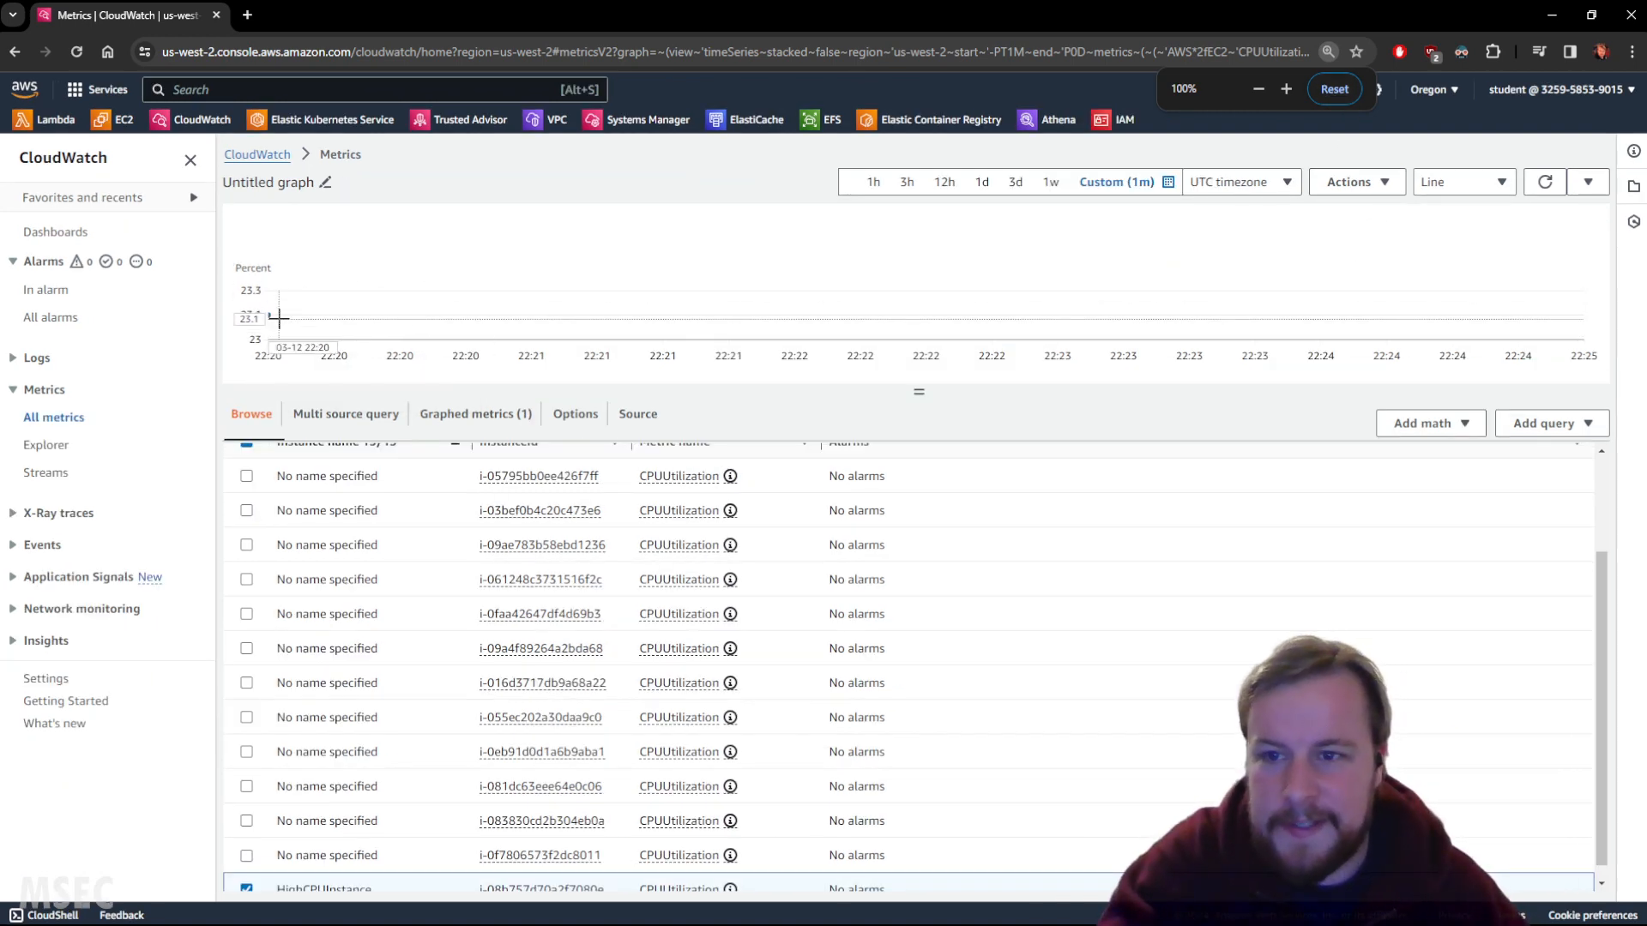
mouse_move(270, 315)
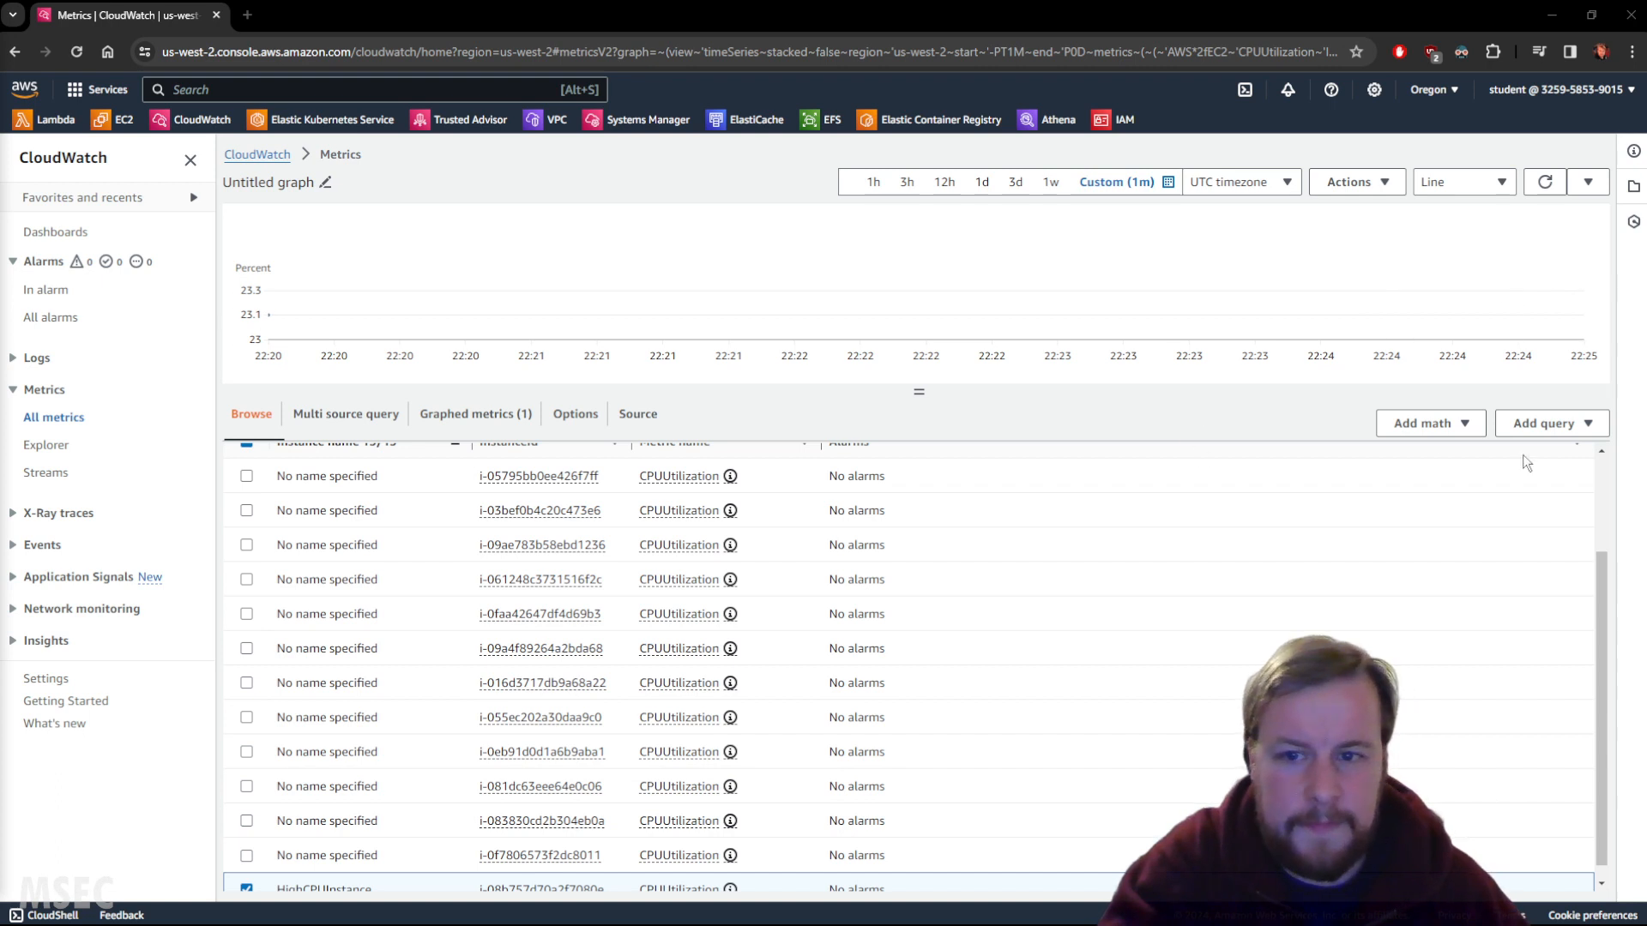
Clear all graphed metrics in CloudWatch and switch to the EC2 console.
left_click(470, 416)
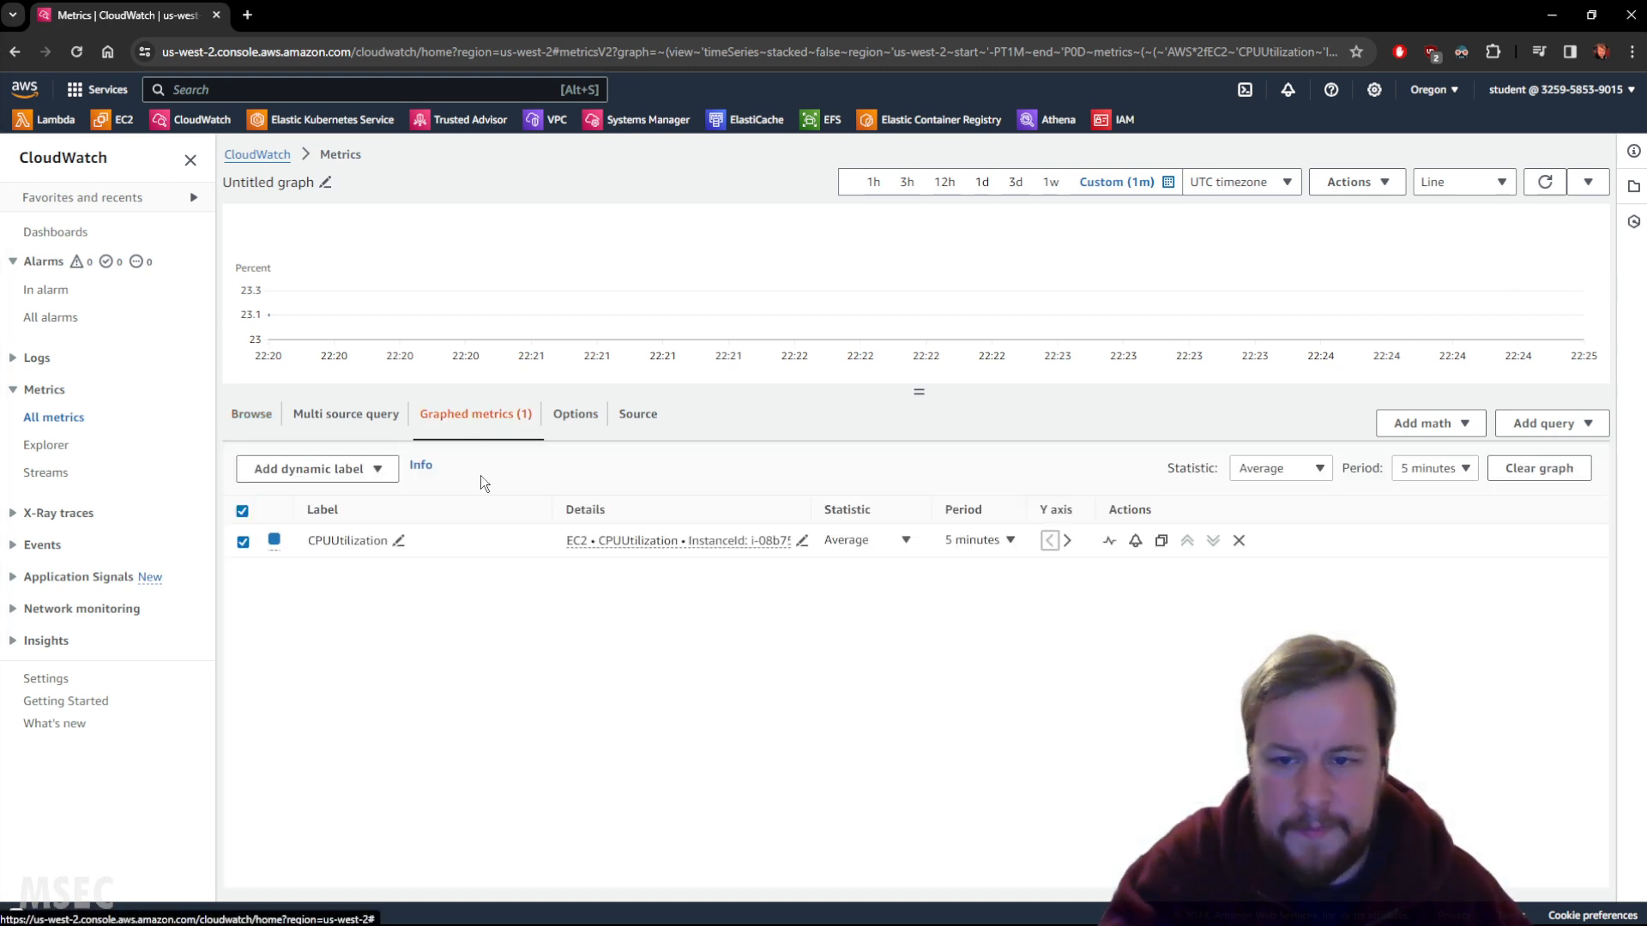
left_click(1537, 467)
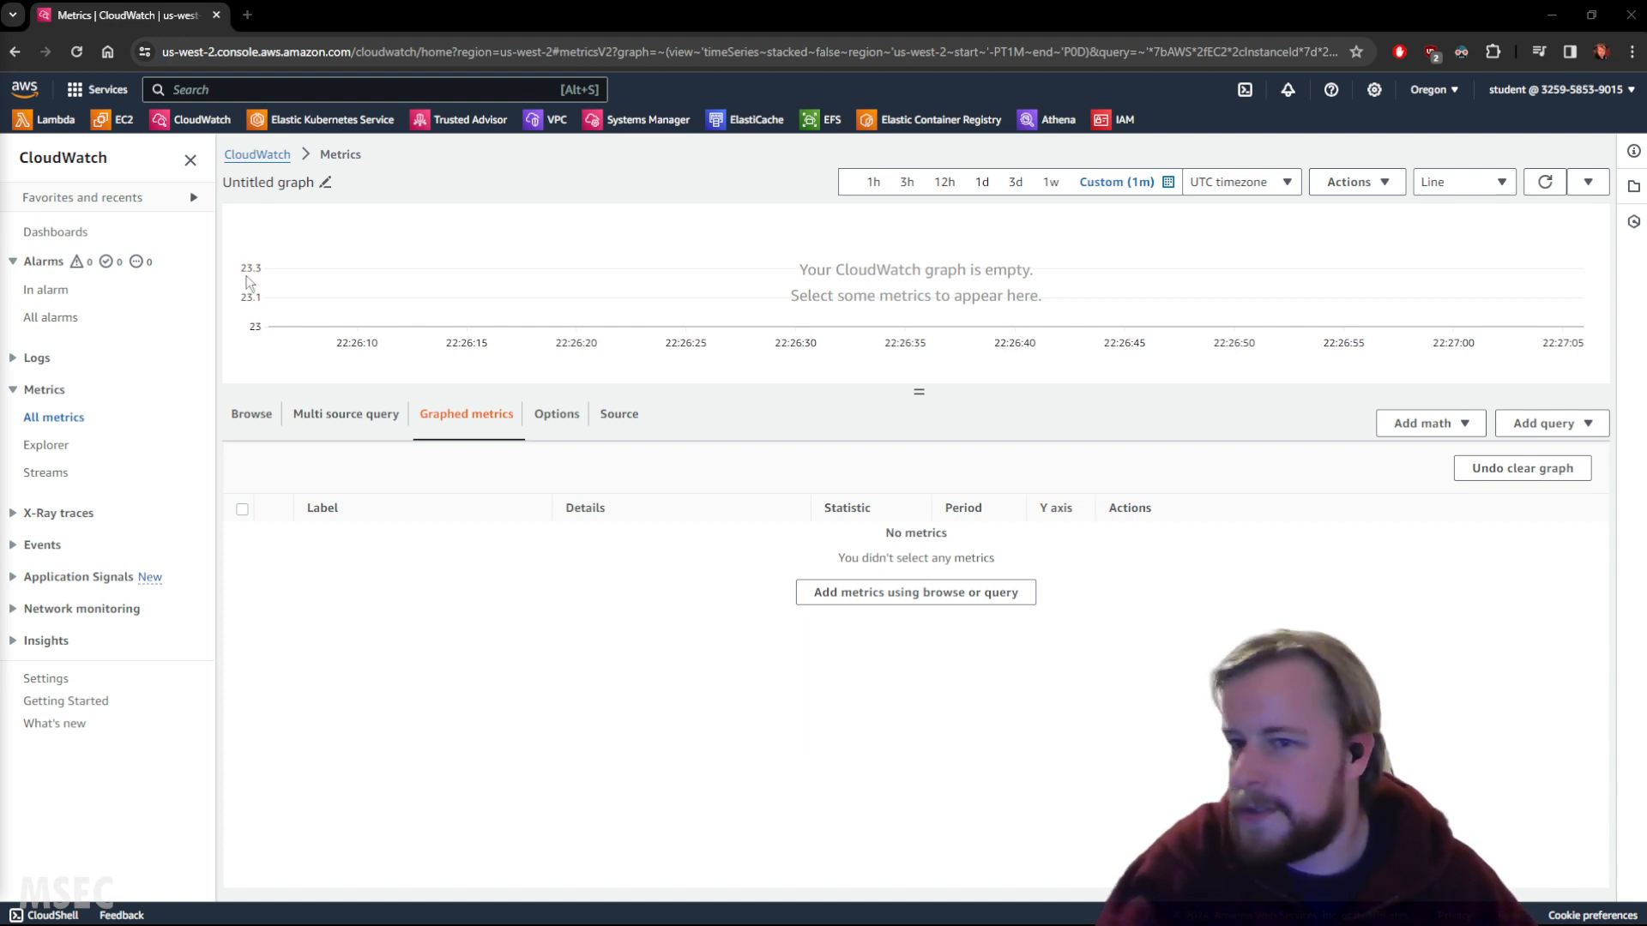
left_click(116, 120)
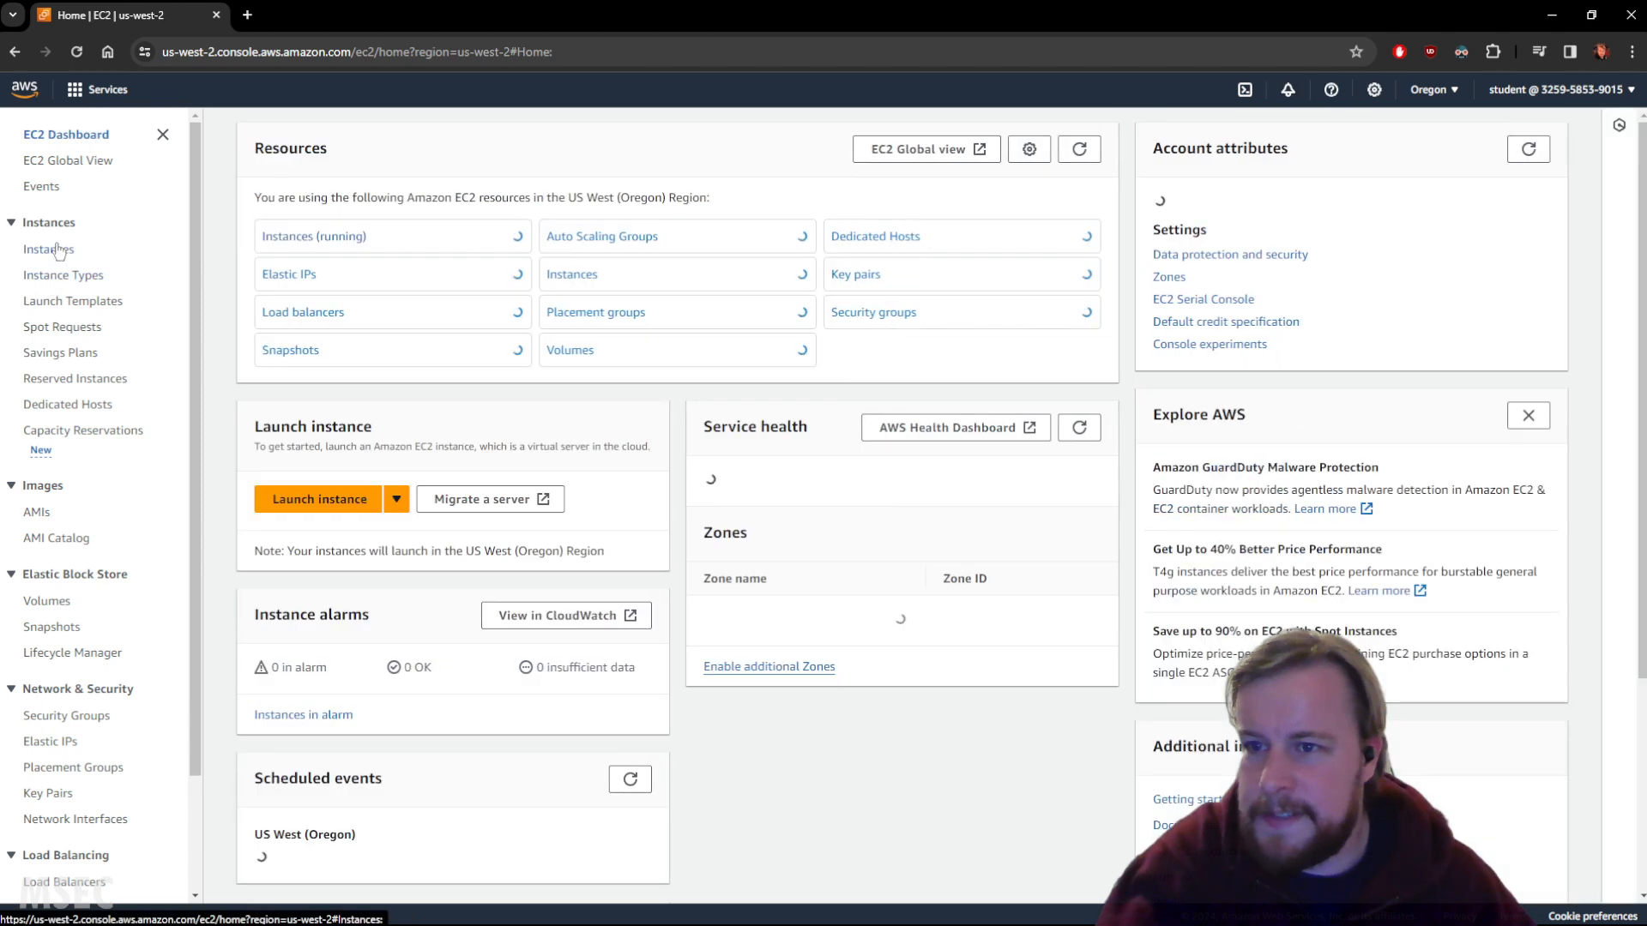
Select HighCPUInstance in the EC2 Instances list to view its m5.large summary.
left_click(65, 281)
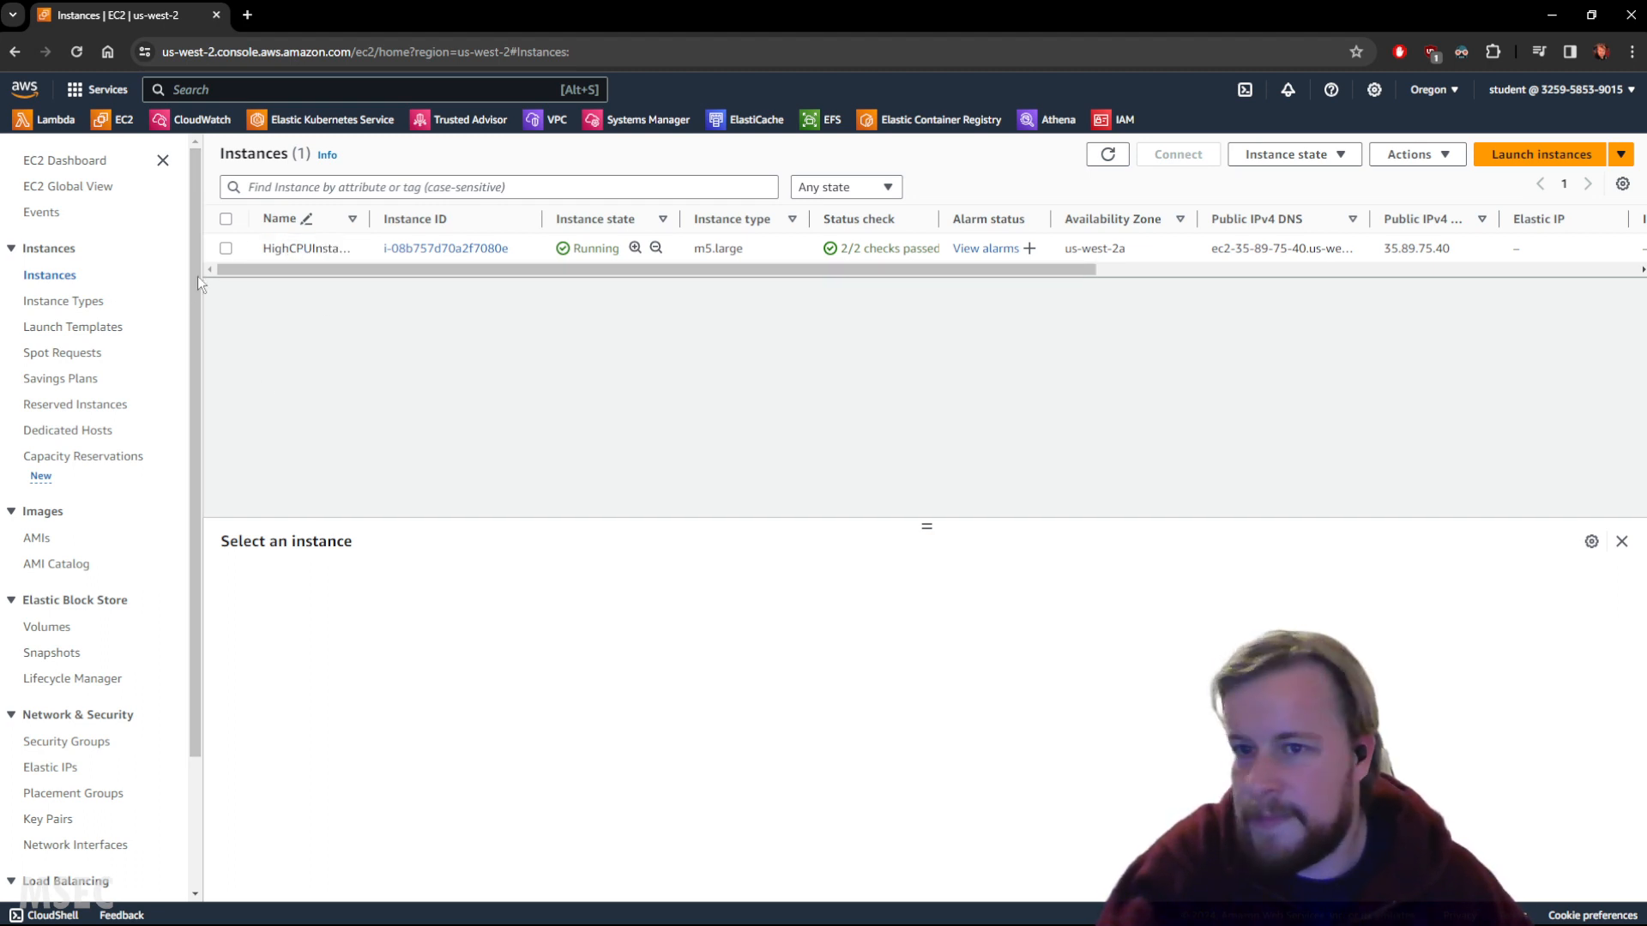
left_click(226, 248)
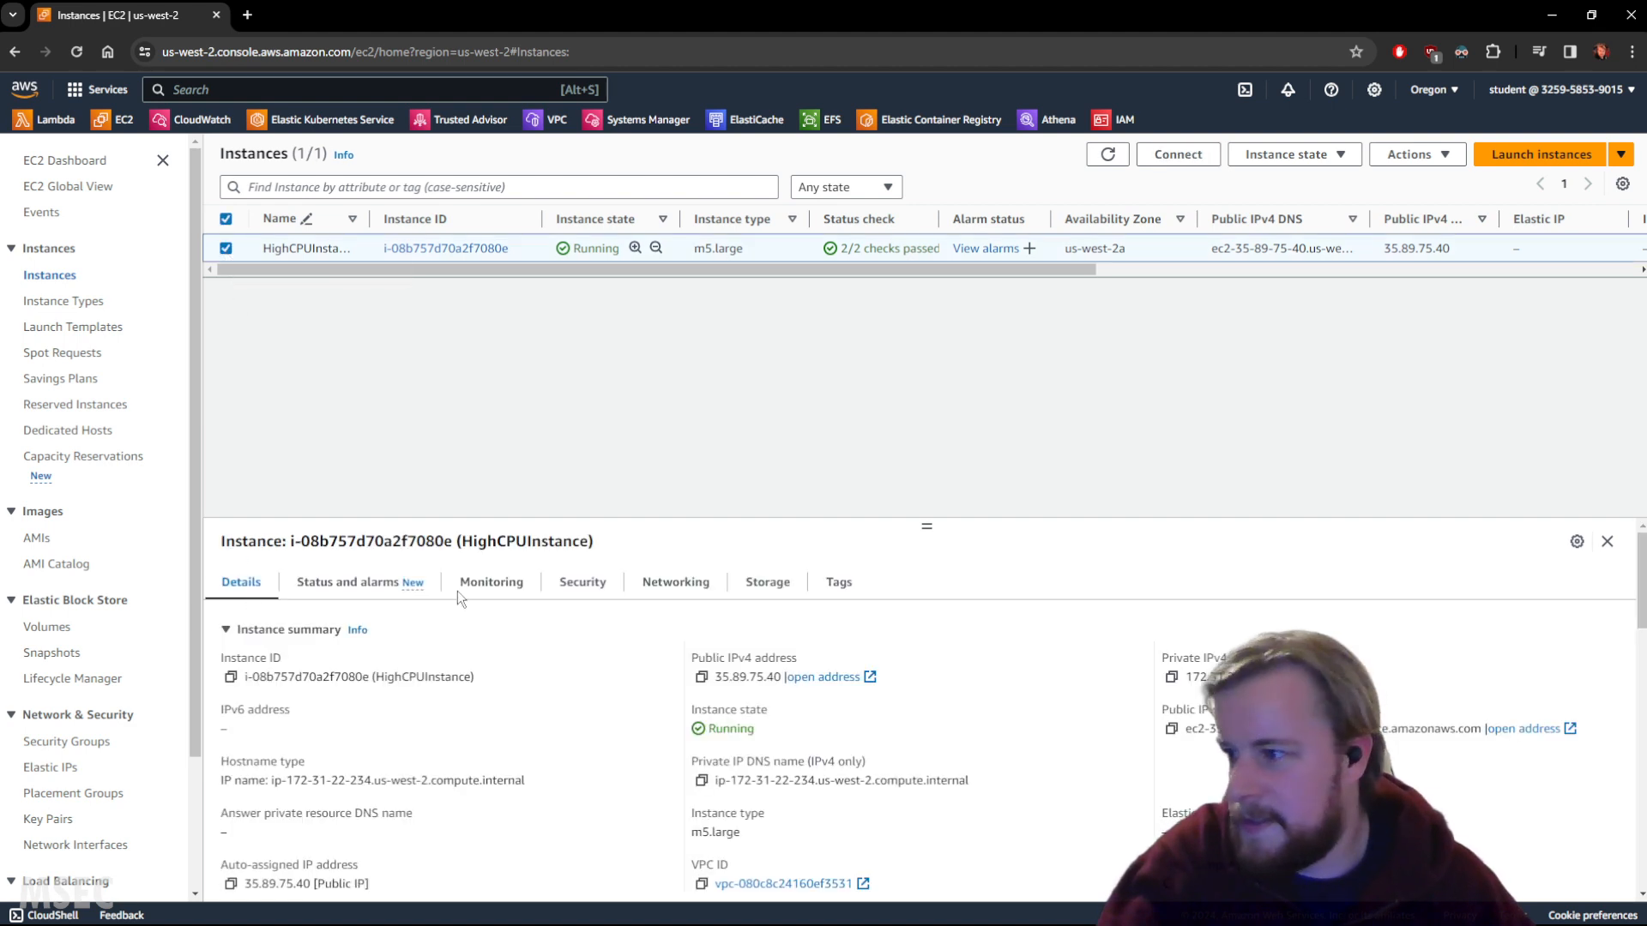
scroll(621, 625, "down", 2)
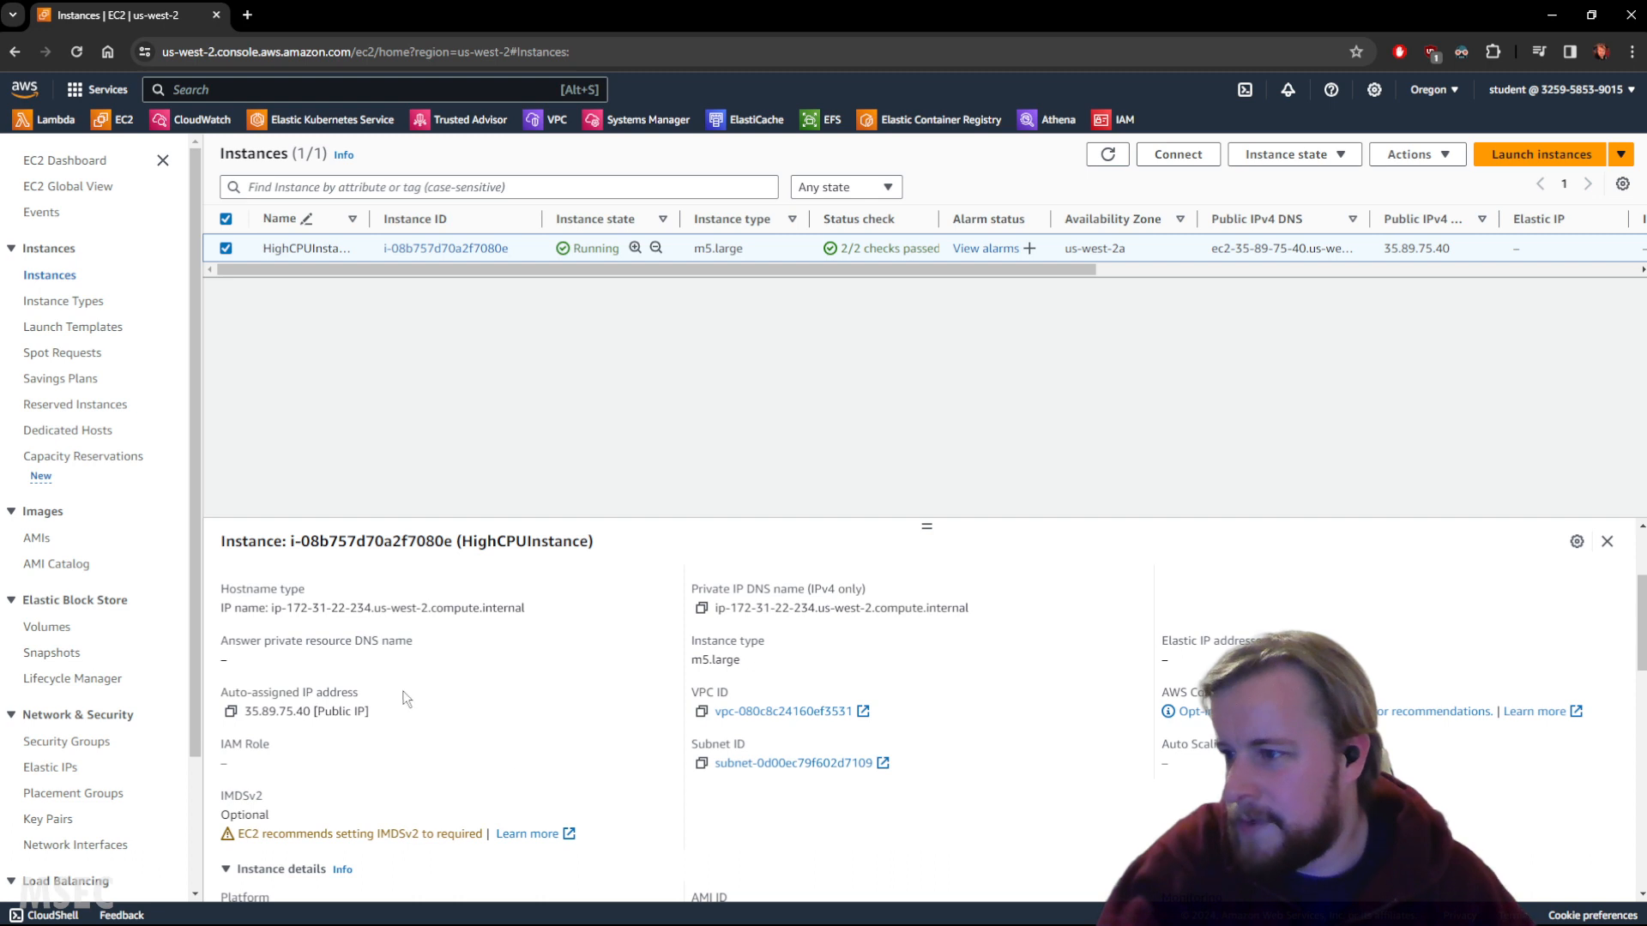
scroll(882, 648, "up", 2)
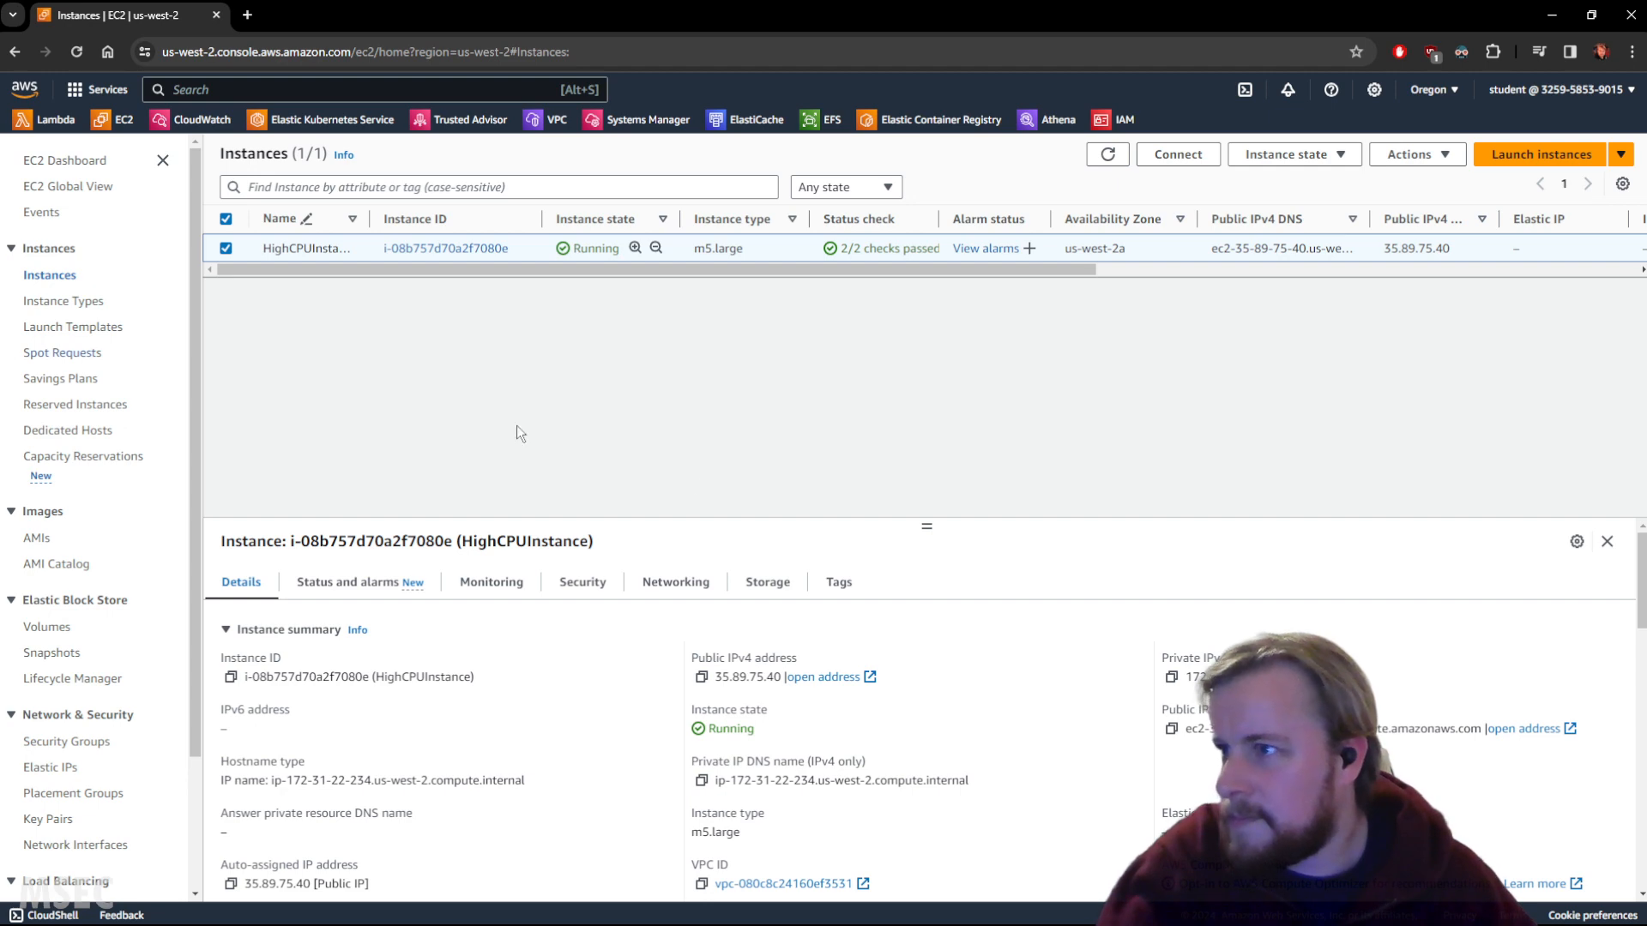
Display HighCPUInstance's Monitoring charts in an enlarged panel.
left_click(472, 582)
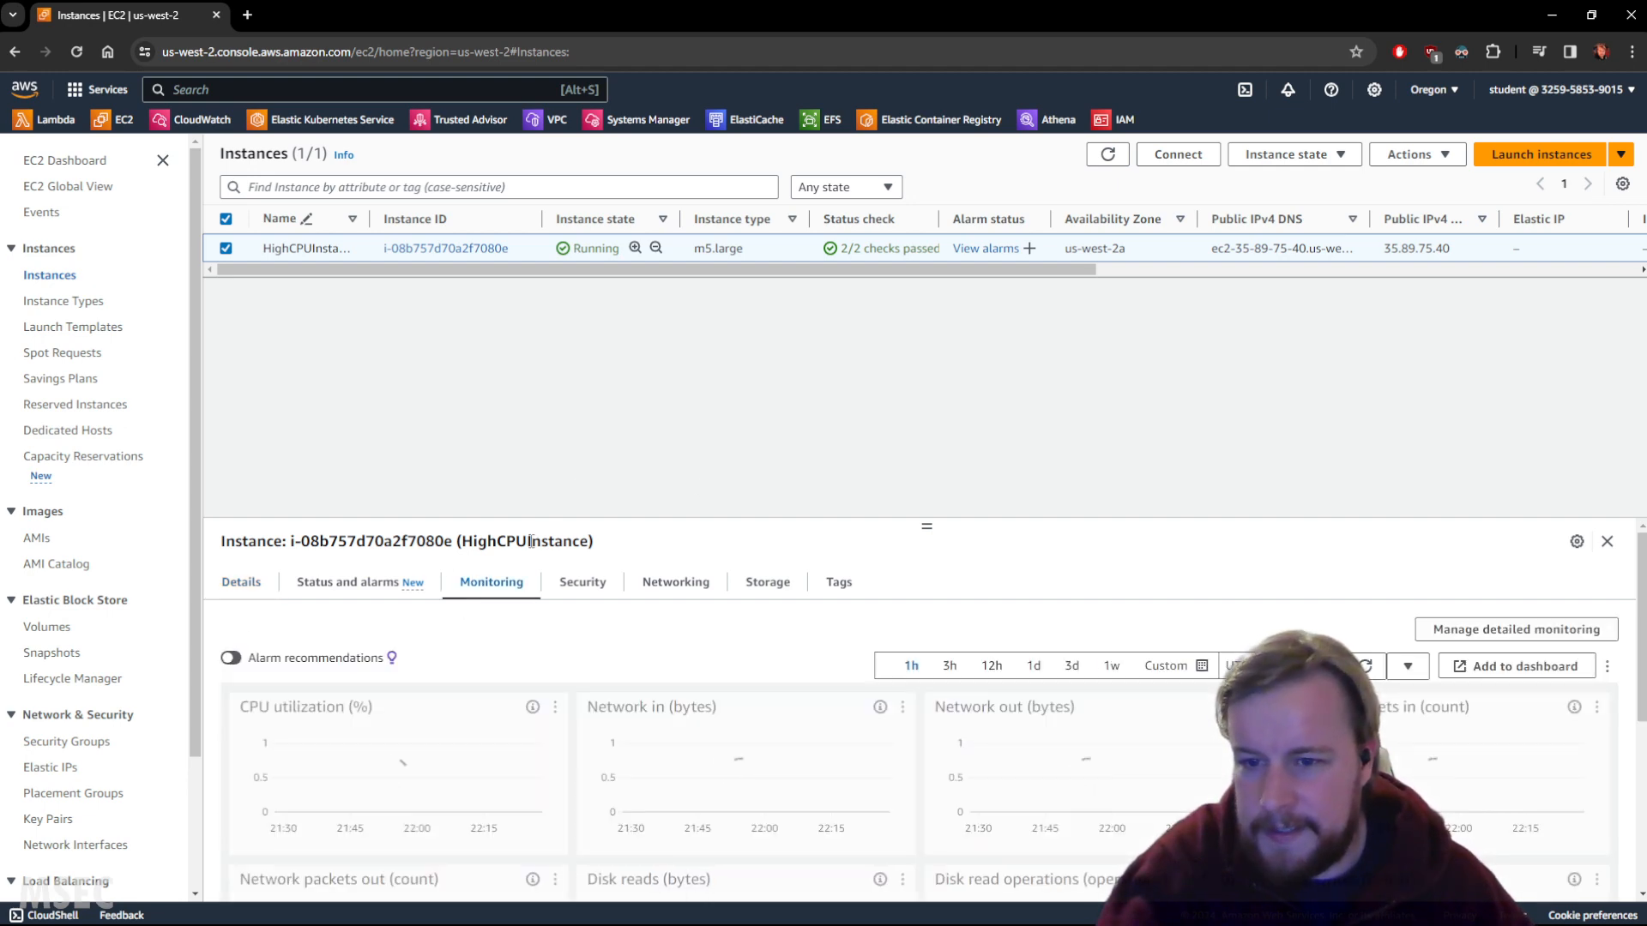
left_click_drag(926, 519, 915, 353)
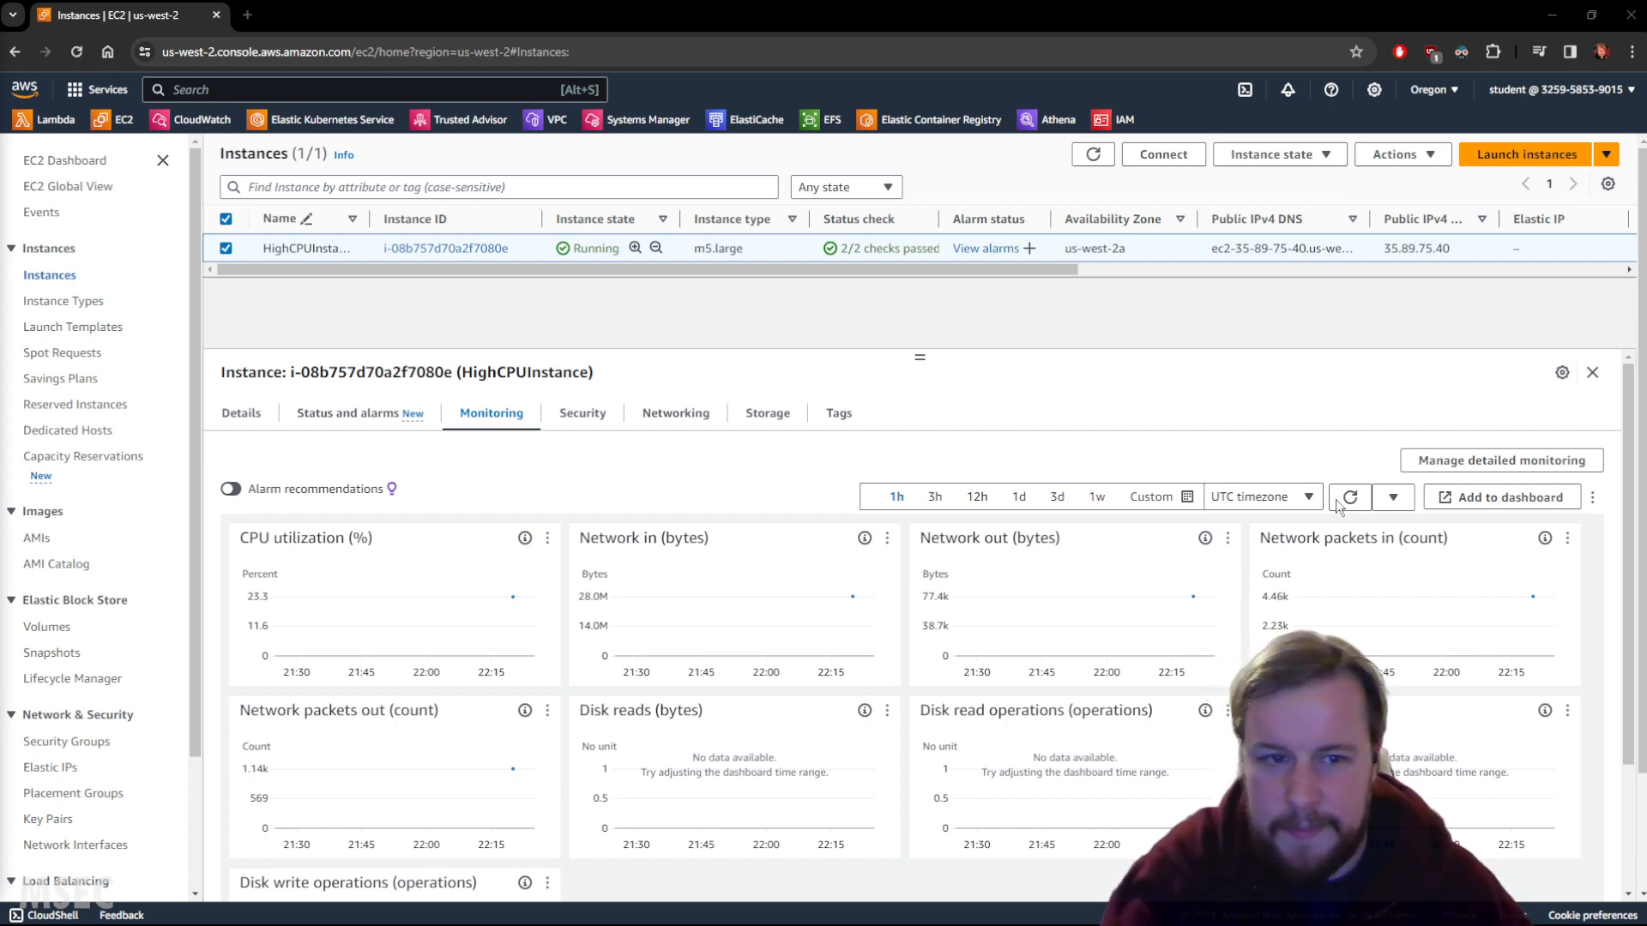
Attempt to enable detailed monitoring for HighCPUInstance; it fails for lack of permission.
left_click(1521, 466)
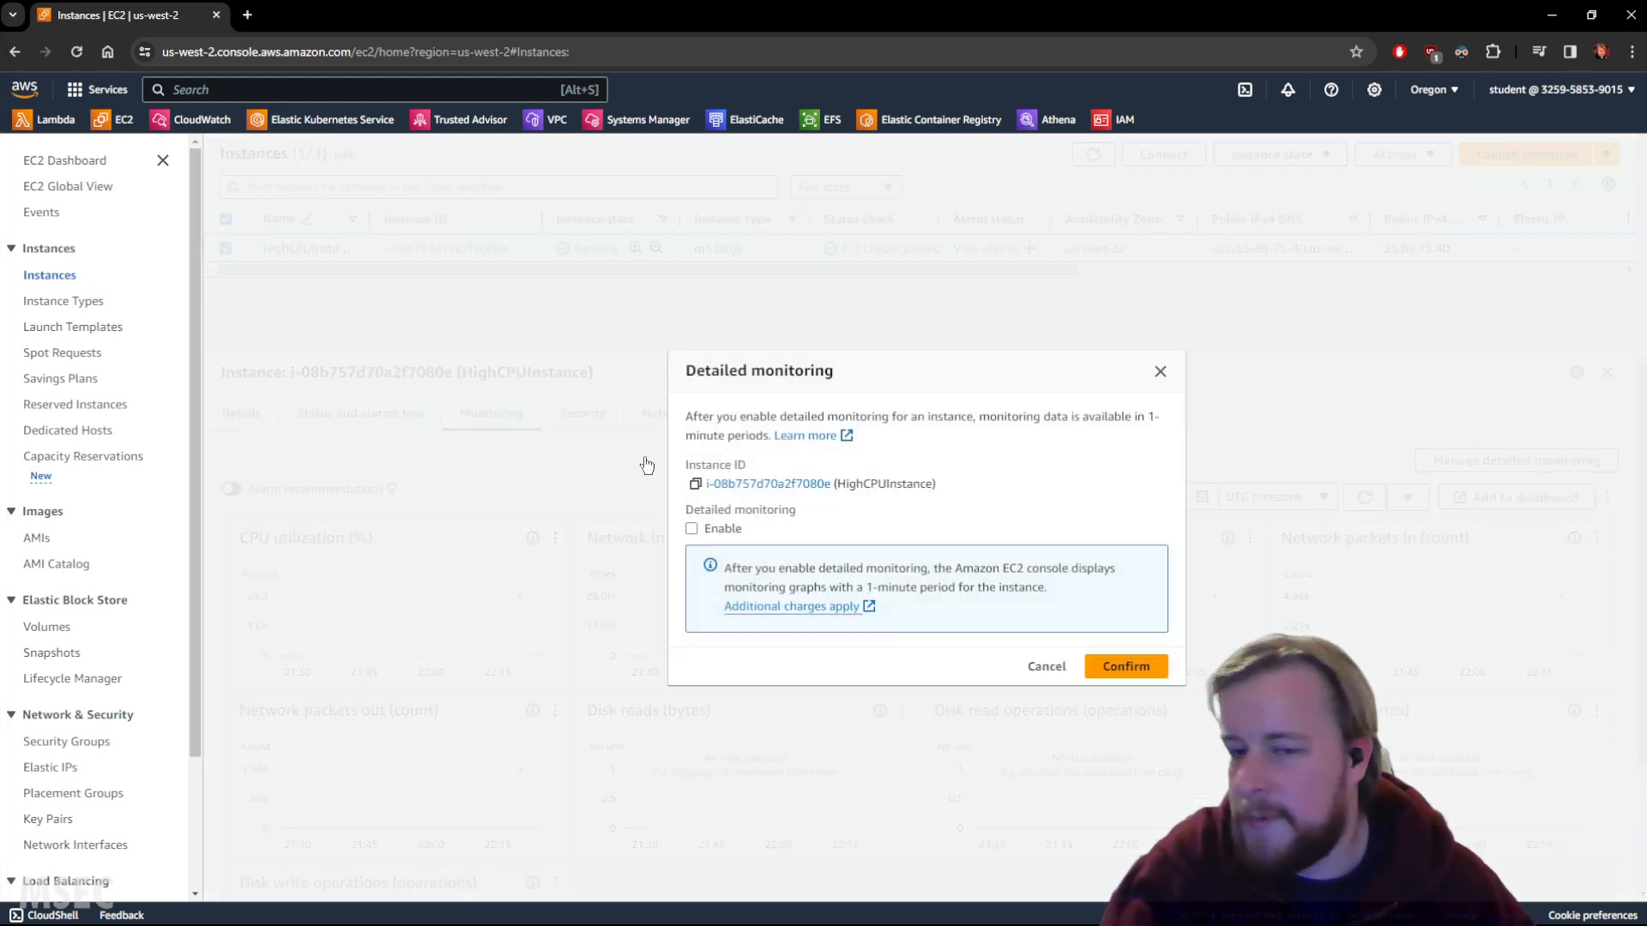
left_click(691, 530)
left_click(1124, 667)
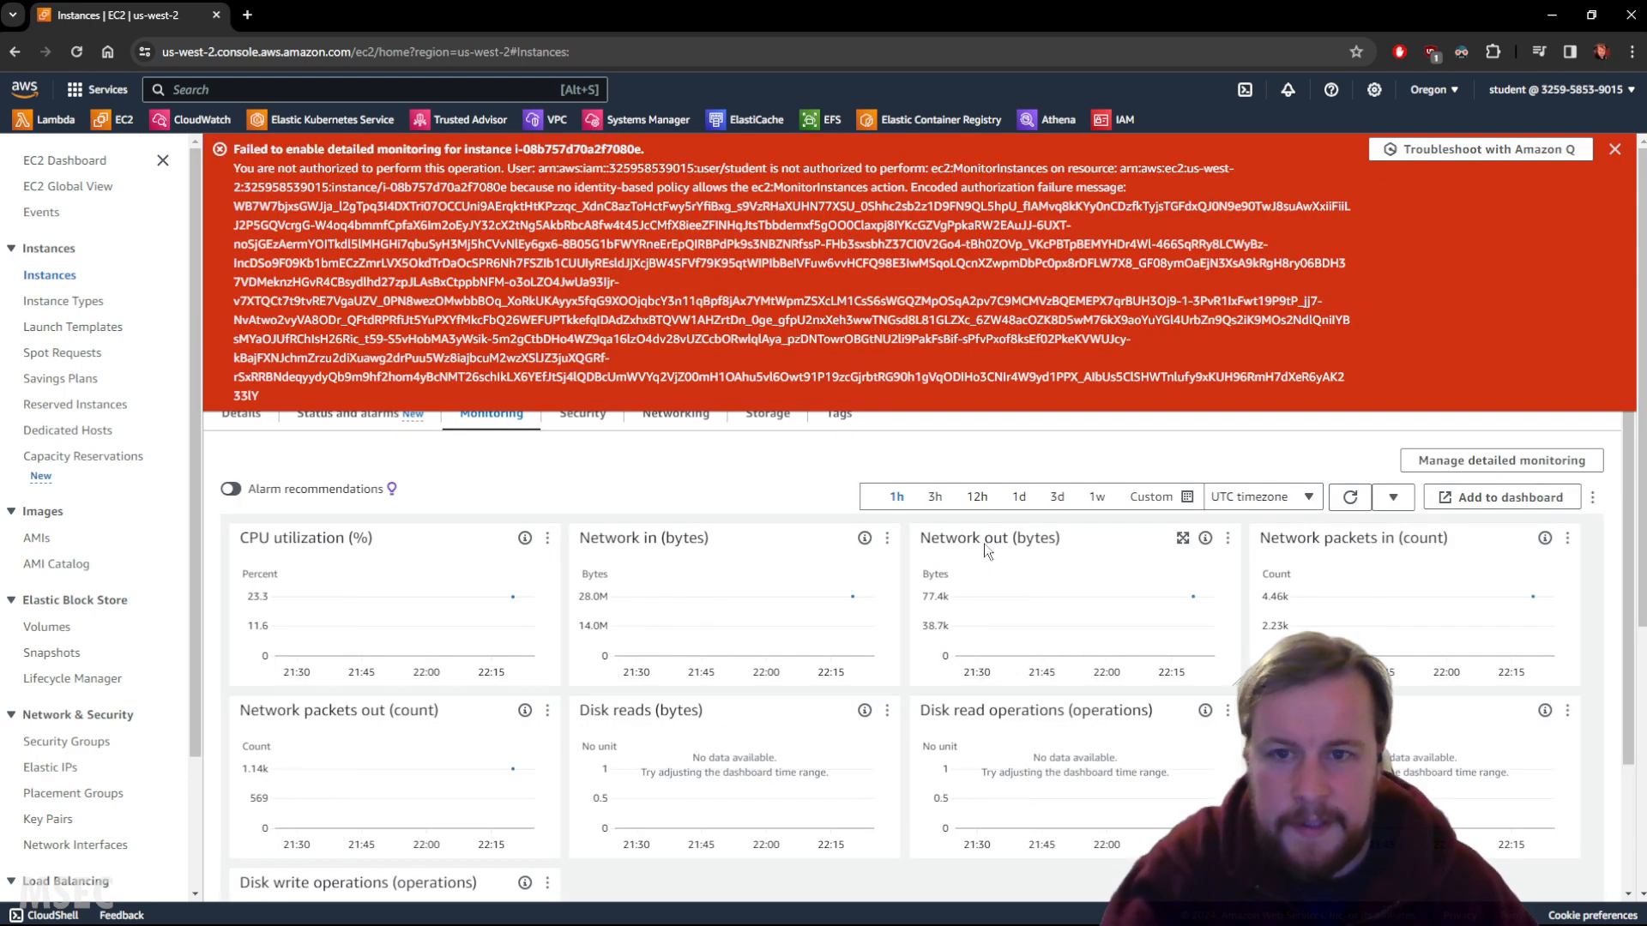
left_click(1615, 151)
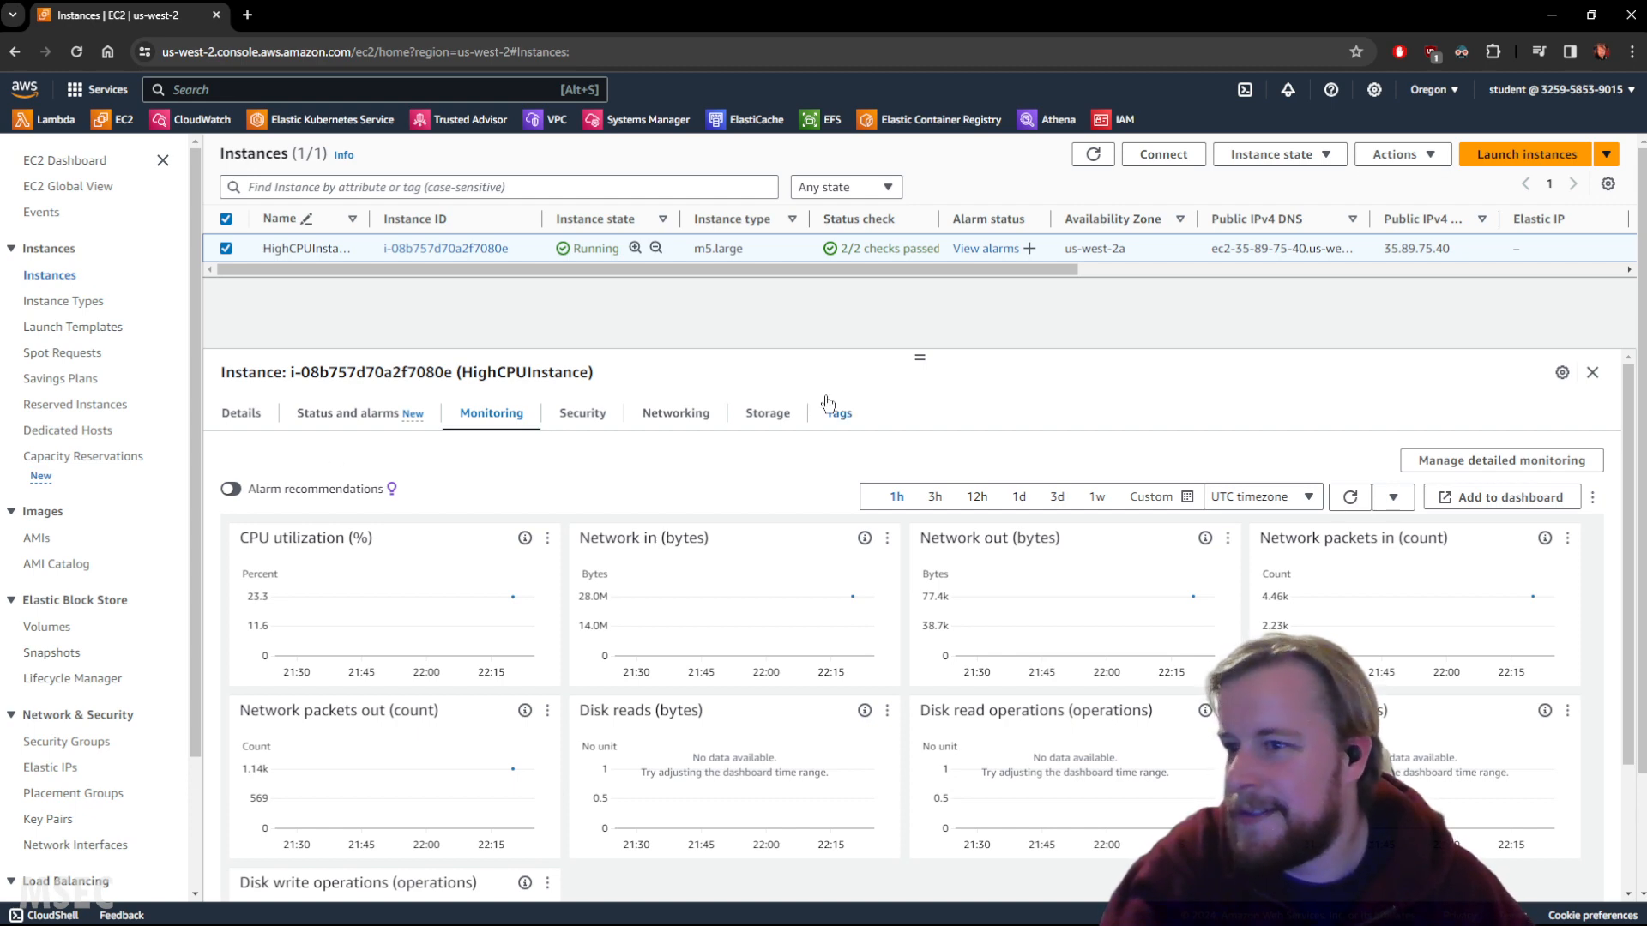
Cancel the detailed monitoring dialog and return to the instance's Details.
left_click(1538, 467)
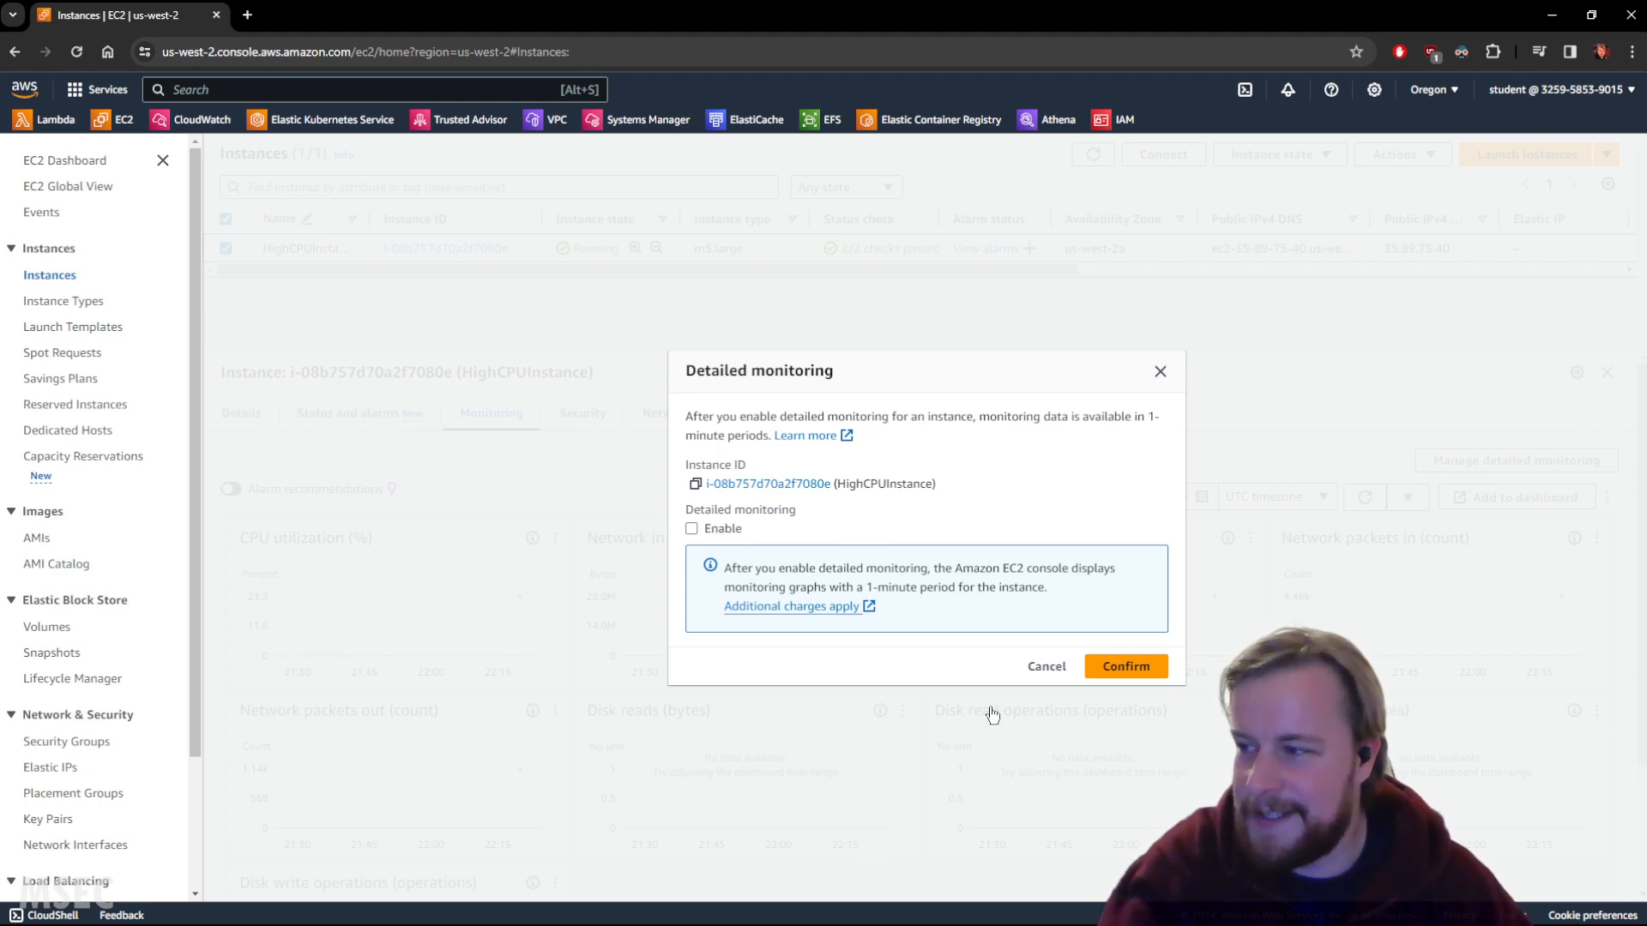
left_click(1043, 666)
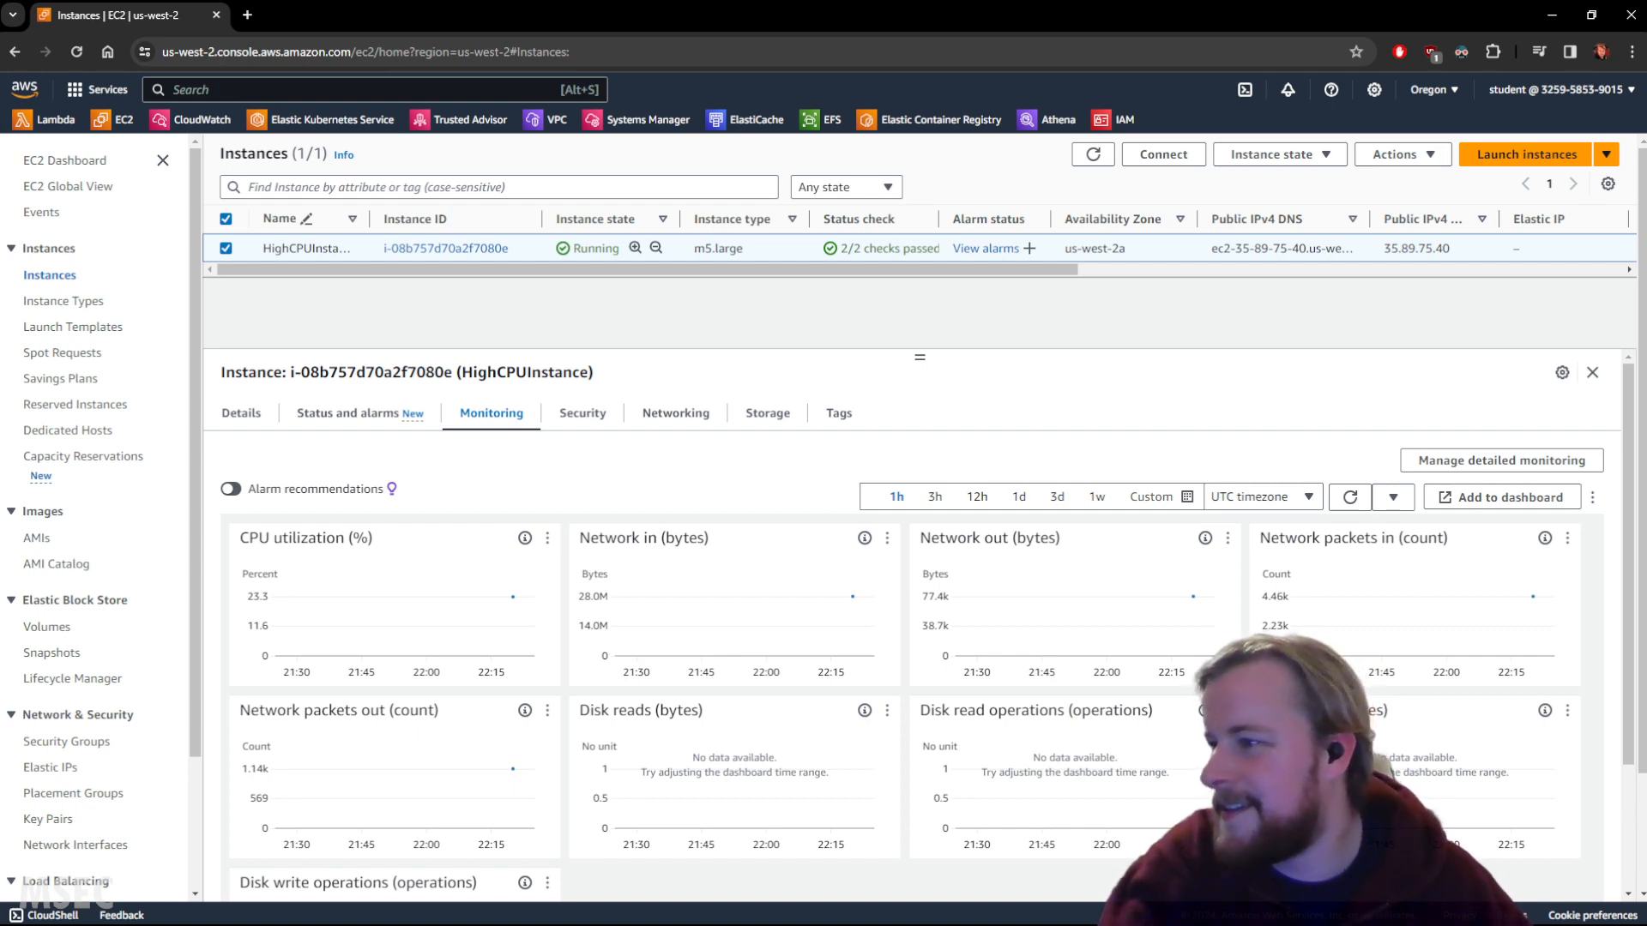
left_click(243, 419)
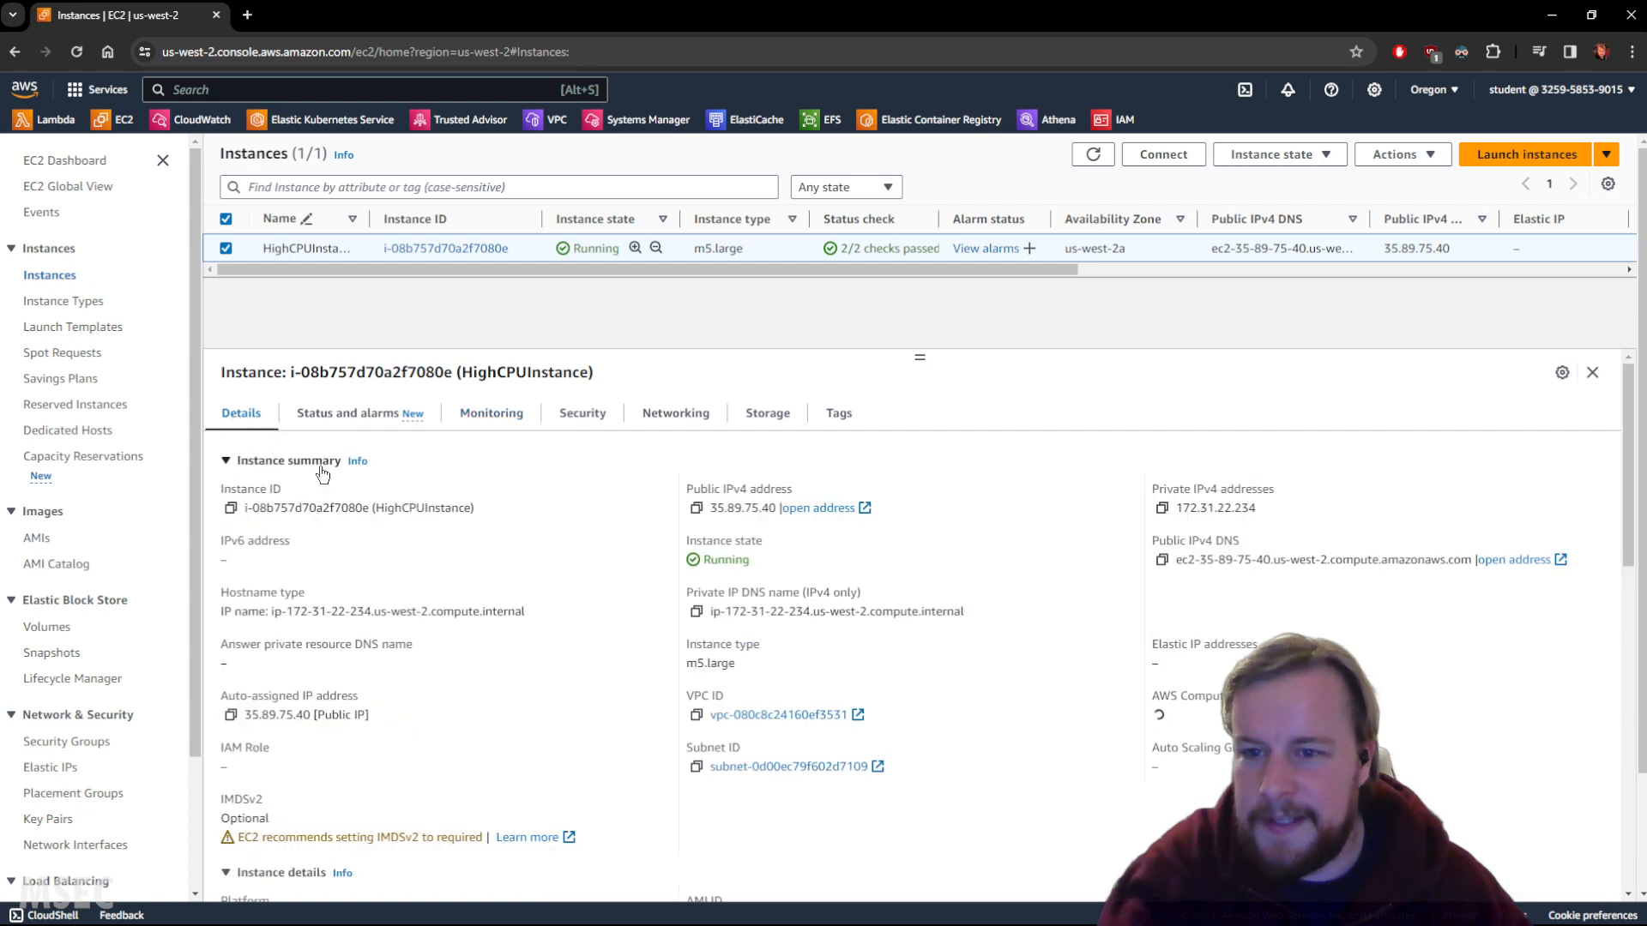
Inspect the 8 GiB root volume's monitoring graphs, then go back to the instances list.
left_click(771, 420)
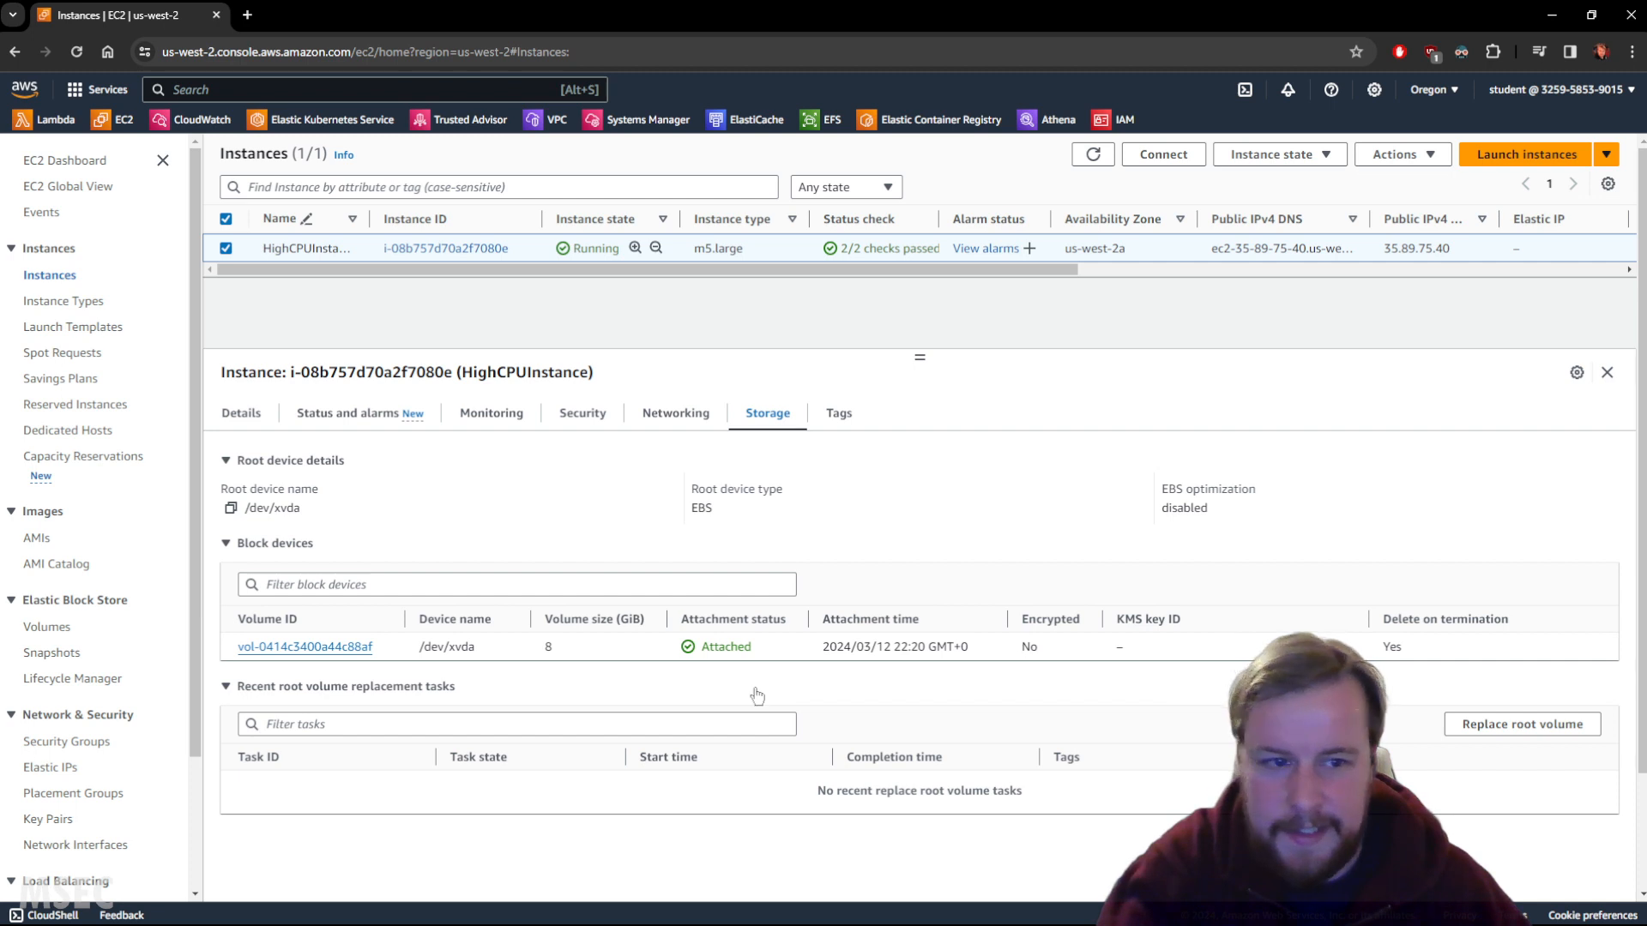
left_click(301, 652)
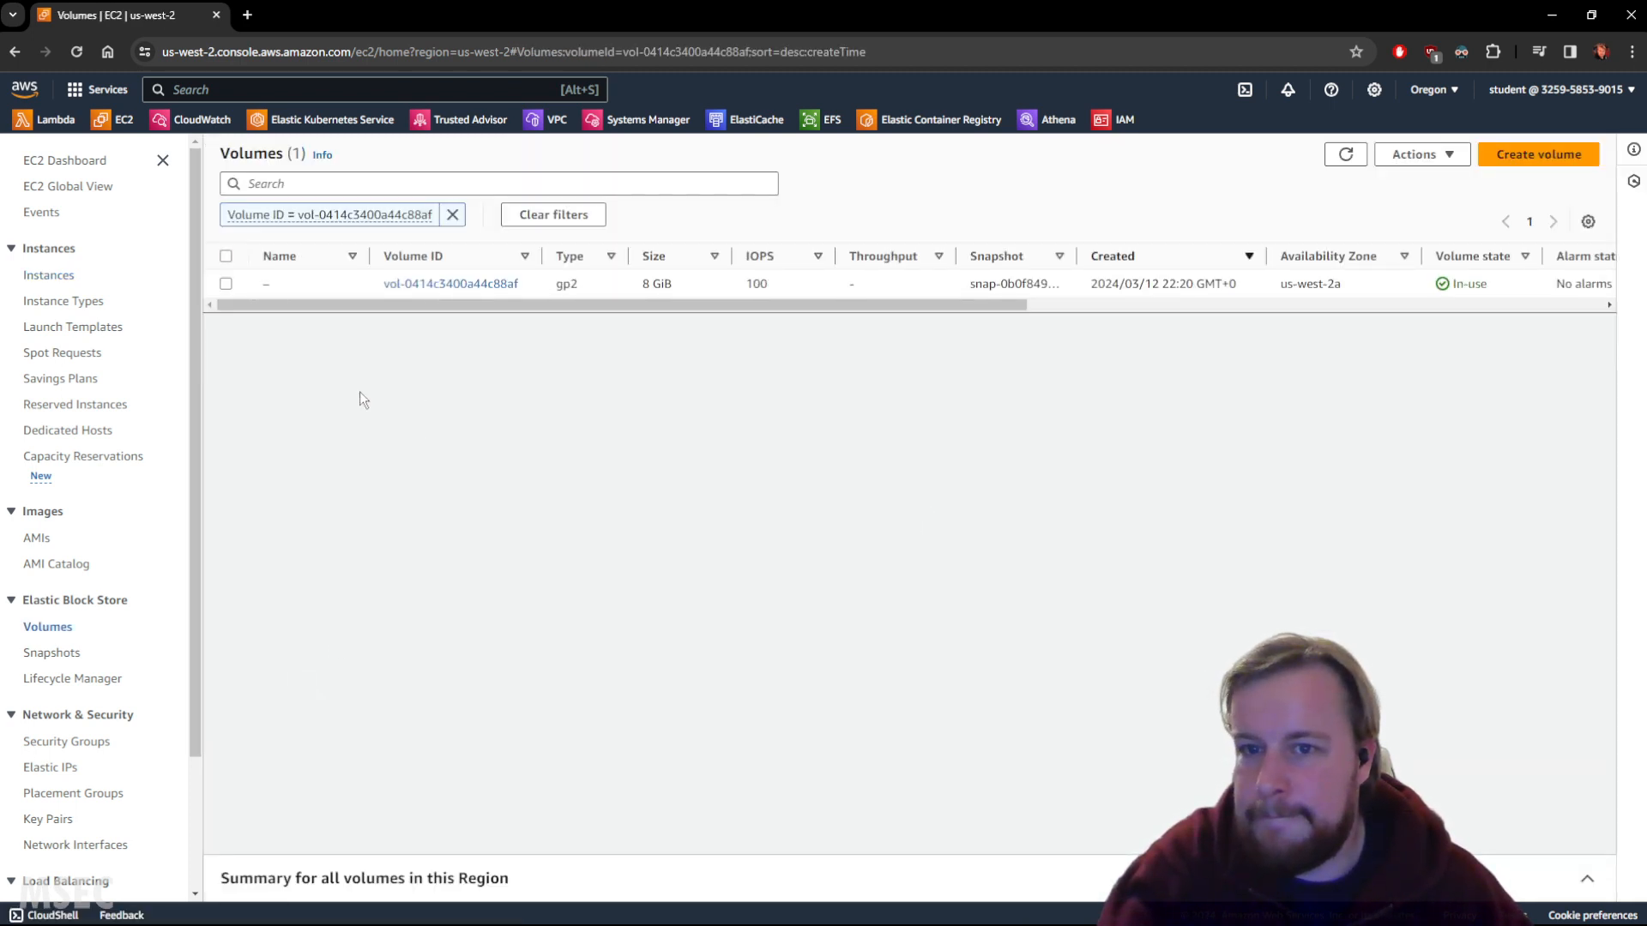
left_click(226, 284)
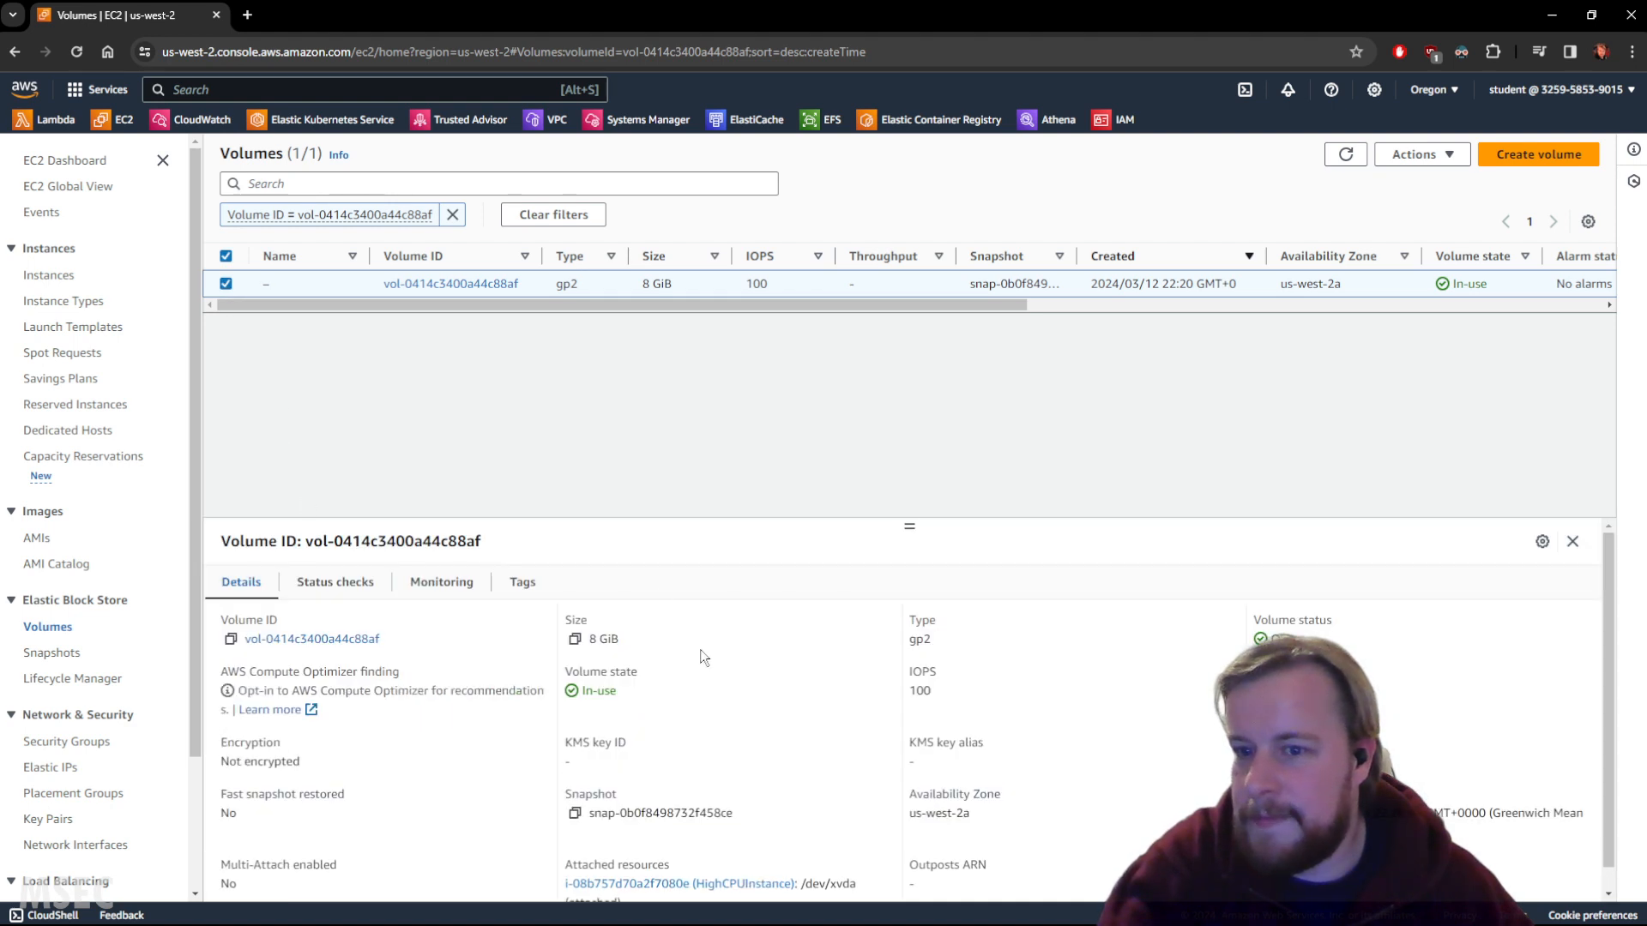
left_click(445, 586)
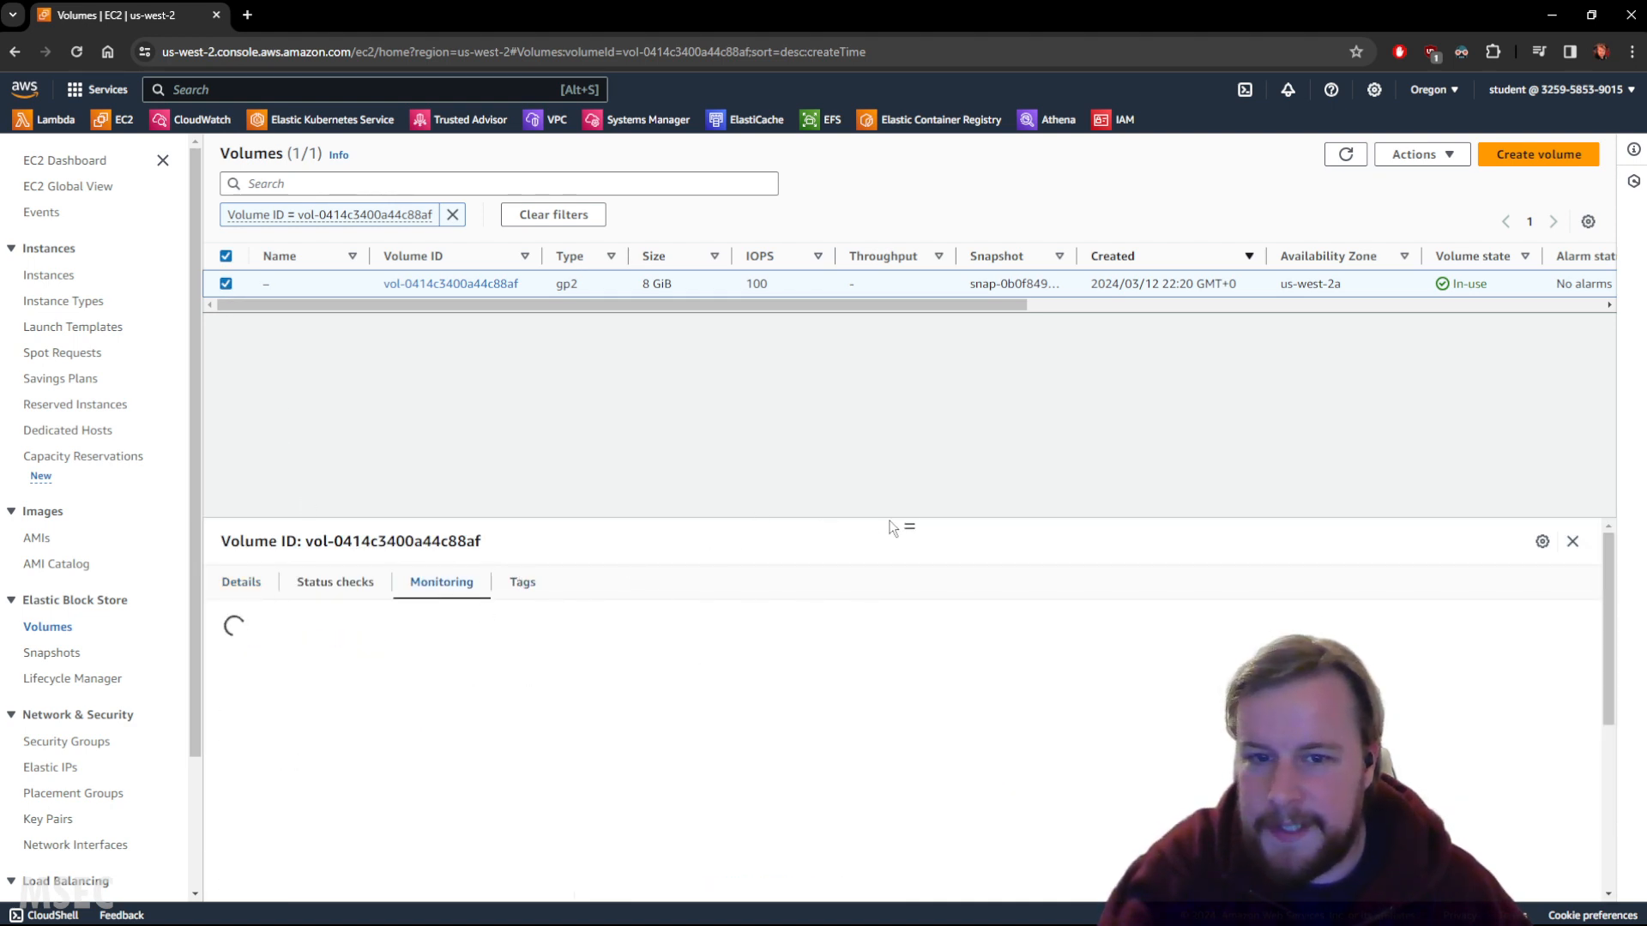
left_click_drag(914, 527, 907, 353)
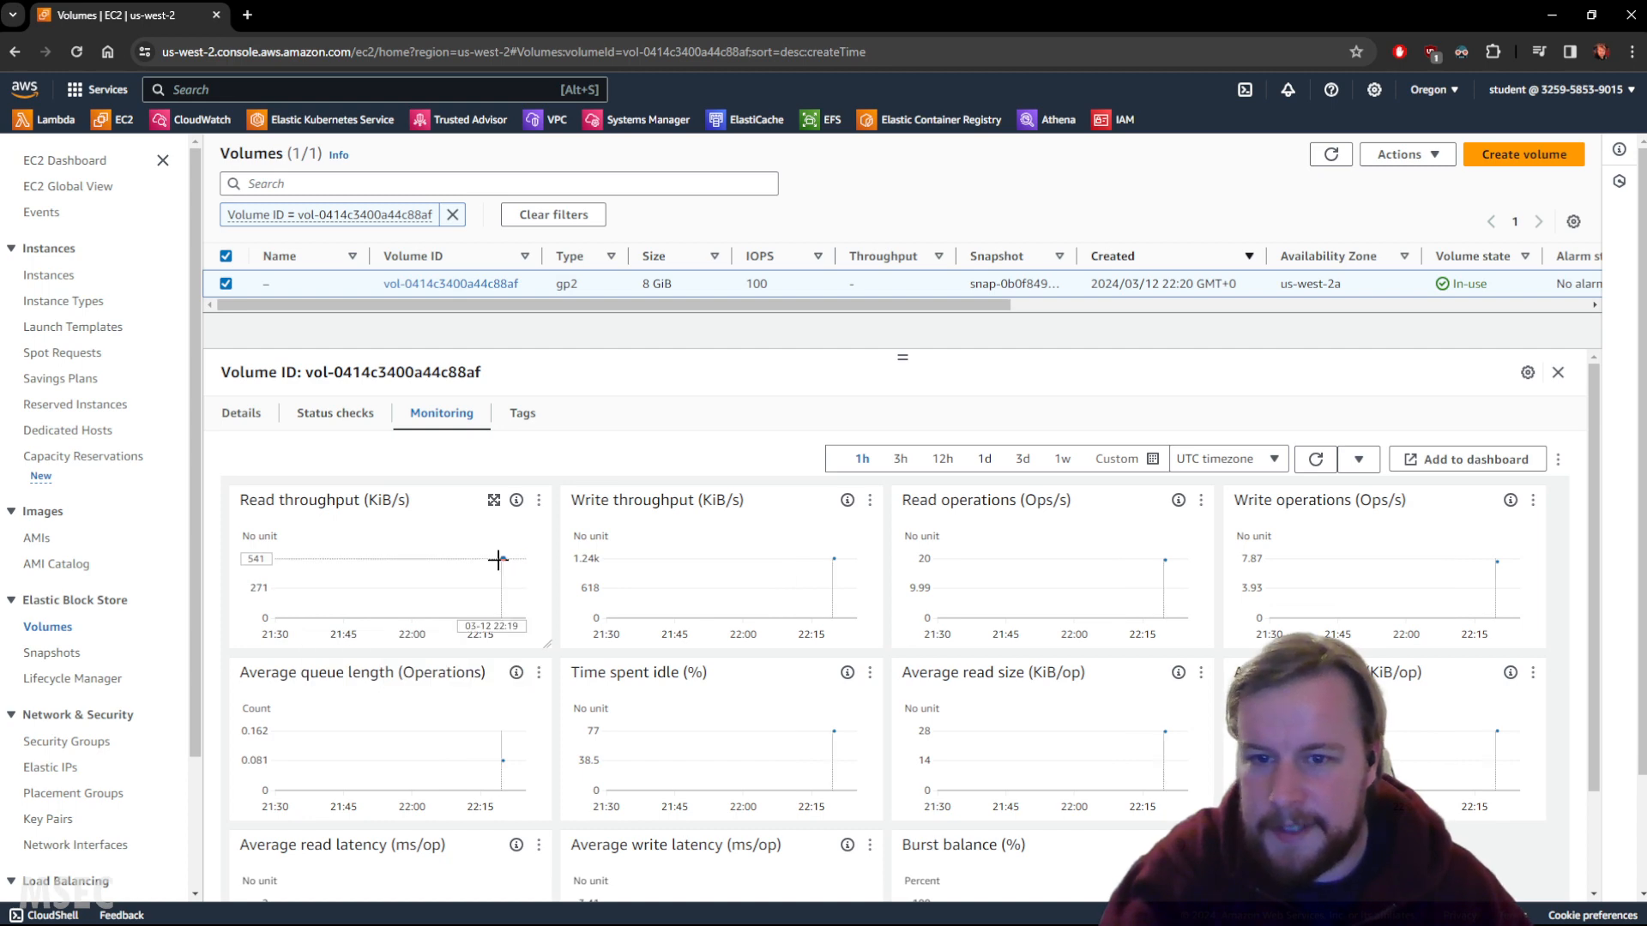
mouse_move(505, 558)
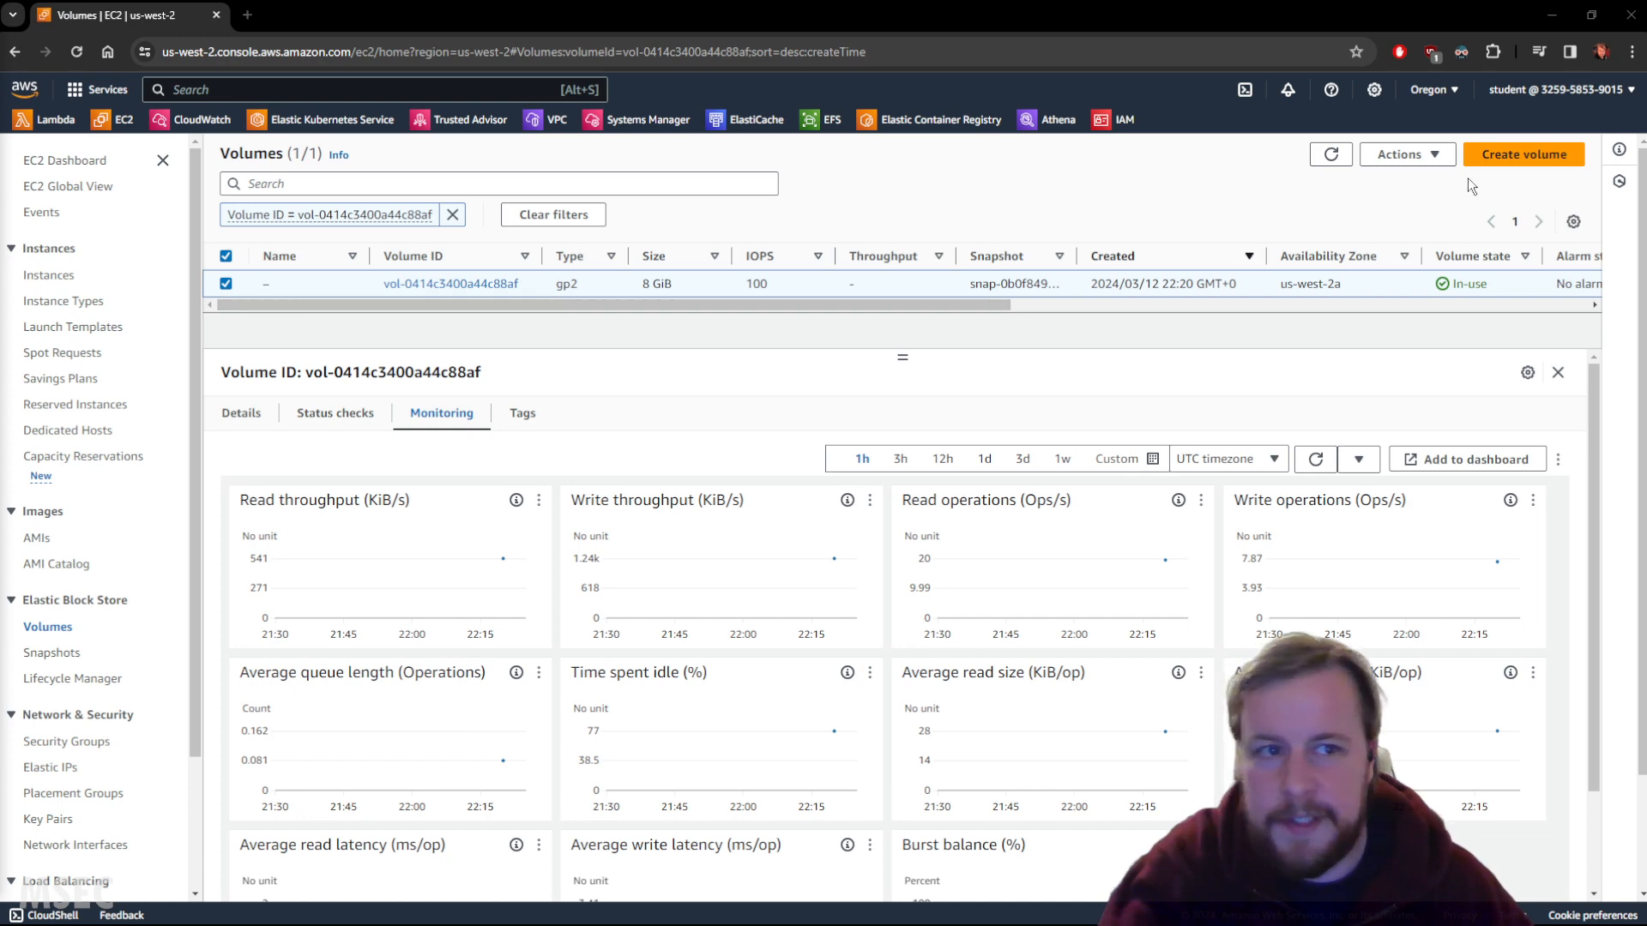
left_click(44, 276)
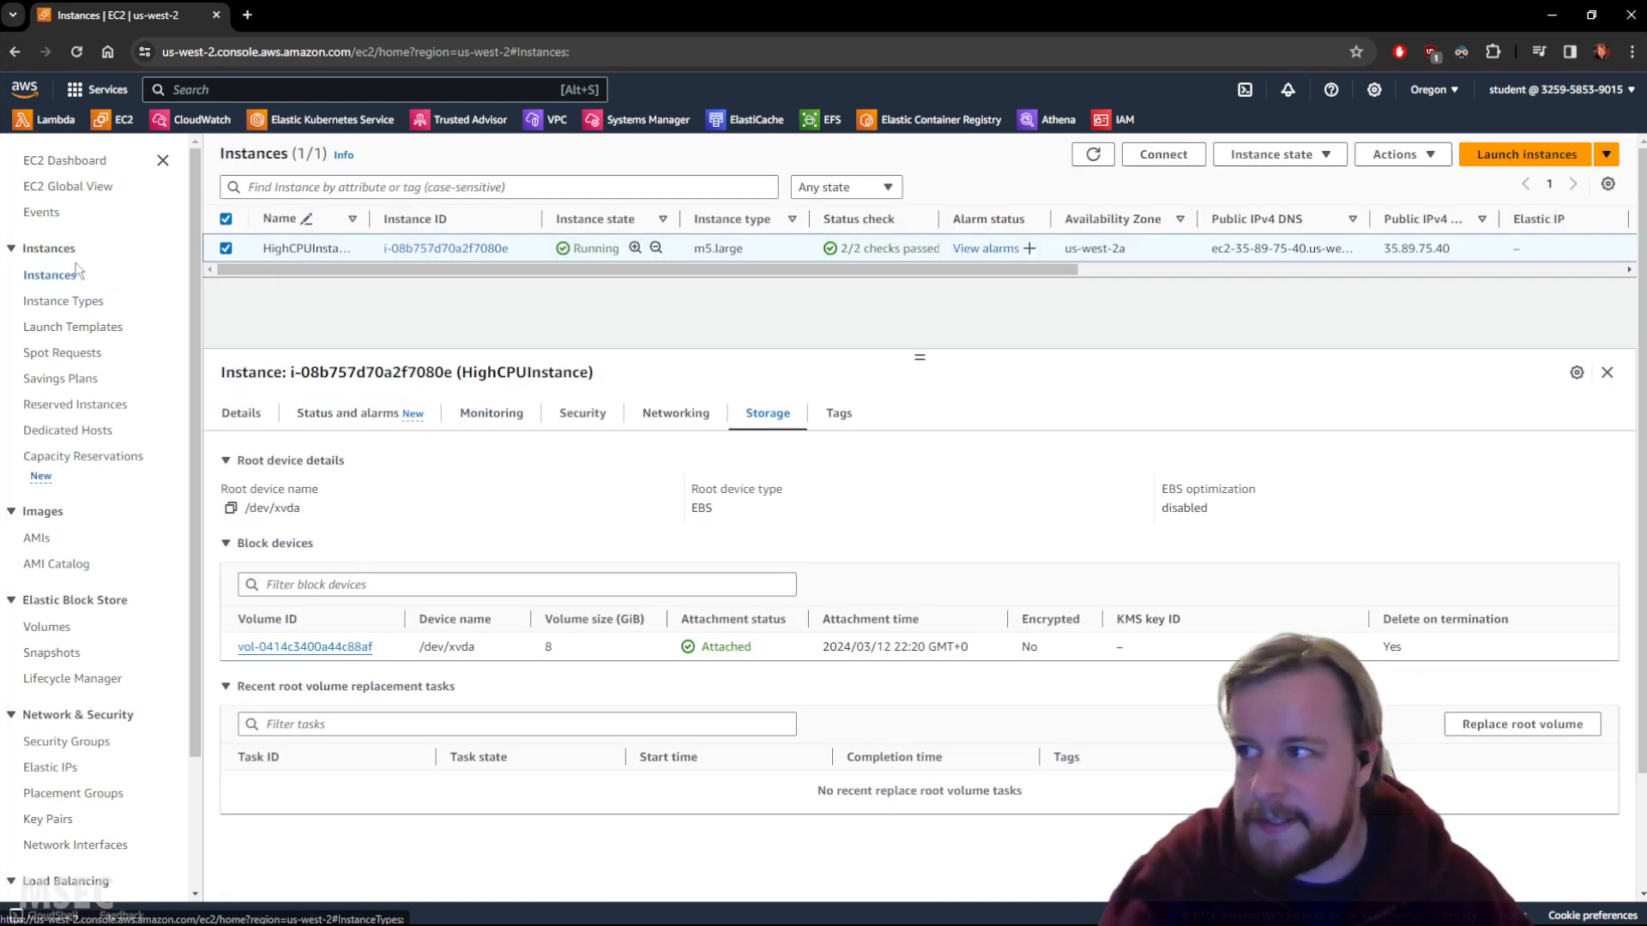
Start launching a new instance named MonitoringScripts with the lab's existing key pair.
left_click(1605, 156)
left_click(1535, 160)
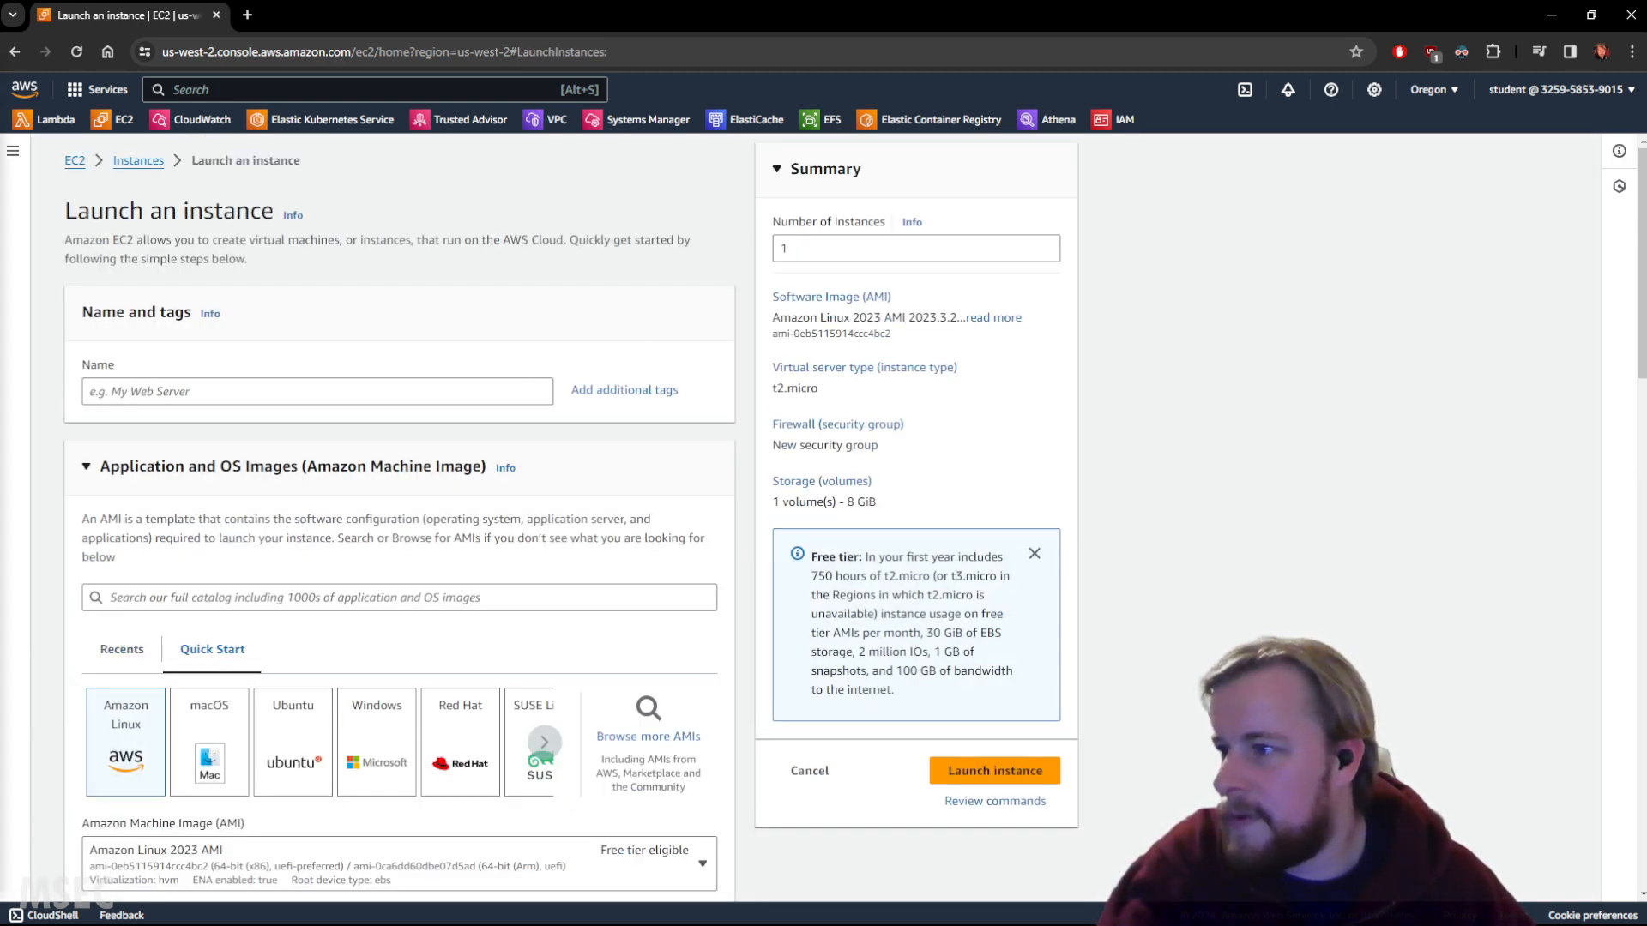
left_click(228, 391)
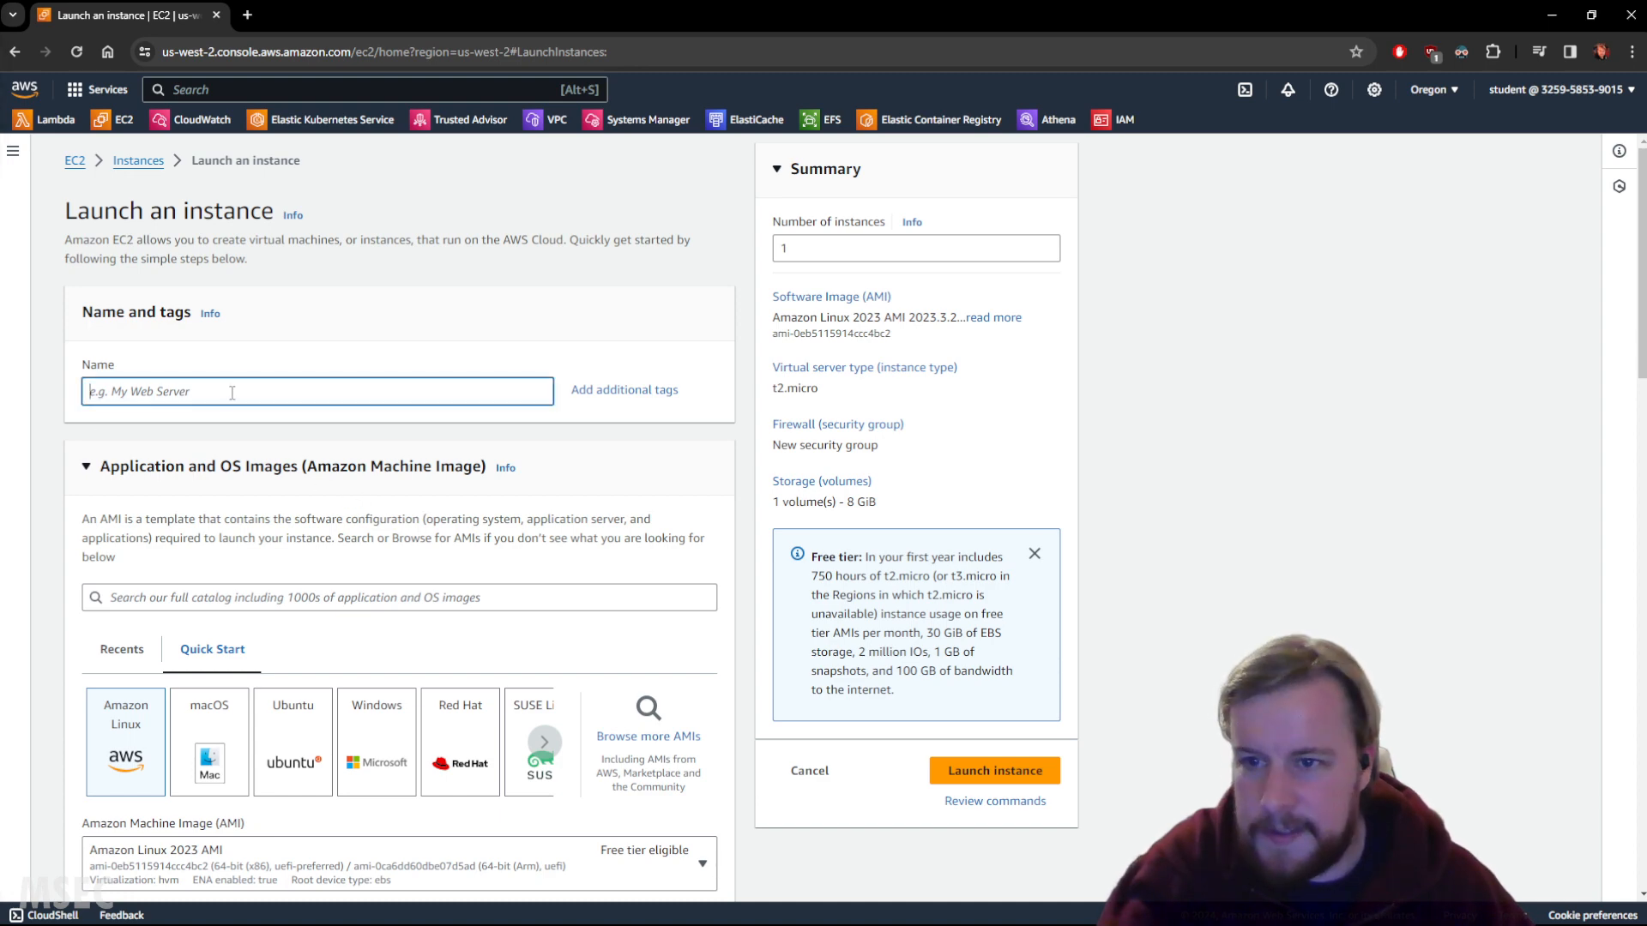
type("MonitoringScripts")
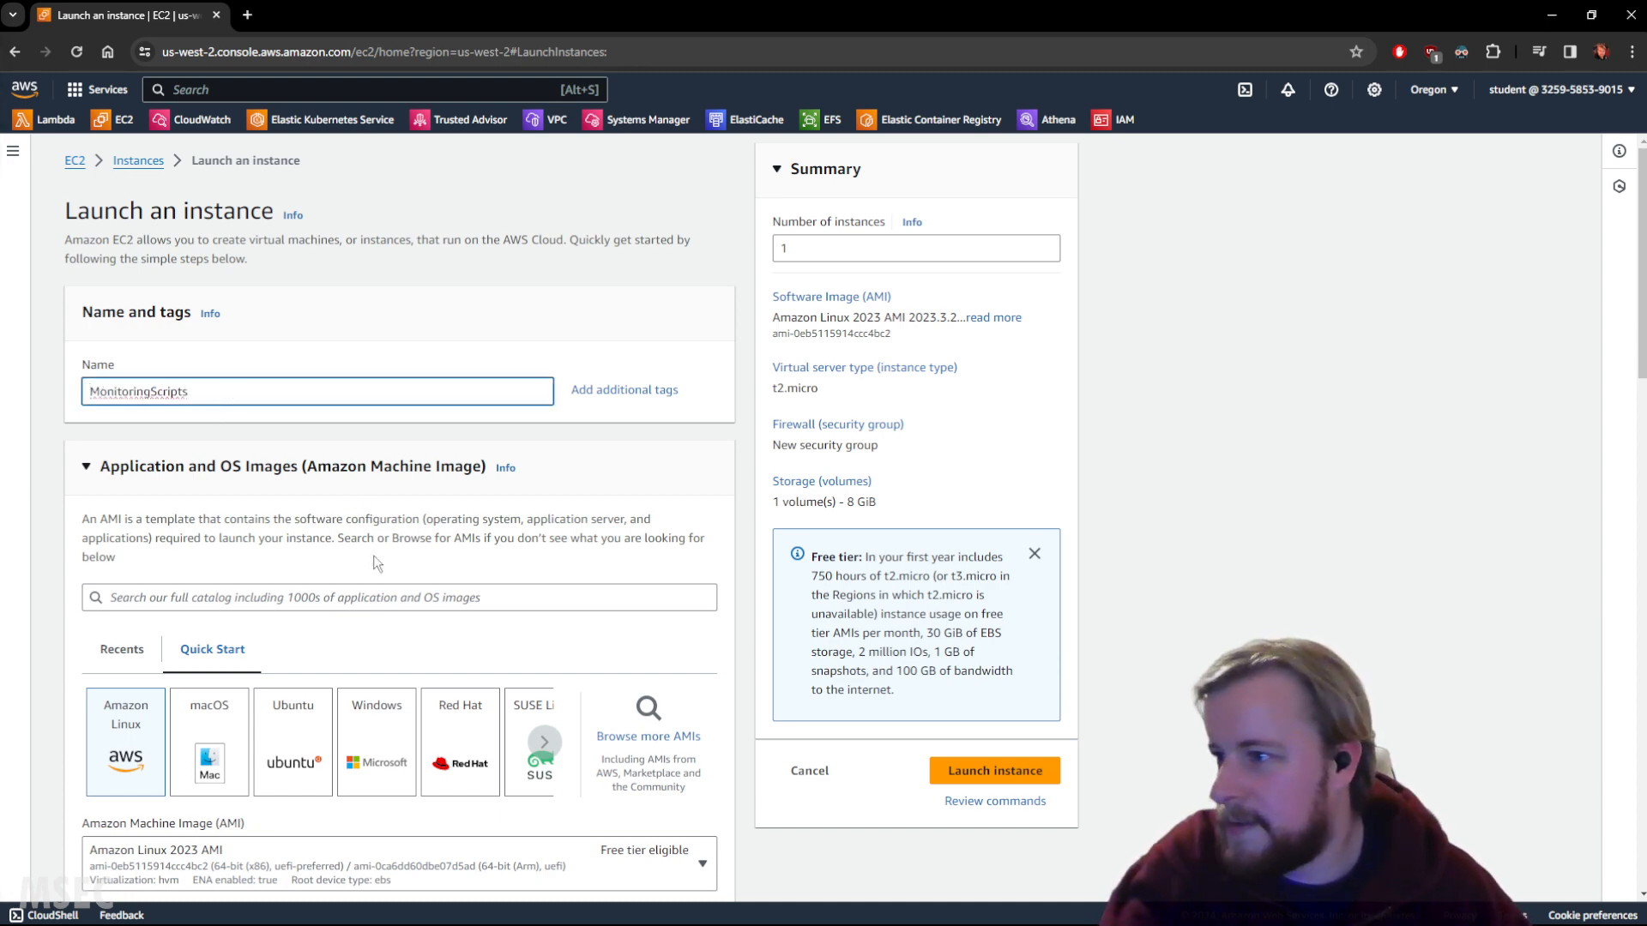
scroll(373, 557, "down", 2)
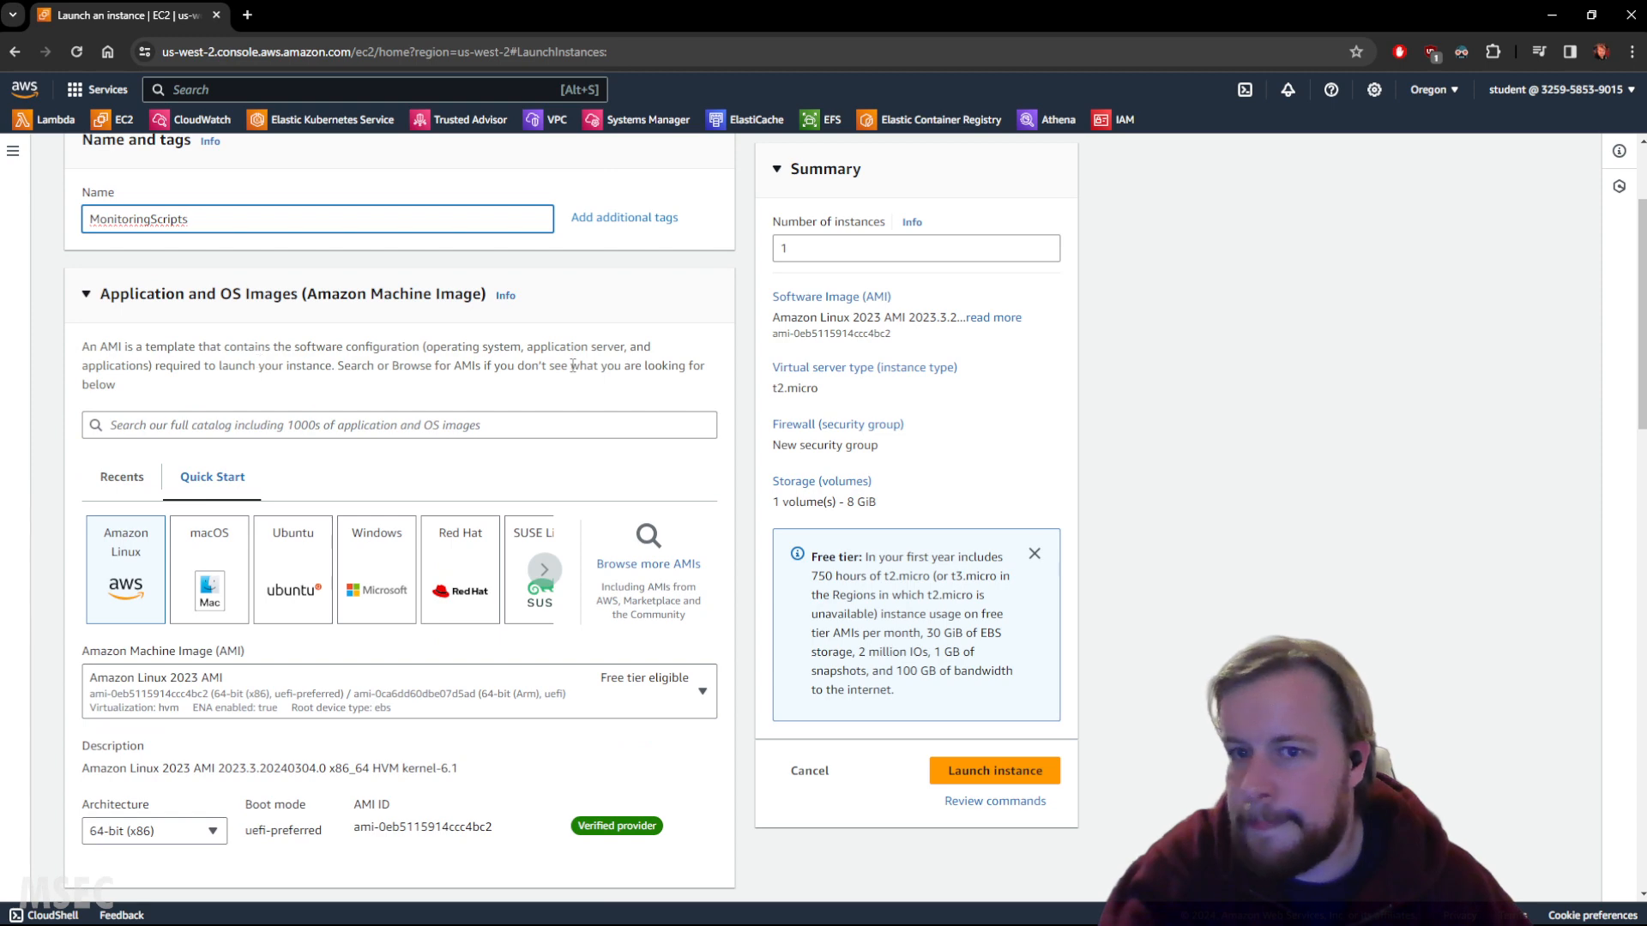
scroll(515, 373, "down", 6)
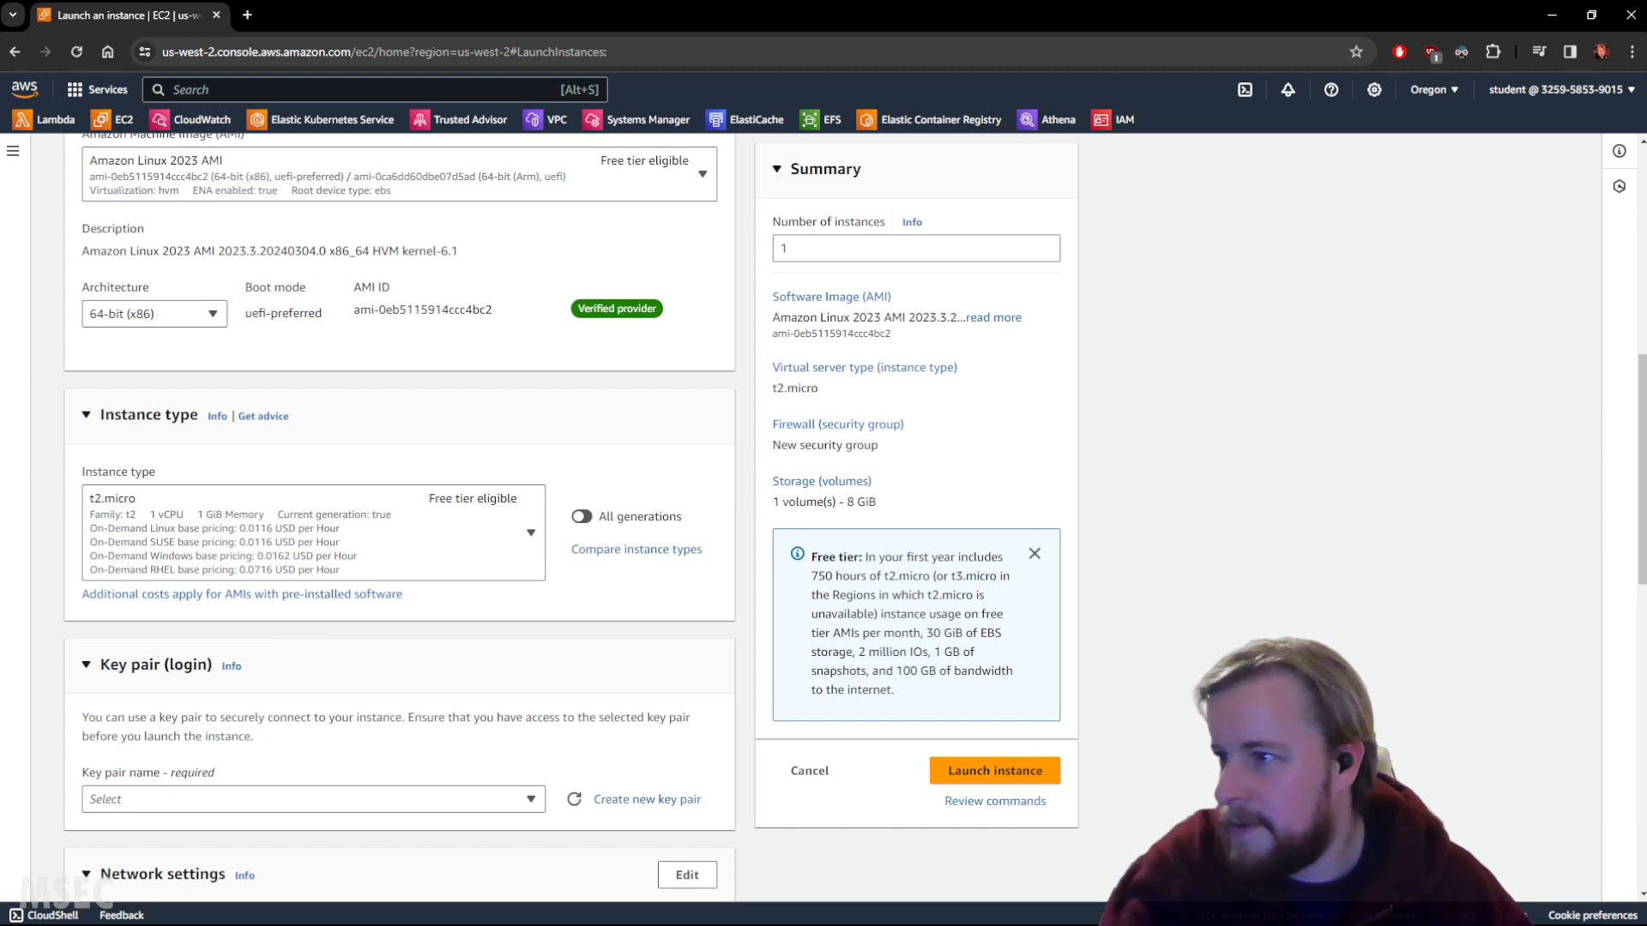
scroll(625, 627, "down", 3)
left_click(278, 542)
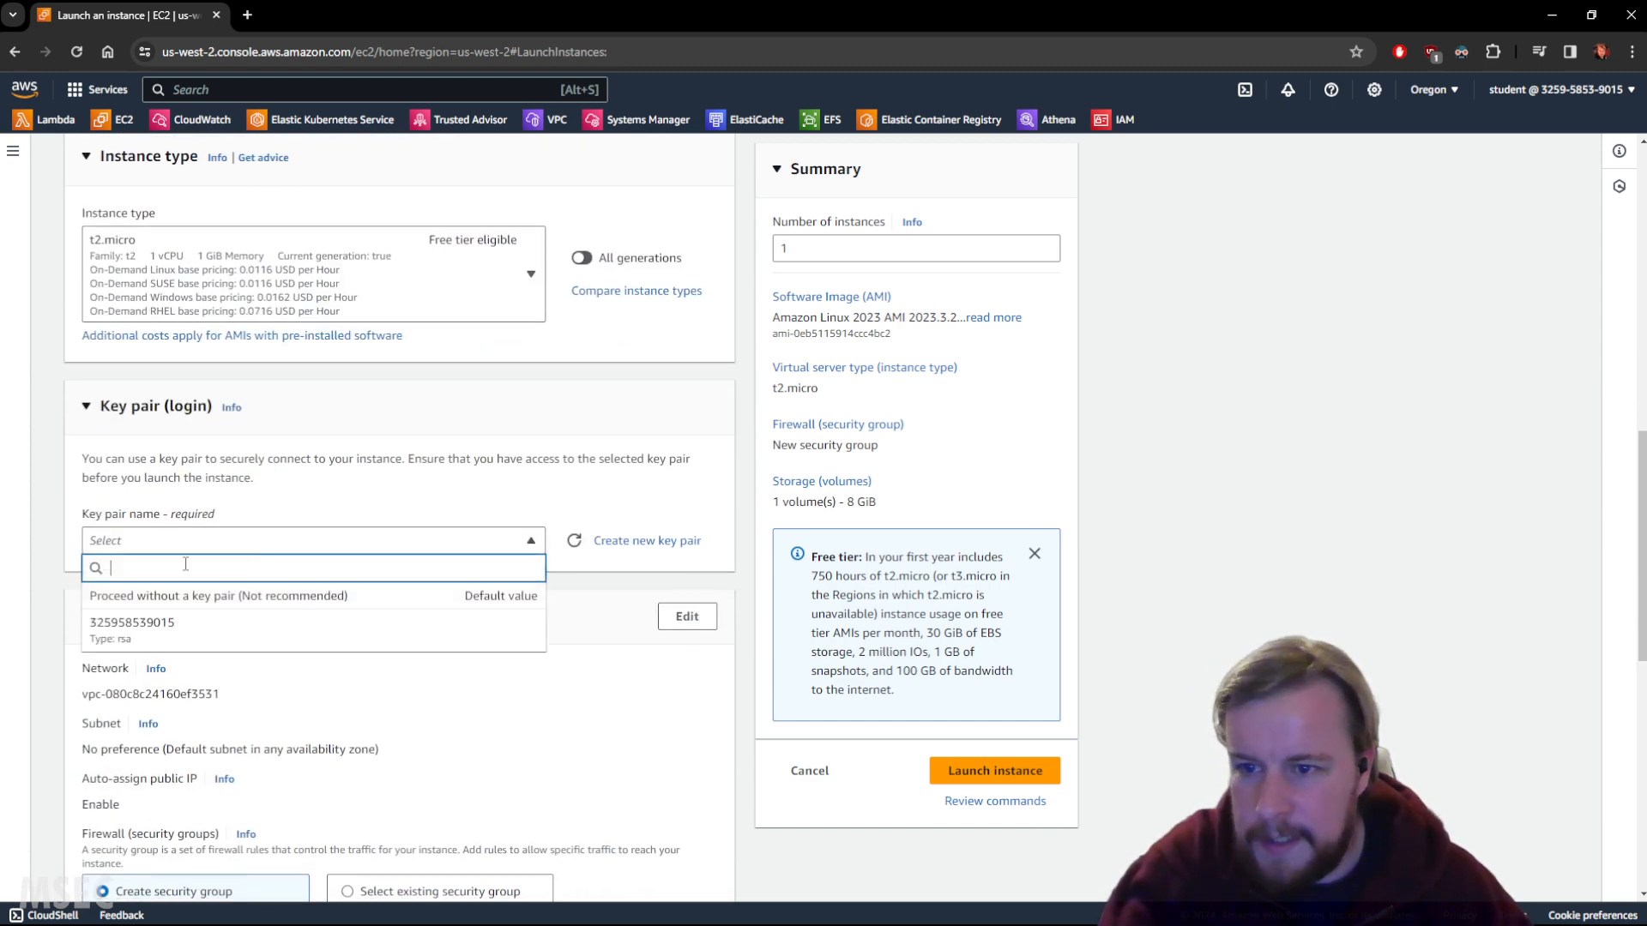
left_click(146, 632)
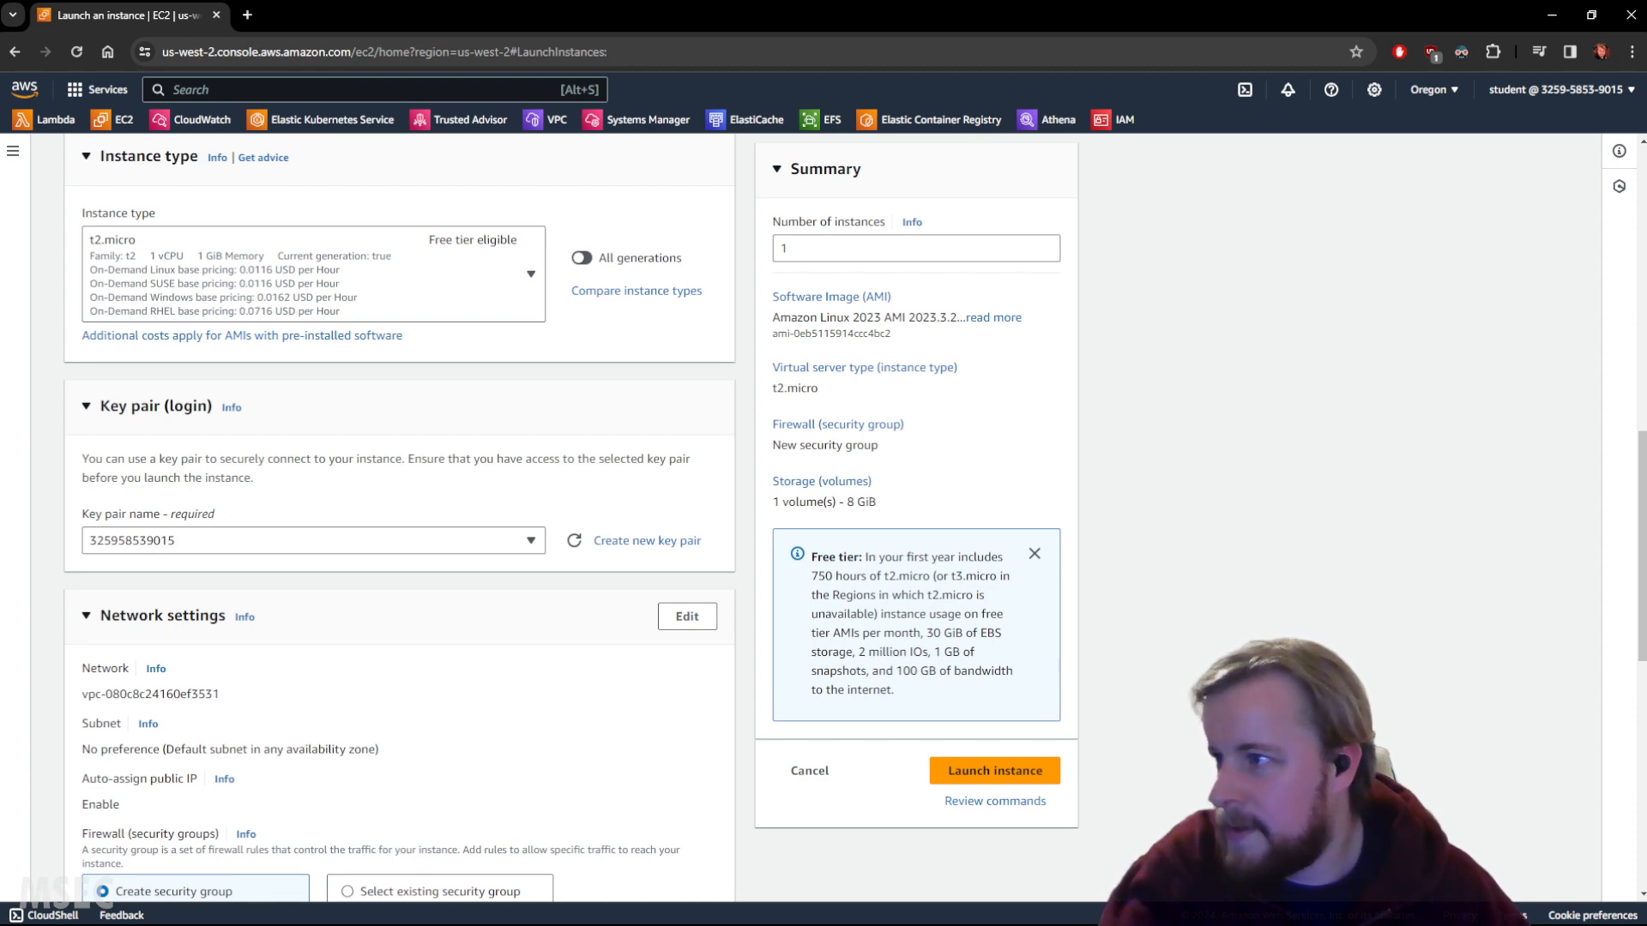
scroll(610, 559, "down", 9)
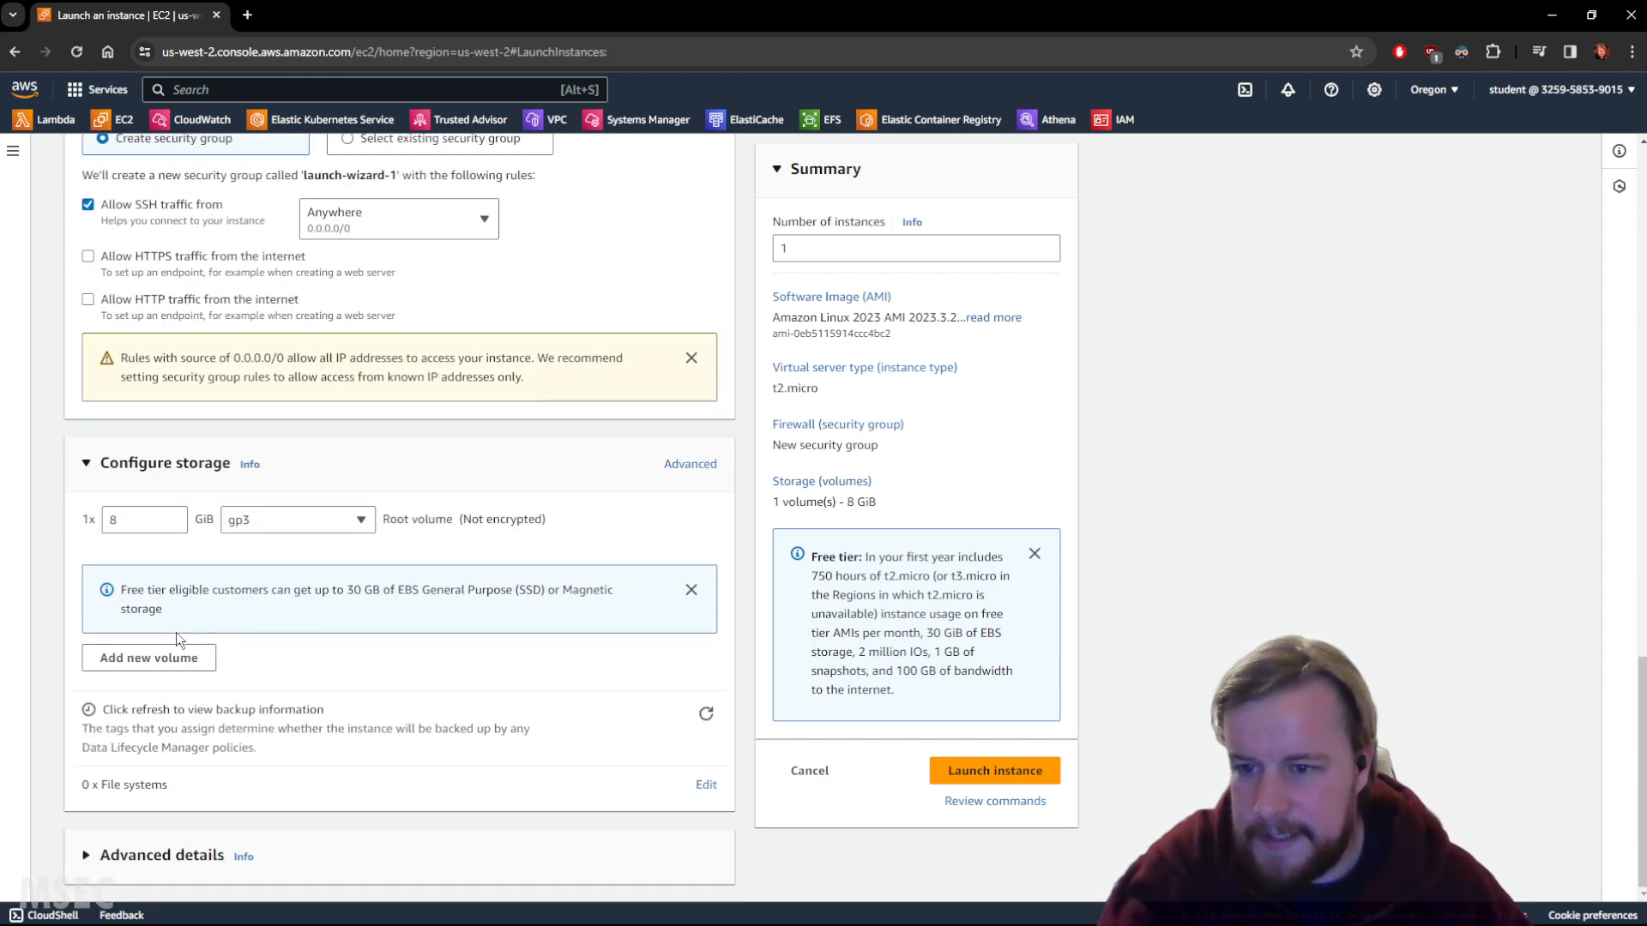
Enable detailed CloudWatch monitoring under Advanced details and launch the instance.
left_click(154, 868)
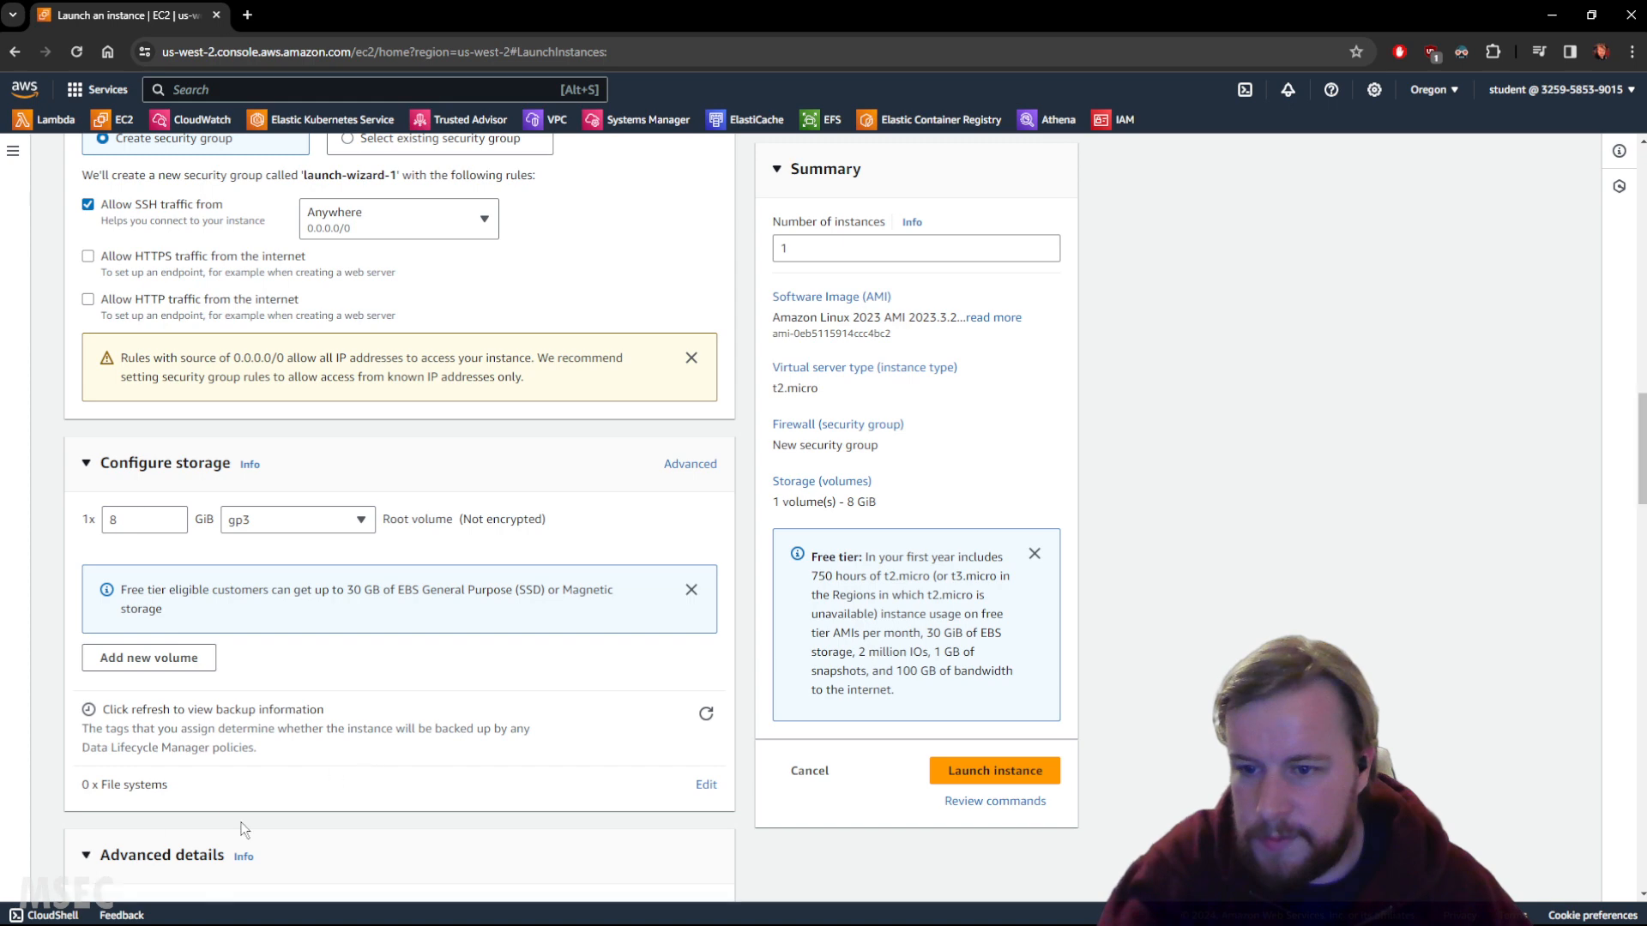
scroll(331, 679, "down", 9)
scroll(663, 583, "up", 2)
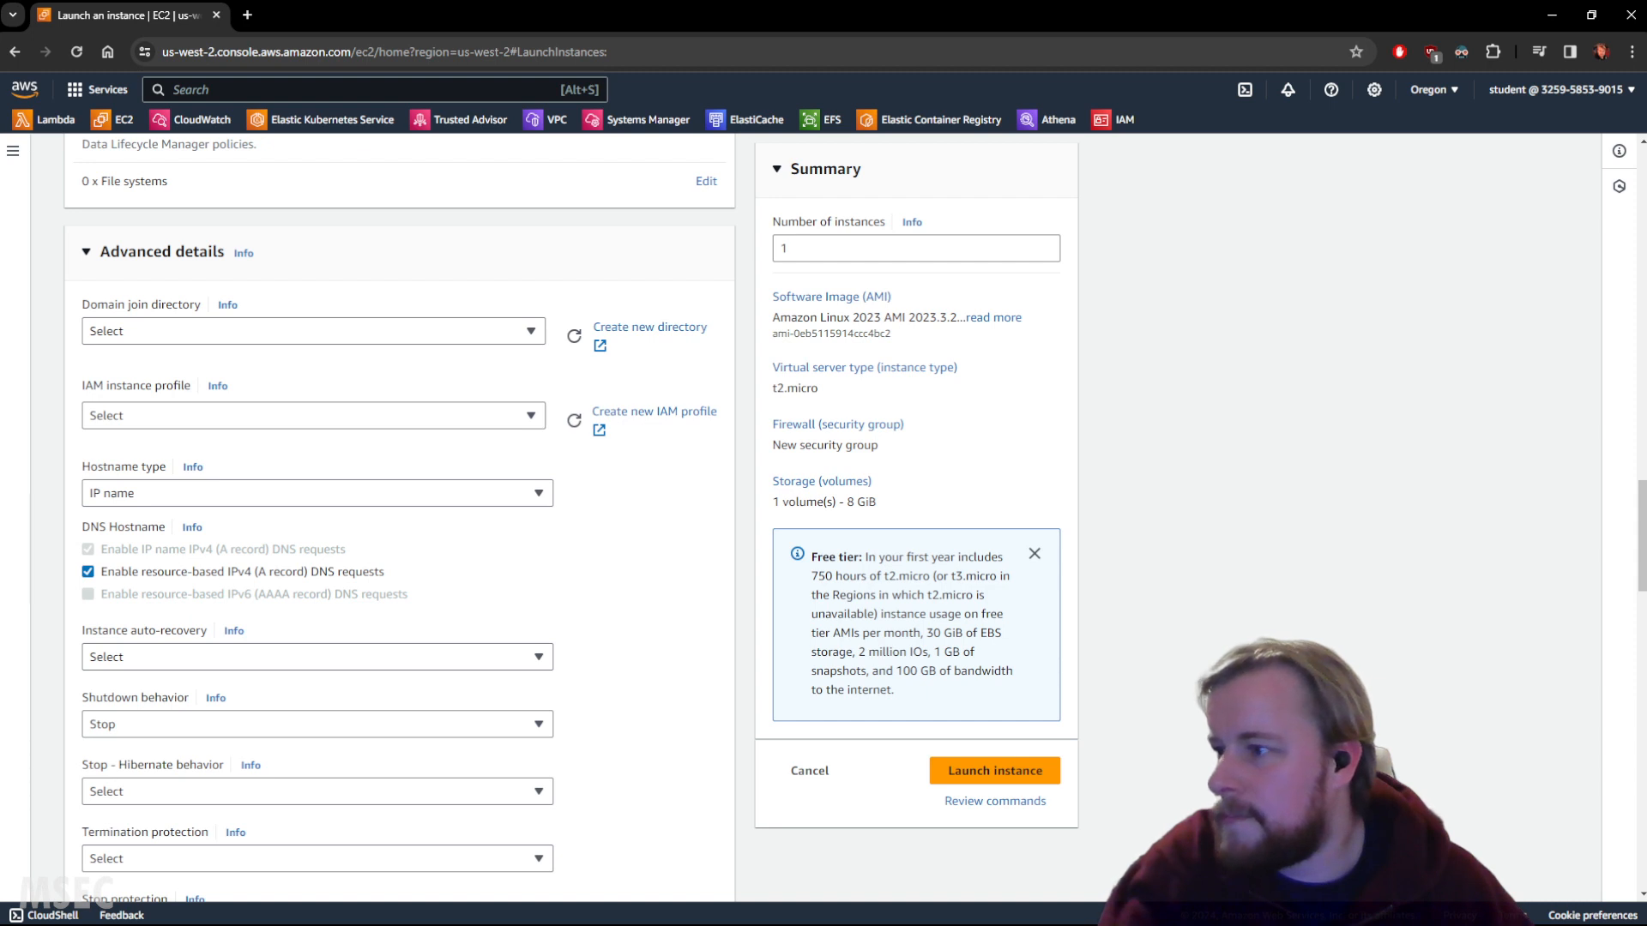
scroll(789, 597, "down", 4)
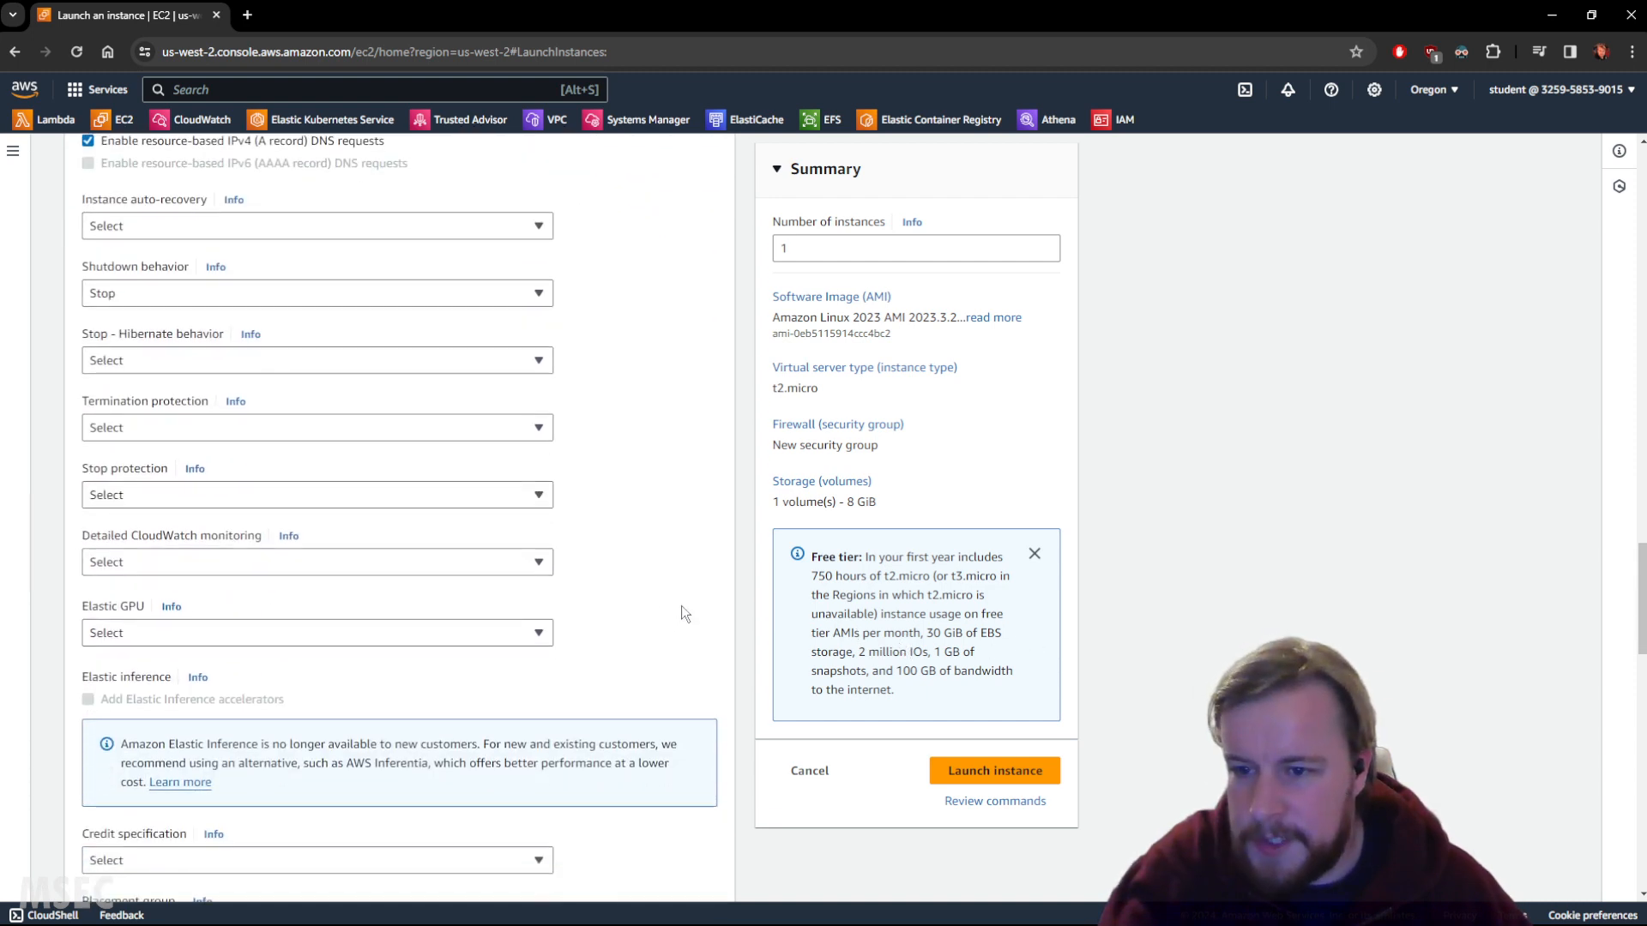
left_click(249, 563)
left_click(141, 612)
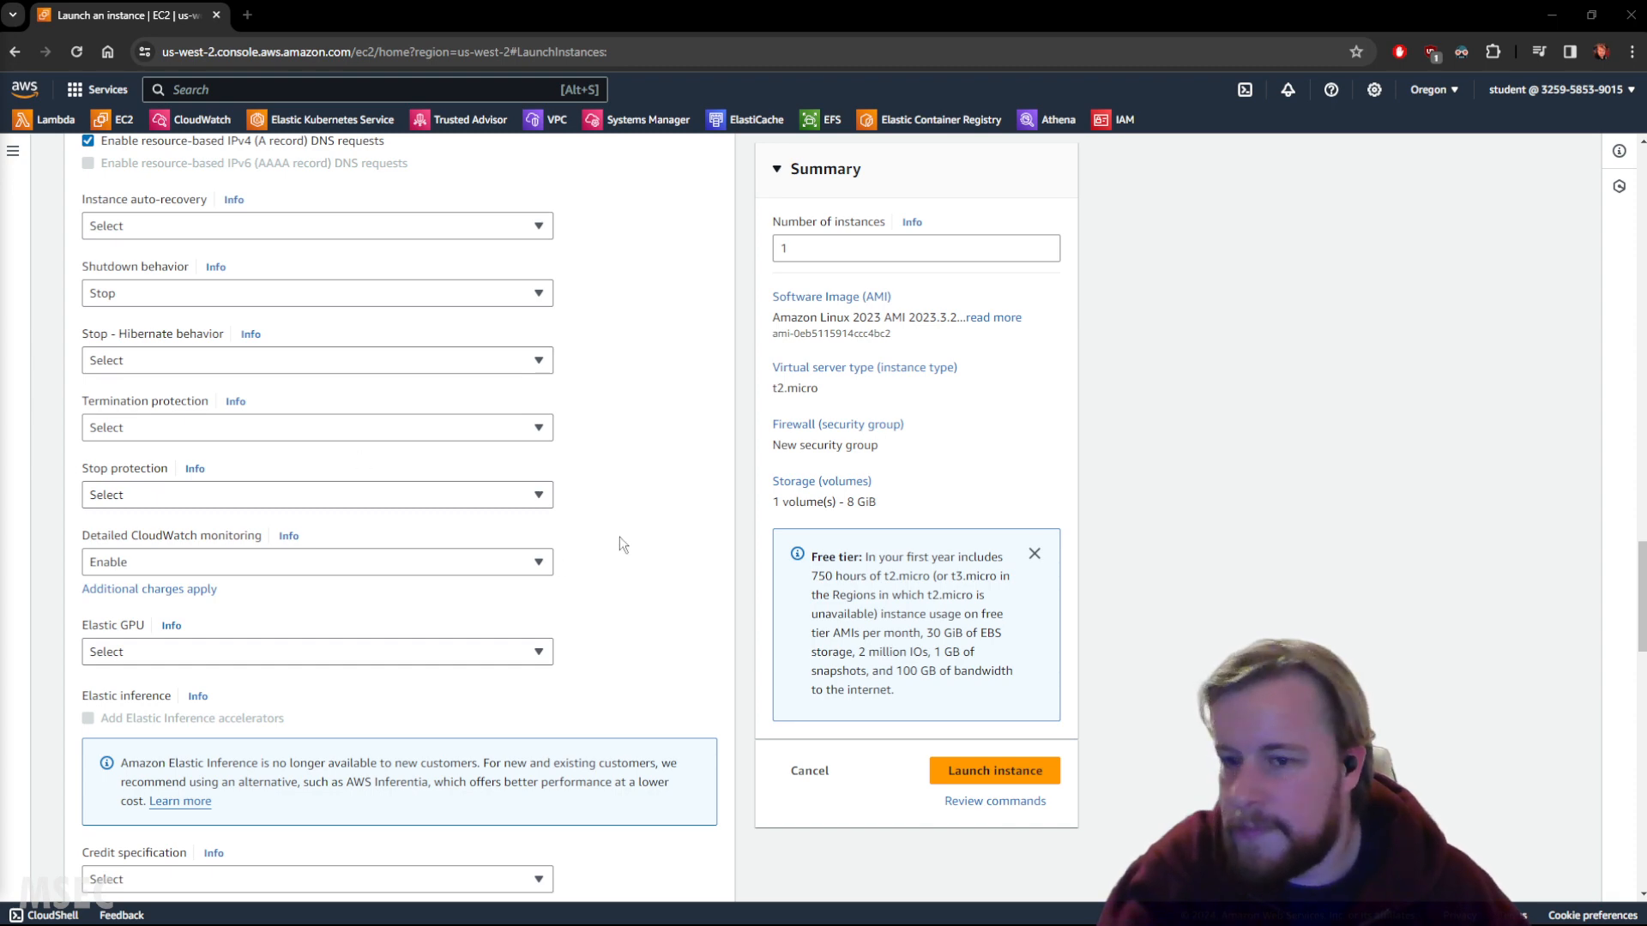
scroll(619, 537, "down", 5)
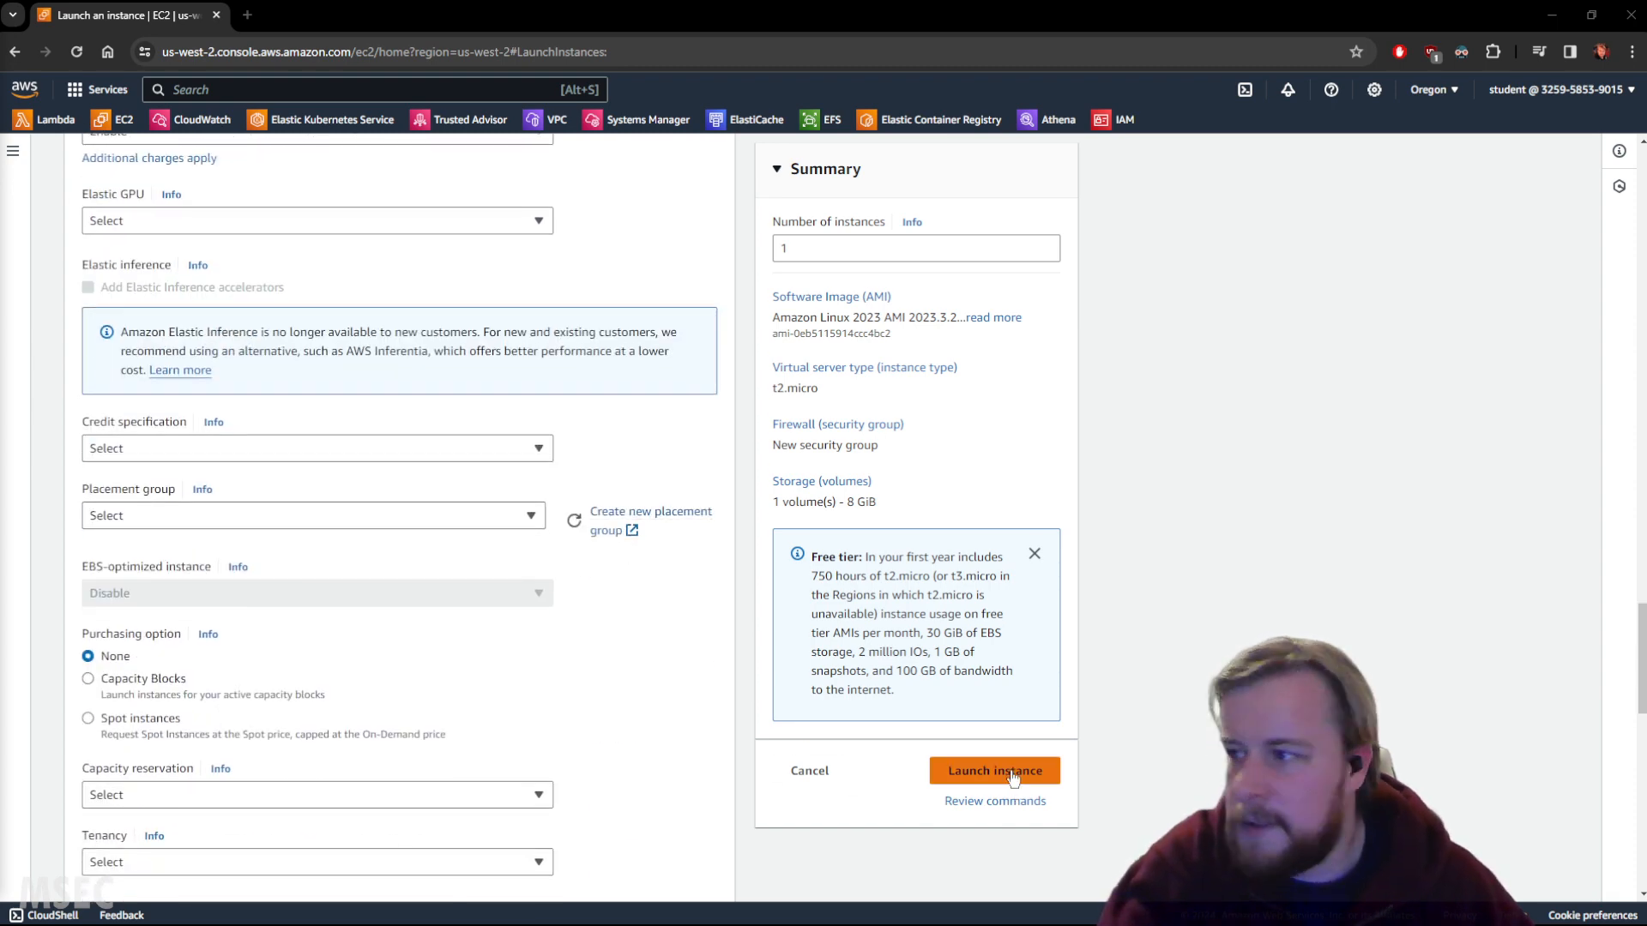
left_click(986, 772)
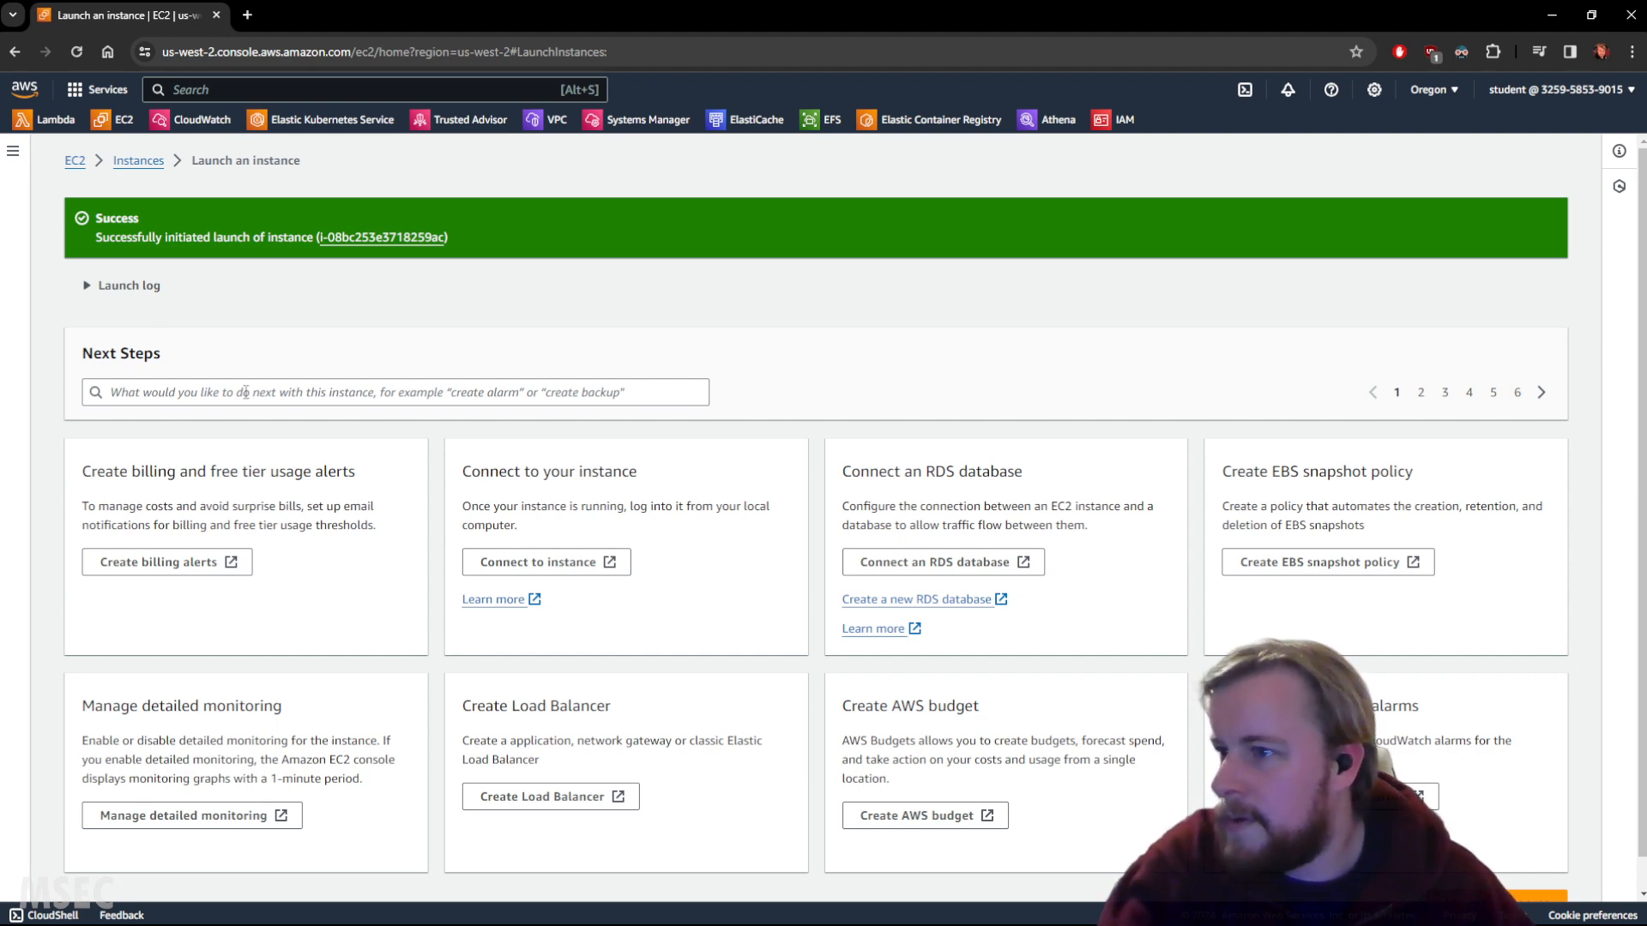
Show the new MonitoringScripts instance with a wider Name column, refreshed until it reads Running.
left_click(393, 238)
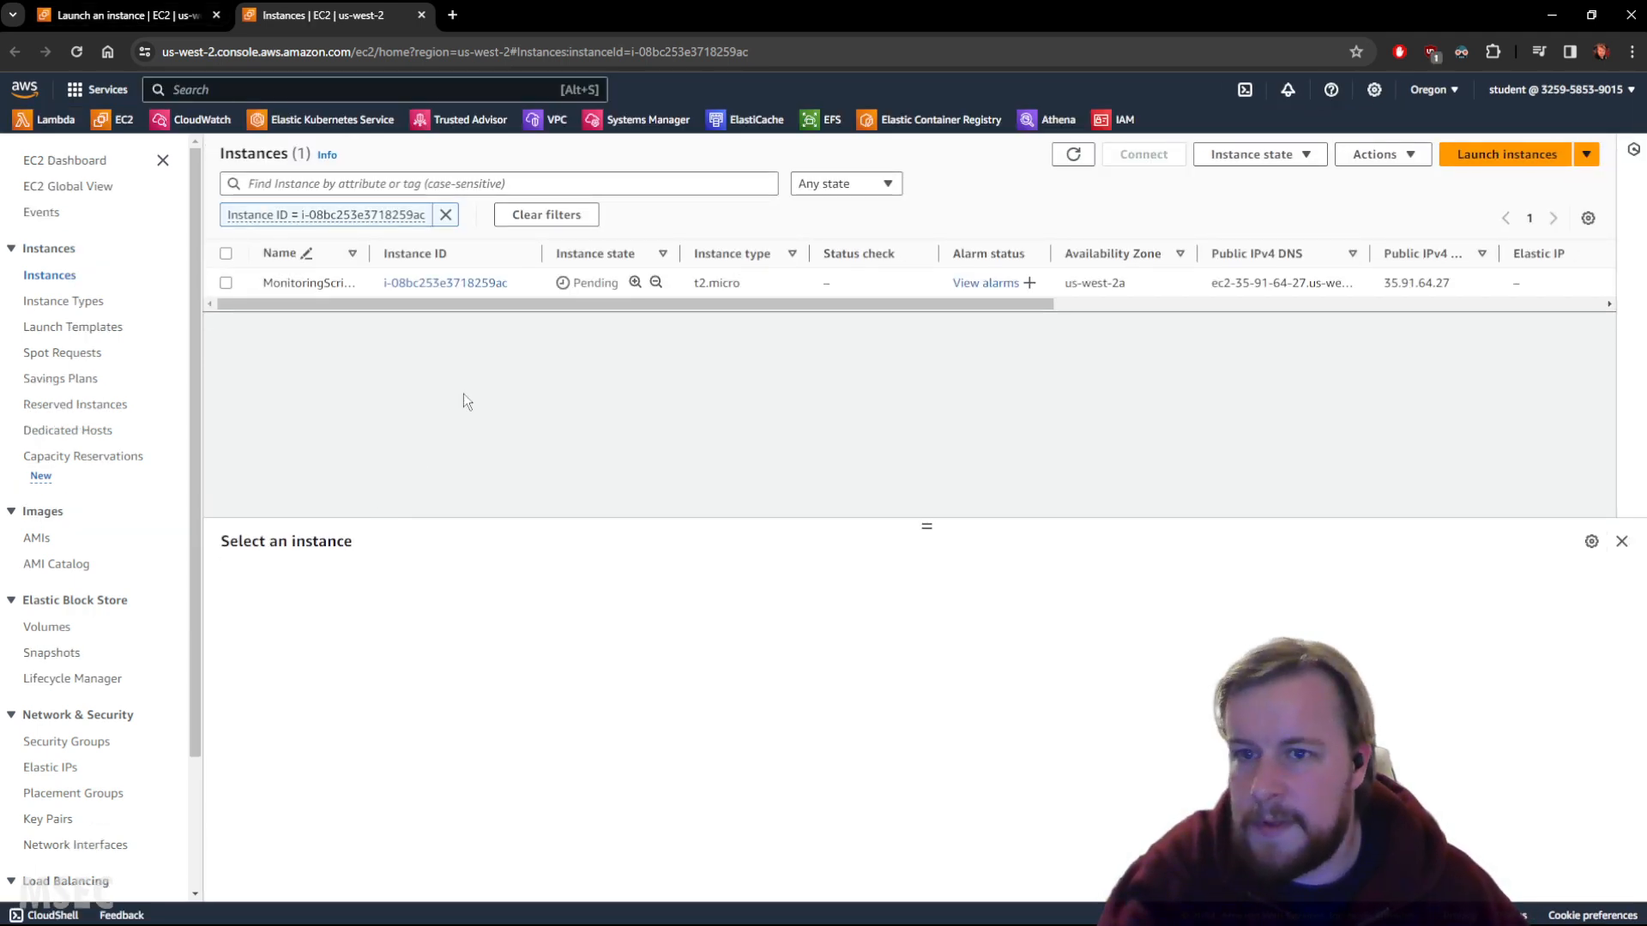
left_click_drag(369, 253, 397, 253)
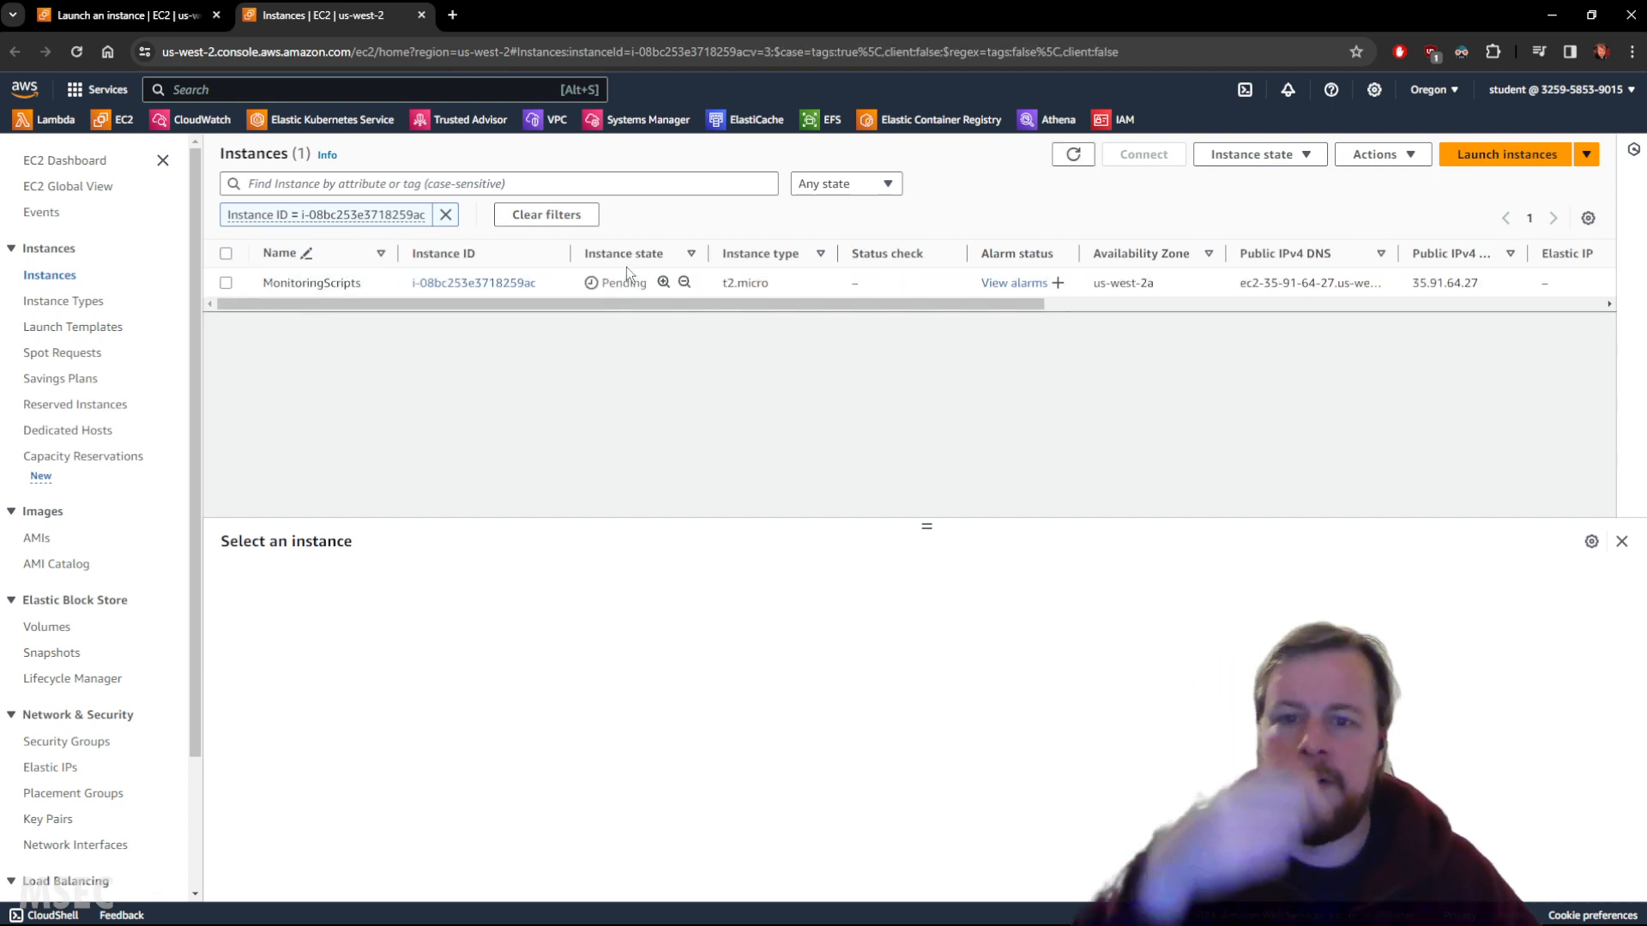
left_click(1079, 156)
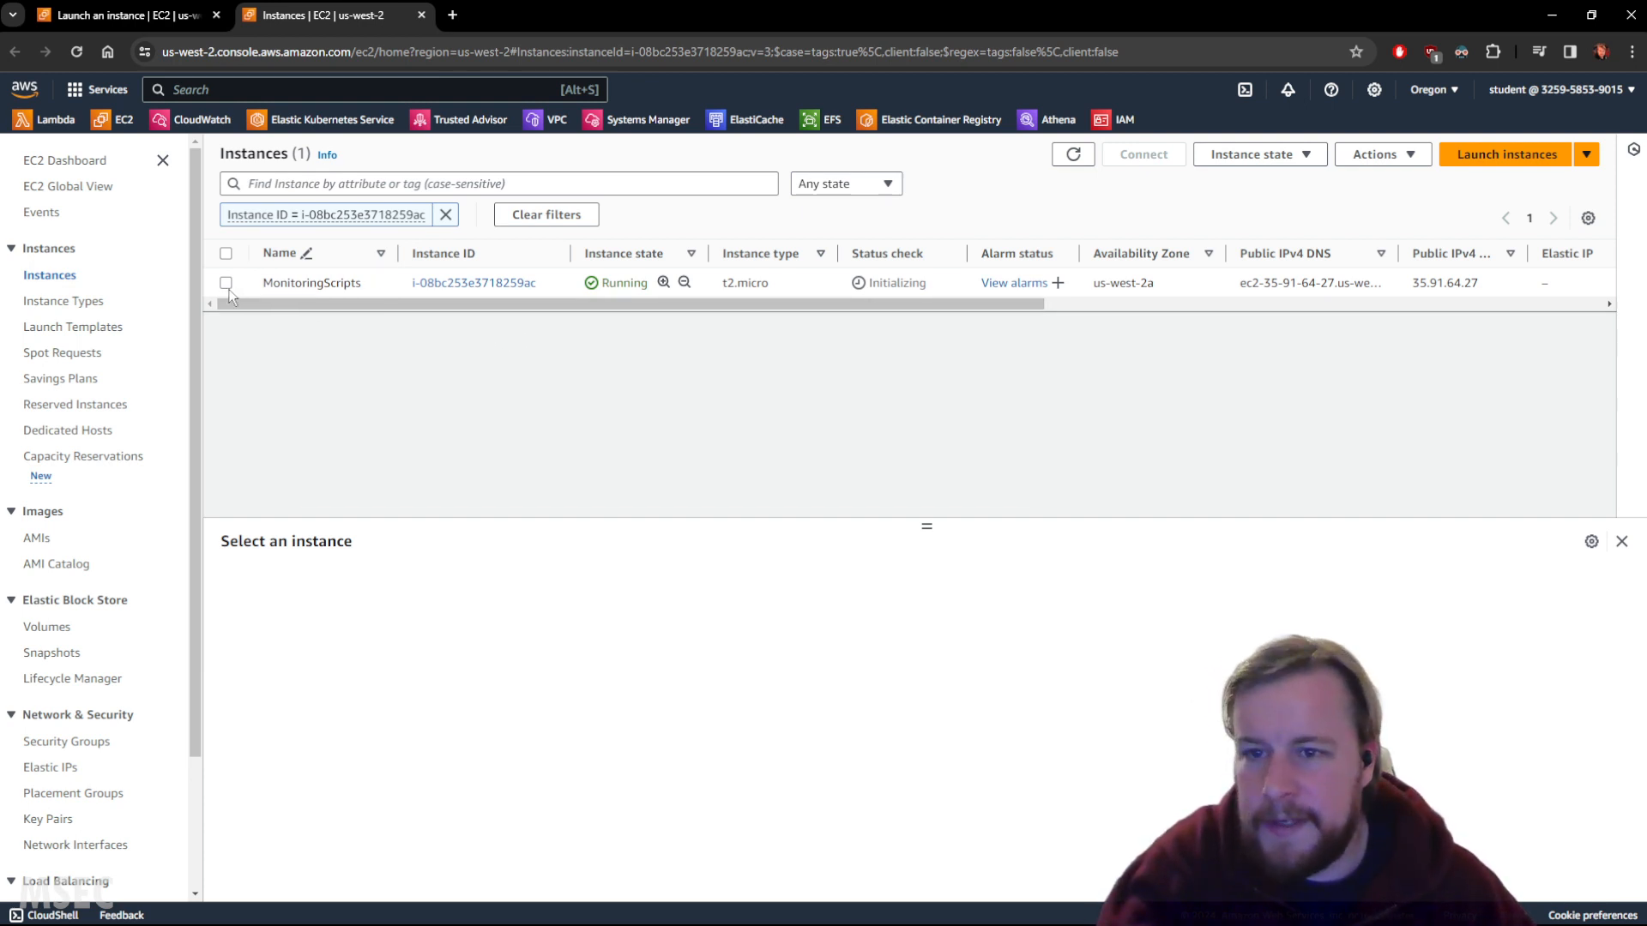
Return to the launch success page and open the CloudWatch Overview for us-west-2.
left_click(114, 16)
left_click(196, 121)
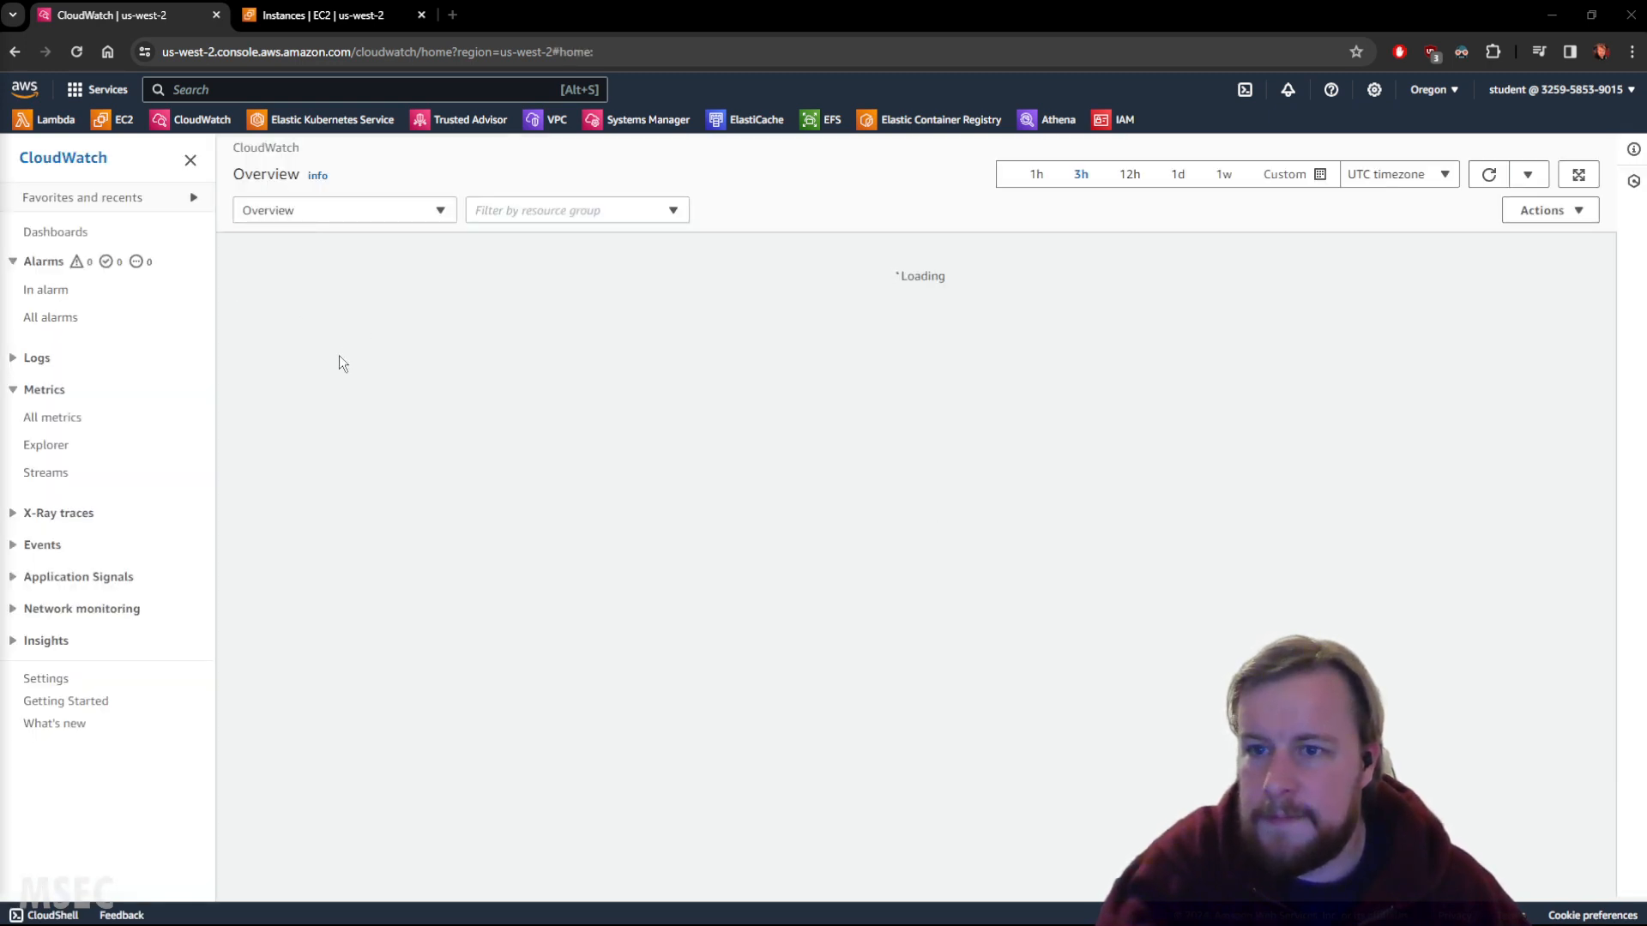
Filter all metrics by CPUUtilization and show the per-instance EC2 metrics.
left_click(60, 417)
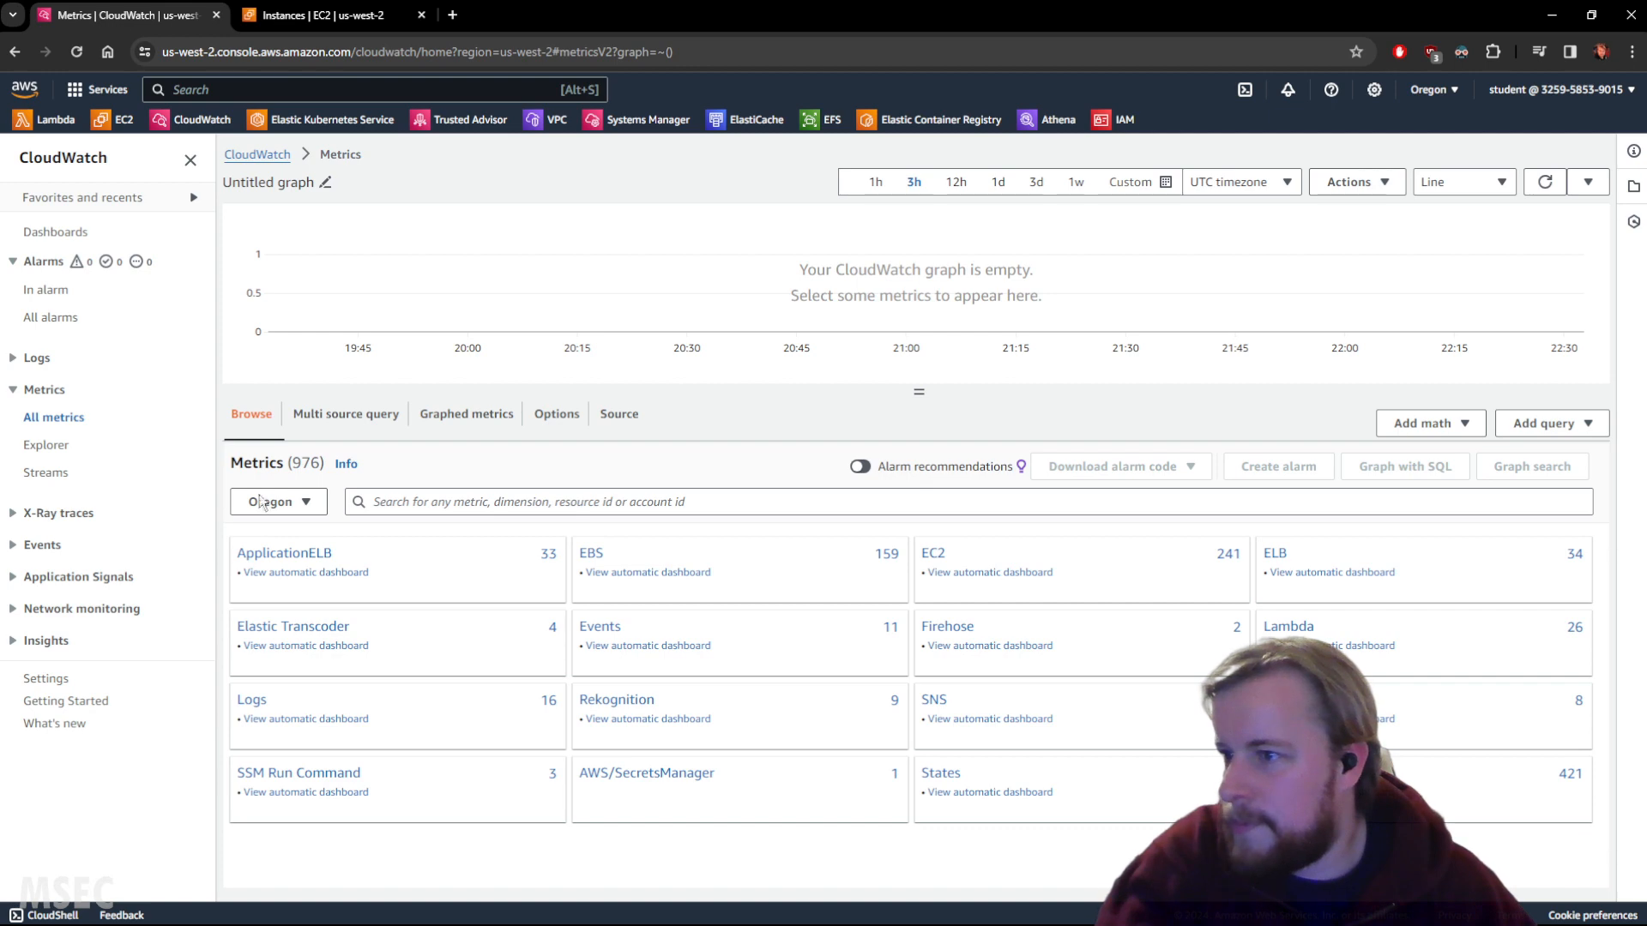
left_click(495, 509)
type("CPUUtilization")
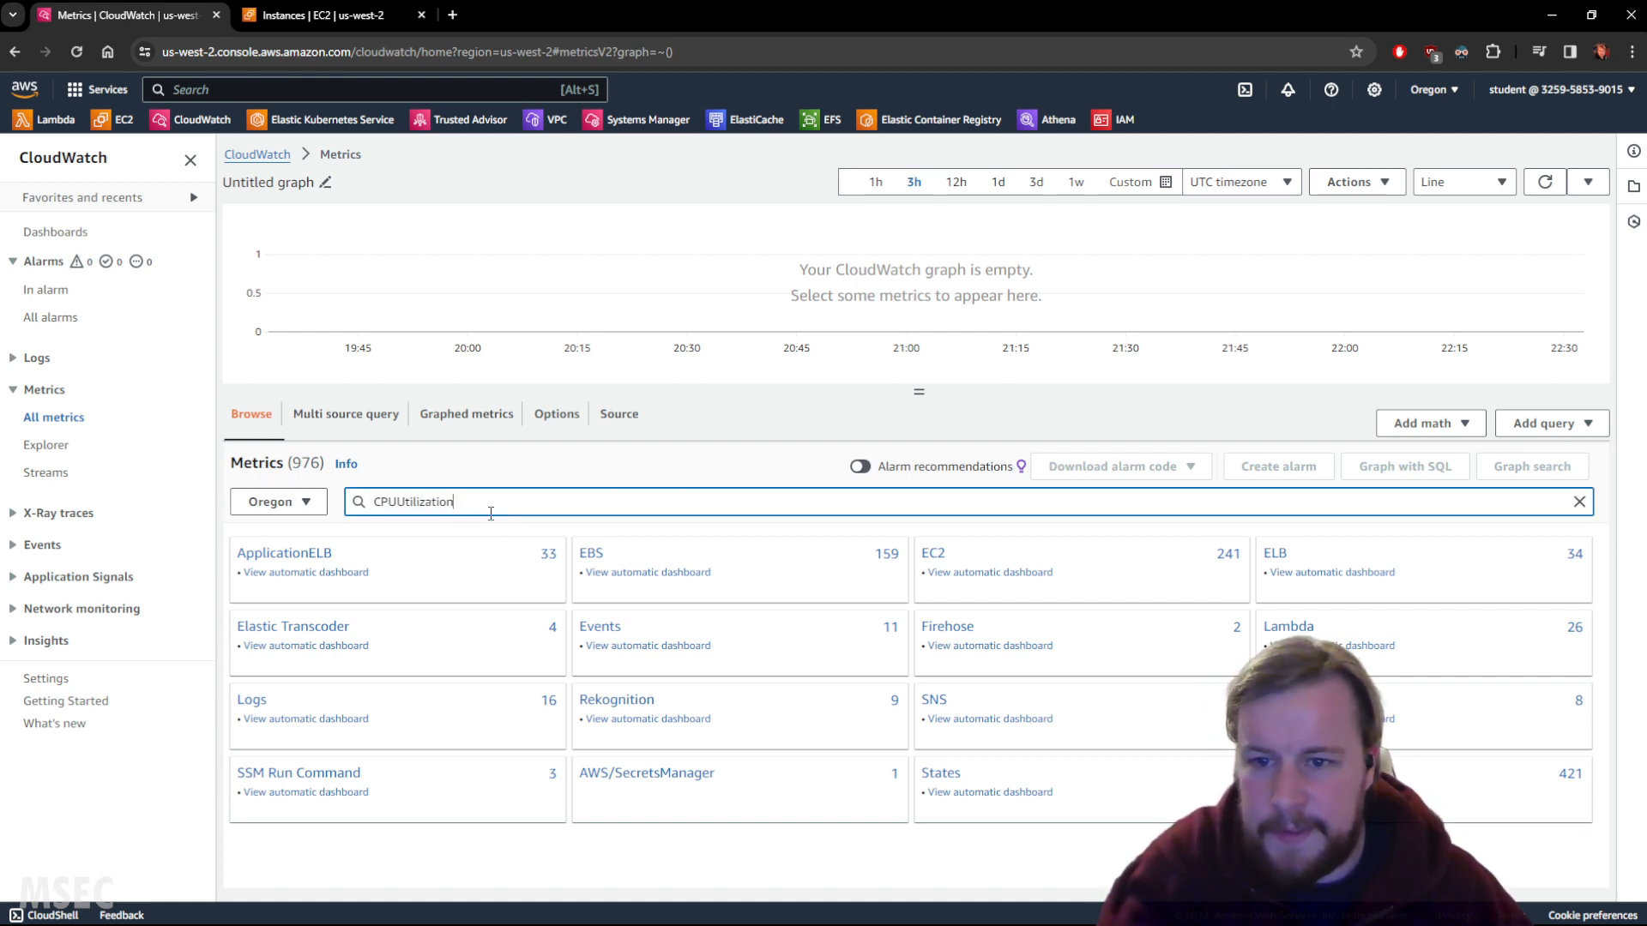
key("Return")
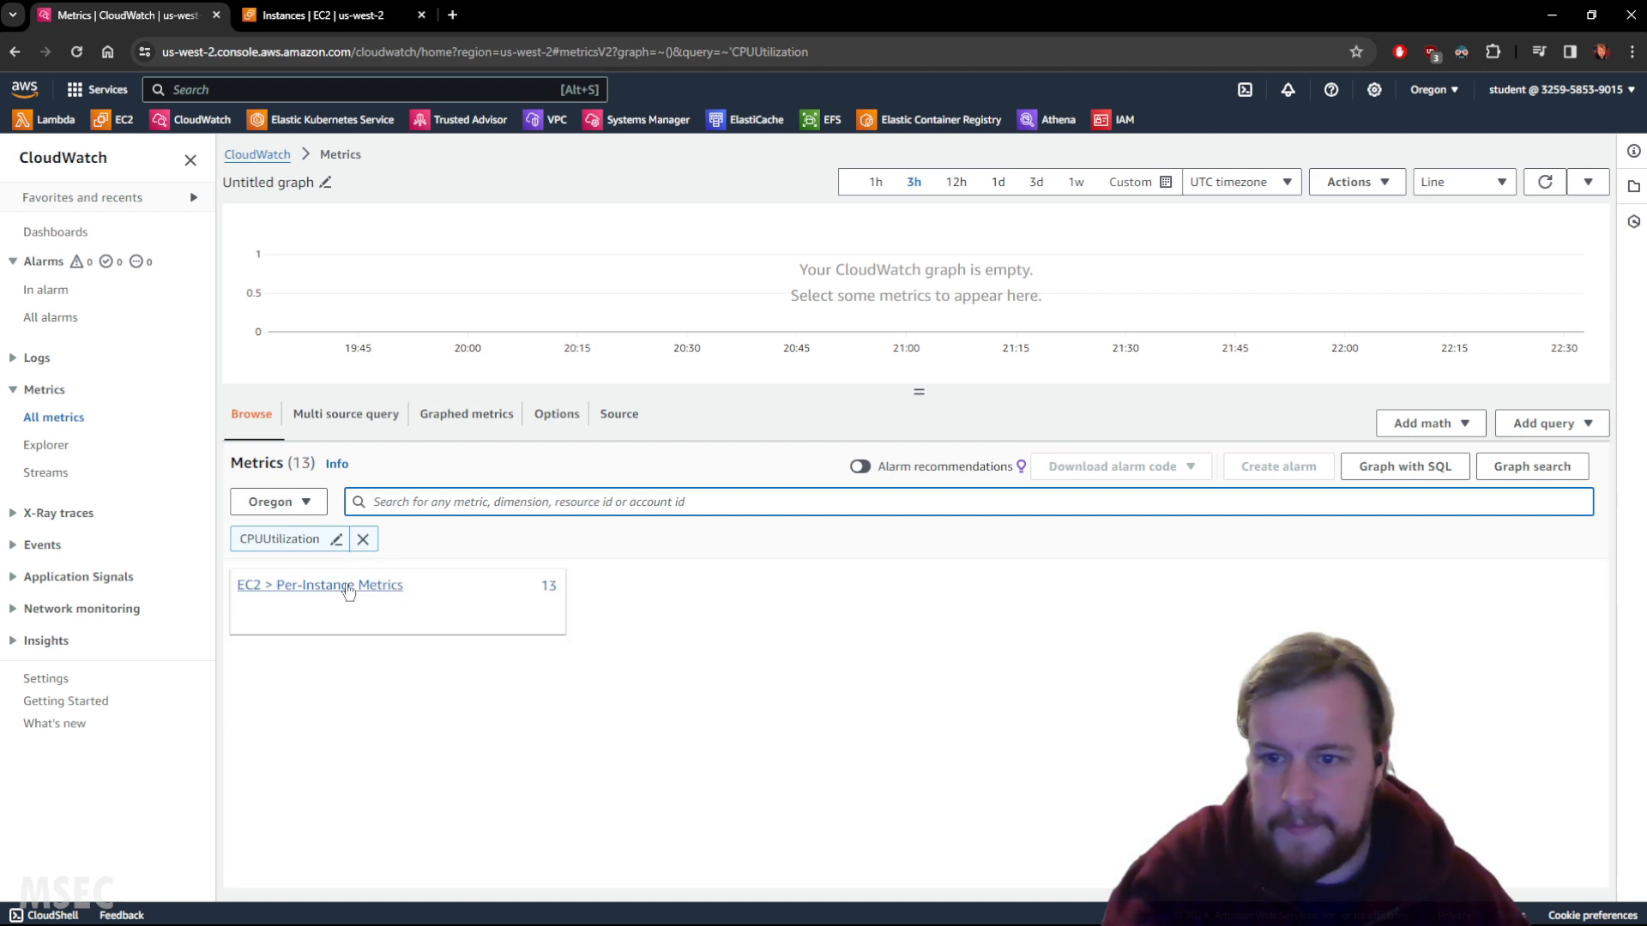
left_click(348, 591)
scroll(455, 605, "down", 5)
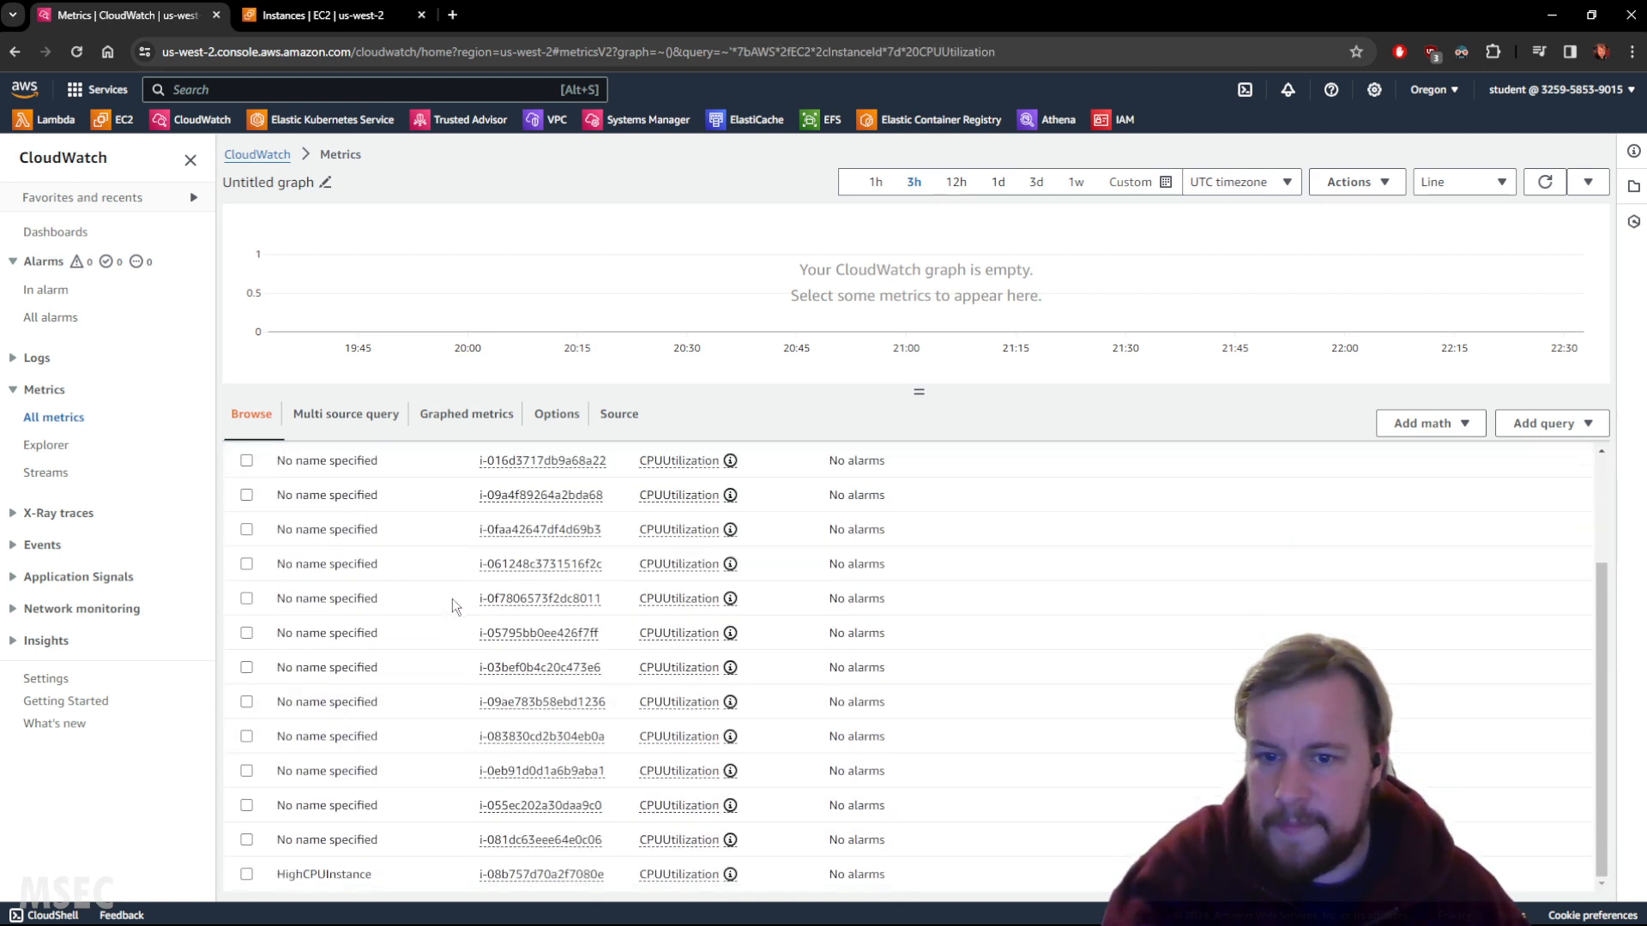
scroll(446, 602, "up", 3)
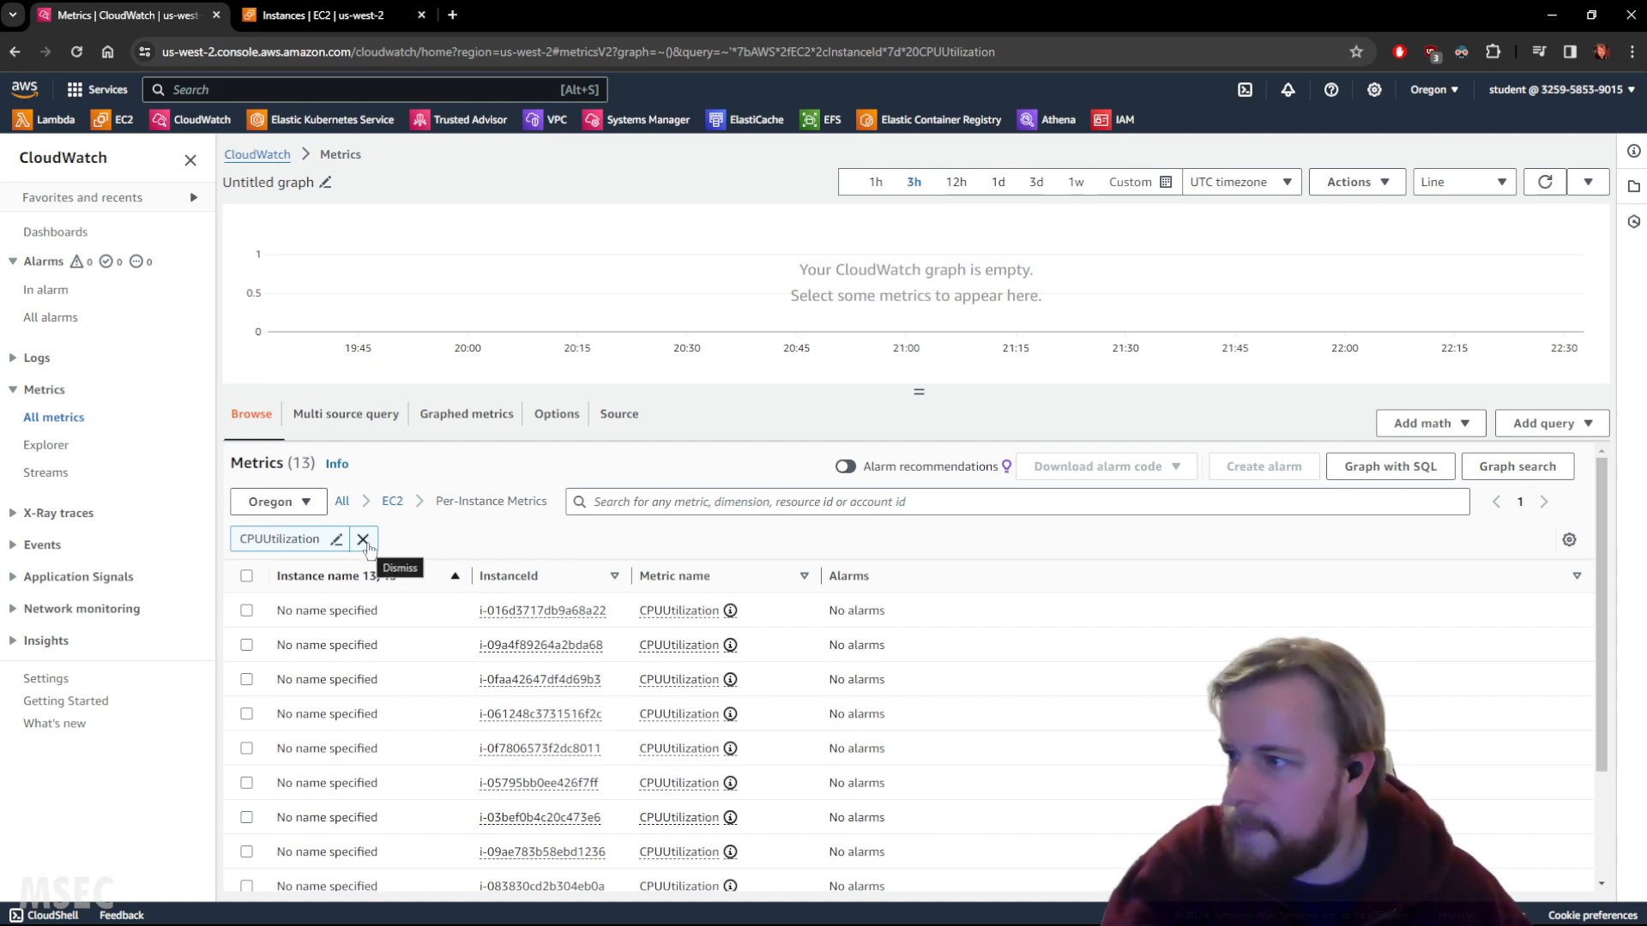
Remove the CPUUtilization filter, search it again, return to EC2 metric categories, then switch to EC2 Instances.
left_click(364, 540)
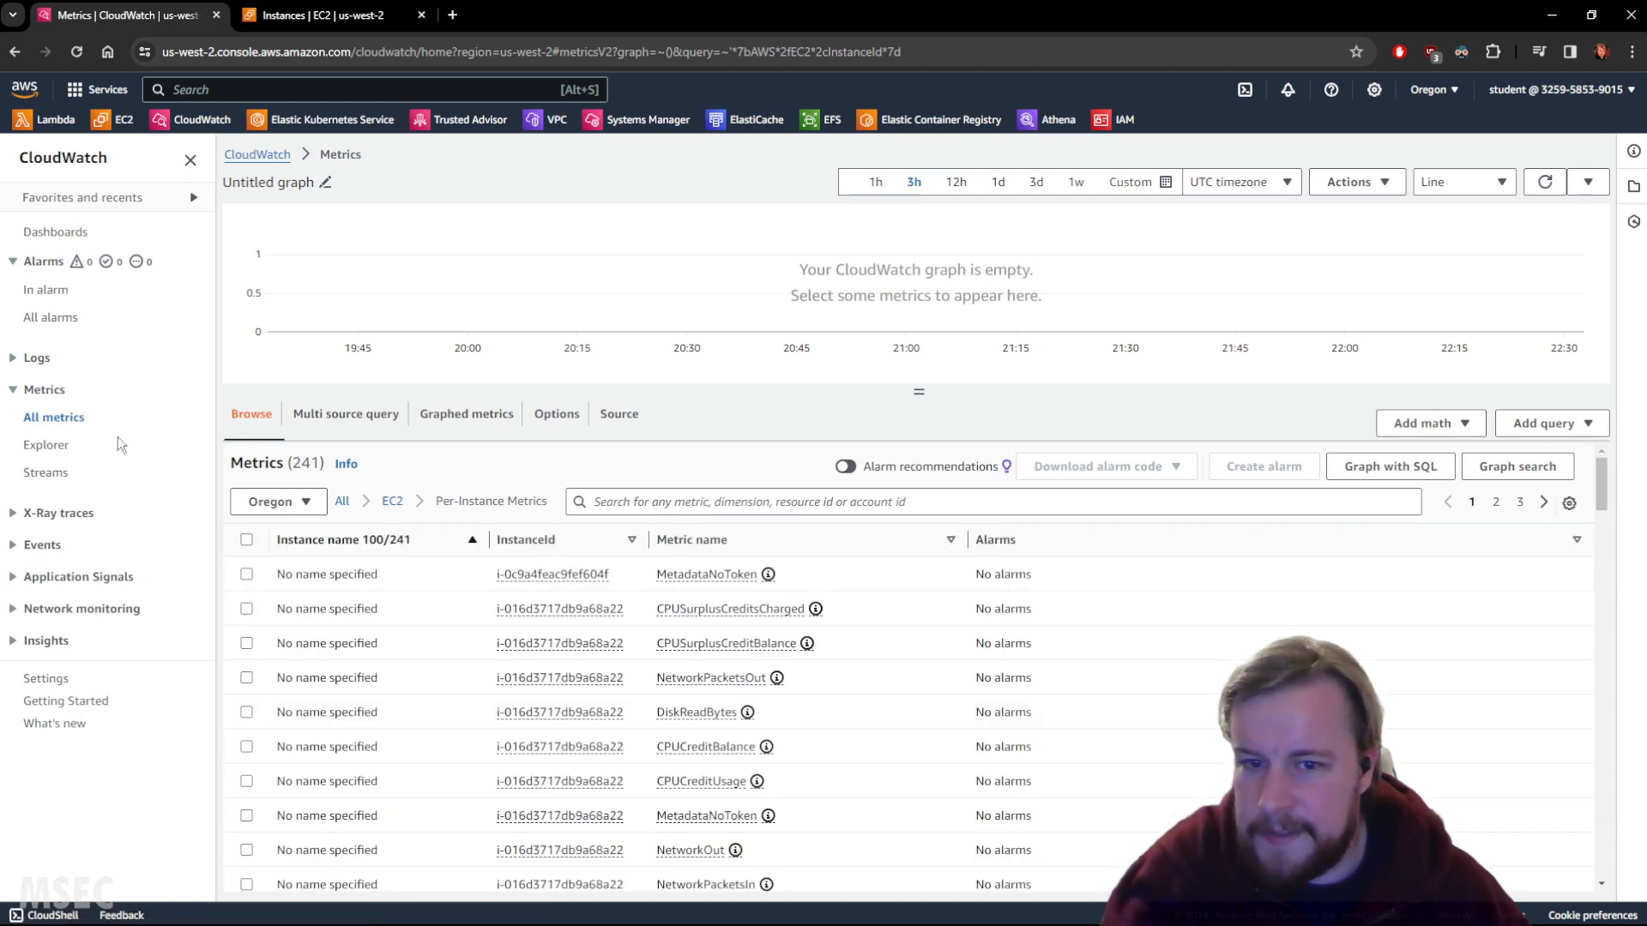
left_click(668, 502)
type("CPUUtilization")
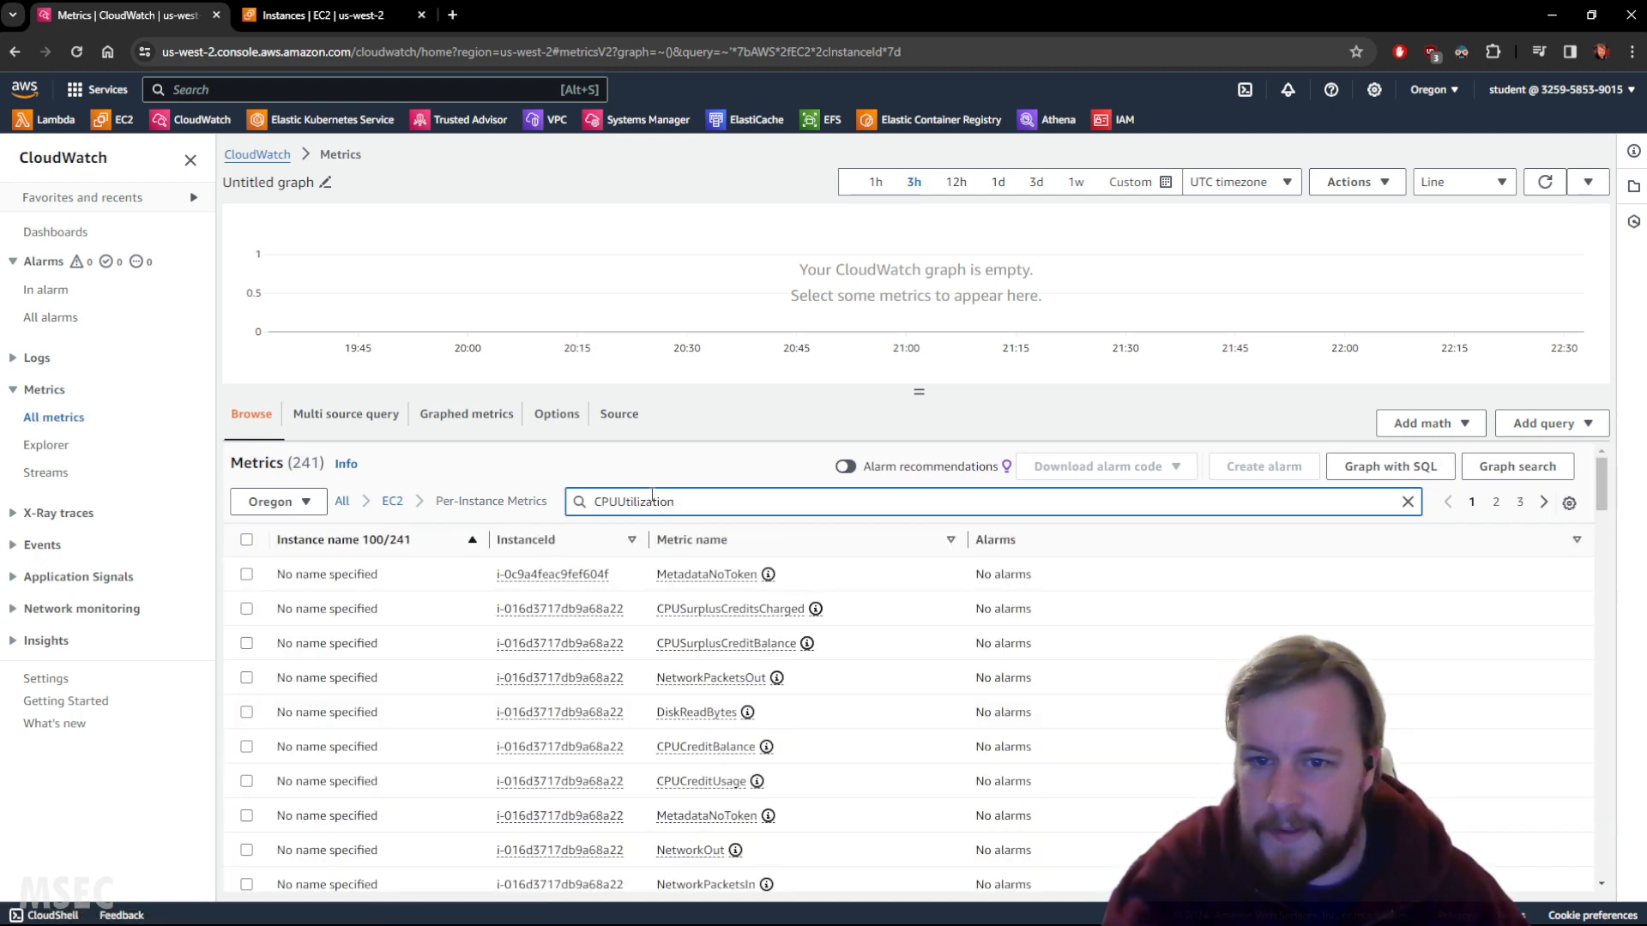
left_click(392, 501)
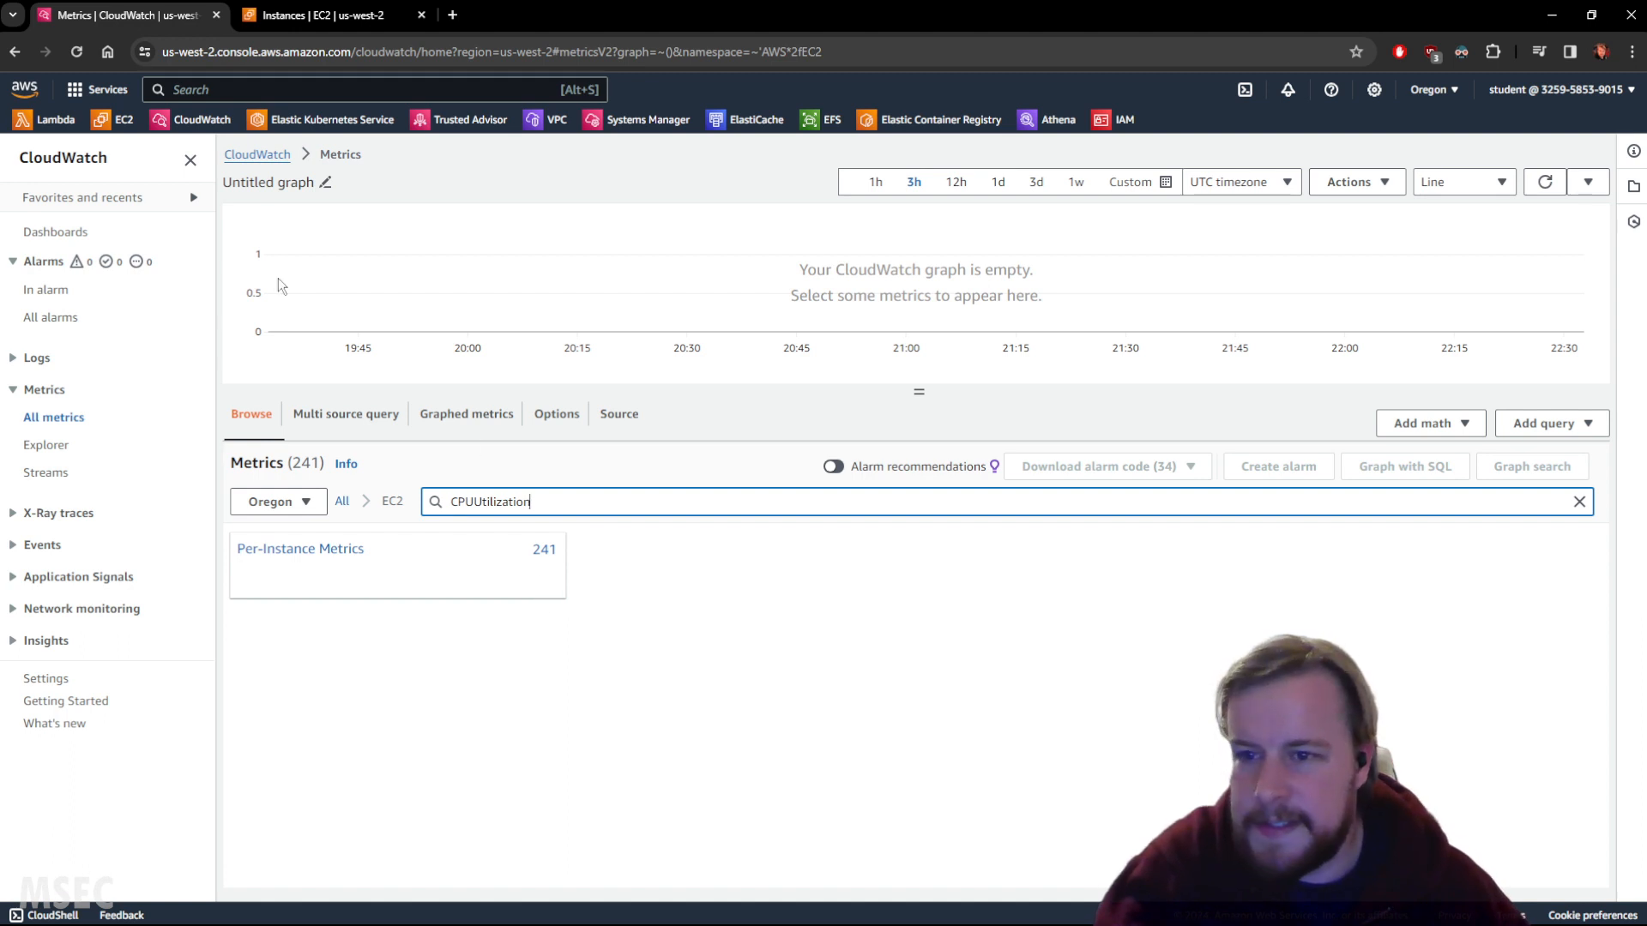
left_click(318, 17)
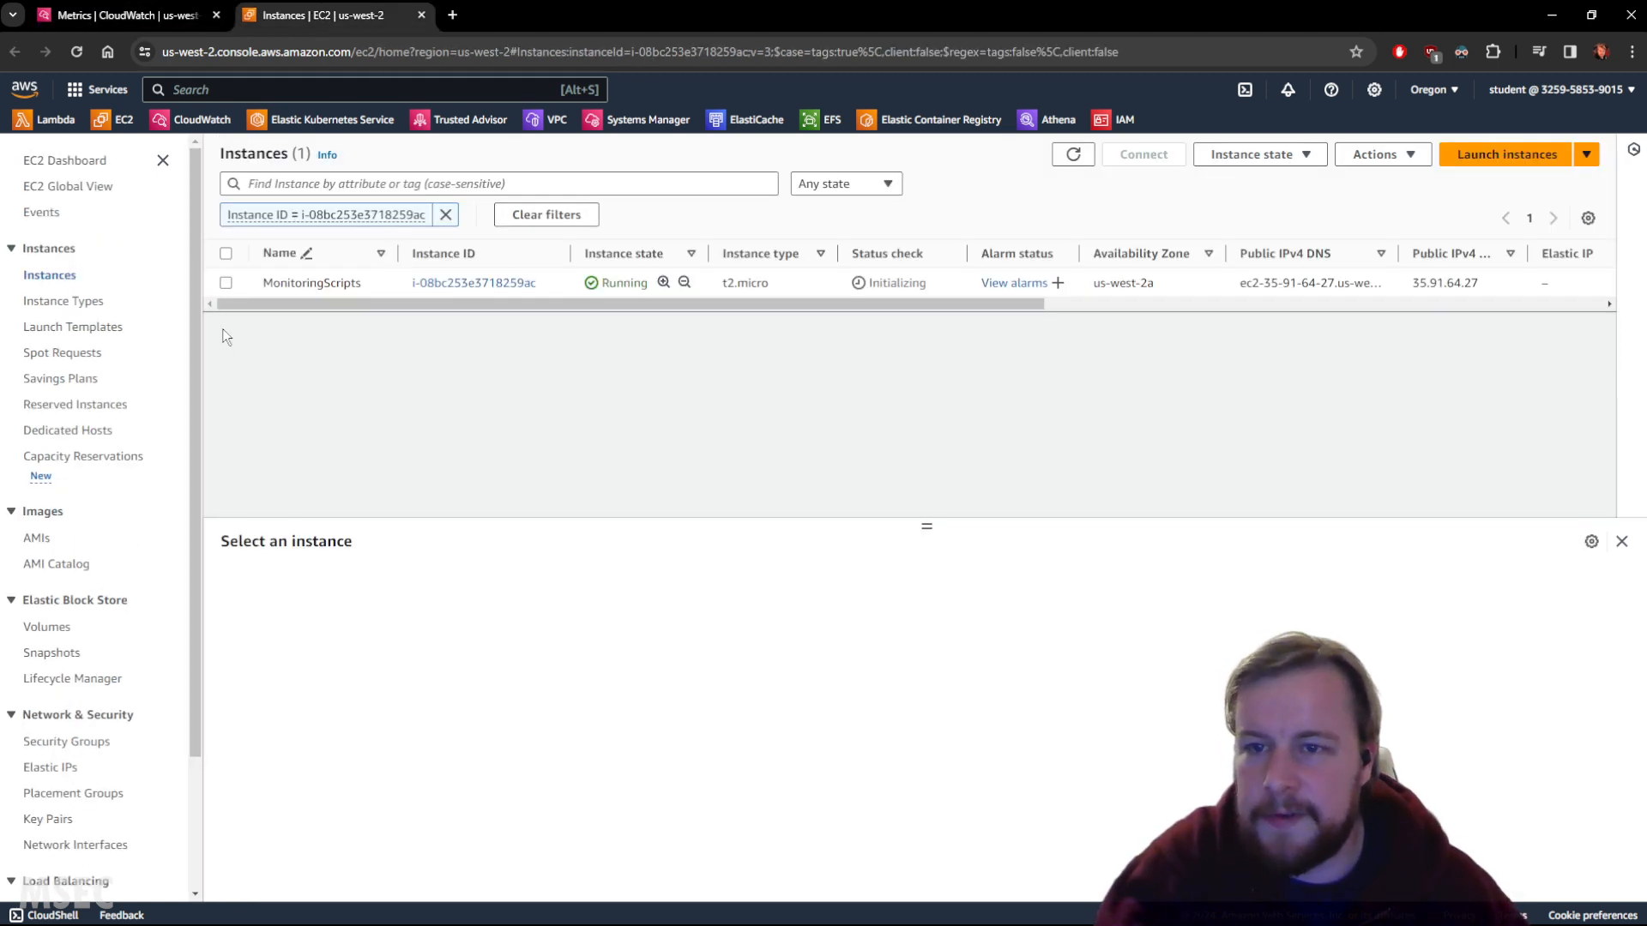
List both instances and select MonitoringScripts to show its t2.micro, Amazon Linux 2023 details.
left_click(55, 275)
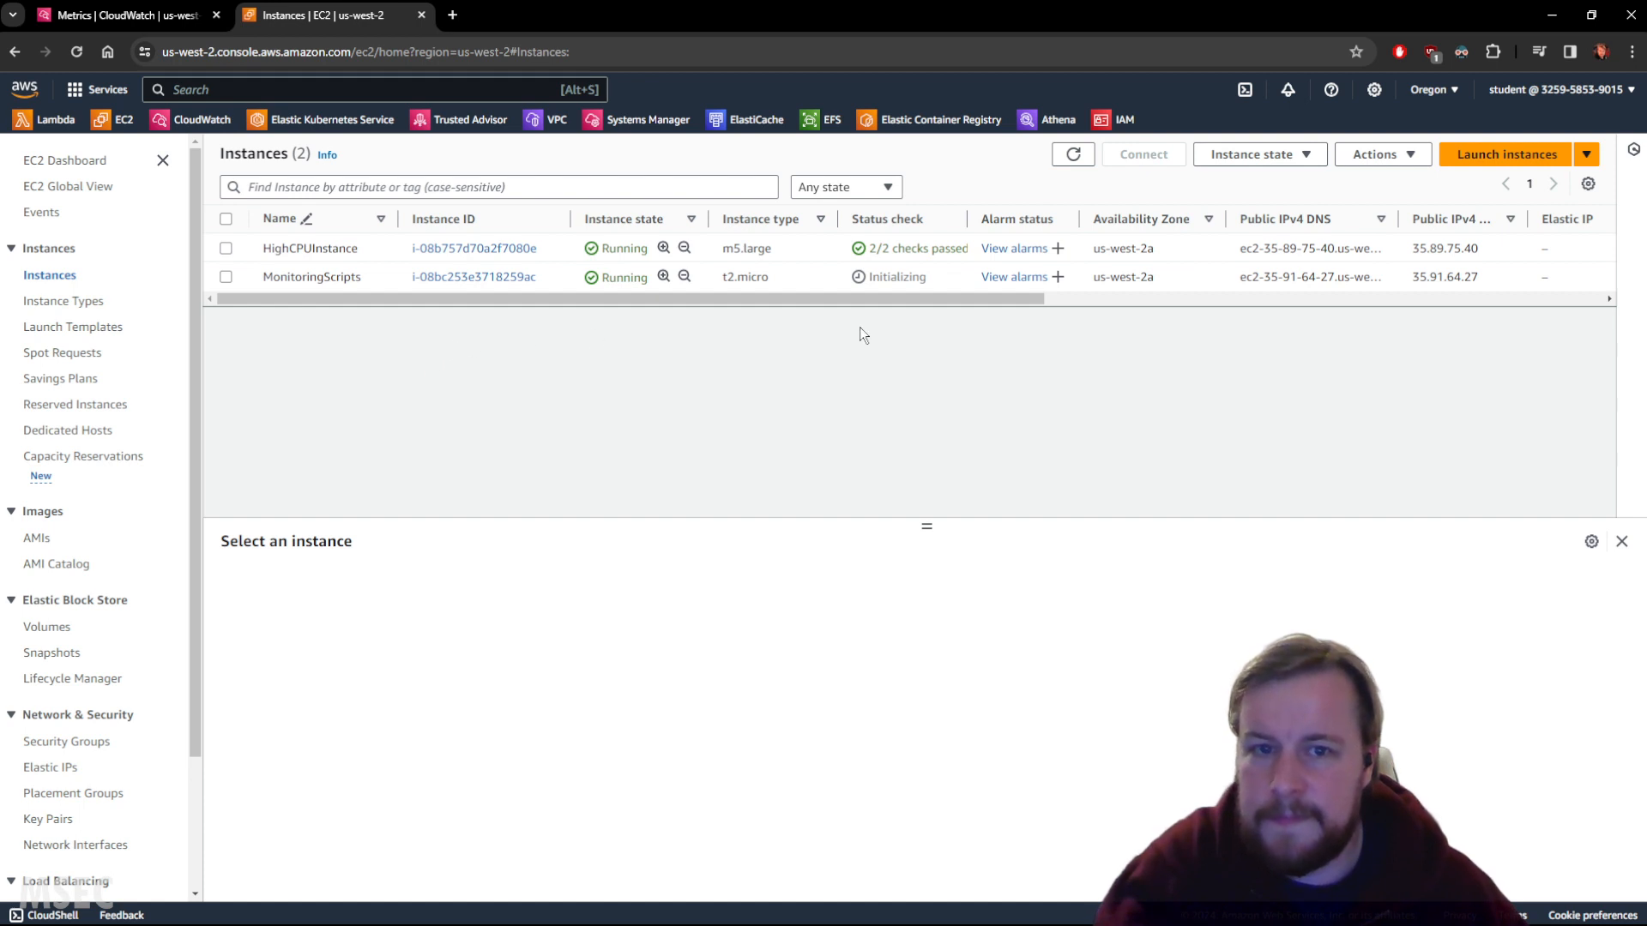
double_click(901, 278)
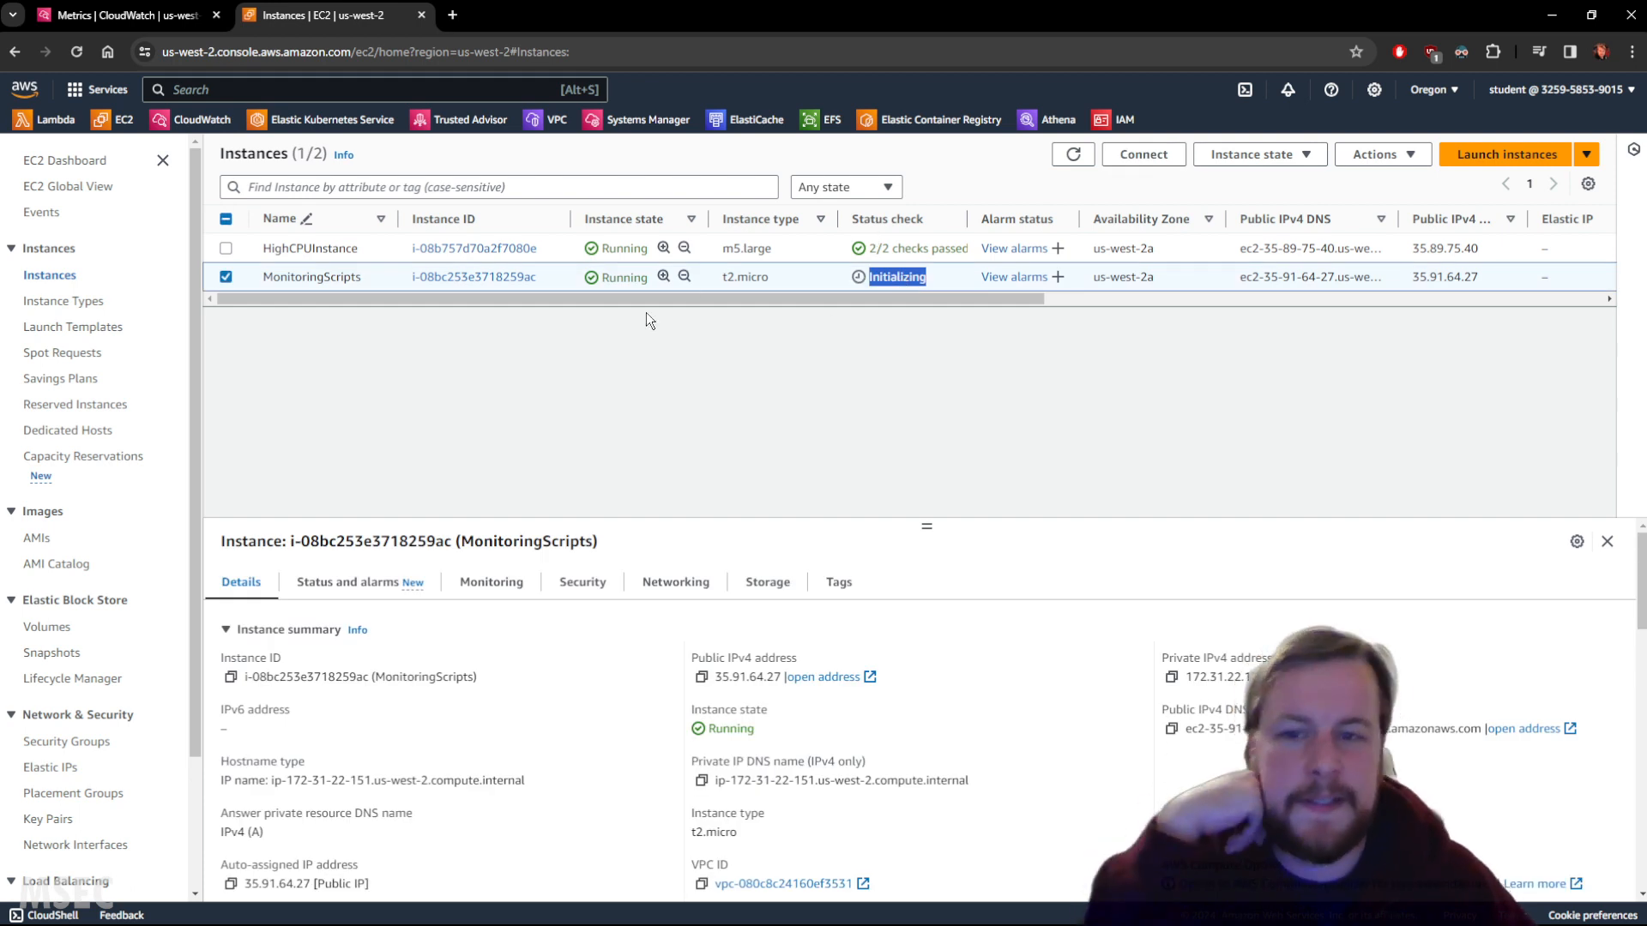
left_click(697, 385)
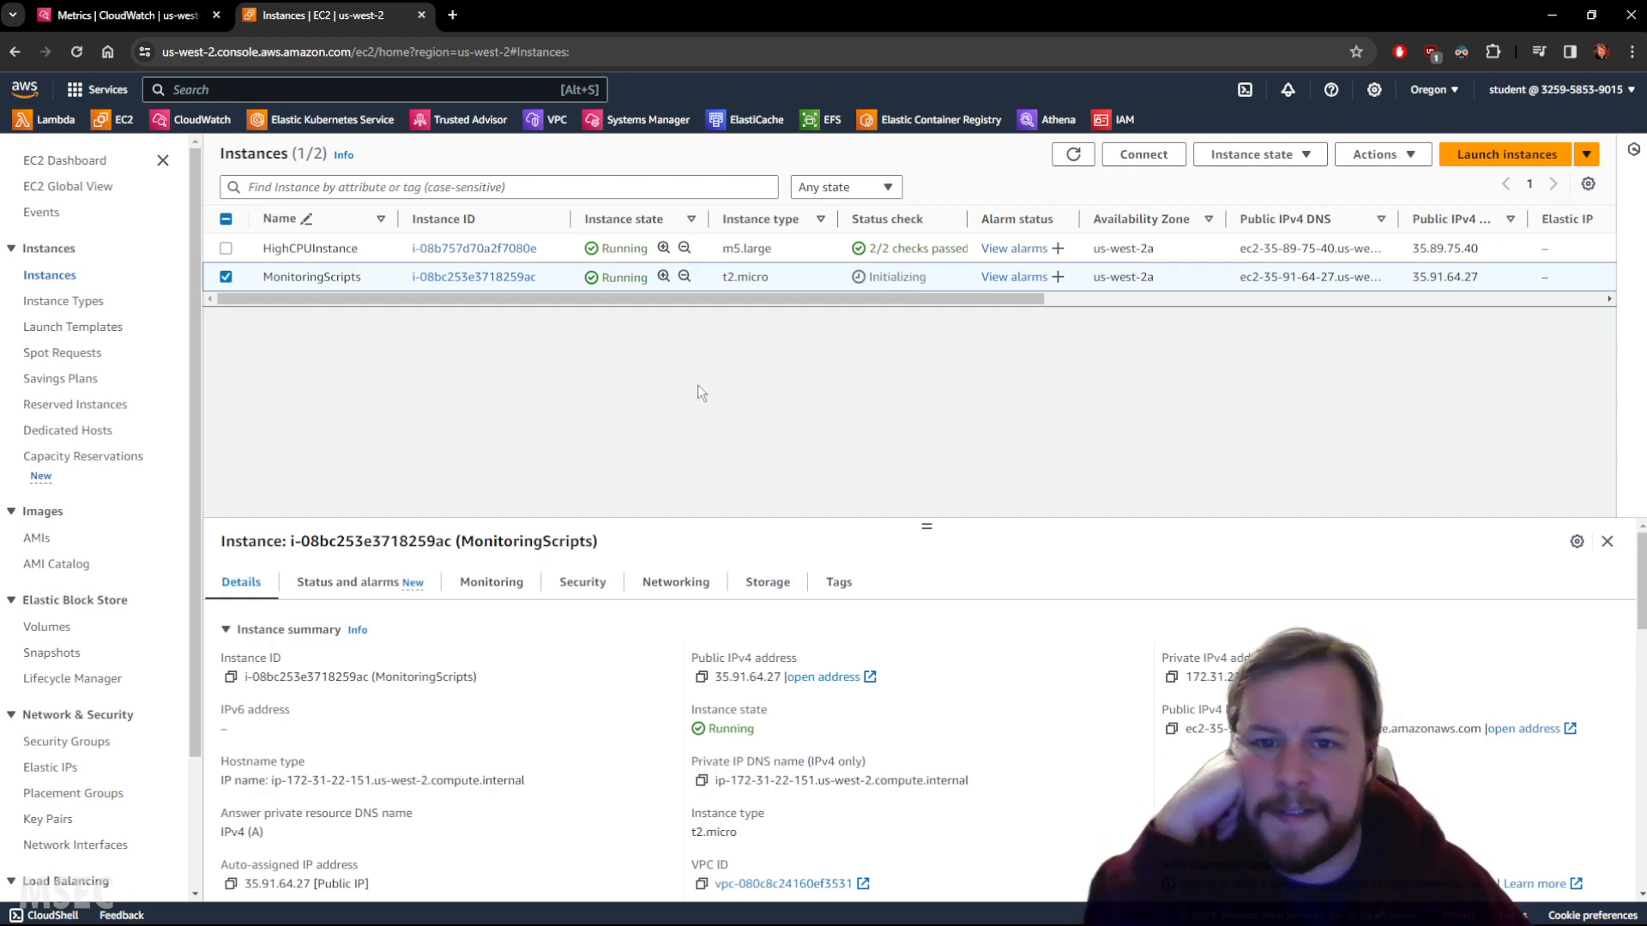
left_click(226, 277)
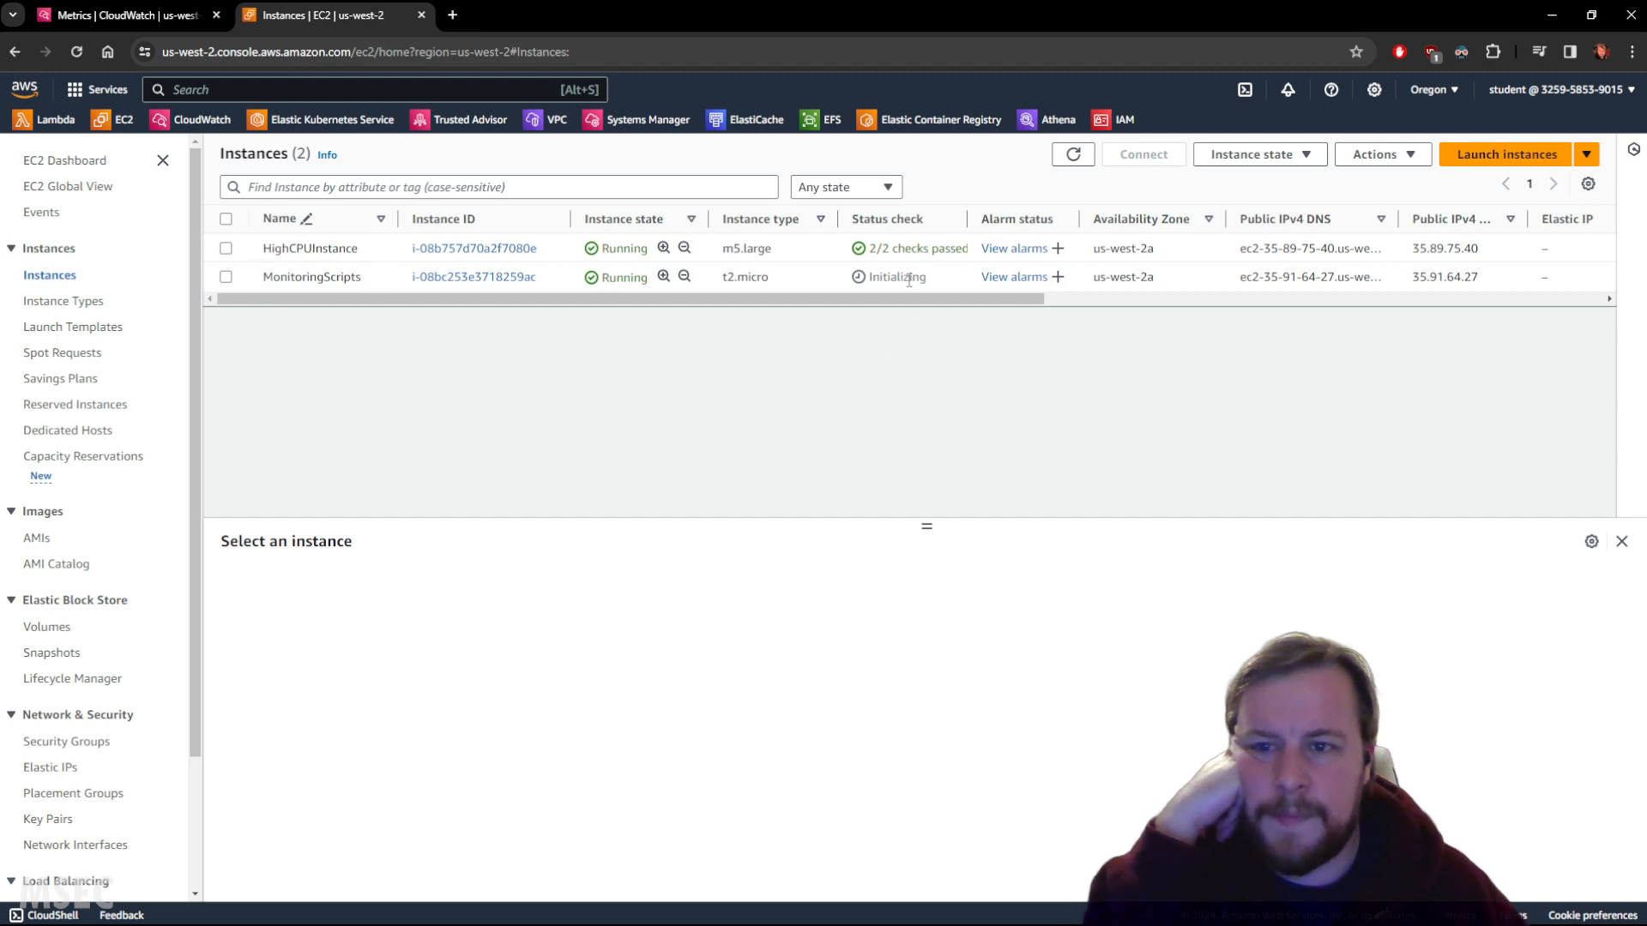
left_click(226, 277)
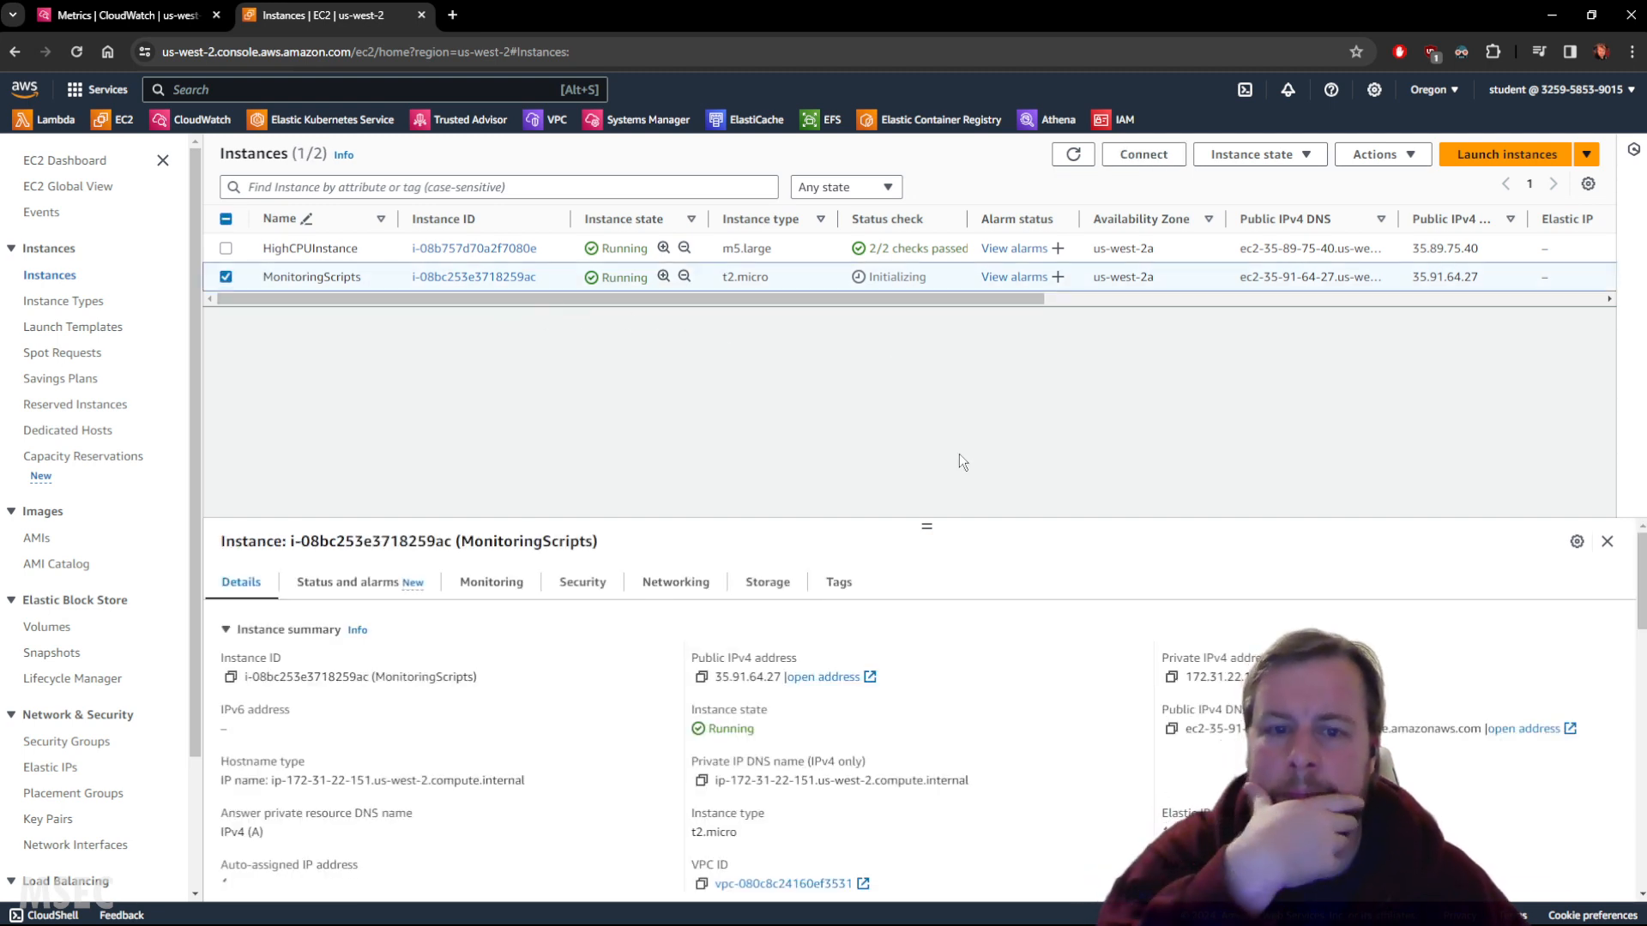
scroll(949, 590, "down", 3)
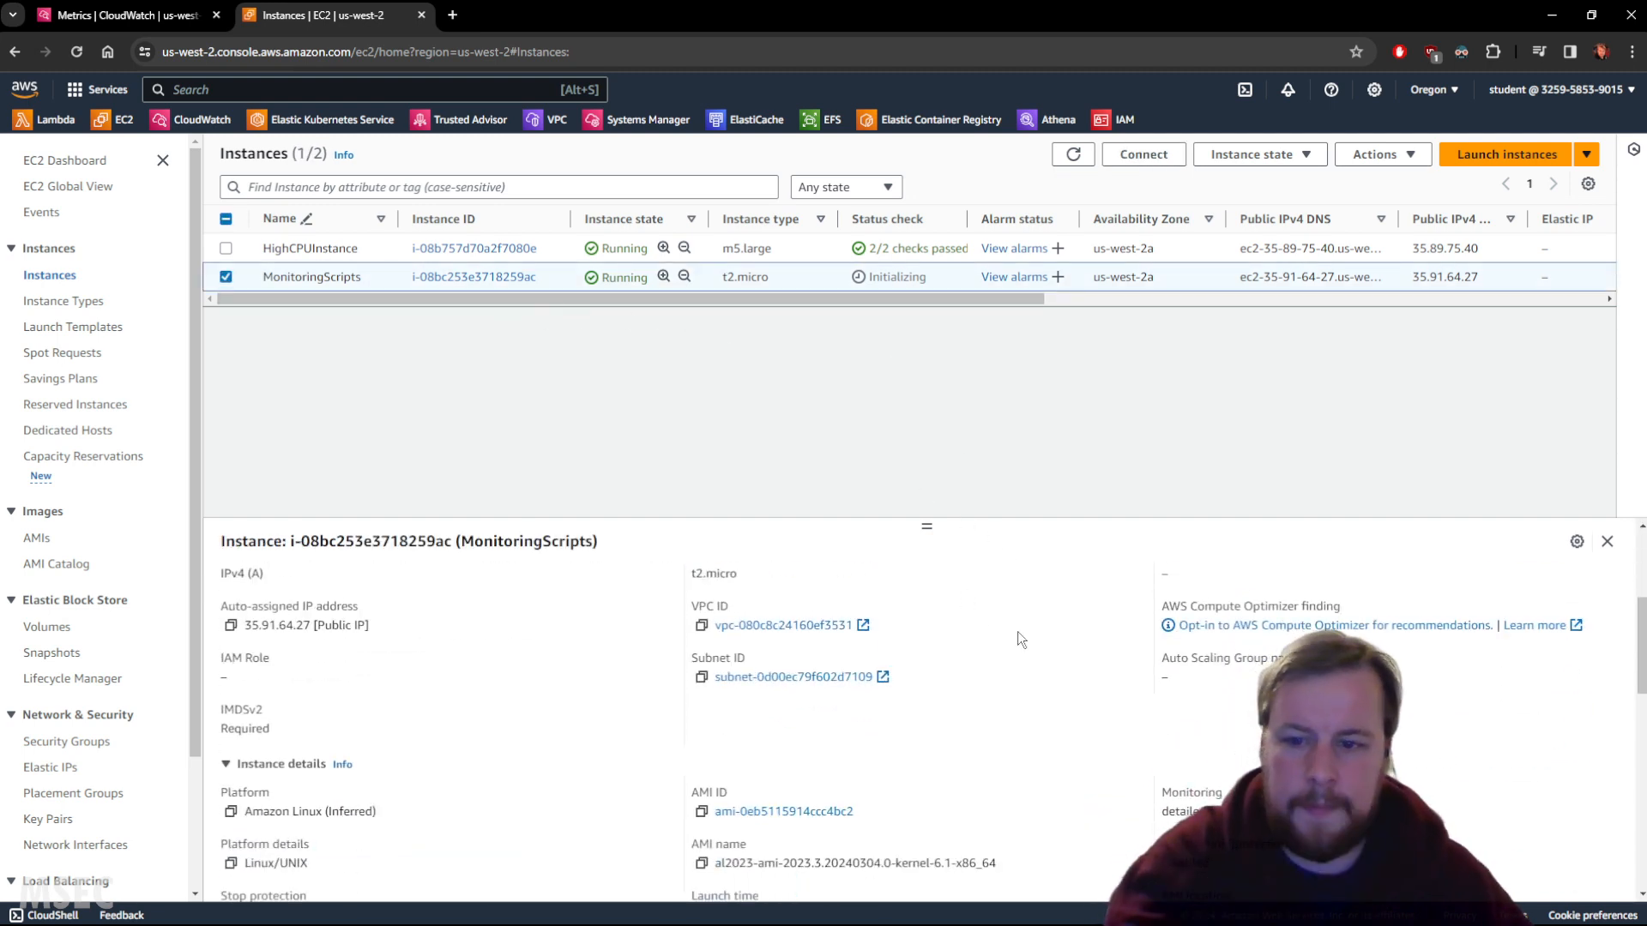
scroll(1018, 633, "up", 3)
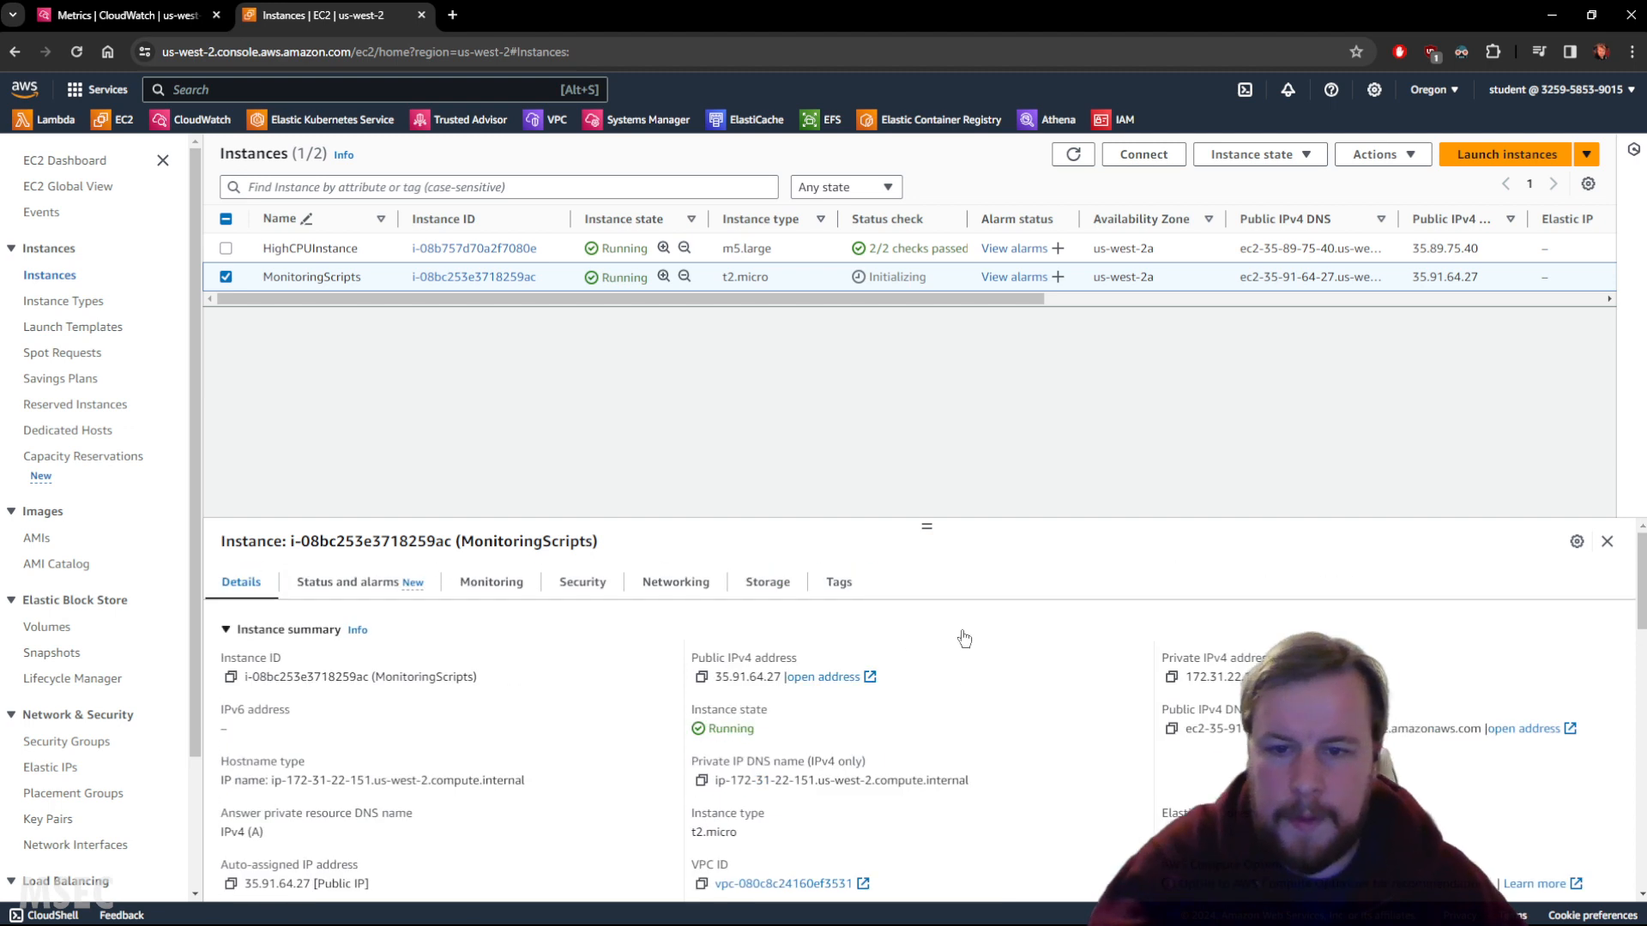
View MonitoringScripts' Status and alarms, move the EC2 tab first, and refresh the list.
left_click(367, 586)
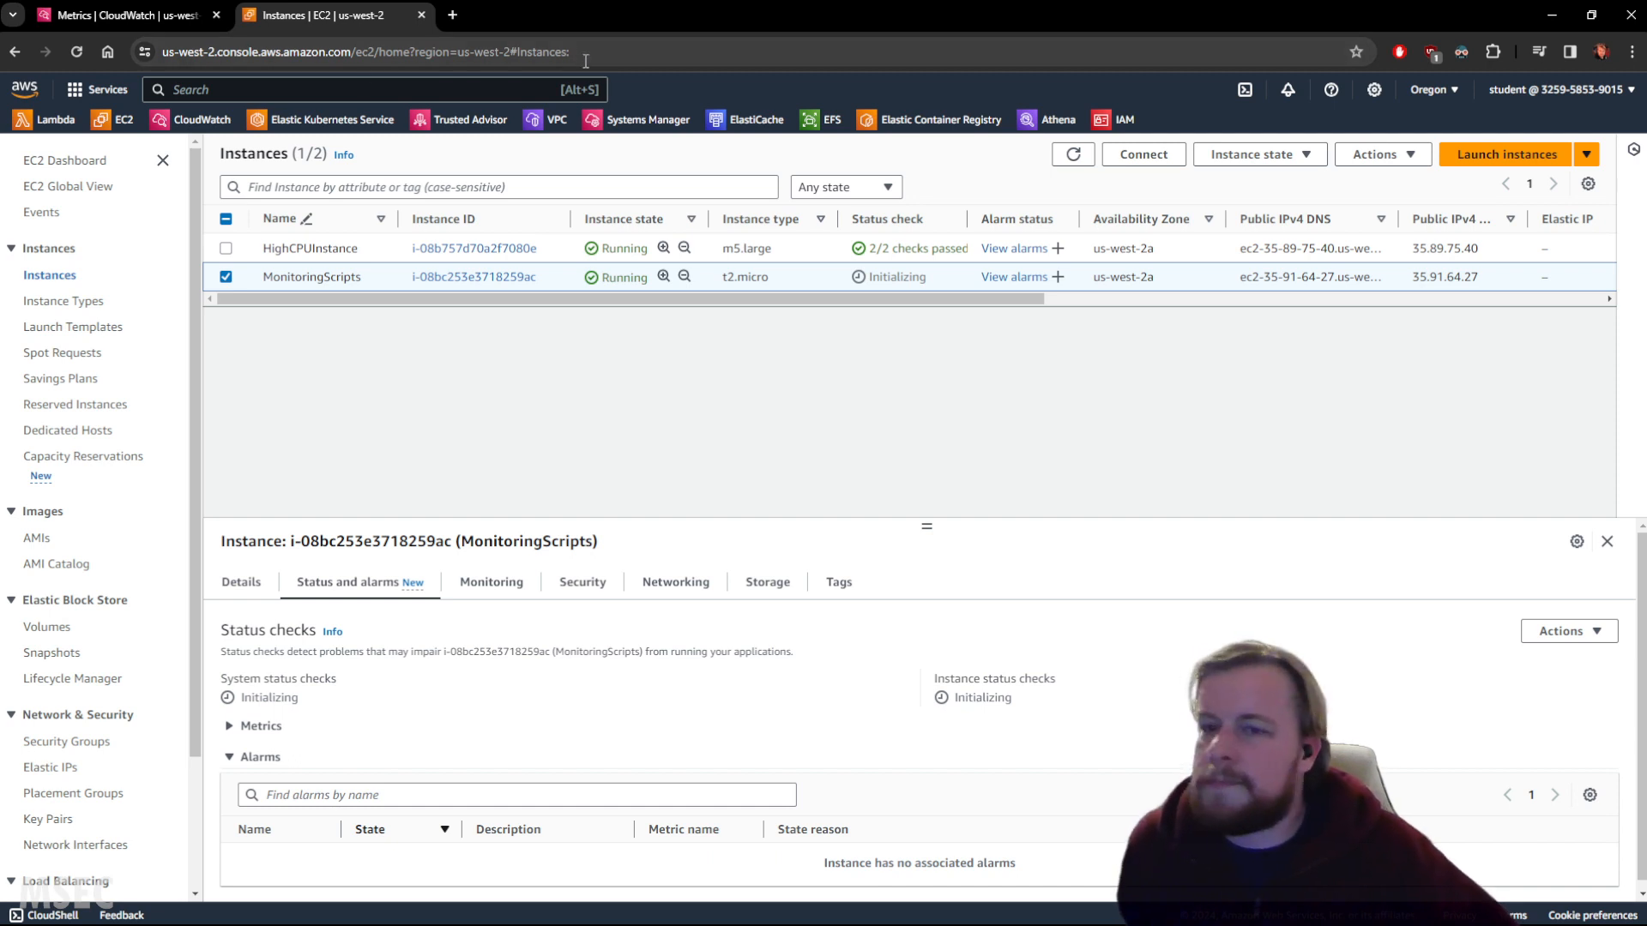
left_click_drag(366, 17, 57, 11)
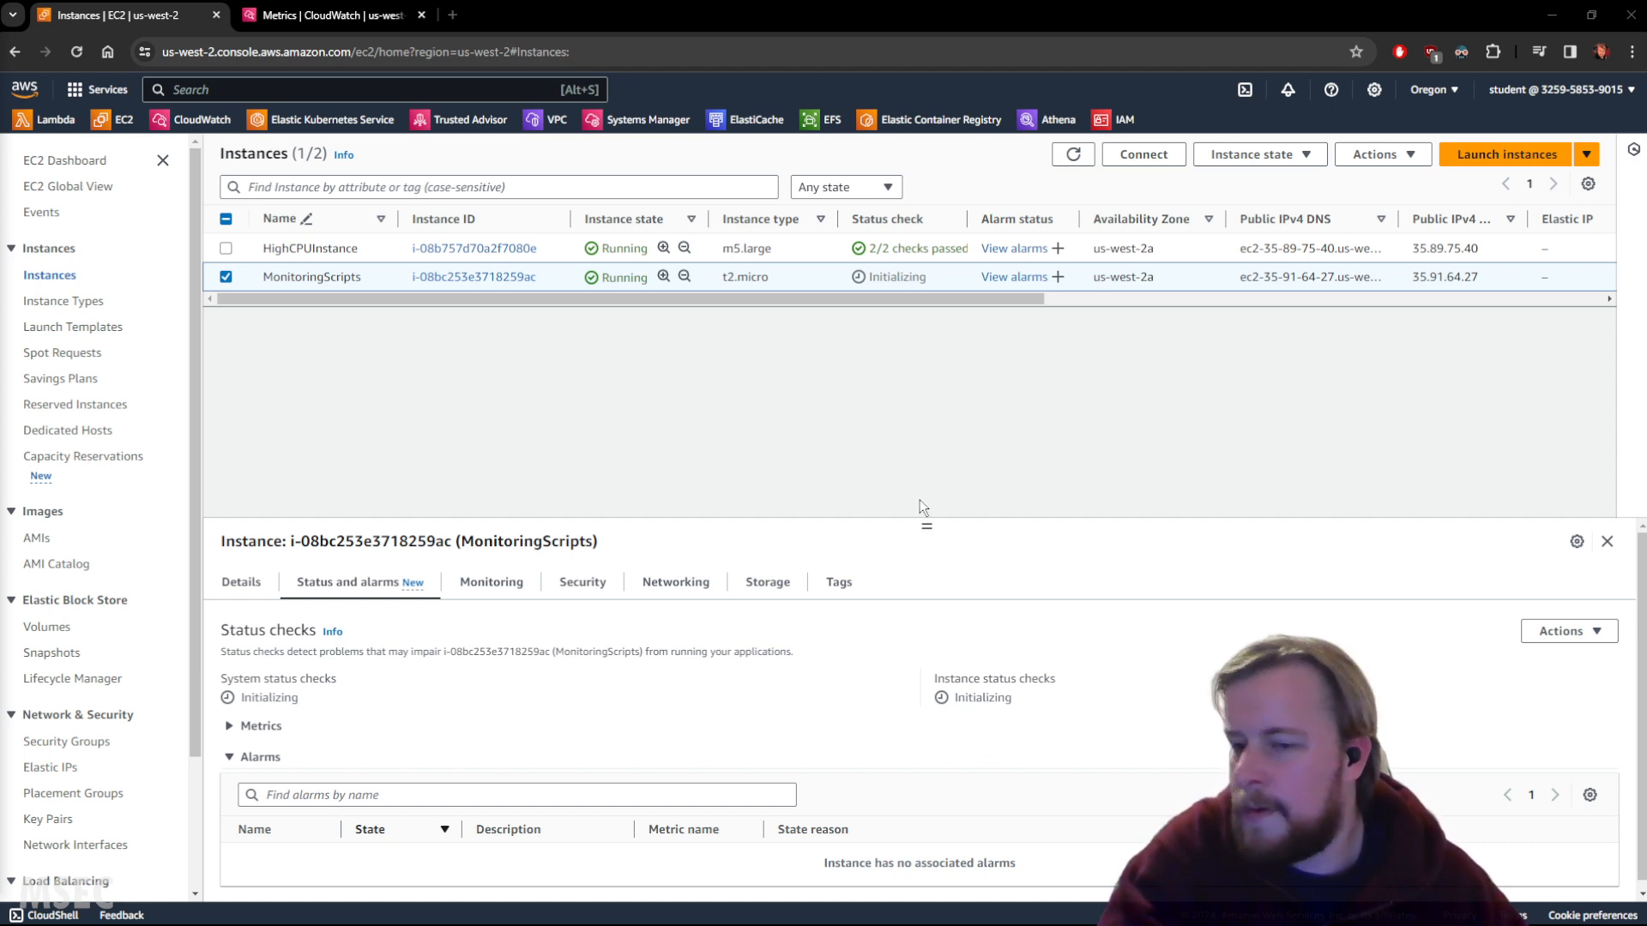
left_click(1073, 157)
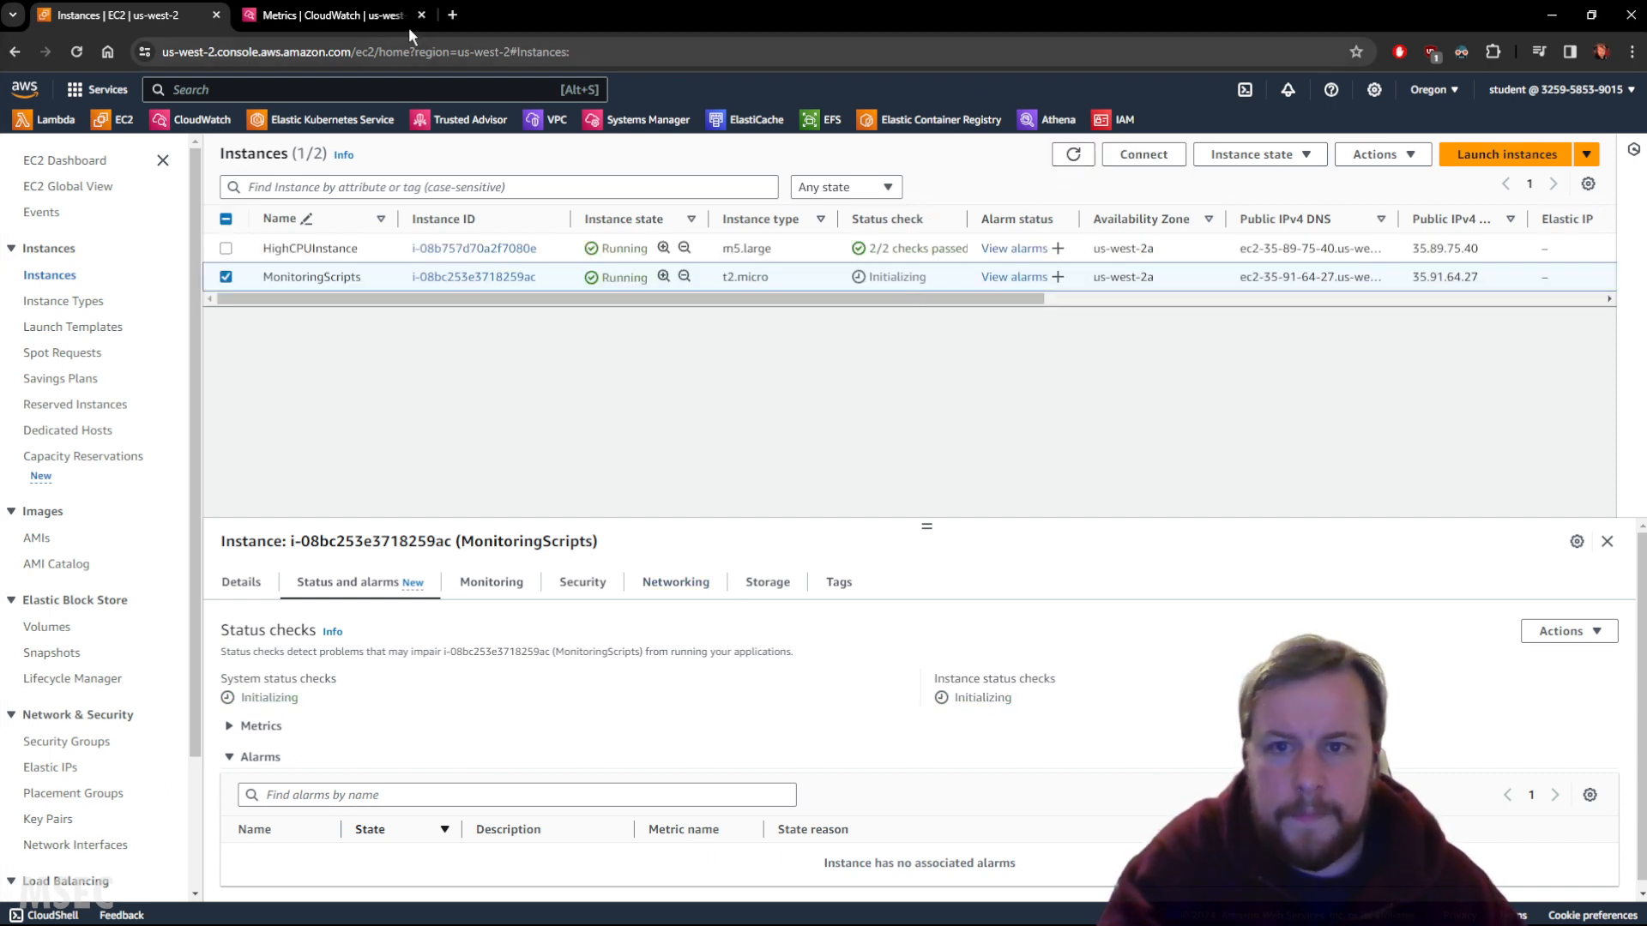
Clear the CloudWatch metric search and open the EC2 metrics namespace from All.
left_click(335, 16)
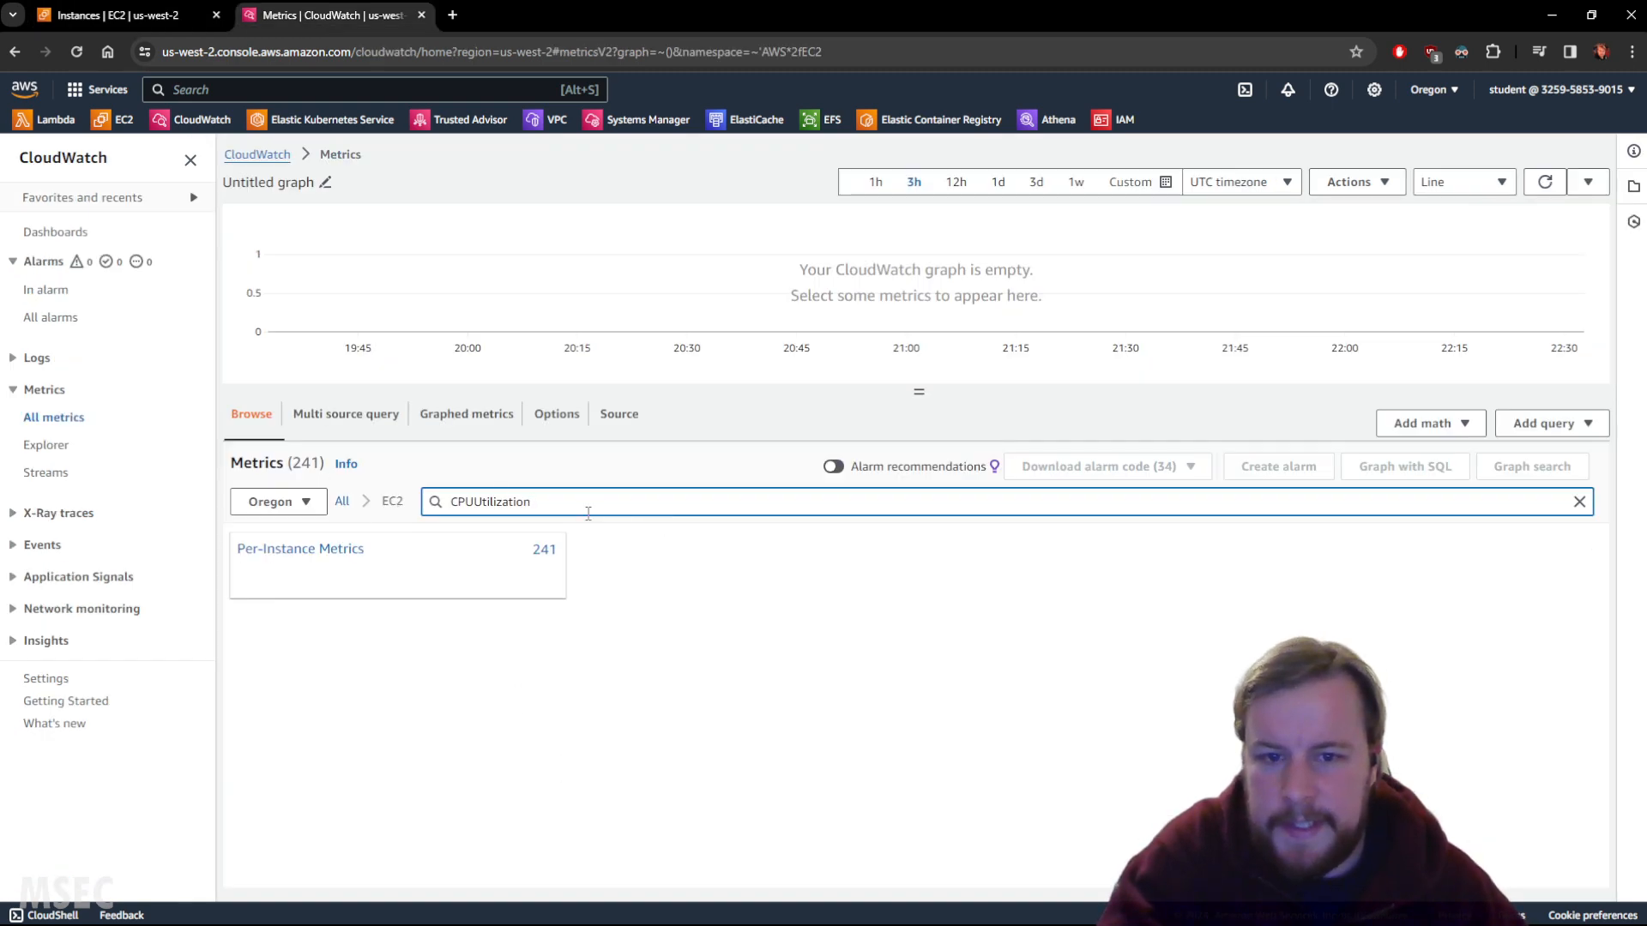
double_click(588, 514)
key("ctrl+c")
key("BackSpace")
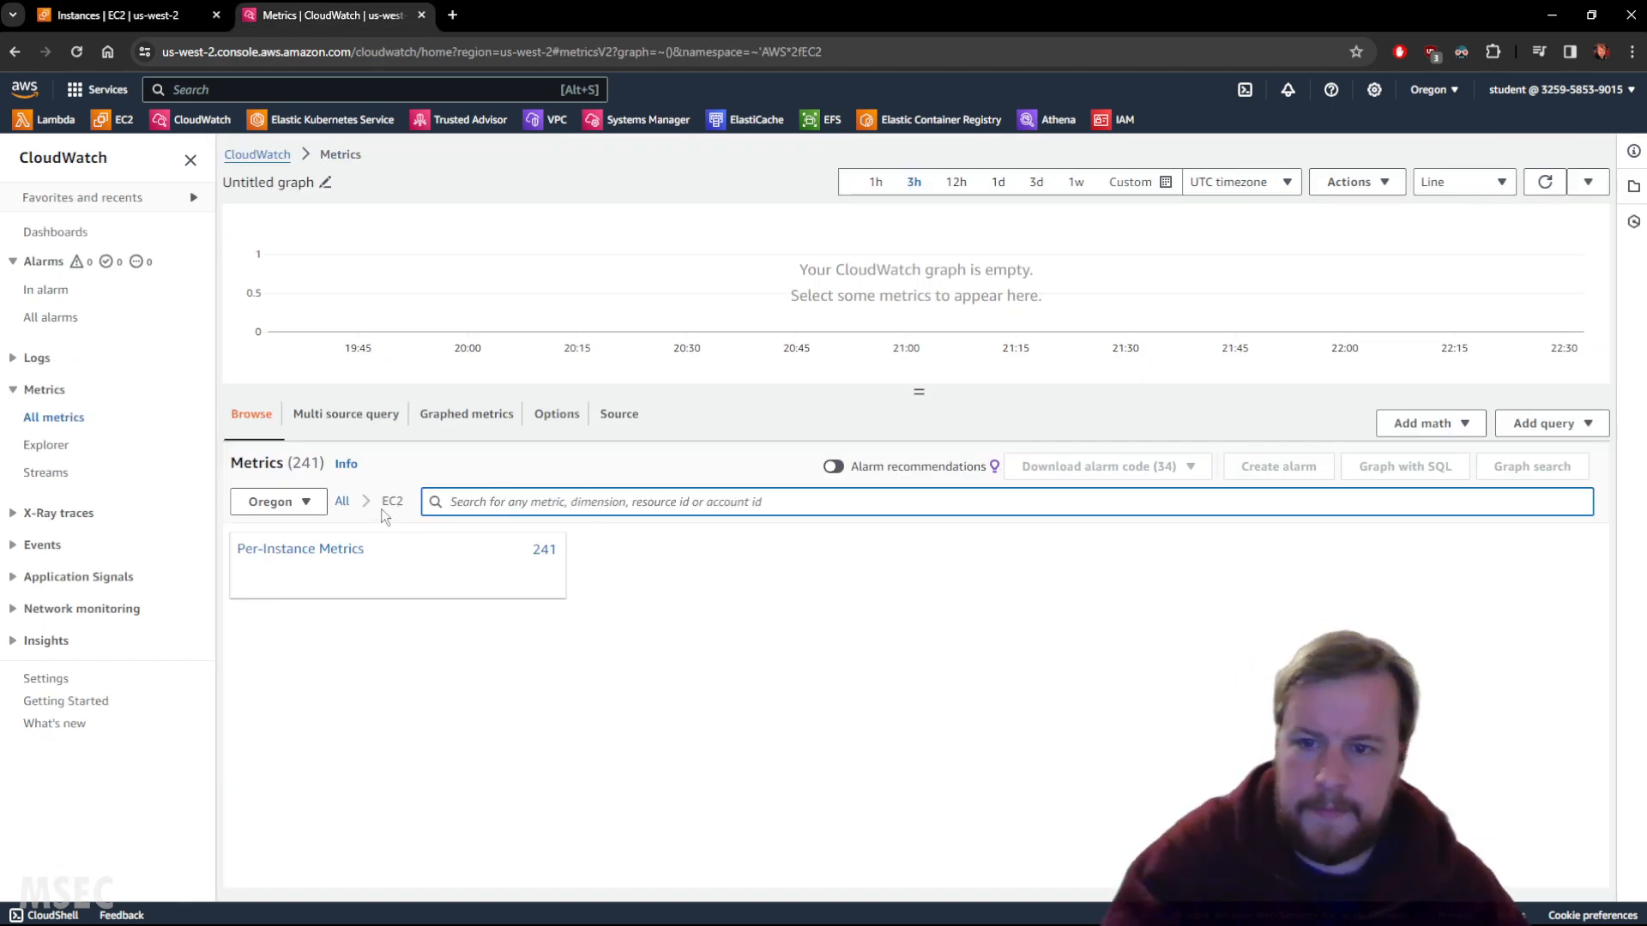
left_click(341, 506)
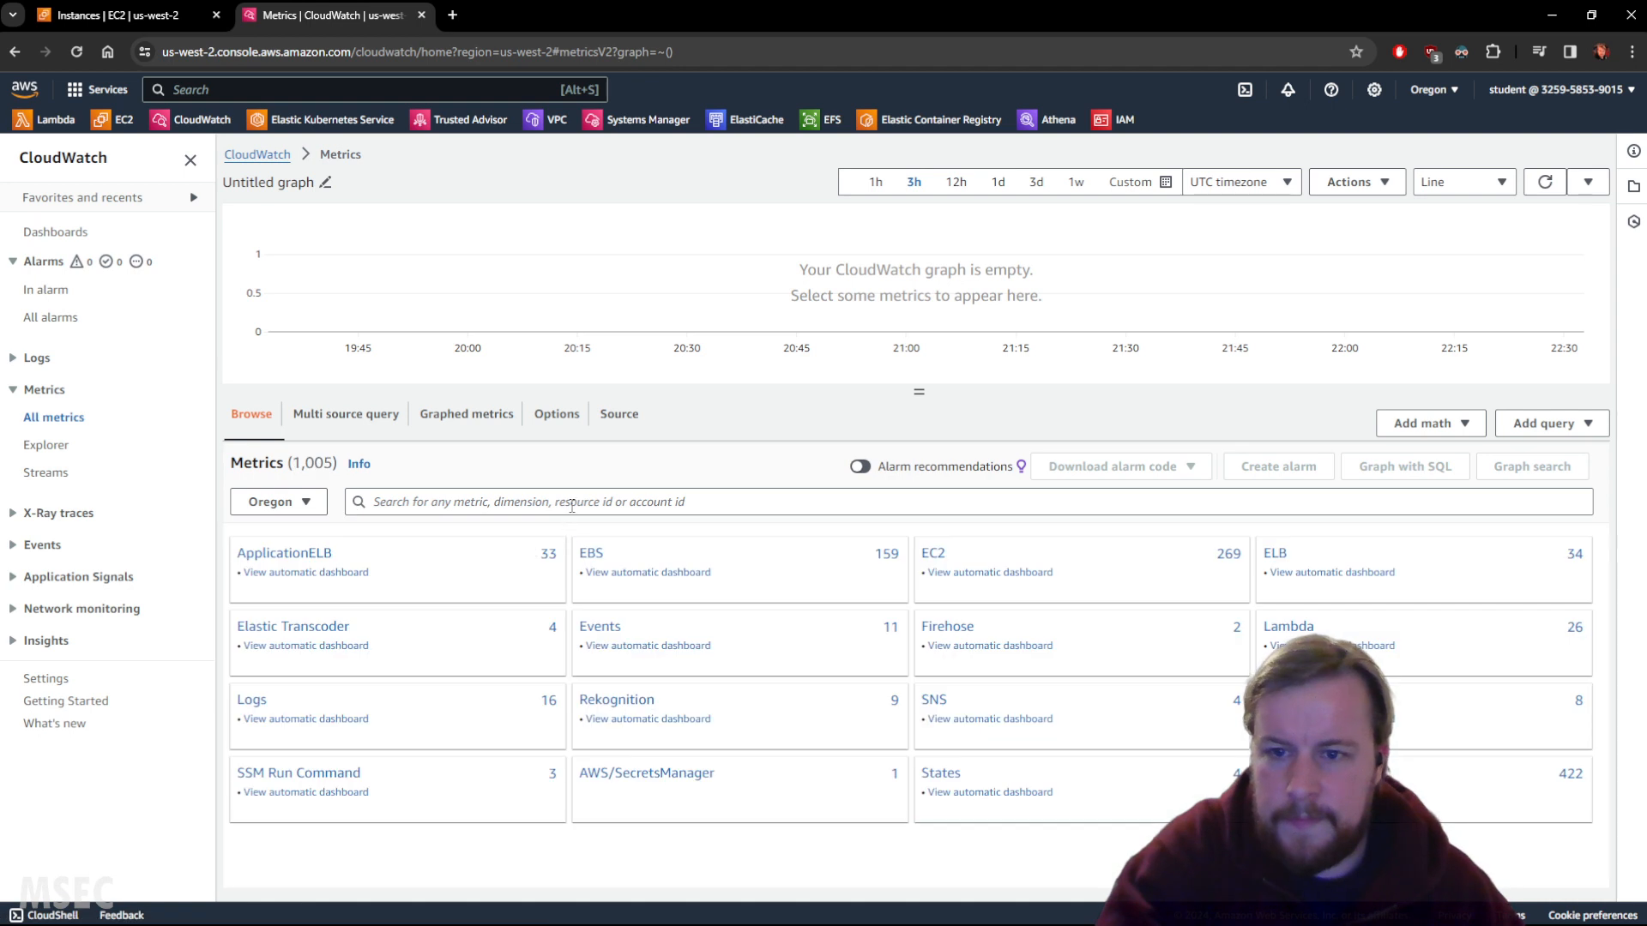
left_click(949, 553)
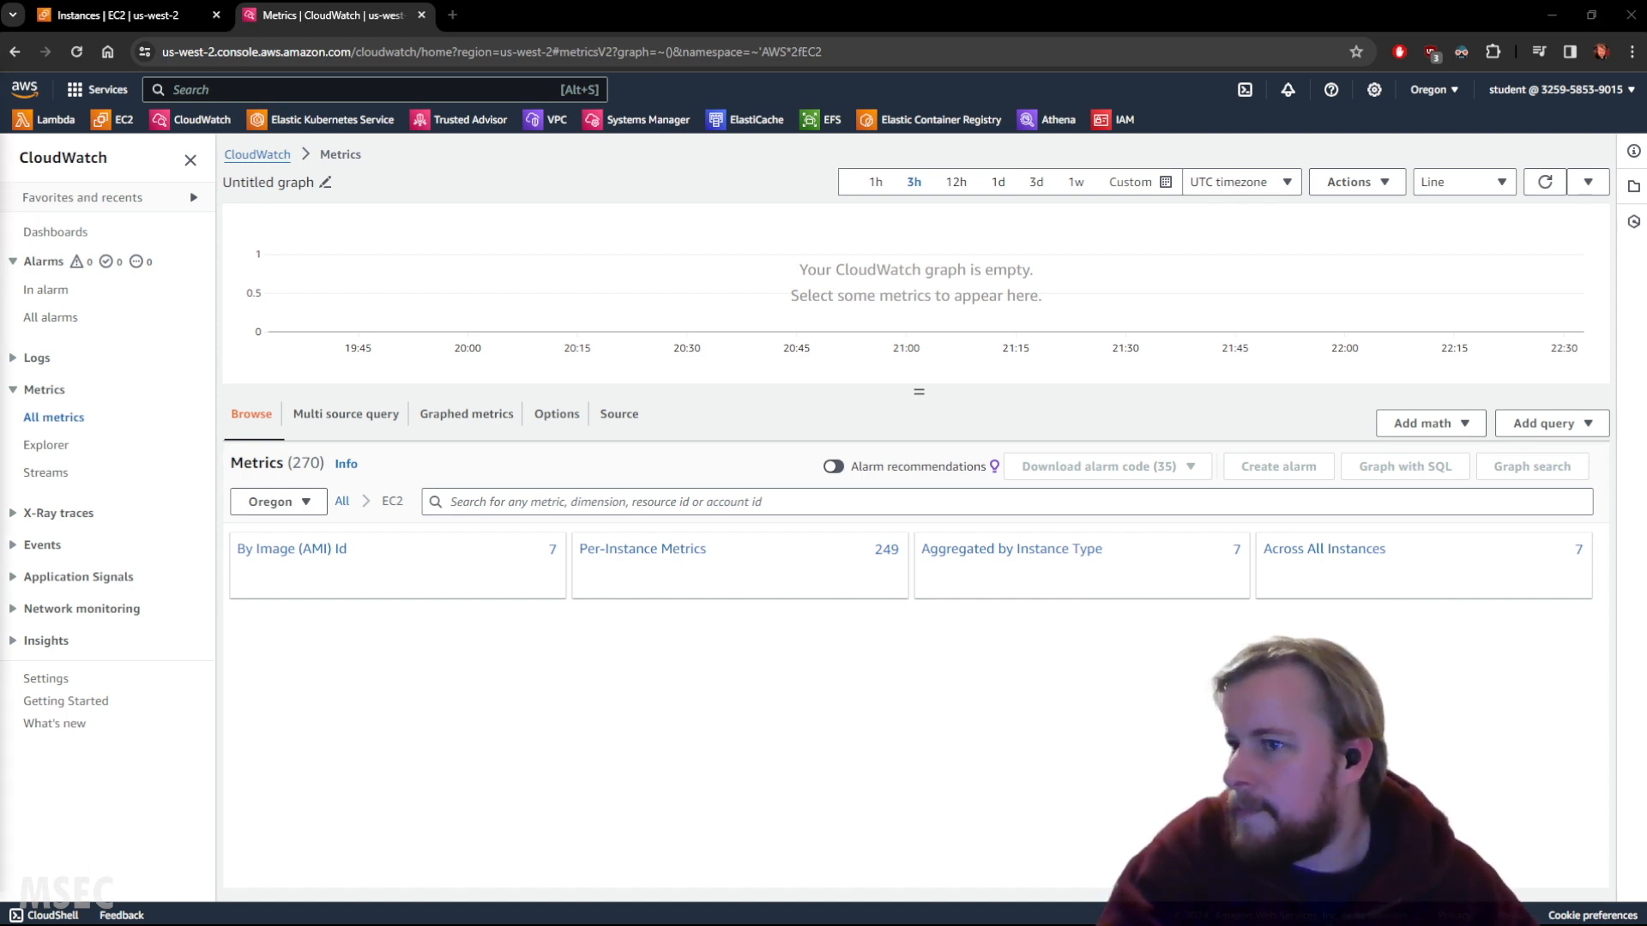
Search EC2 metrics for CPUUtilization and open its Across All Instances metric.
left_click(578, 499)
key("ctrl+v")
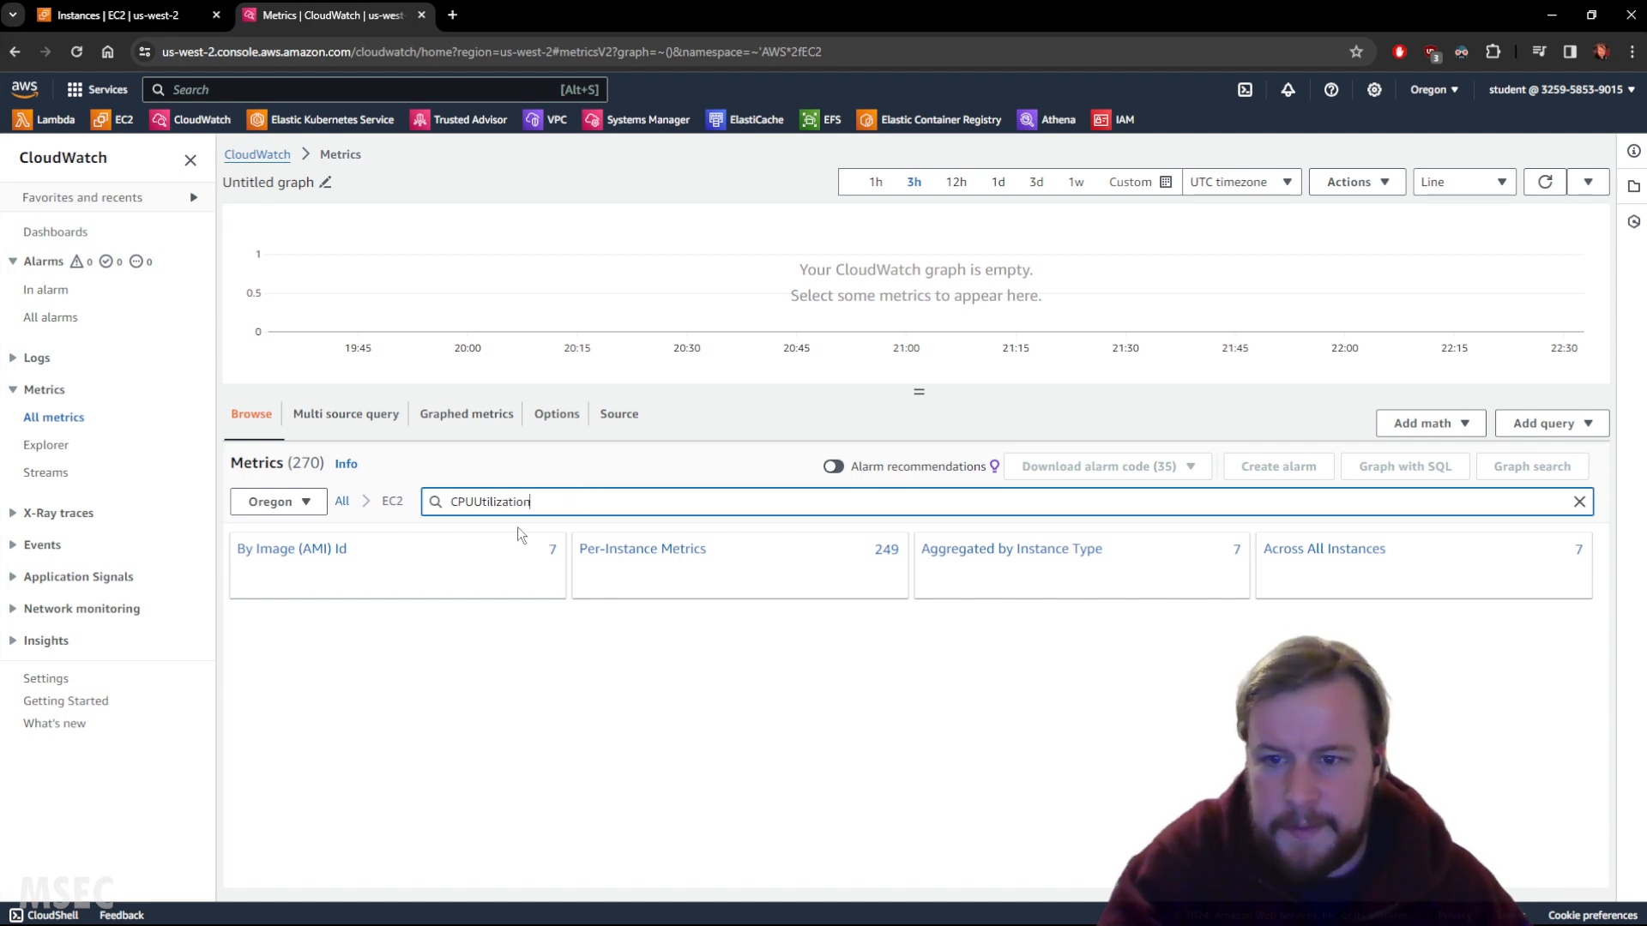
key("Return")
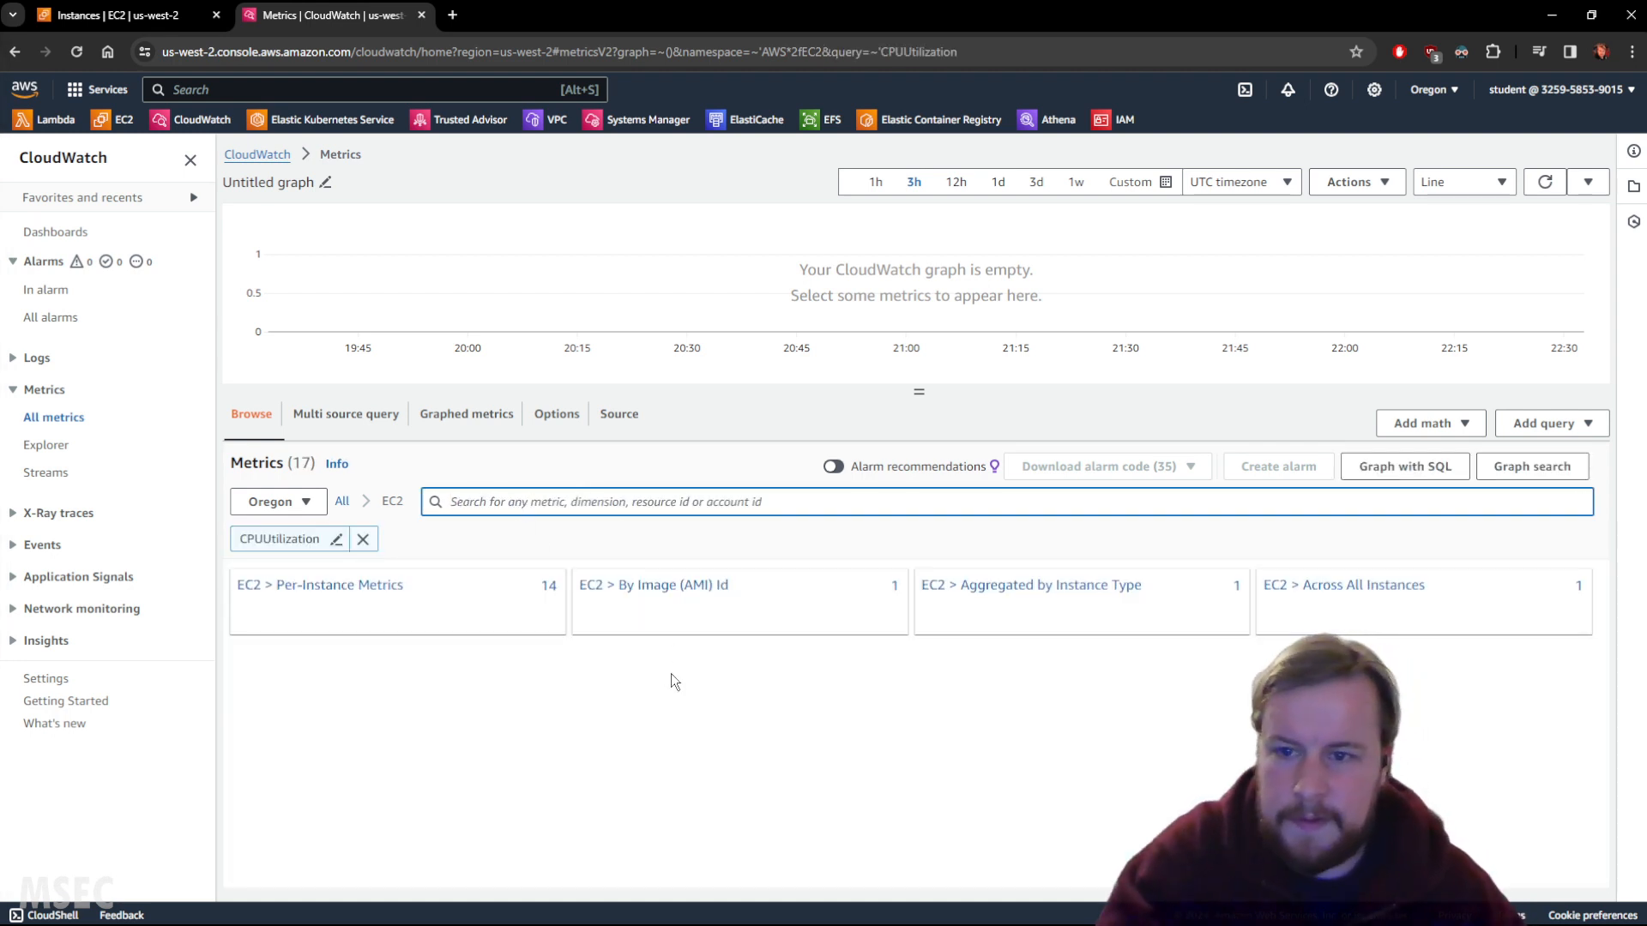
left_click(1342, 599)
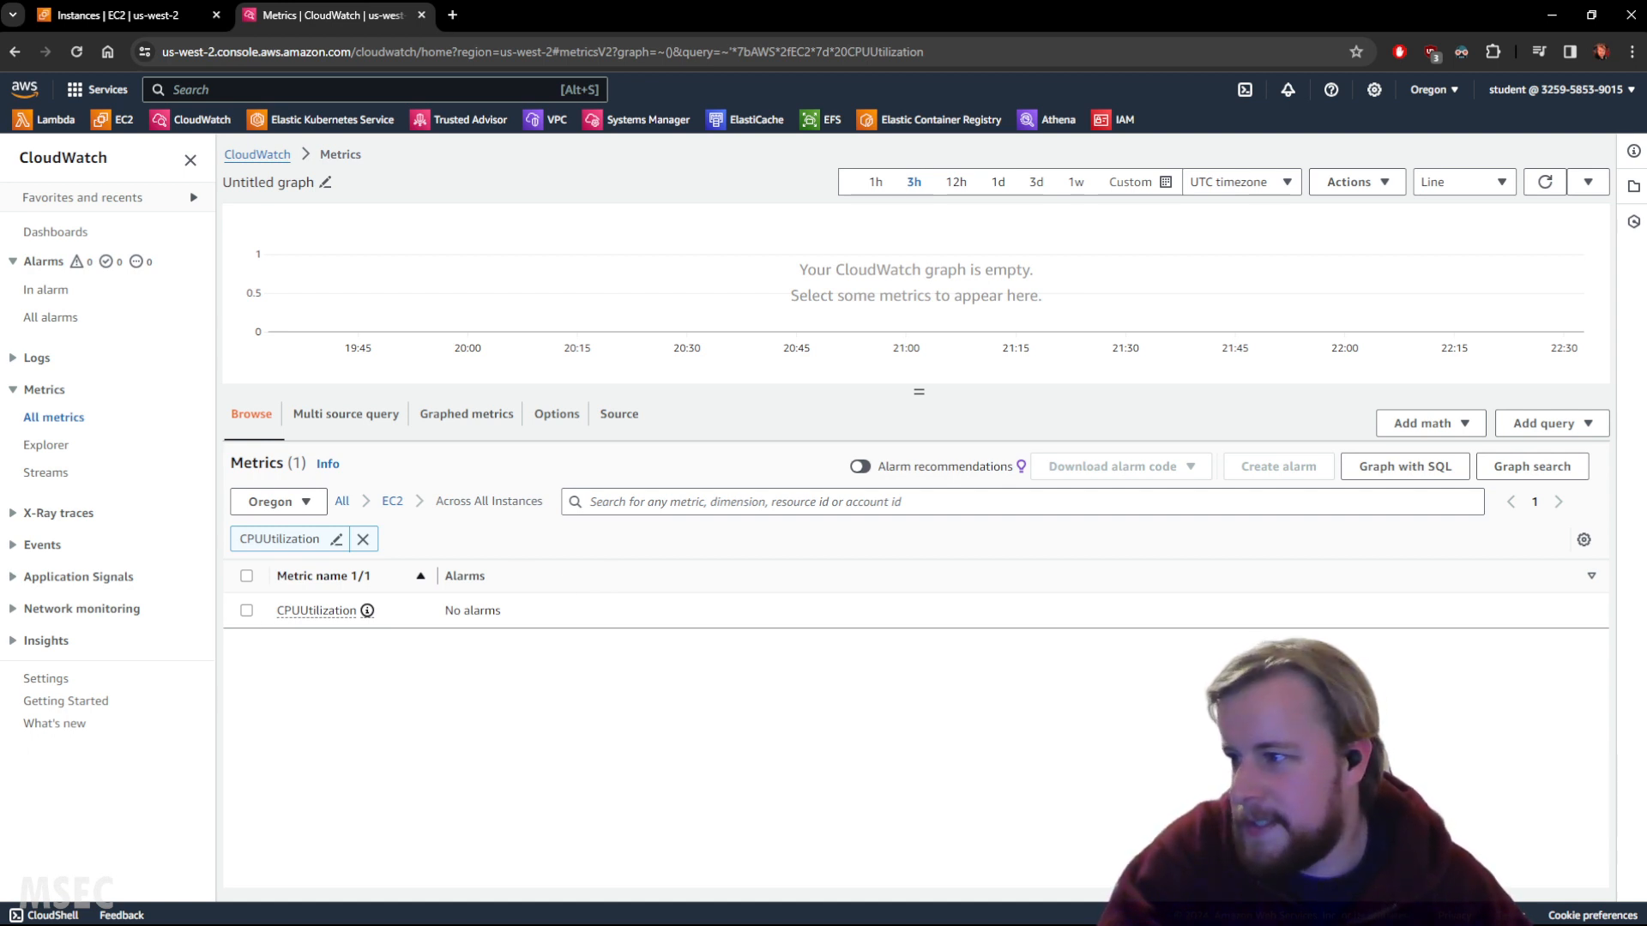
left_click(310, 612)
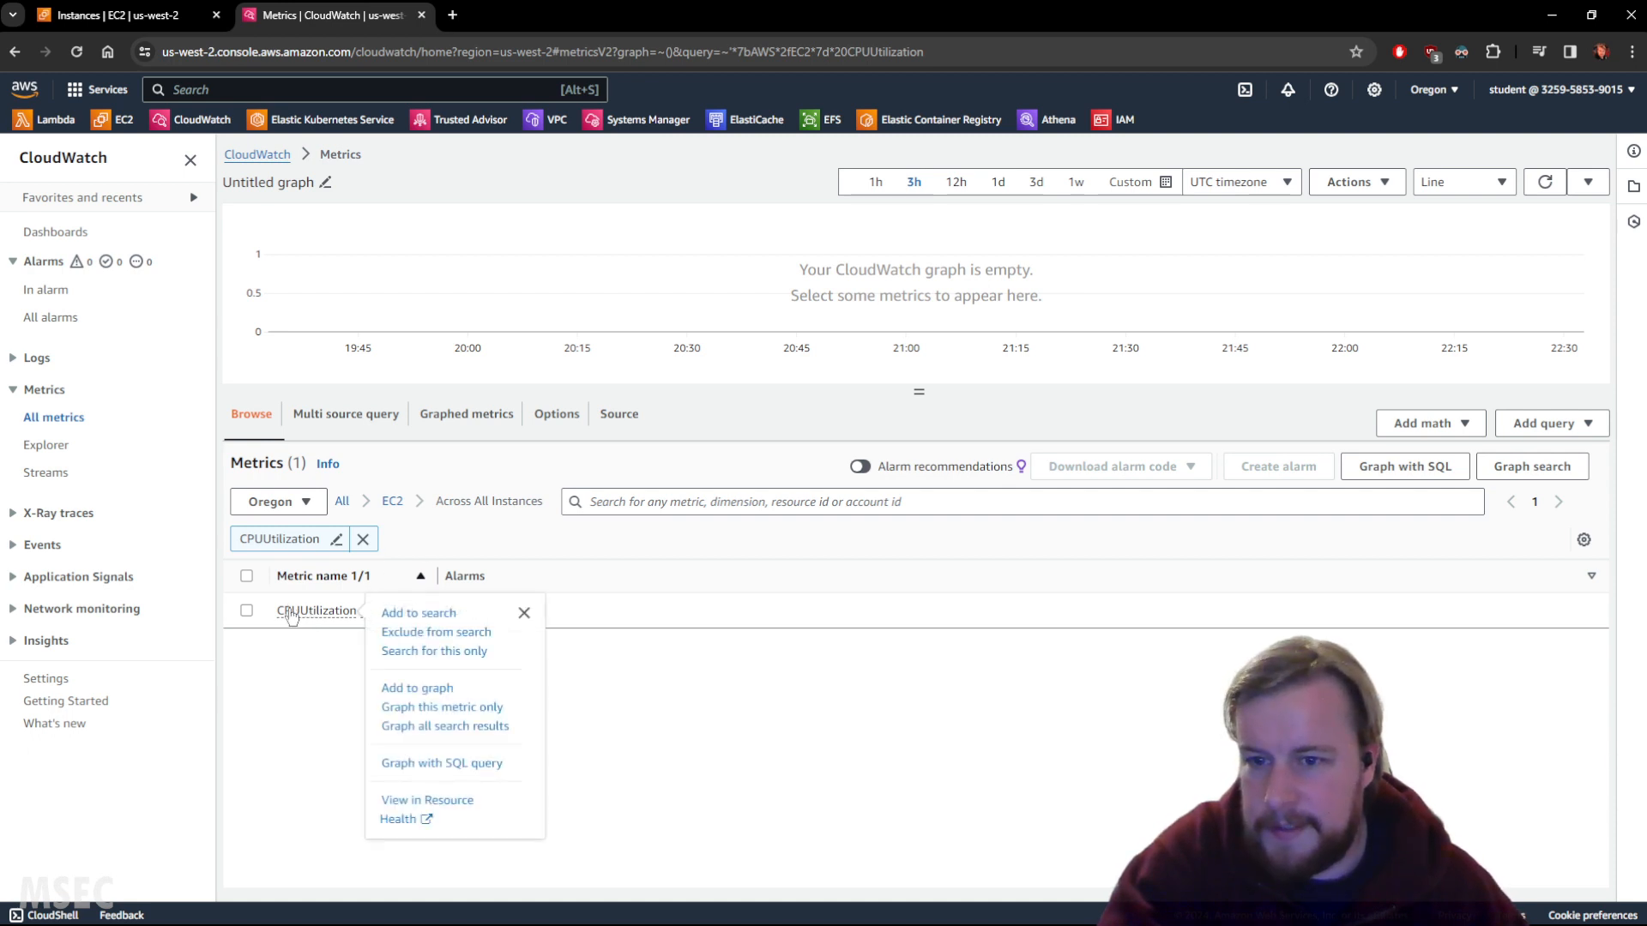
Graph CPUUtilization over a custom relative 1-minute range, refresh, and show the Graphed metrics settings.
left_click(246, 610)
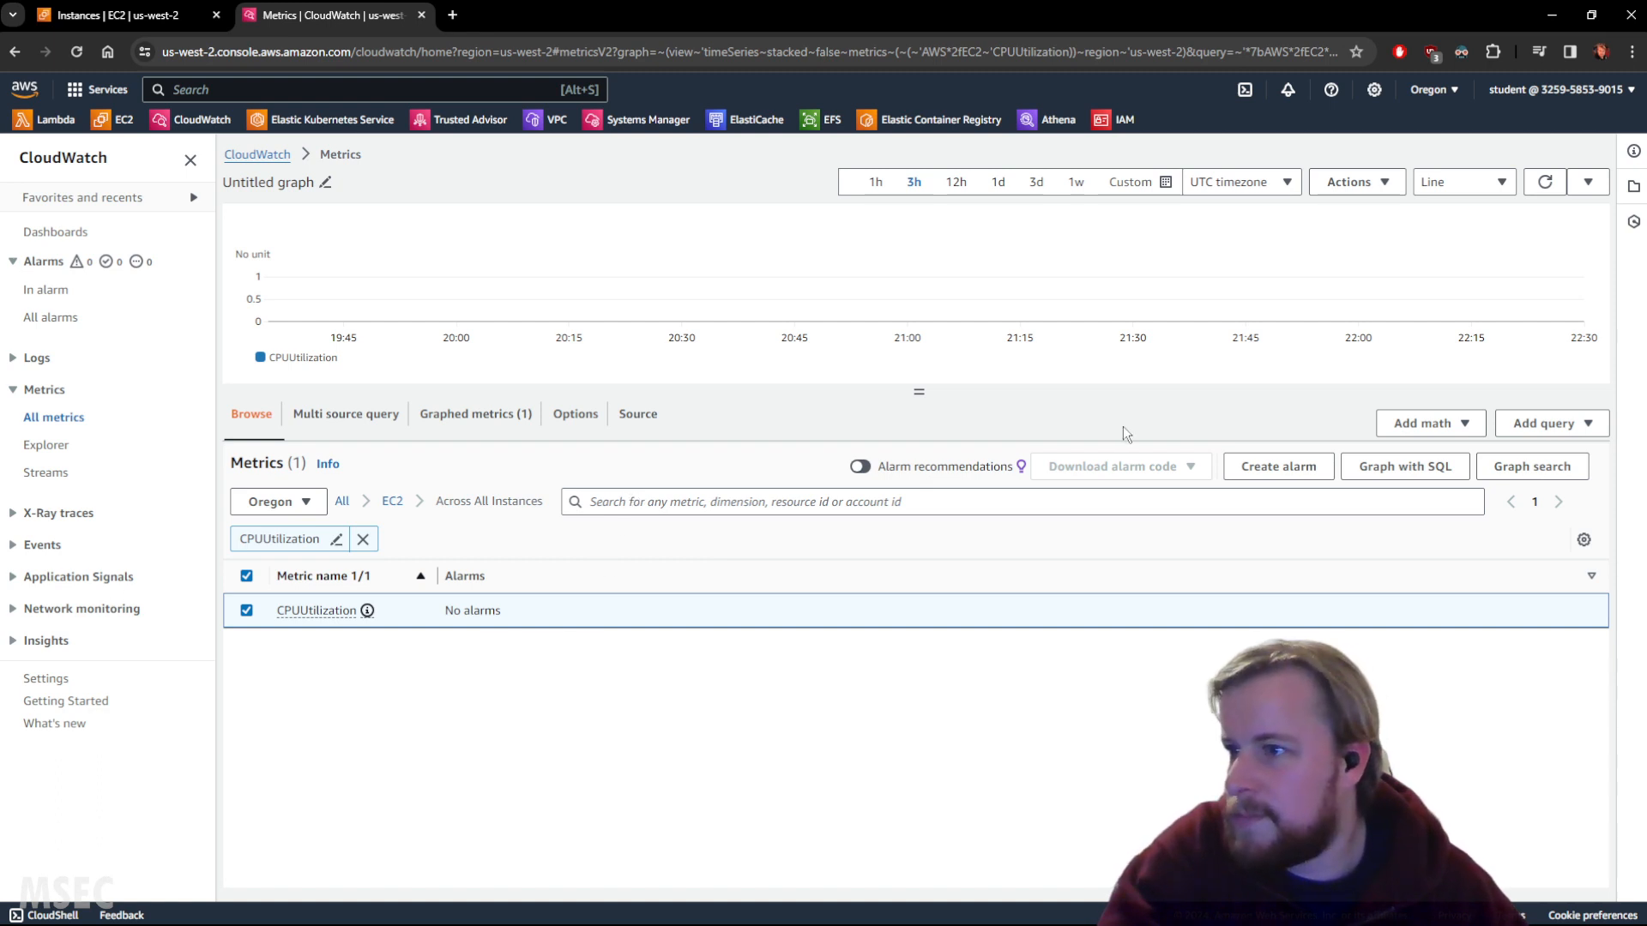
left_click(874, 183)
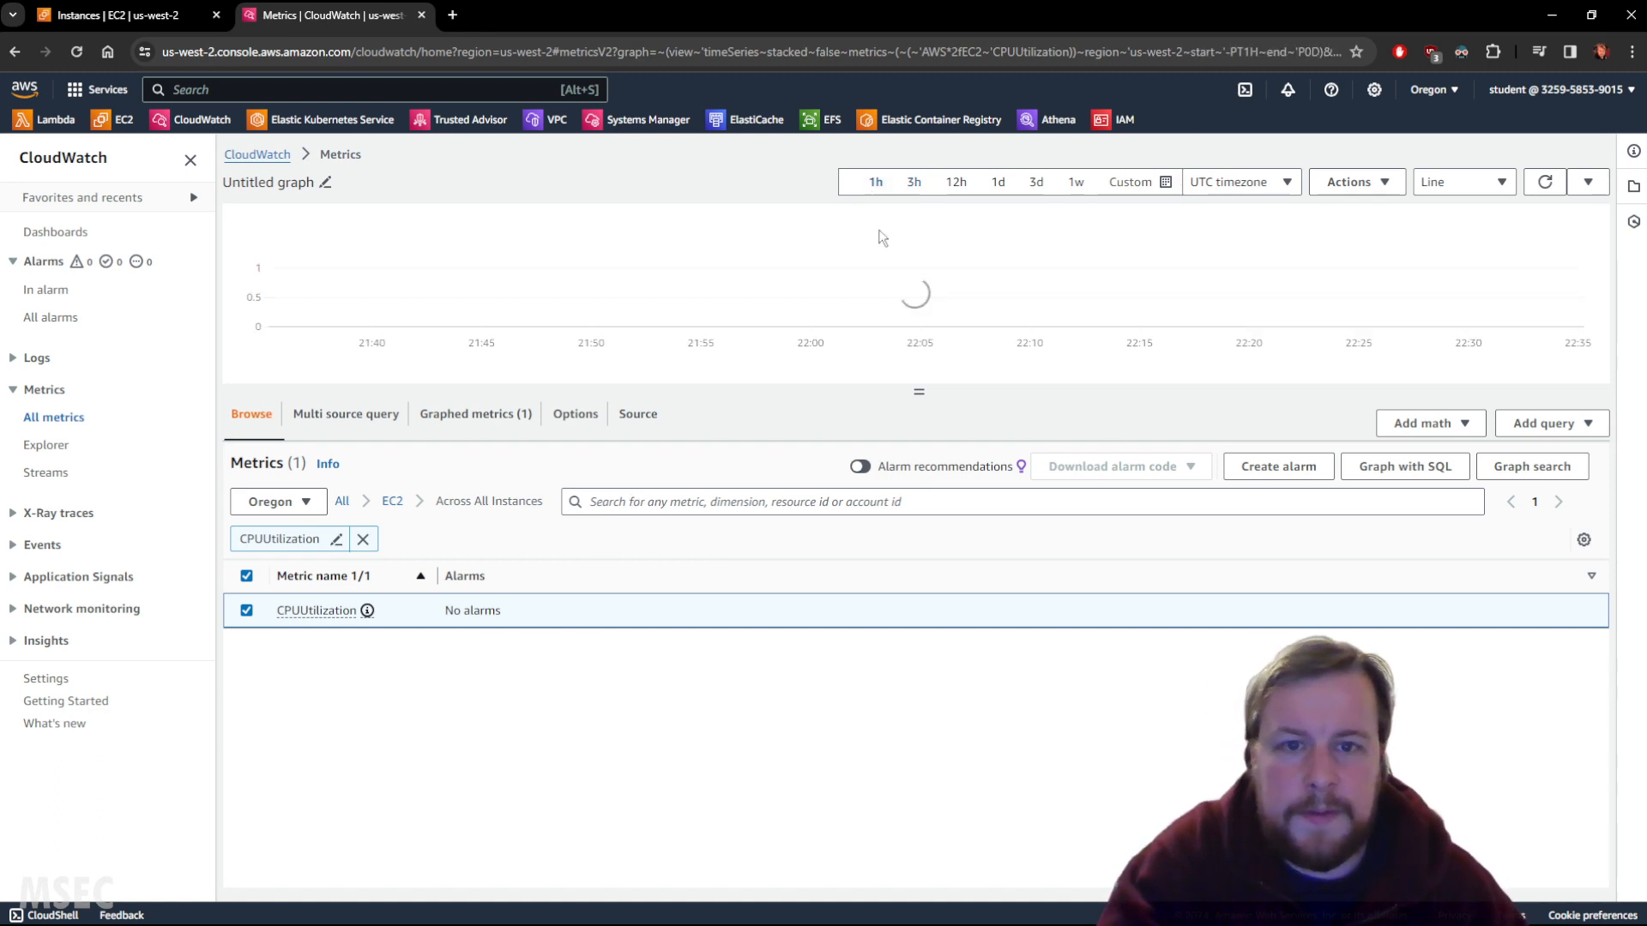
left_click(1130, 182)
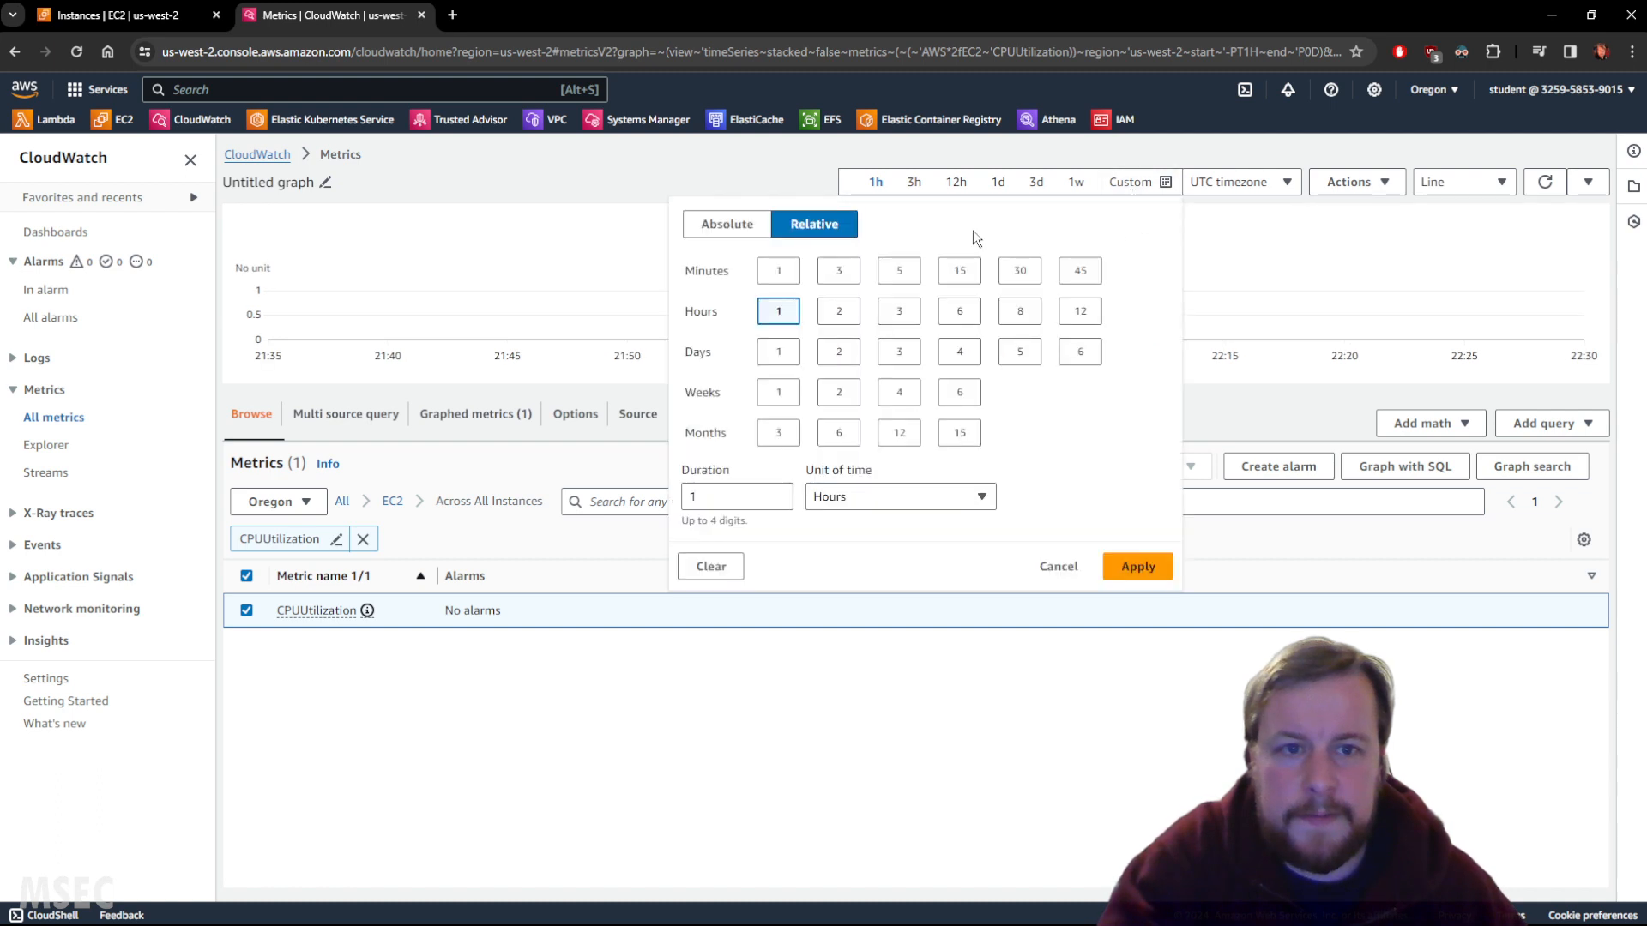
left_click(779, 270)
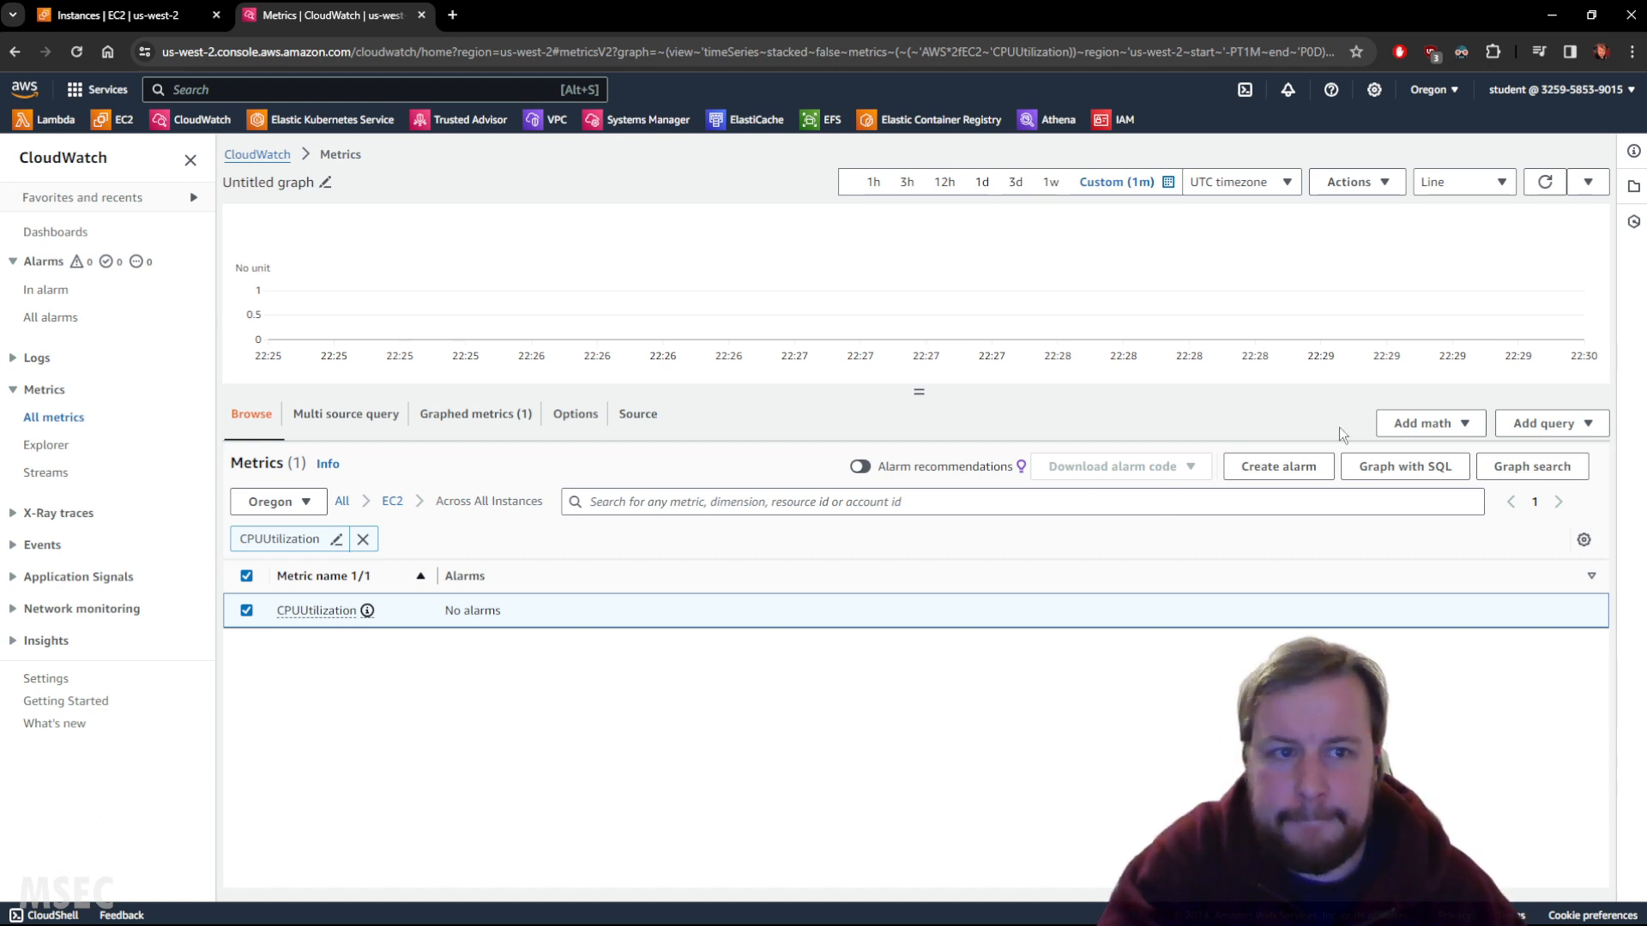
left_click(1534, 198)
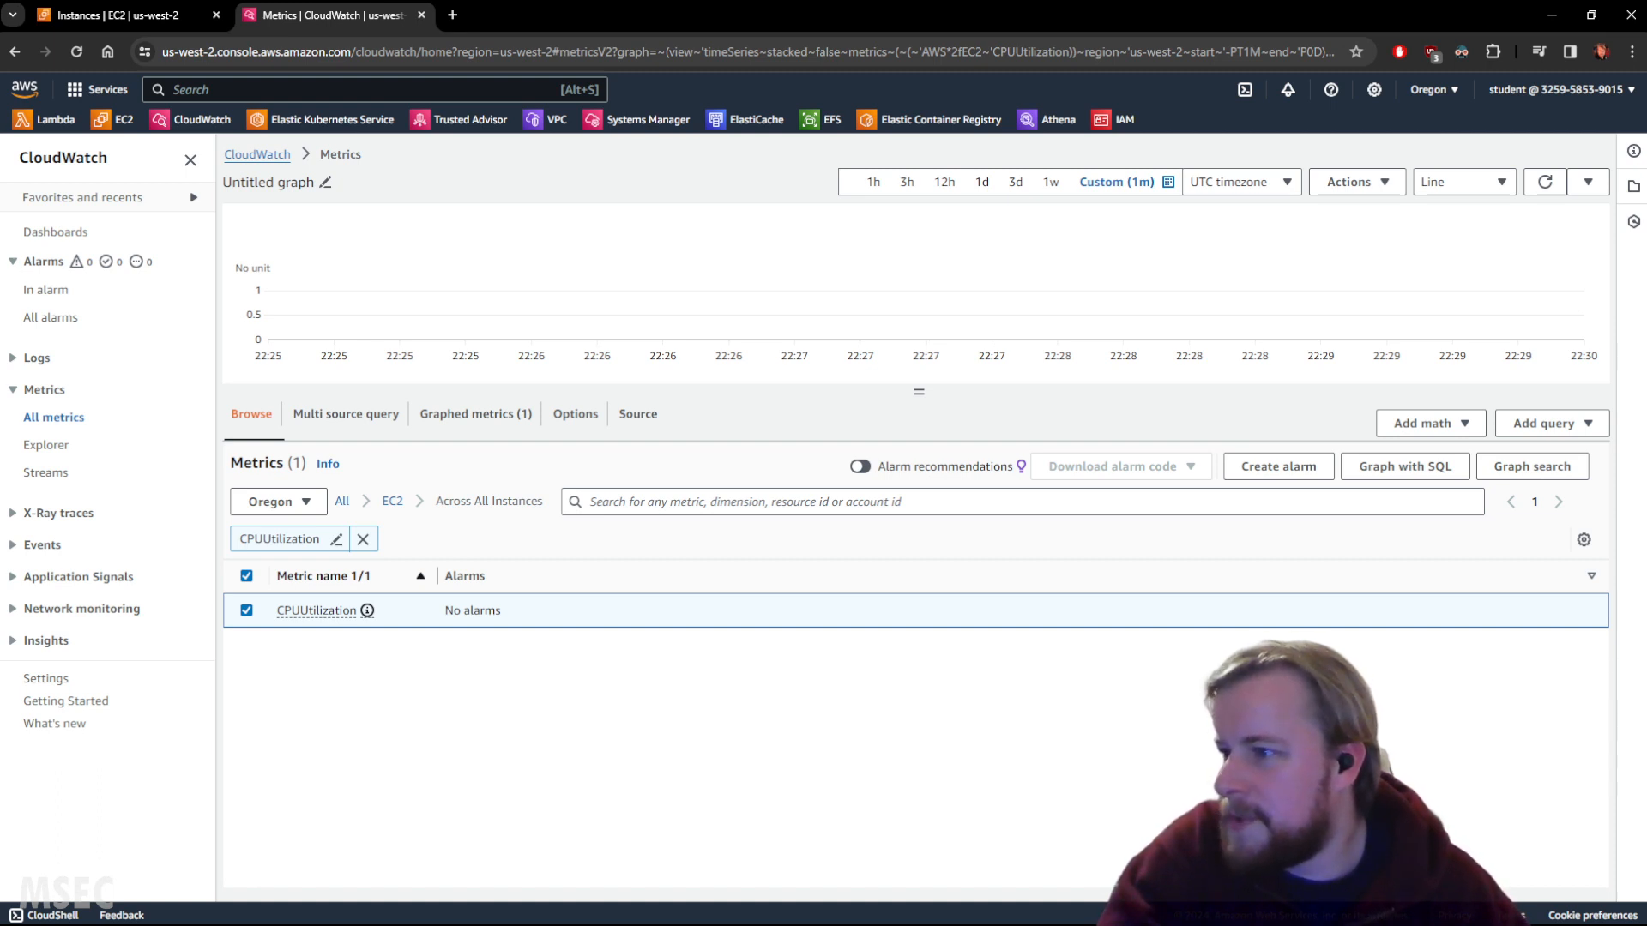
left_click(470, 421)
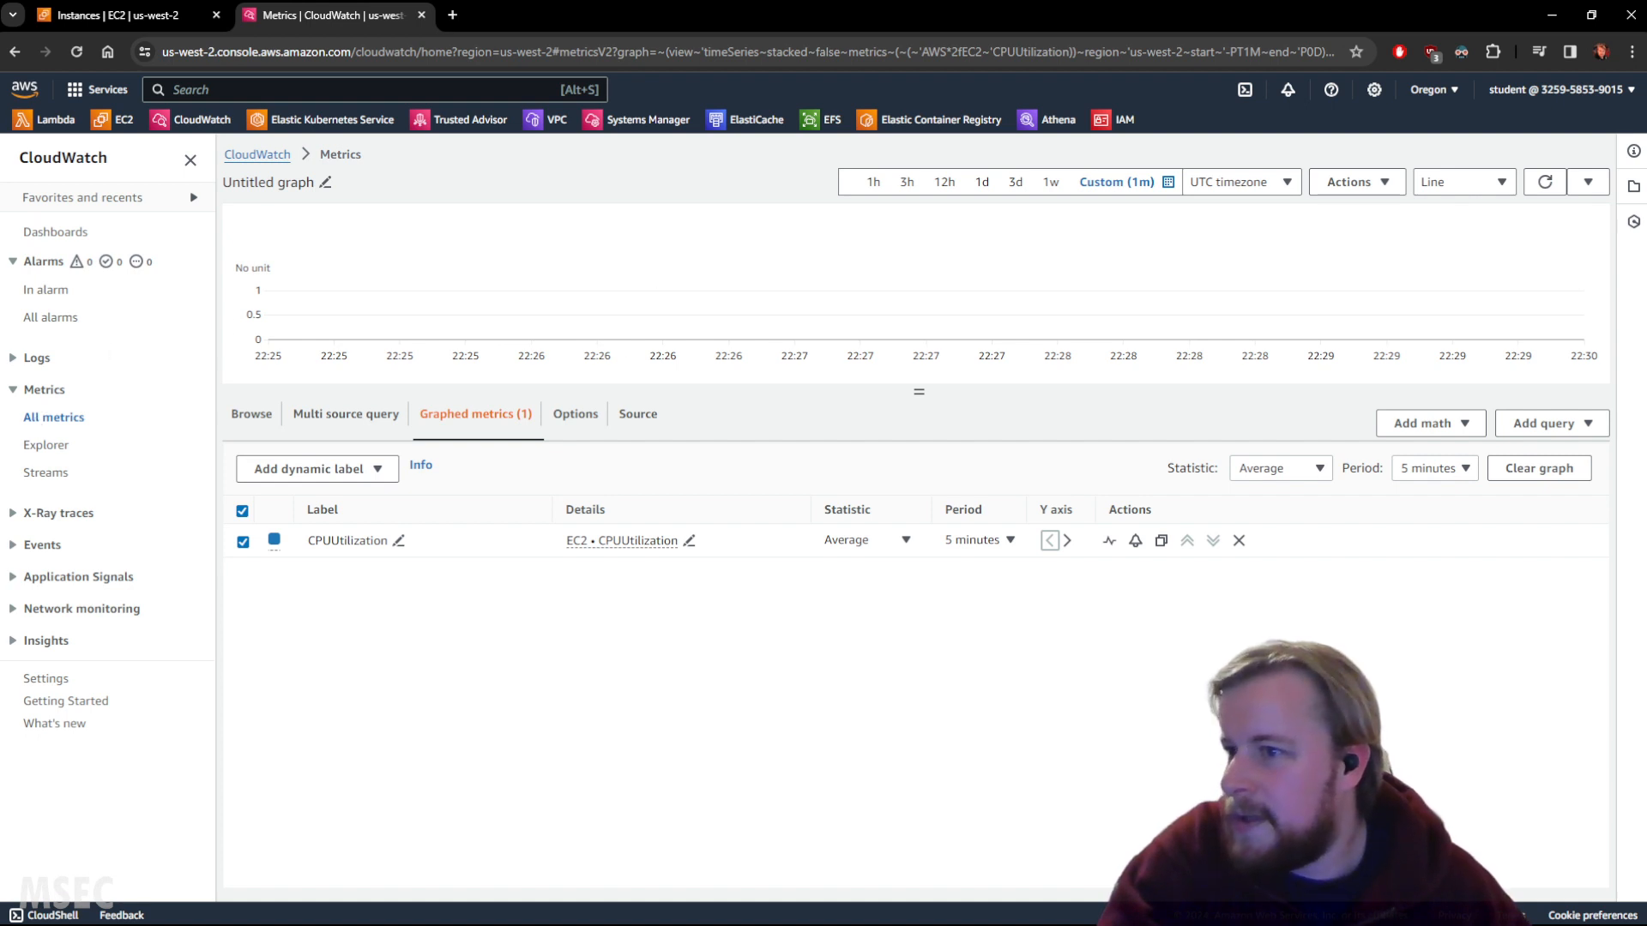
Widen the custom range to 5, then 15 minutes, revealing about 0.275% CPU near 22:30.
left_click(1163, 182)
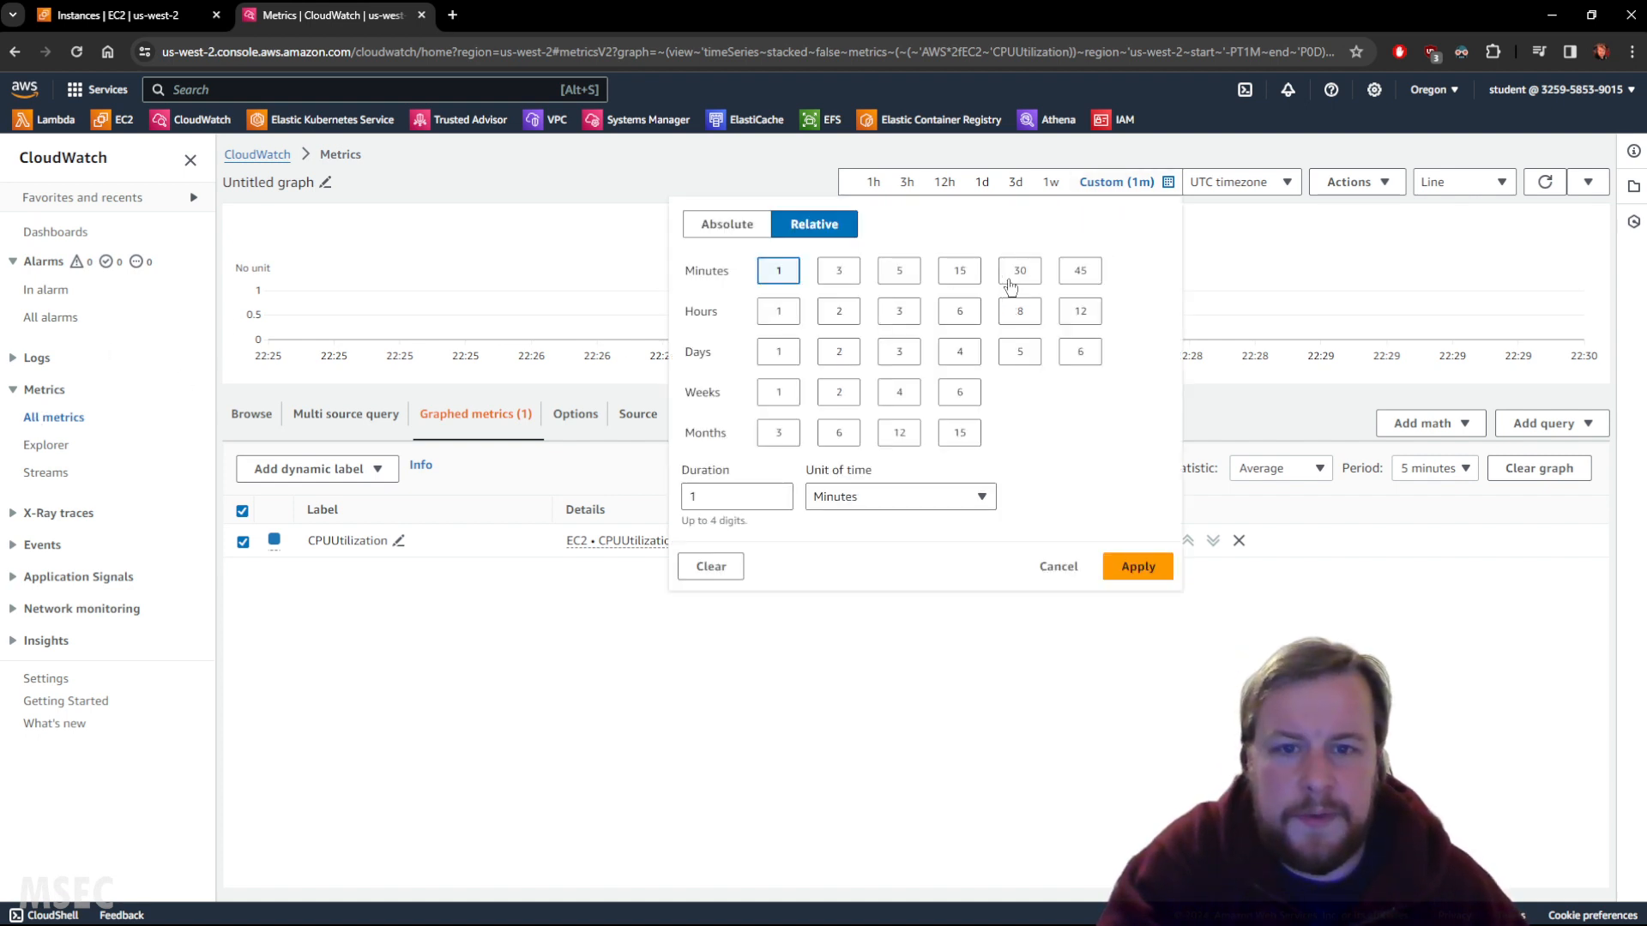
left_click(901, 272)
left_click(1113, 185)
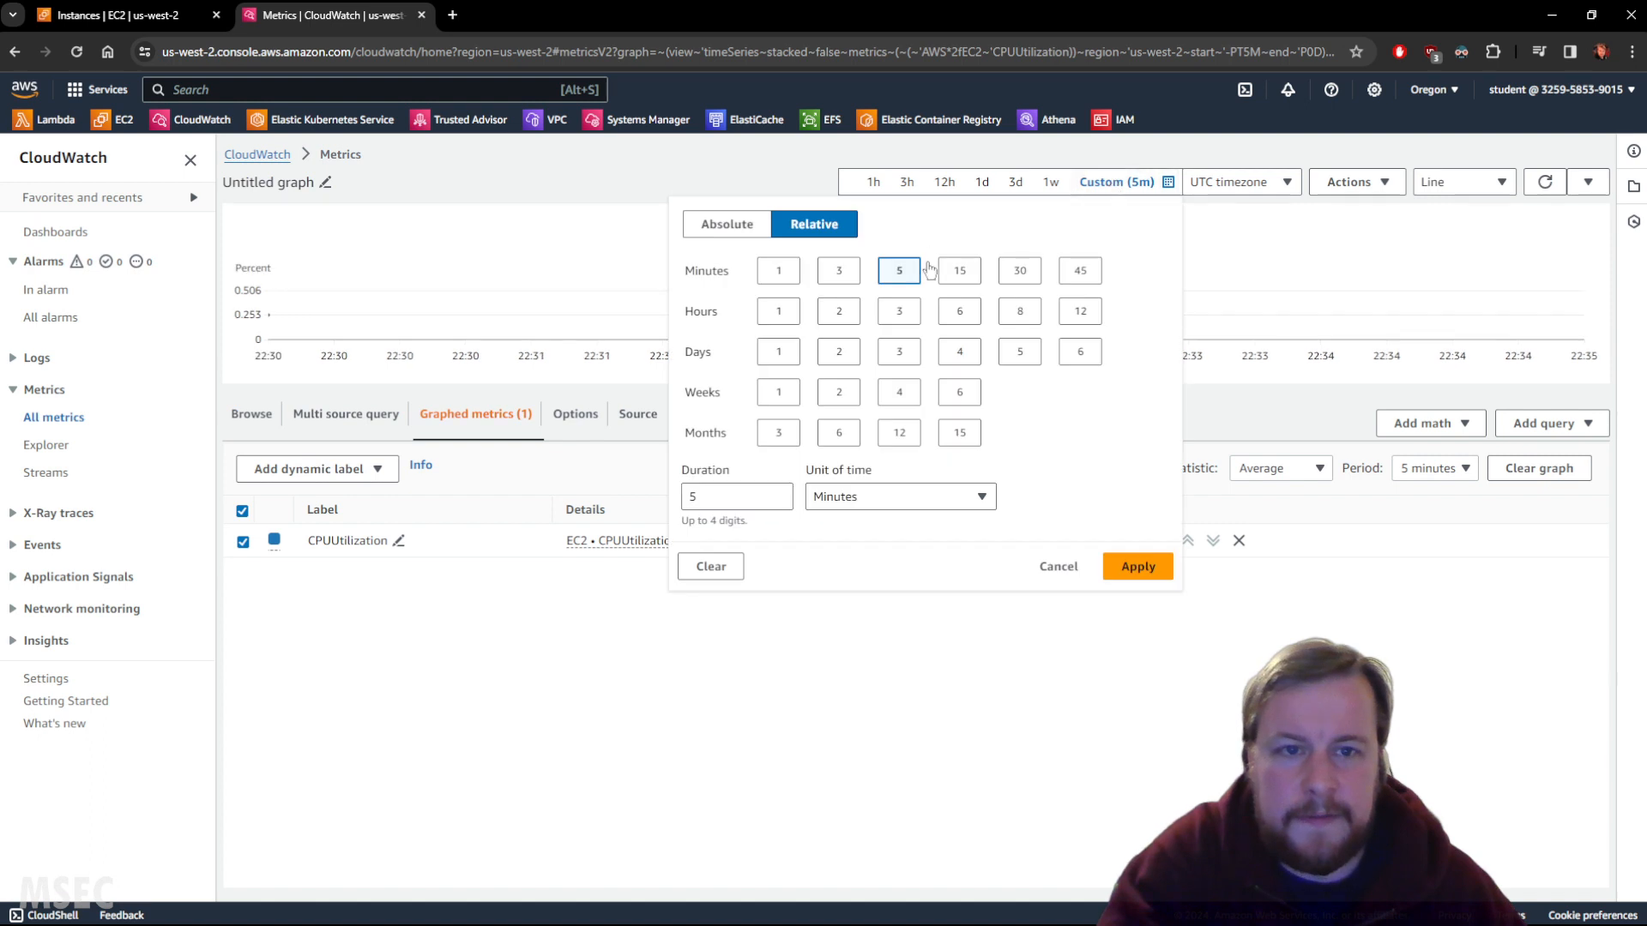
left_click(945, 272)
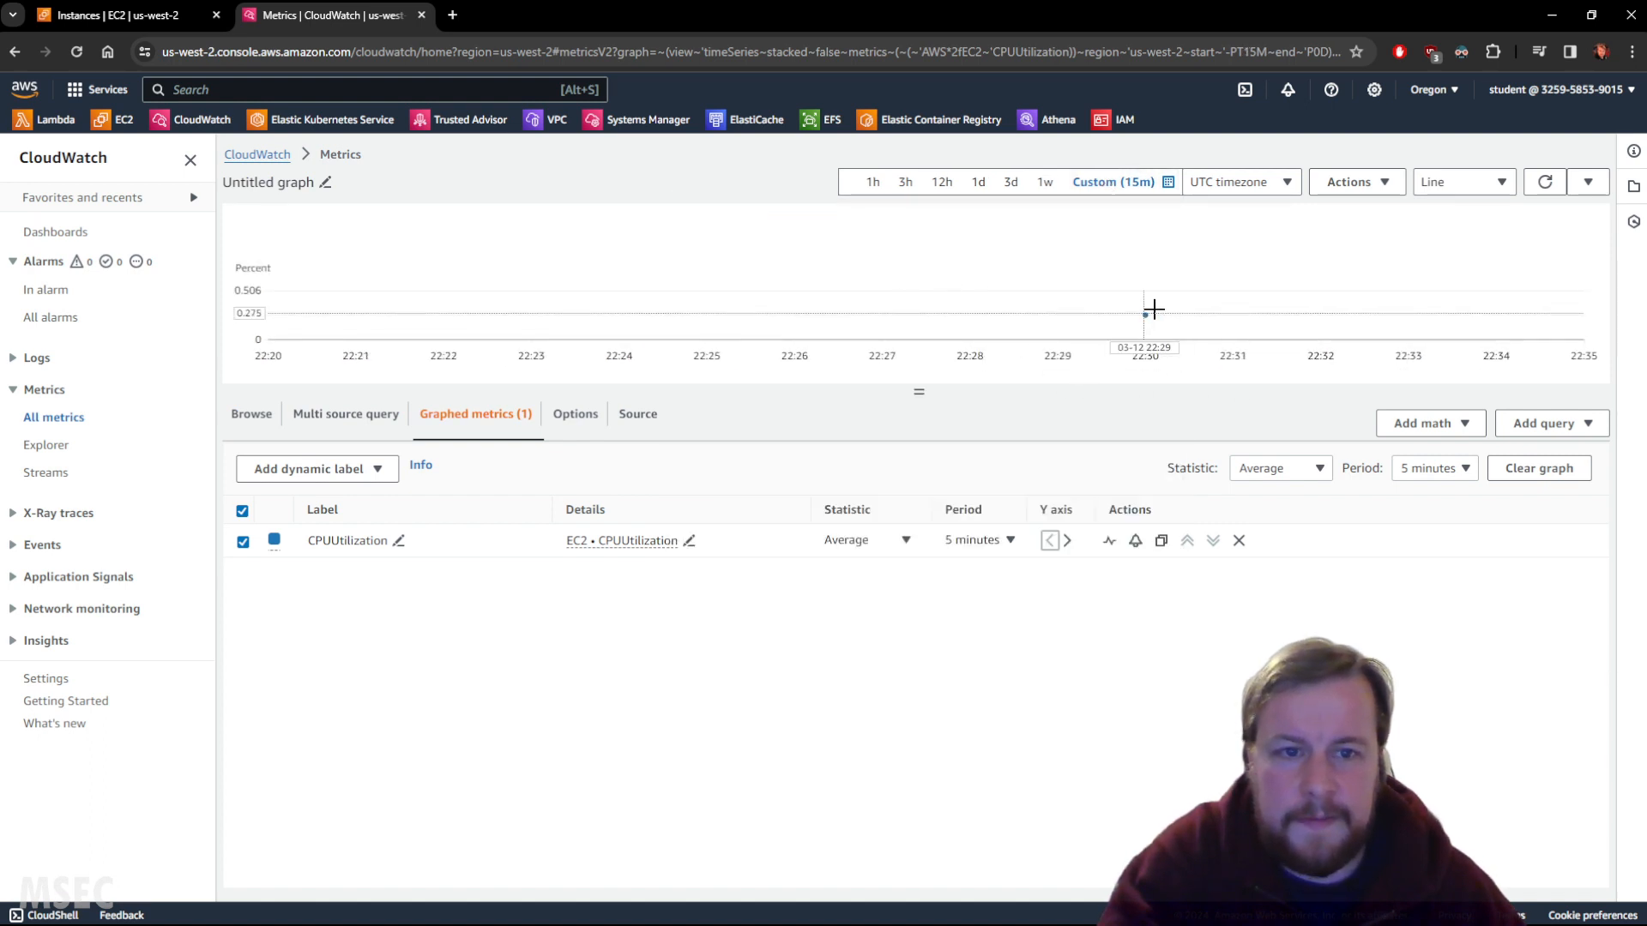
mouse_move(1147, 319)
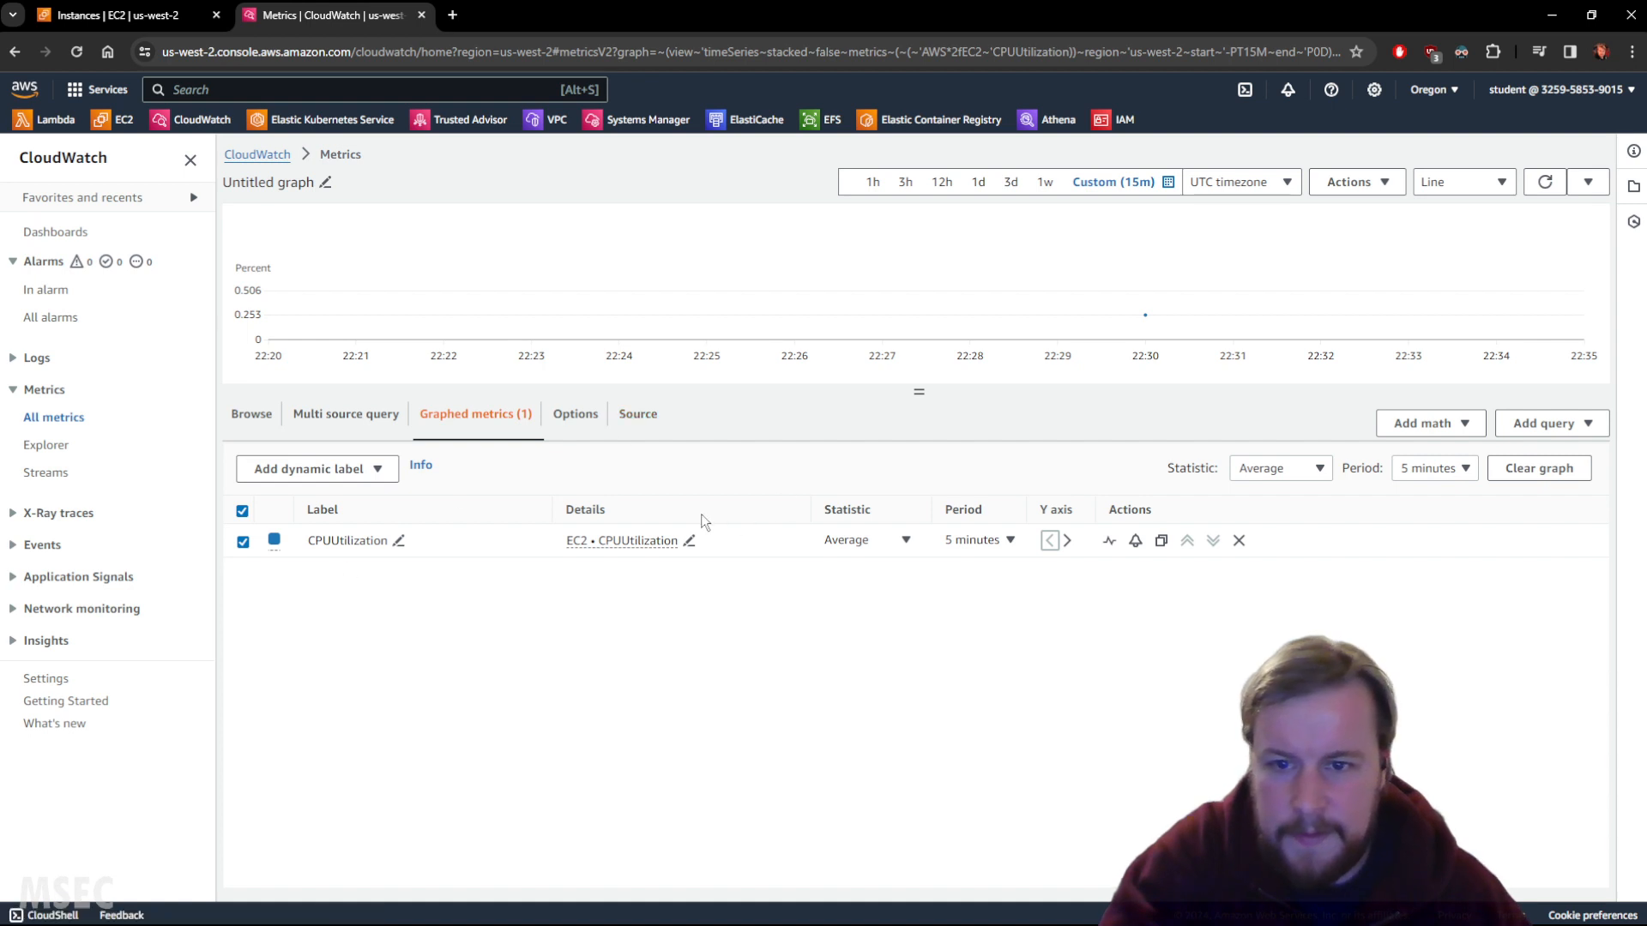
Set the CPUUtilization period to 1 minute and the statistic to Maximum.
left_click(1000, 537)
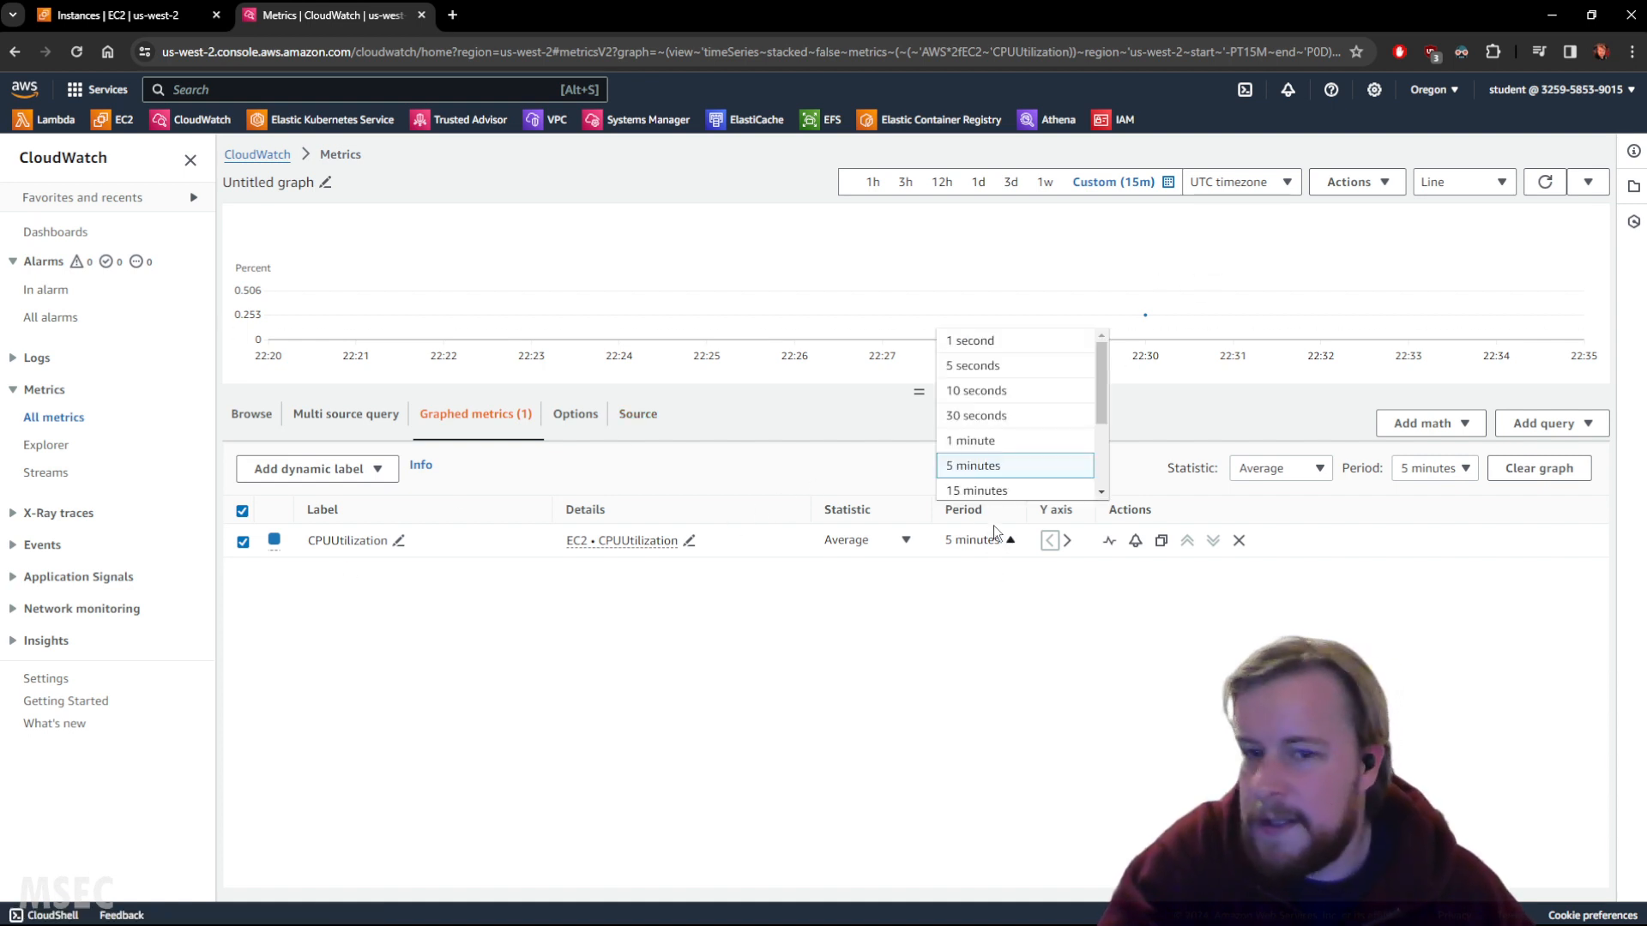
left_click(975, 440)
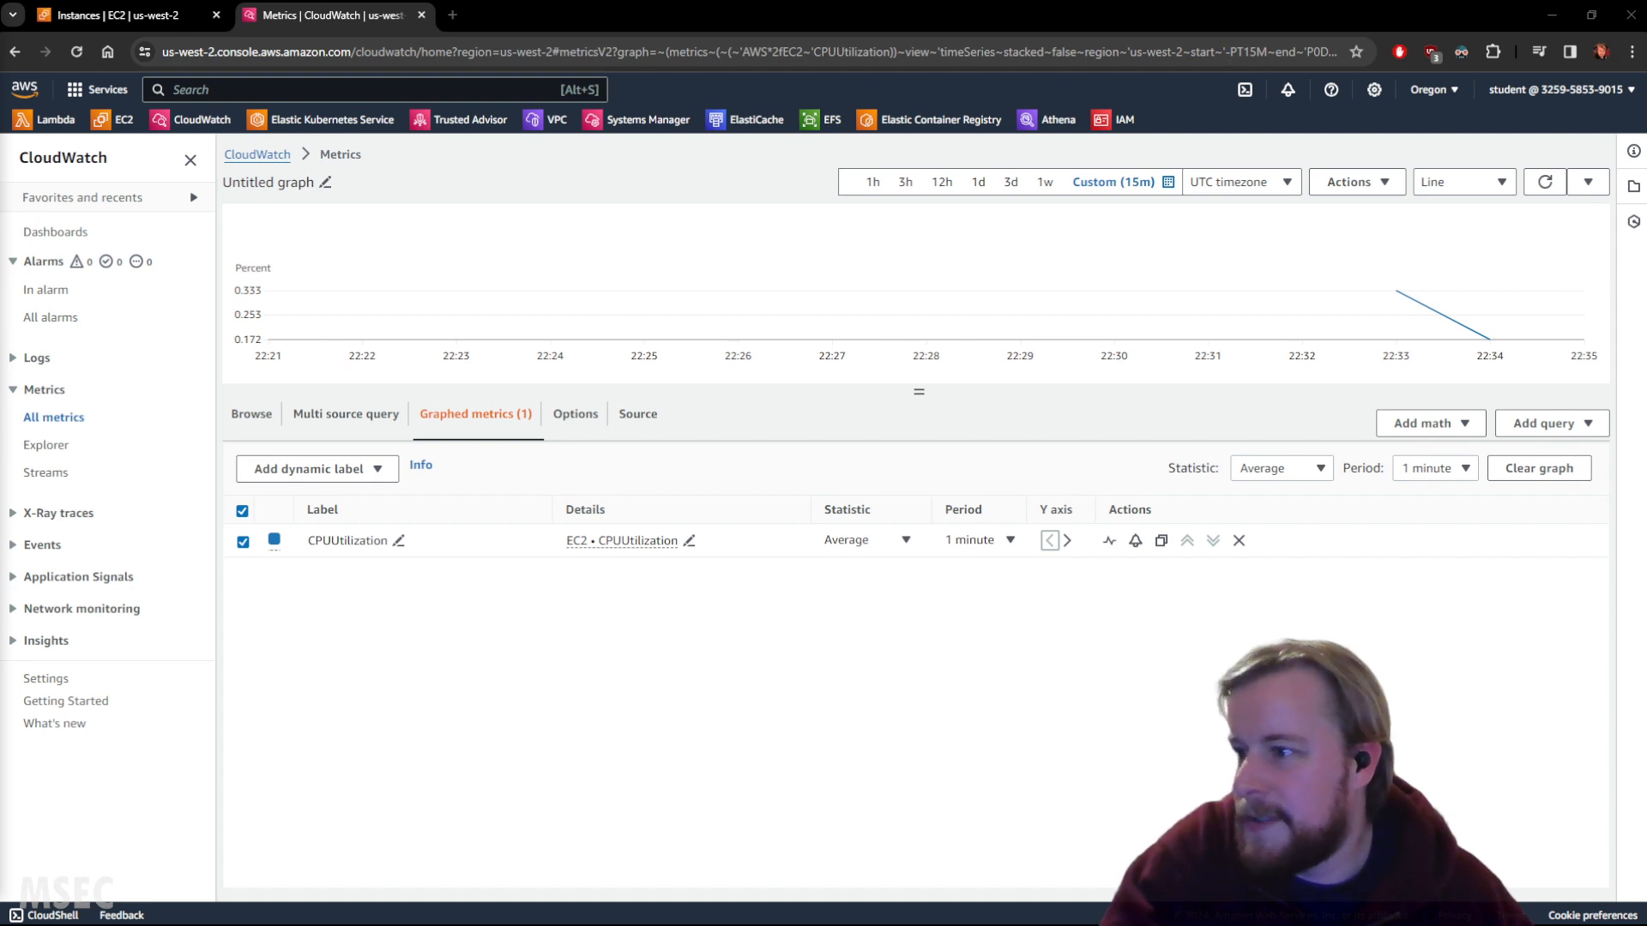
left_click(1316, 470)
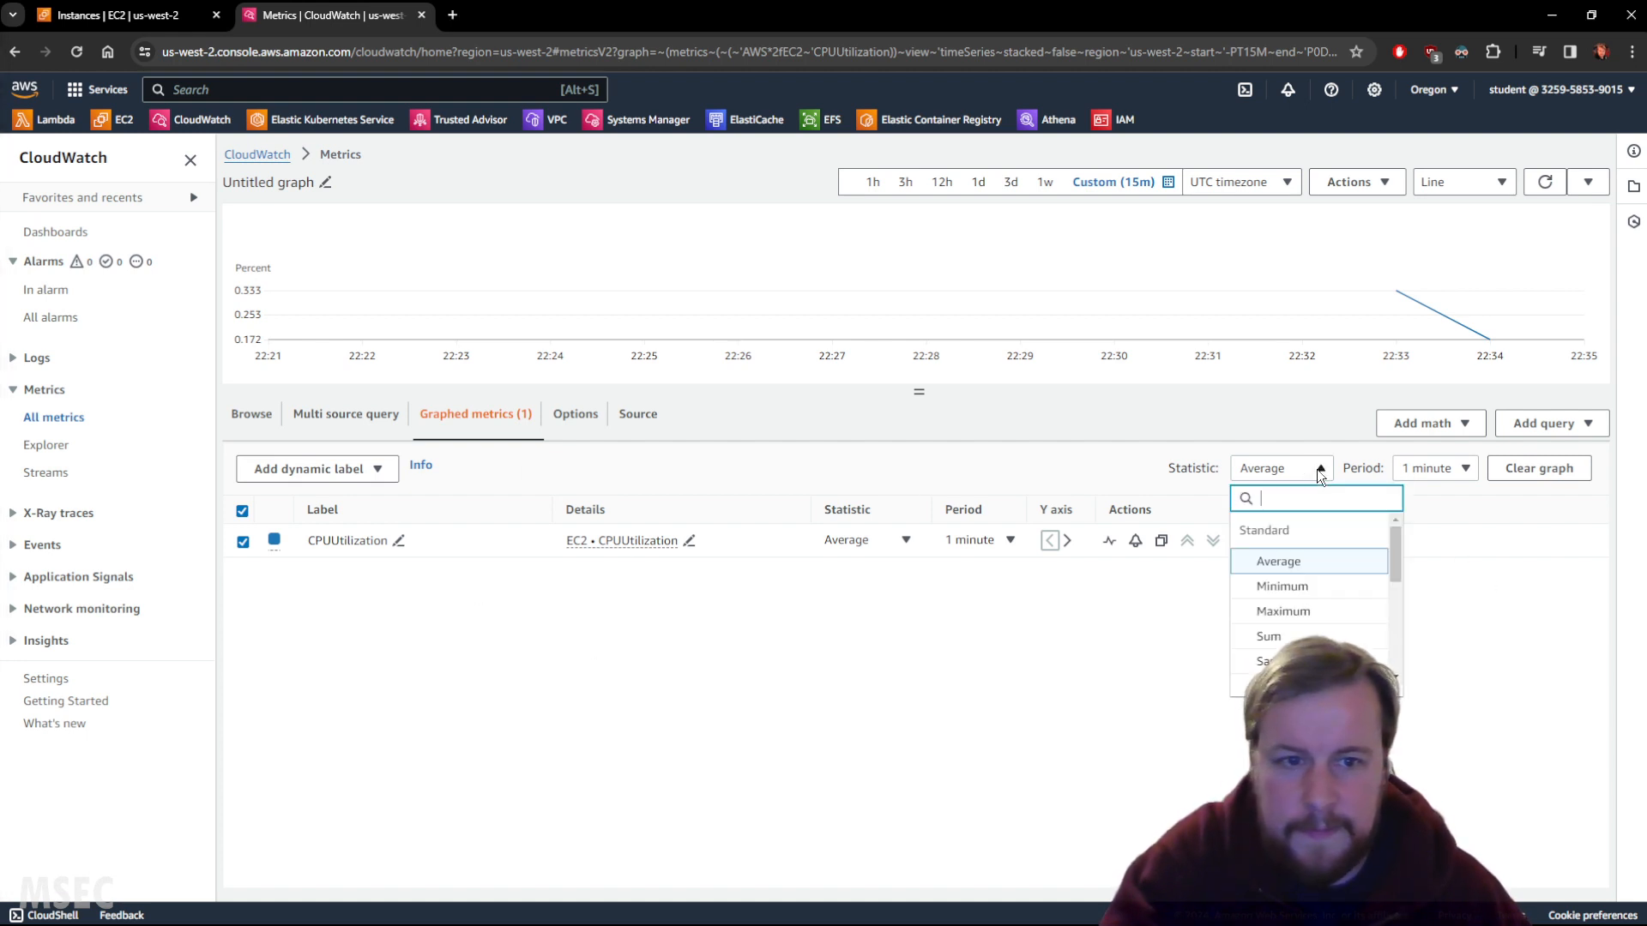
left_click(1298, 614)
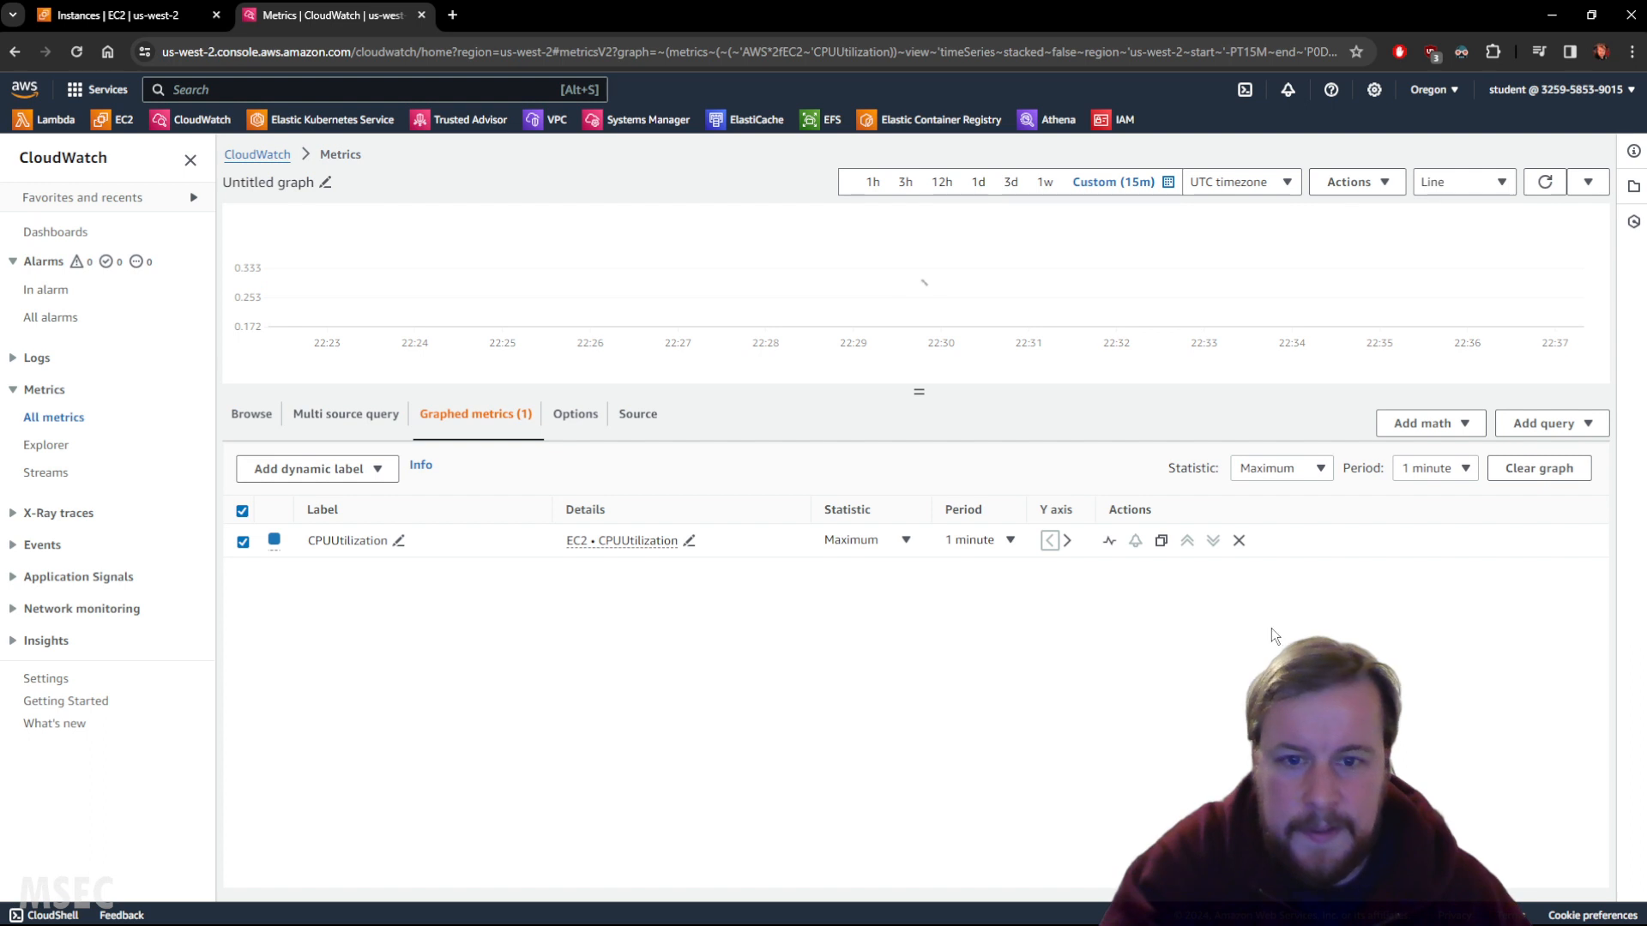
Try Minimum, Sum and Average statistics, settle back on Maximum, and refresh the graph.
left_click(1293, 469)
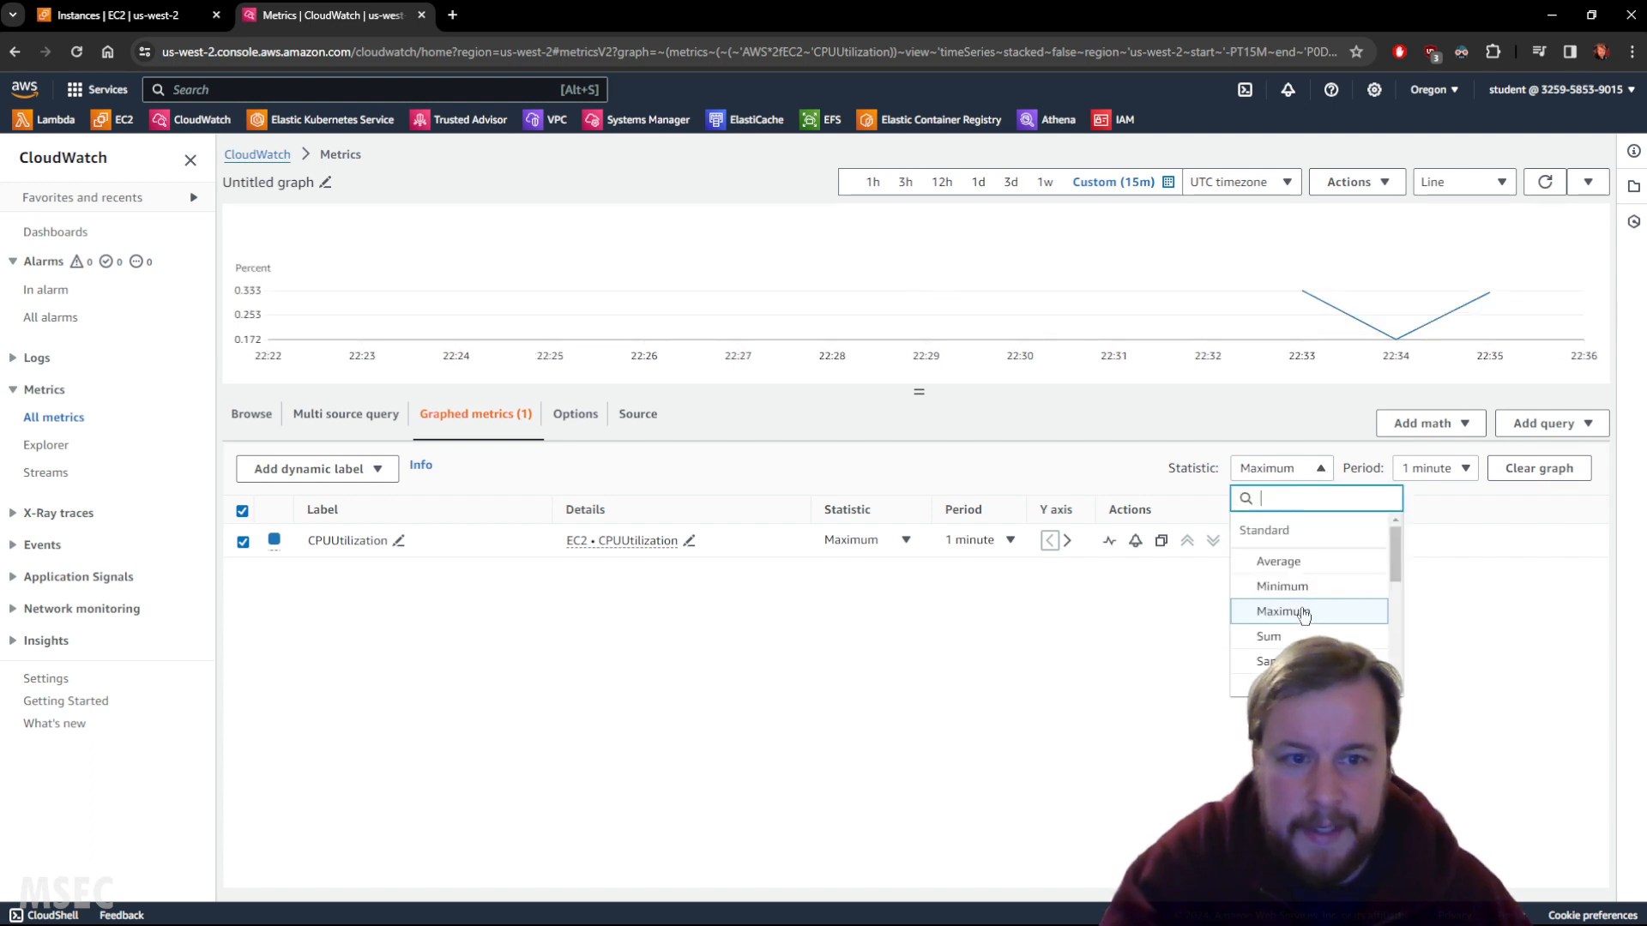
left_click(1309, 589)
left_click(1283, 468)
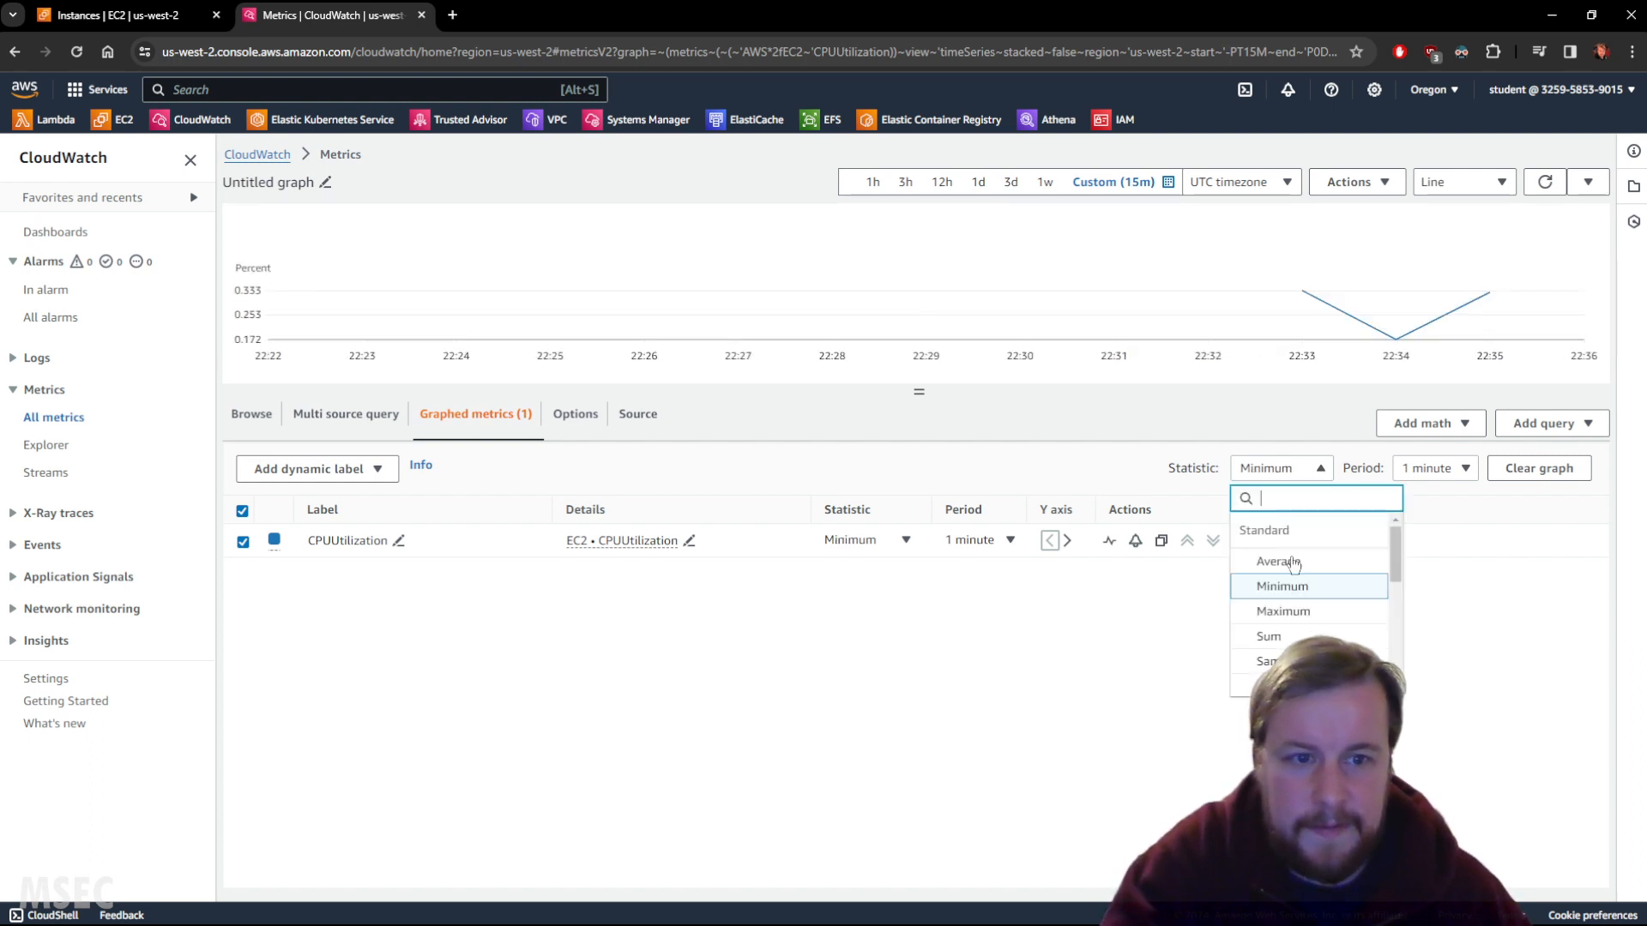
left_click(1279, 638)
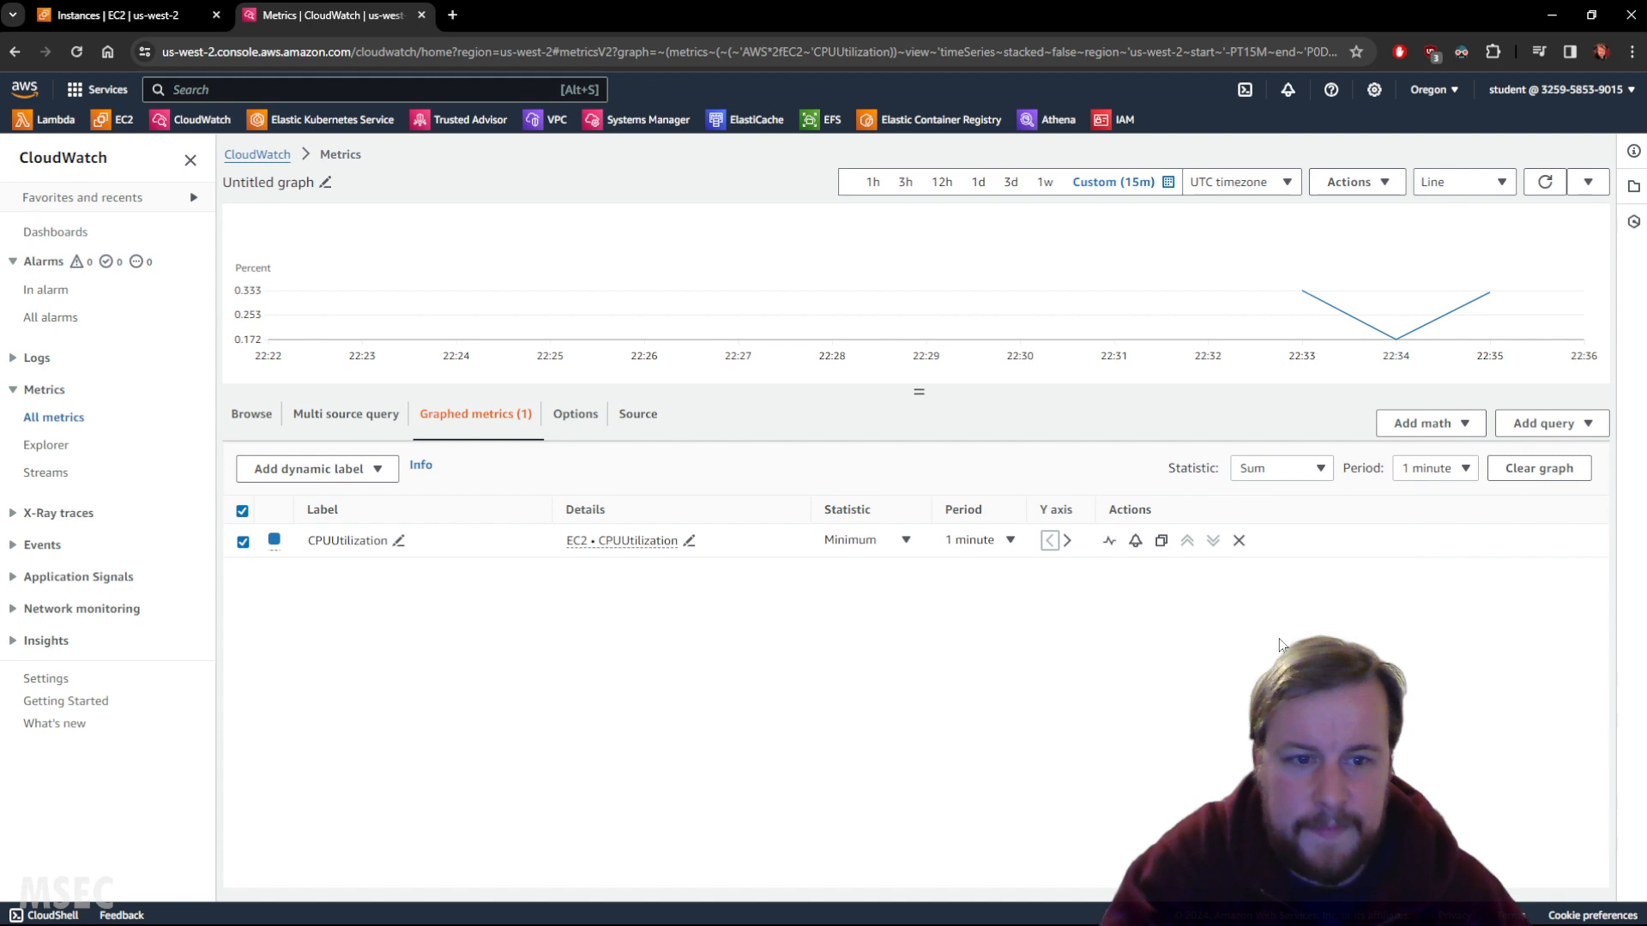
left_click(1295, 472)
left_click(1278, 560)
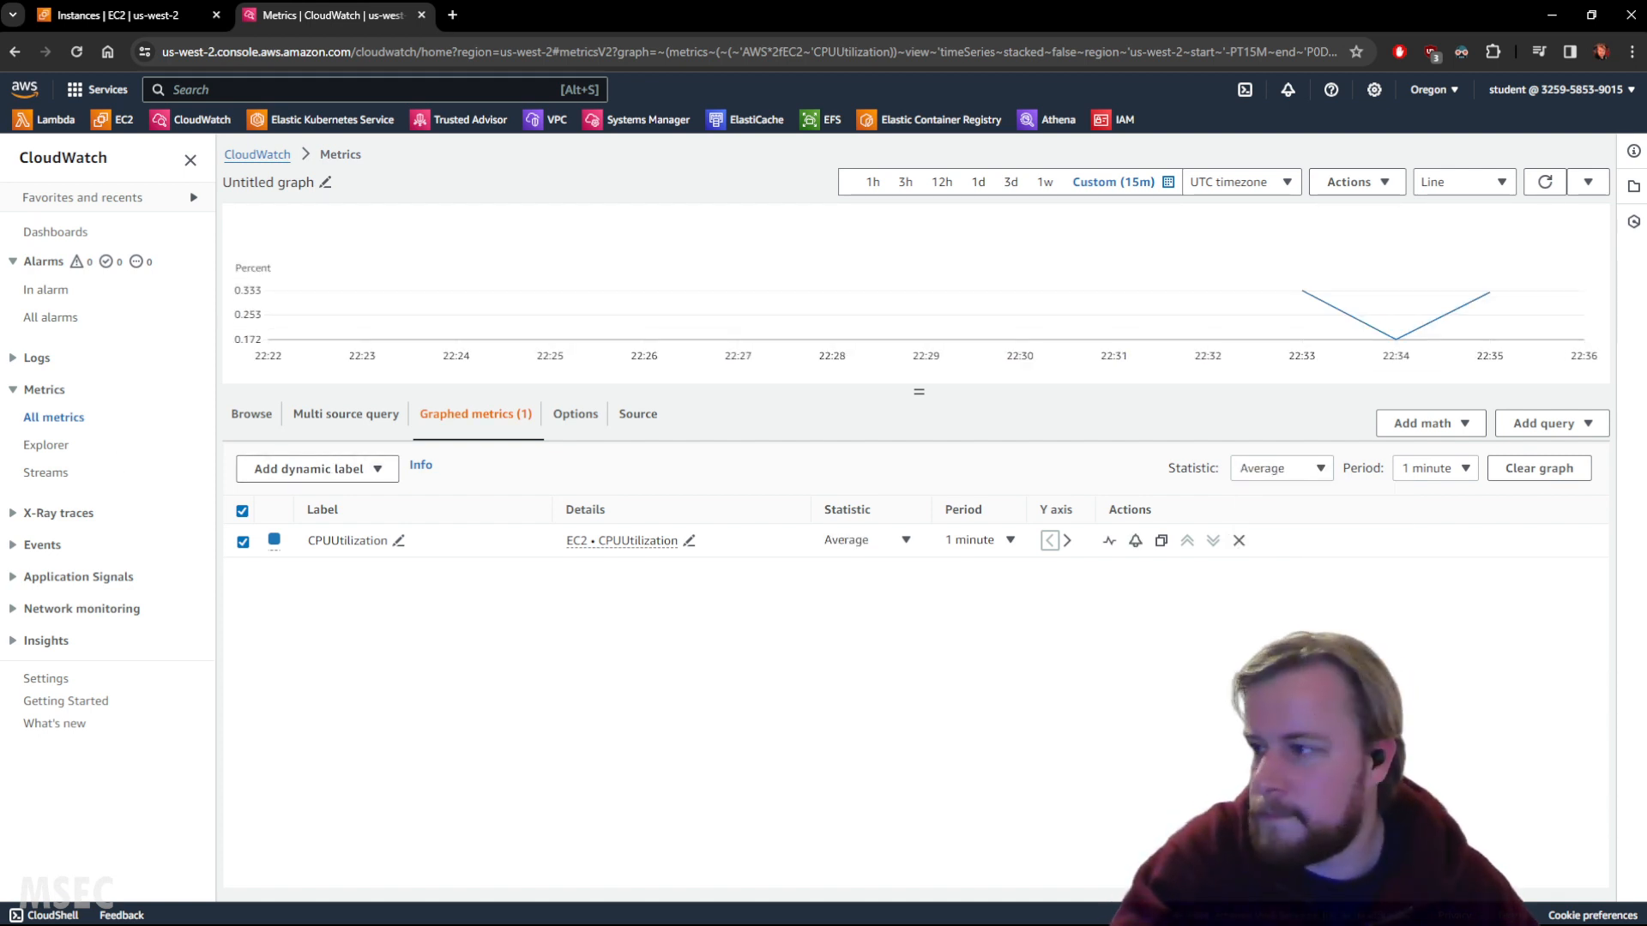
left_click(1280, 468)
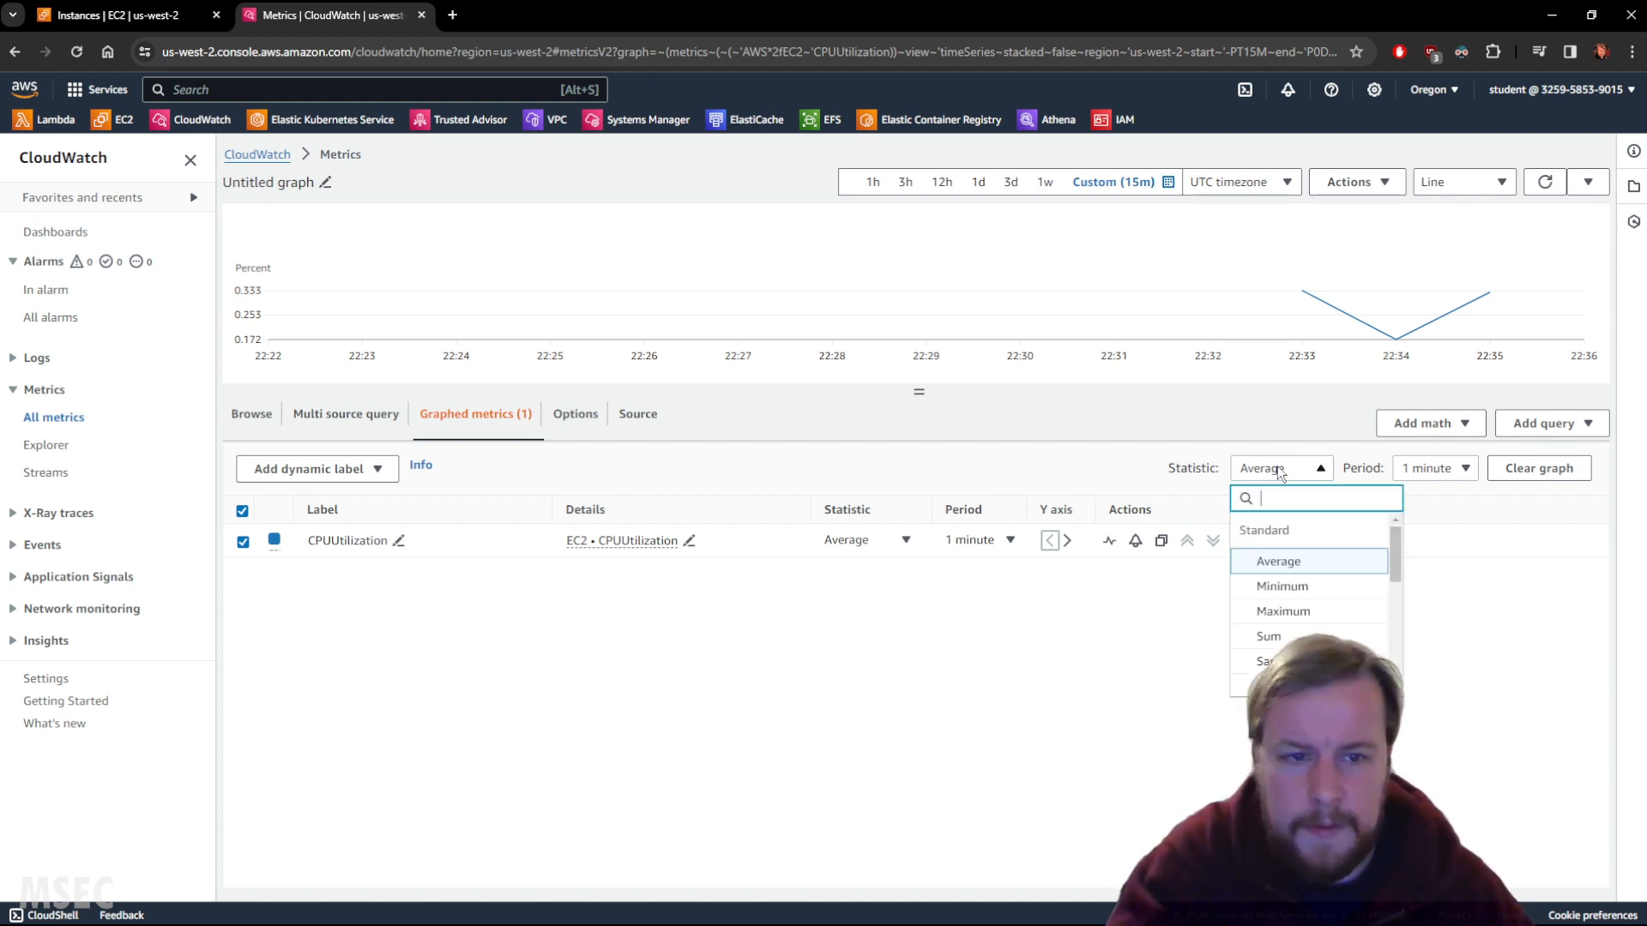
left_click(1287, 612)
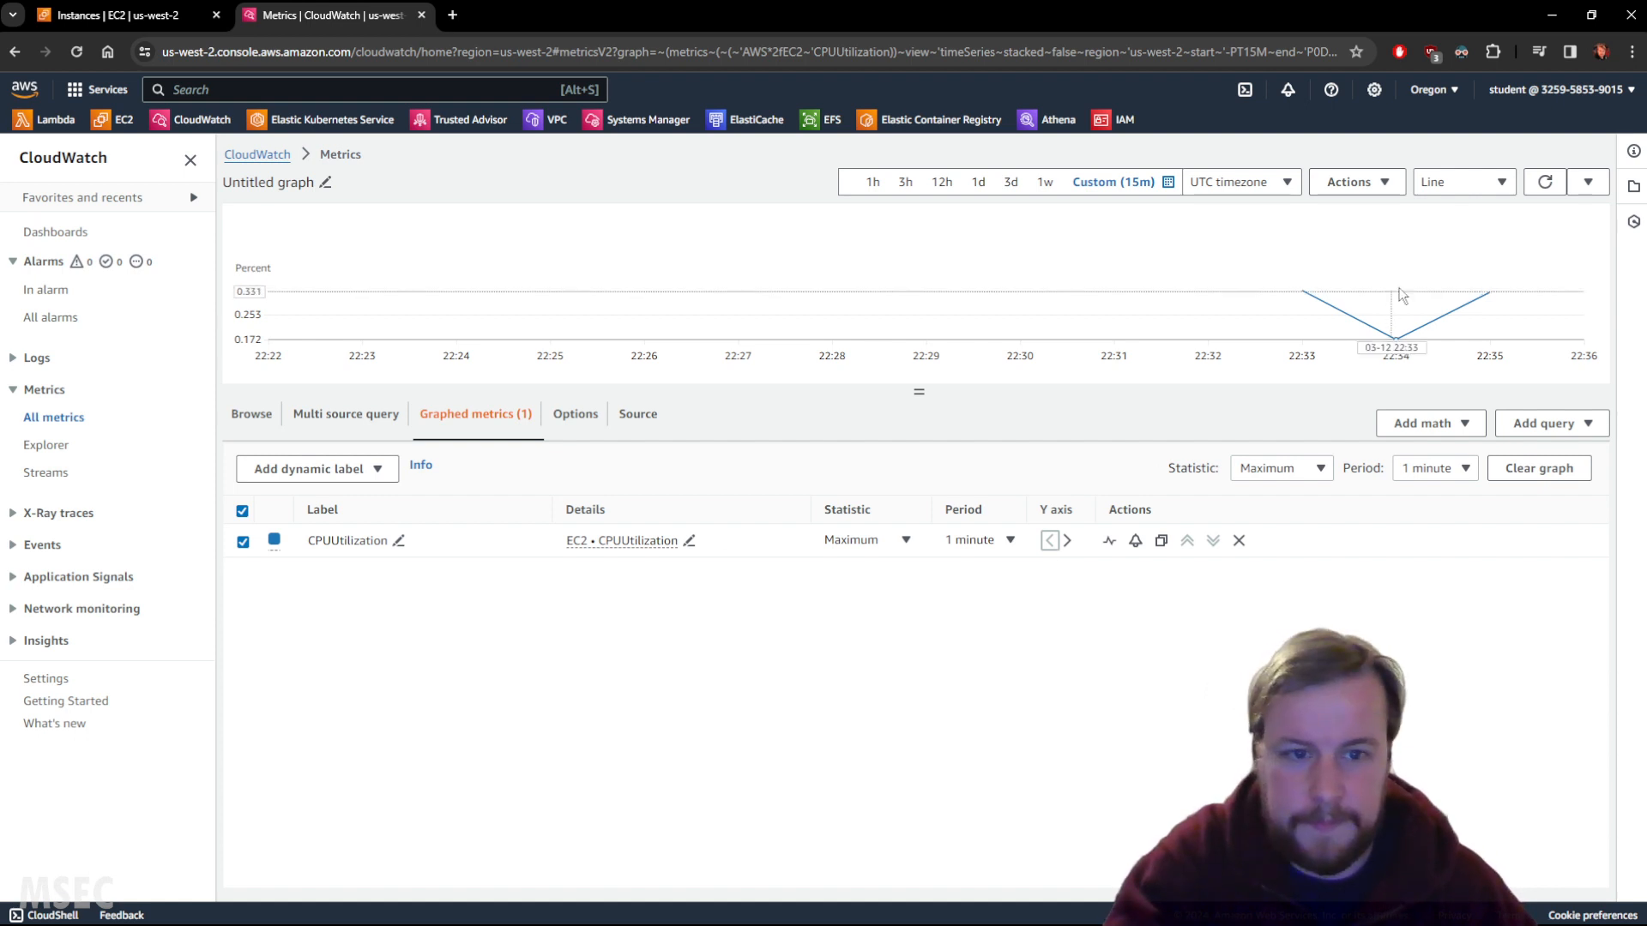
left_click(1544, 187)
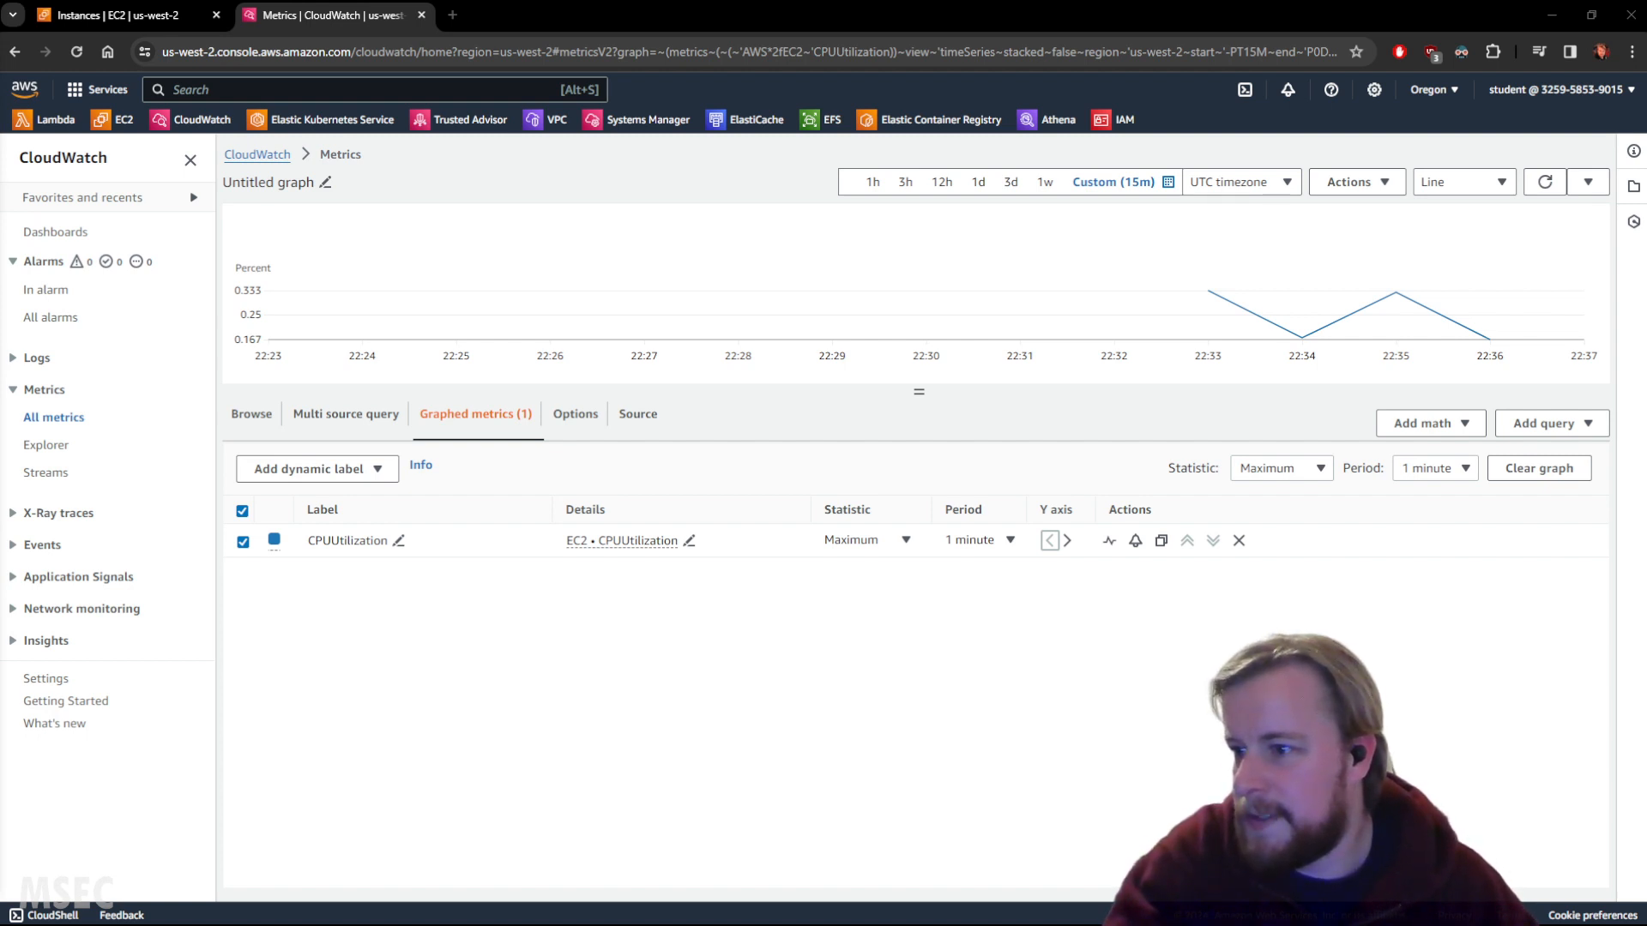
Run the Cloud Academy lab check until Created EC2 Instances passes, then move the popup aside.
left_click_drag(1, 324, 444, 324)
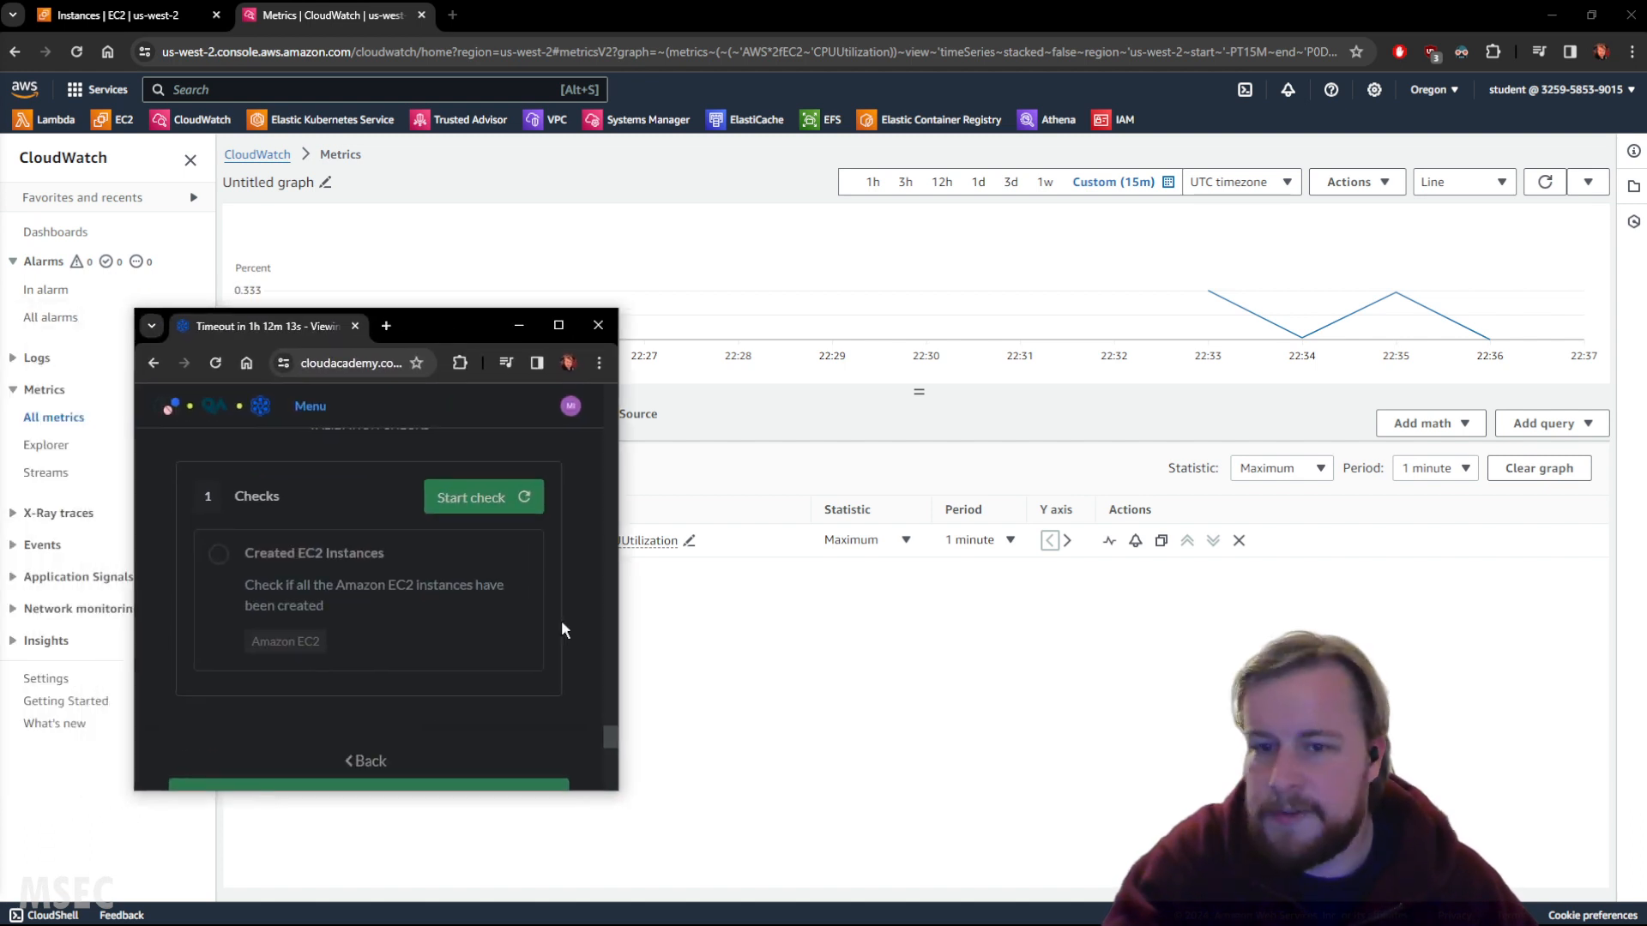
left_click(487, 504)
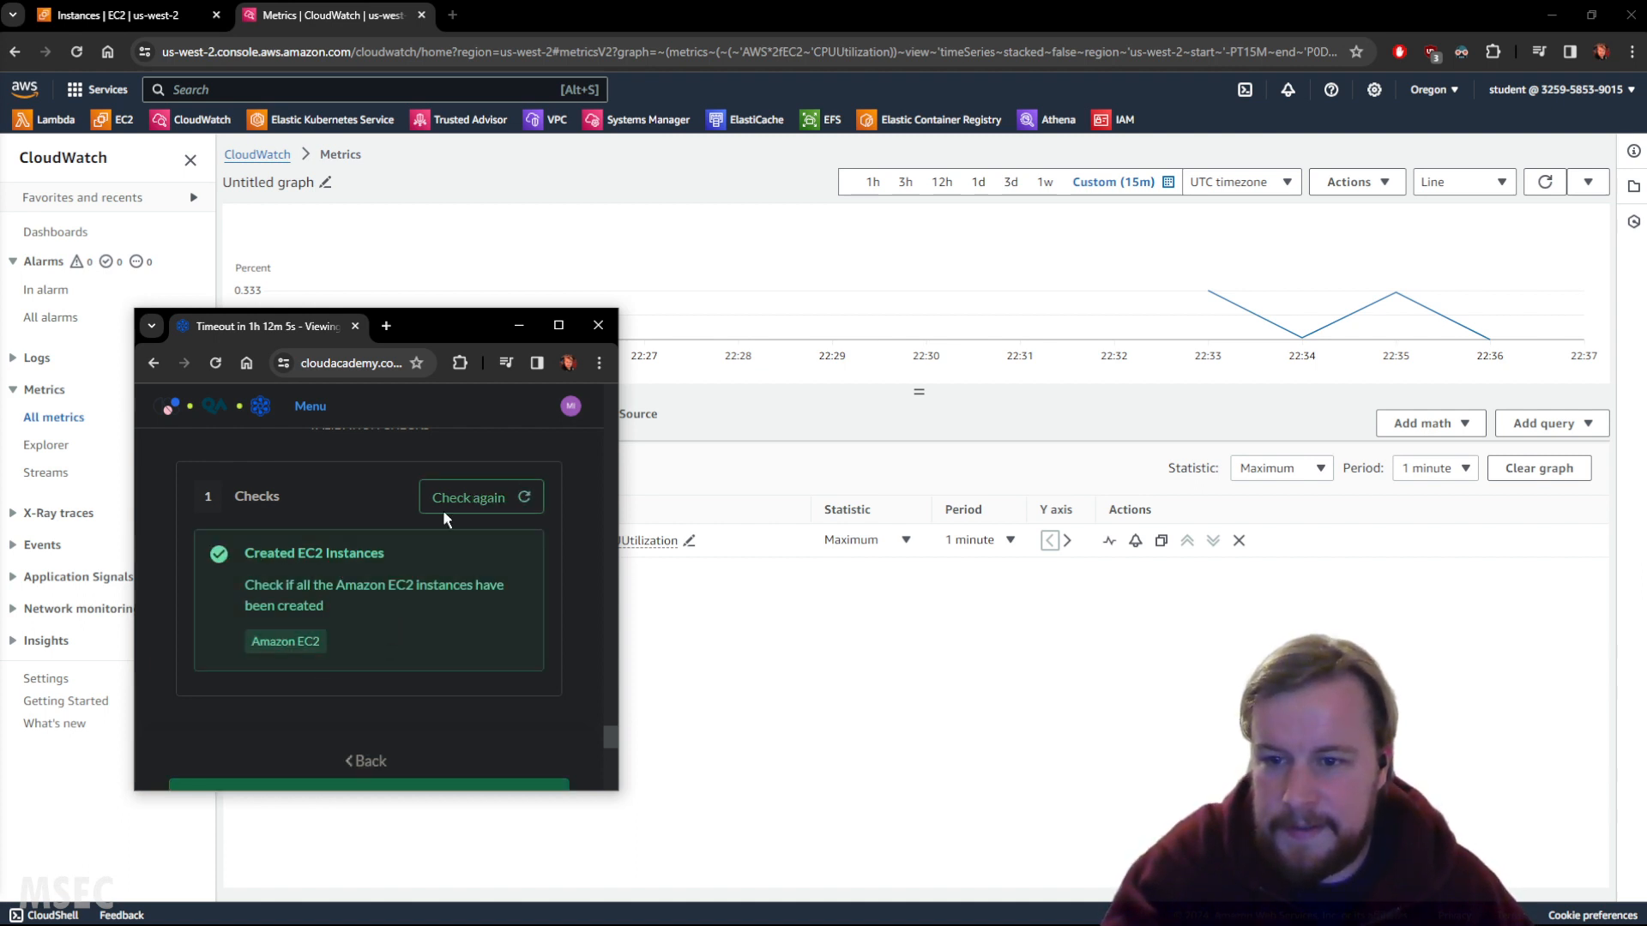
left_click_drag(295, 327, 0, 337)
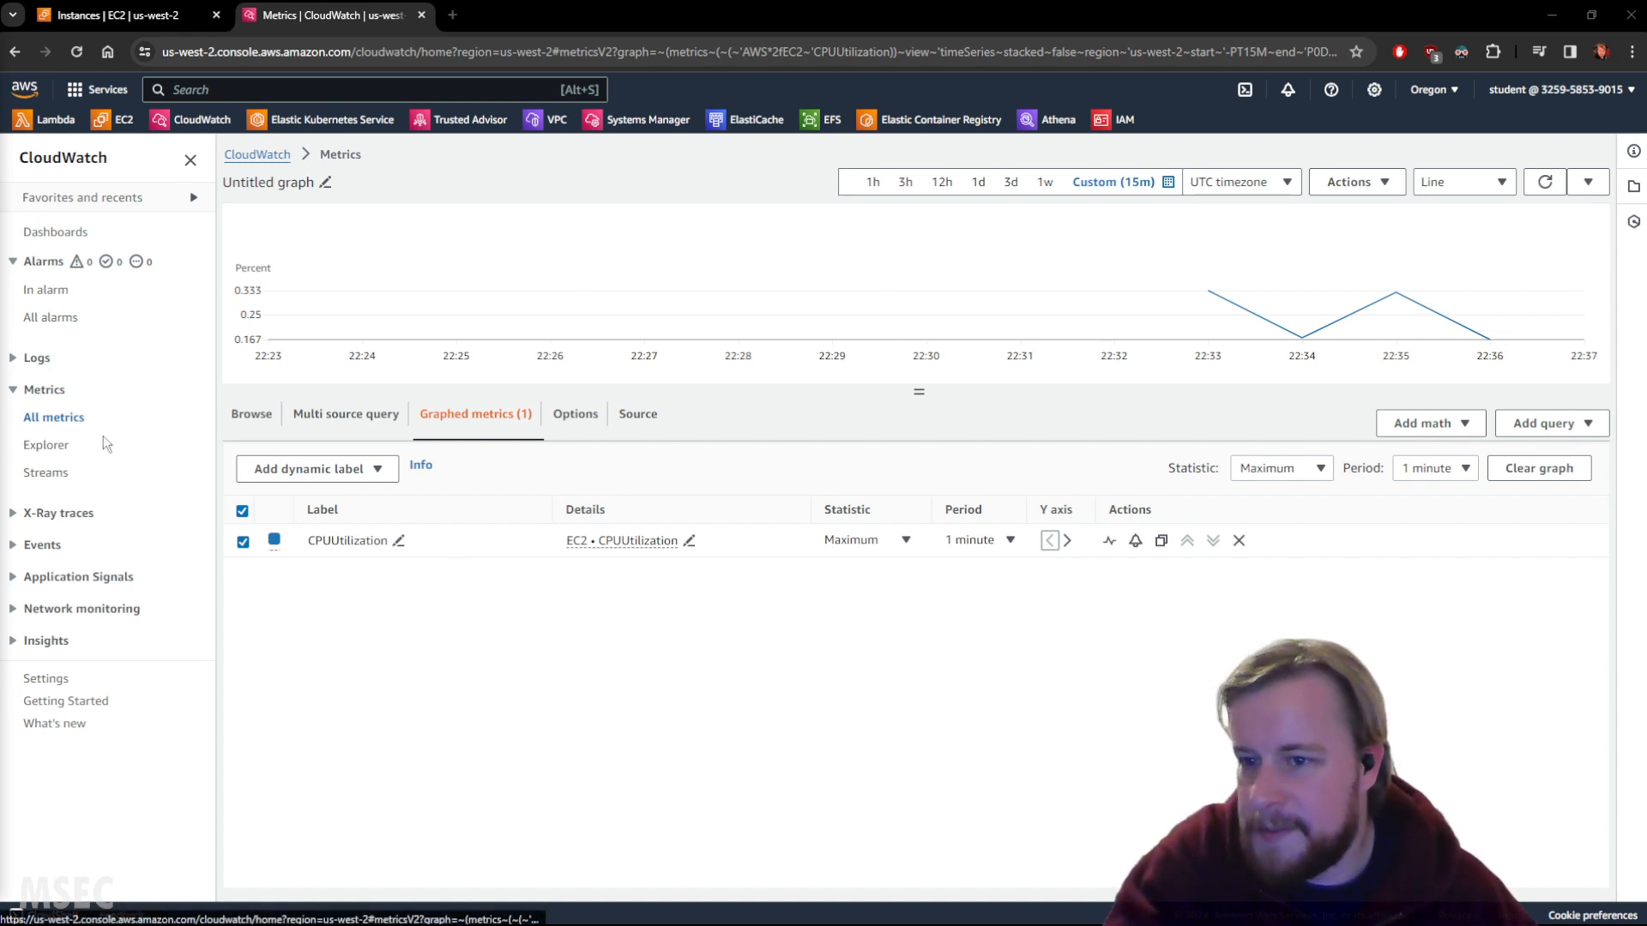
Refresh the empty All alarms list and launch the Create alarm wizard.
left_click(47, 319)
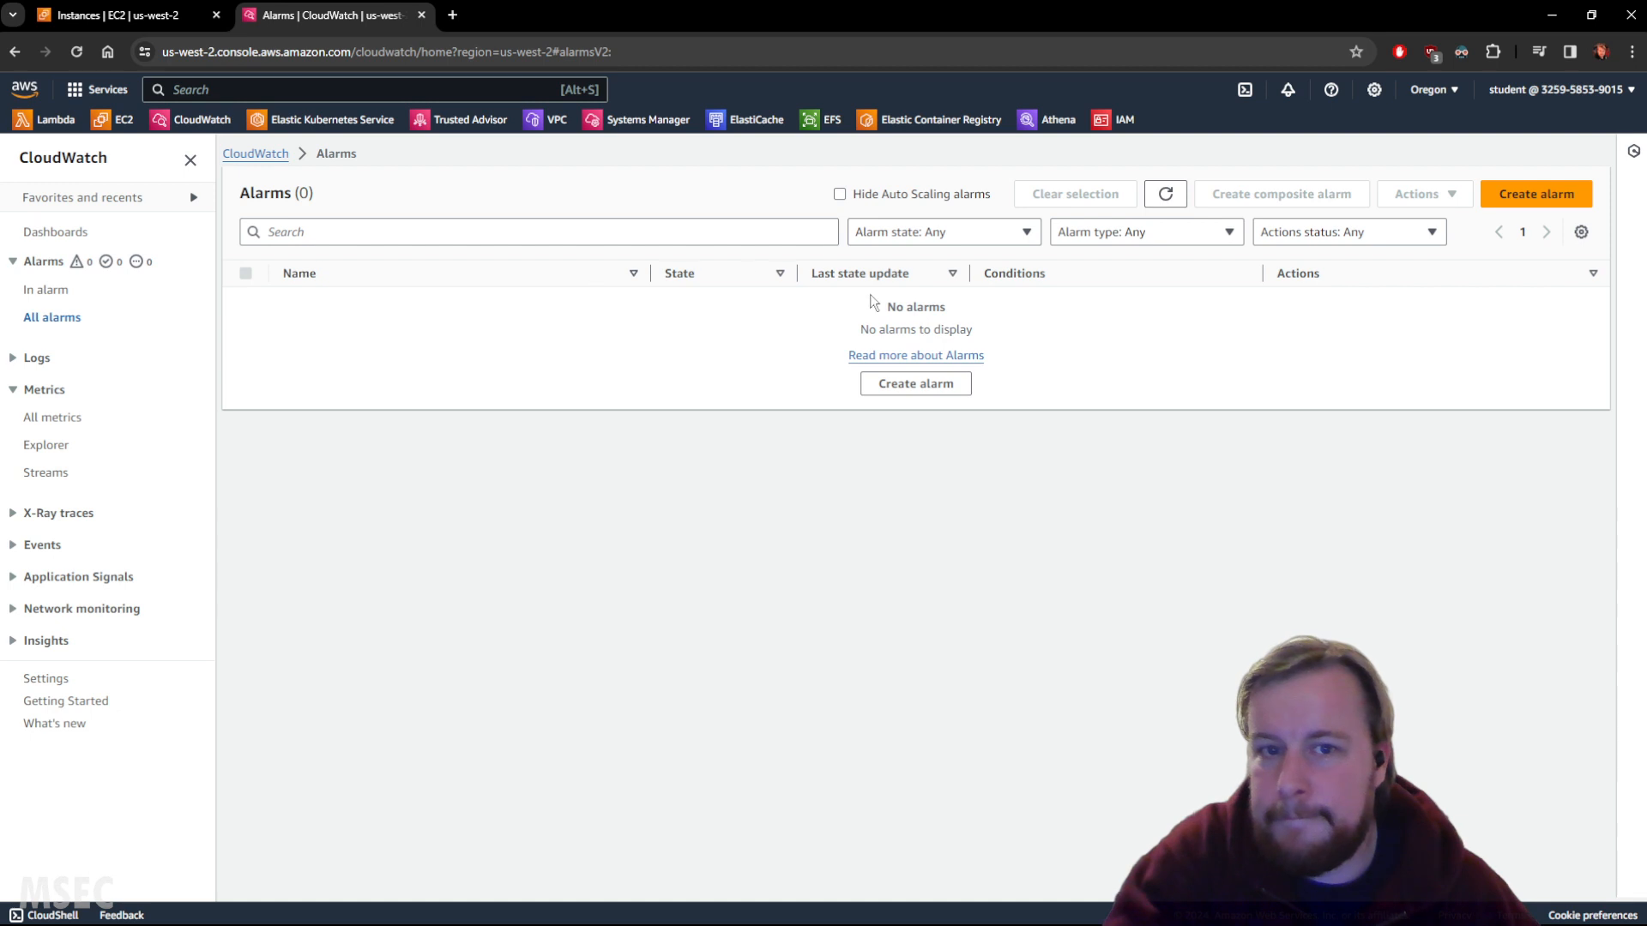
left_click(1164, 196)
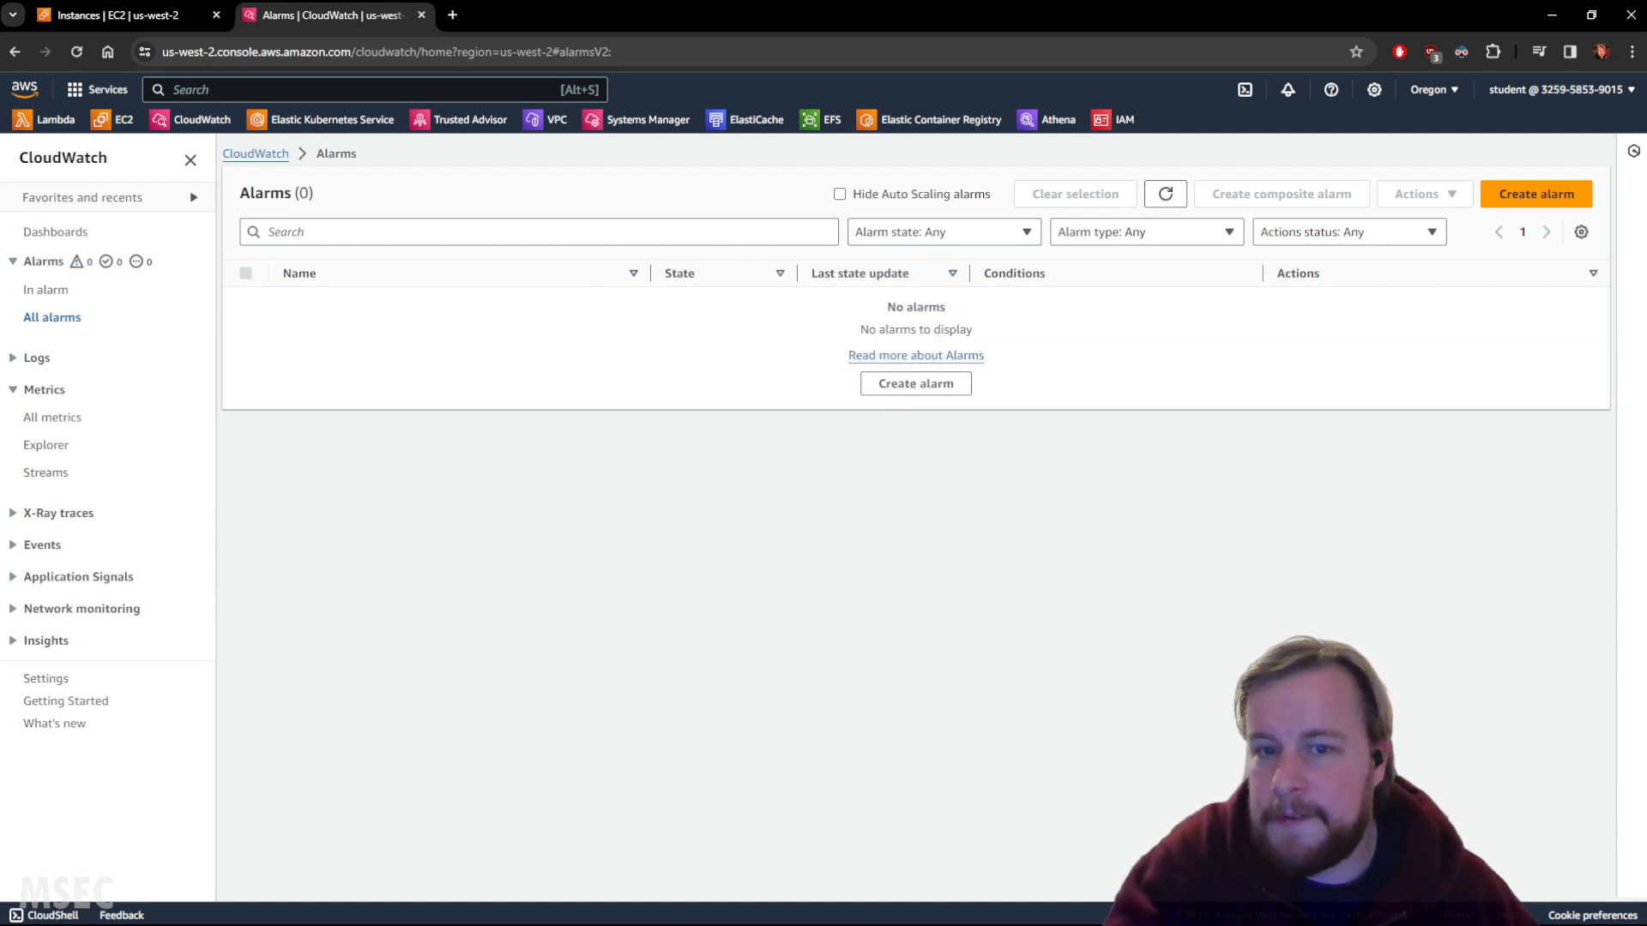
left_click(943, 388)
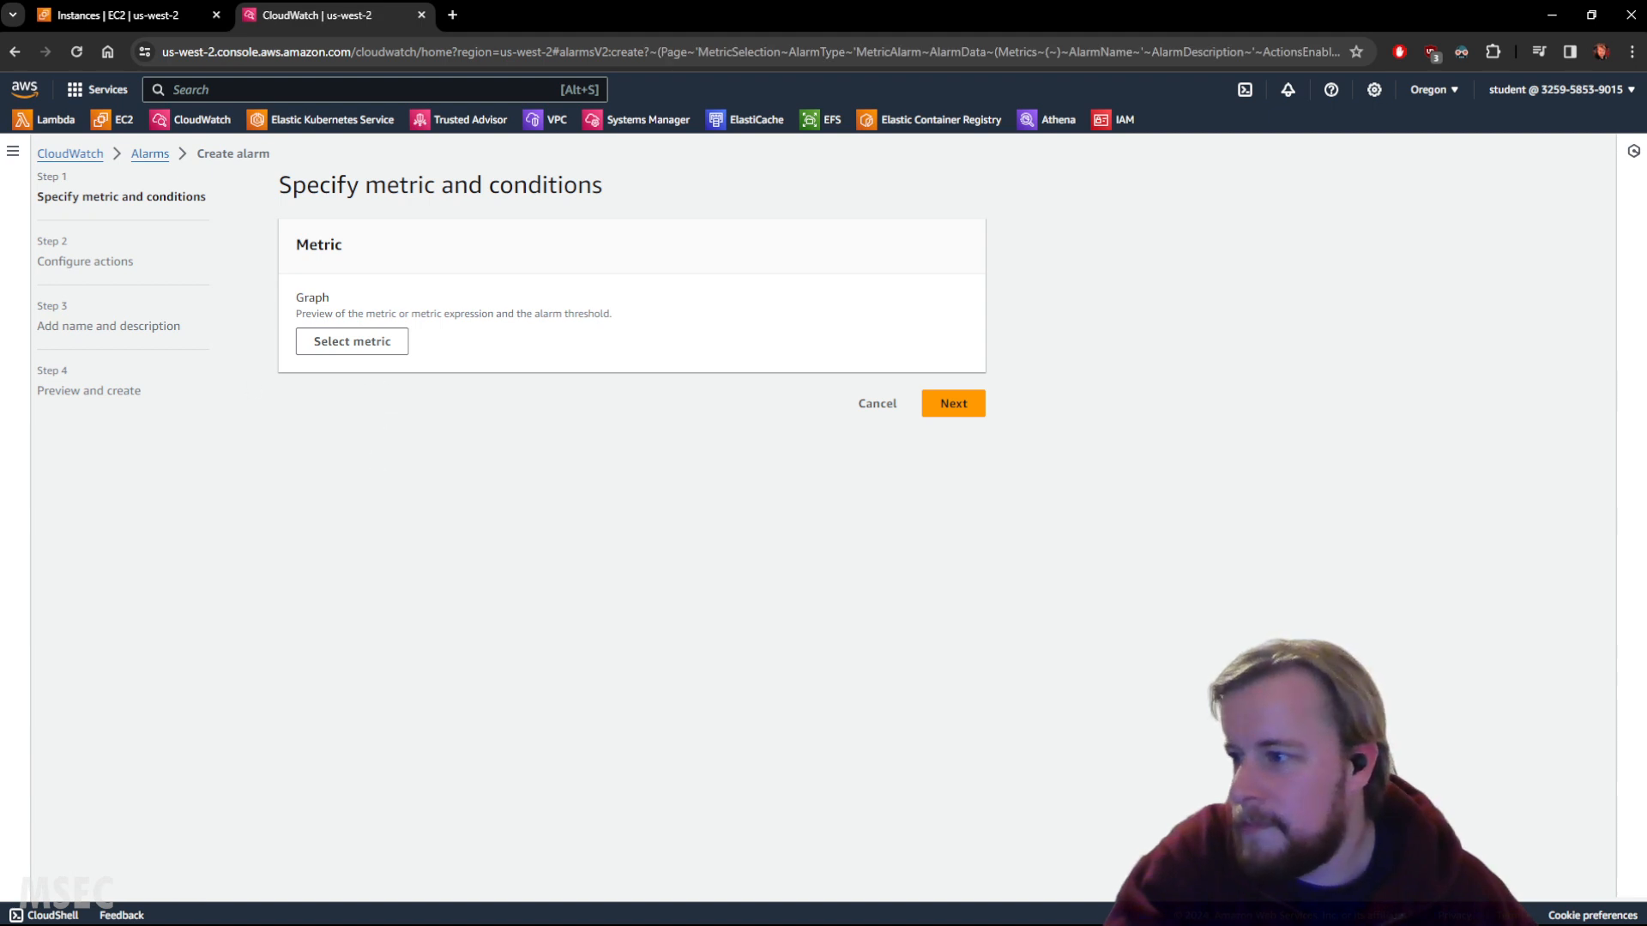
Filter metrics by CPUUtilization and the instance ID, then select HighCPUInstance's EC2 per-instance CPUUtilization metric.
left_click(382, 345)
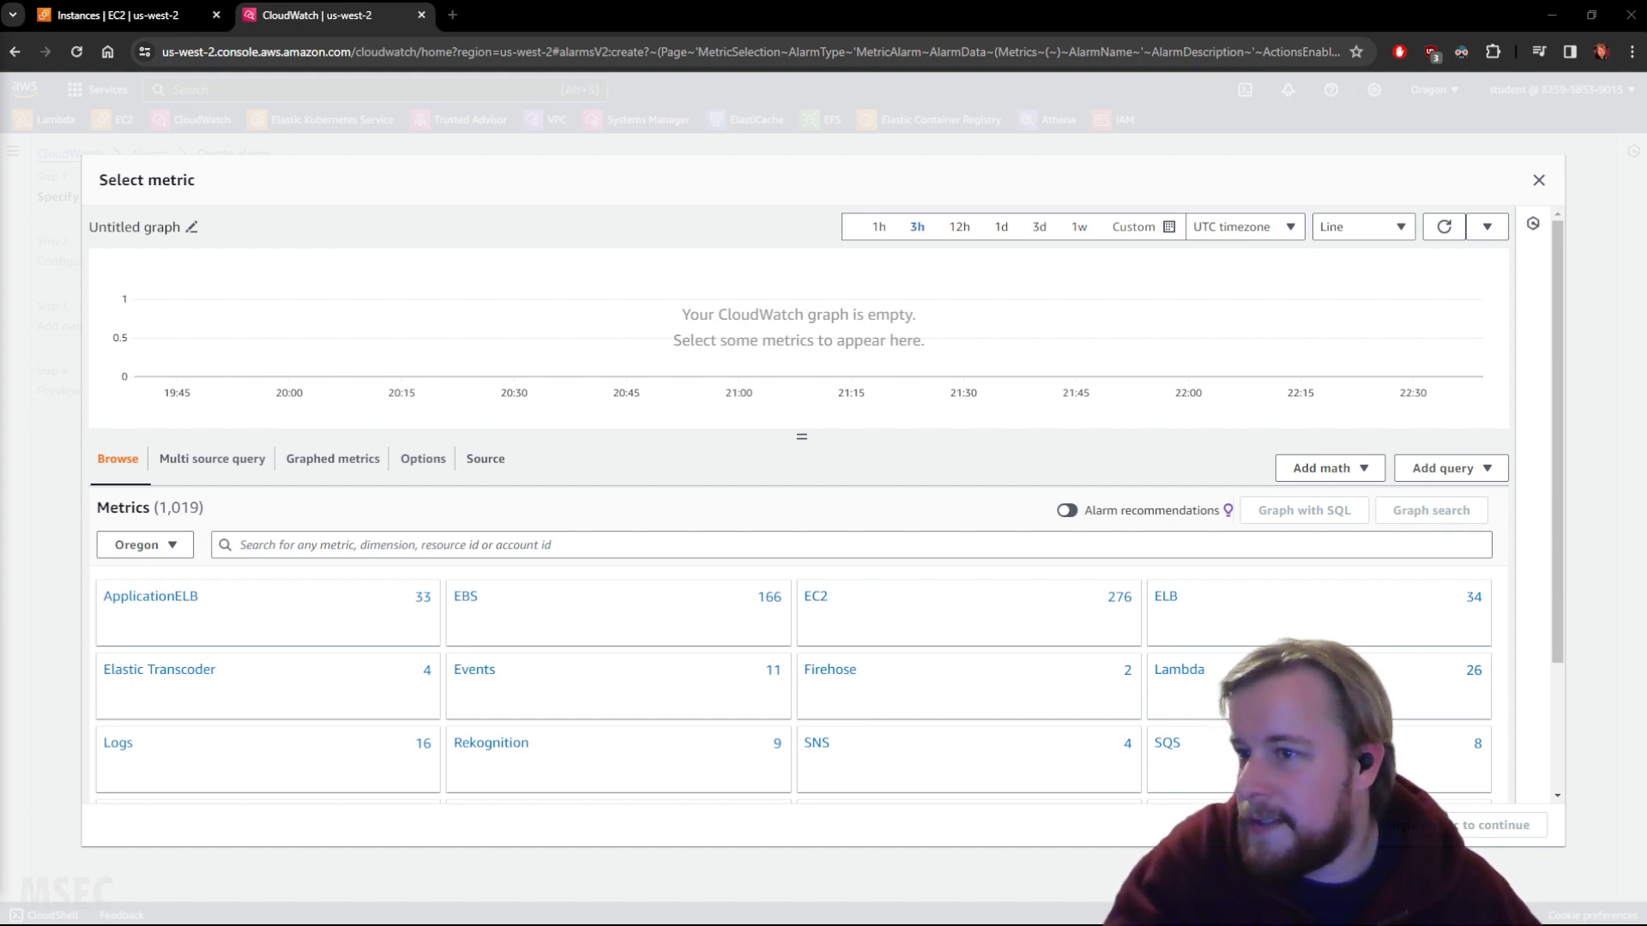
left_click(401, 543)
type("CPUUtilization")
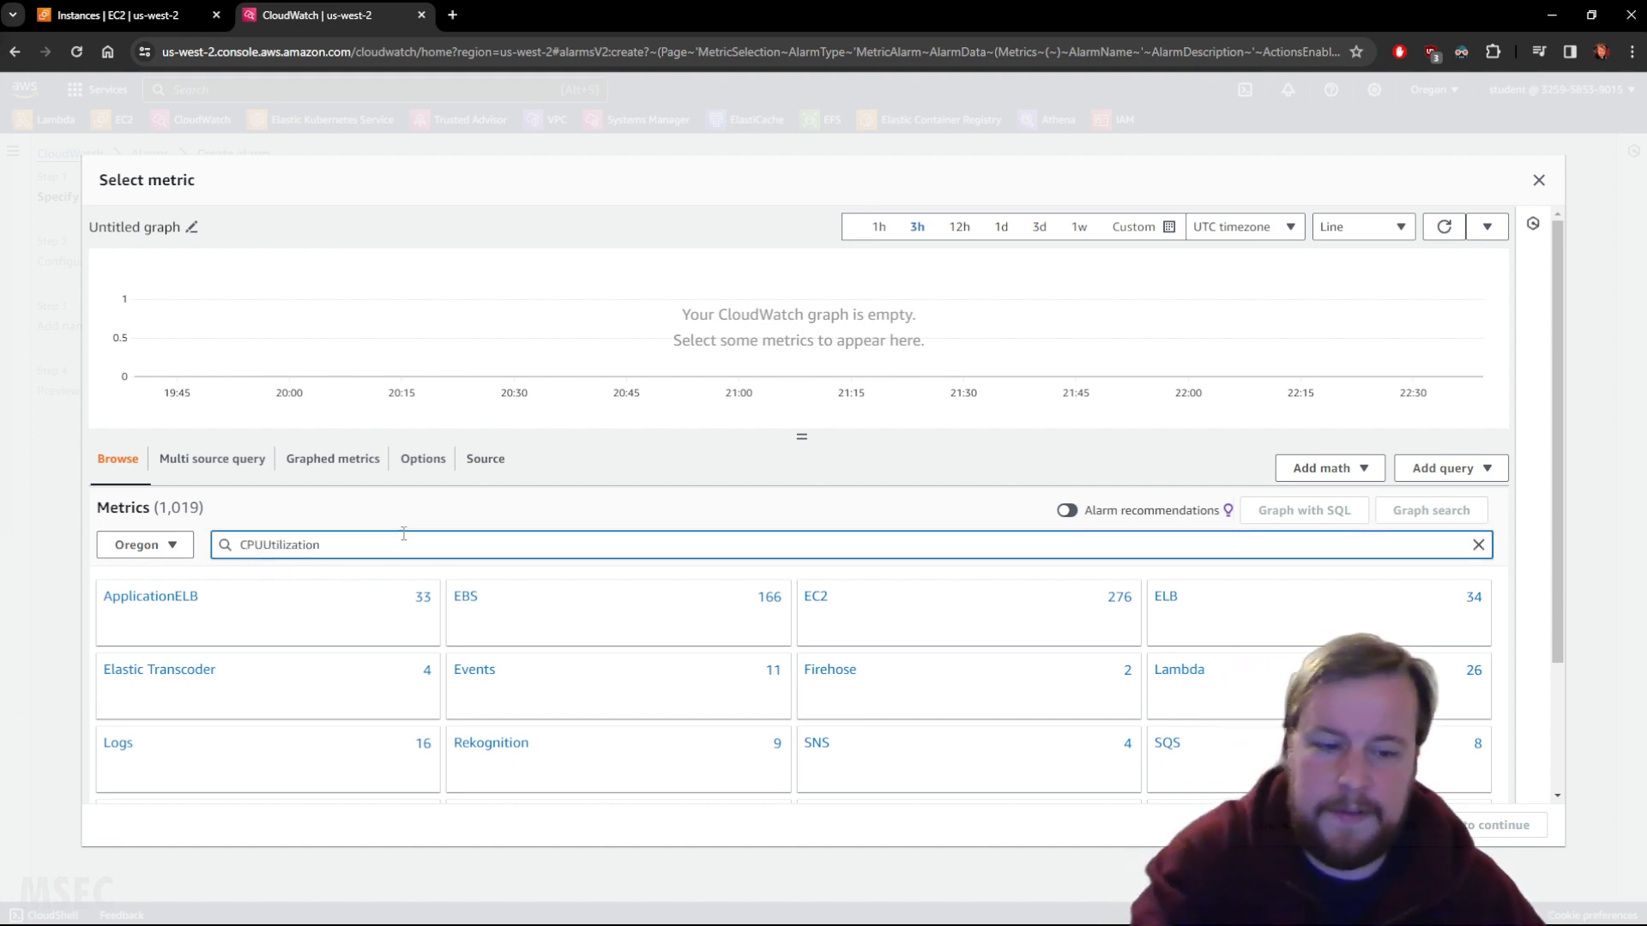
key("Return")
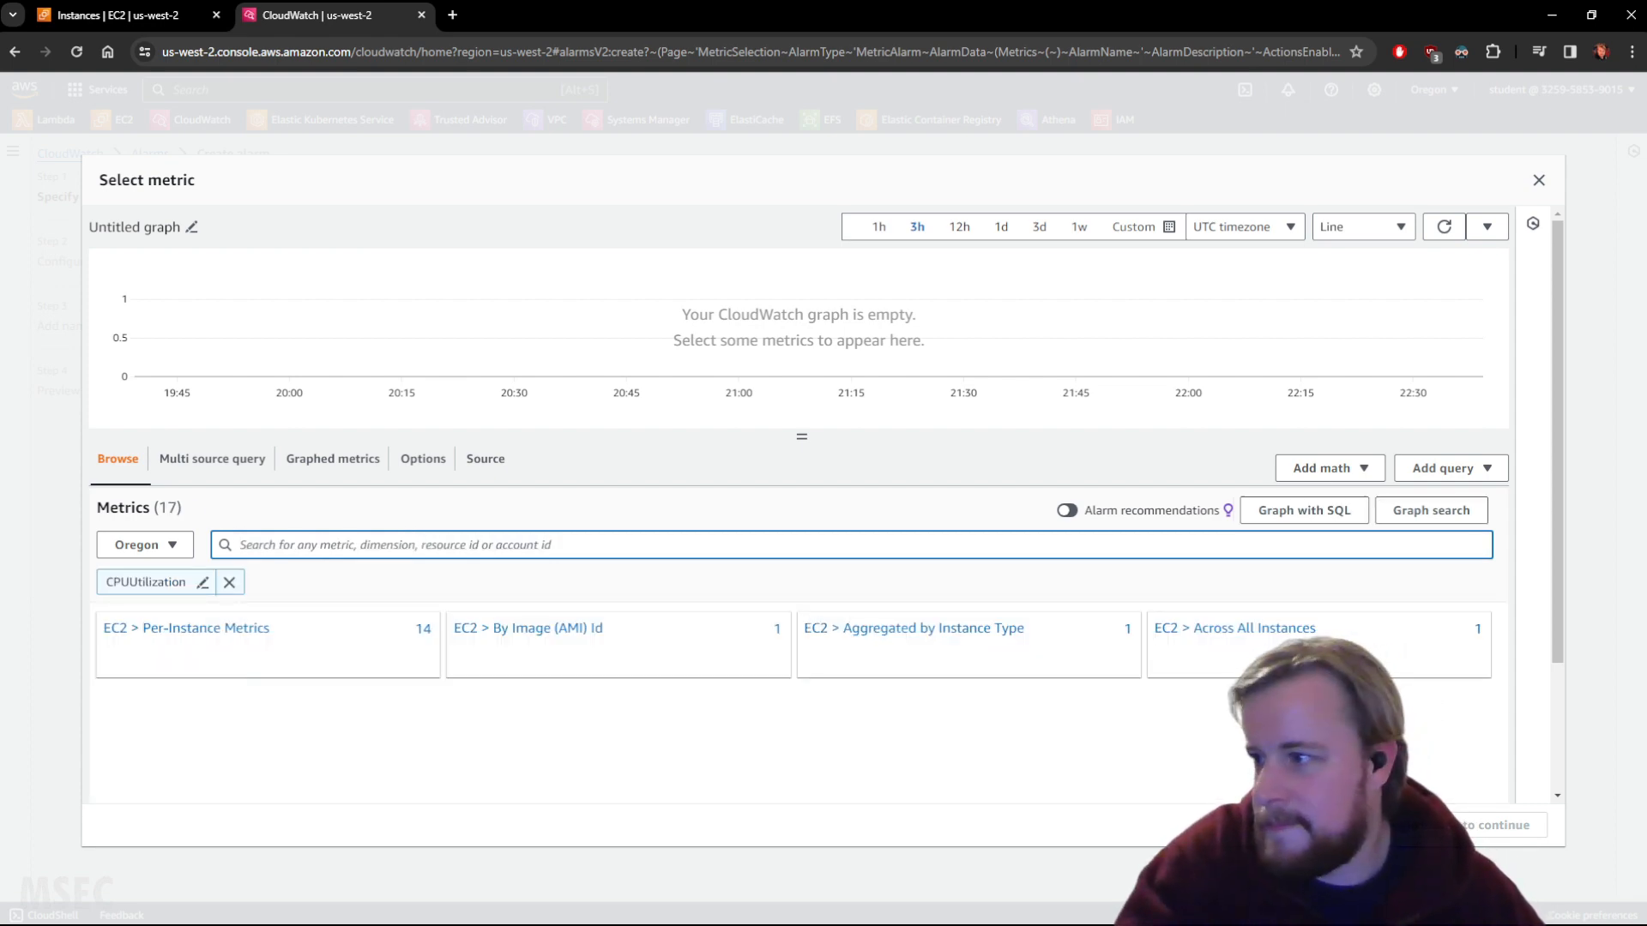
left_click(411, 547)
type("i-08b757d70a2f7080e")
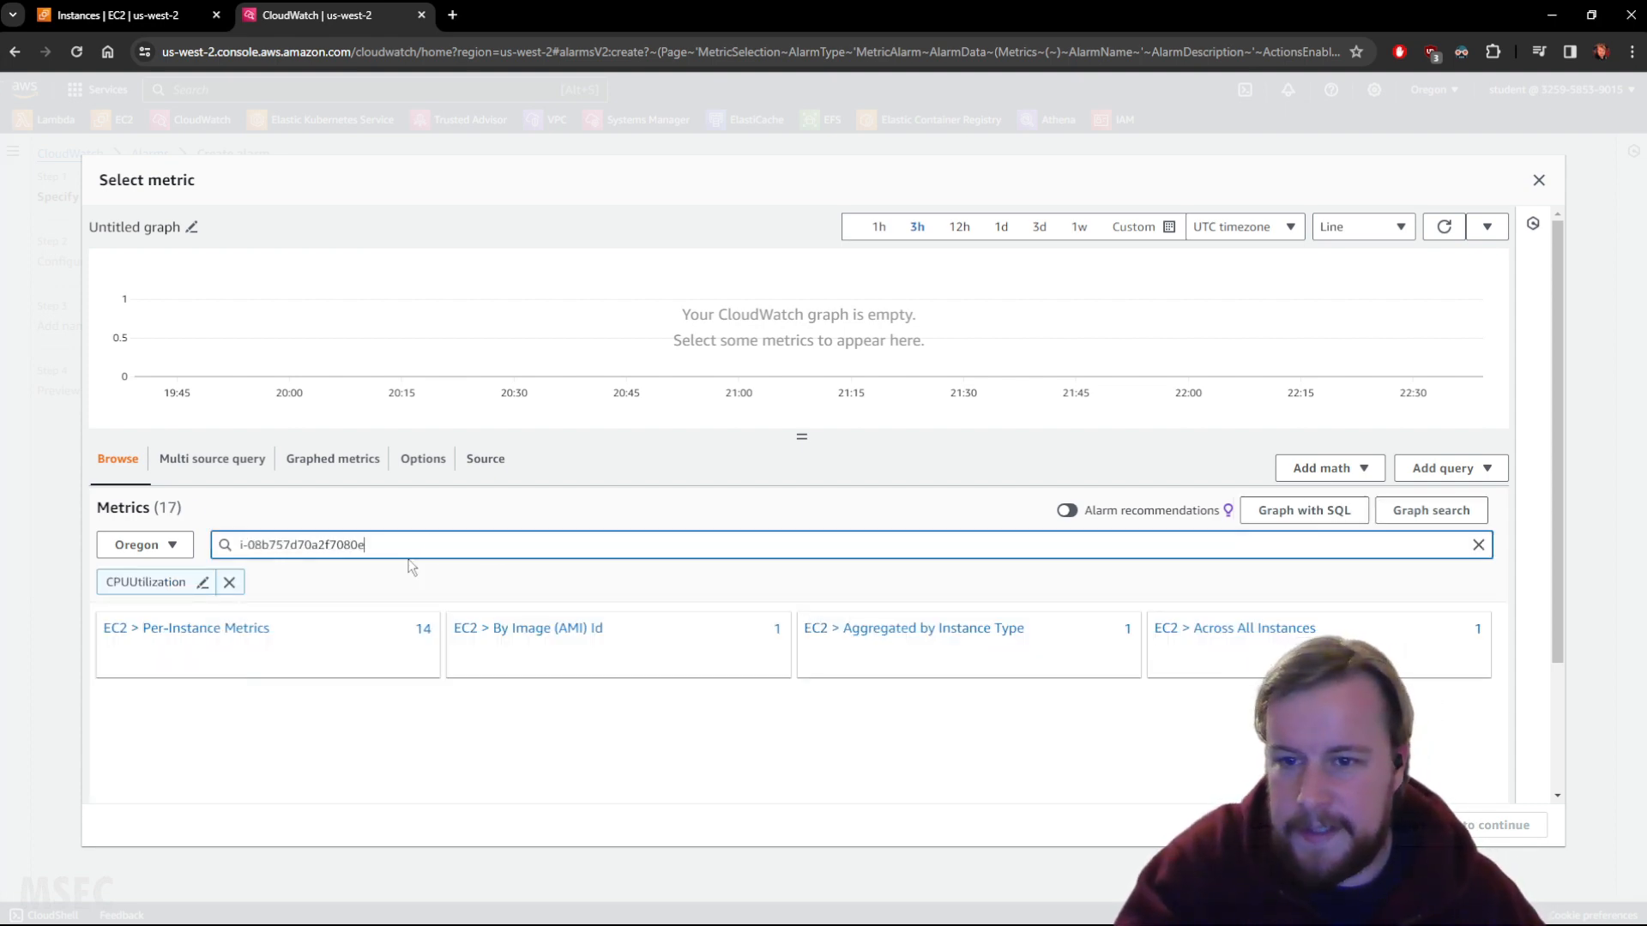
key("Return")
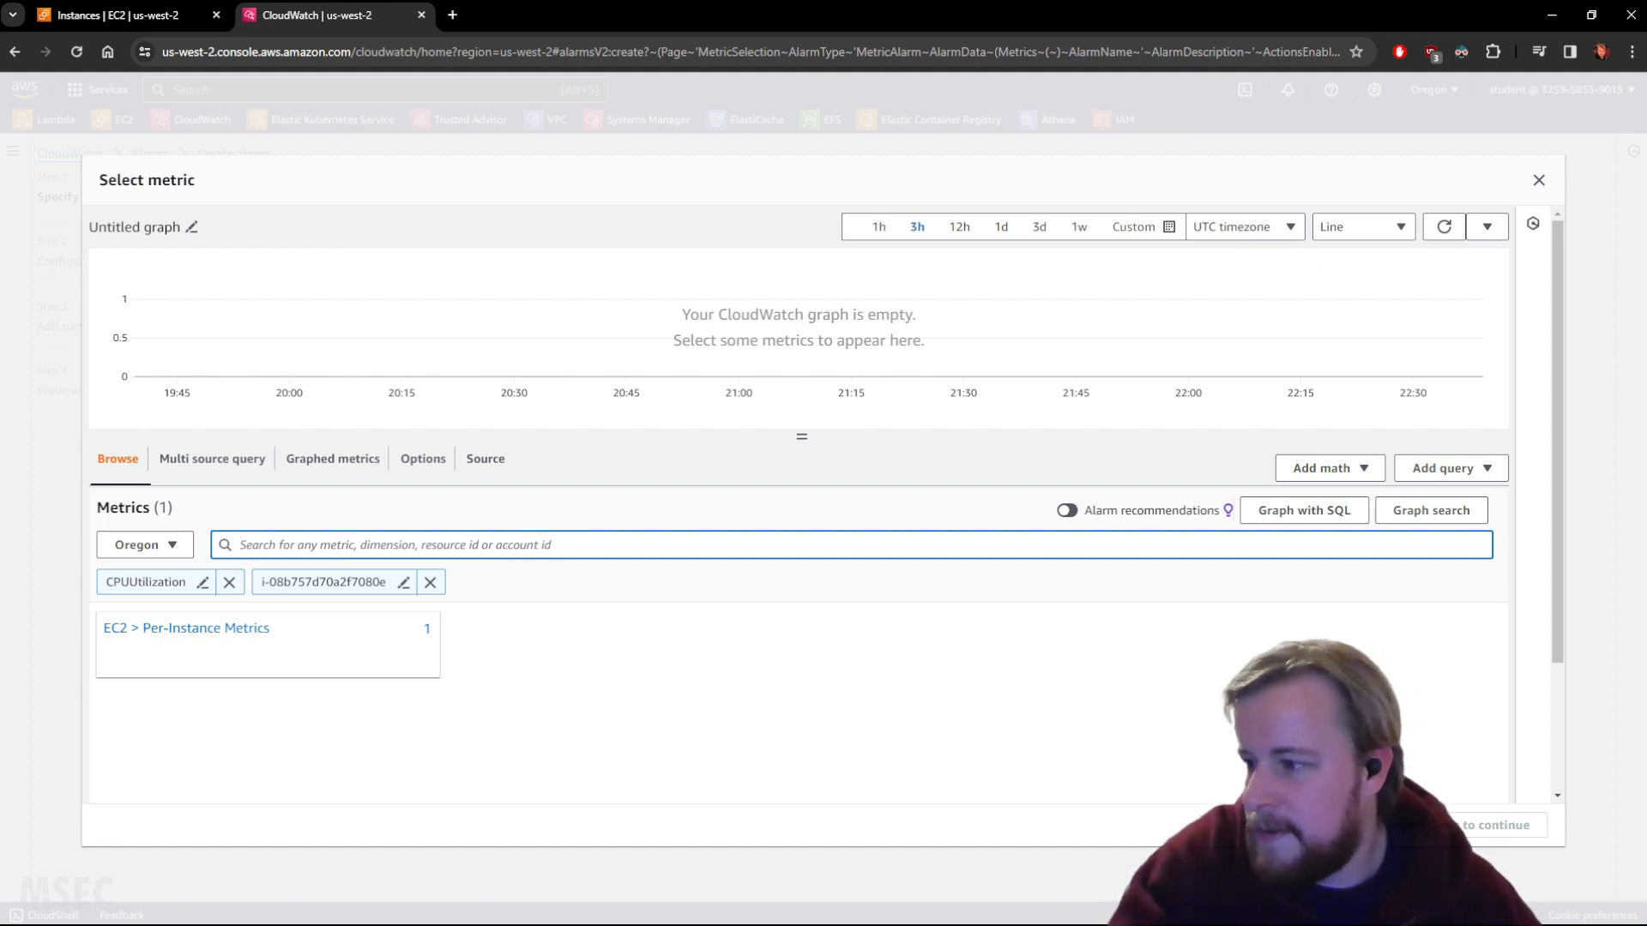
left_click(206, 628)
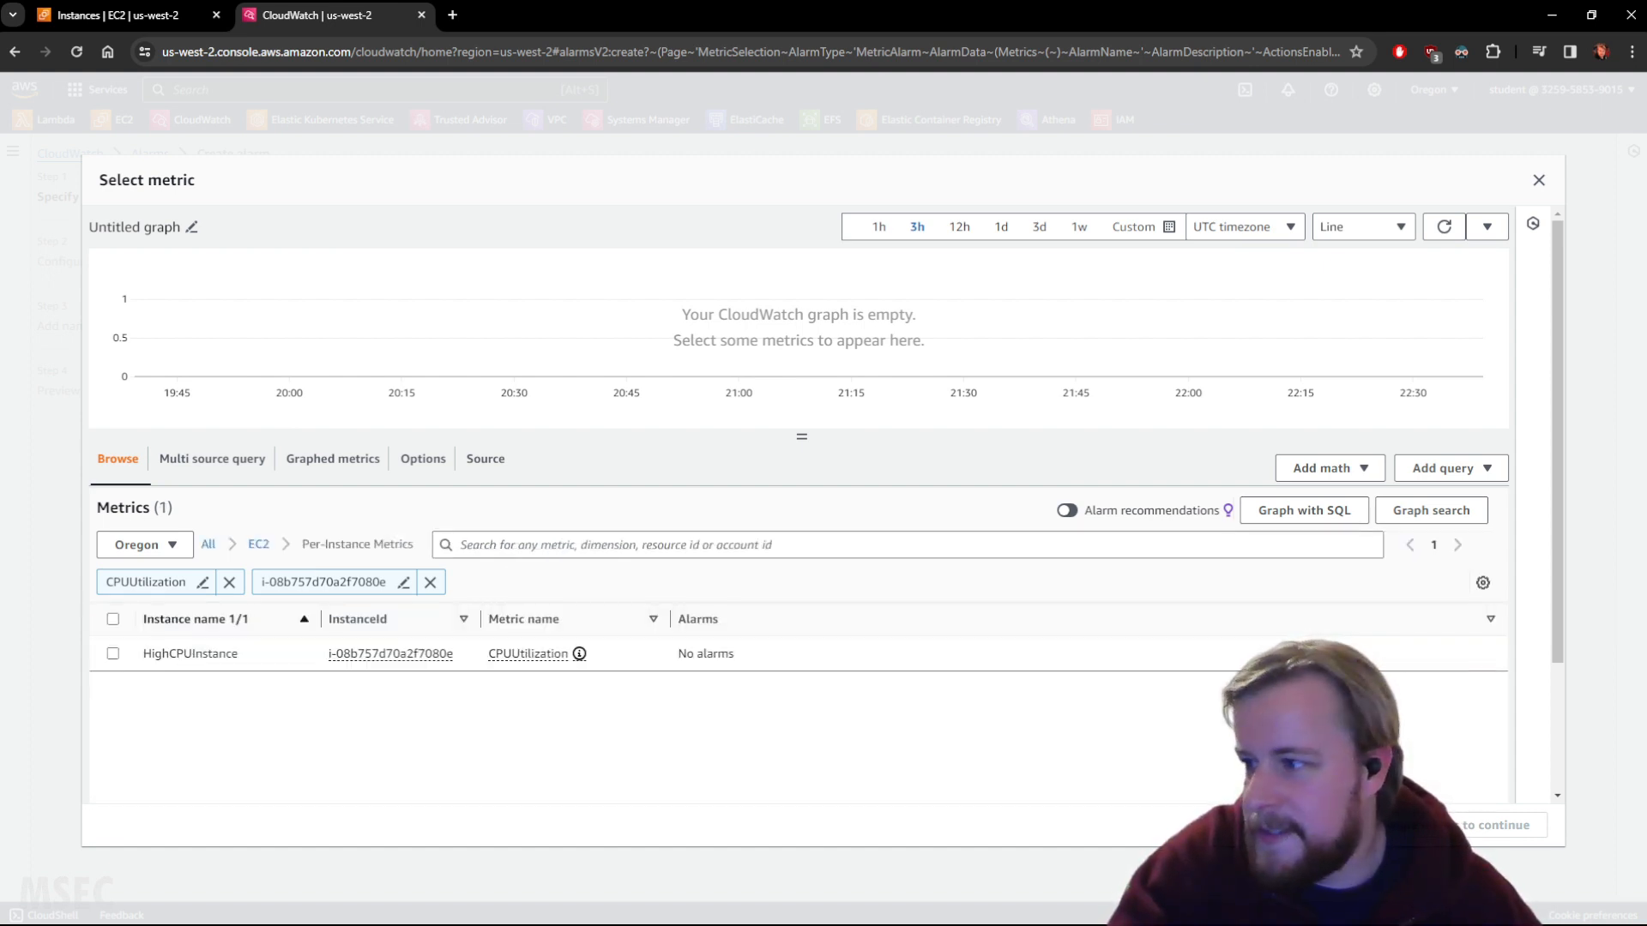
left_click(112, 654)
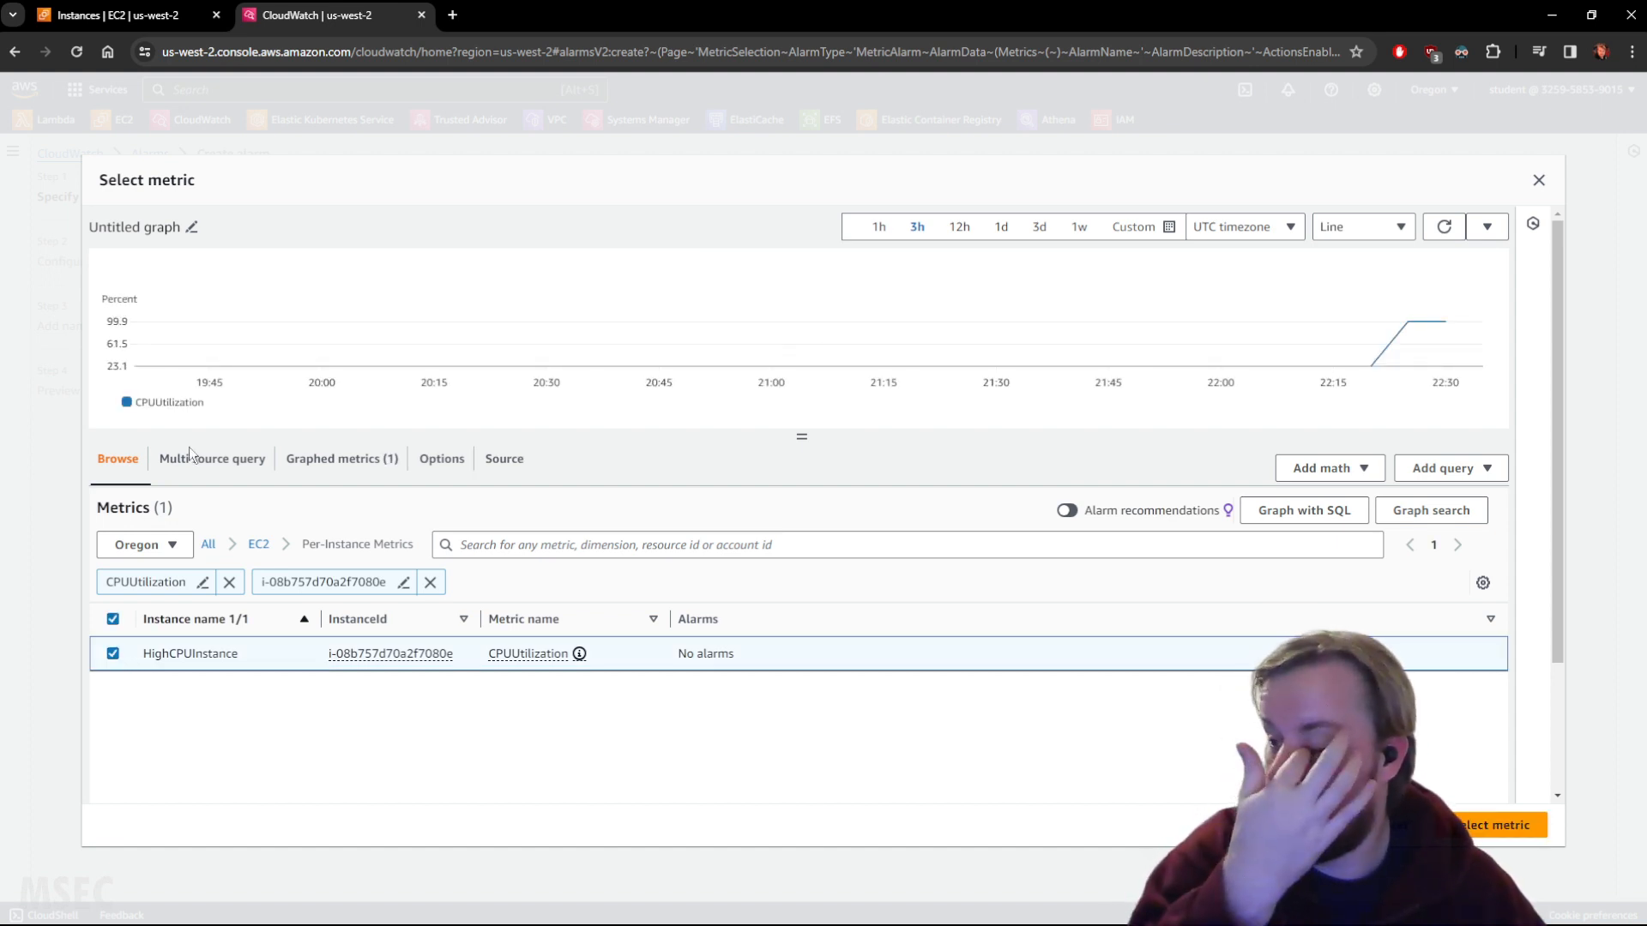
left_click(1481, 828)
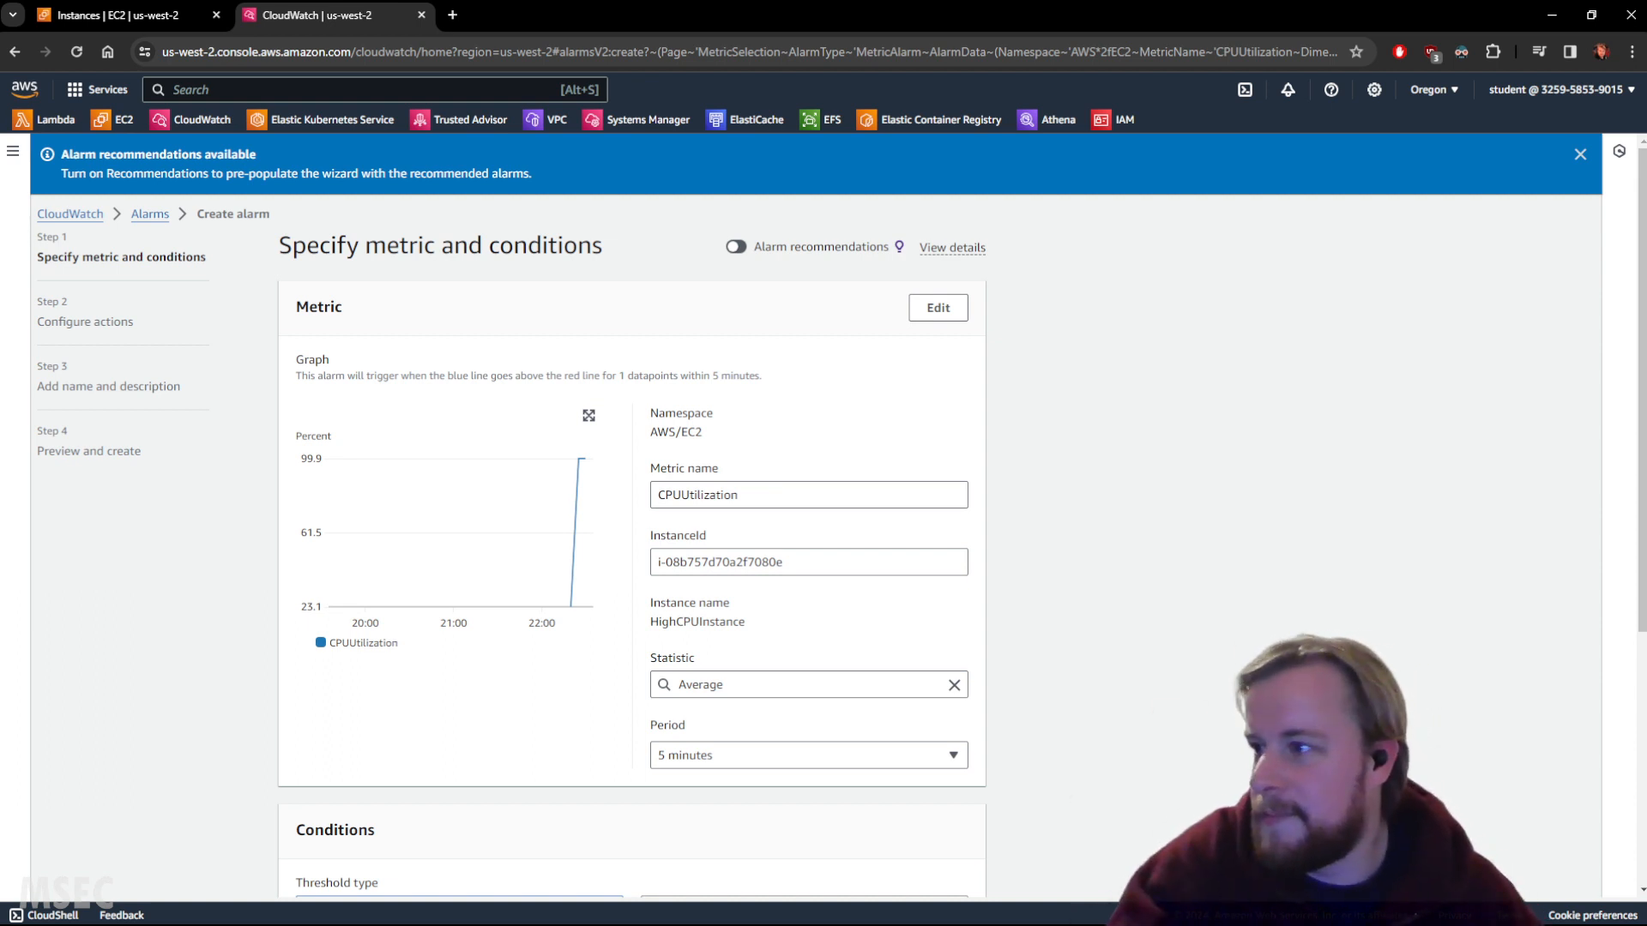
Use a 1-minute period and trigger when CPUUtilization is greater than or equal to 50.
scroll(853, 513, "down", 2)
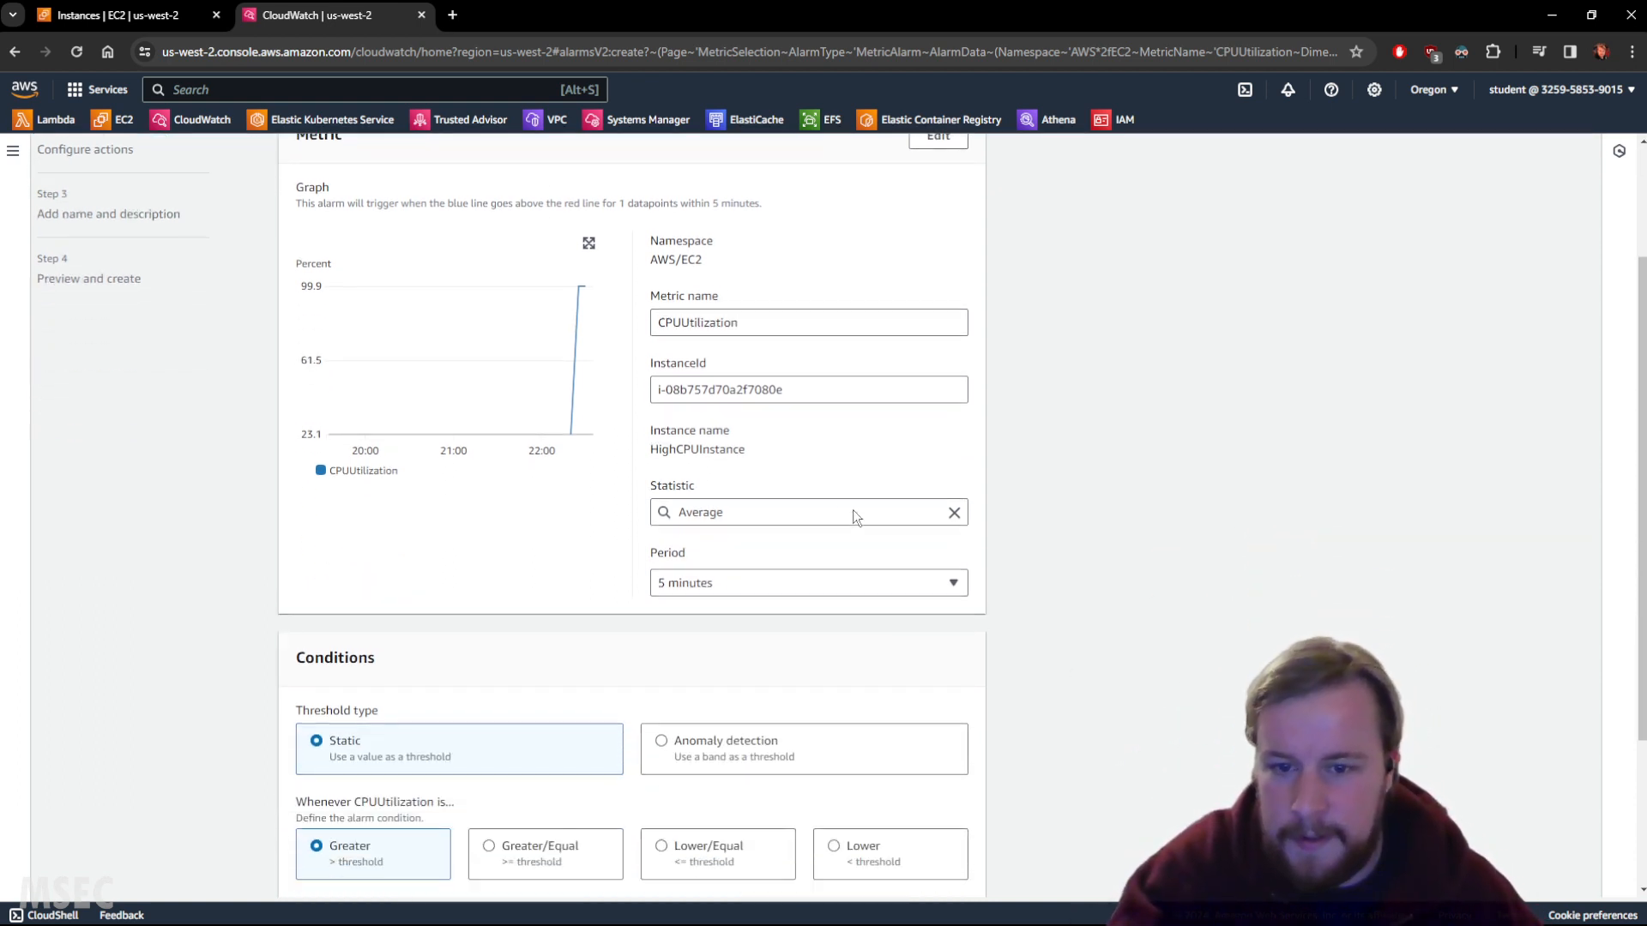
left_click(772, 581)
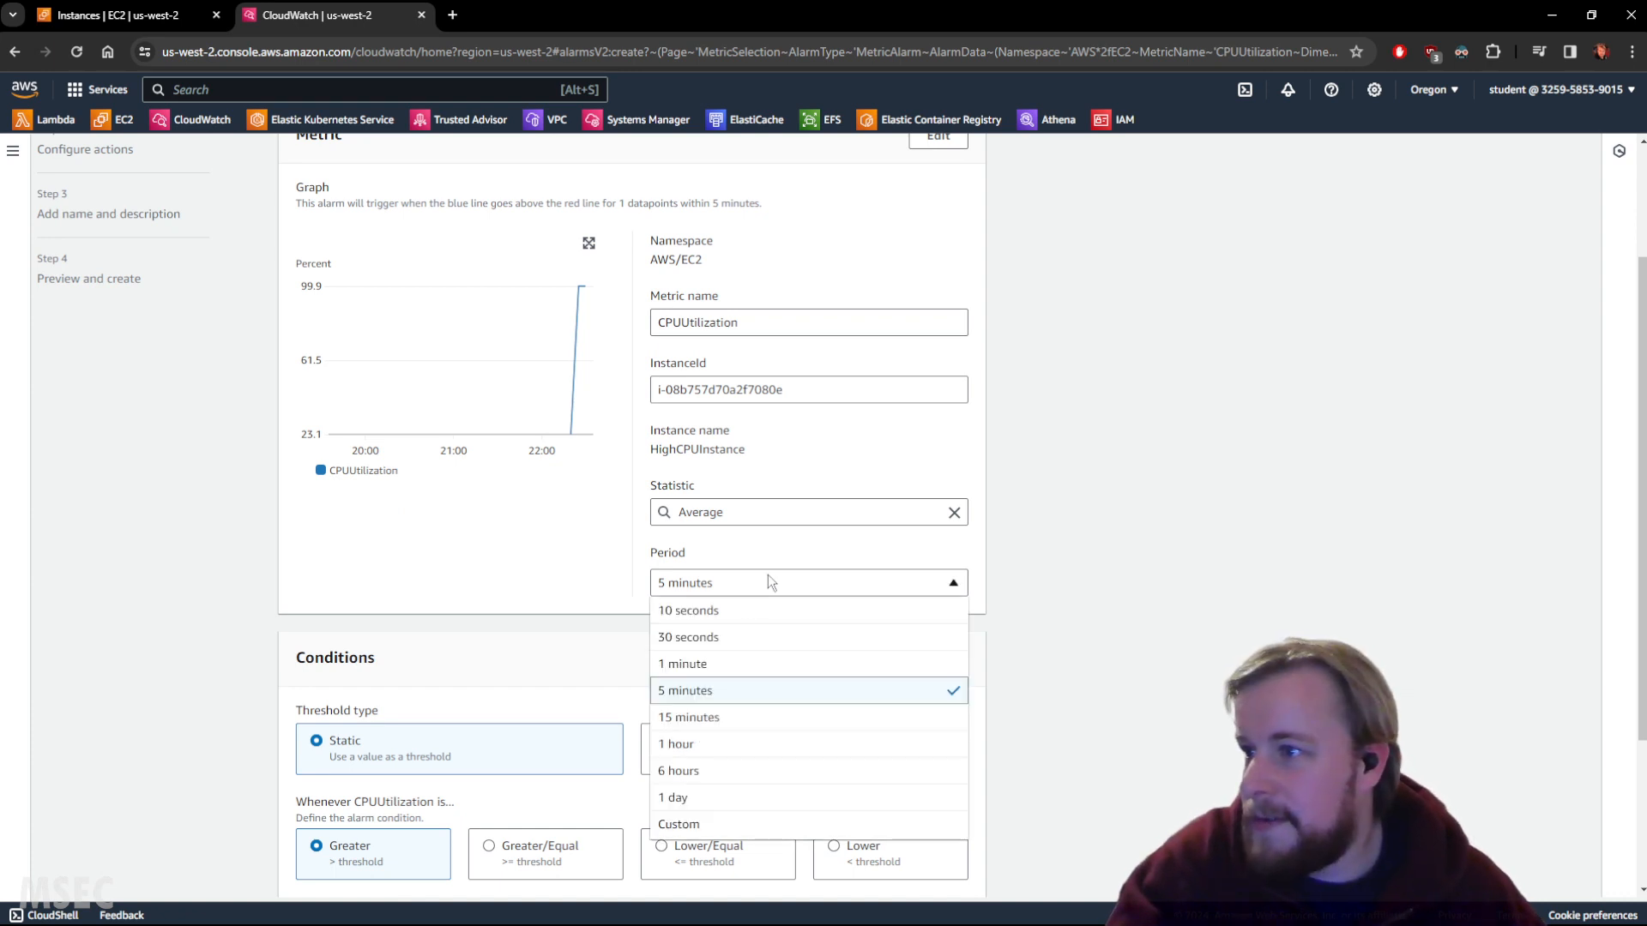
left_click(694, 665)
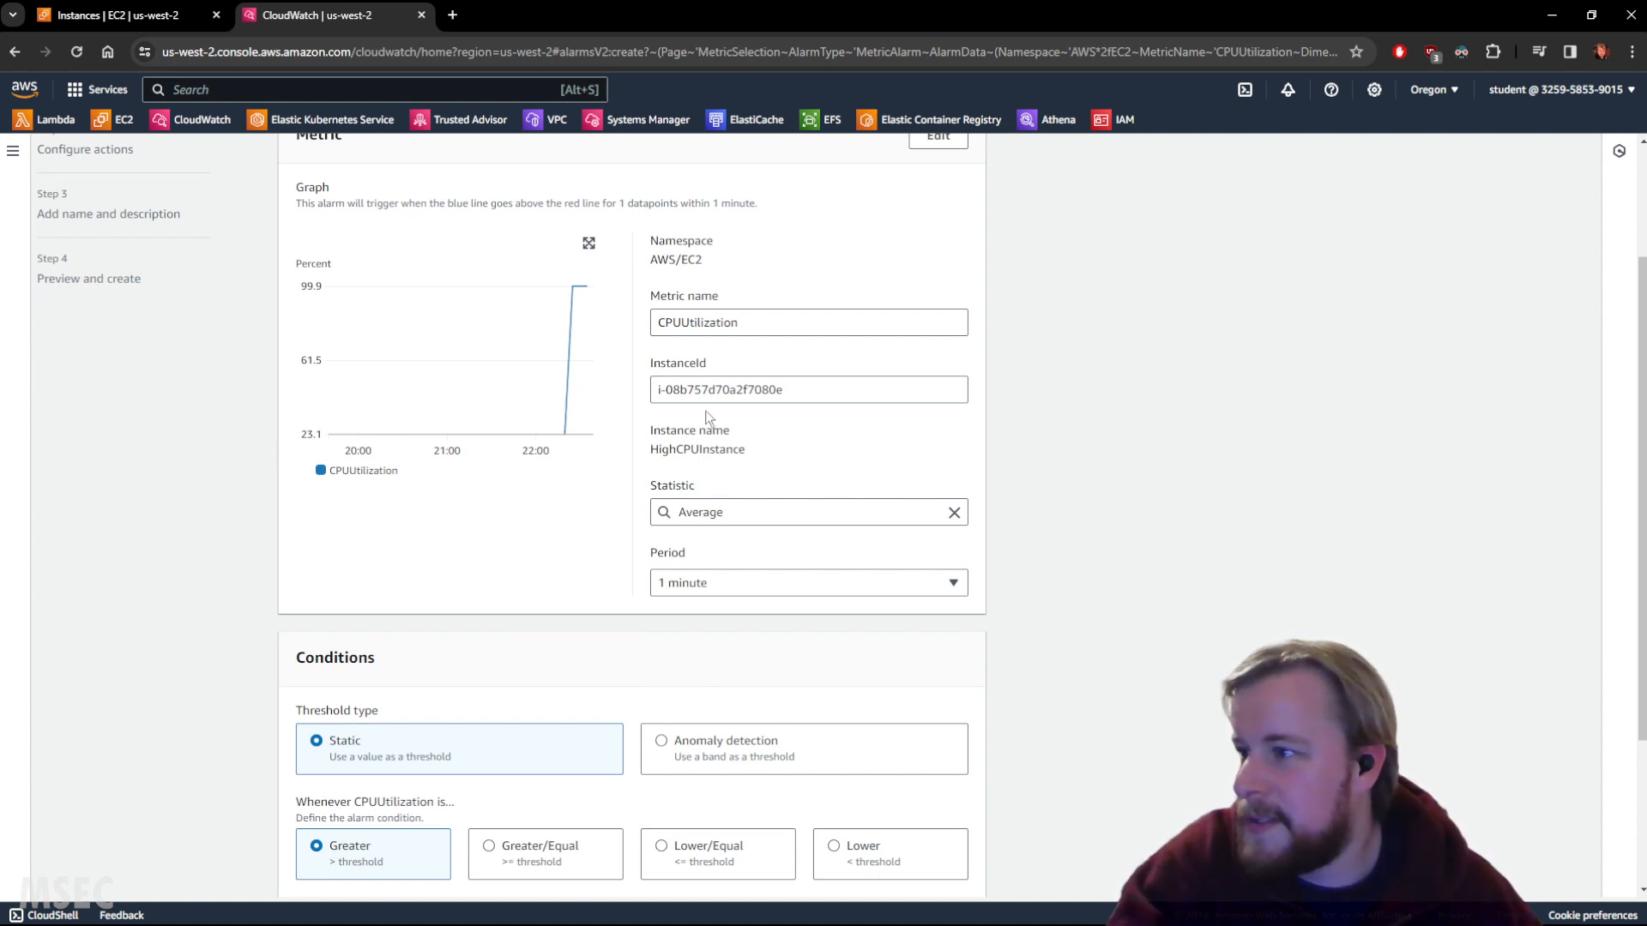
scroll(1127, 525, "down", 3)
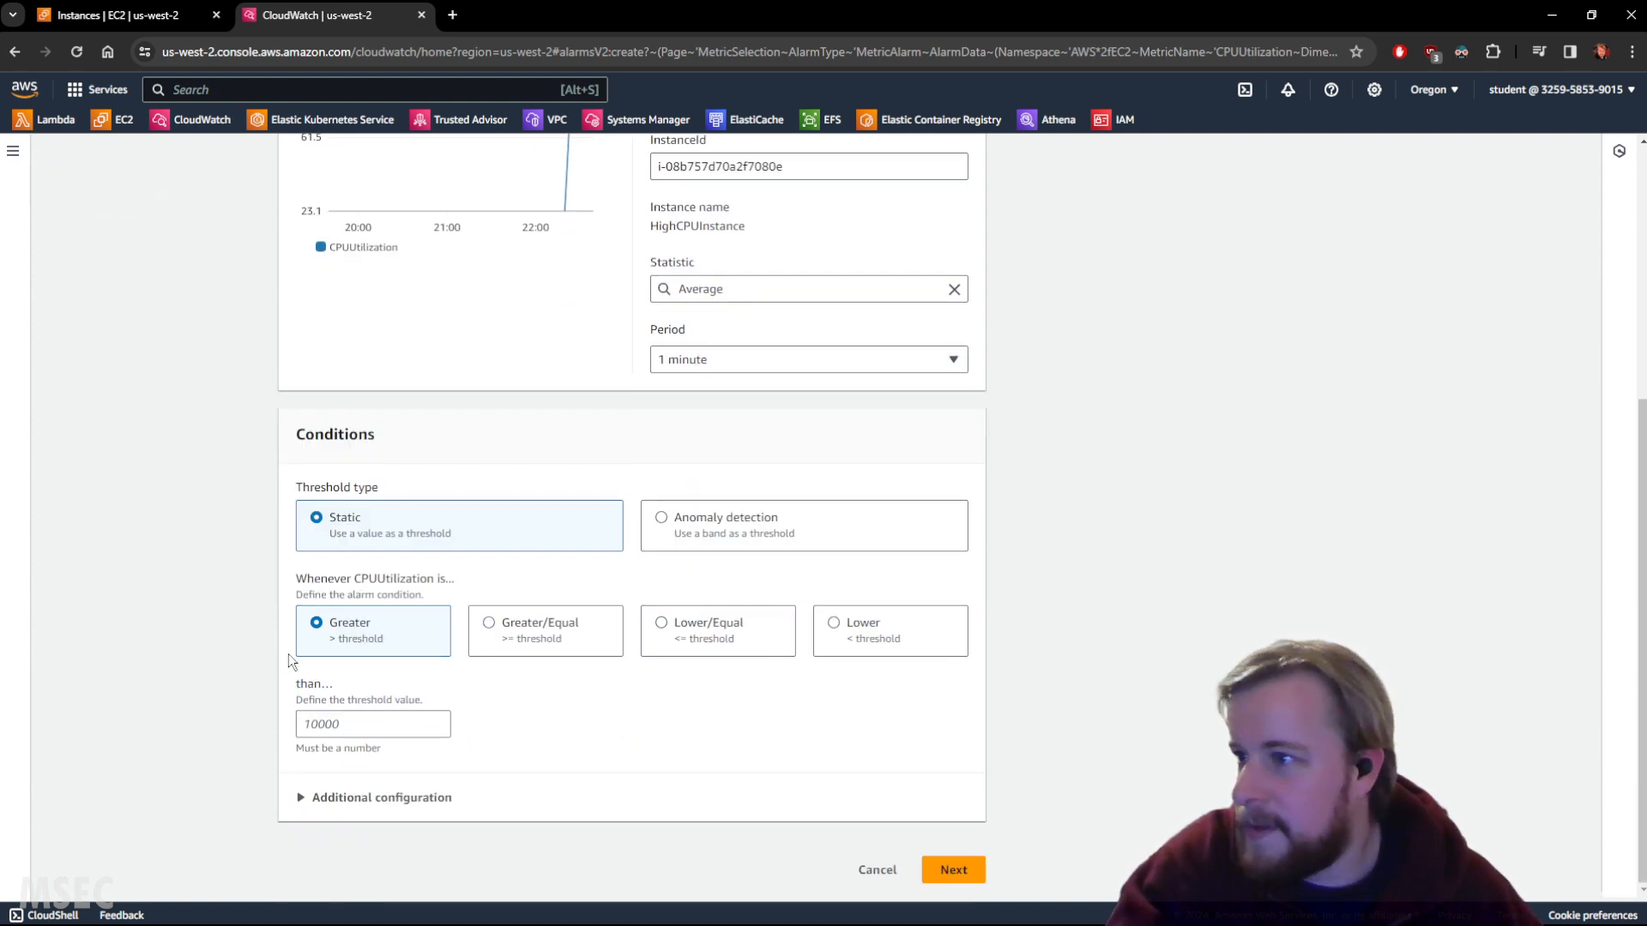
left_click(491, 622)
left_click(369, 726)
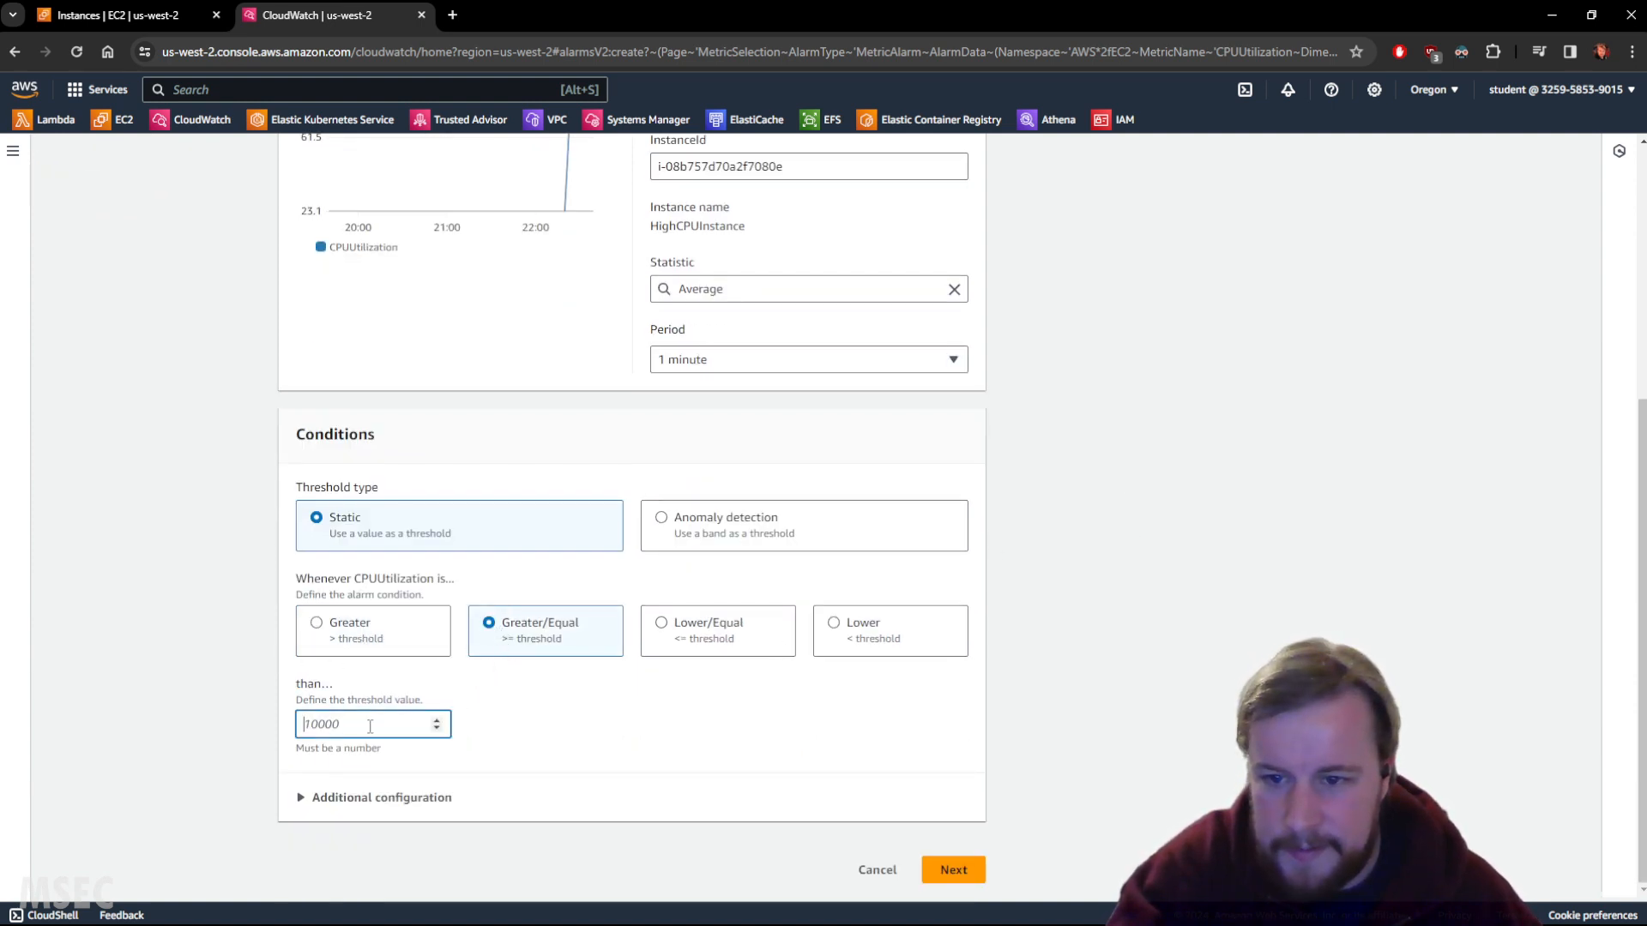
type("50")
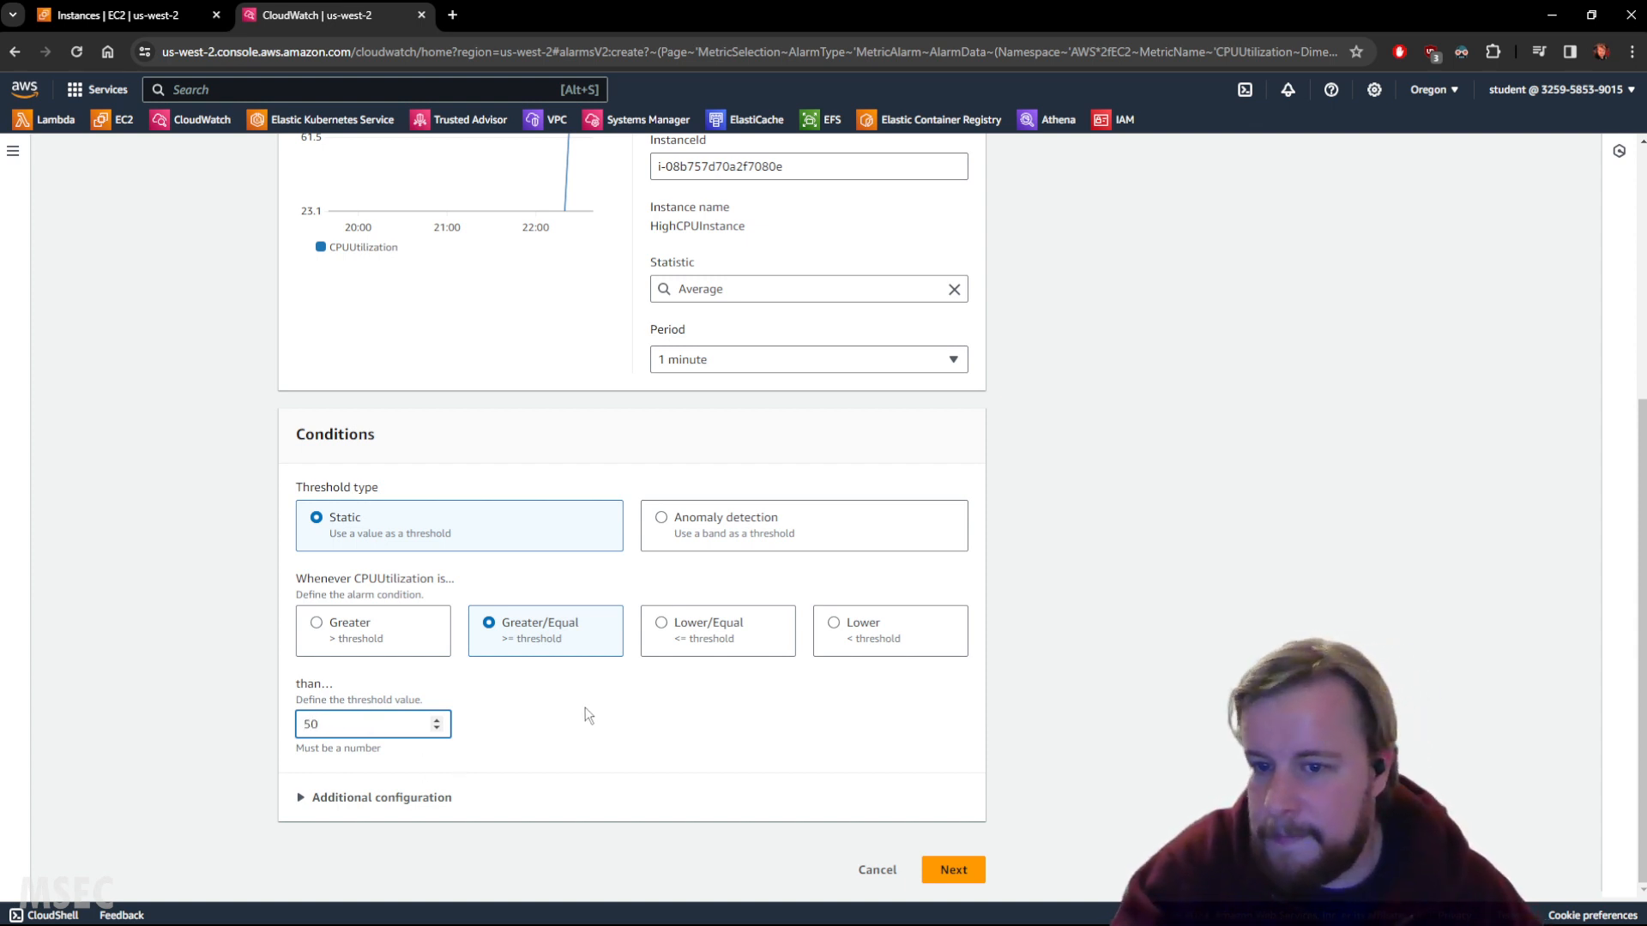
left_click(1159, 617)
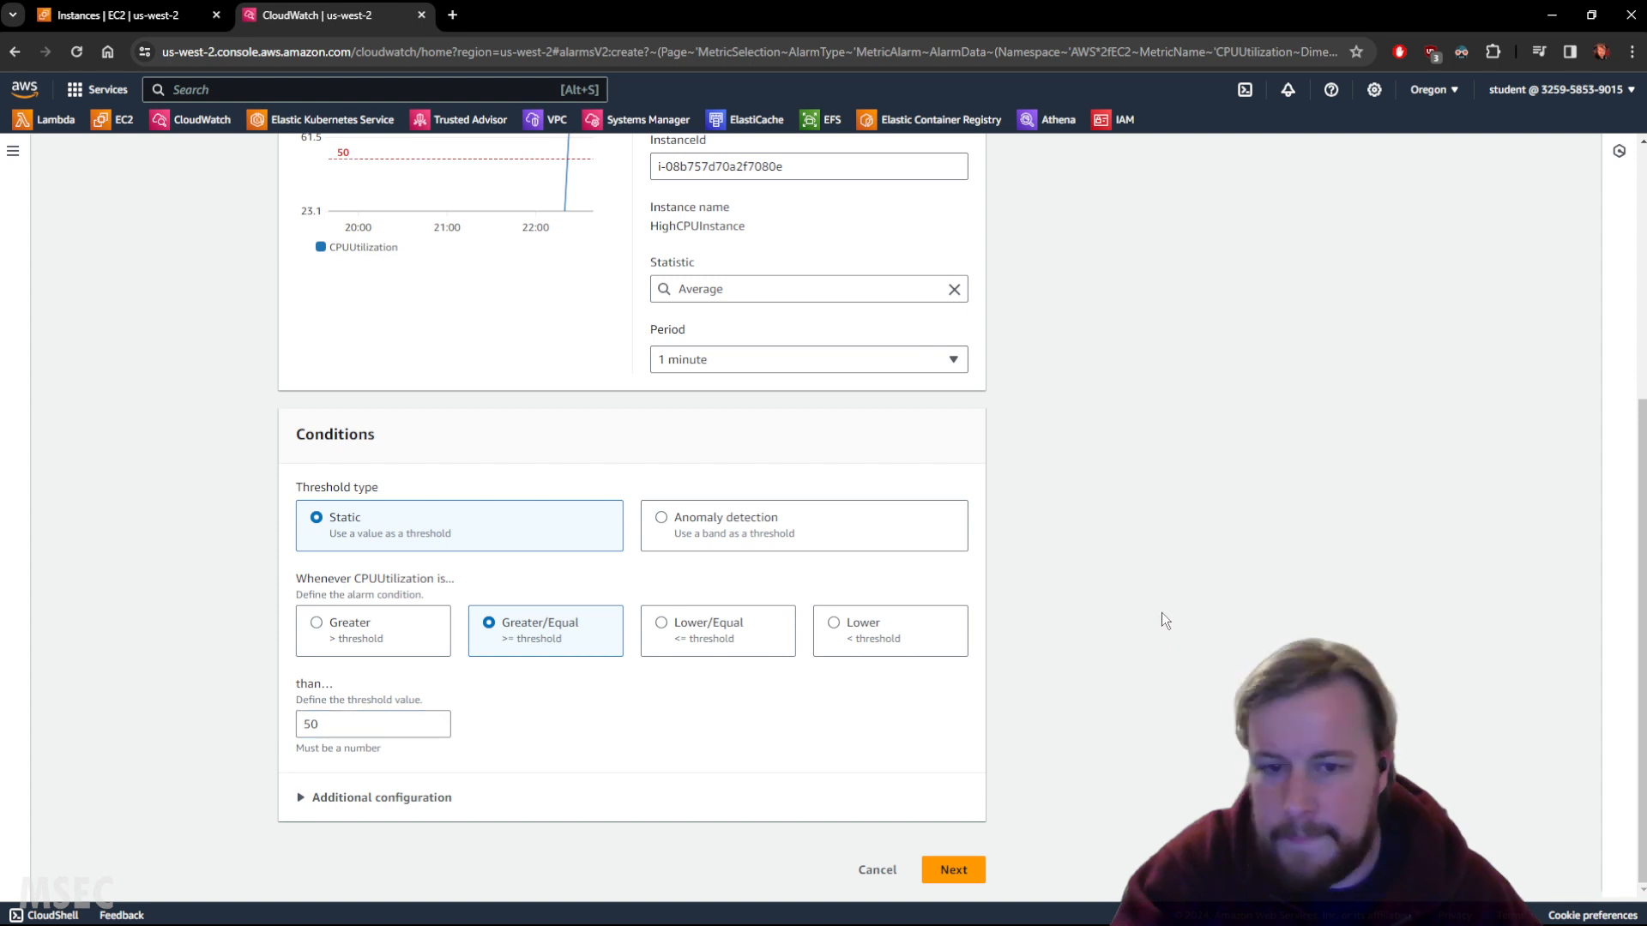
left_click(959, 871)
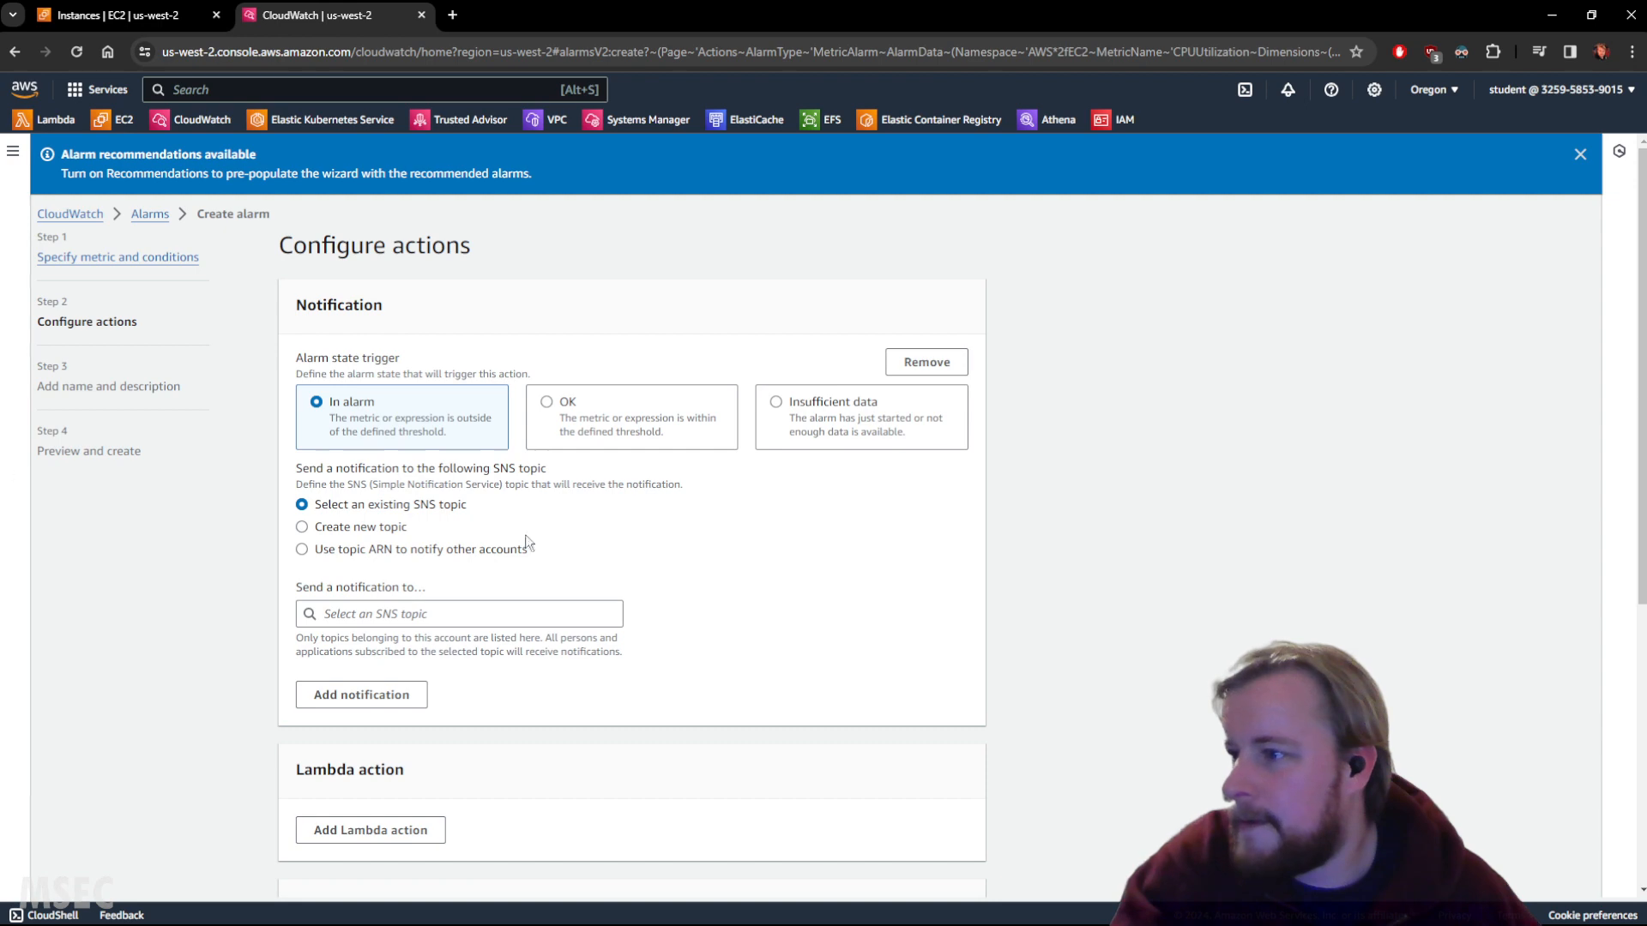
Create the Default_CloudWatch_Alarms_Topic SNS topic with the notification e-mail address as its endpoint.
scroll(1221, 531, "down", 2)
scroll(1226, 536, "up", 2)
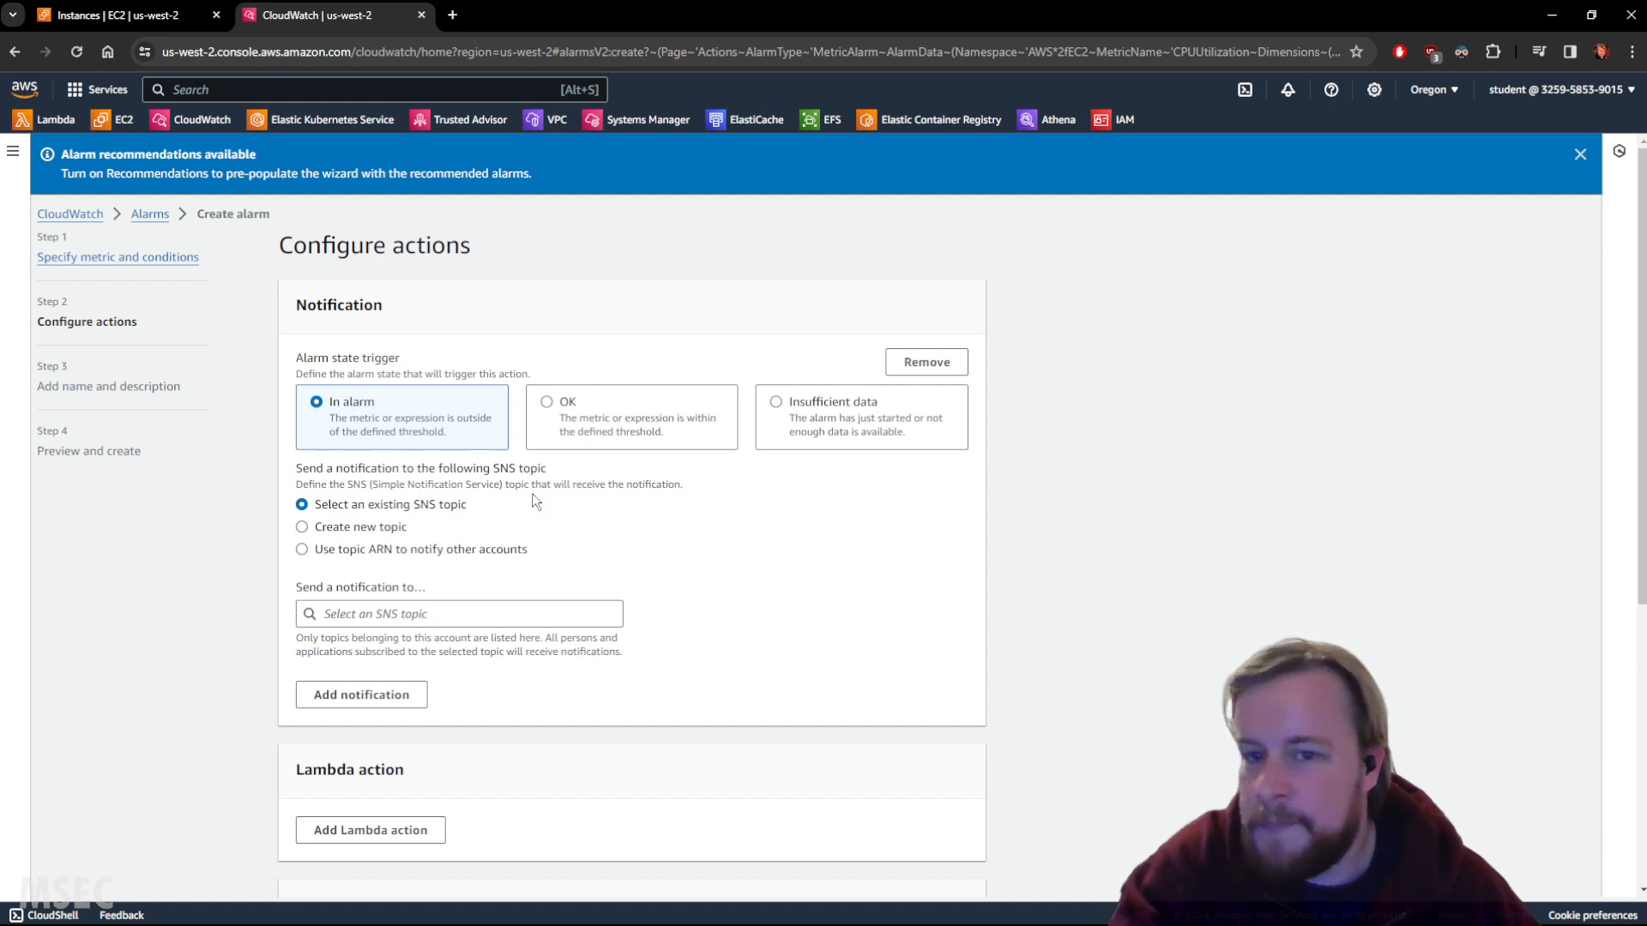
scroll(532, 501, "down", 1)
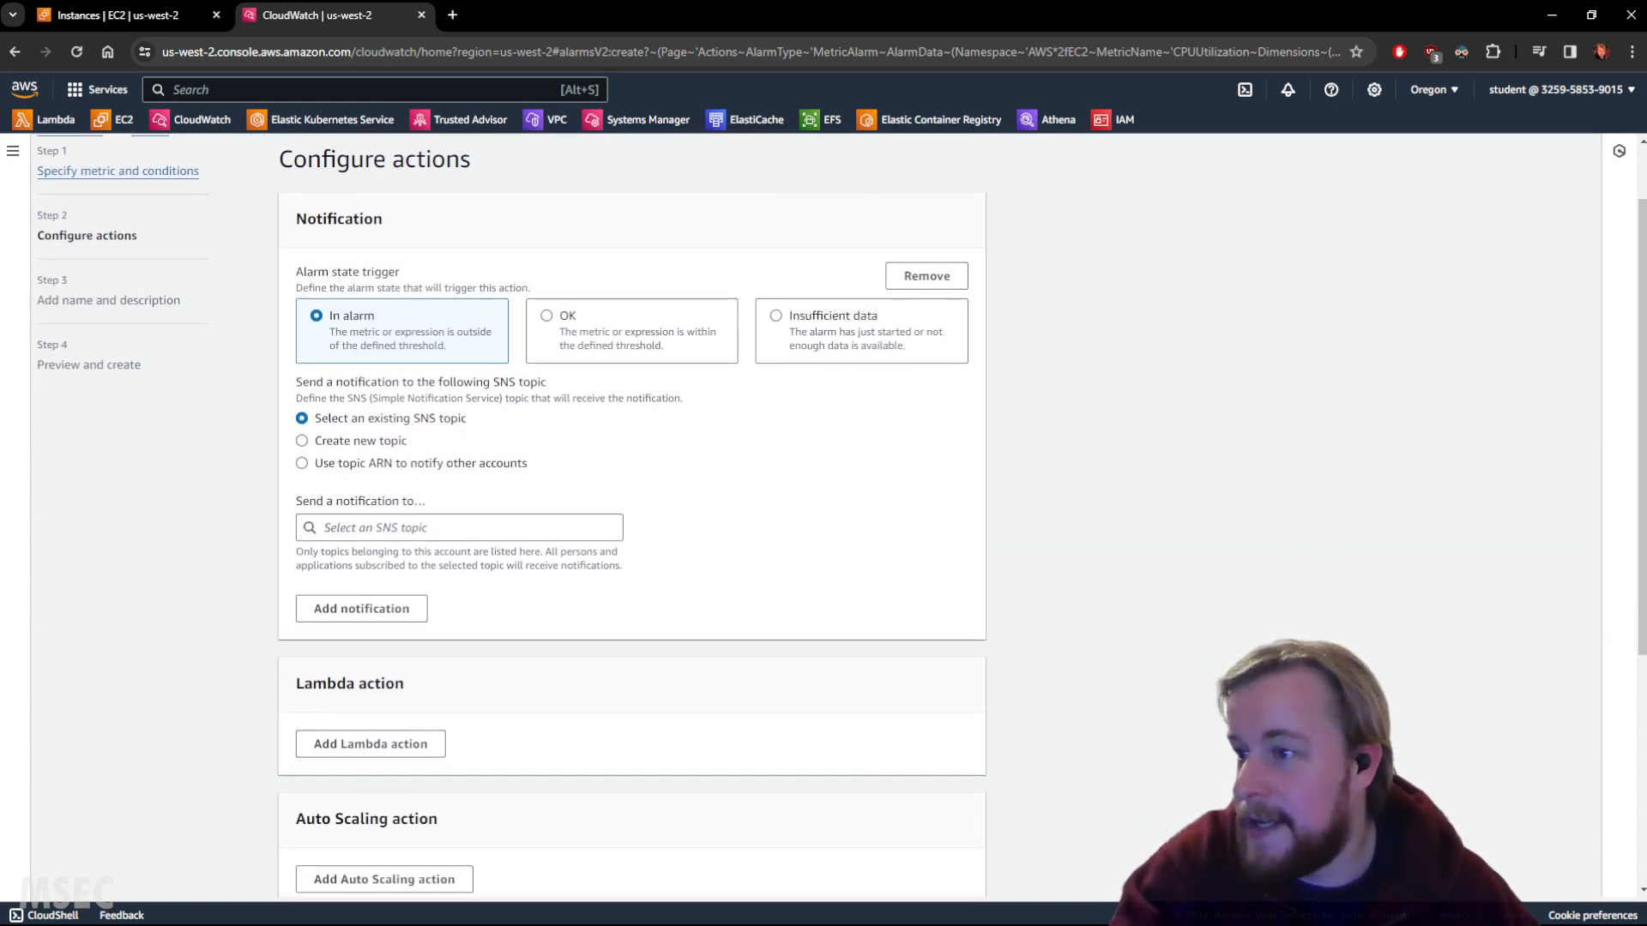
left_click(364, 441)
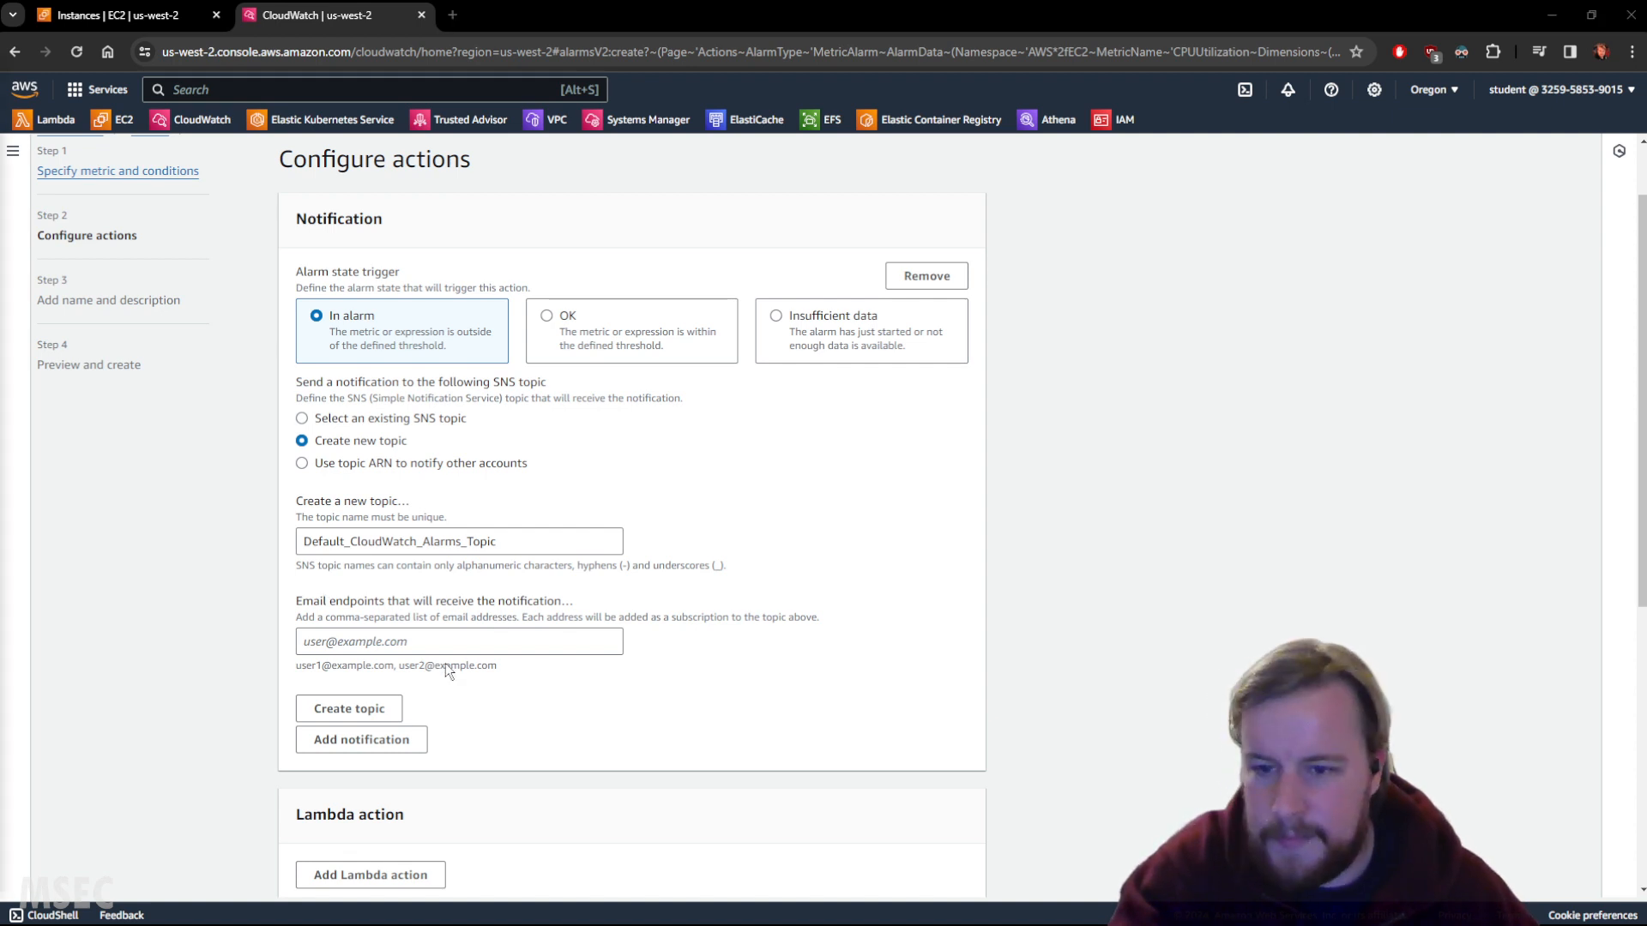
left_click(398, 637)
key("ctrl+v")
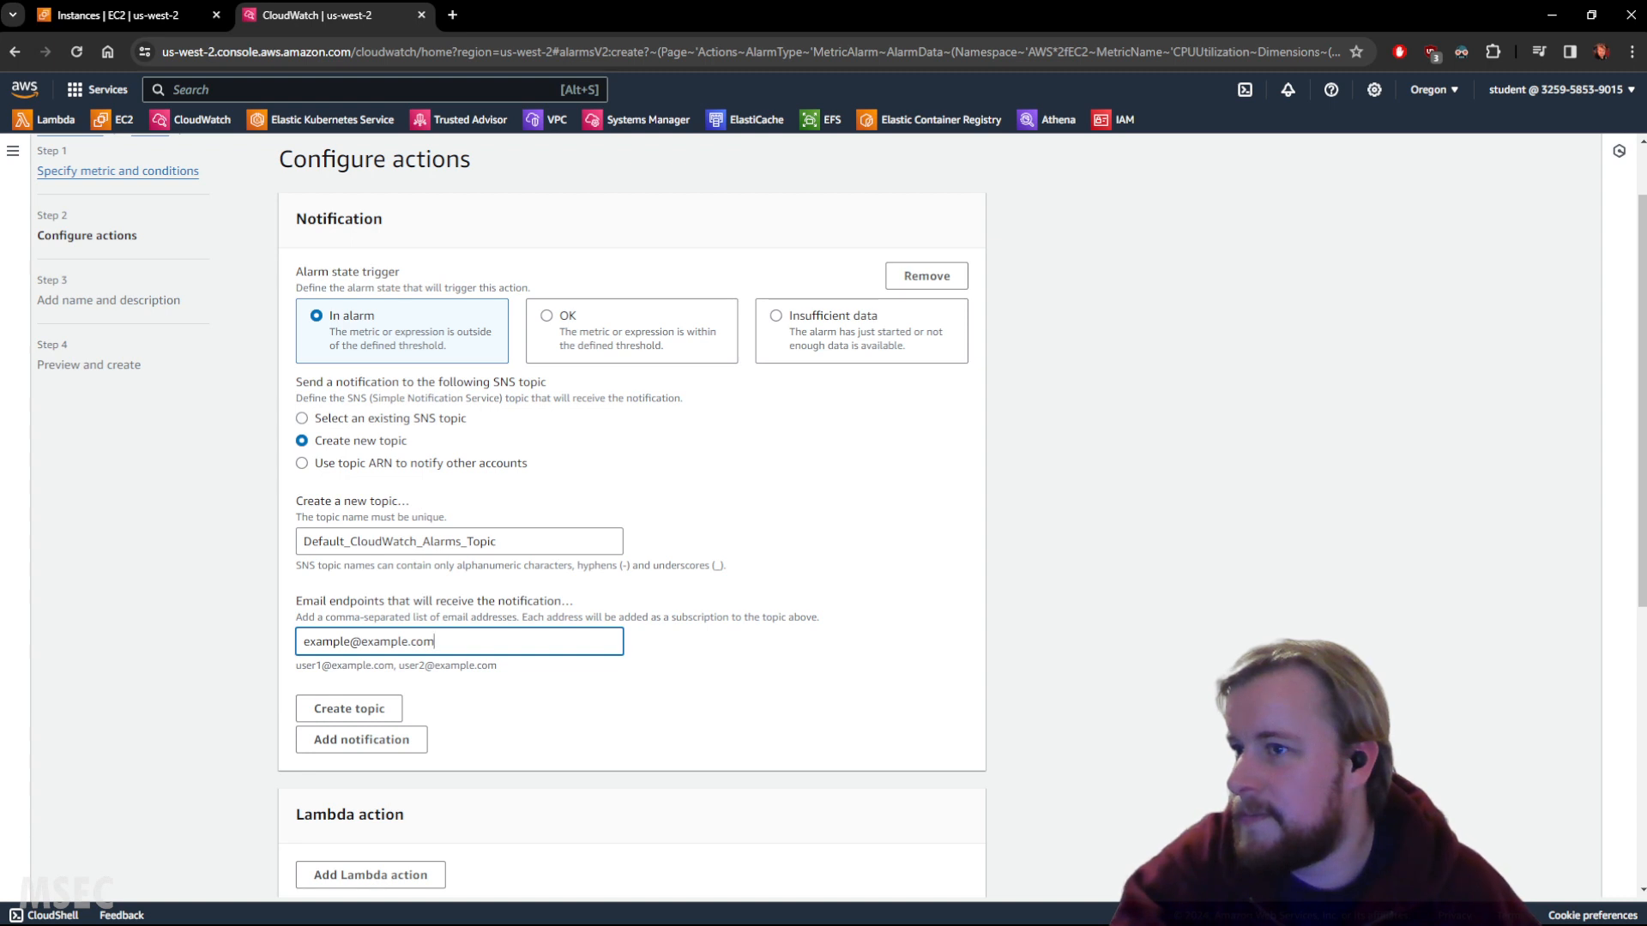
left_click(391, 709)
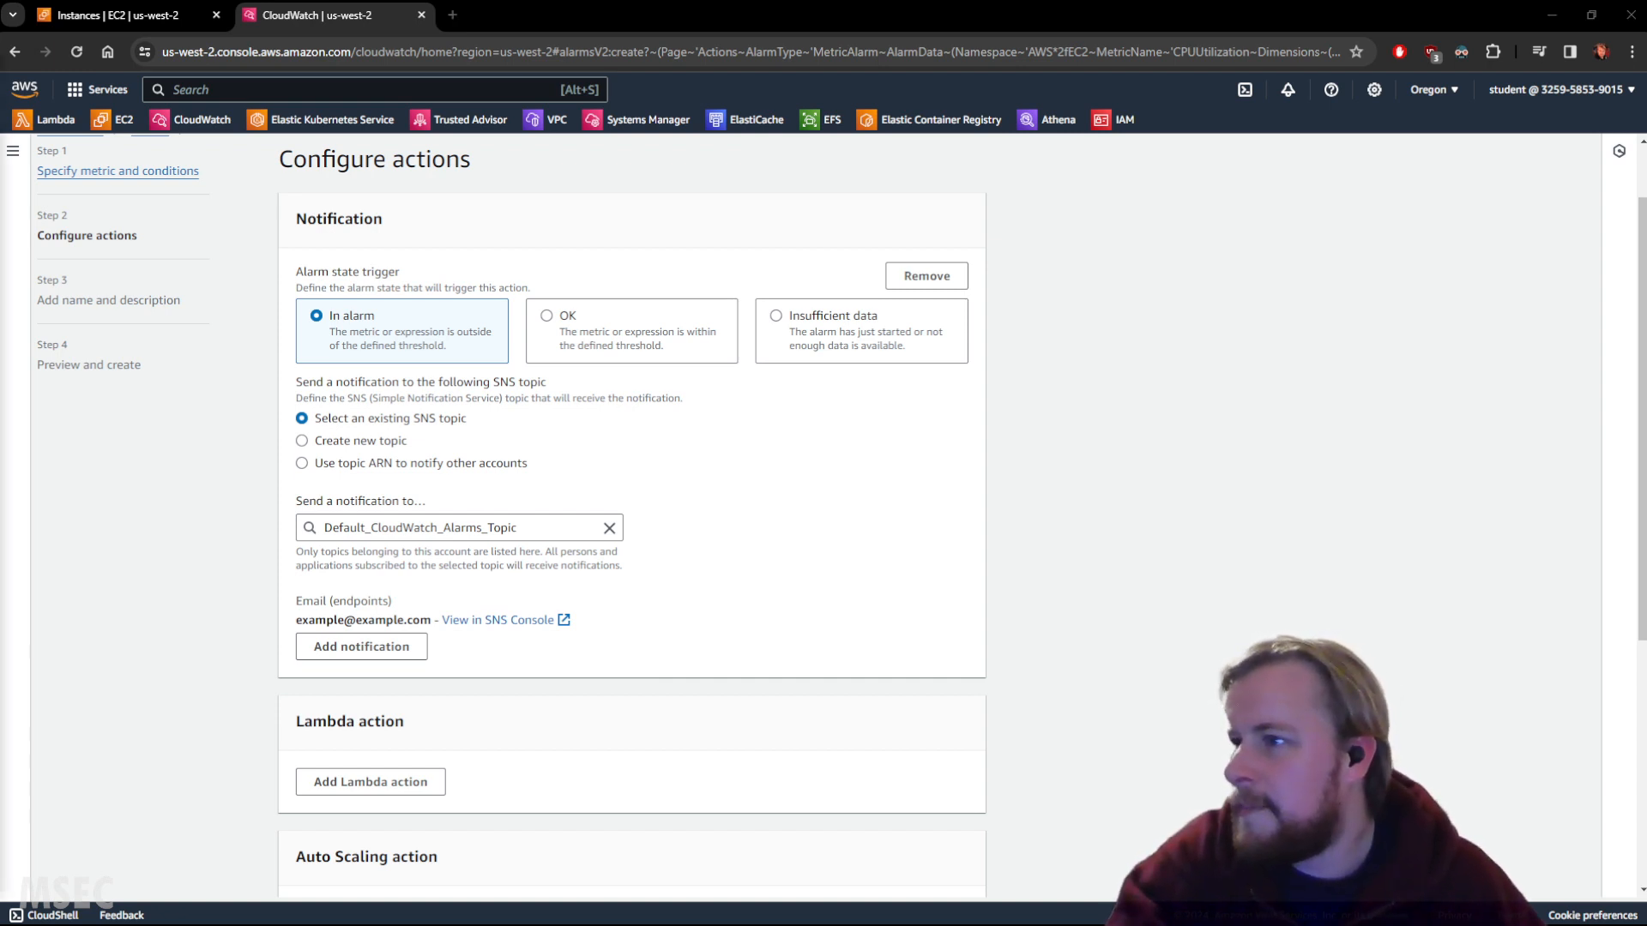
scroll(831, 691, "down", 5)
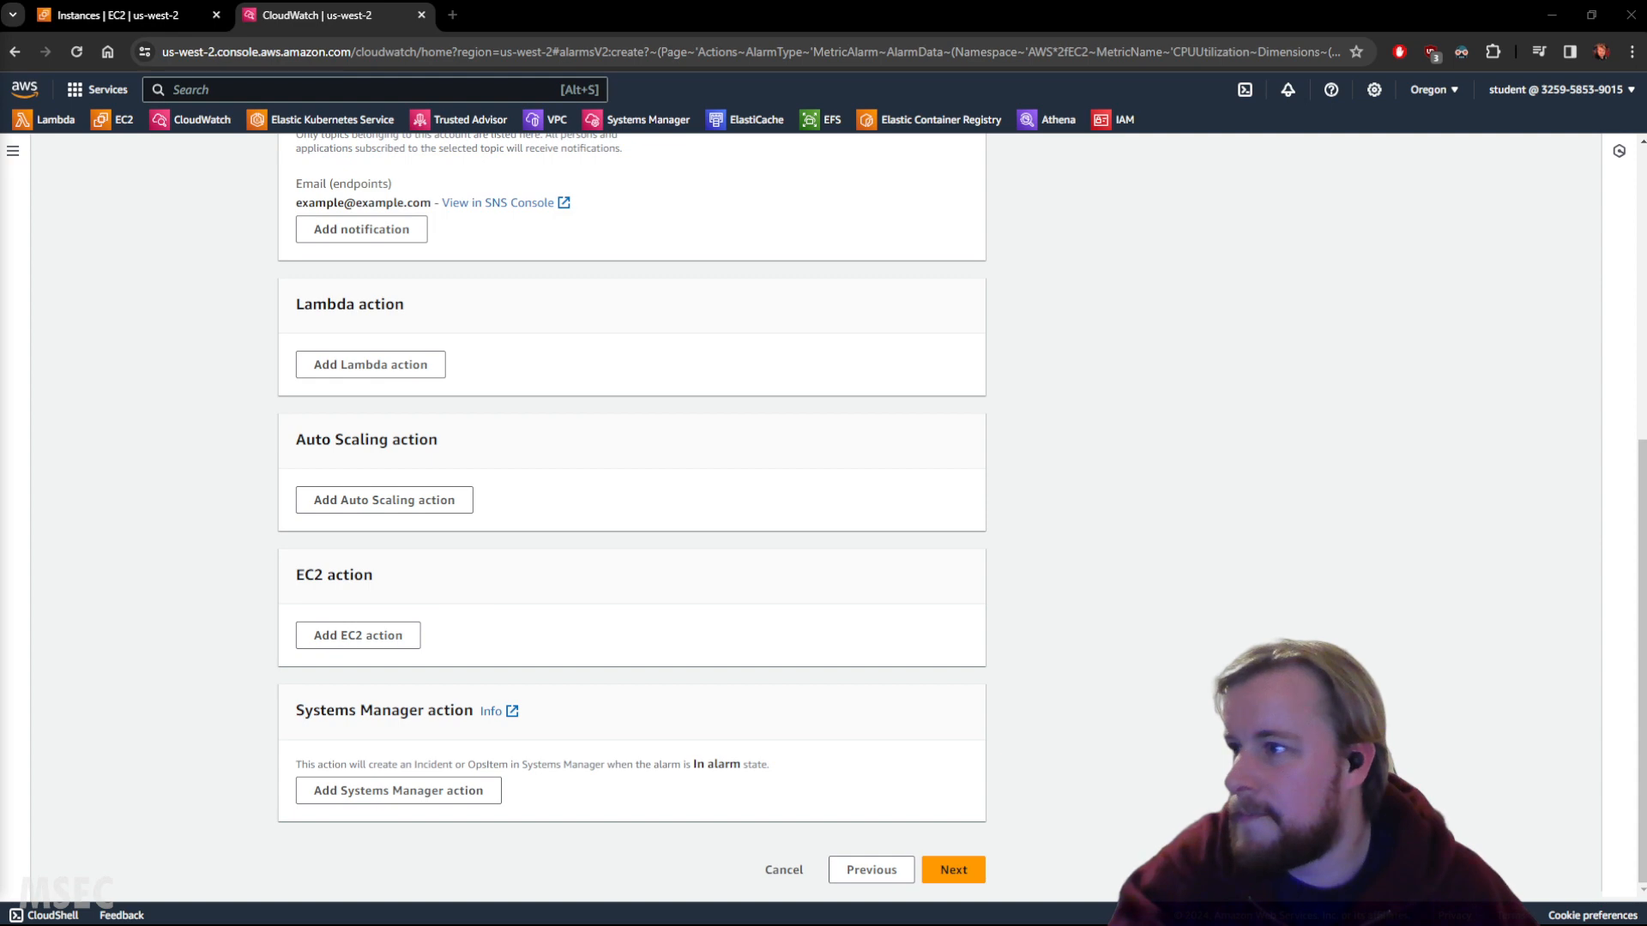
scroll(655, 542, "up", 10)
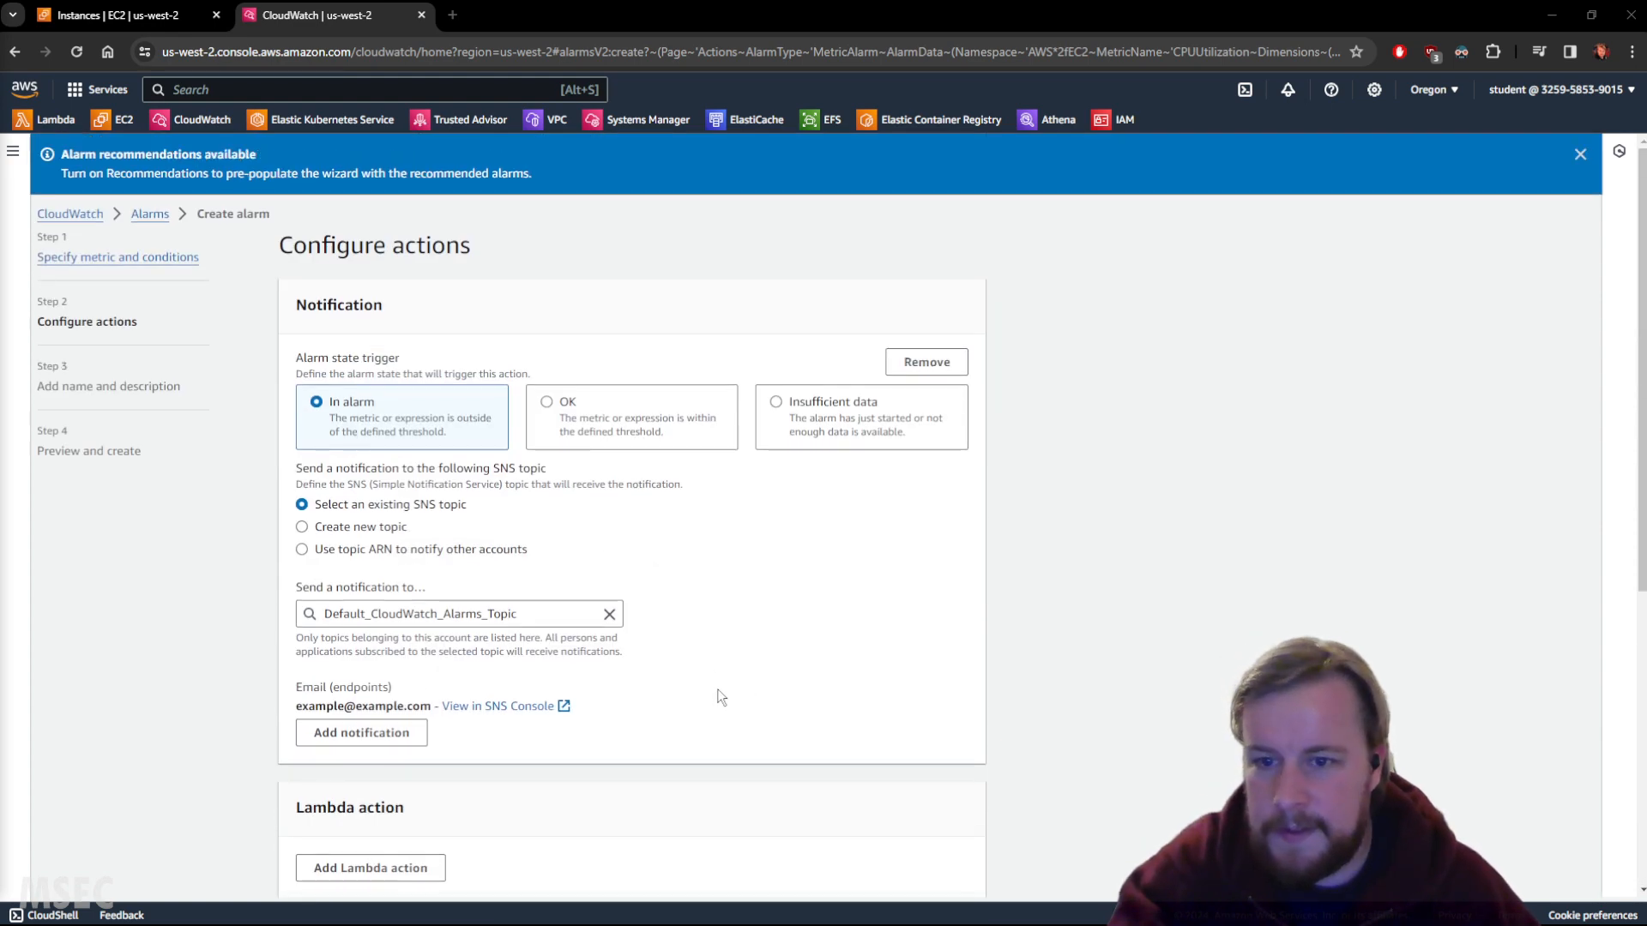
scroll(717, 688, "down", 10)
left_click(961, 870)
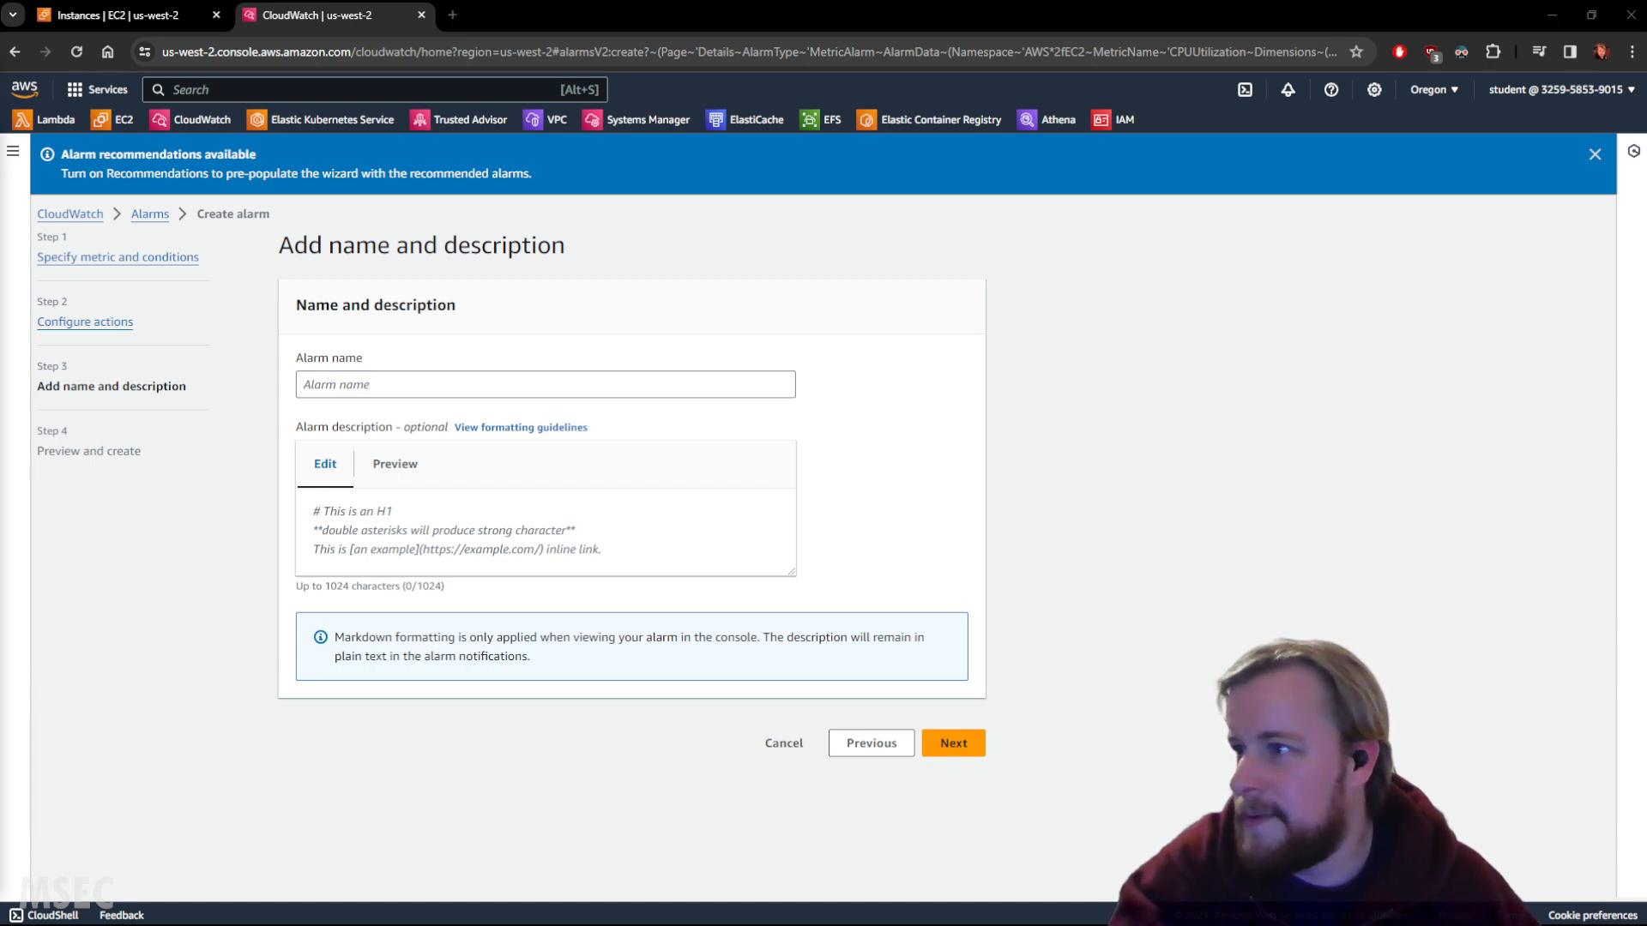
Name the alarm 'High CPU' with the description 'When CPU utilization >= 50%'.
left_click(392, 379)
type("High CPU")
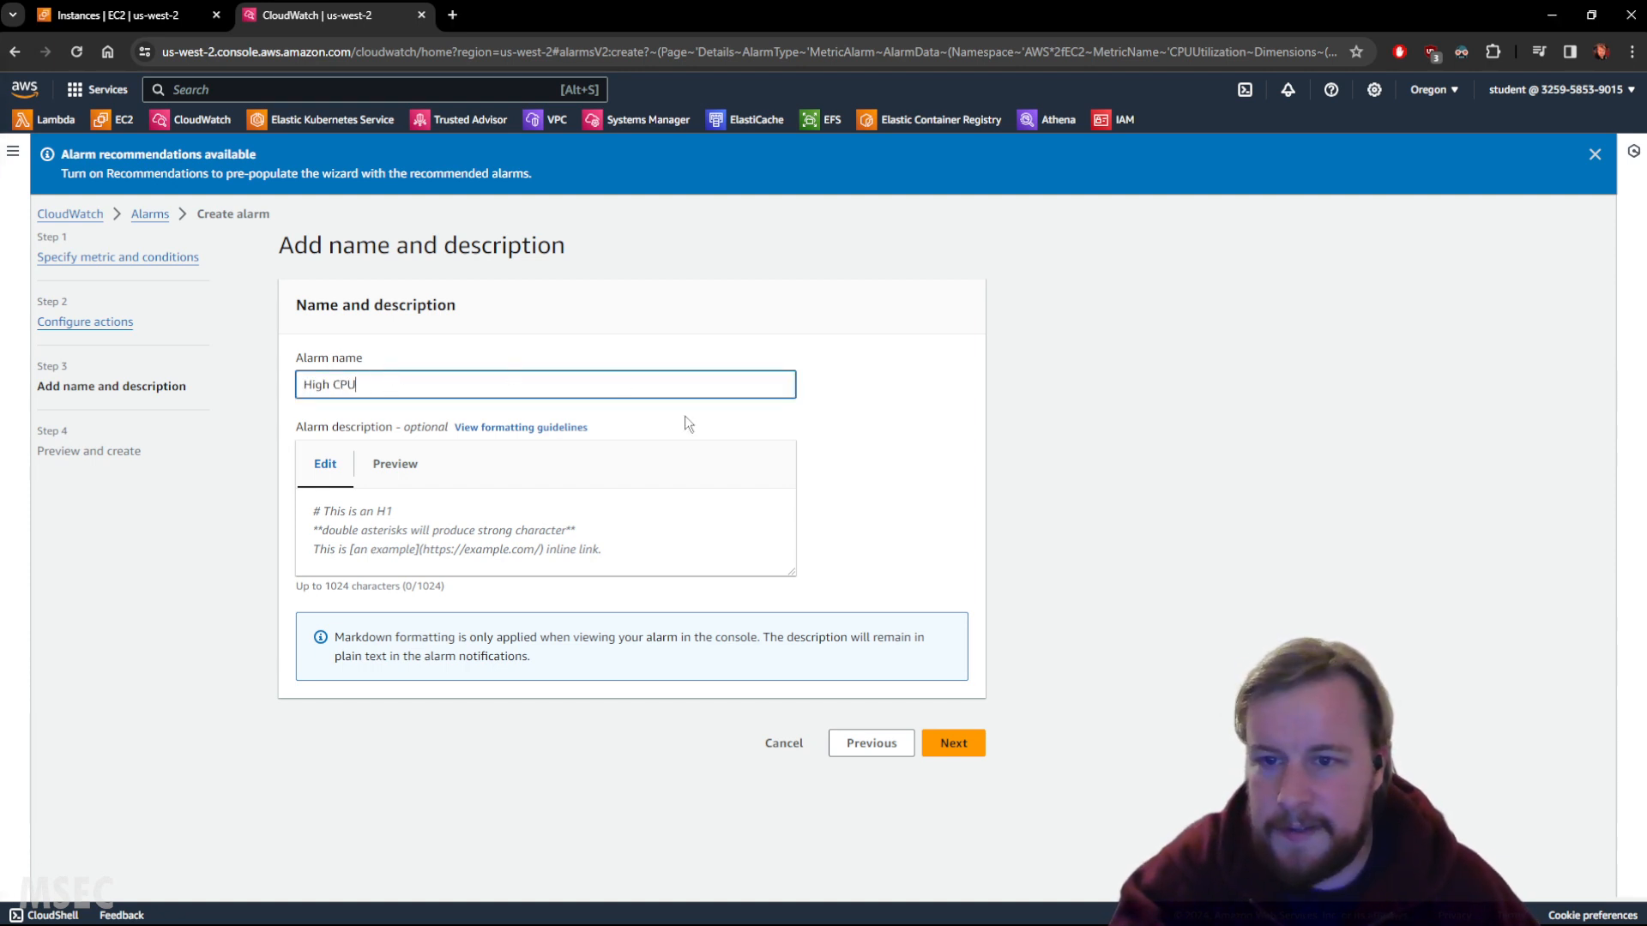
left_click(947, 373)
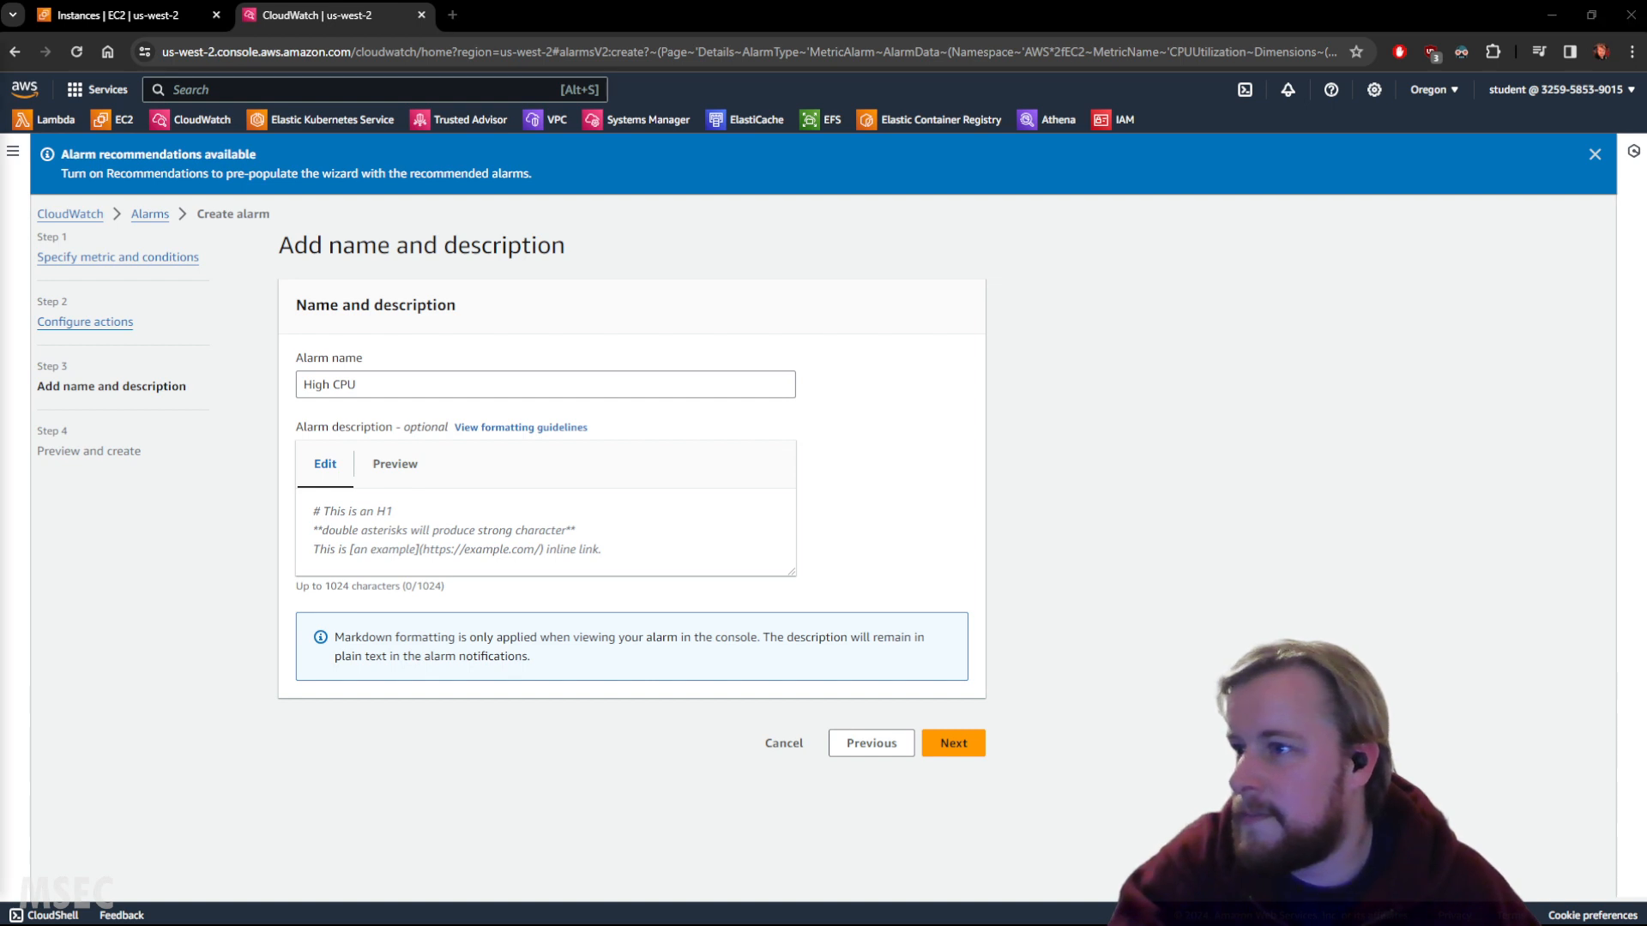
left_click(372, 542)
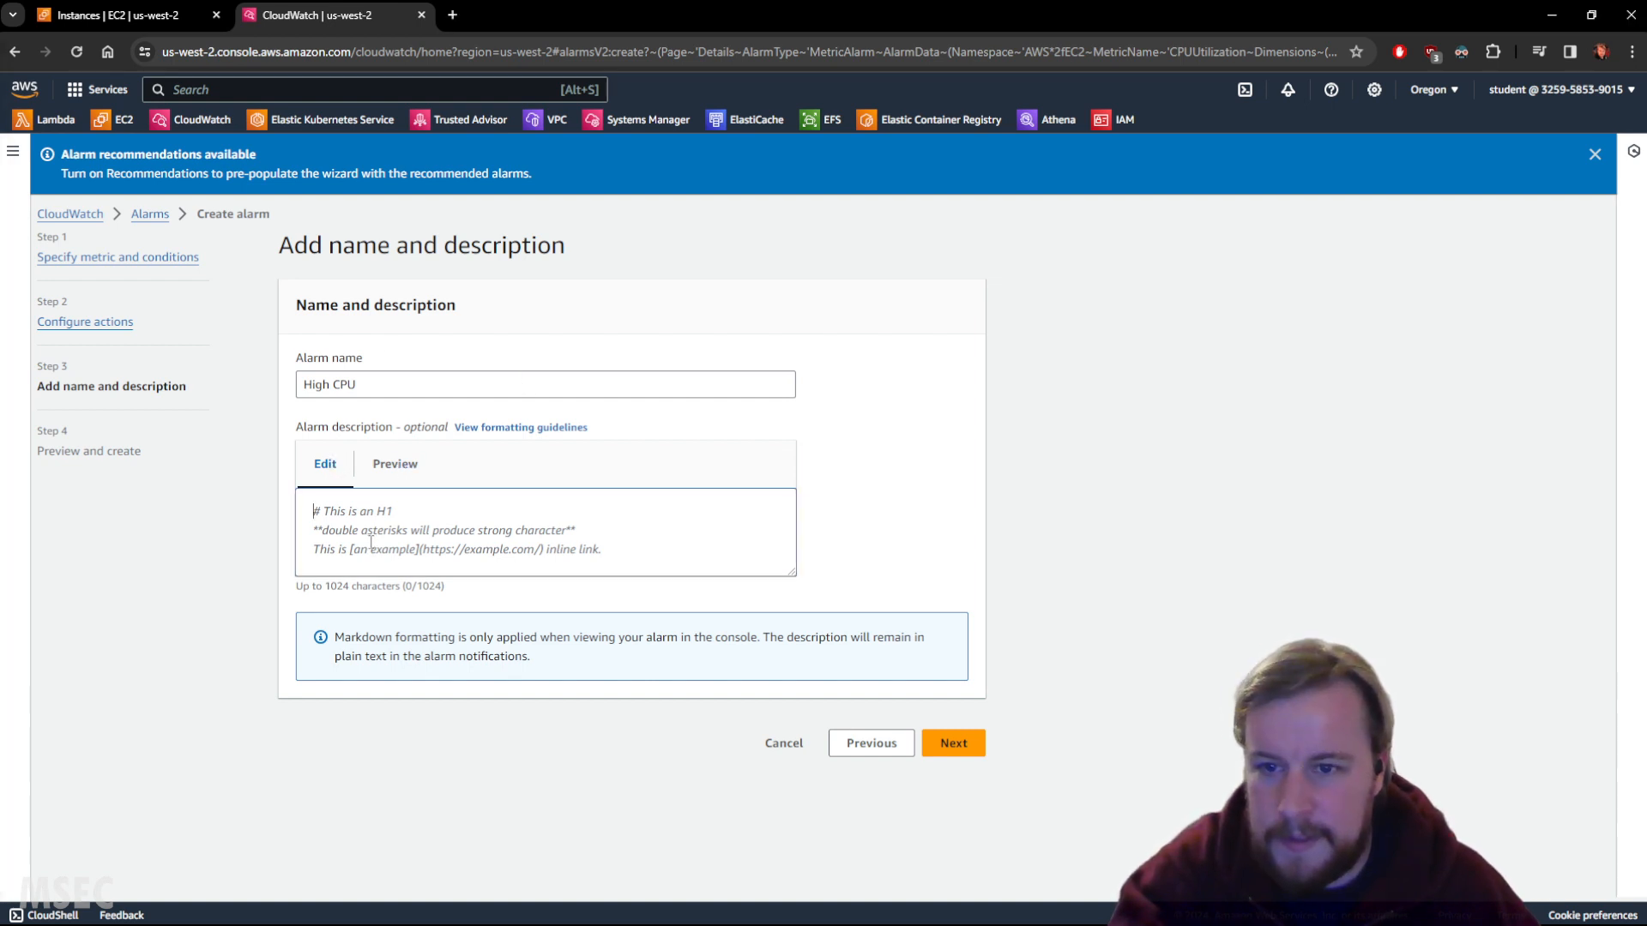
type("When CPU utilization >= 50%")
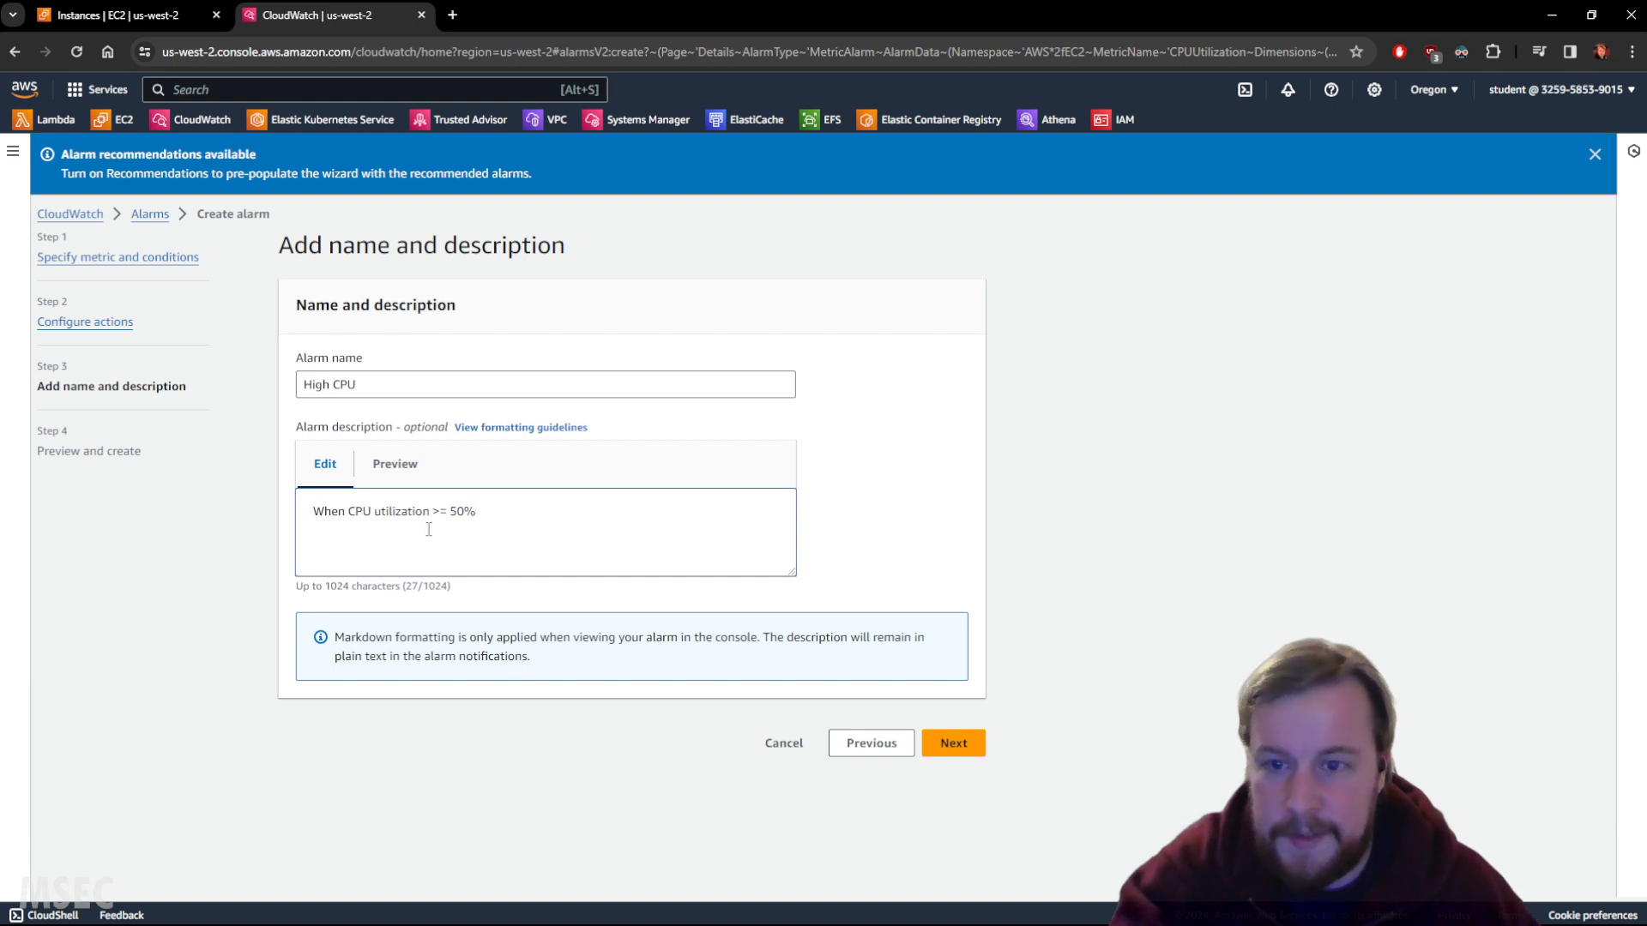
left_click(952, 743)
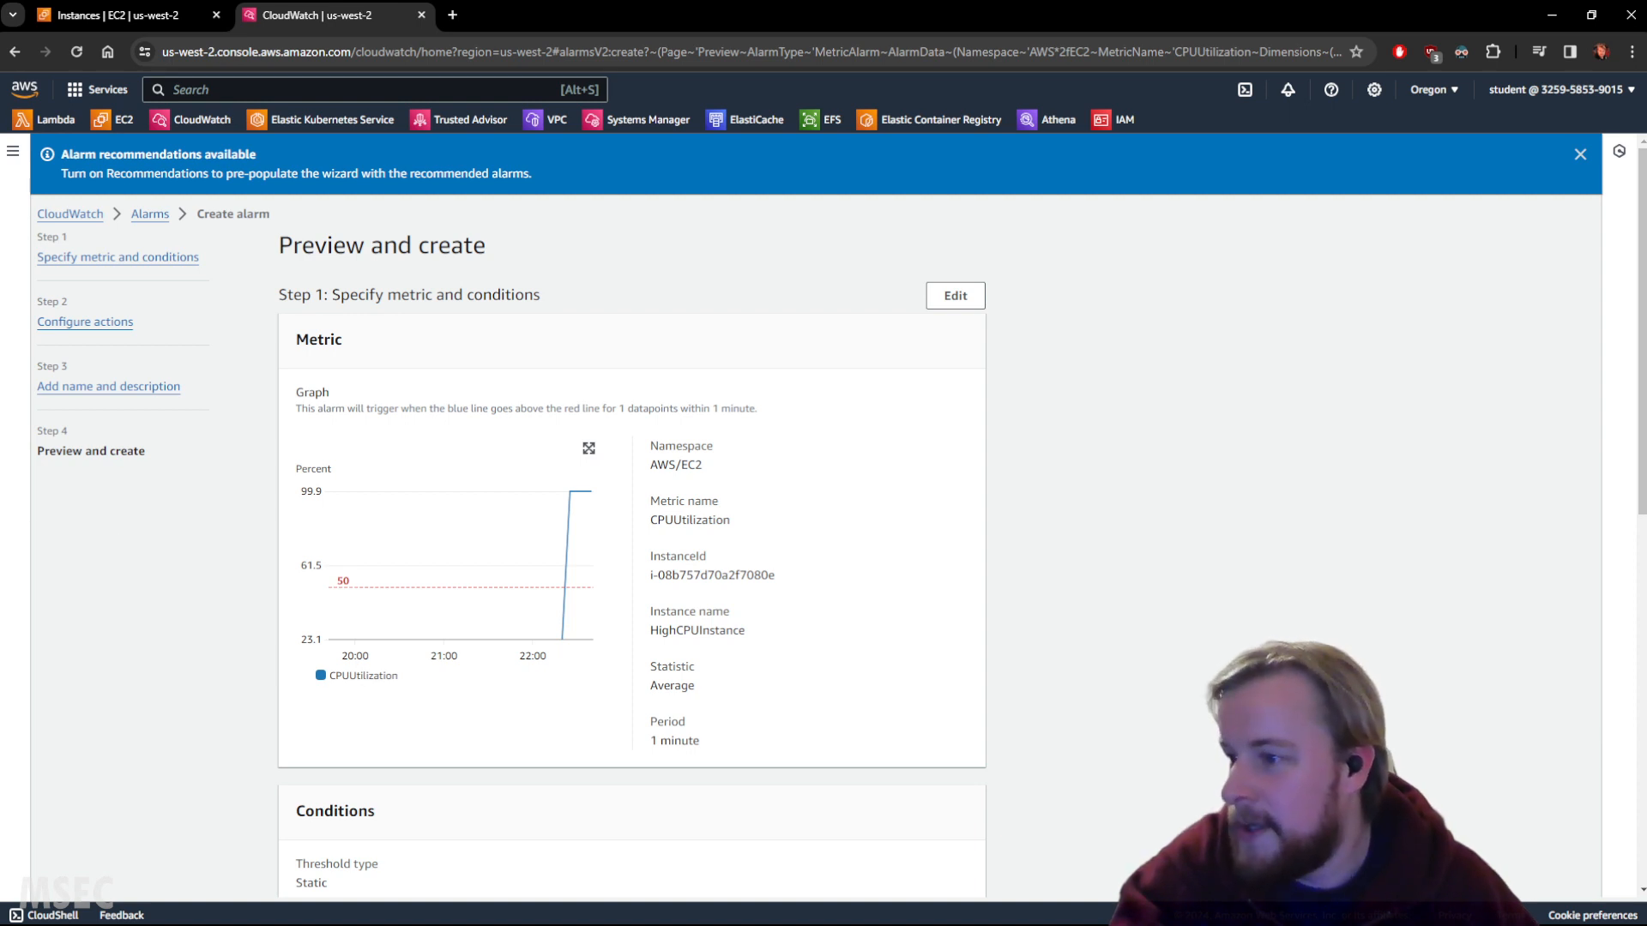
scroll(1051, 610, "down", 3)
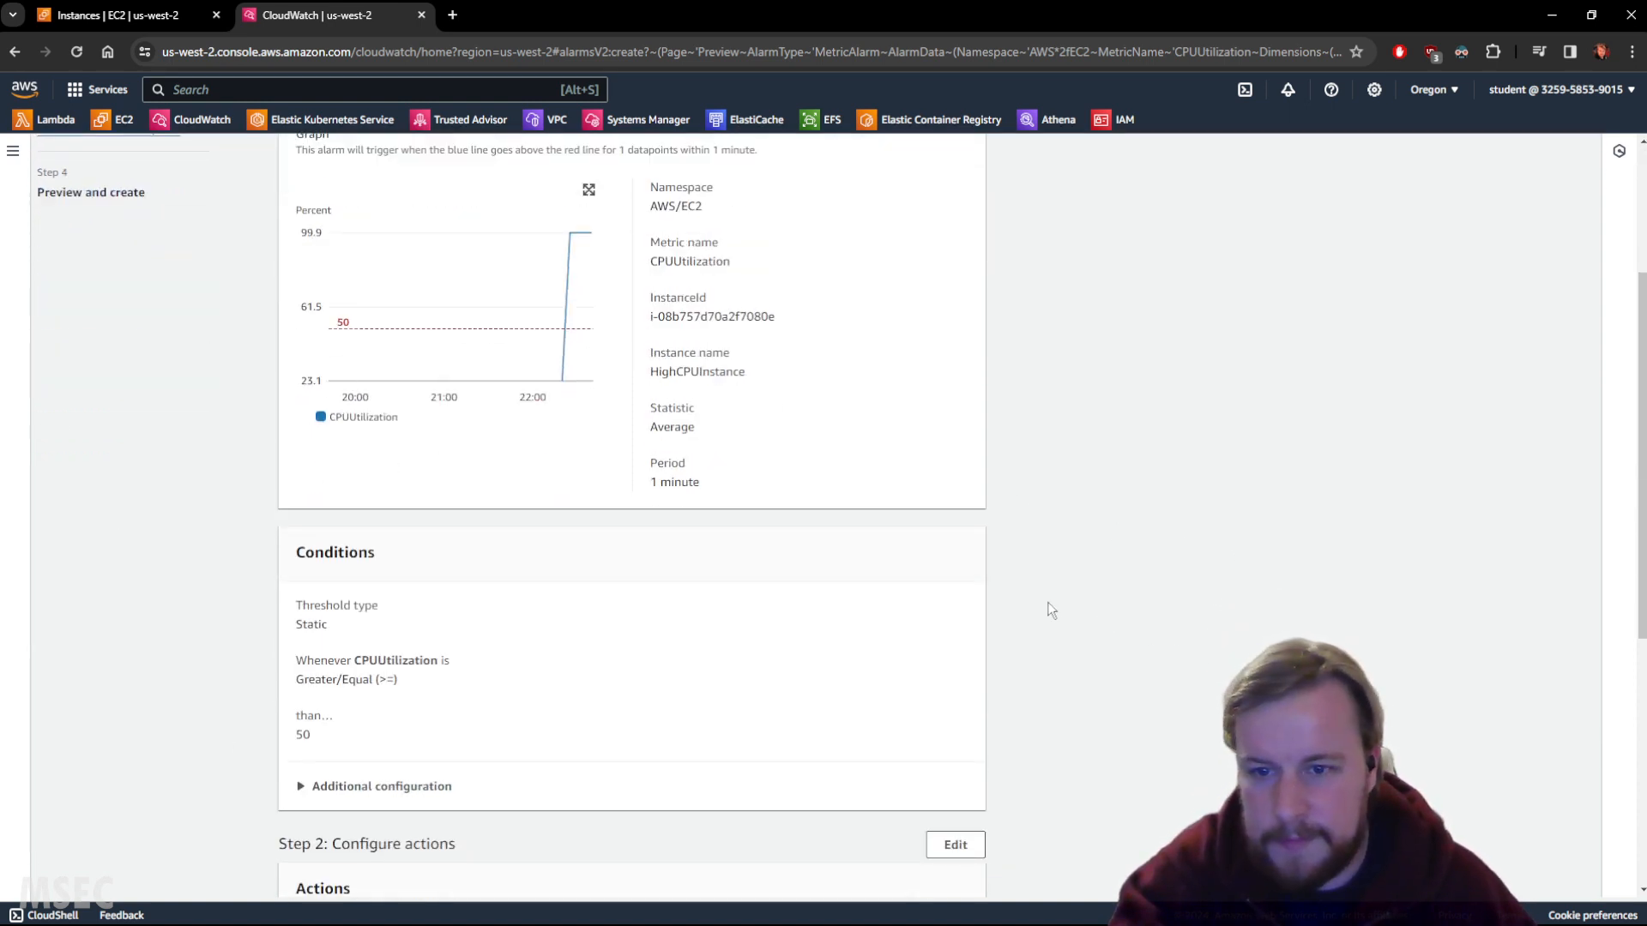
scroll(1017, 600, "down", 2)
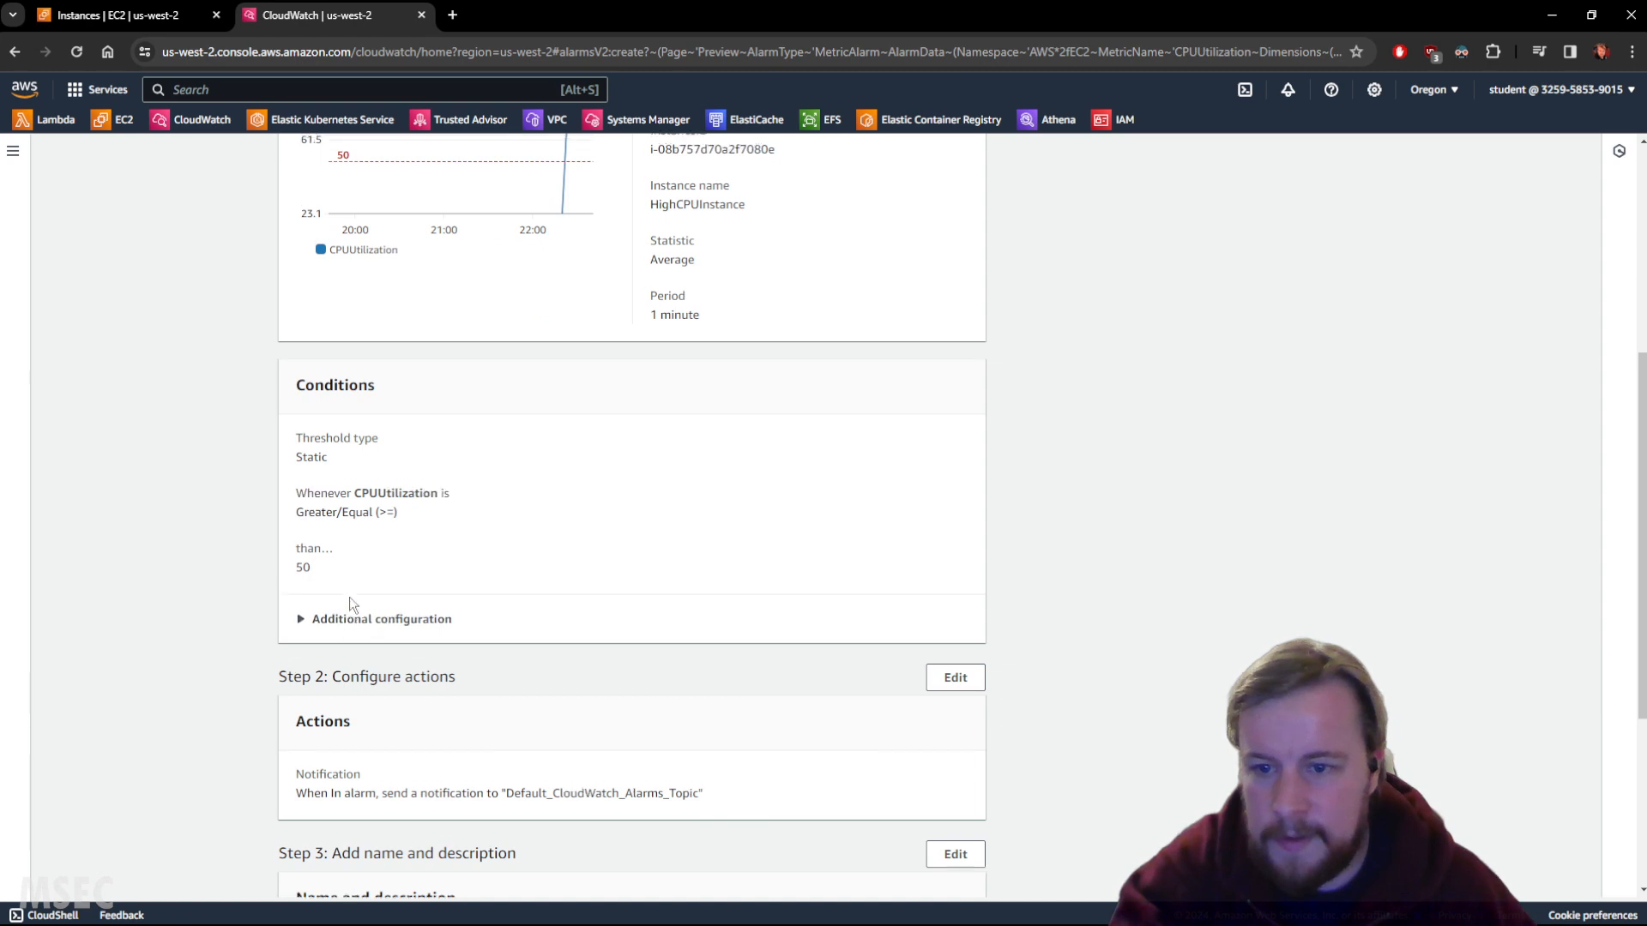
scroll(348, 597, "up", 3)
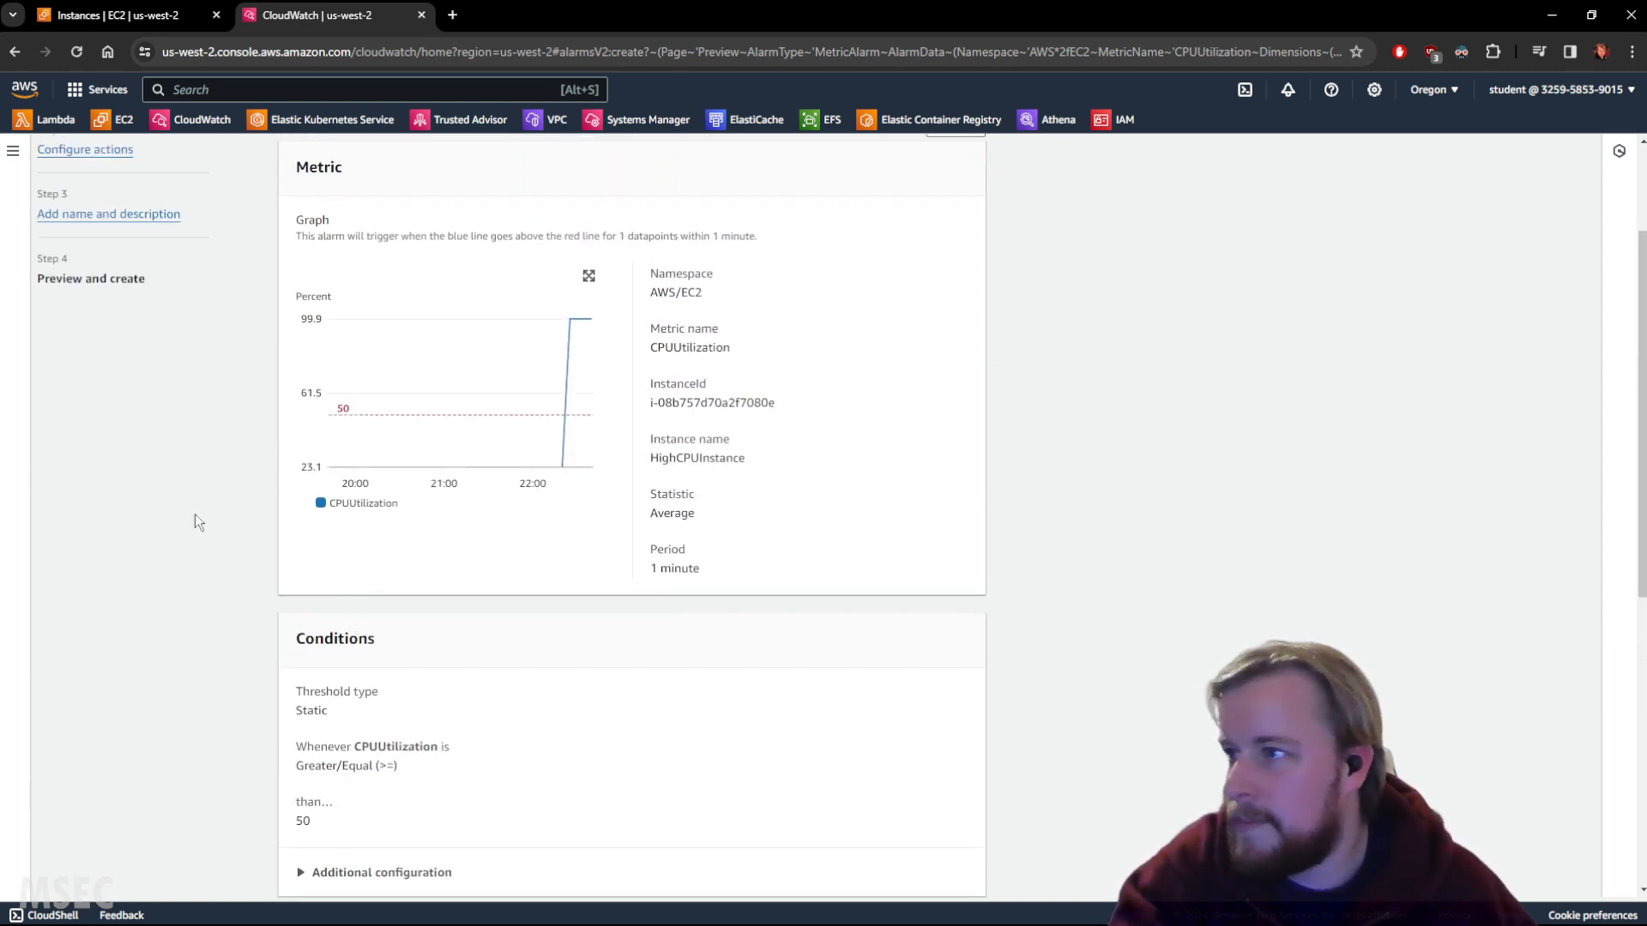
scroll(1235, 592, "down", 1)
scroll(1232, 592, "down", 6)
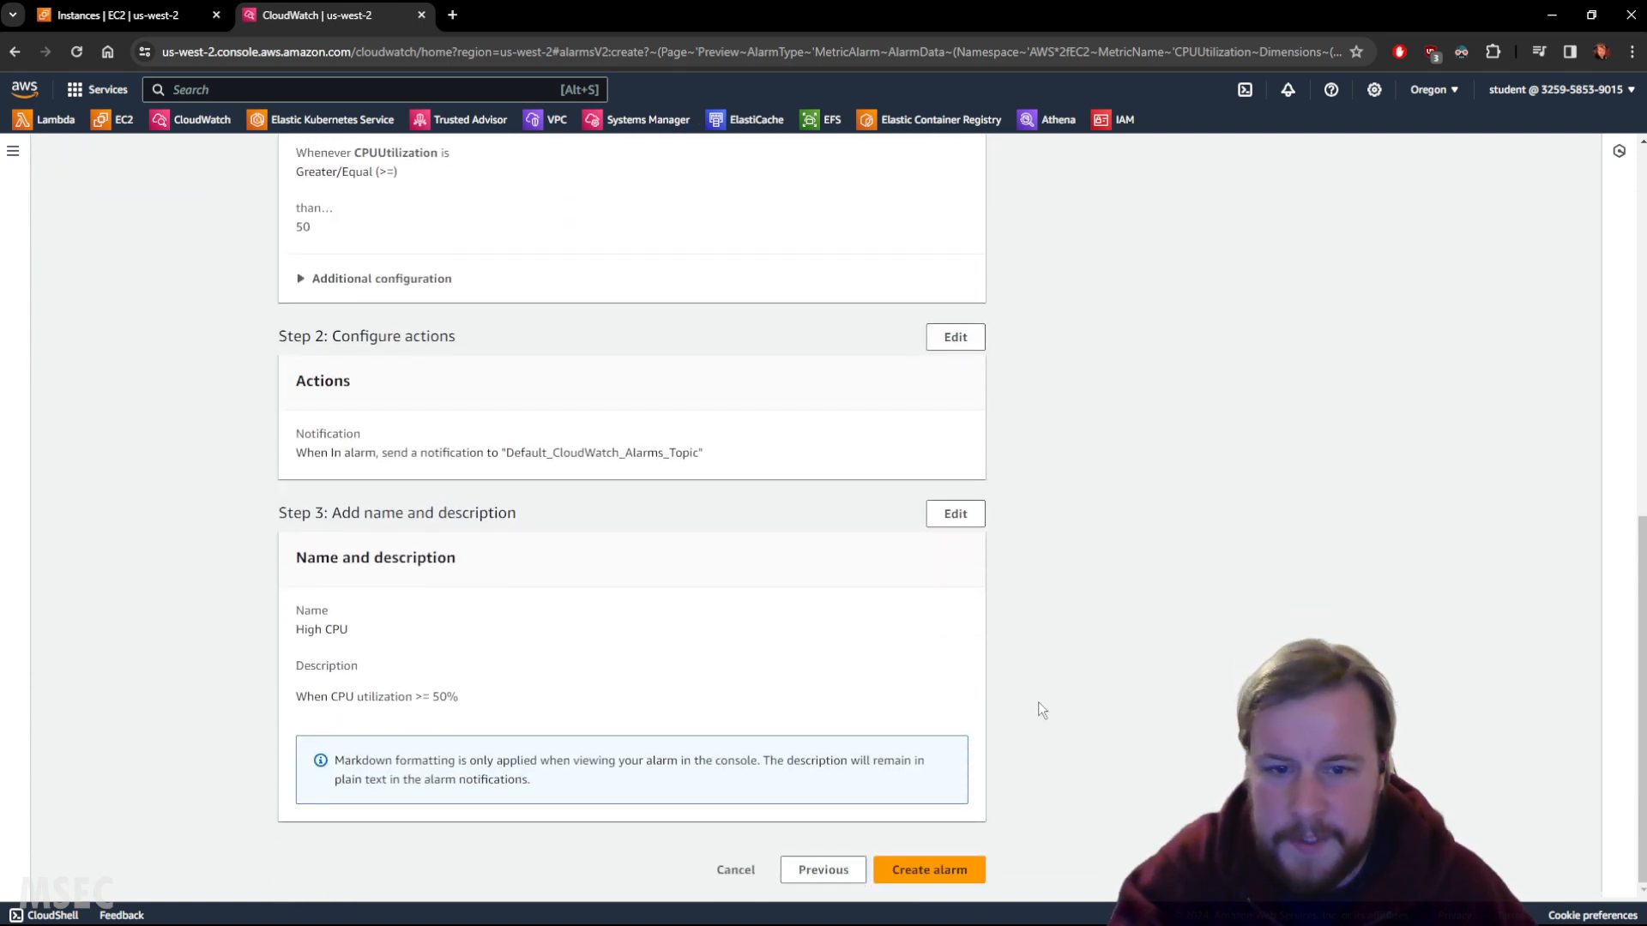
Create the High CPU alarm, refresh the list until it reads In alarm, then open High CPU.
left_click(917, 876)
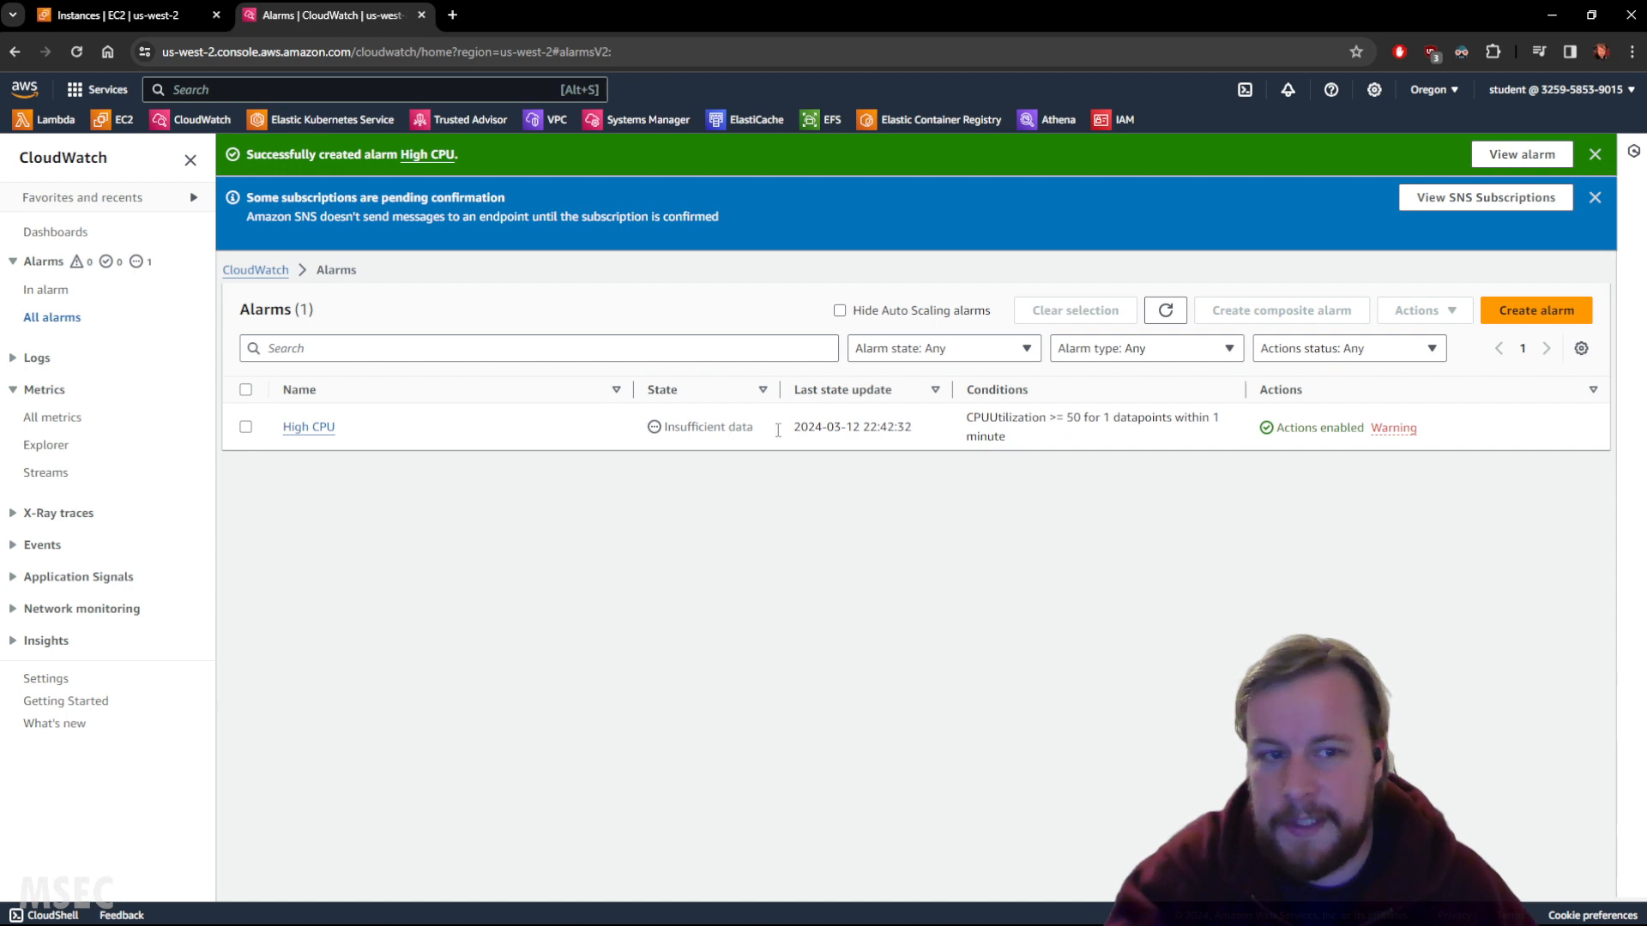
left_click(1166, 309)
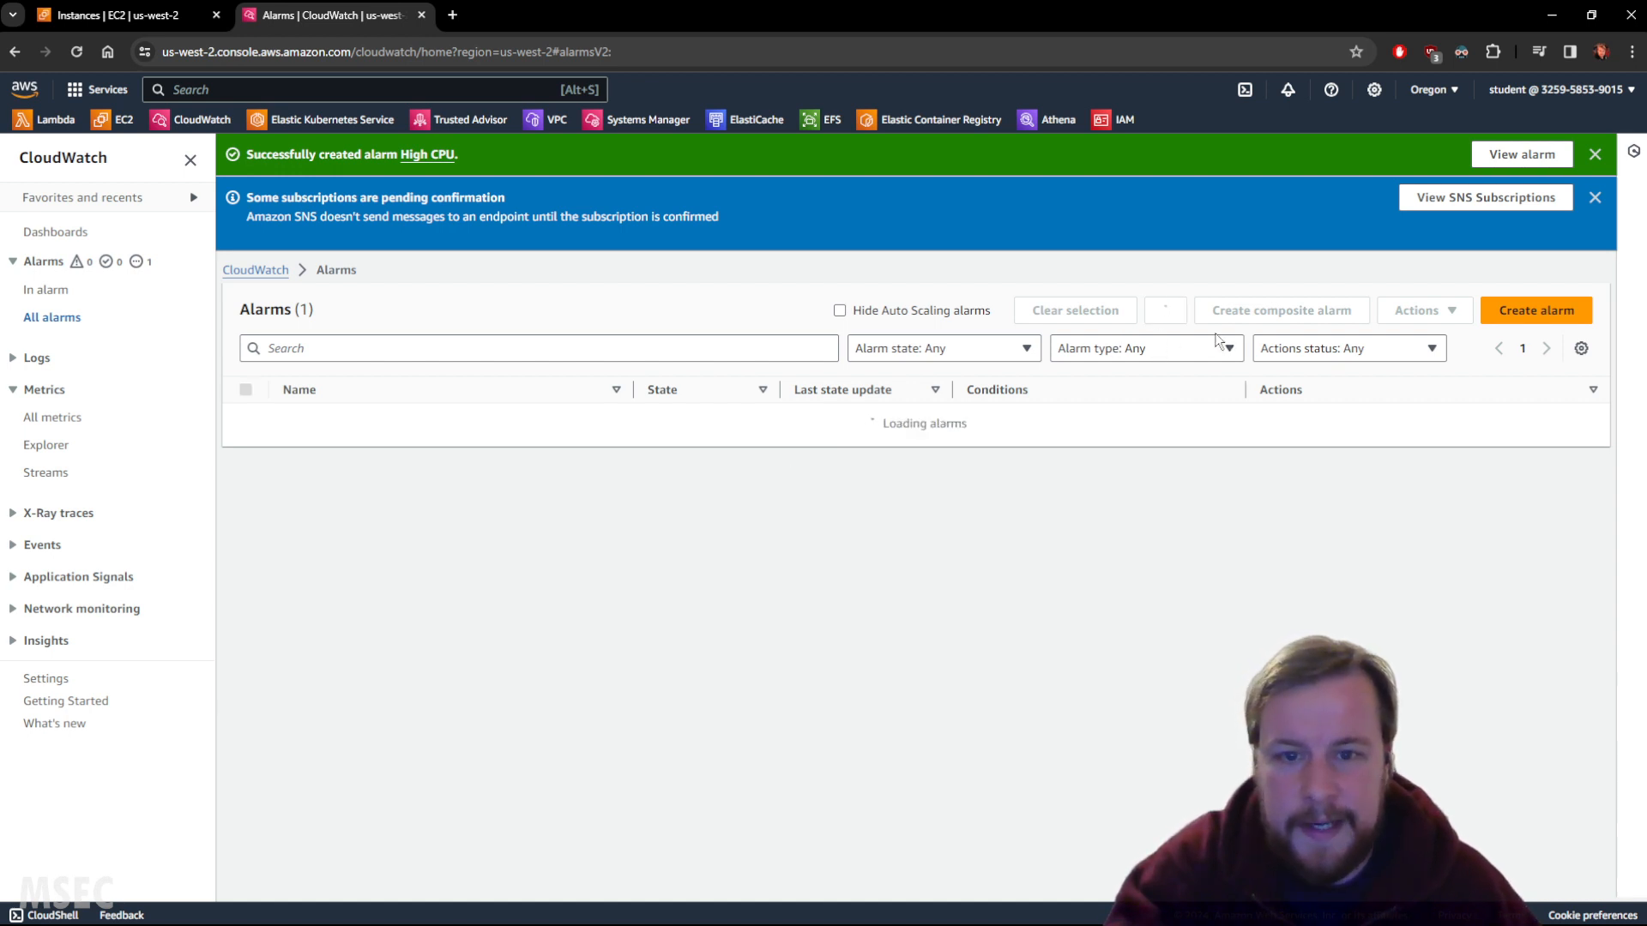
left_click(1166, 309)
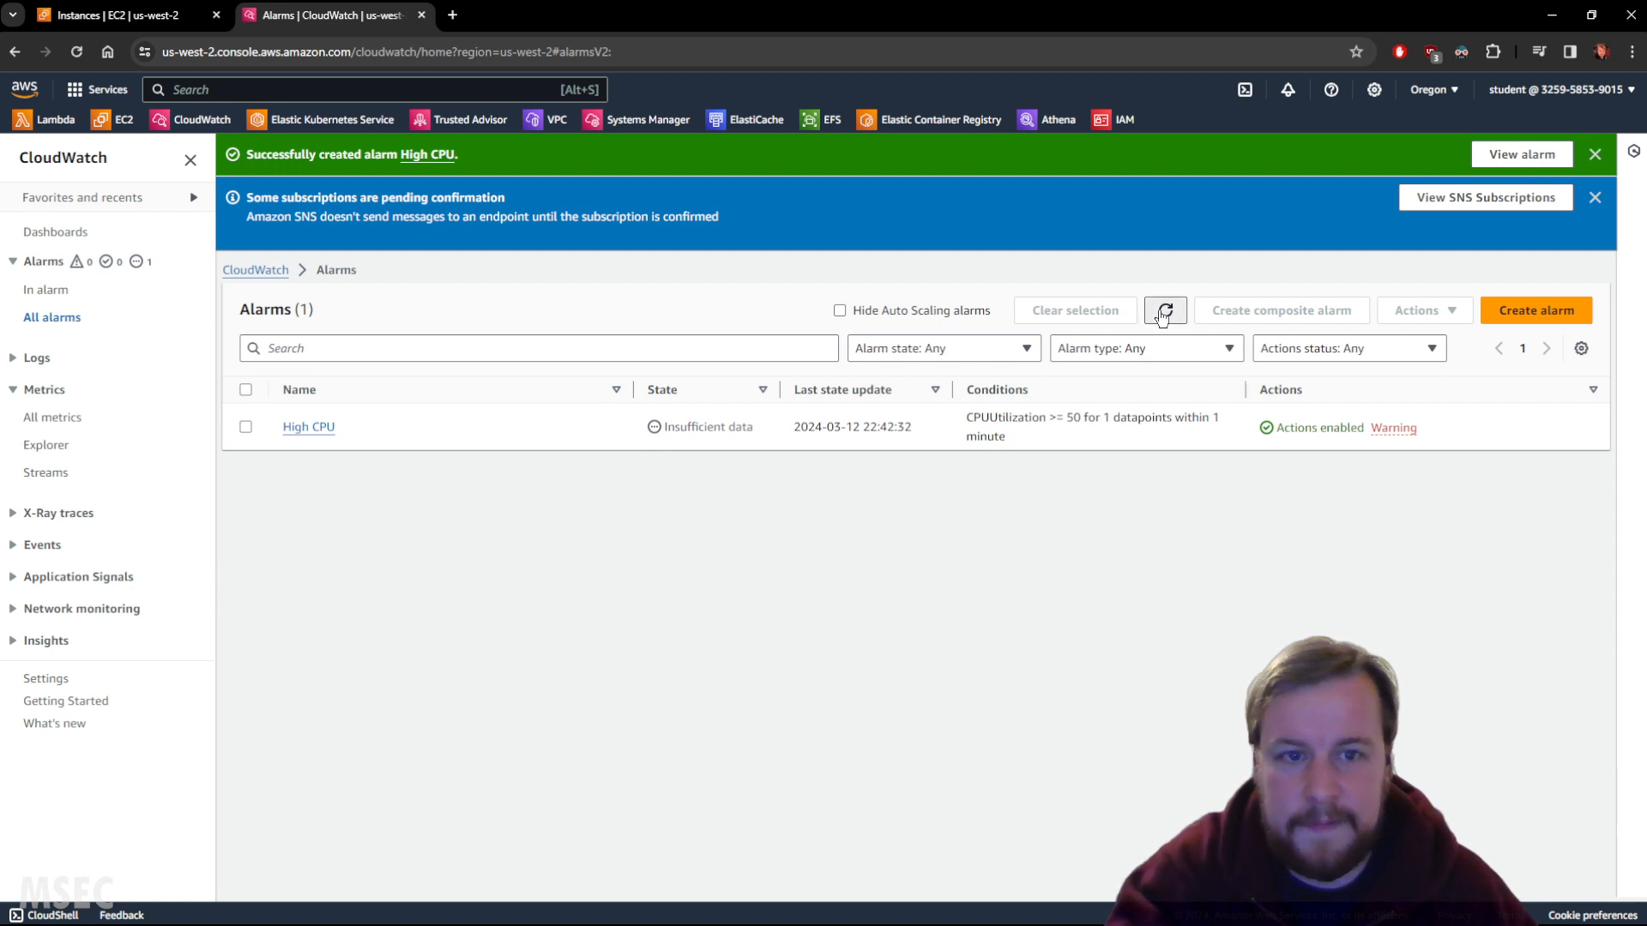
left_click(1163, 314)
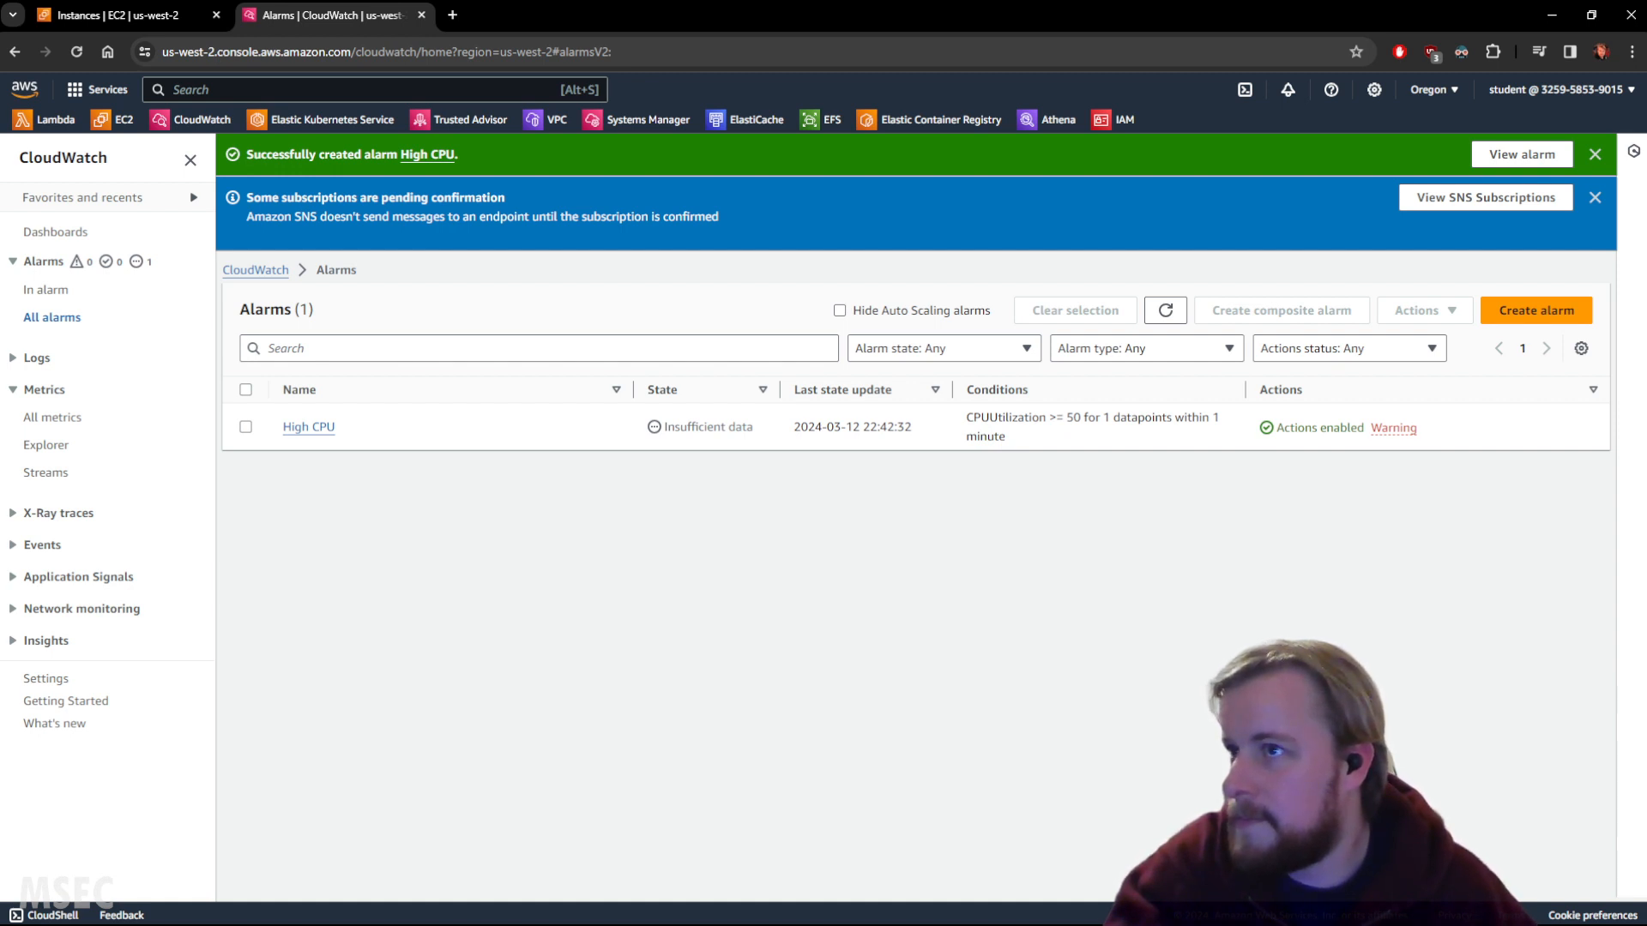
left_click(1165, 309)
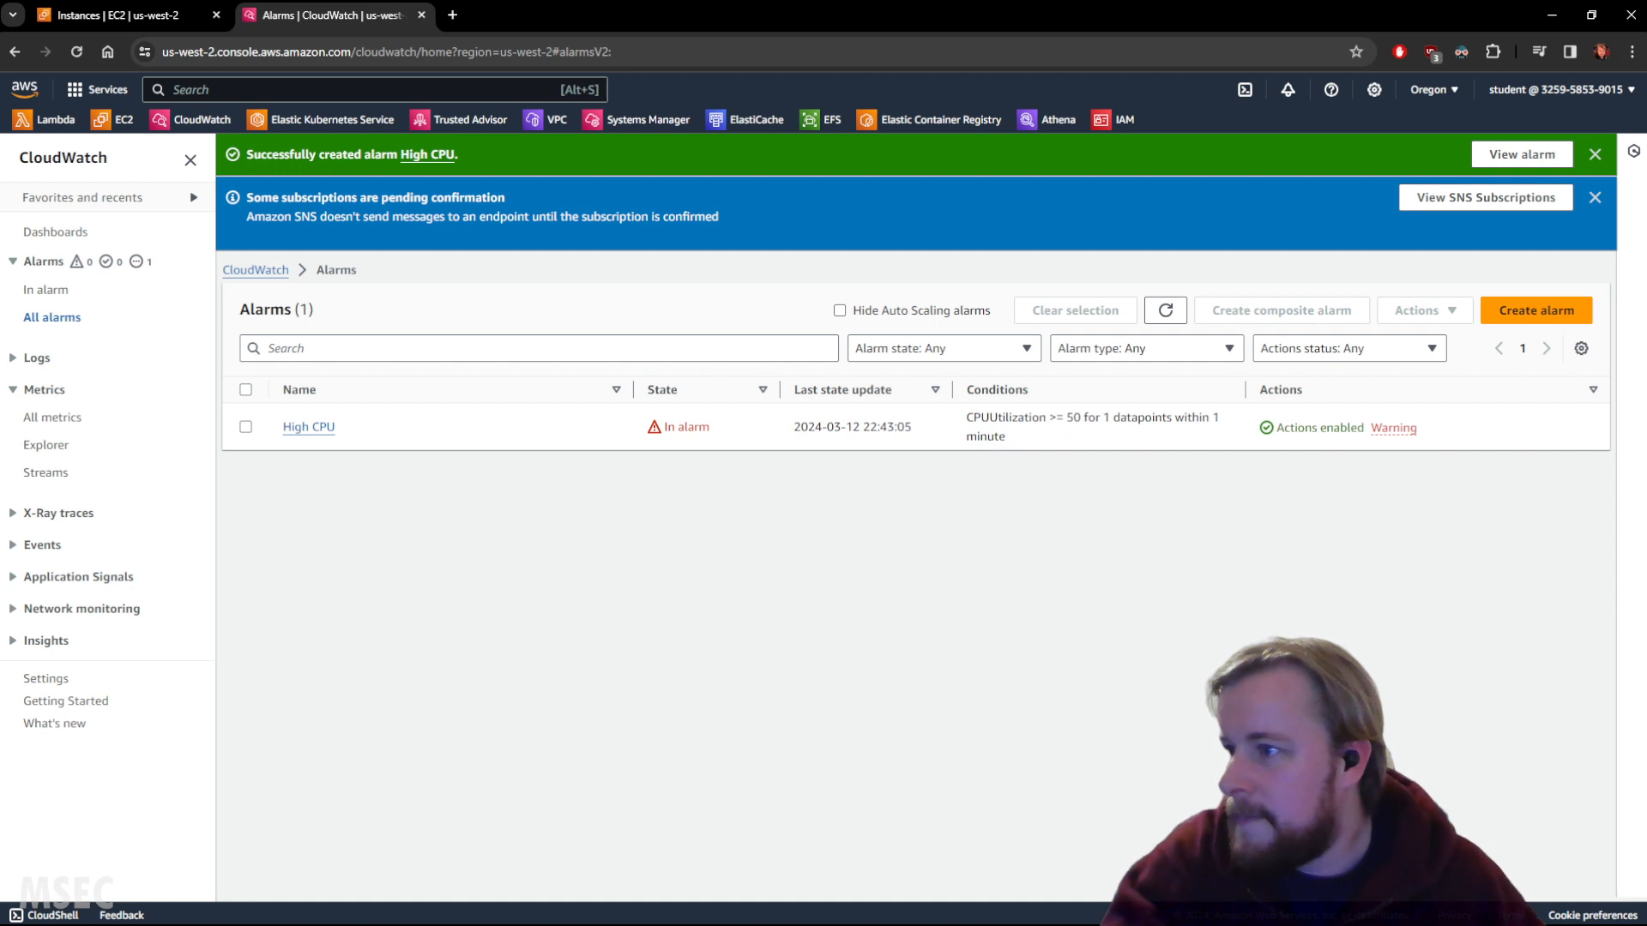
left_click(306, 428)
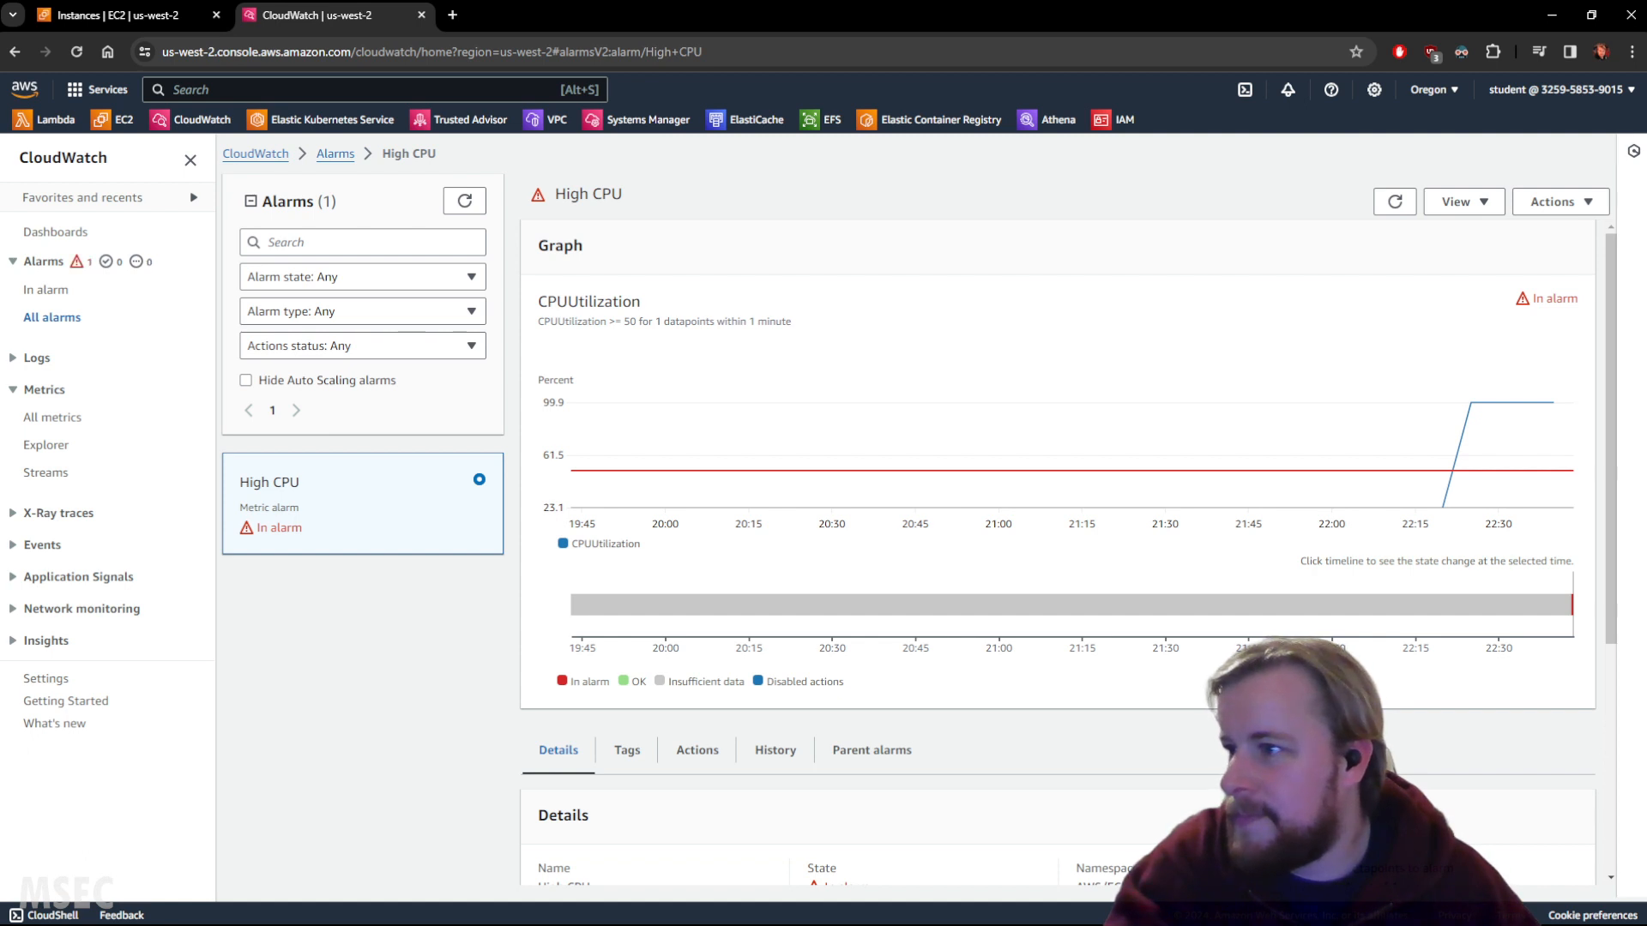
Show High CPU's History tab and highlight the SNS notification action entry and its topic ARN.
scroll(794, 607, "down", 4)
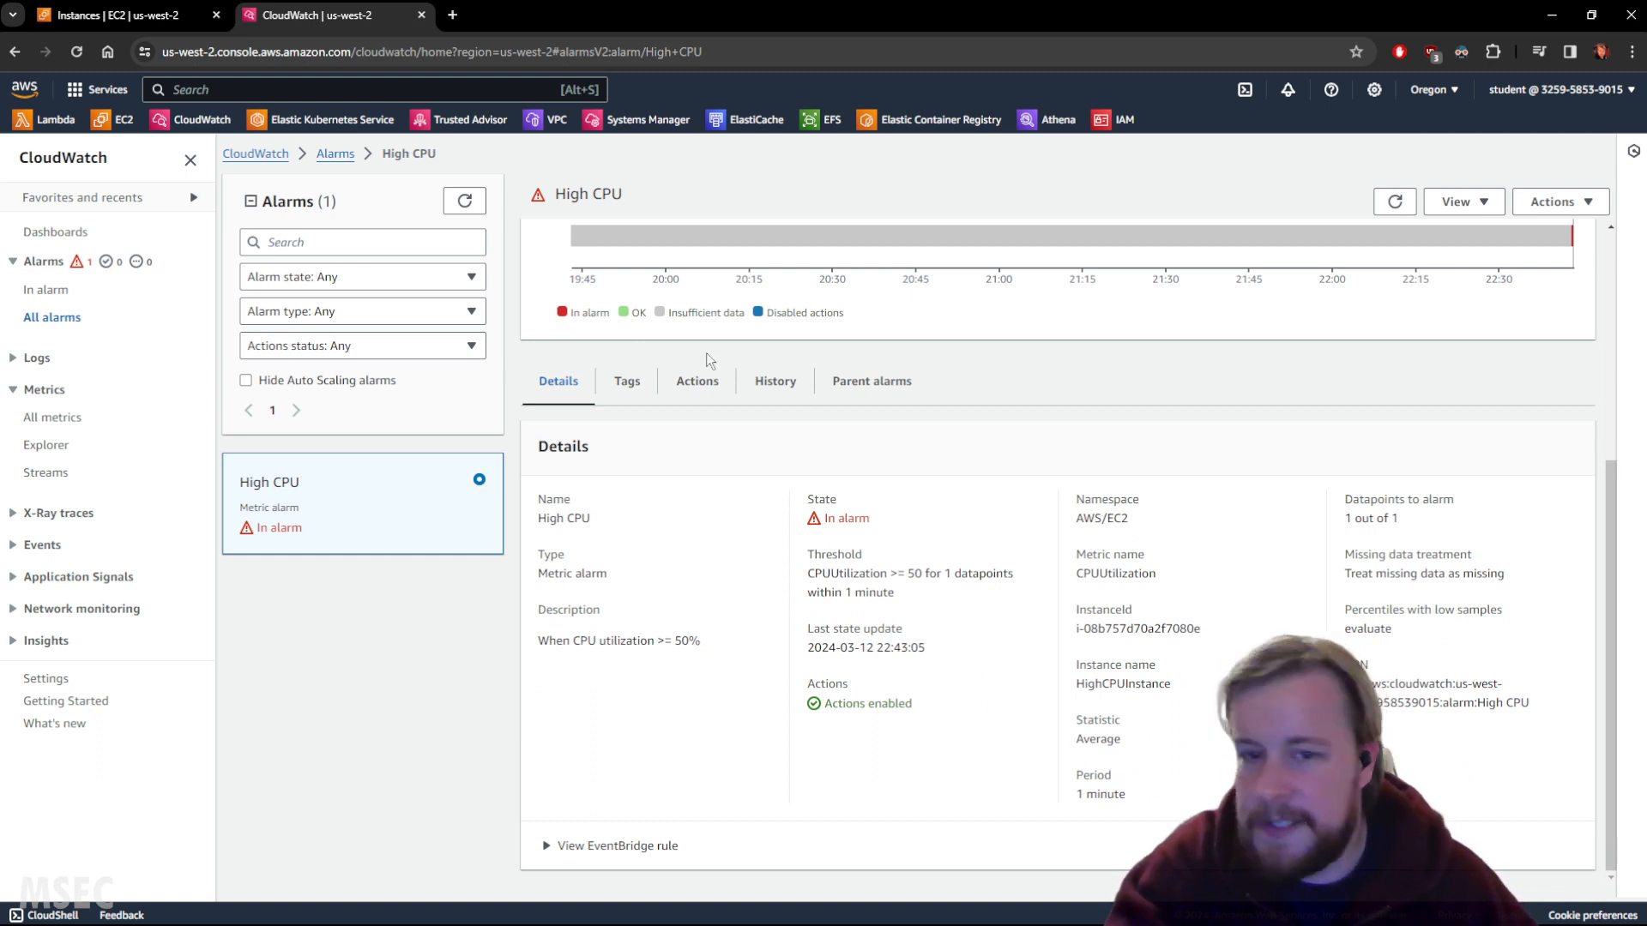
left_click(777, 382)
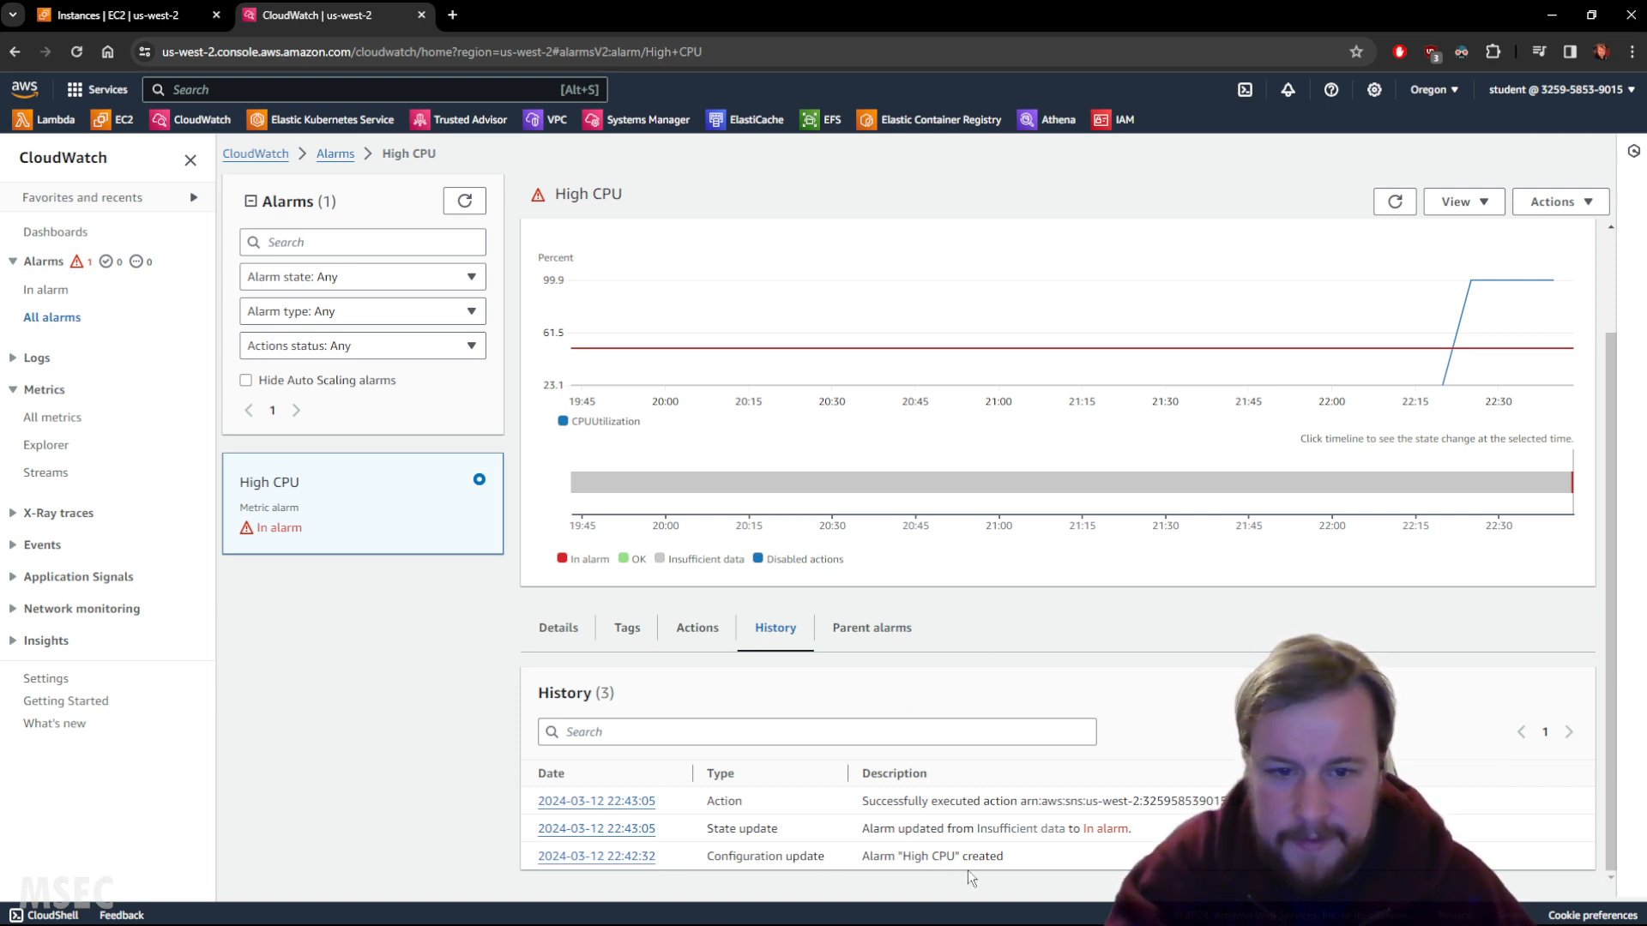
left_click_drag(998, 856, 1120, 832)
left_click(884, 832)
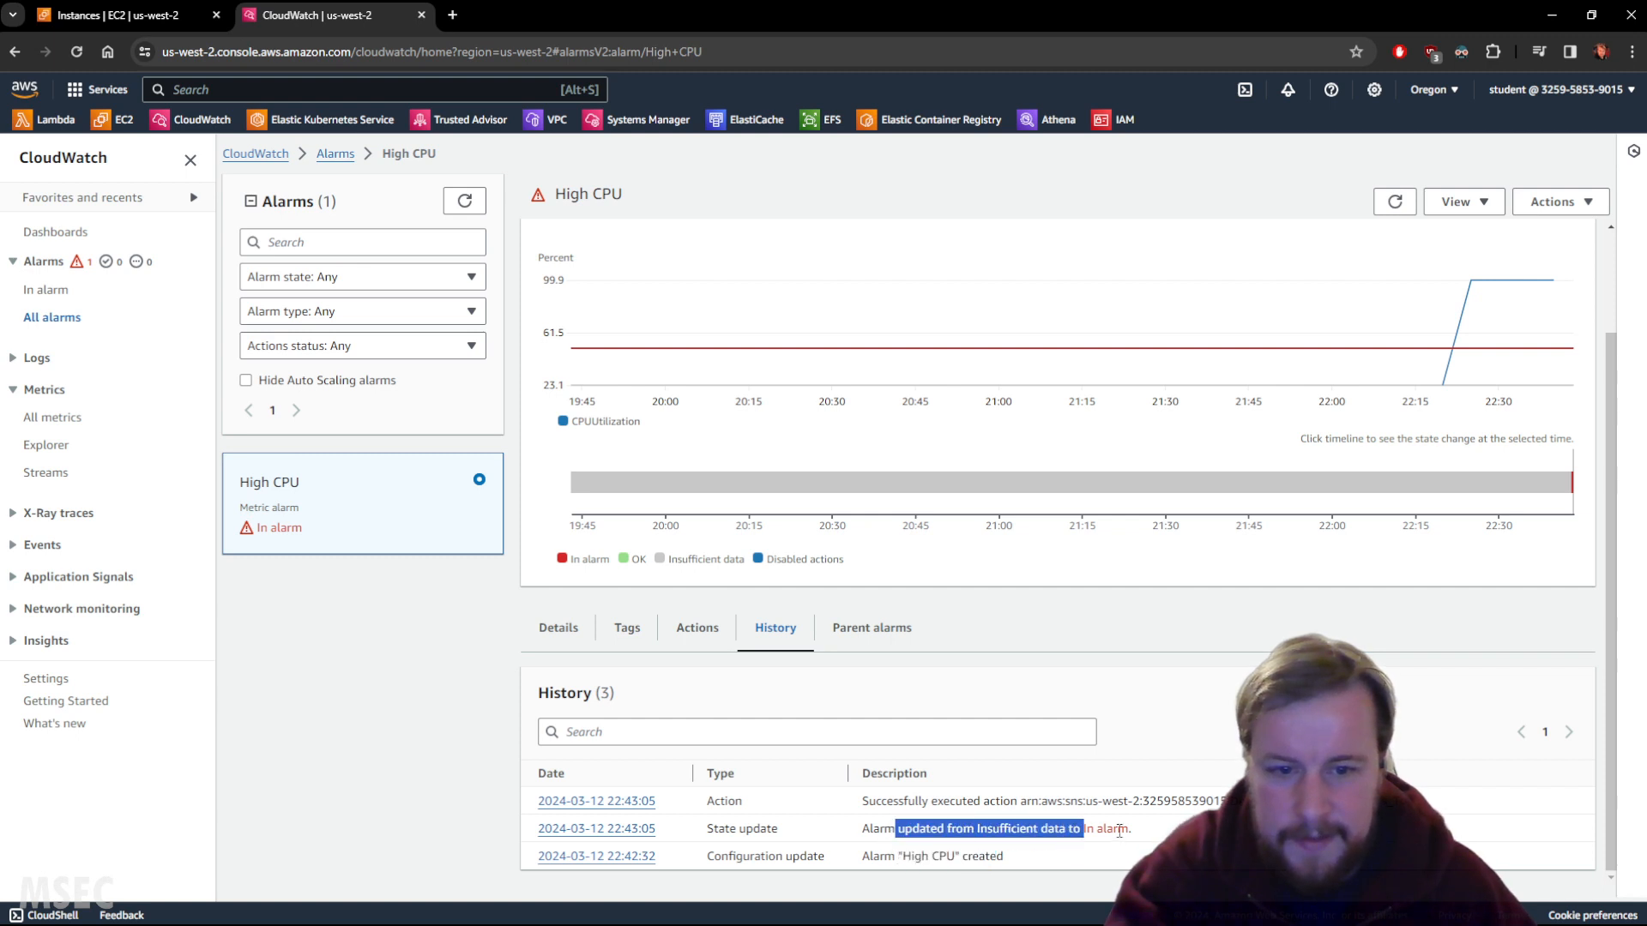
triple_click(889, 800)
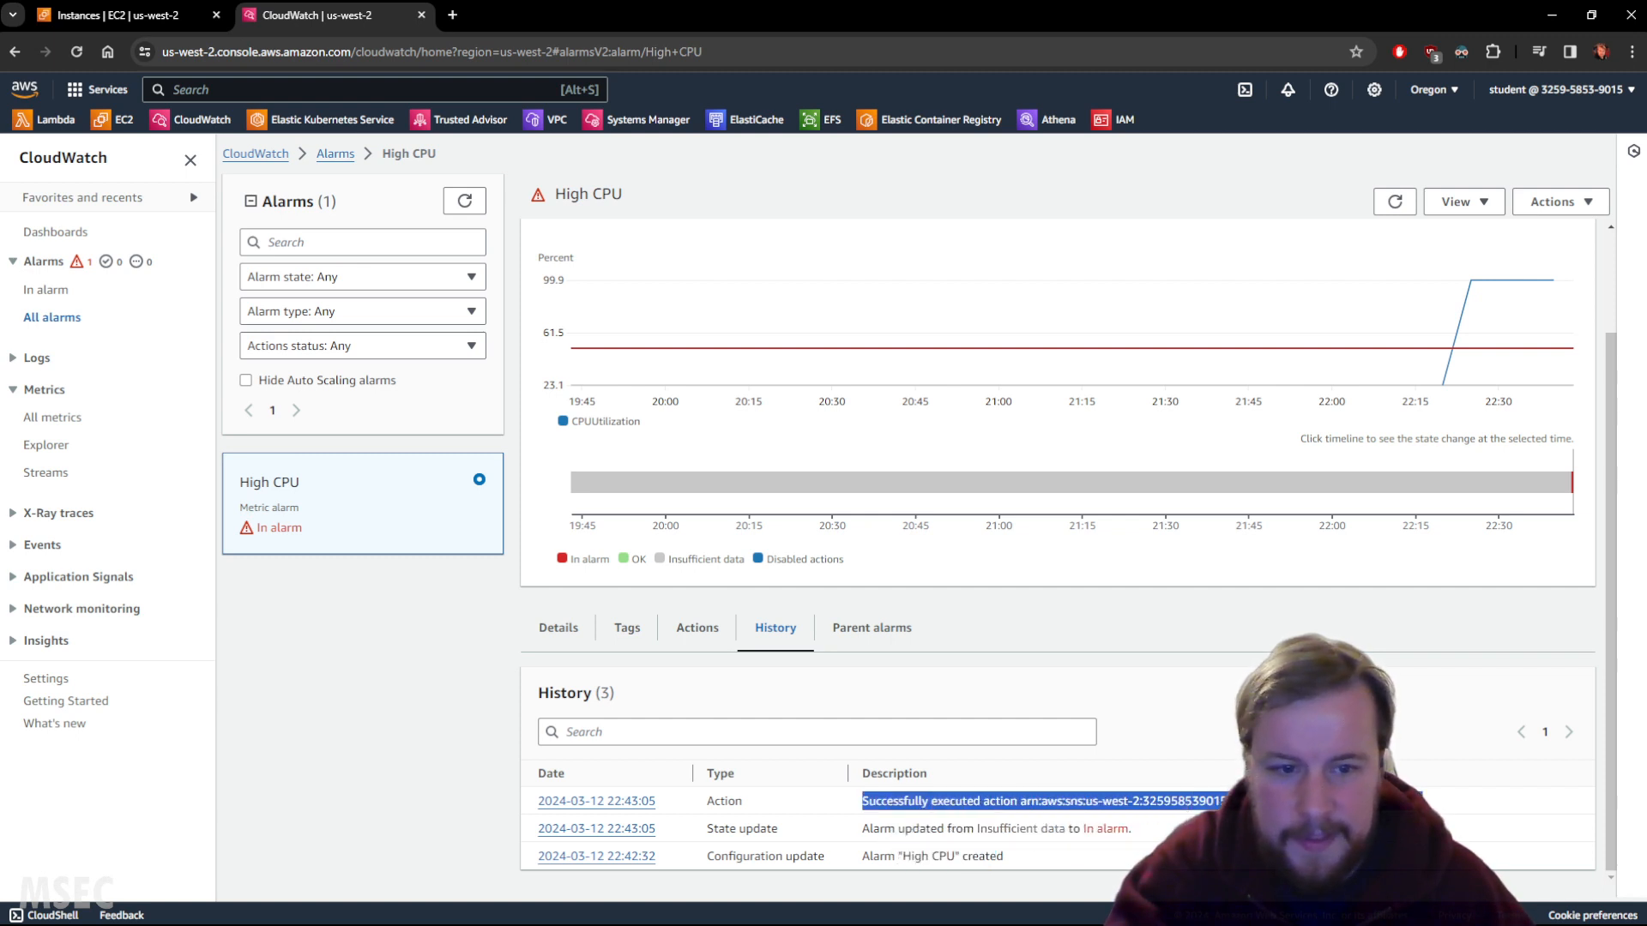
left_click(979, 801)
left_click_drag(986, 801, 1420, 802)
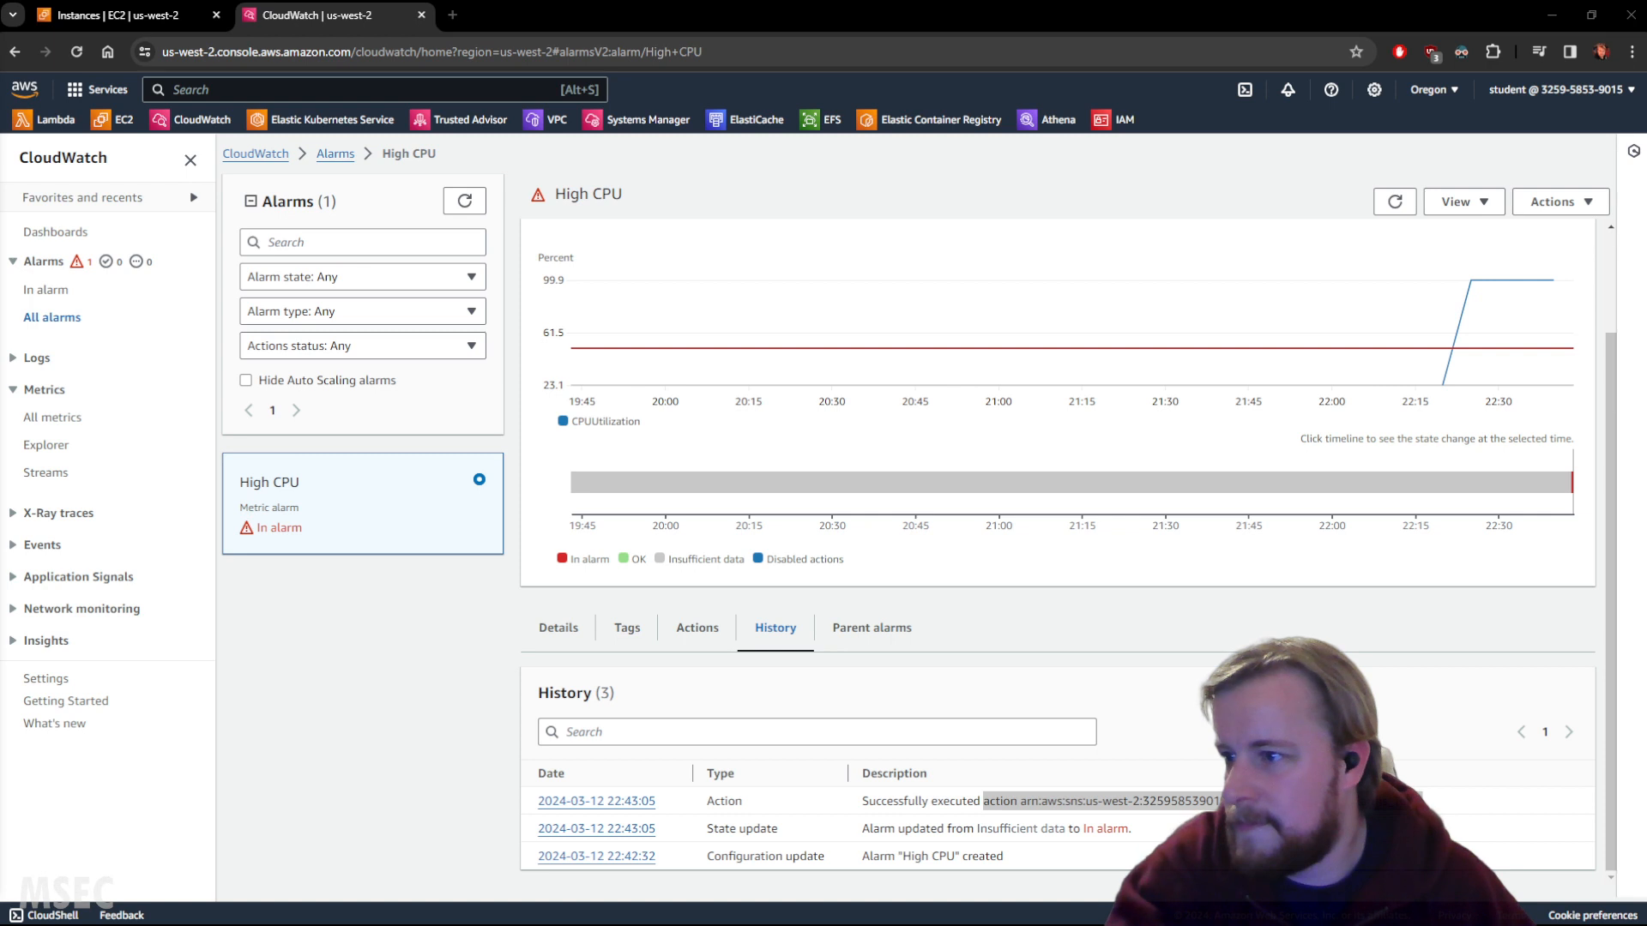
left_click_drag(0, 326, 506, 269)
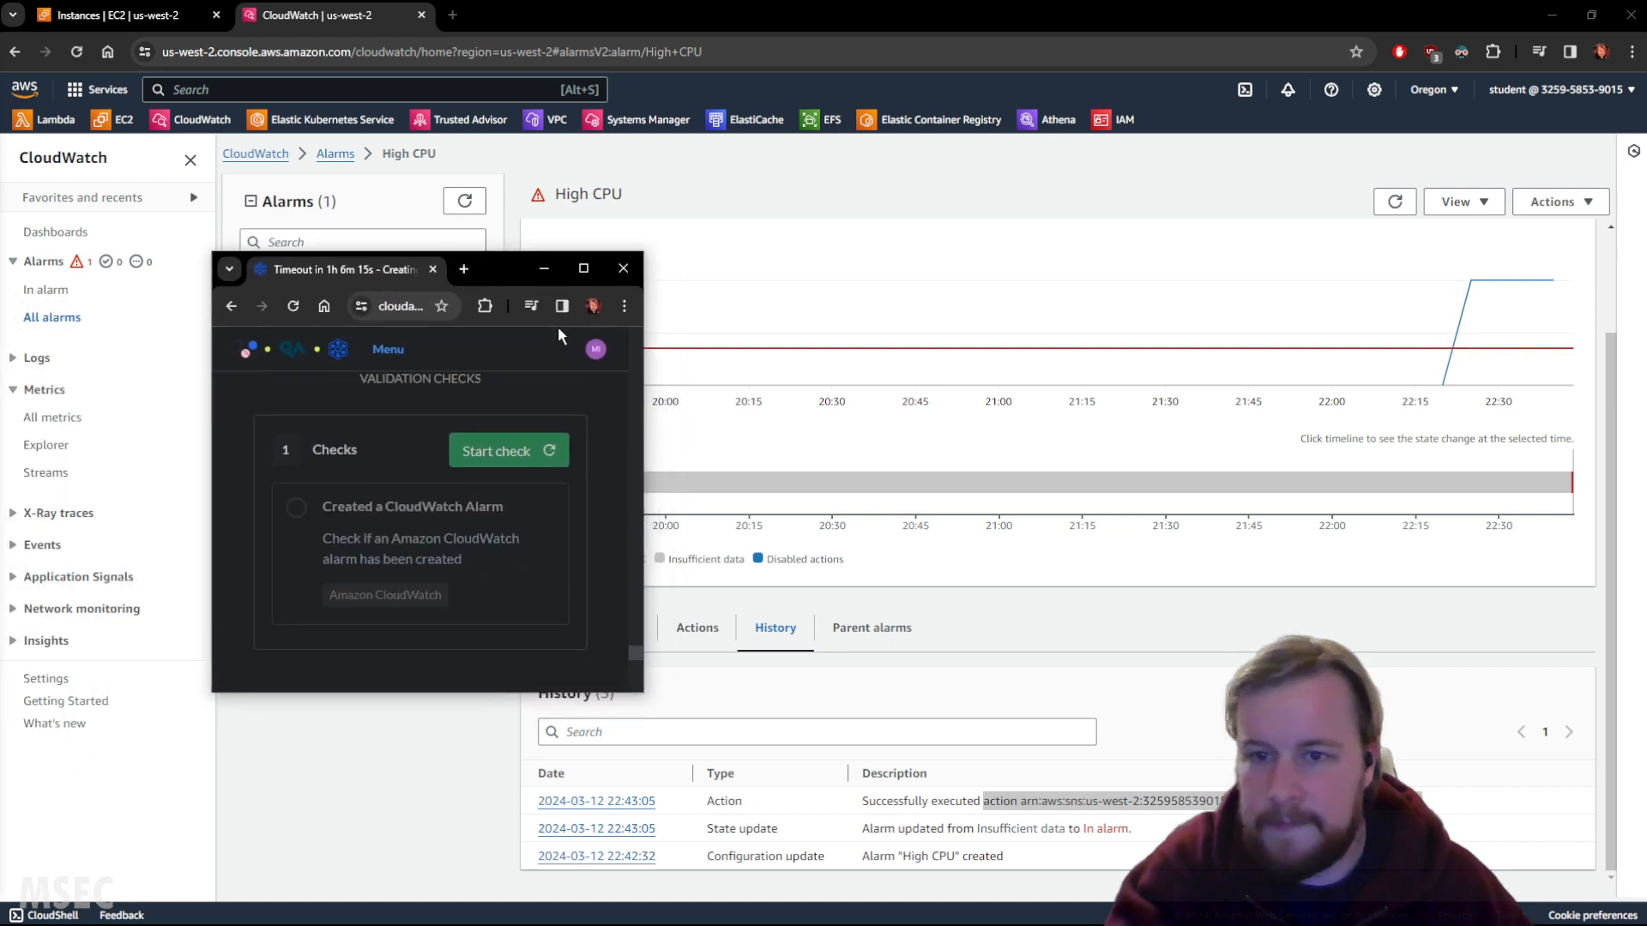
Run the lab check for an existing CloudWatch alarm, then close the validation window once it passes.
left_click(499, 452)
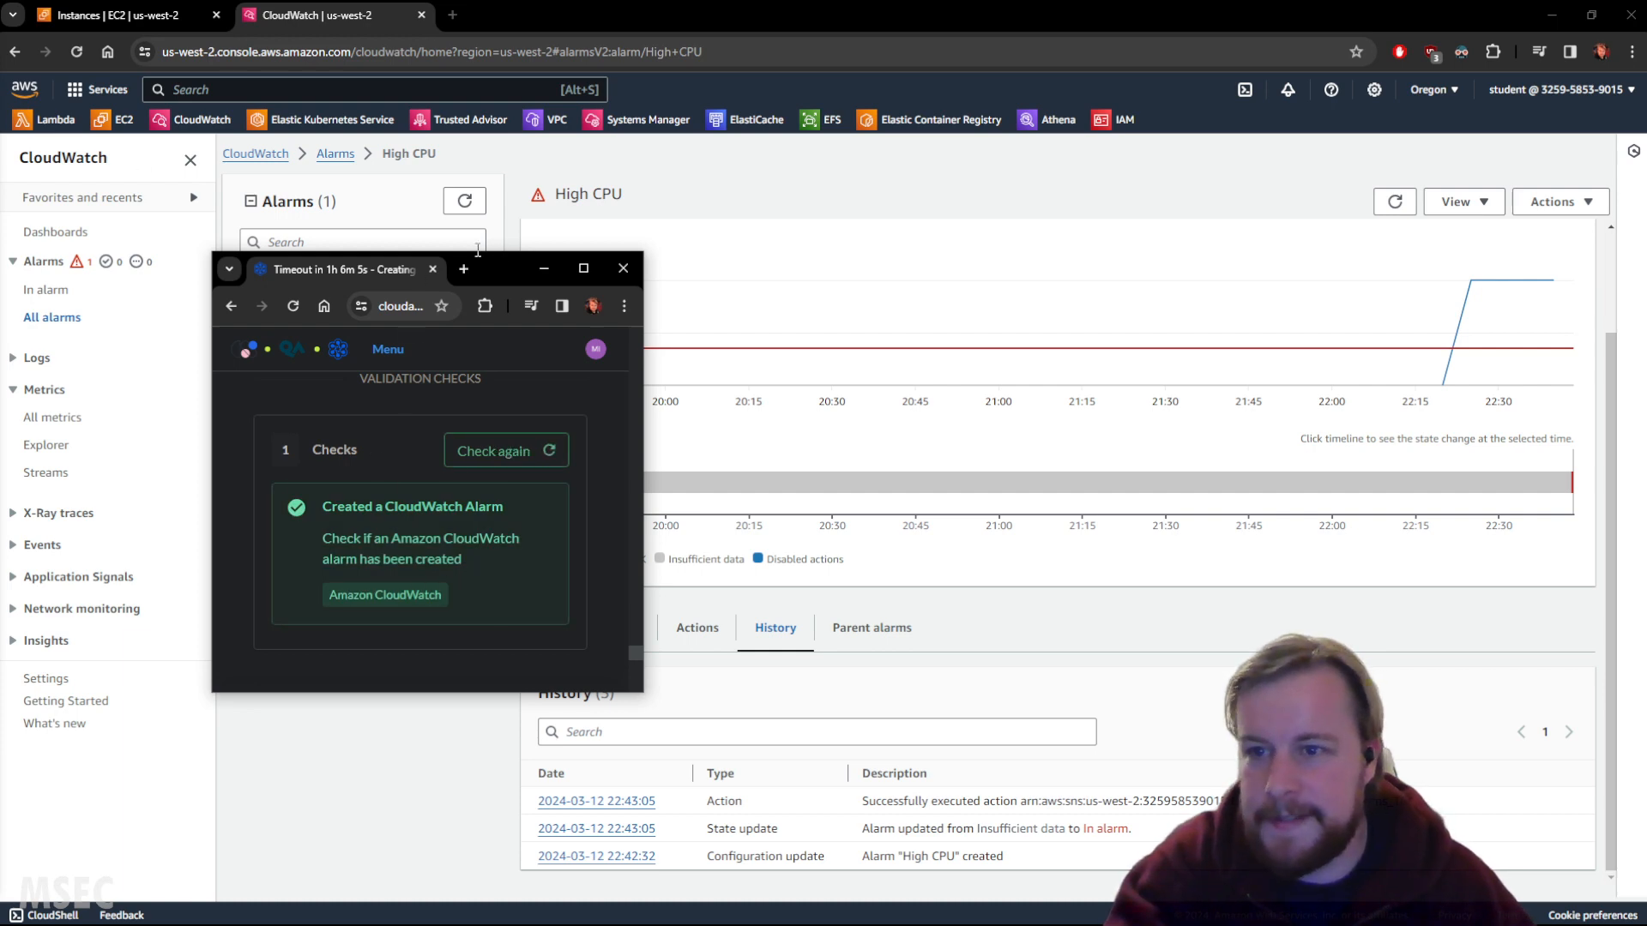
left_click(543, 268)
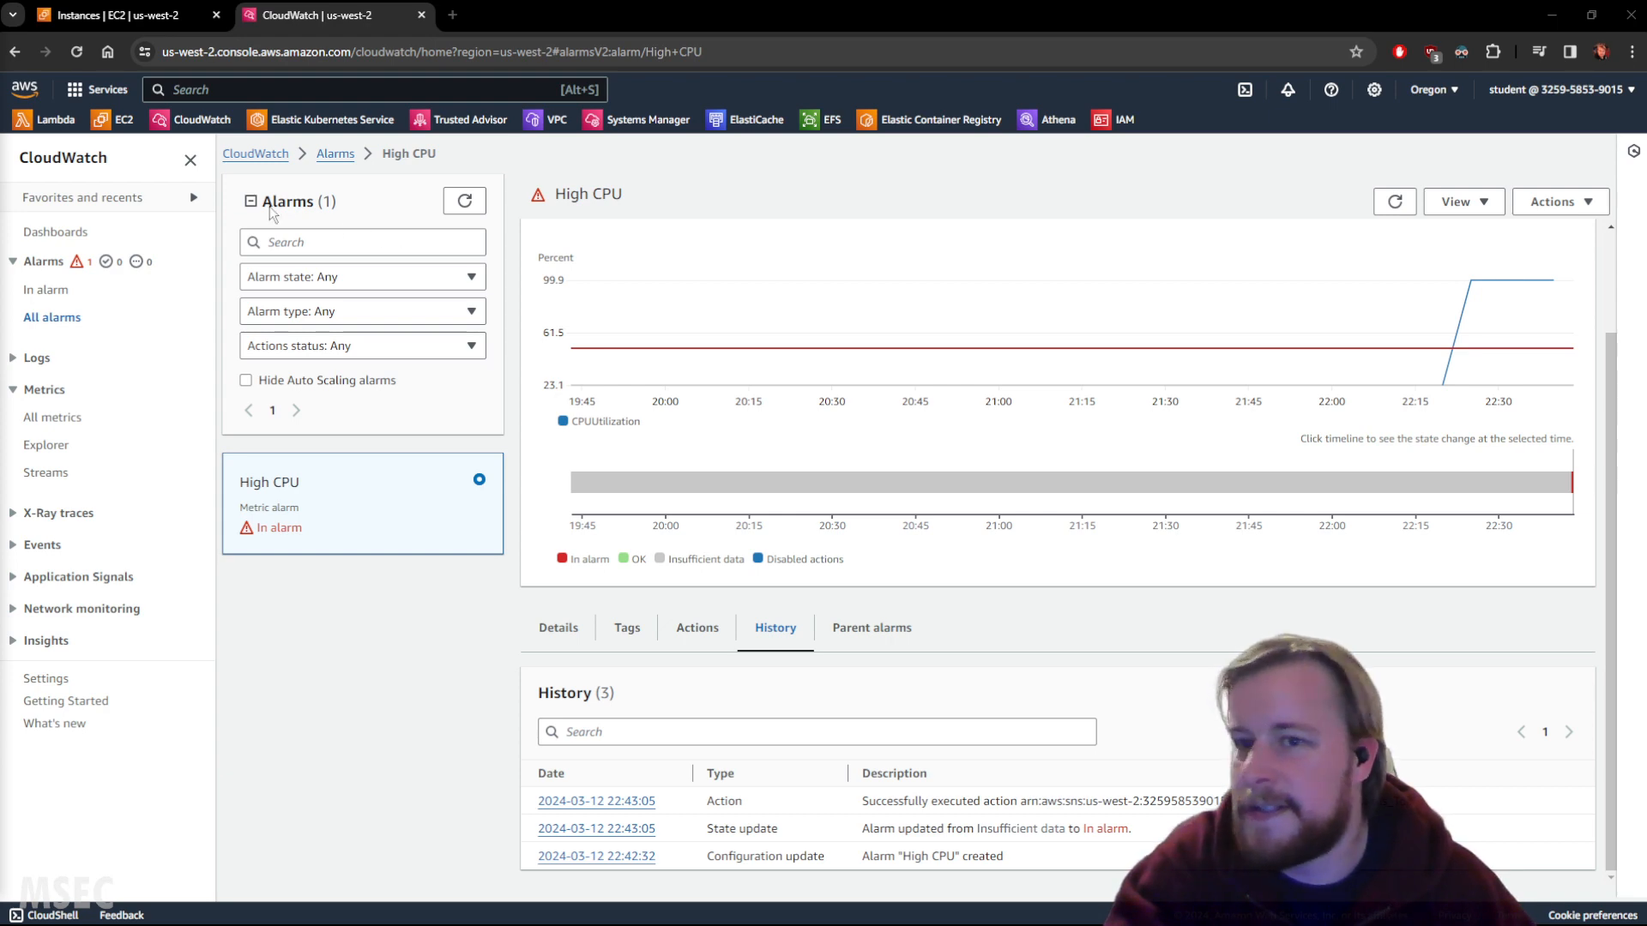
On the EC2 Instances page, choose Create status check alarm for the MonitoringScripts instance.
left_click(120, 16)
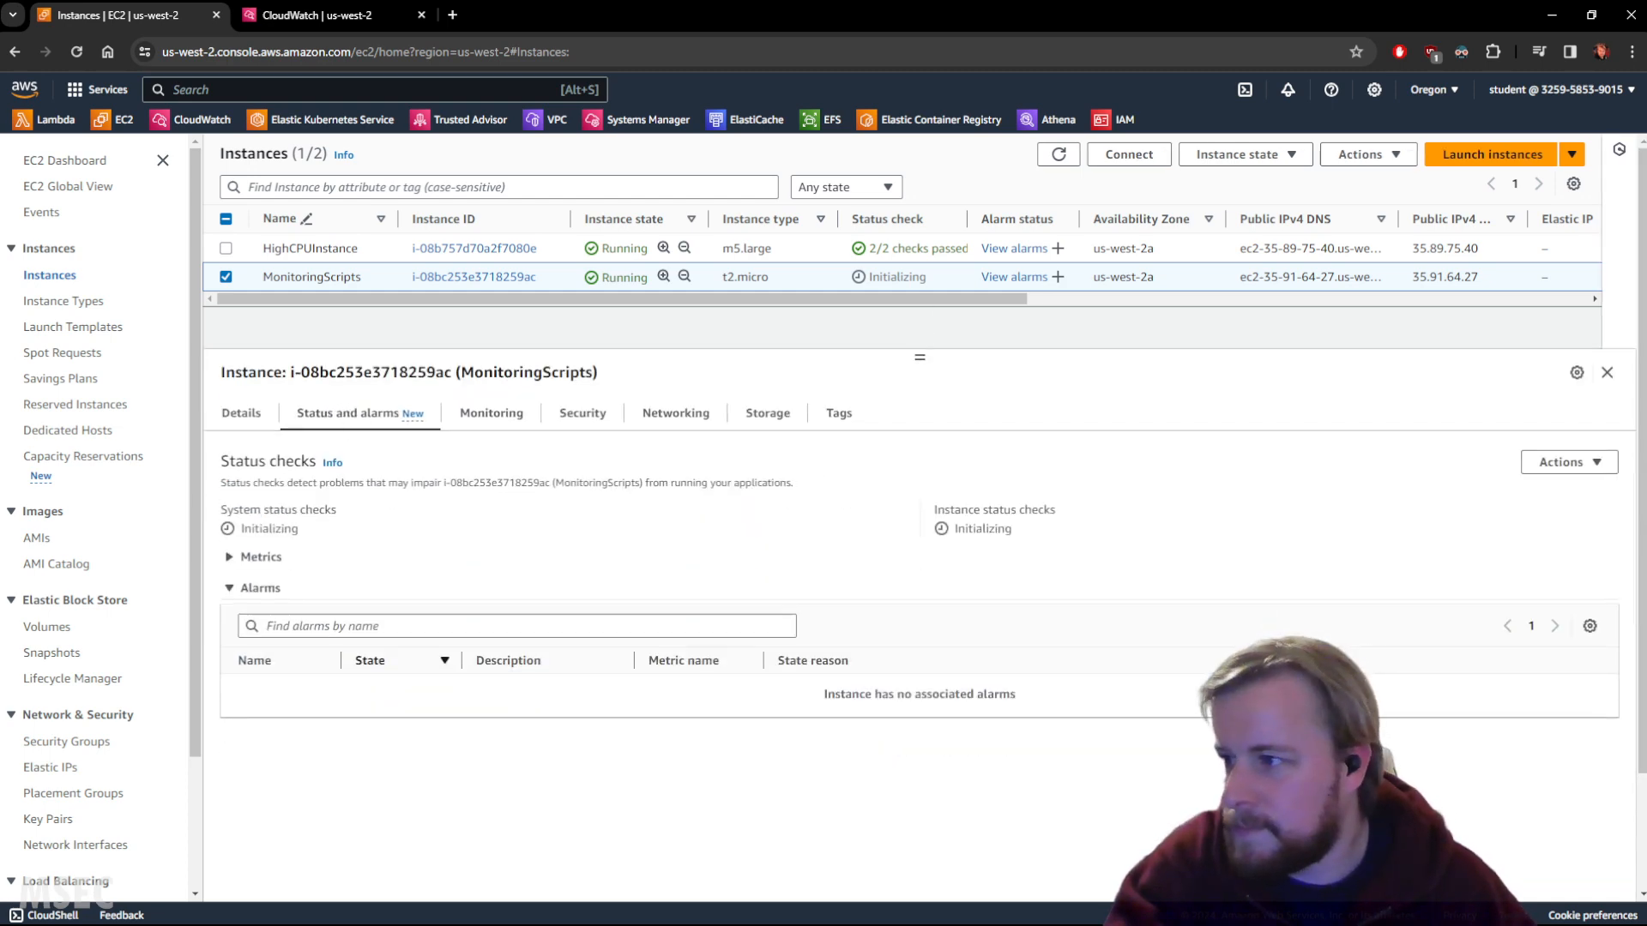
left_click(1587, 464)
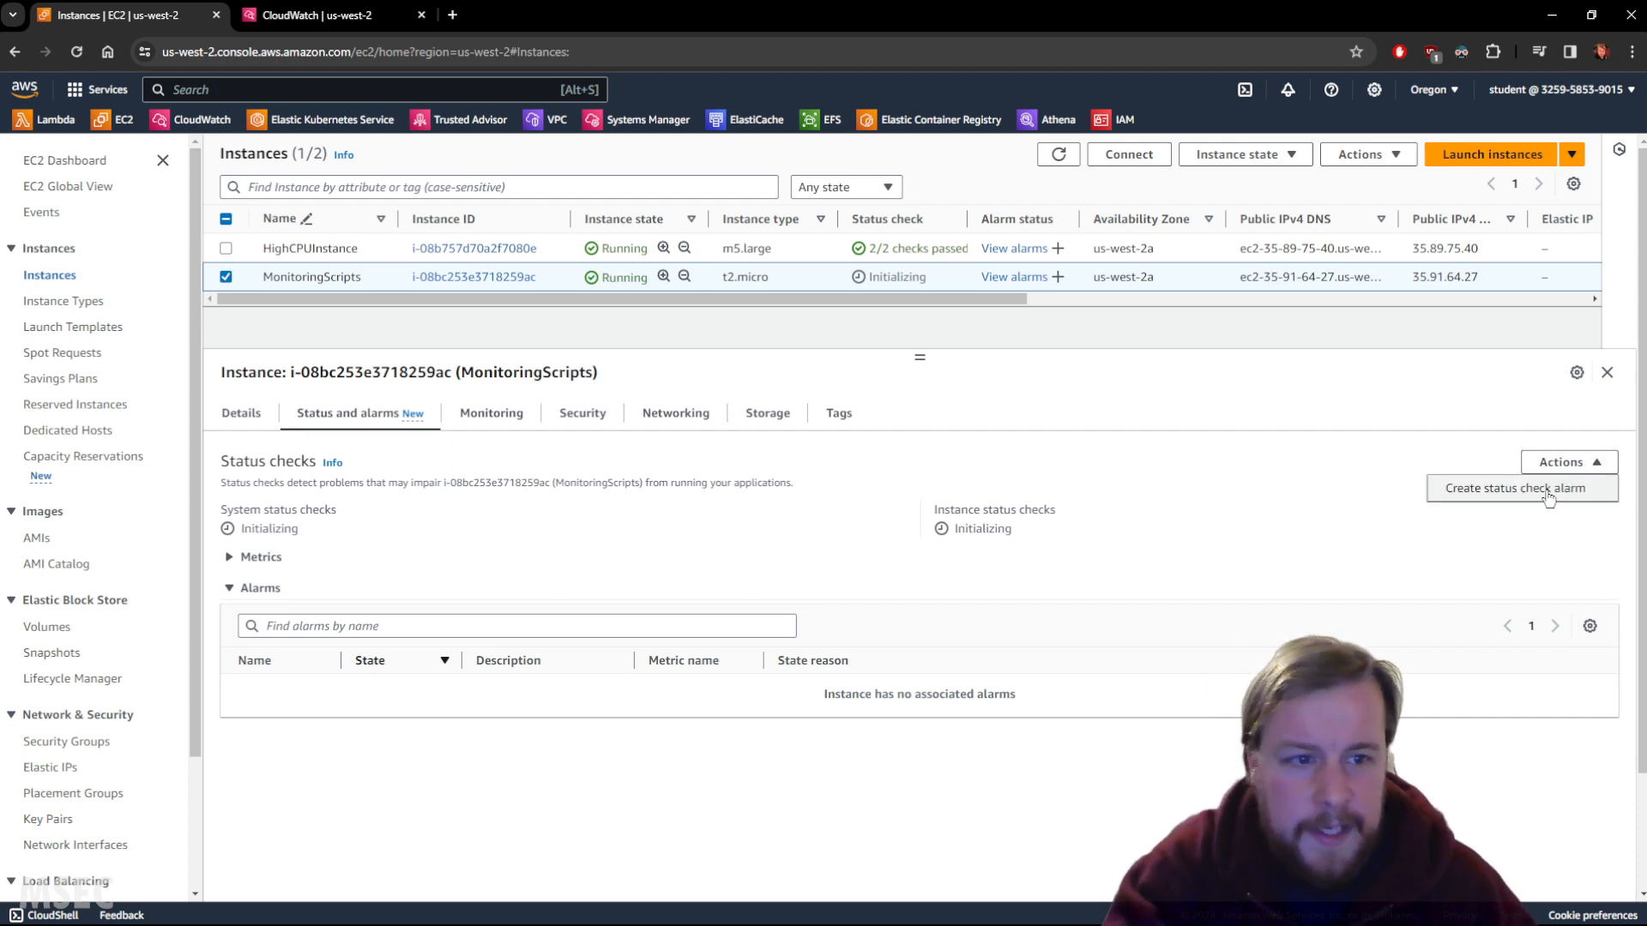
left_click(1531, 486)
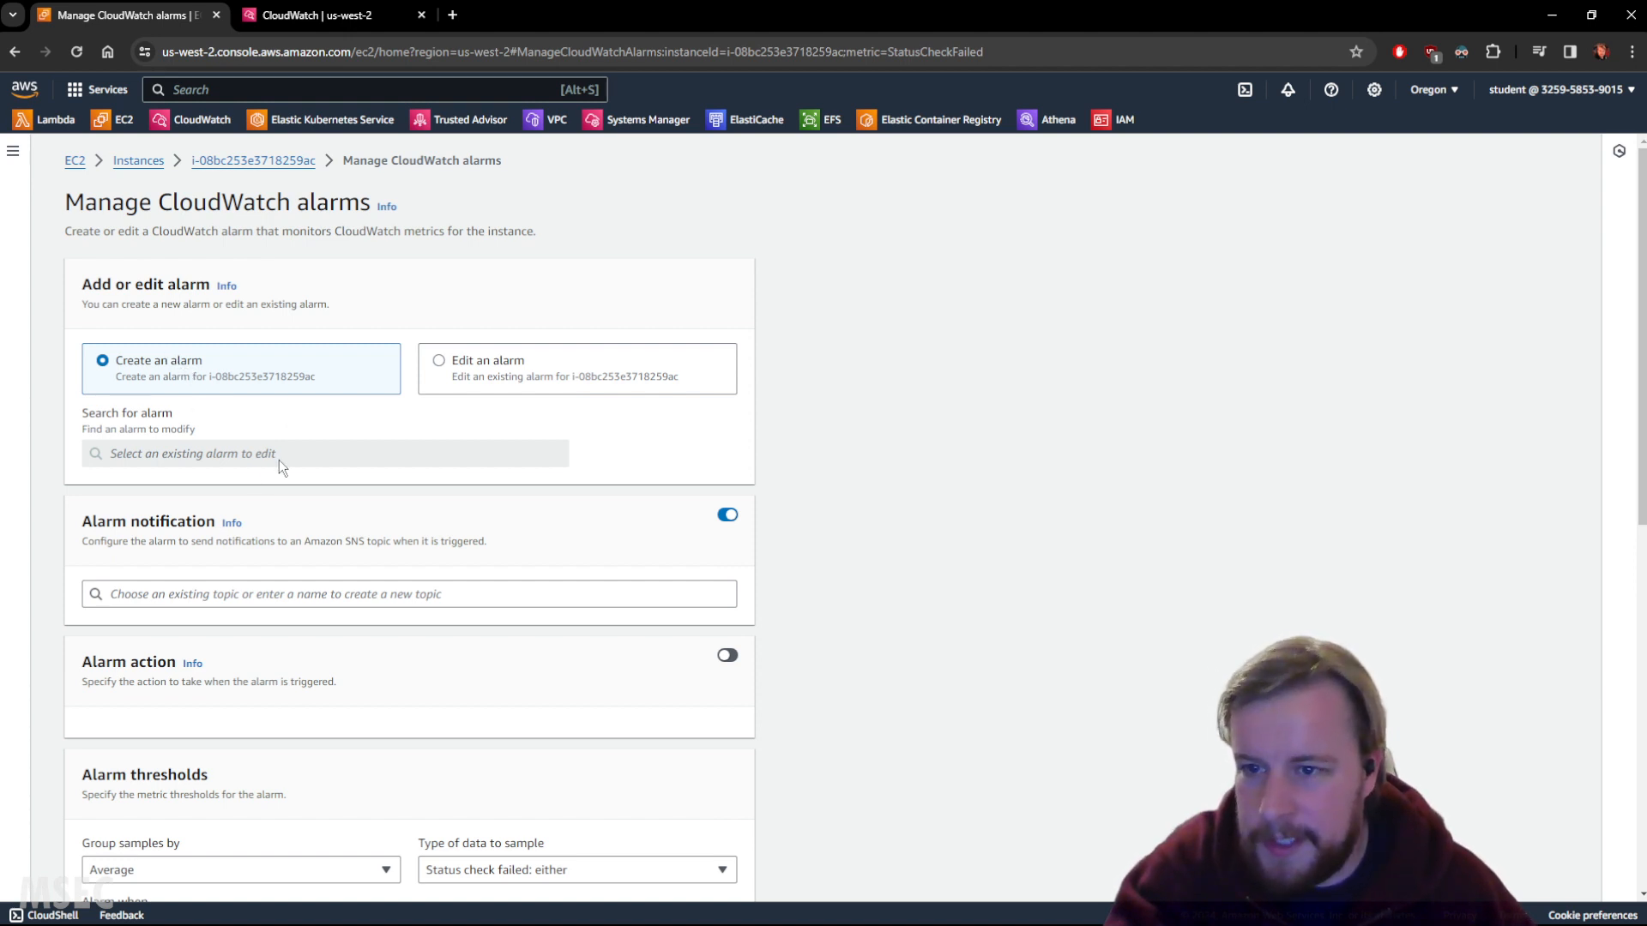
Create a 'Status check failed: either' alarm for MonitoringScripts notifying Default_CloudWatch_Alarms_Topic.
scroll(866, 489, "down", 3)
scroll(770, 468, "up", 2)
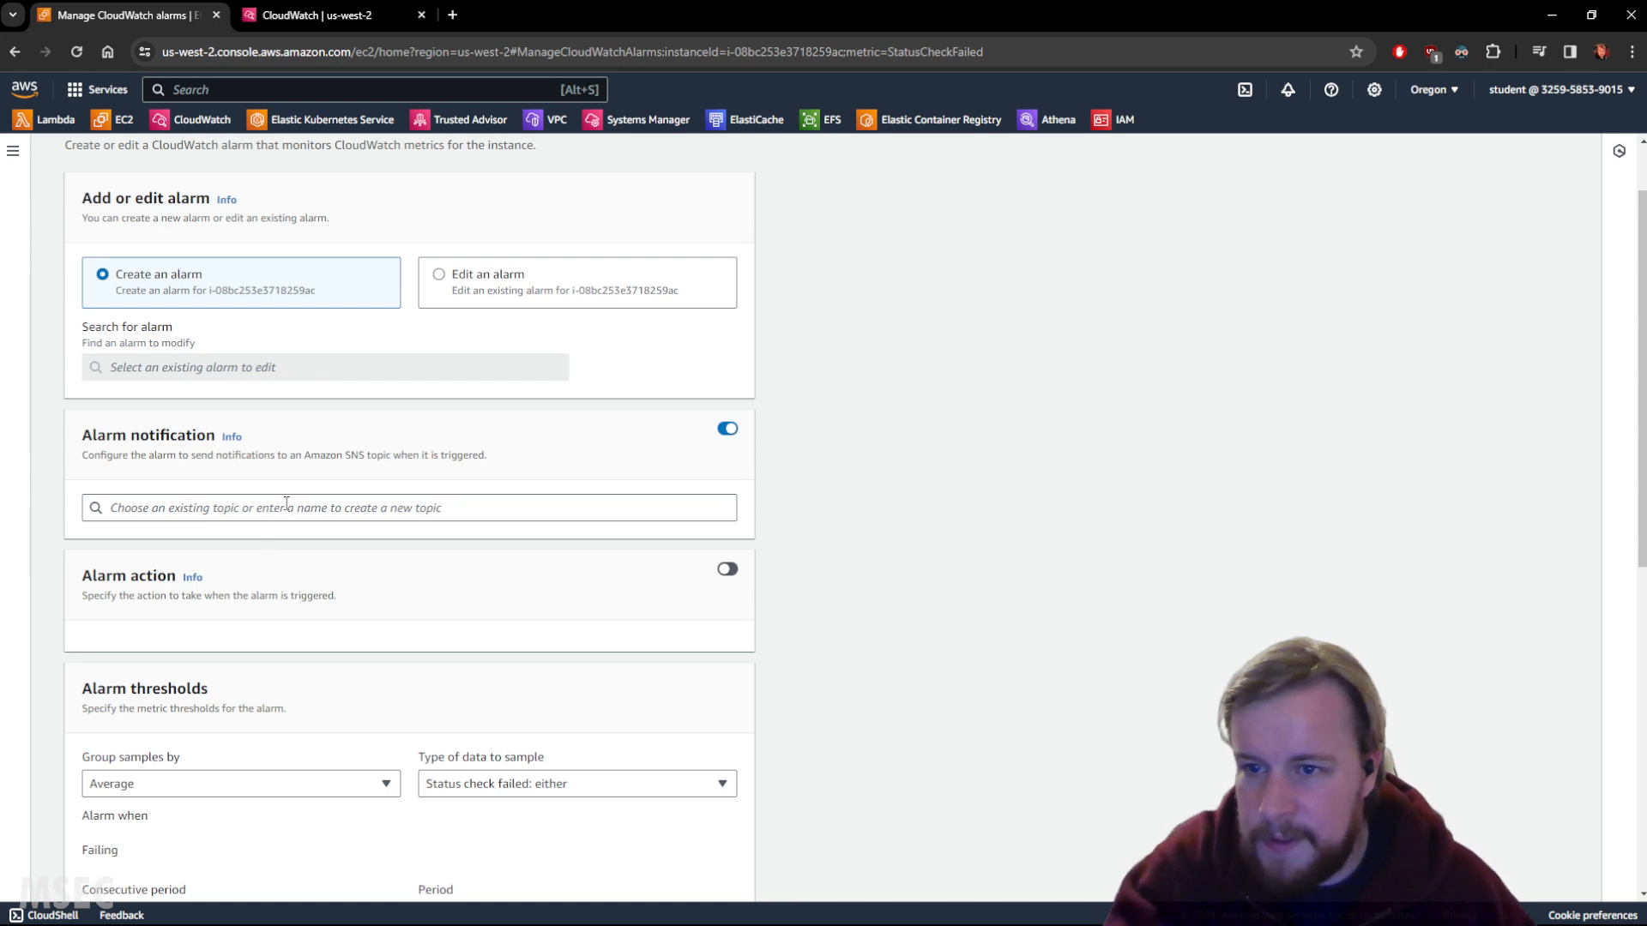
left_click(184, 511)
left_click(148, 547)
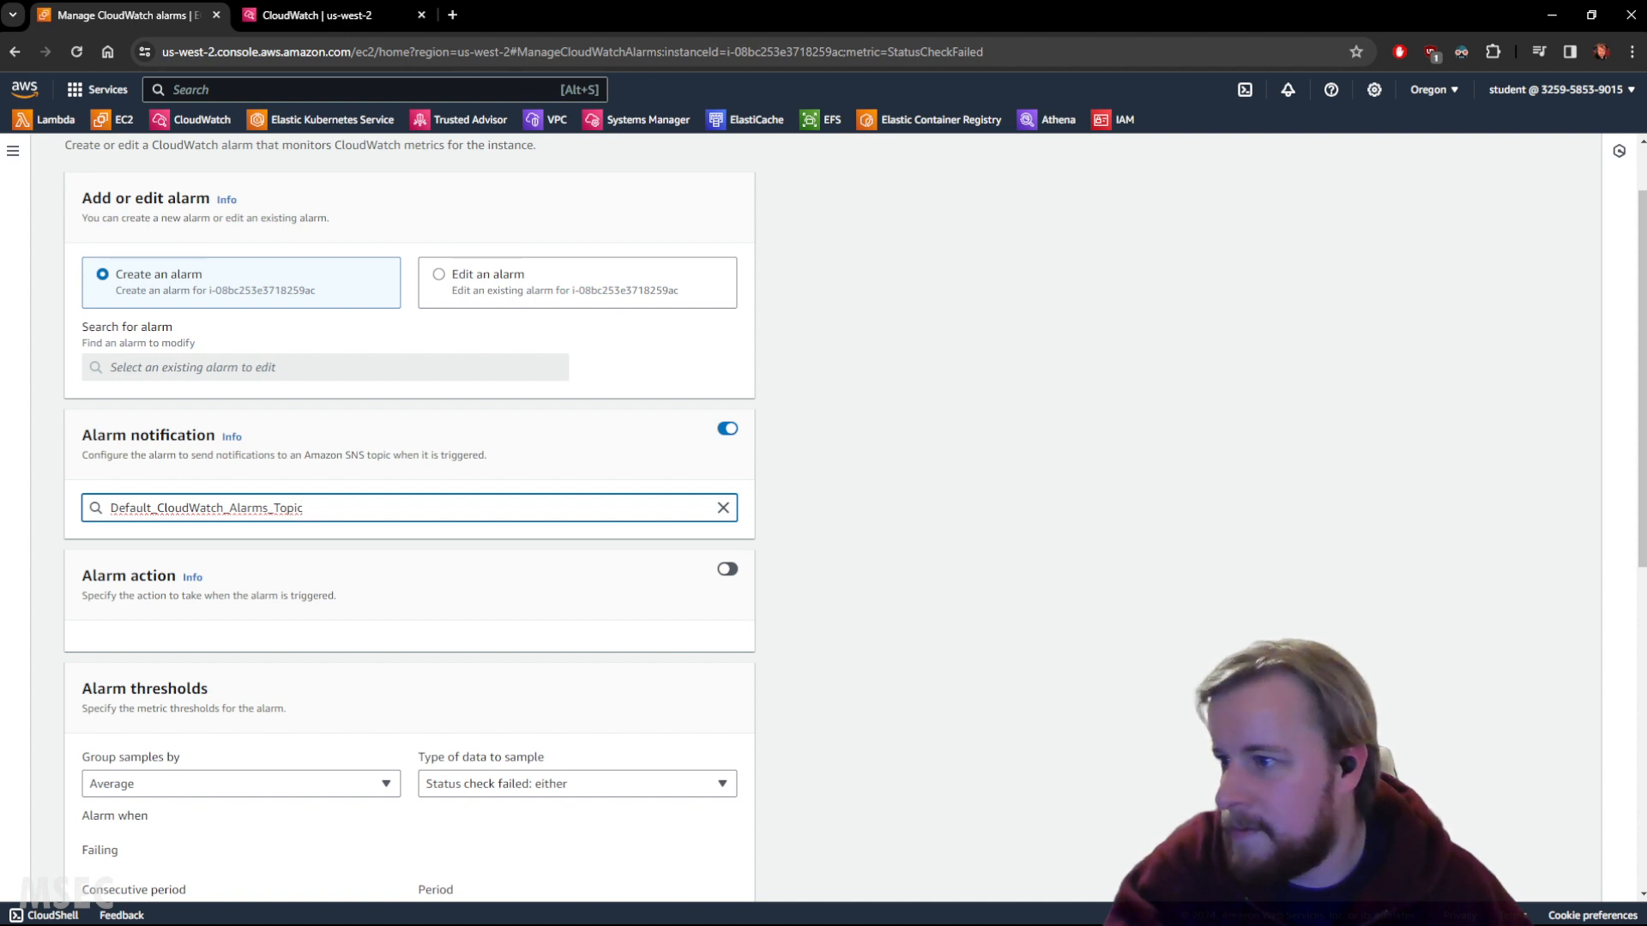
scroll(831, 463, "down", 3)
scroll(805, 463, "down", 2)
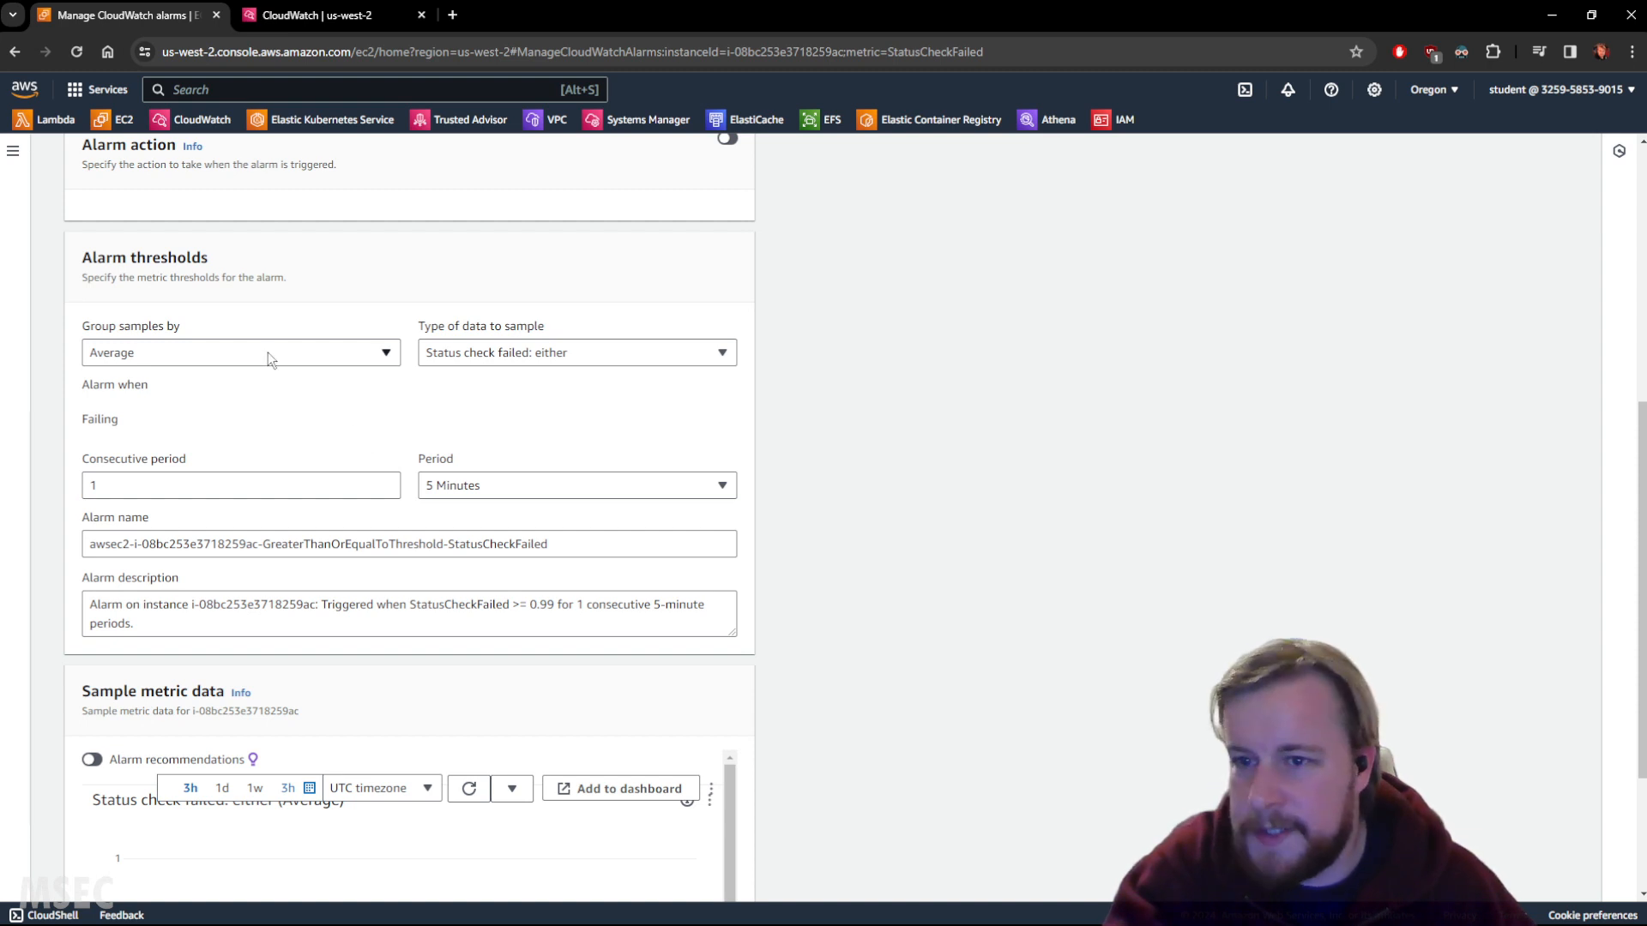
left_click(566, 363)
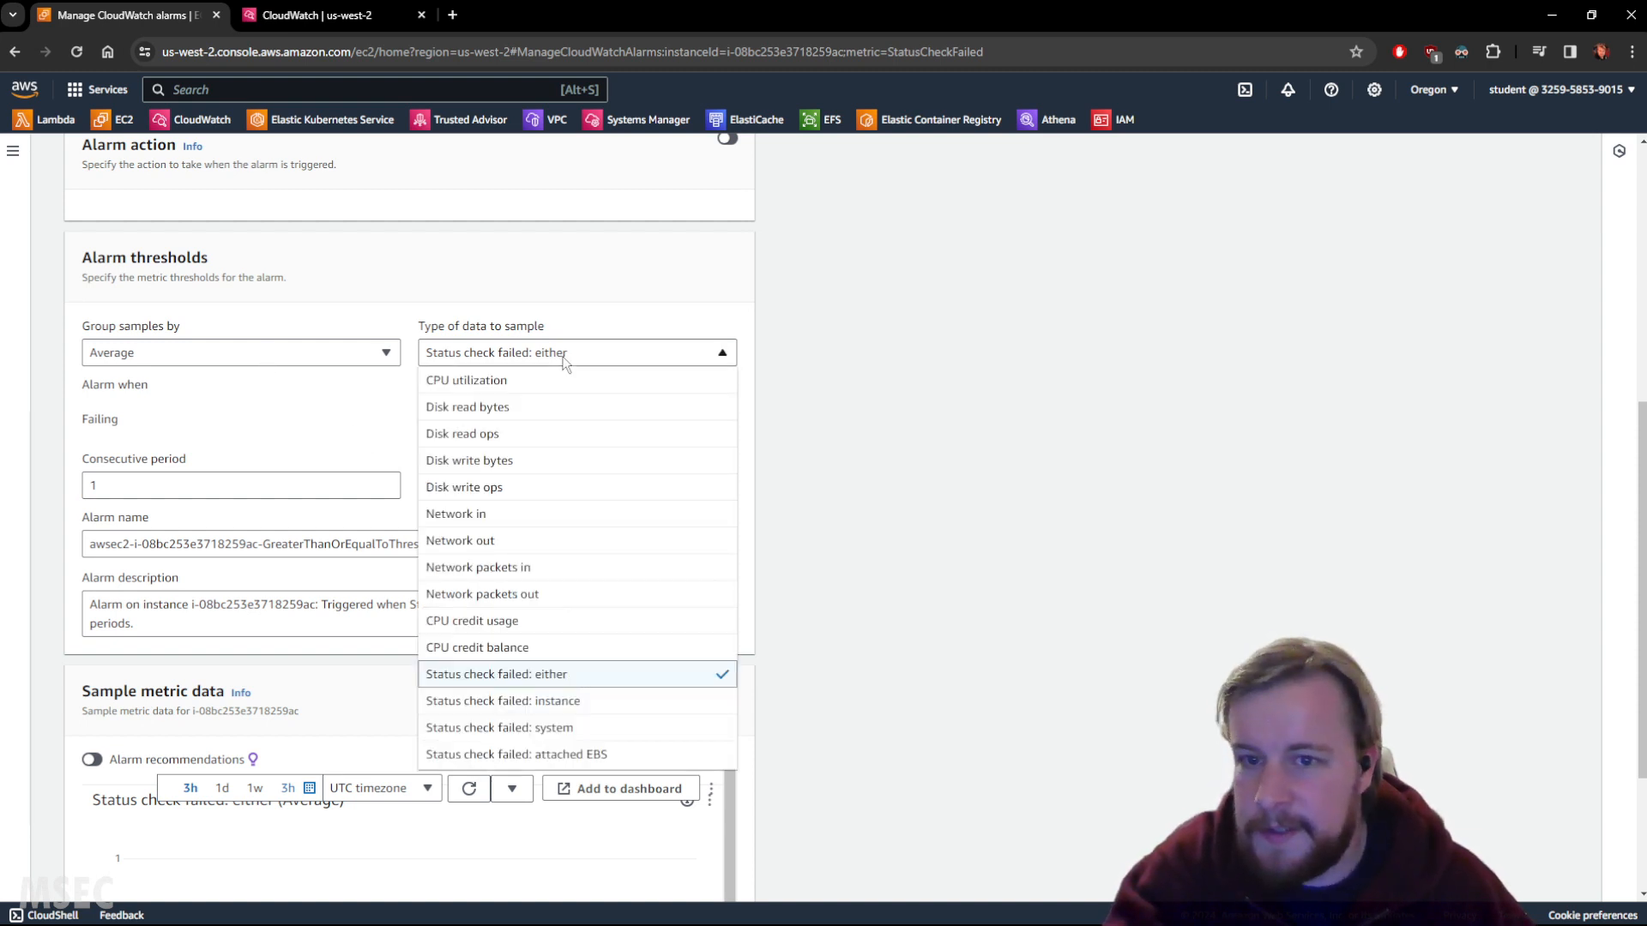
left_click(565, 363)
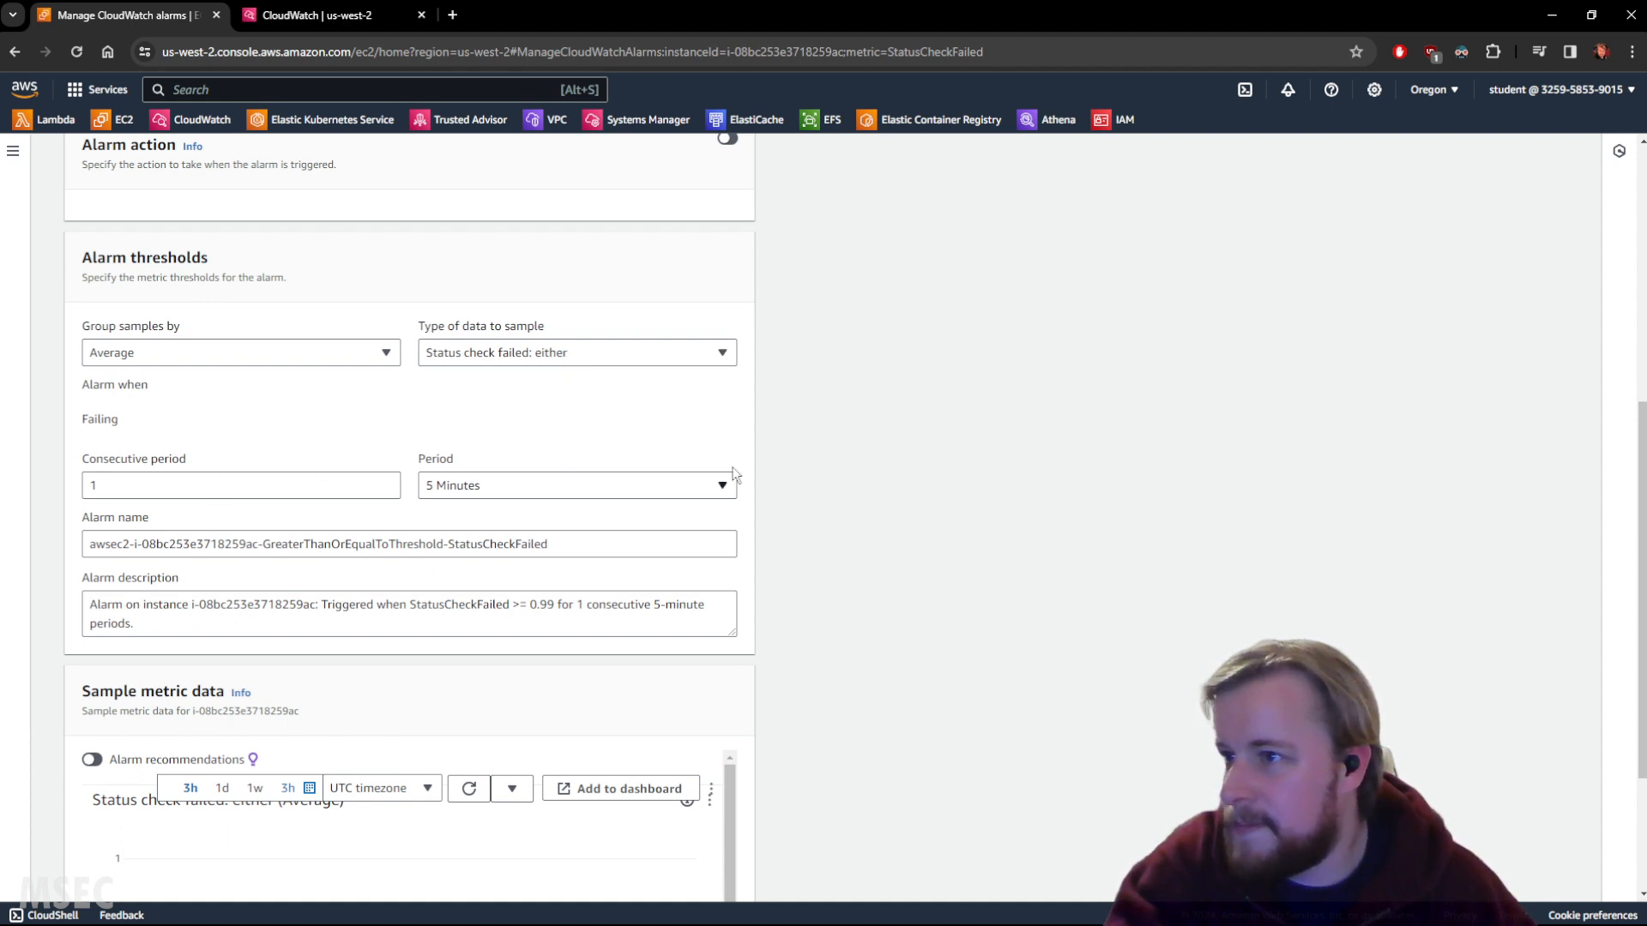
scroll(760, 429, "down", 2)
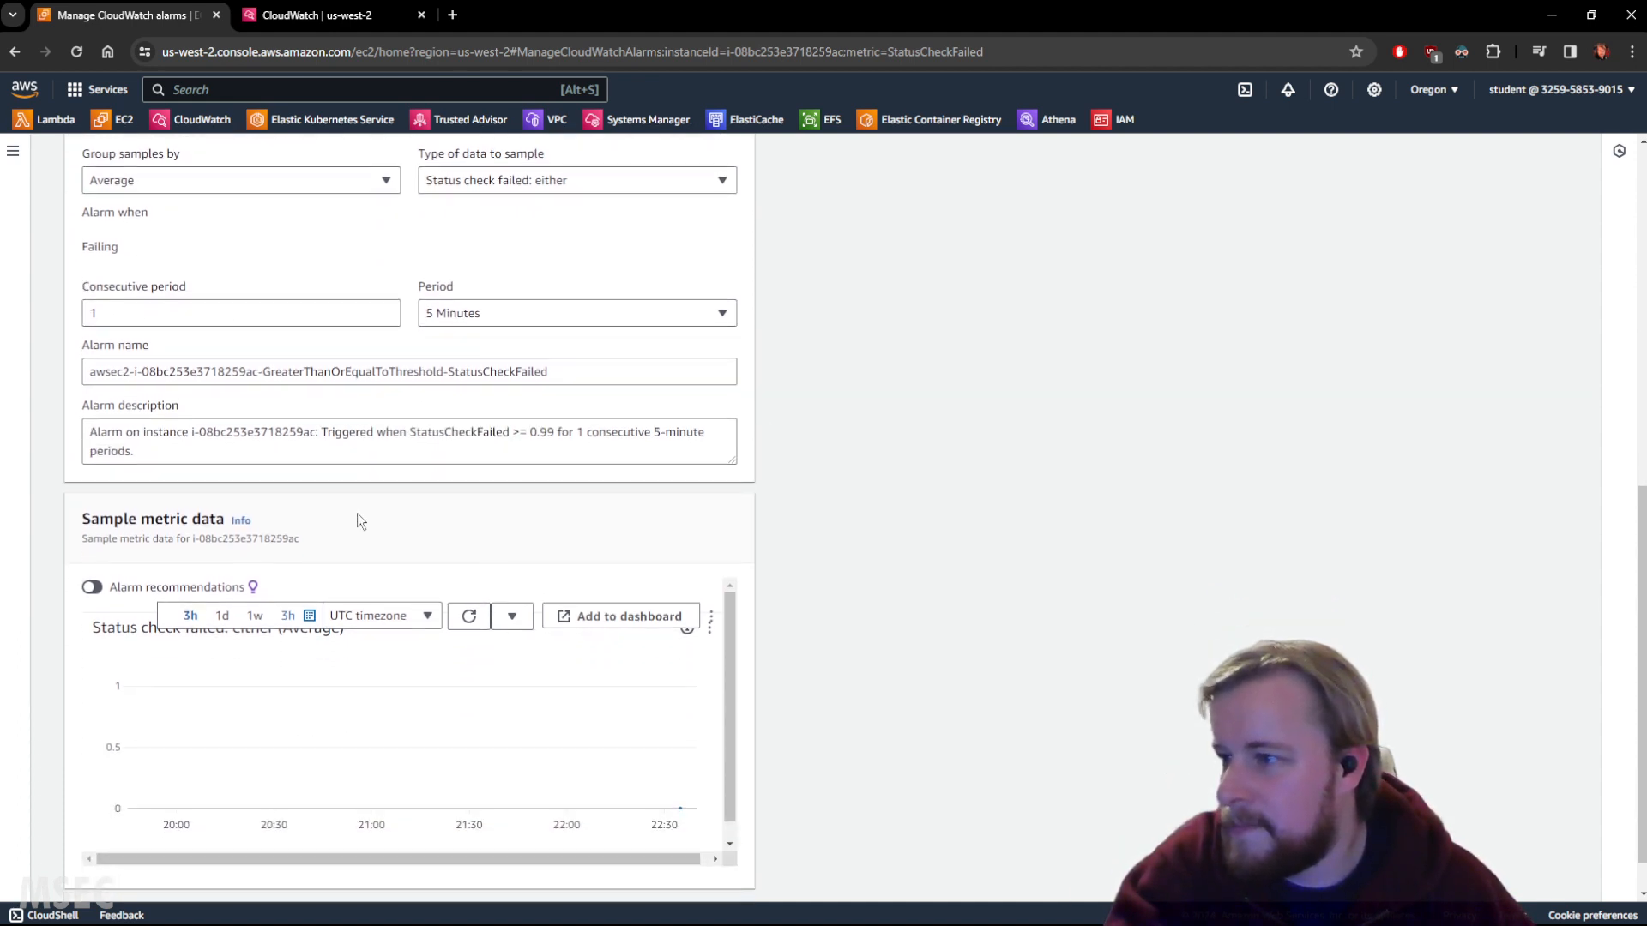
scroll(889, 508, "down", 1)
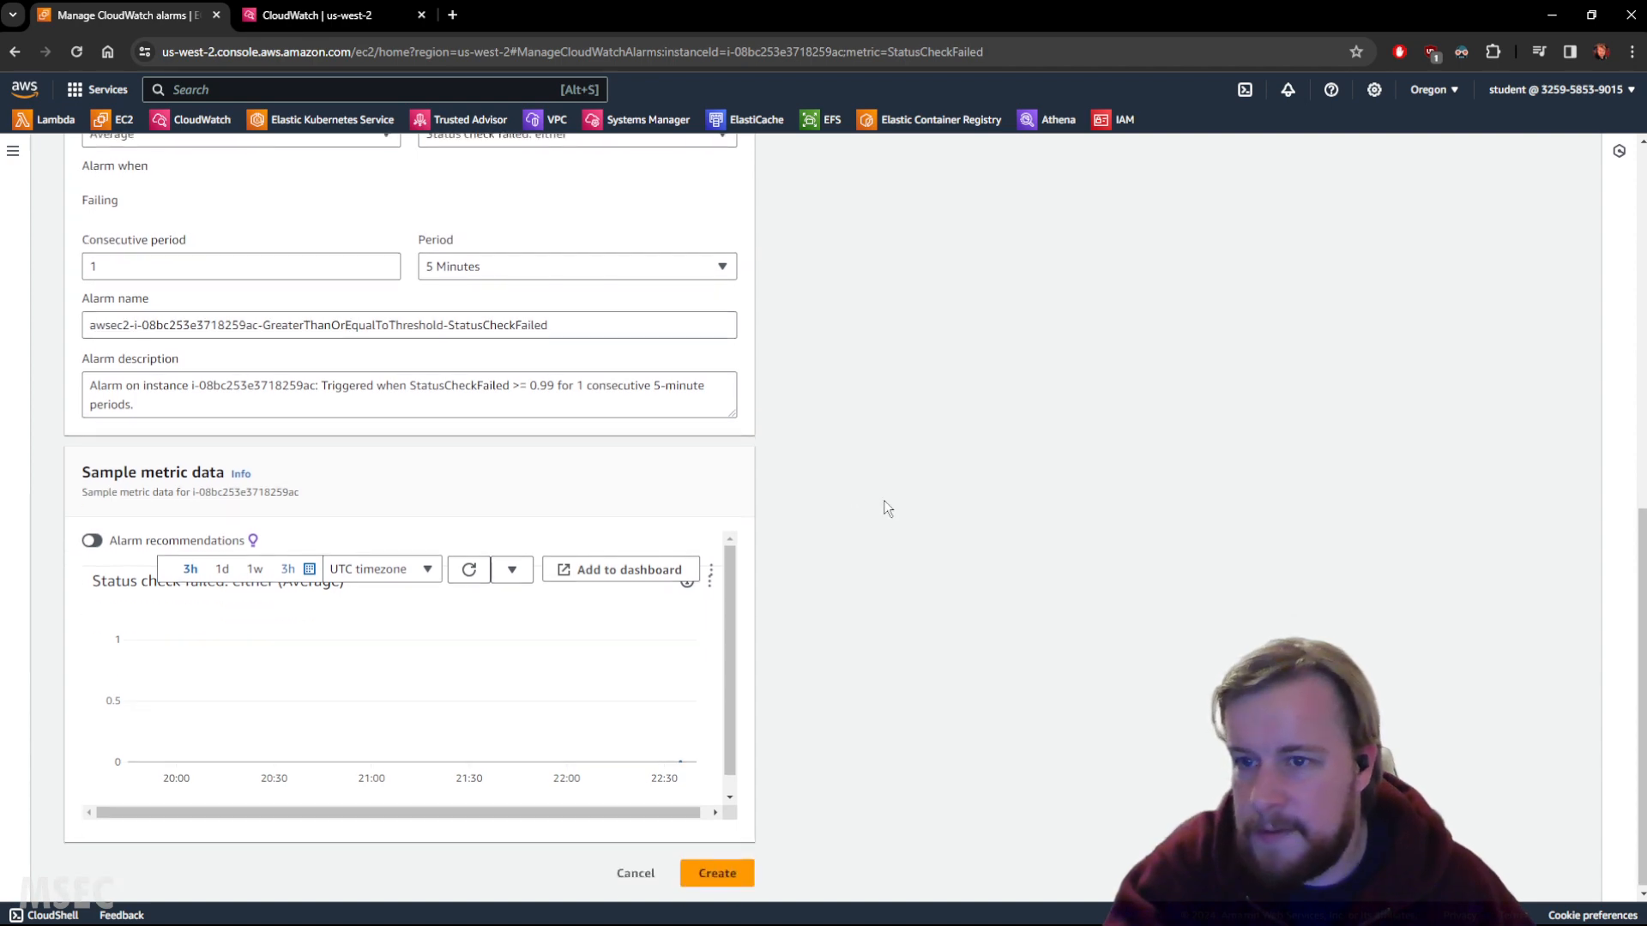
left_click(717, 871)
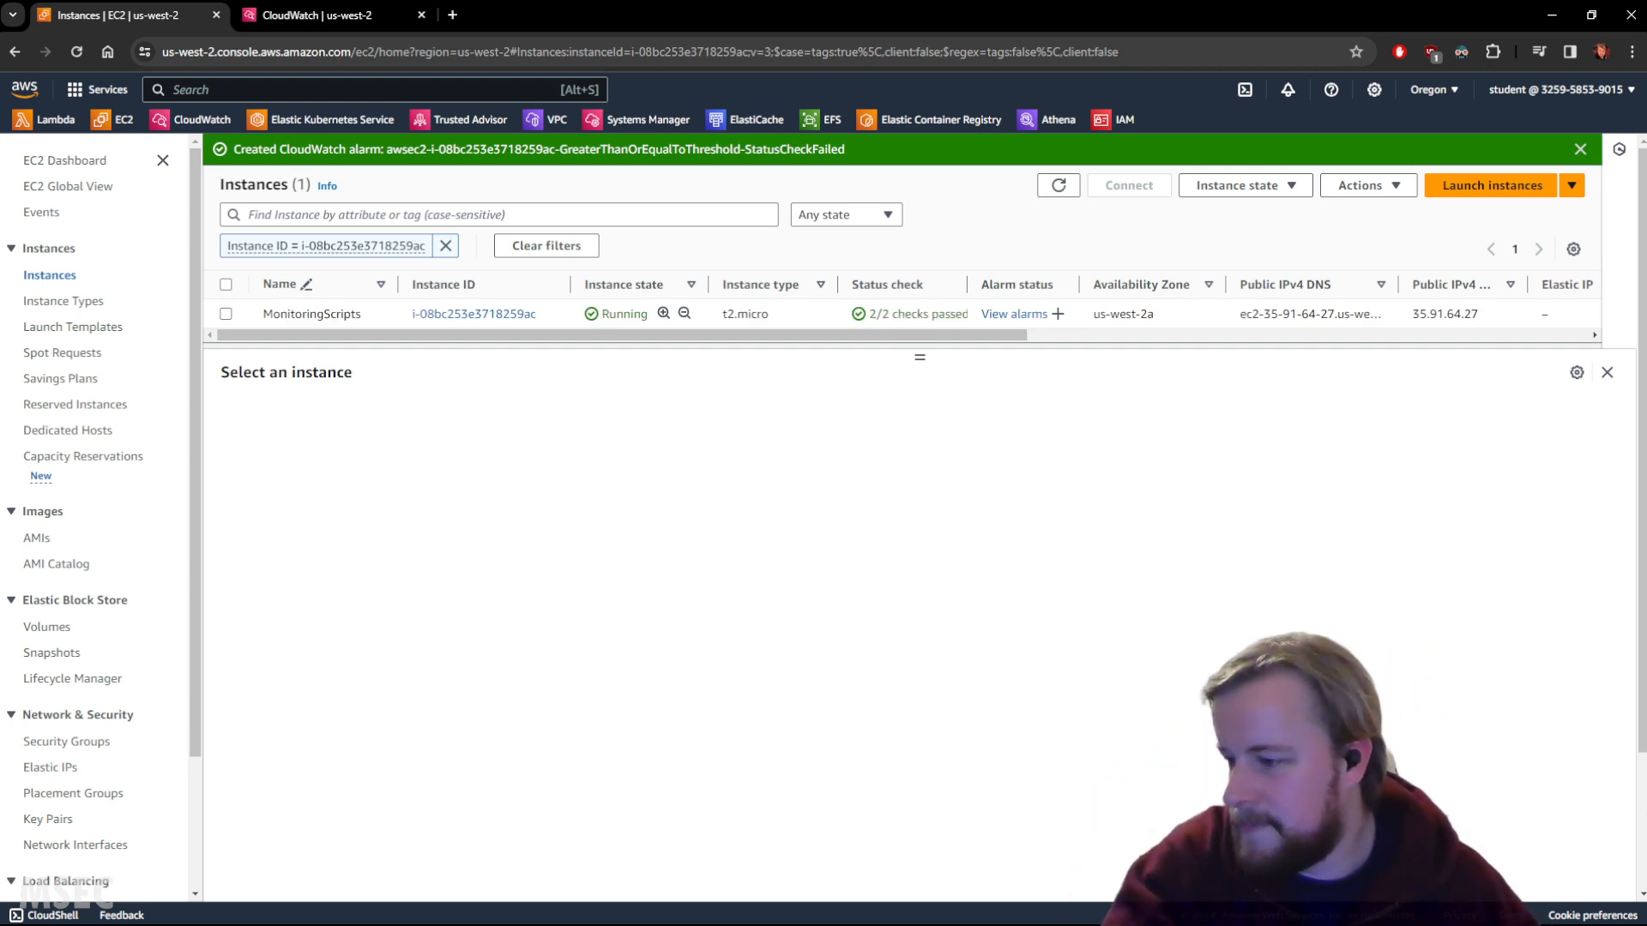
List all CloudWatch alarms, refreshing until the status-check alarm (Insufficient data) appears beside High CPU (In alarm).
left_click(307, 12)
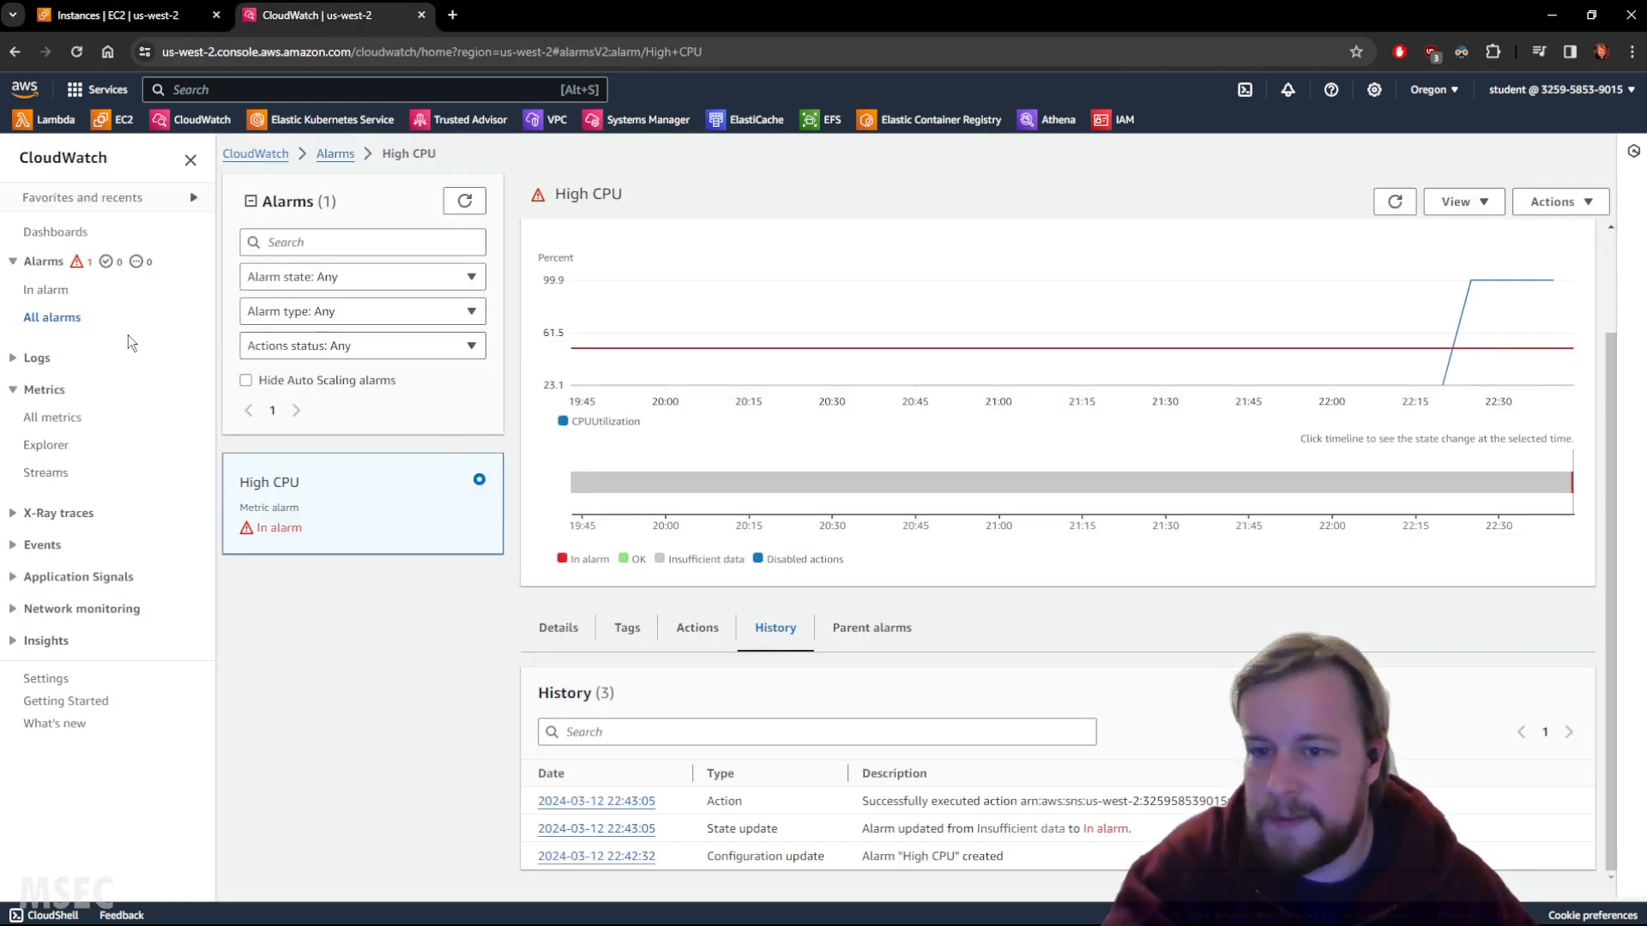
left_click(60, 318)
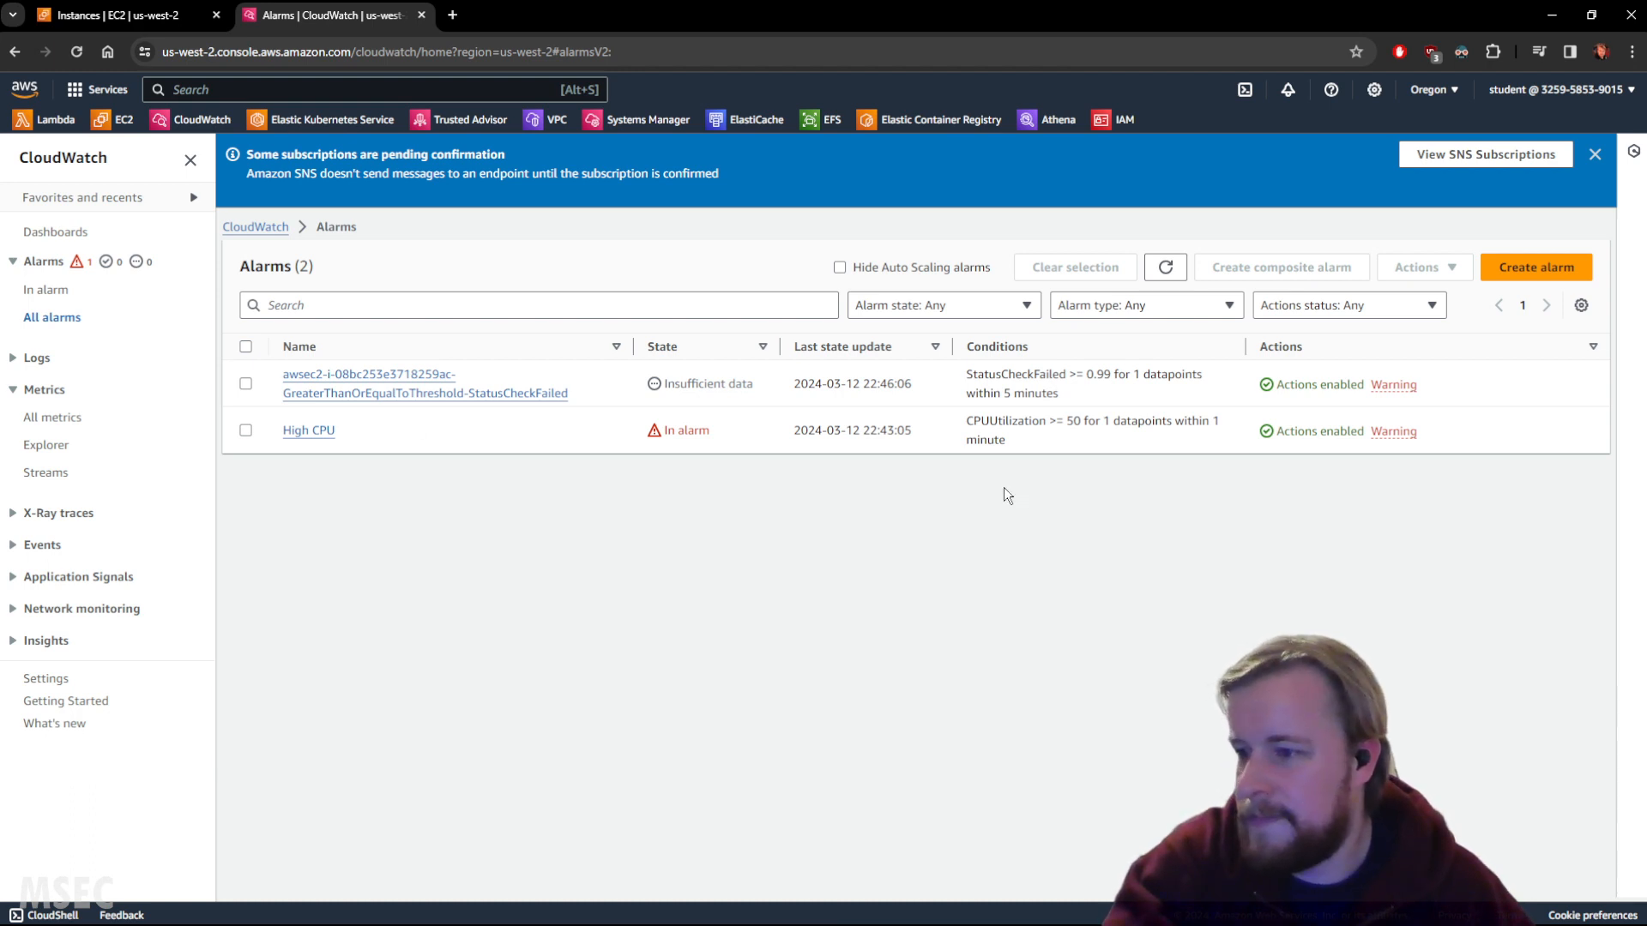
left_click(1165, 268)
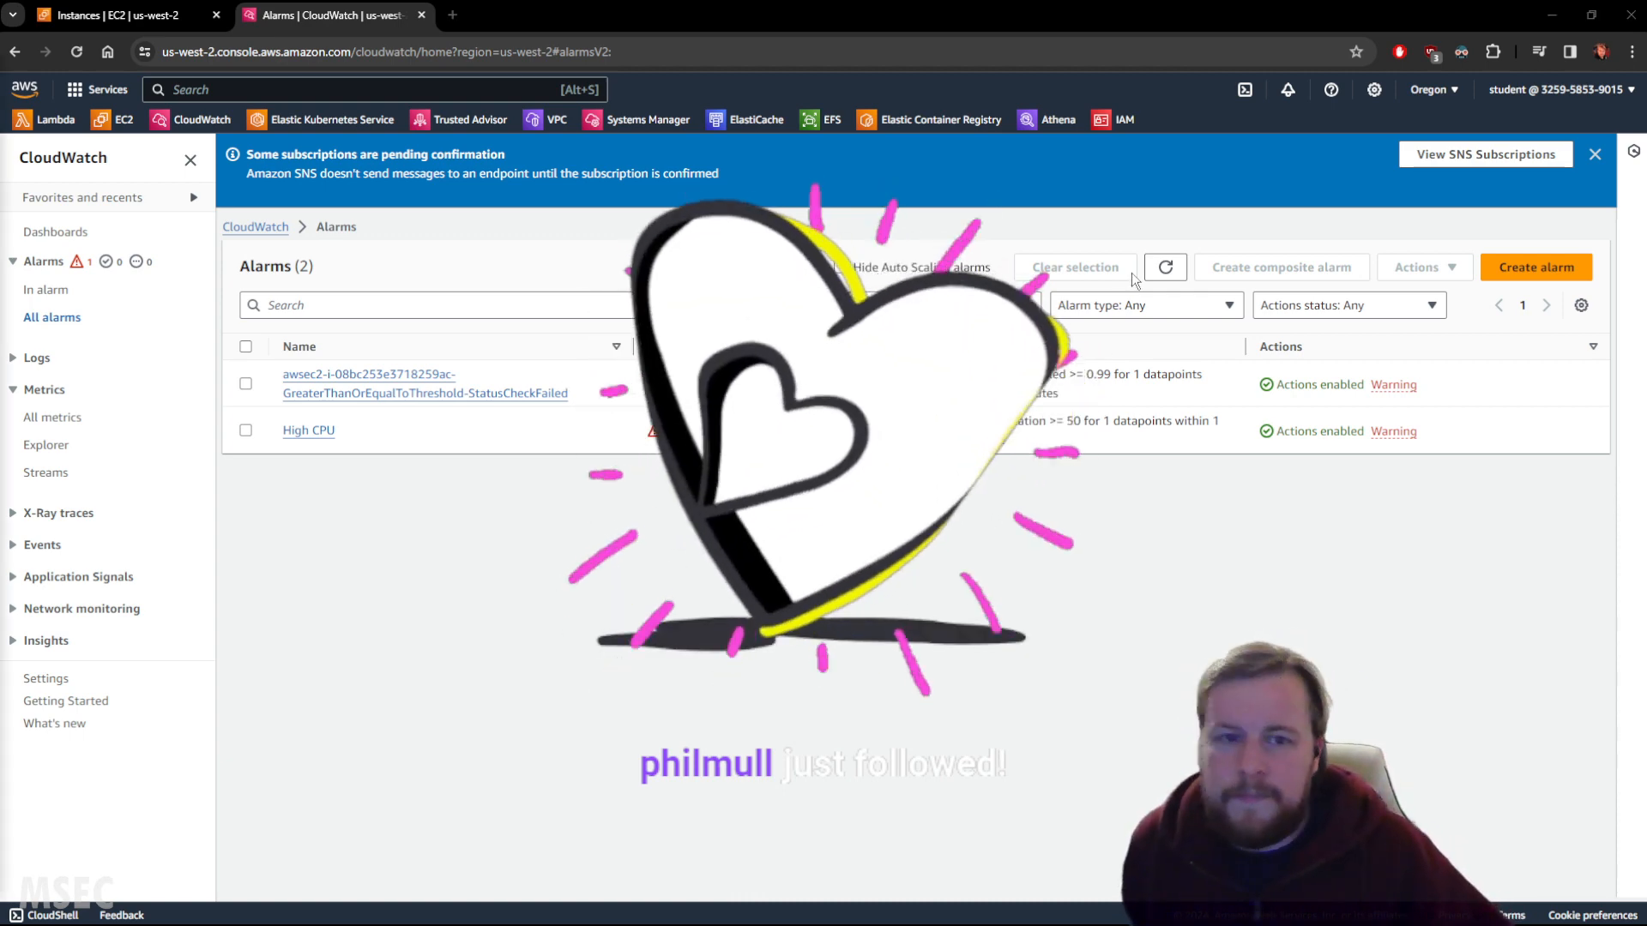
left_click(1169, 269)
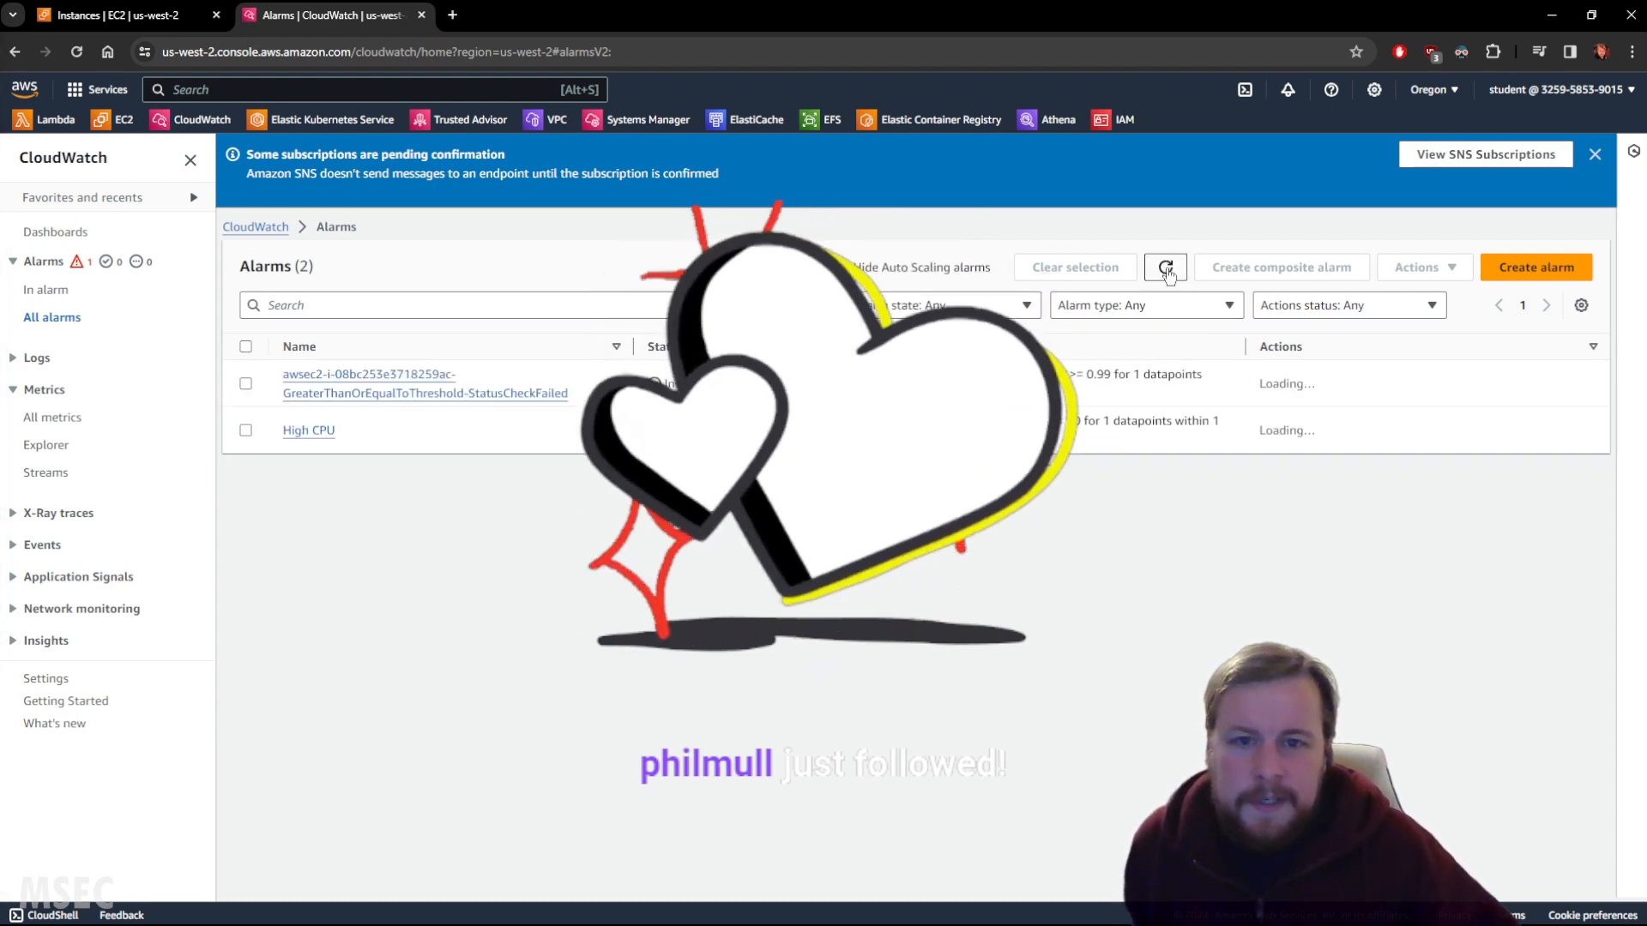
left_click(1168, 271)
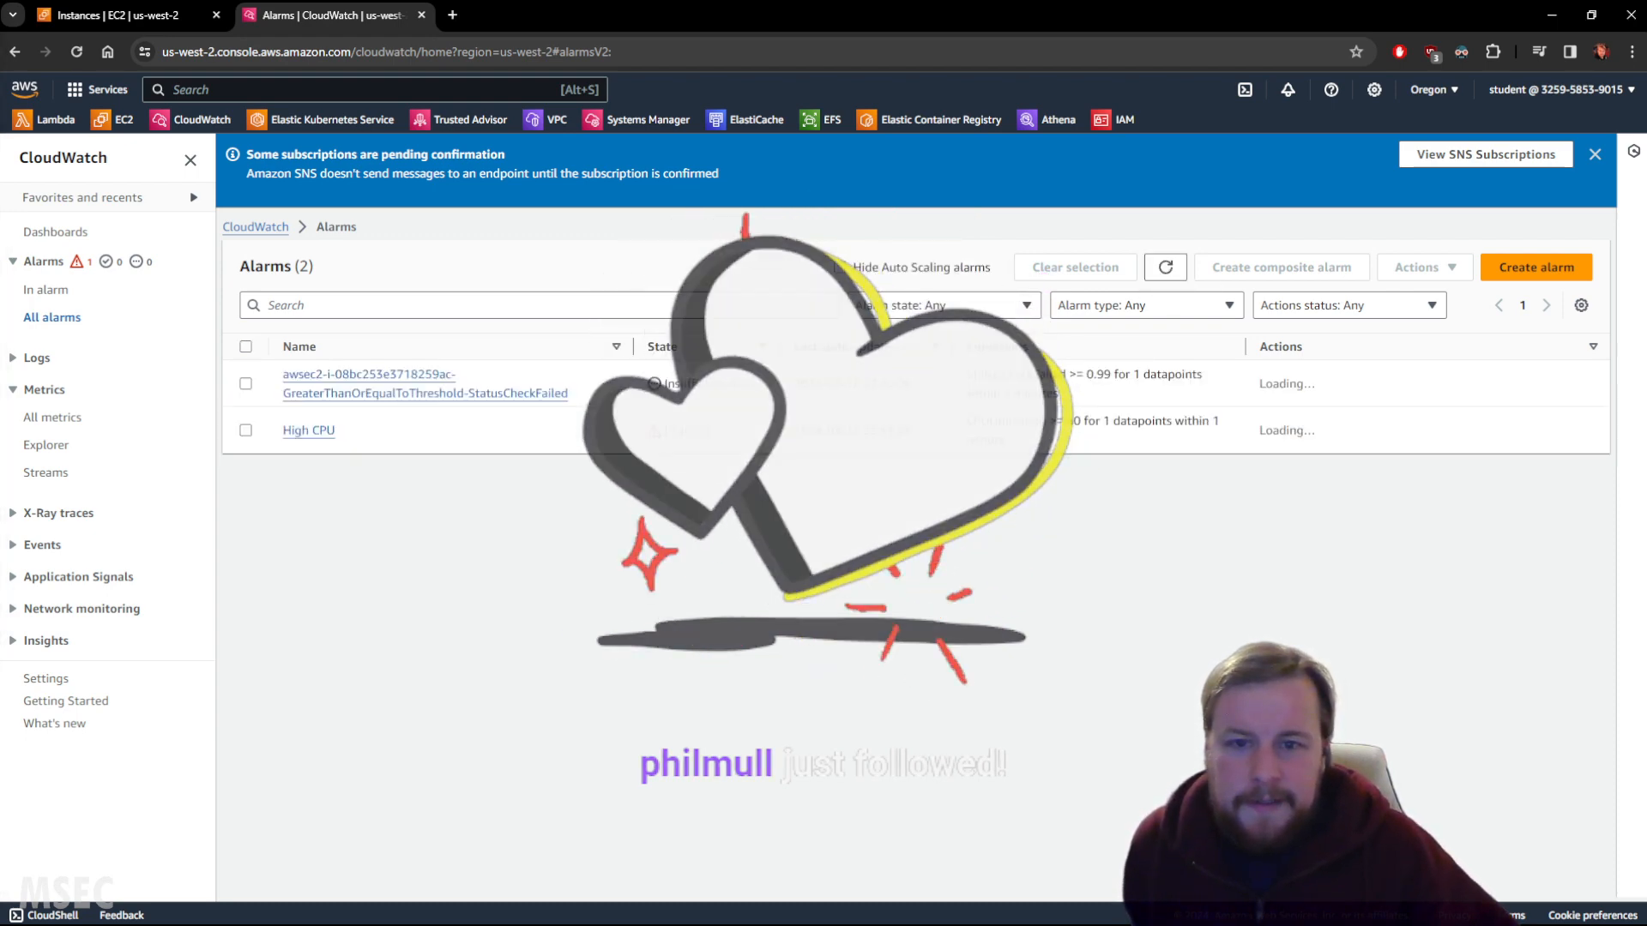
left_click_drag(665, 383, 753, 383)
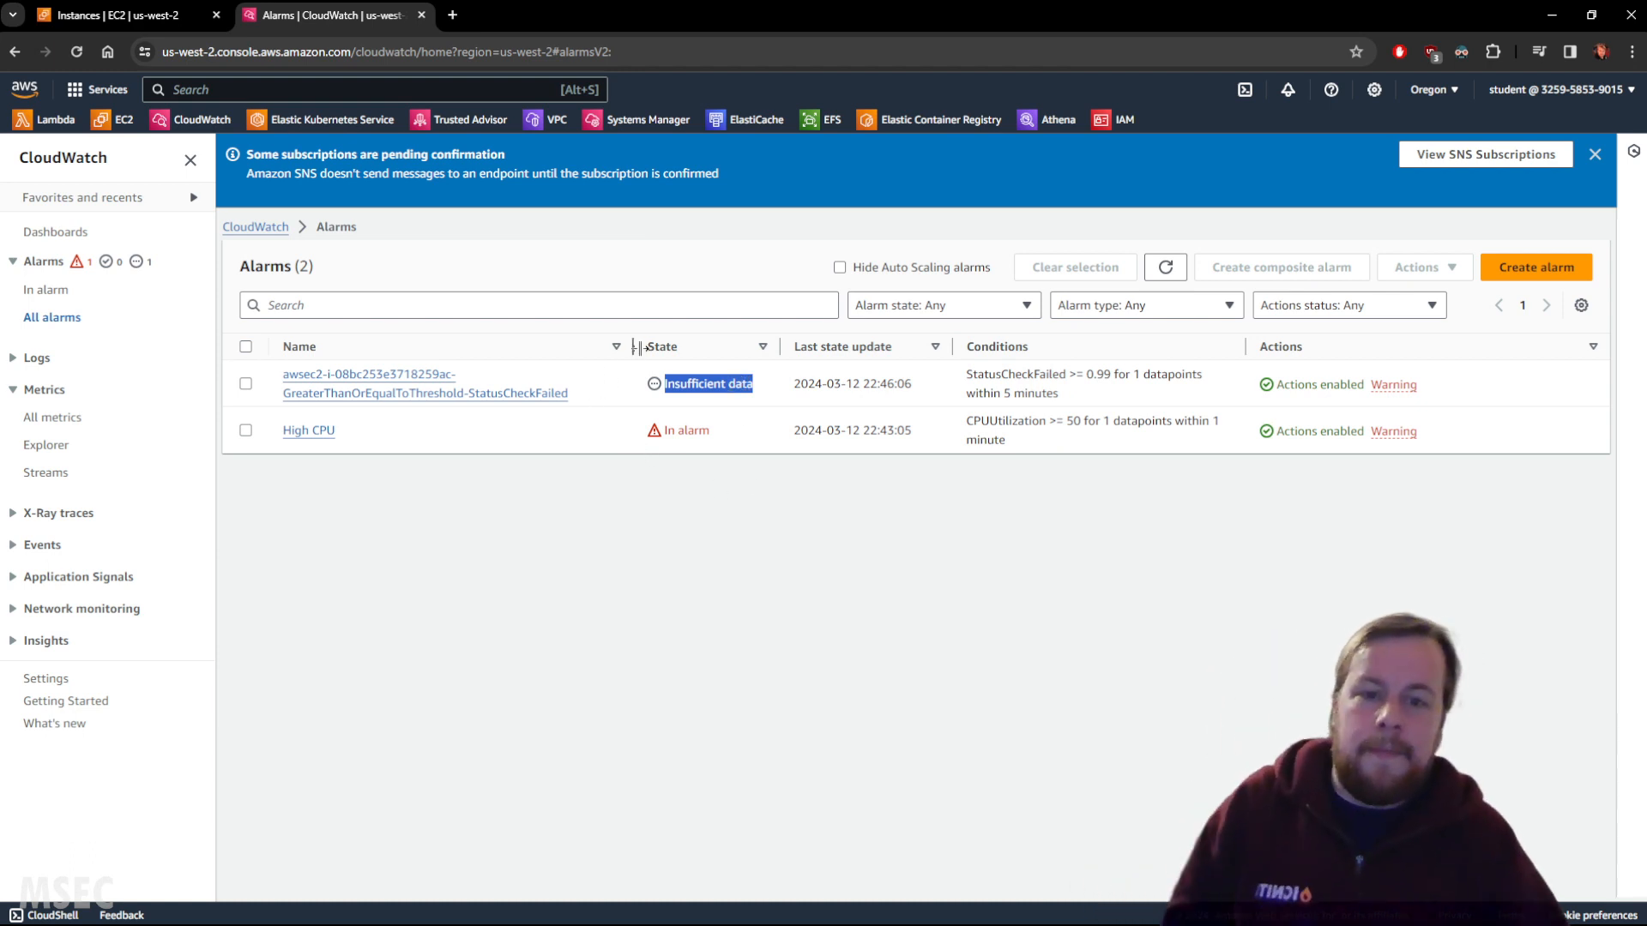
left_click(1167, 271)
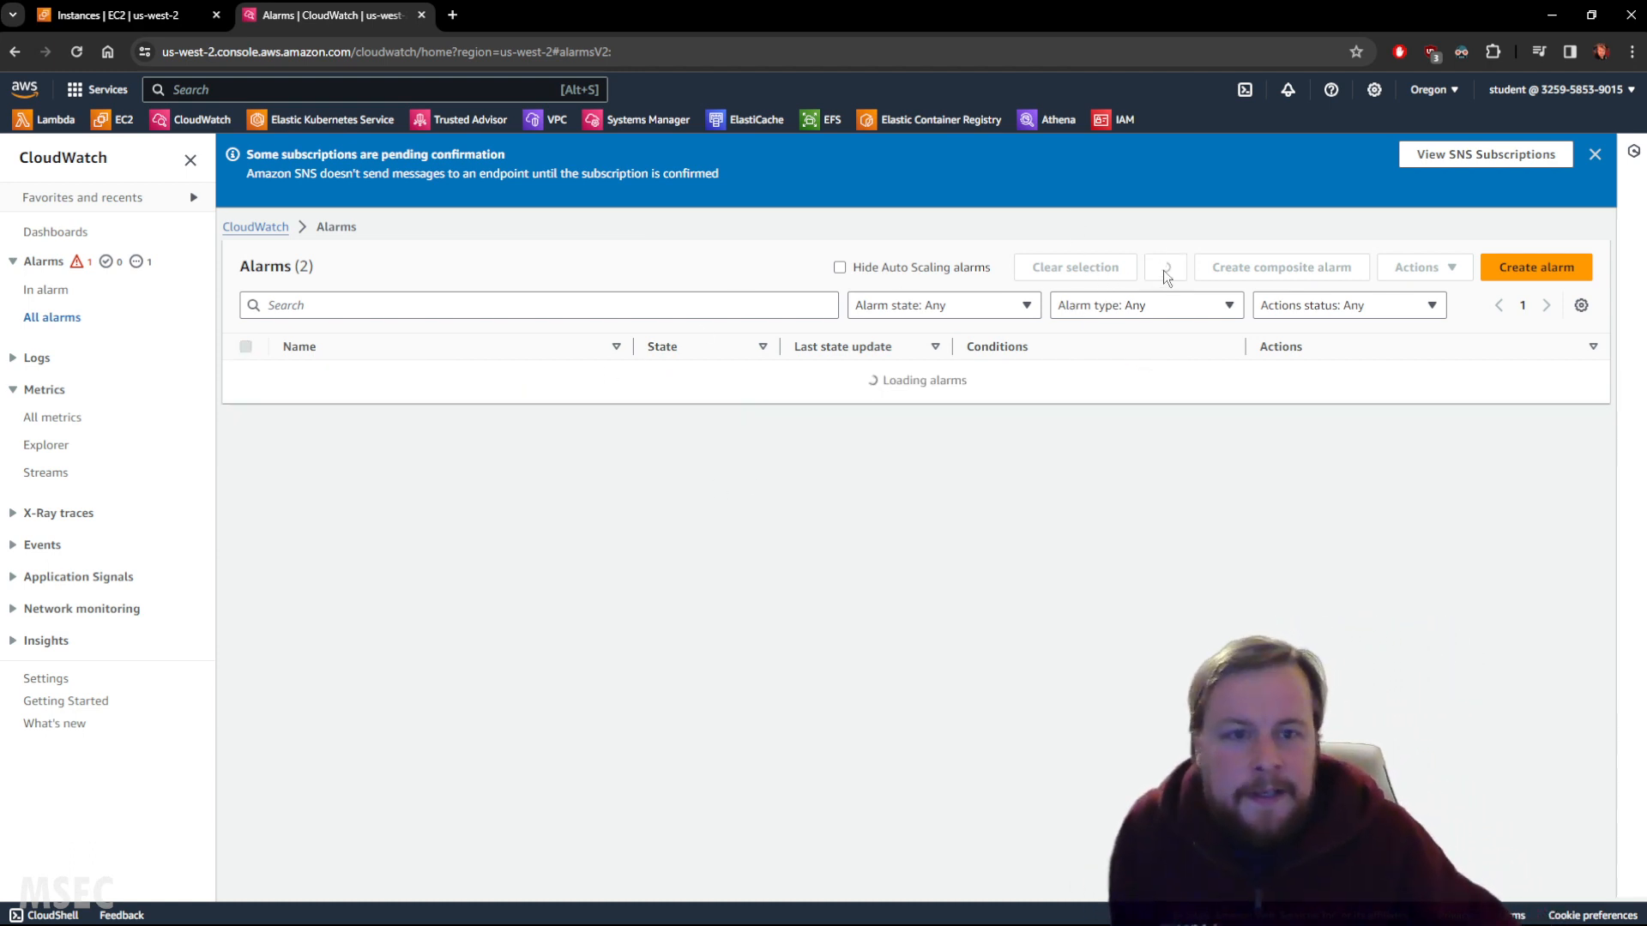
left_click(1169, 276)
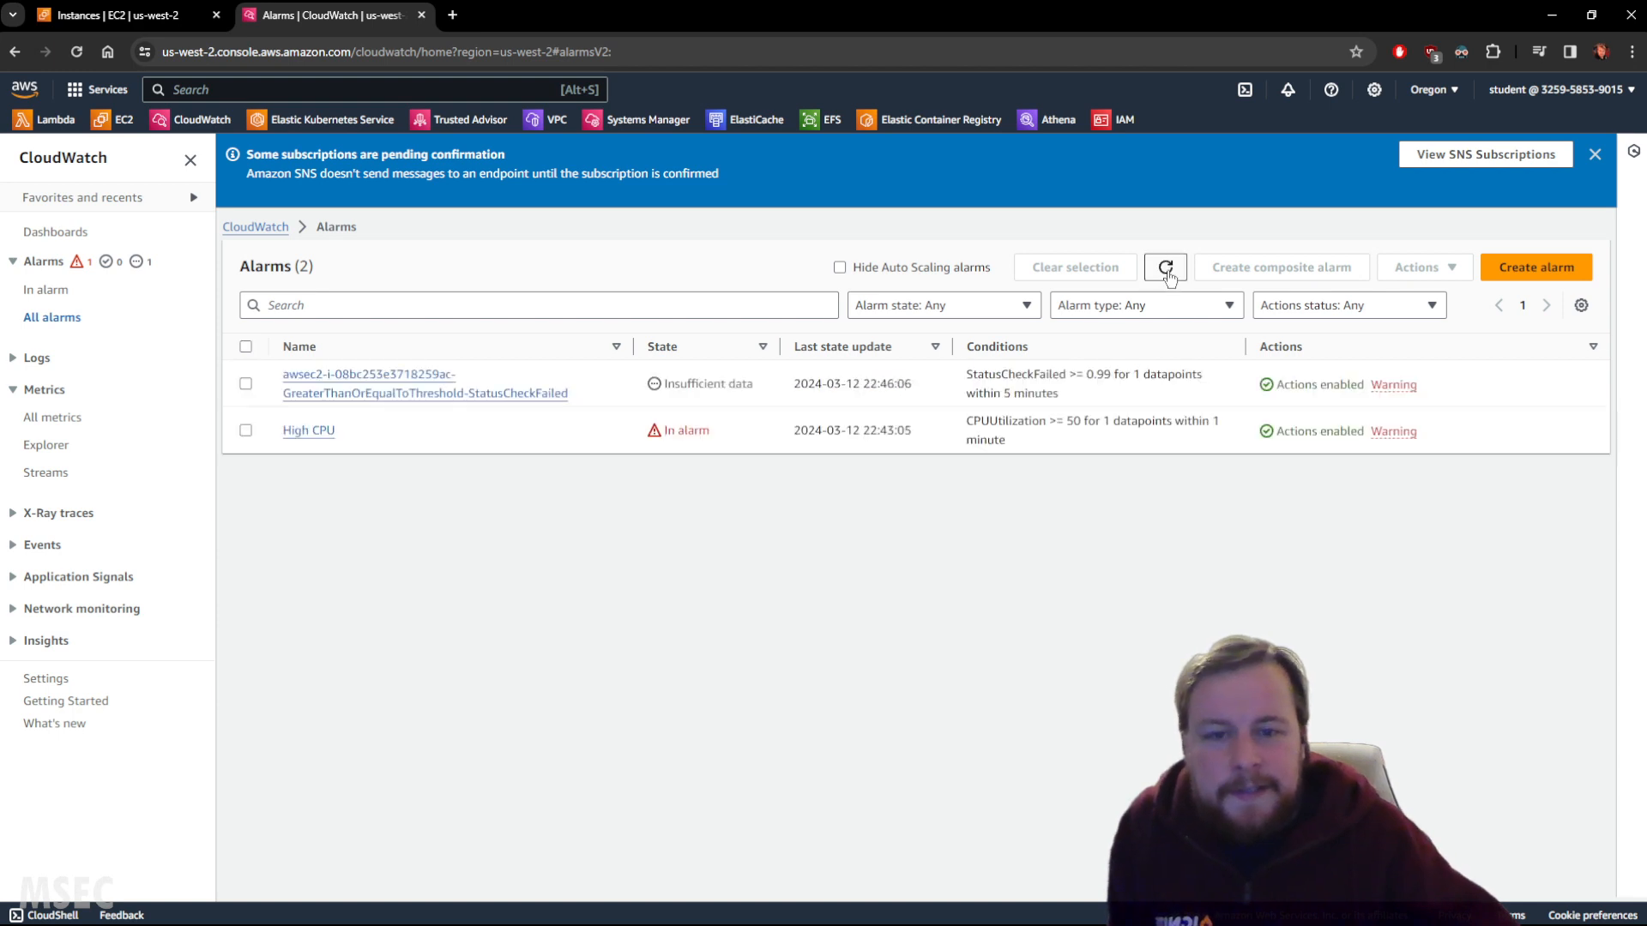
left_click(1167, 271)
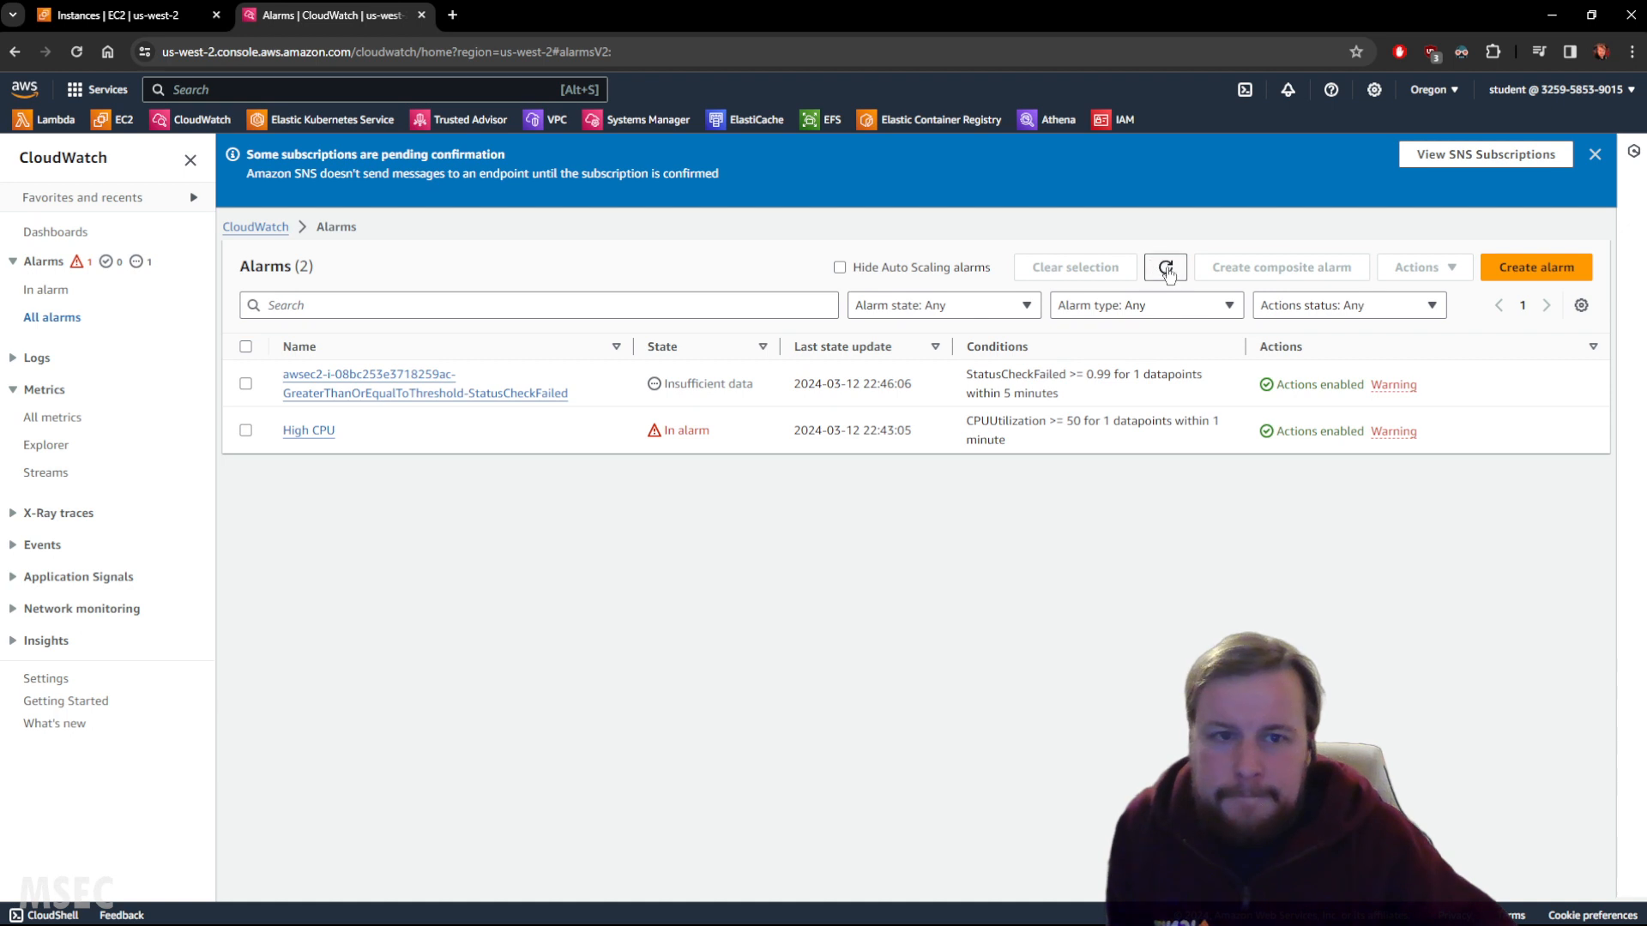
left_click(1169, 270)
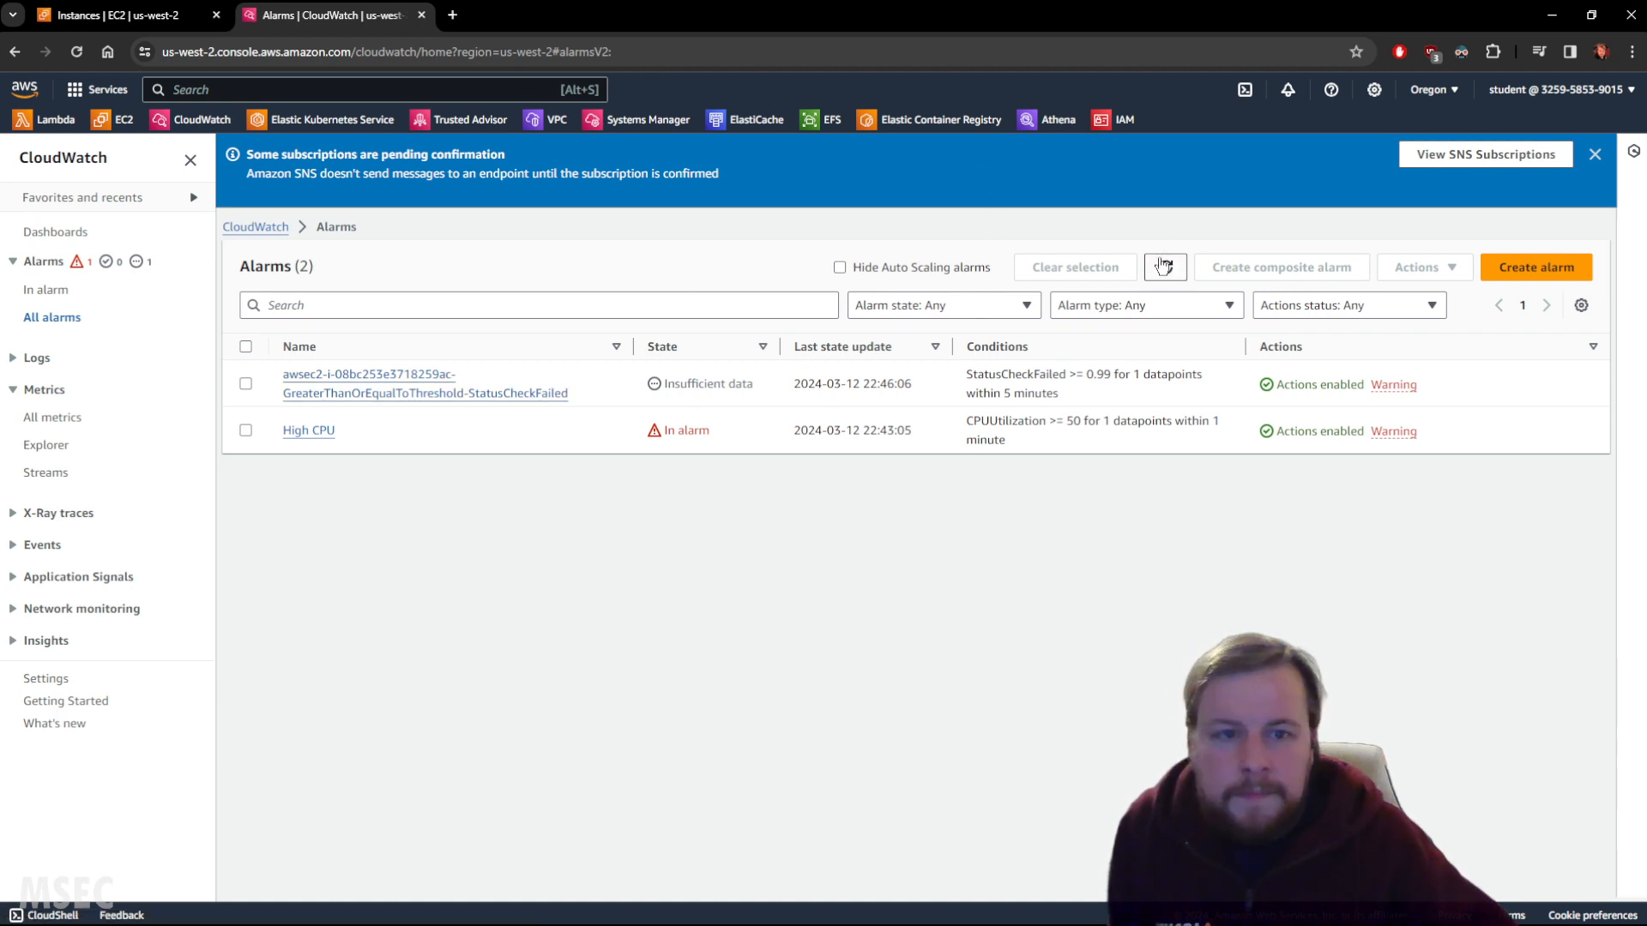
left_click(1164, 266)
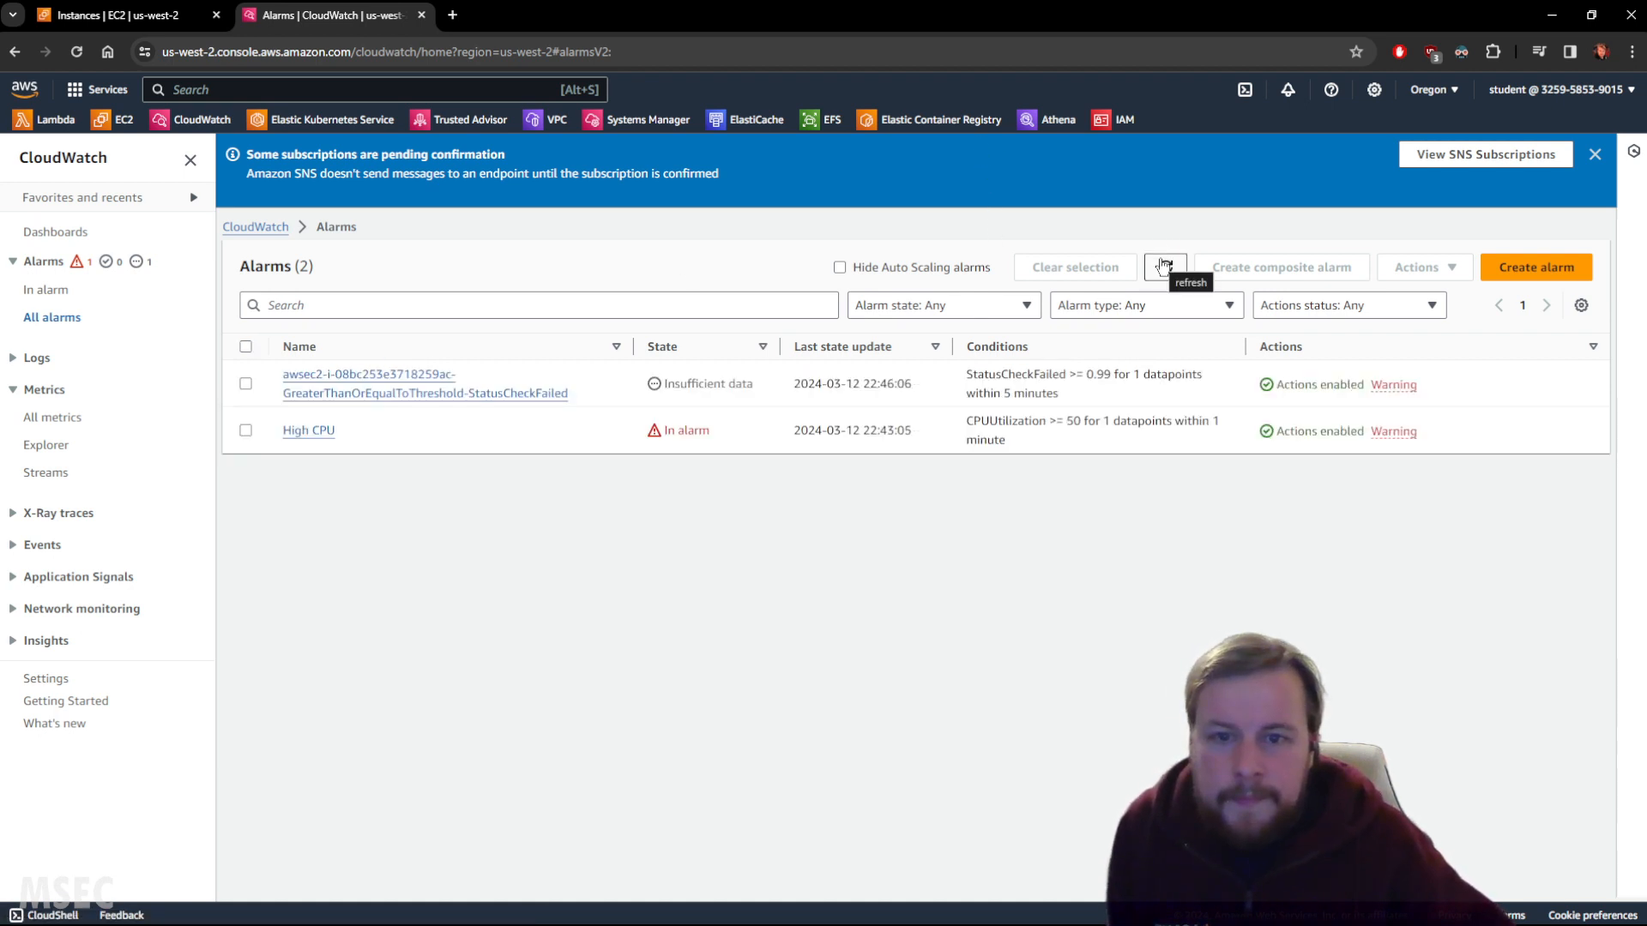
left_click(1163, 266)
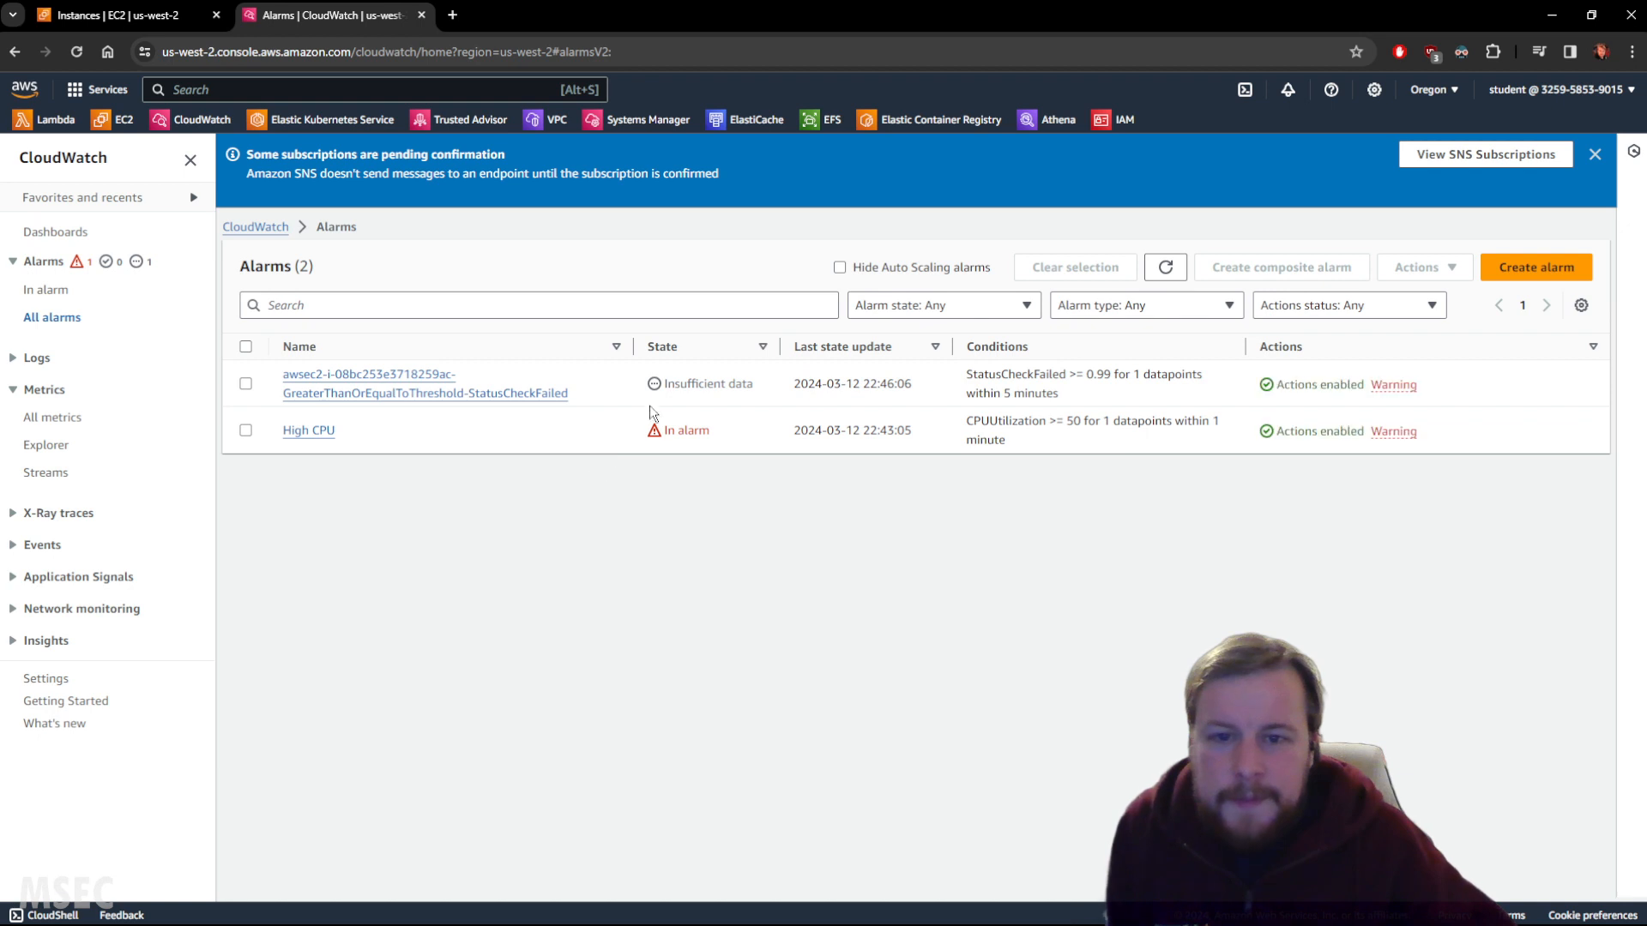
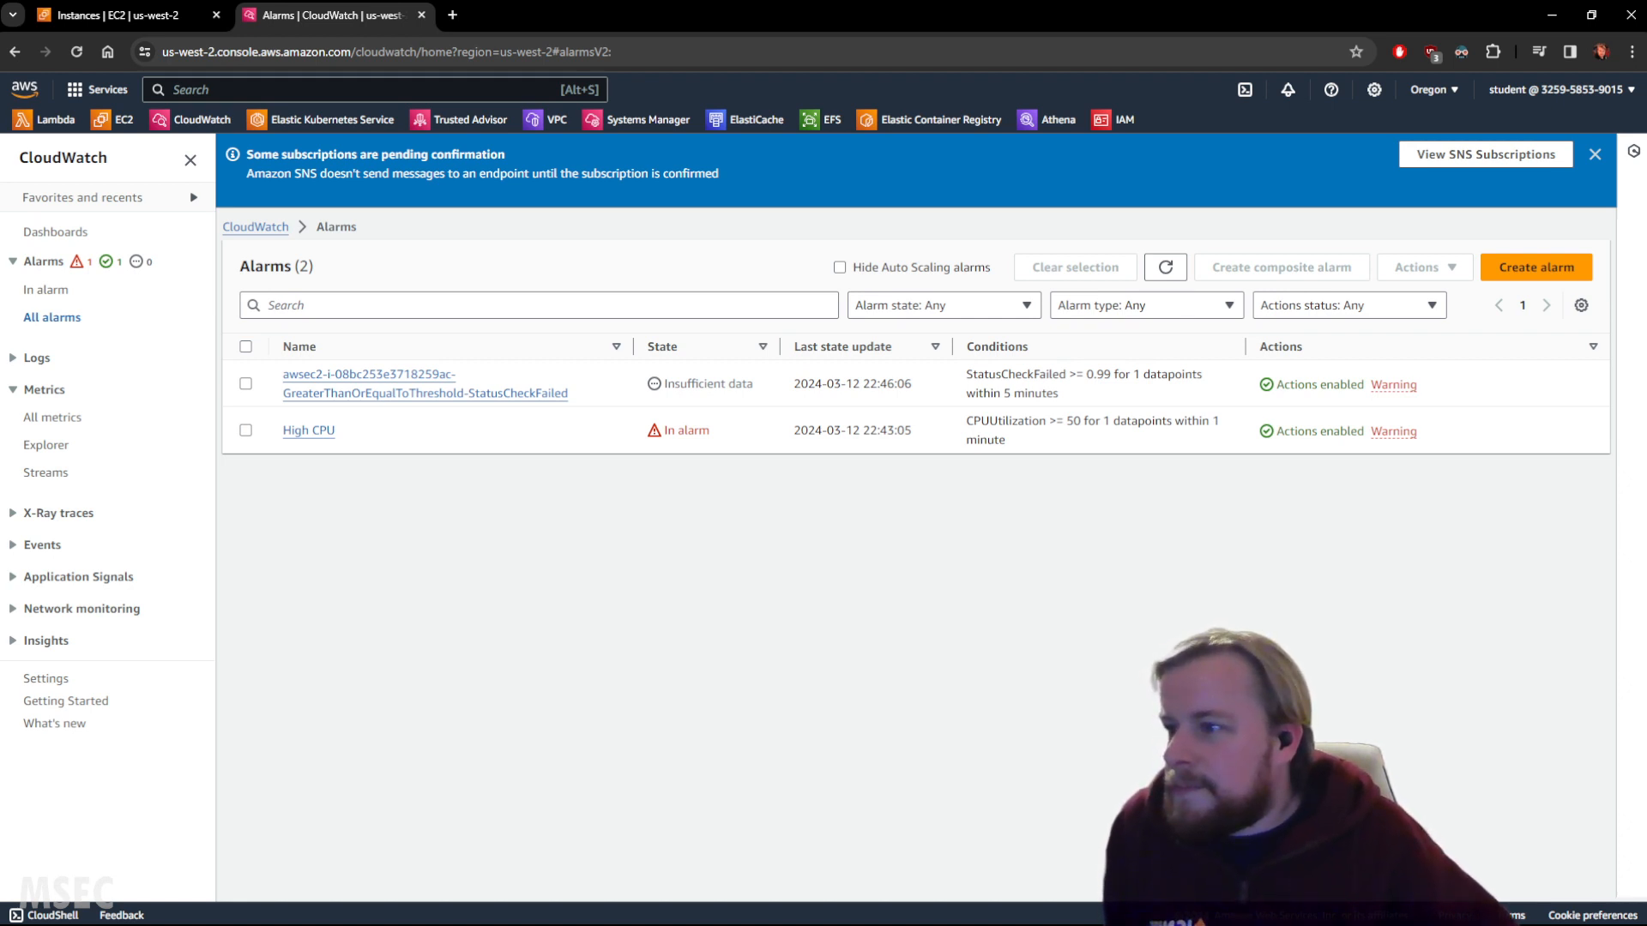
Refresh the alarms so the status-check alarm shows OK, then open the High CPU alarm.
left_click(1169, 267)
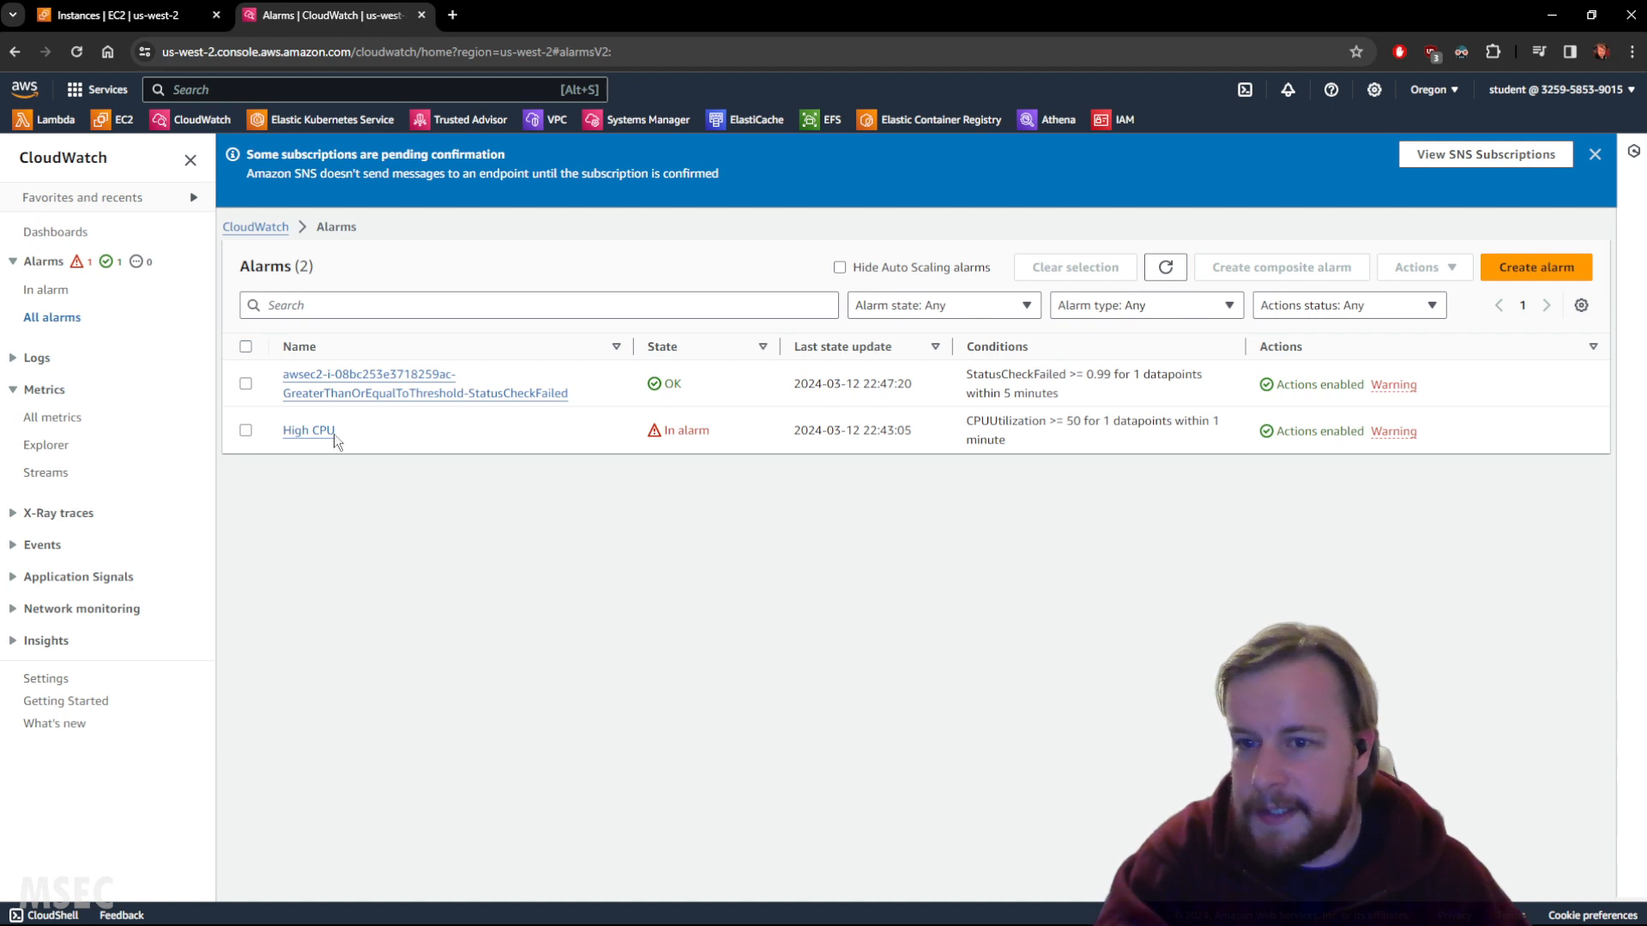
left_click(311, 433)
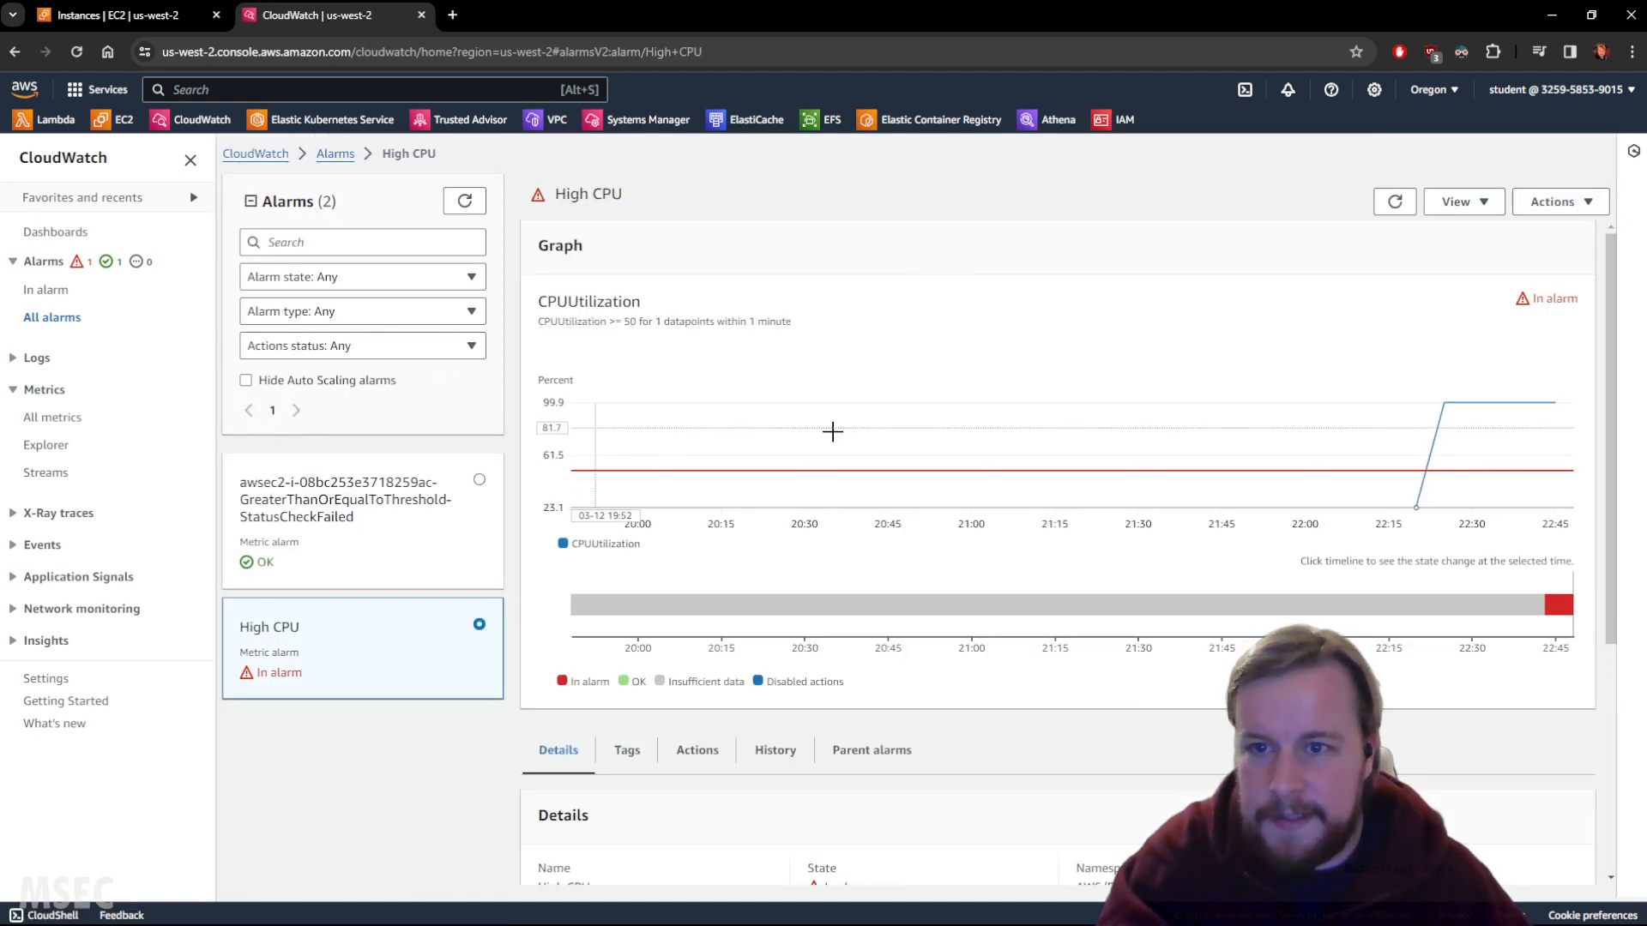
Open the High CPU alarm for editing at its Configure actions step.
left_click(1578, 202)
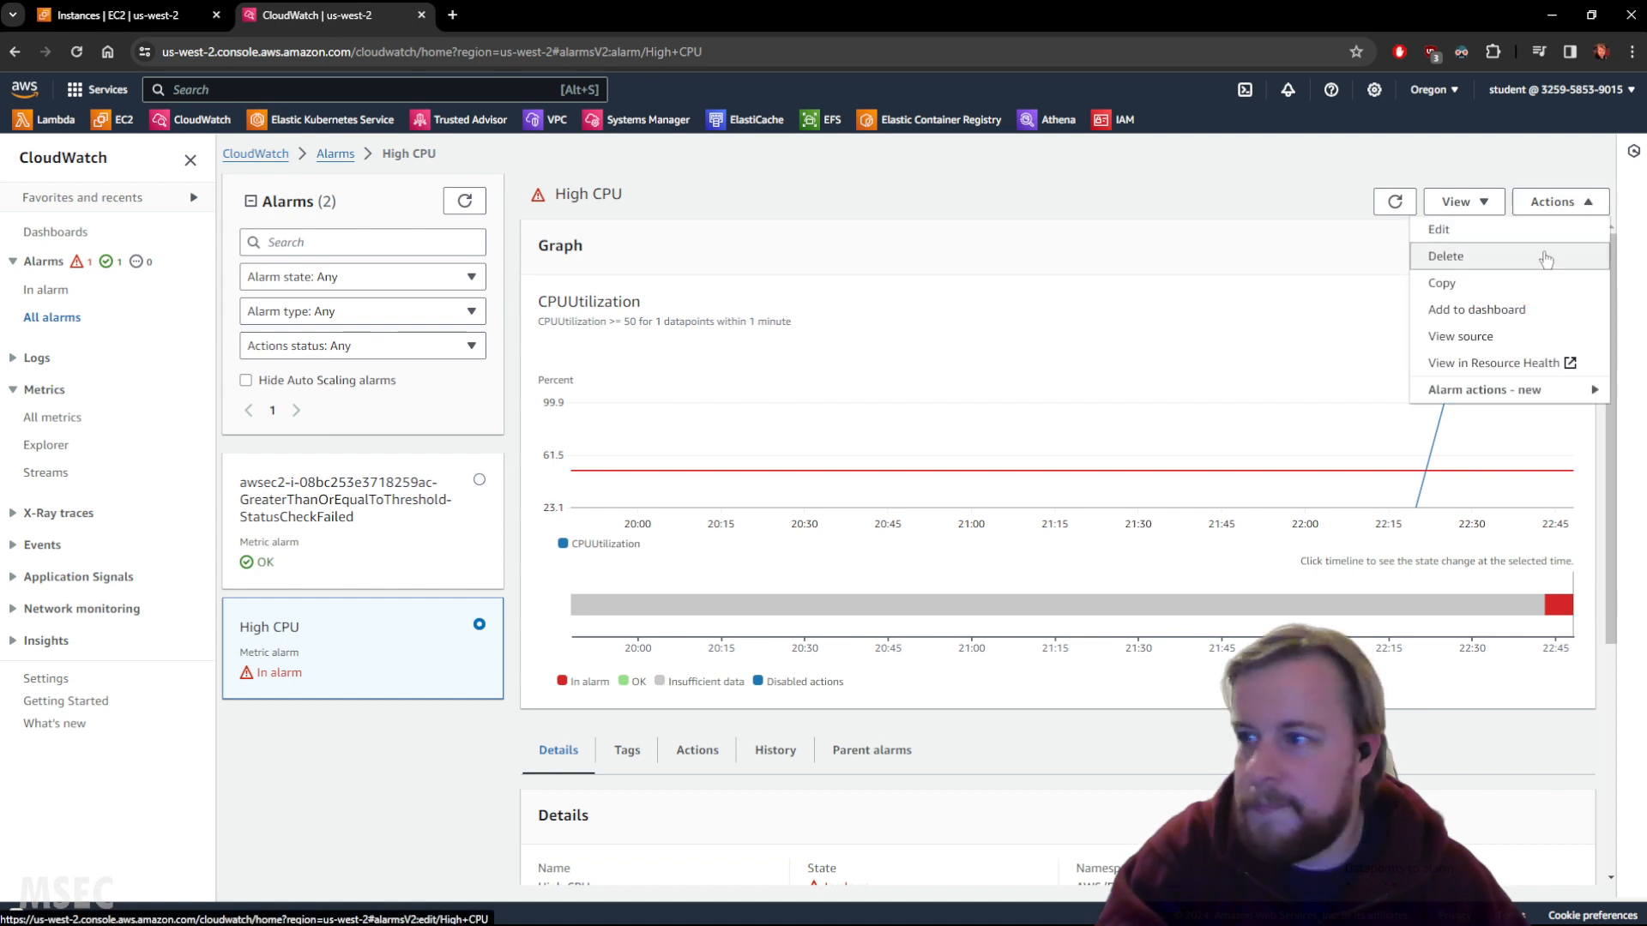
left_click(1532, 238)
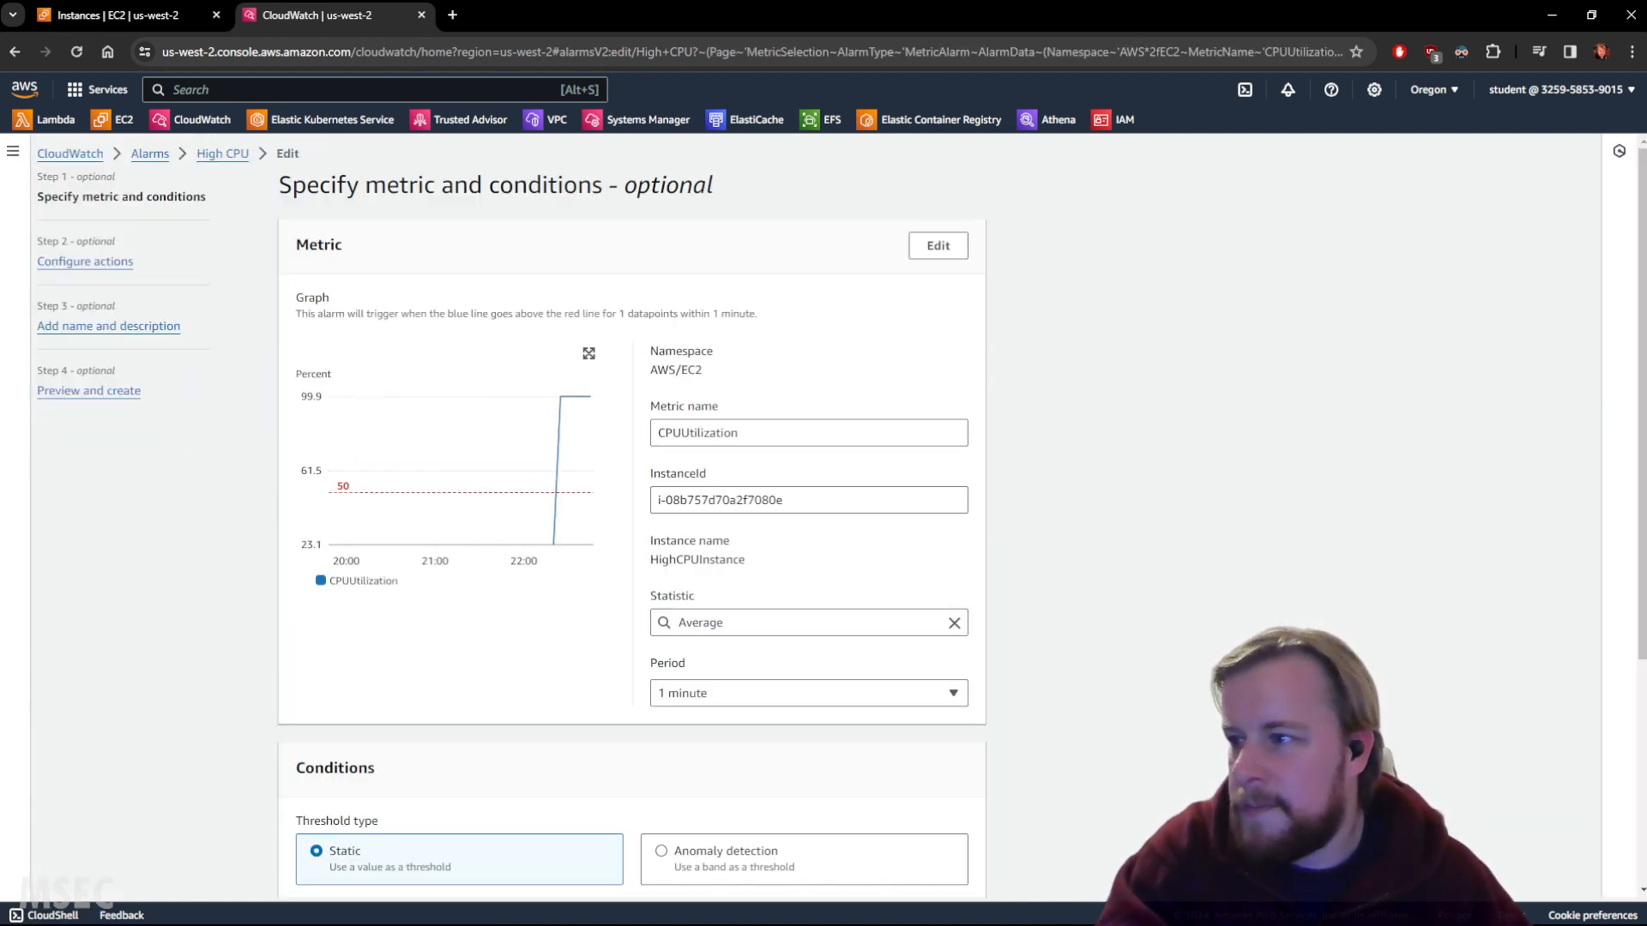
left_click(99, 262)
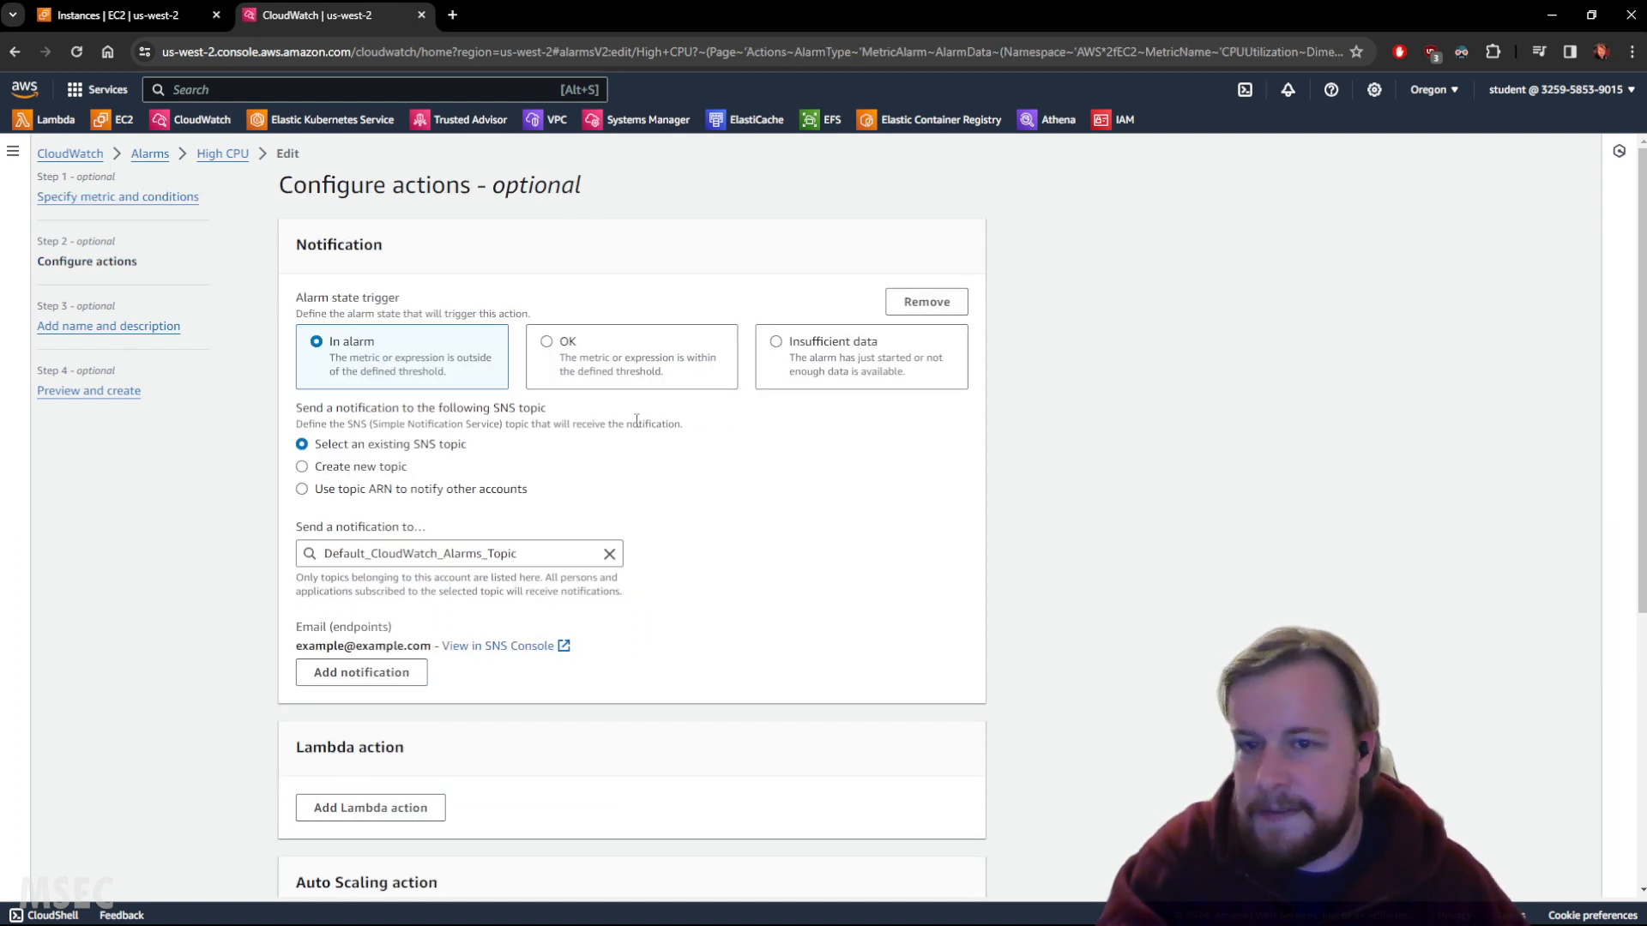
Add an EC2 action triggered when the alarm is In alarm.
scroll(728, 453, "down", 1)
scroll(281, 446, "up", 1)
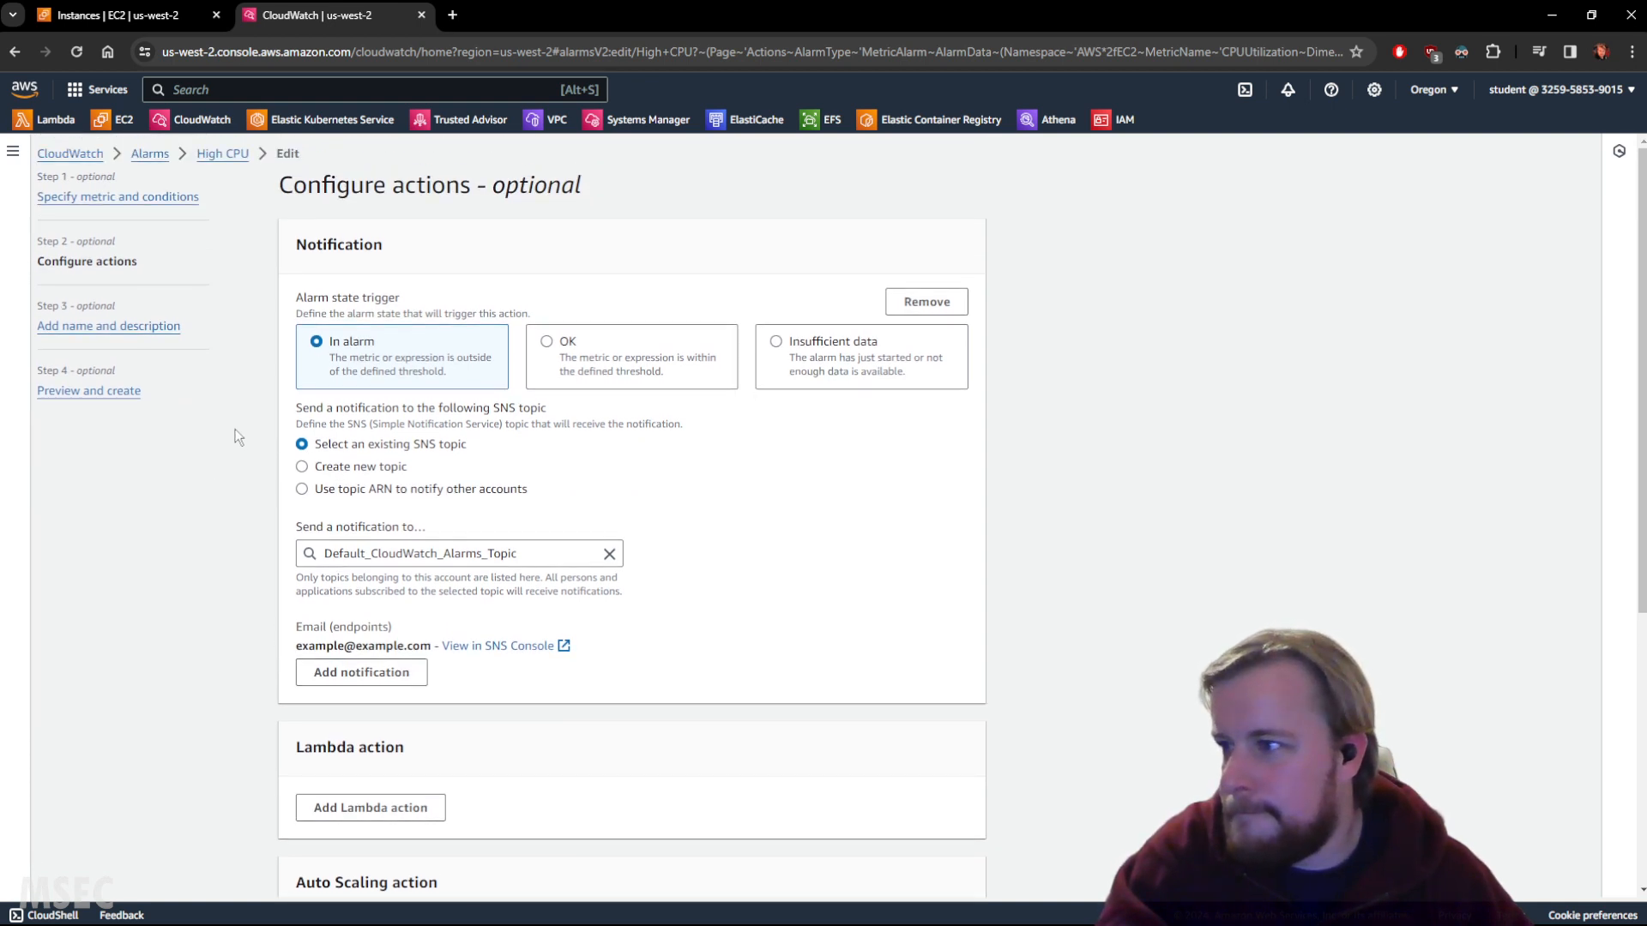
scroll(475, 412, "down", 3)
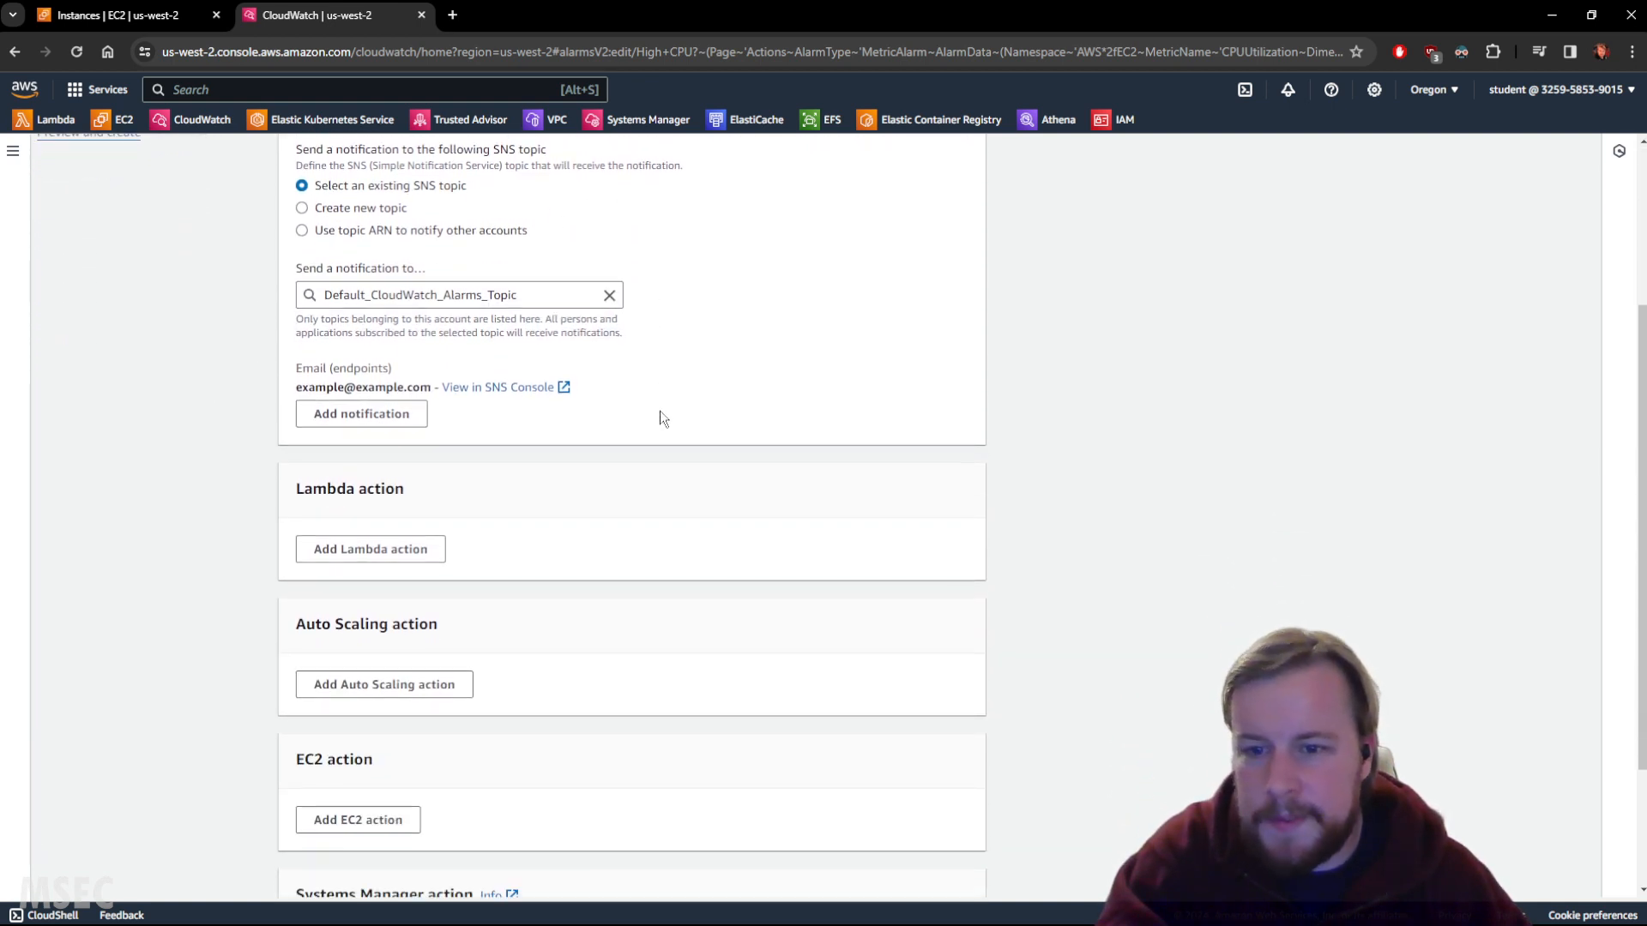
scroll(654, 575, "down", 2)
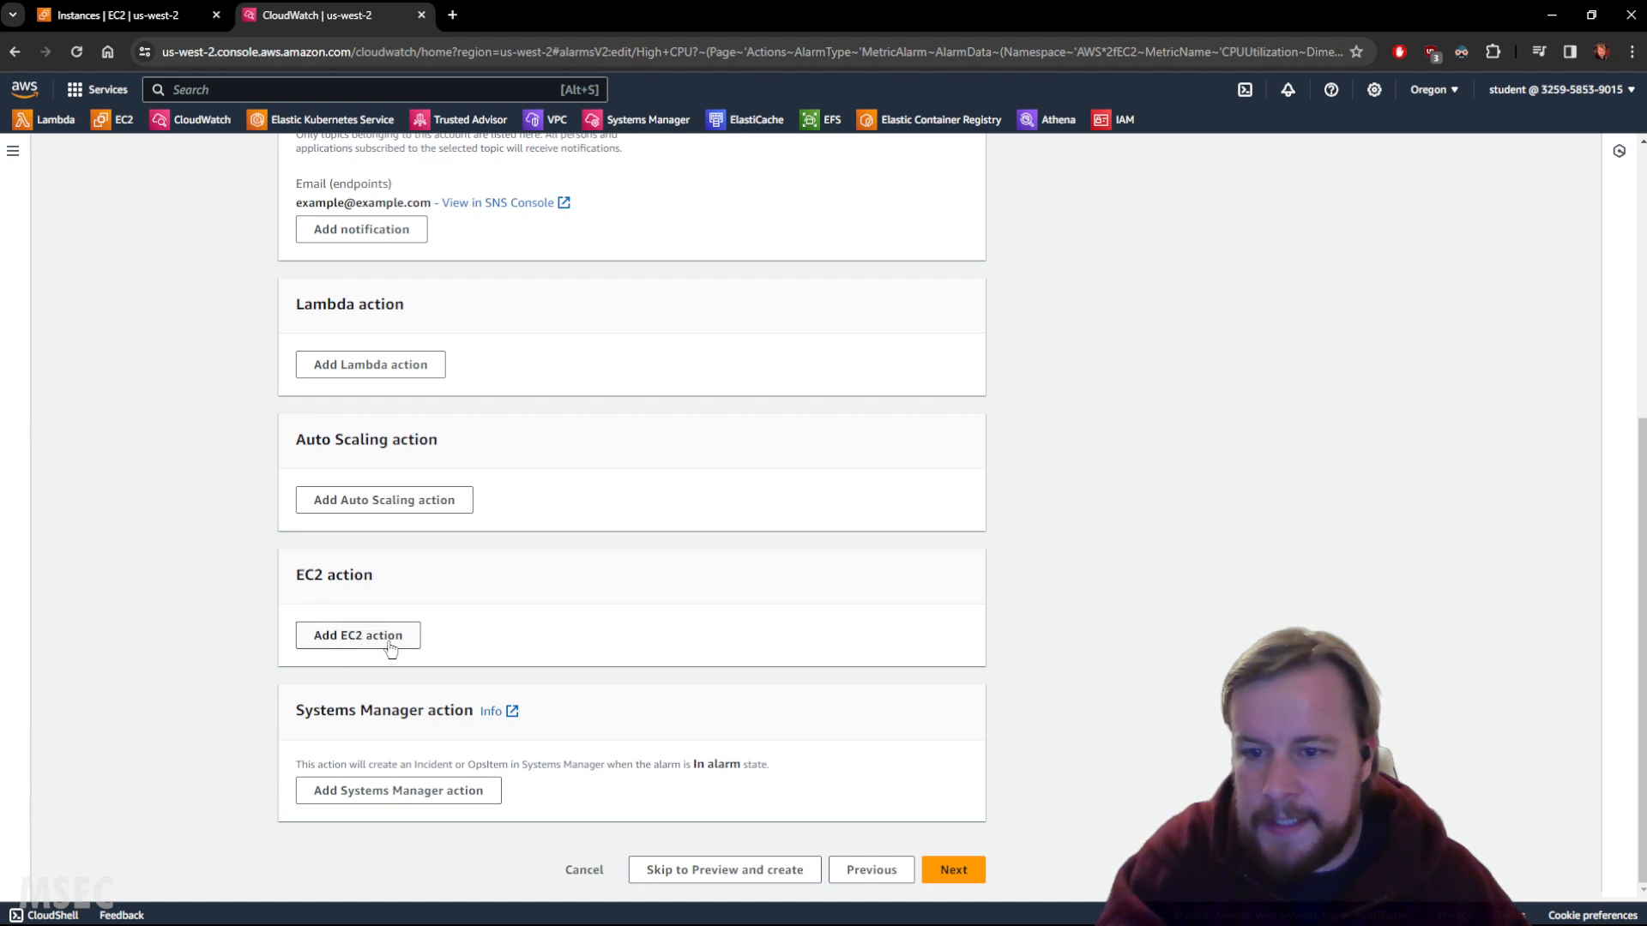
scroll(480, 480, "up", 5)
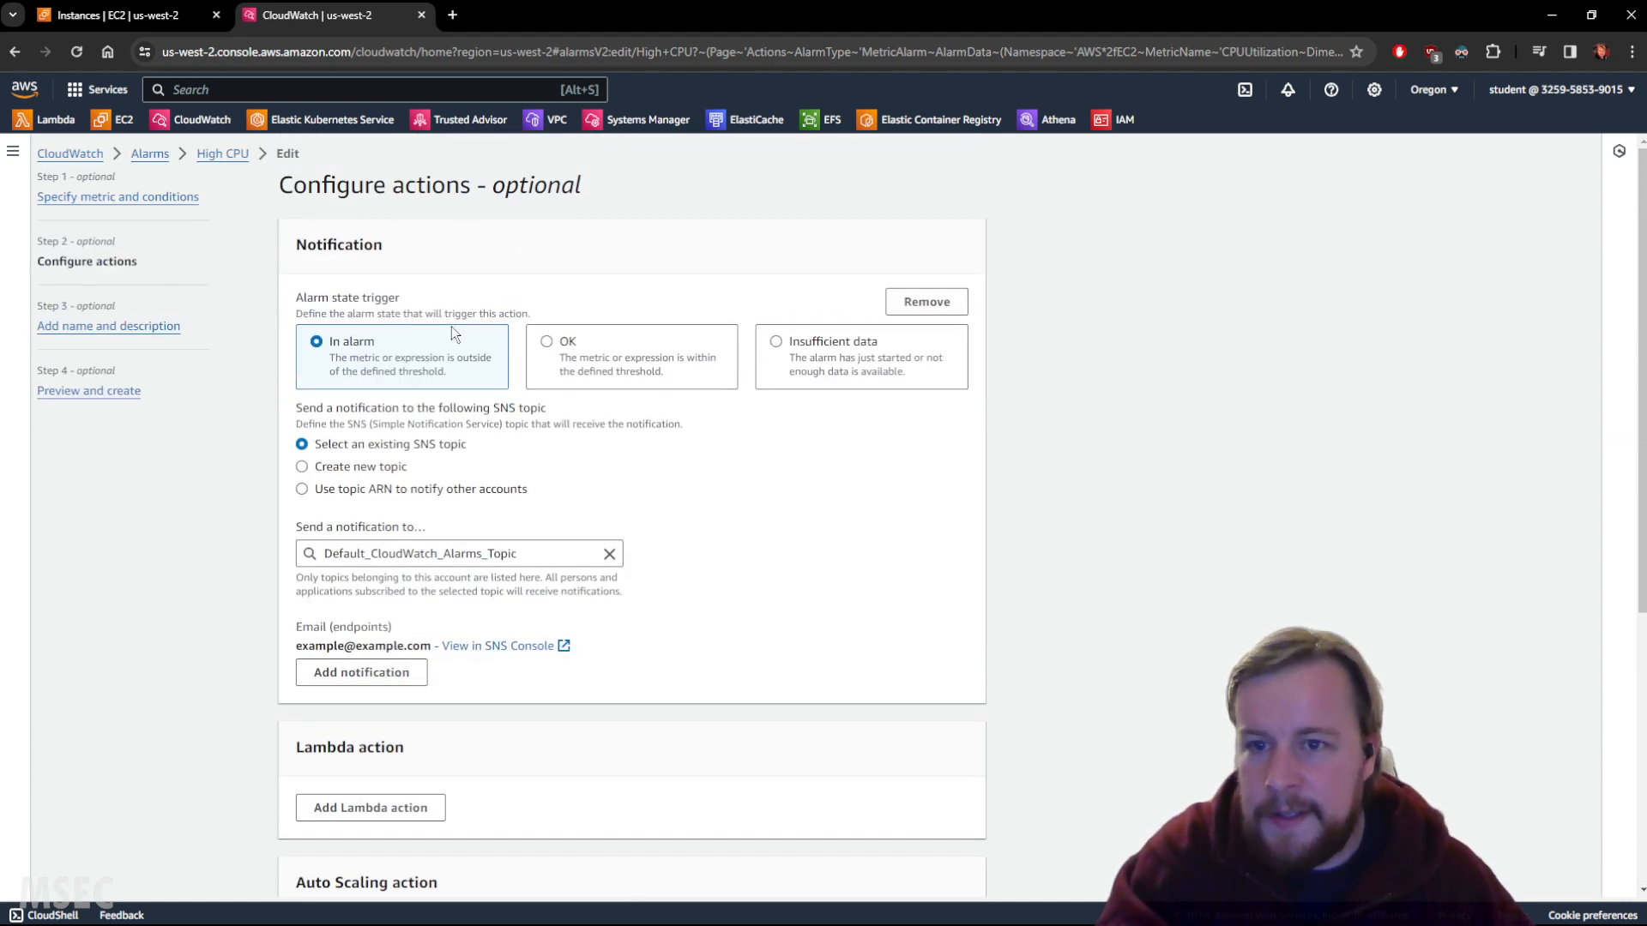
scroll(418, 482, "down", 5)
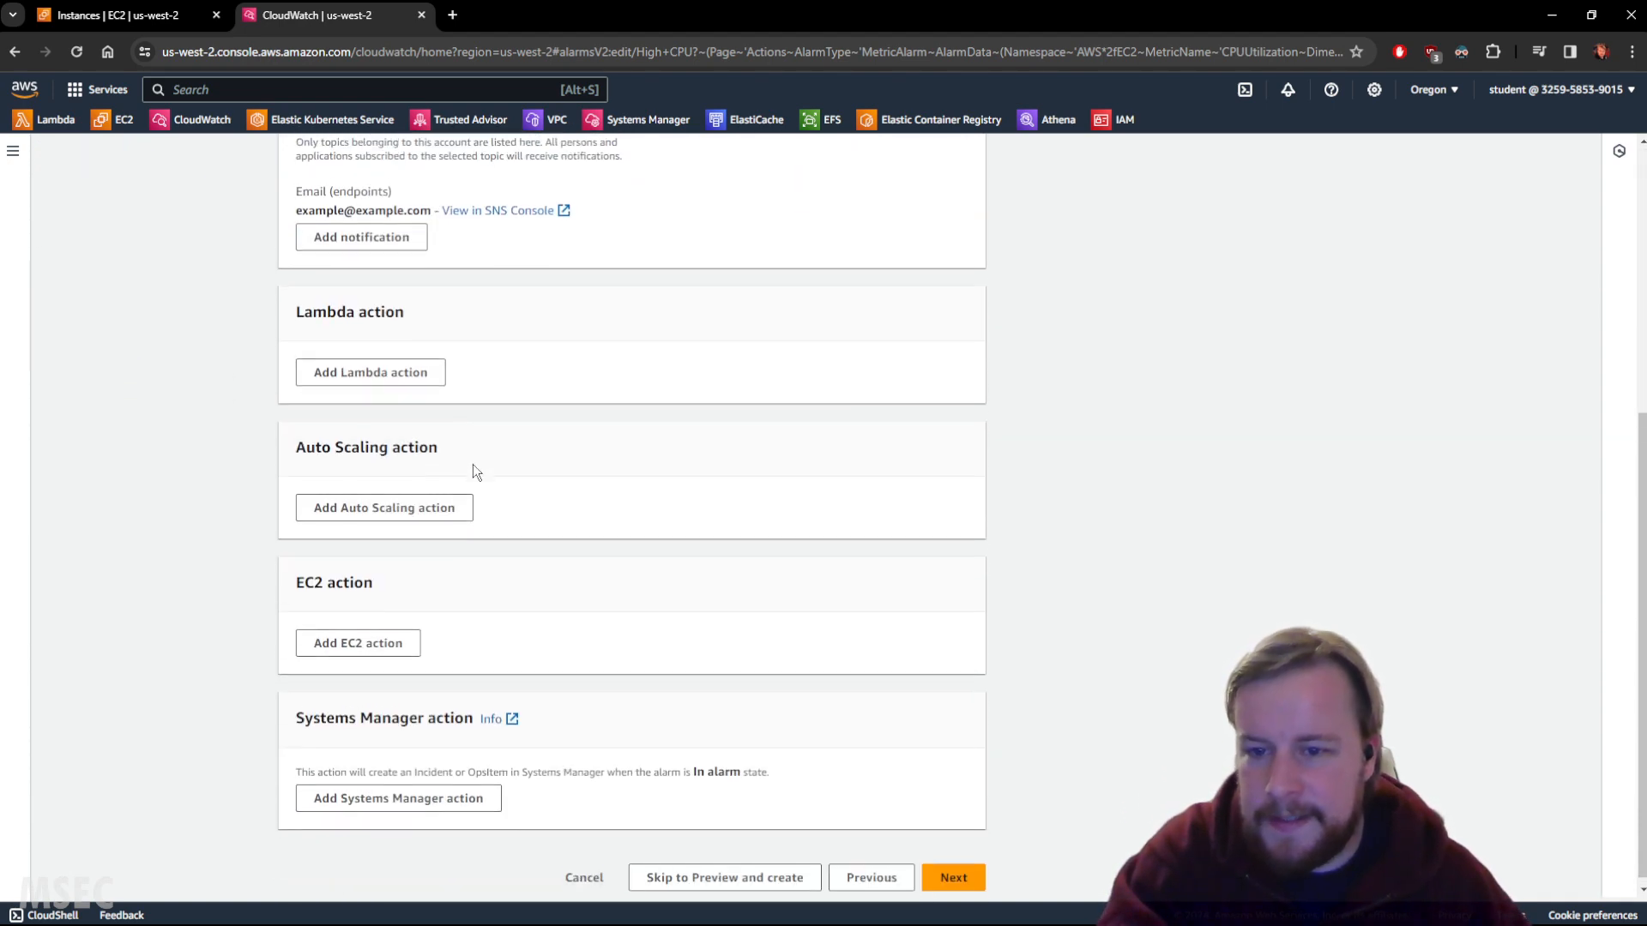
left_click(371, 635)
scroll(368, 579, "down", 4)
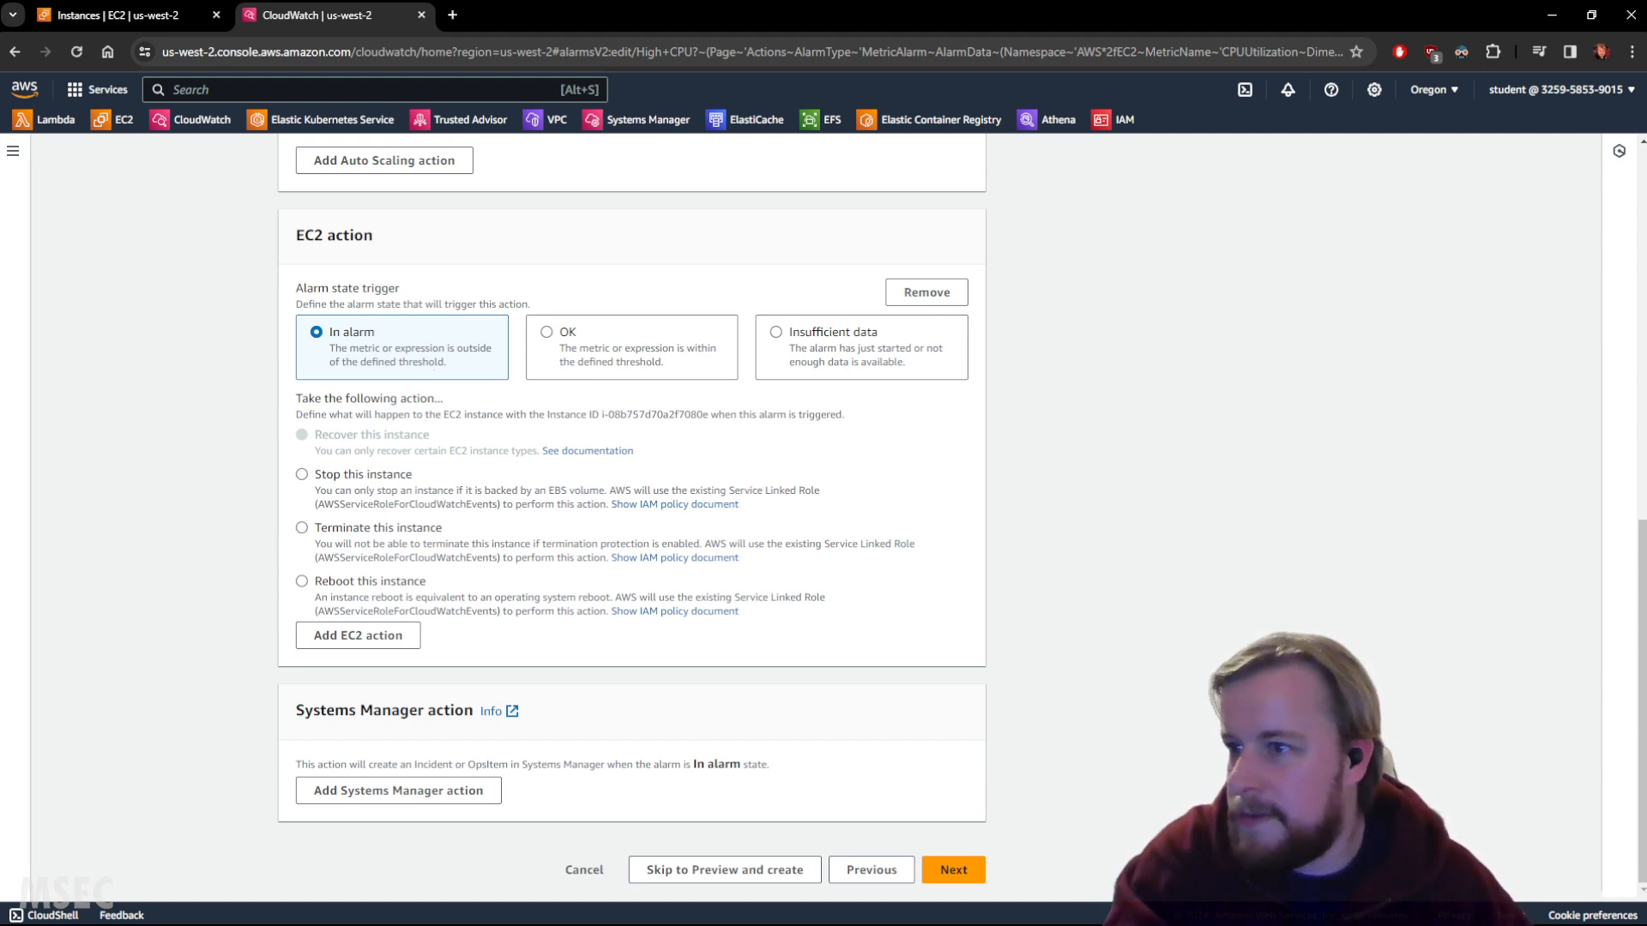
Set the EC2 action to 'Reboot this instance' and update the High CPU alarm.
left_click(379, 583)
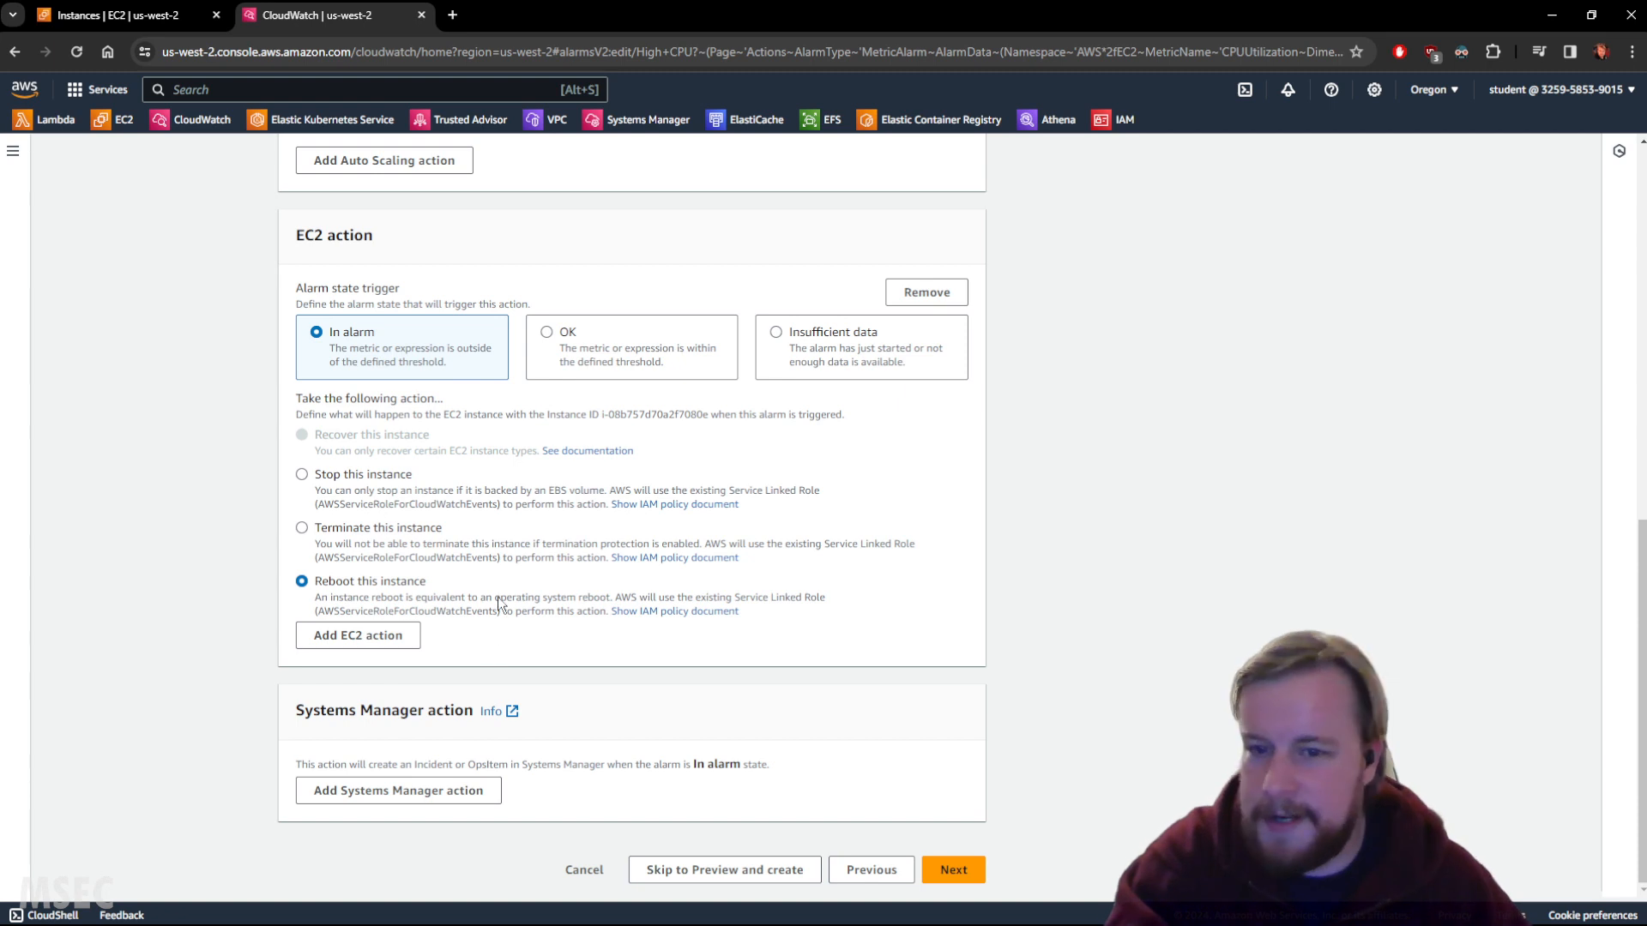
left_click(753, 869)
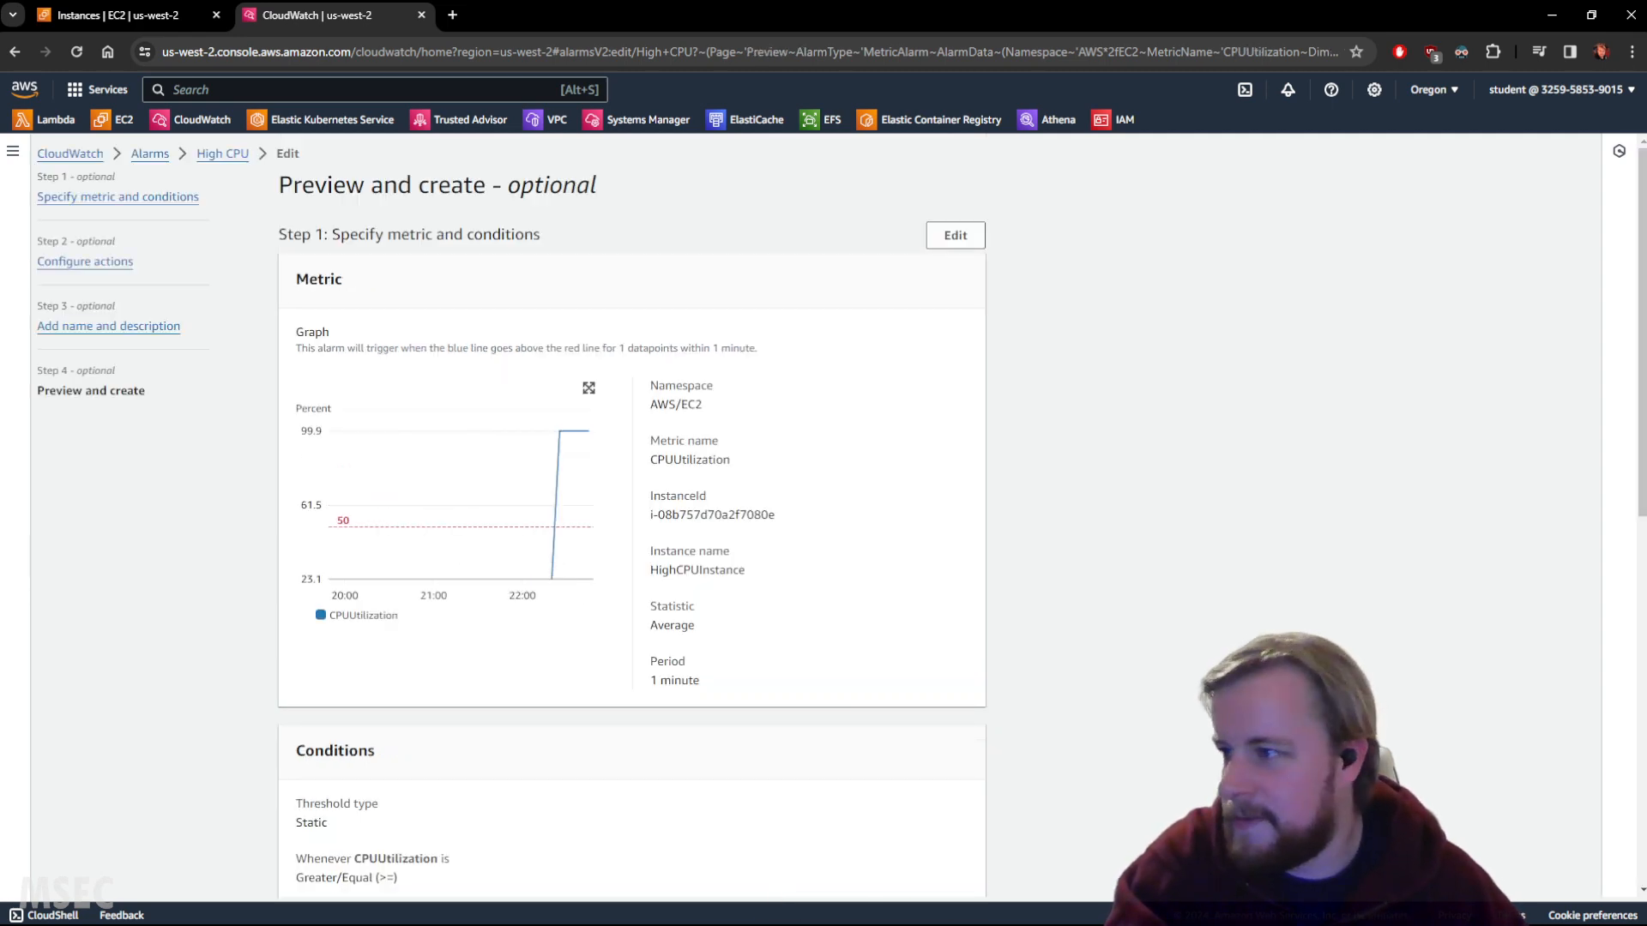
scroll(1030, 640, "down", 8)
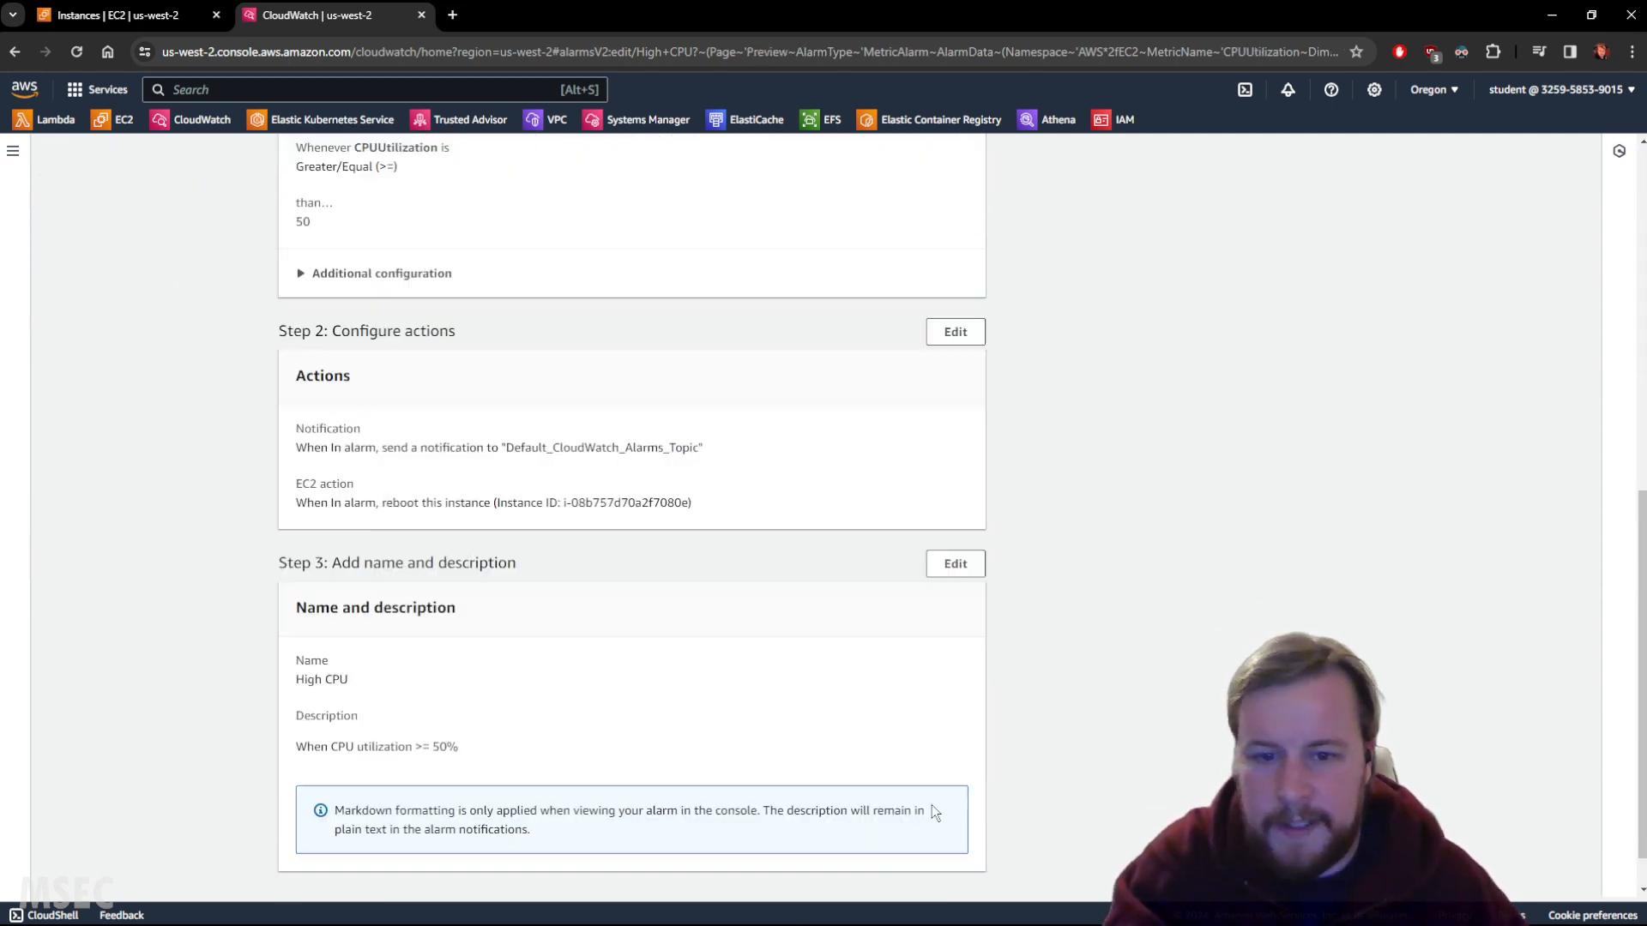
scroll(931, 811, "down", 1)
left_click(941, 871)
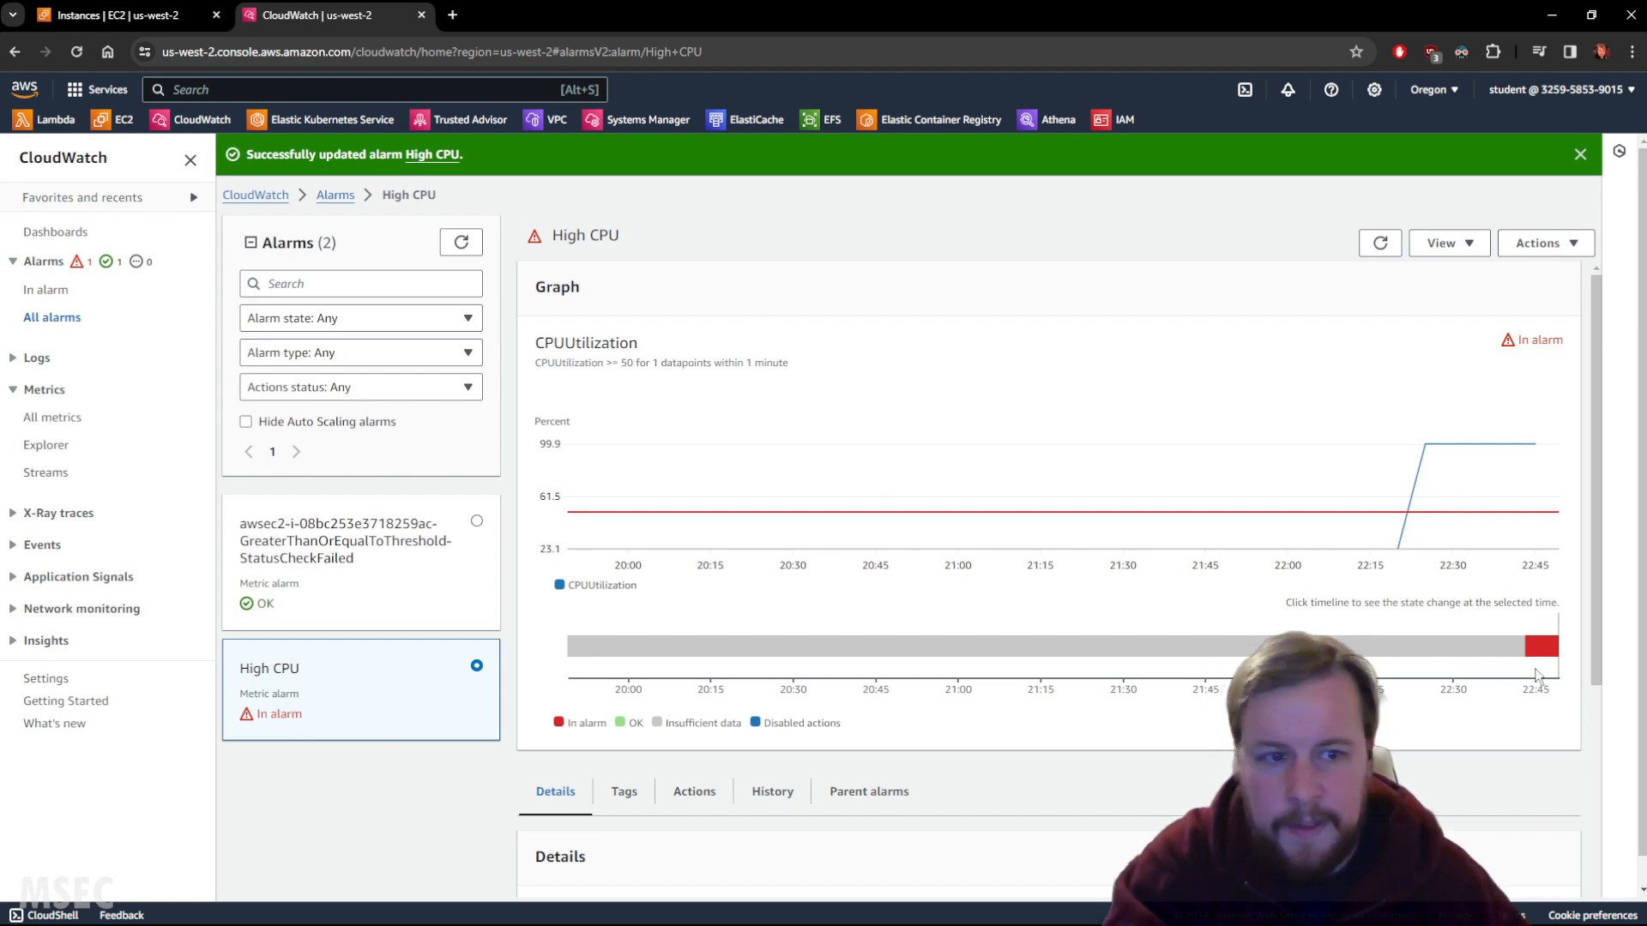
Show the Actions tab listing the EC2 reboot and topic notification, then refresh the alarm.
mouse_move(1541, 654)
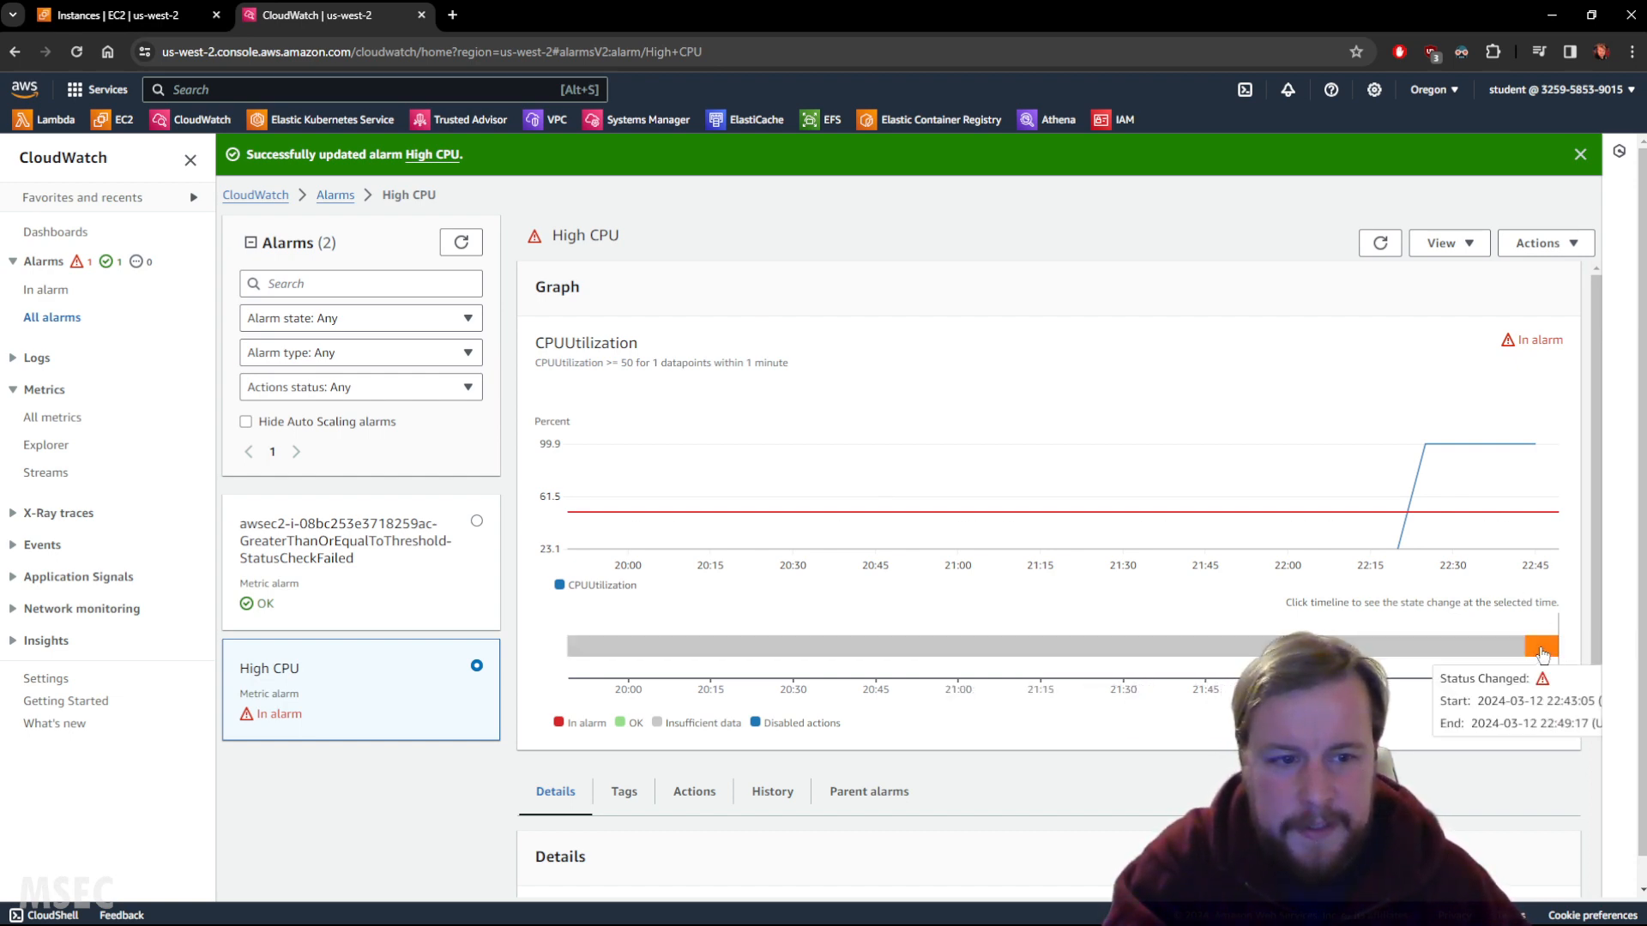
mouse_move(1480, 660)
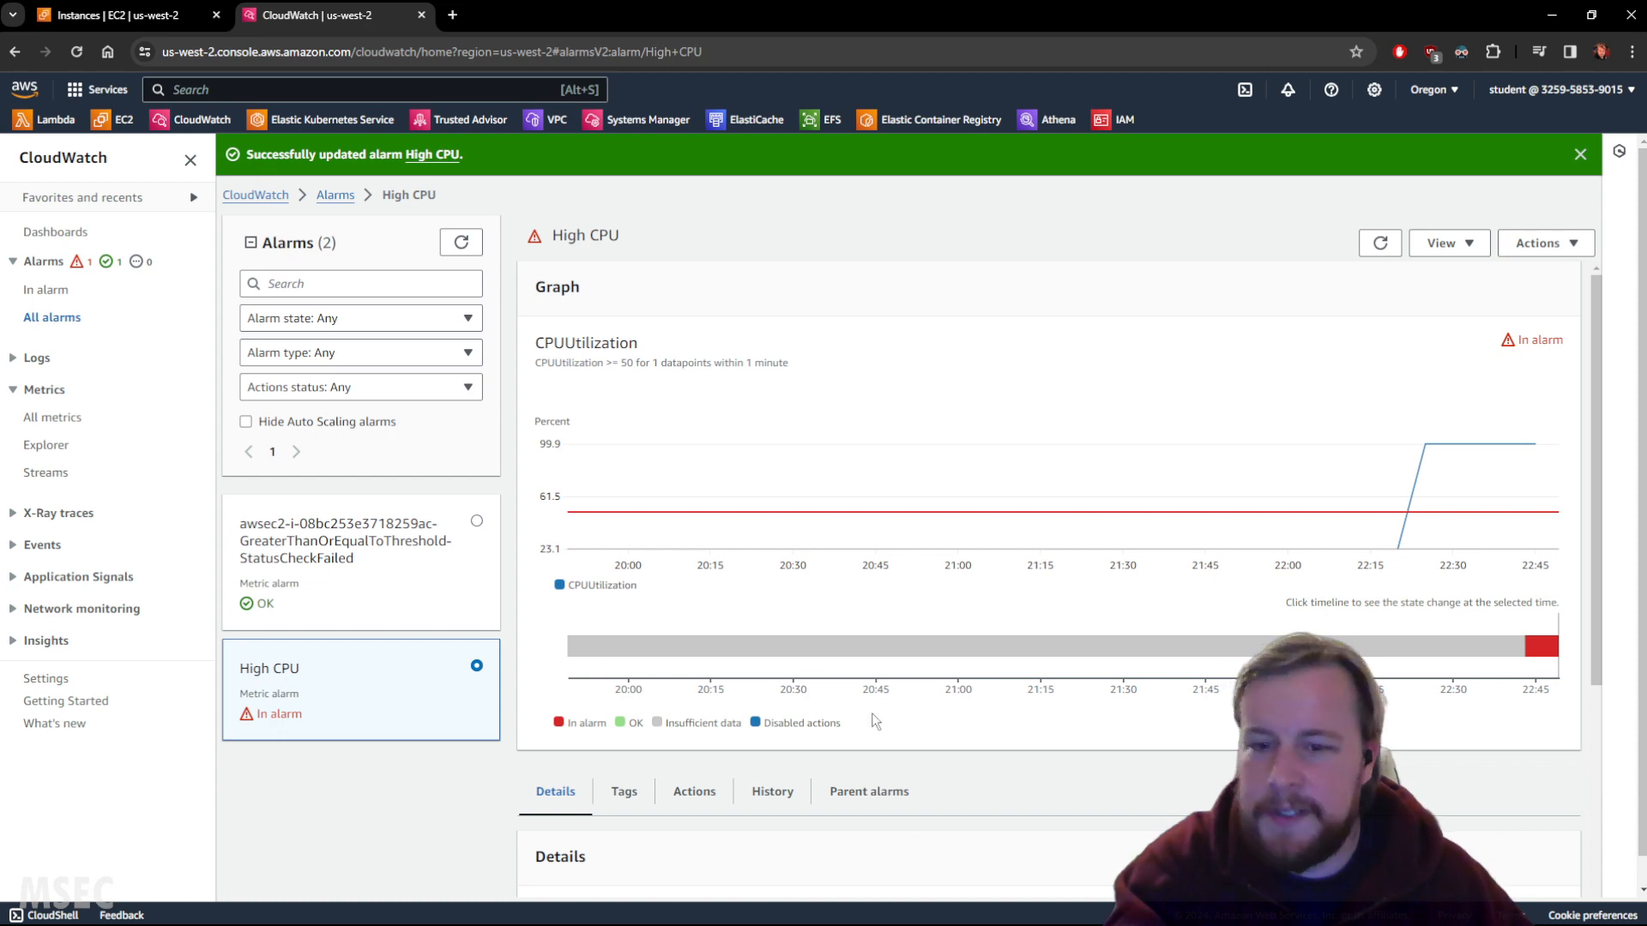
left_click(693, 793)
scroll(736, 778, "down", 2)
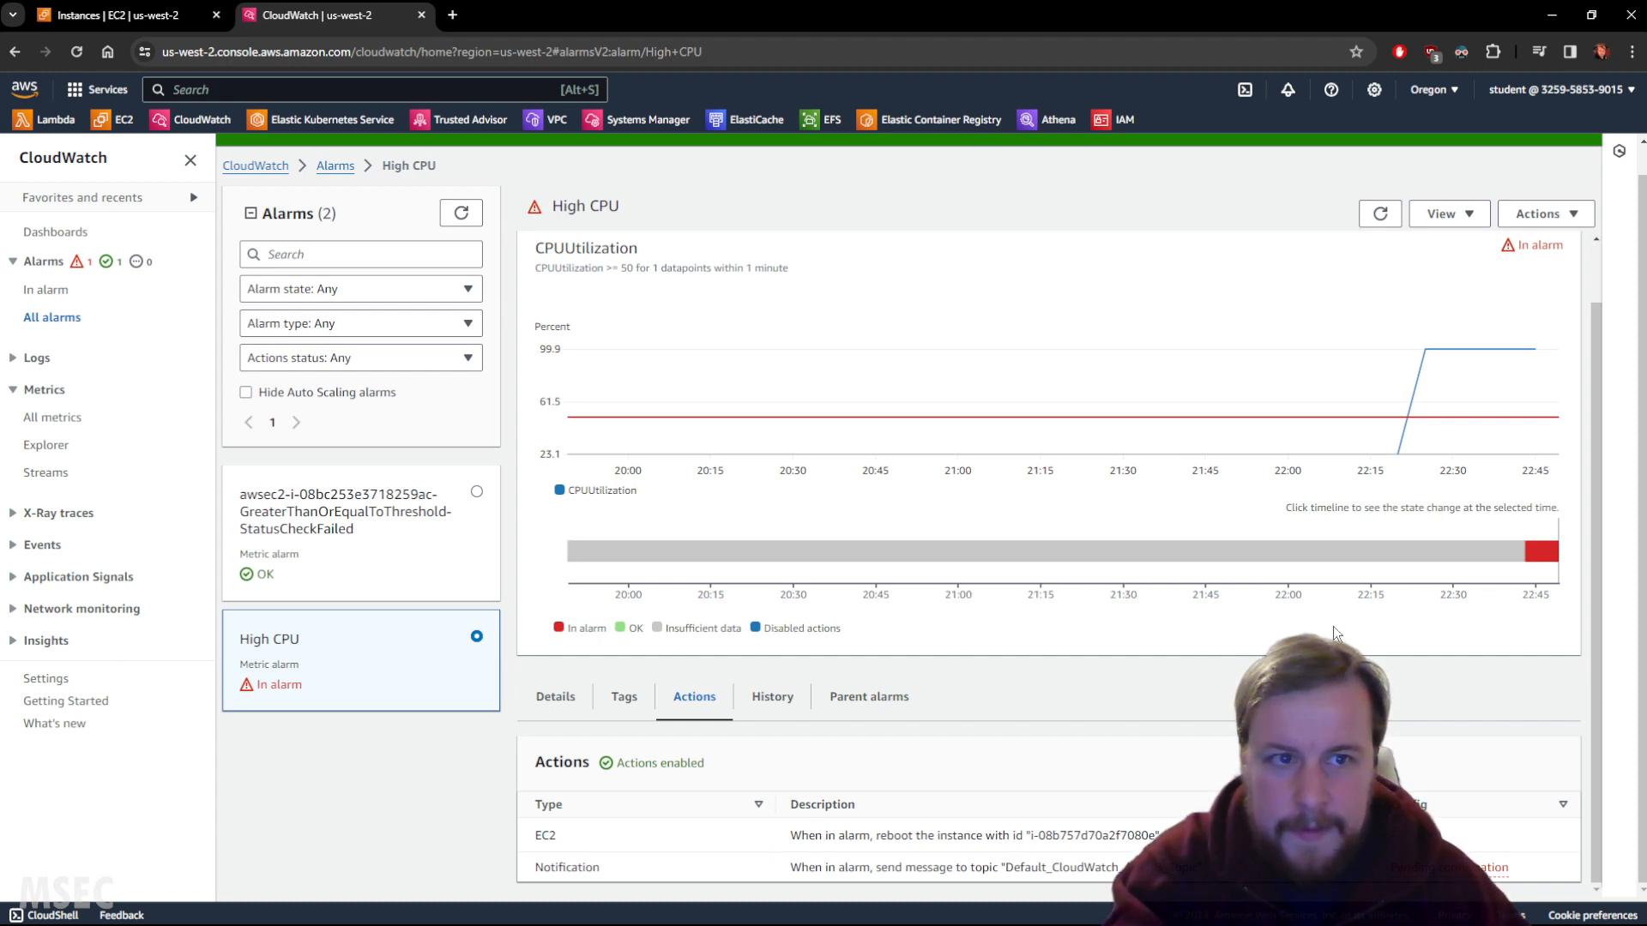
left_click(1378, 214)
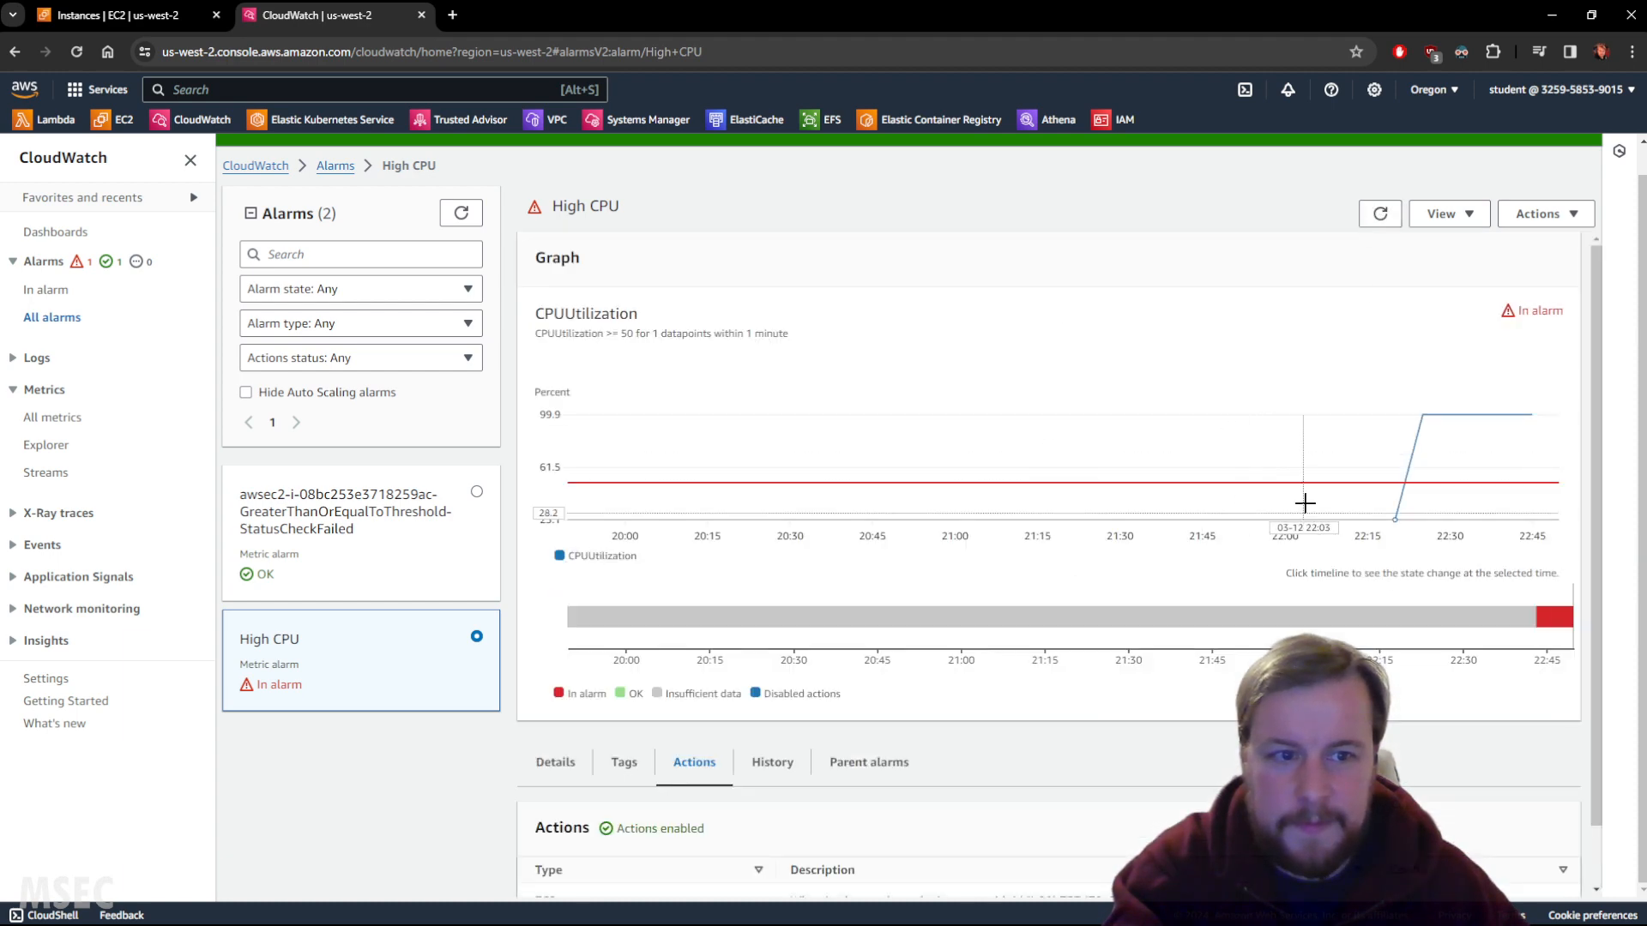
scroll(1304, 504, "down", 1)
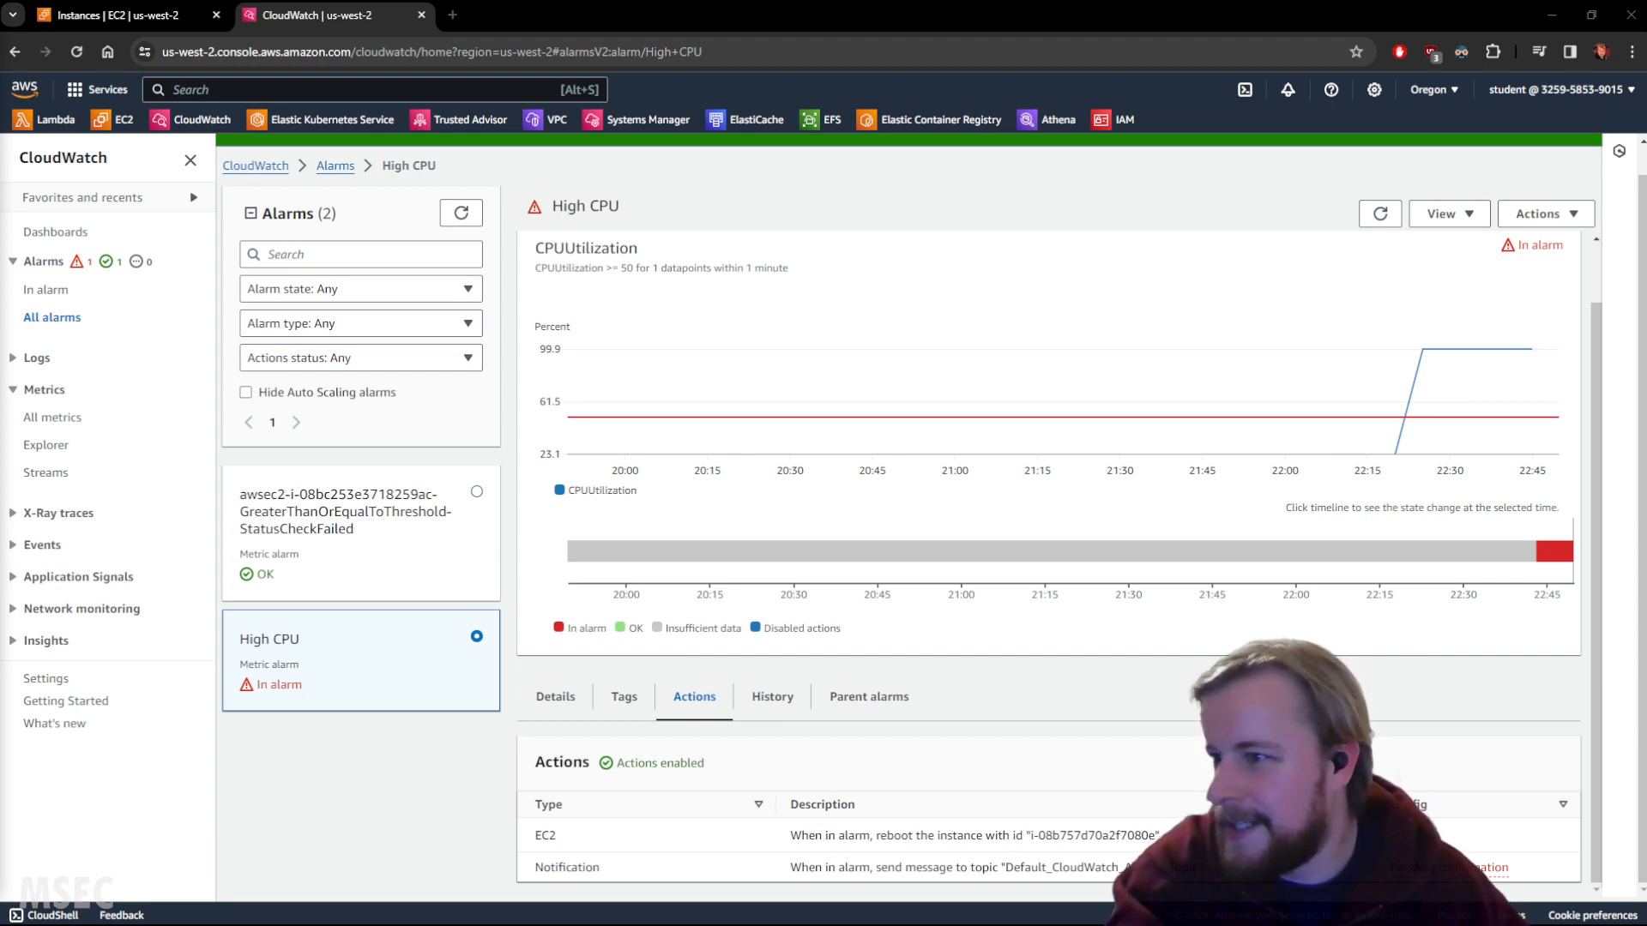
Change the High CPU alarm condition to Lower/Equal than 50 and update the alarm.
left_click(1542, 214)
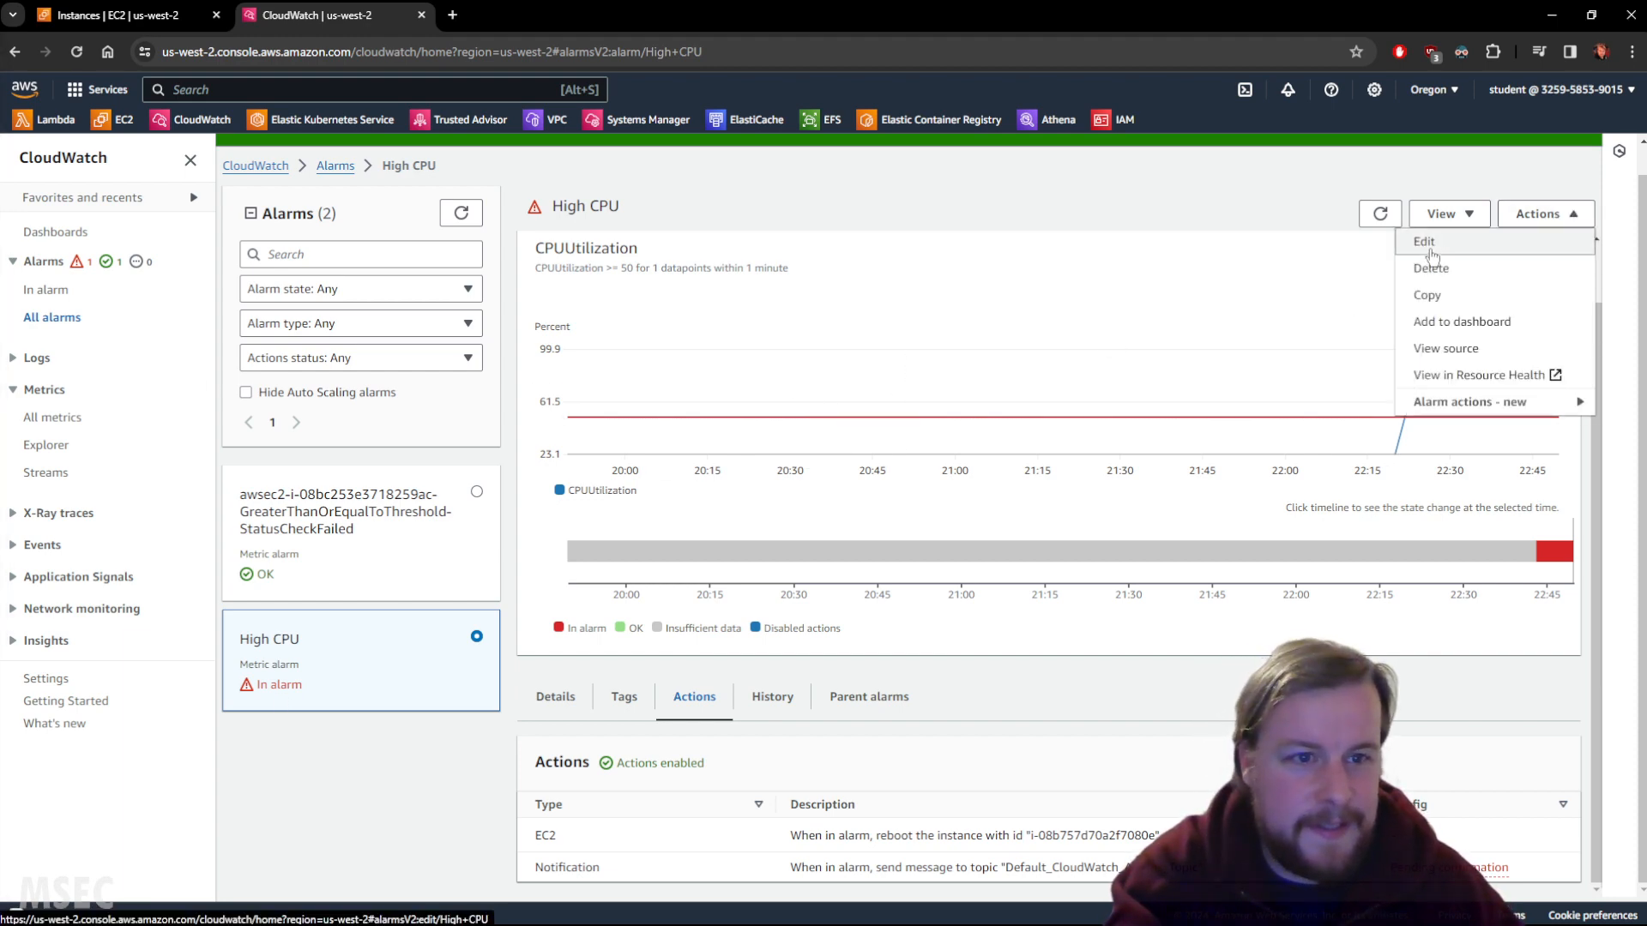
left_click(1434, 244)
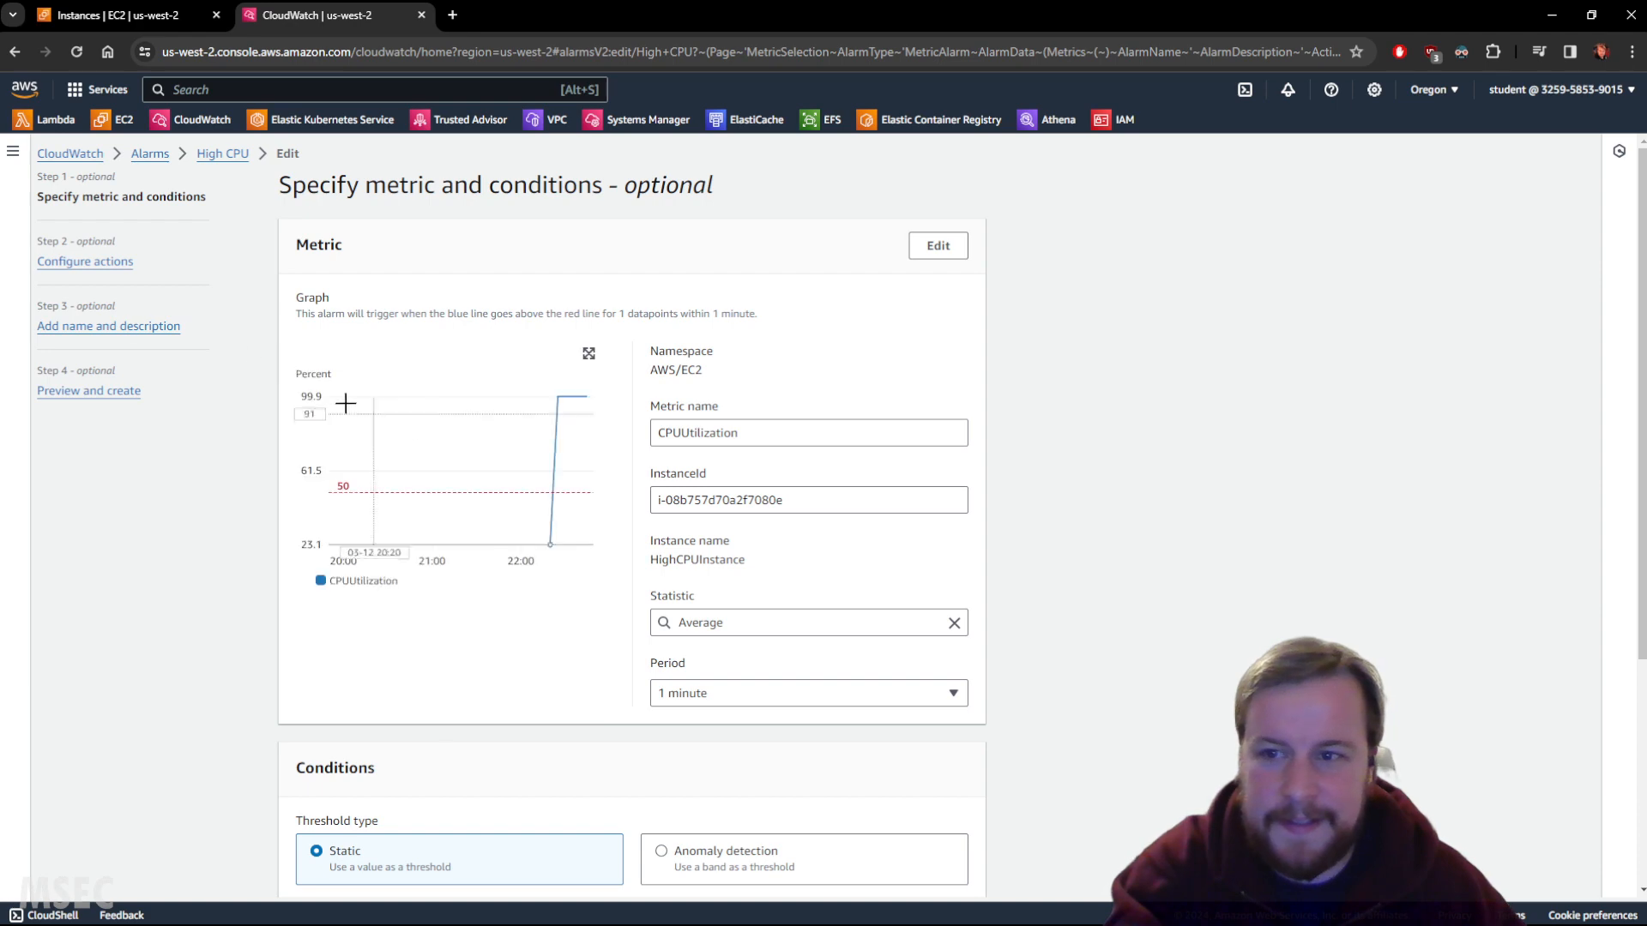
left_click(112, 262)
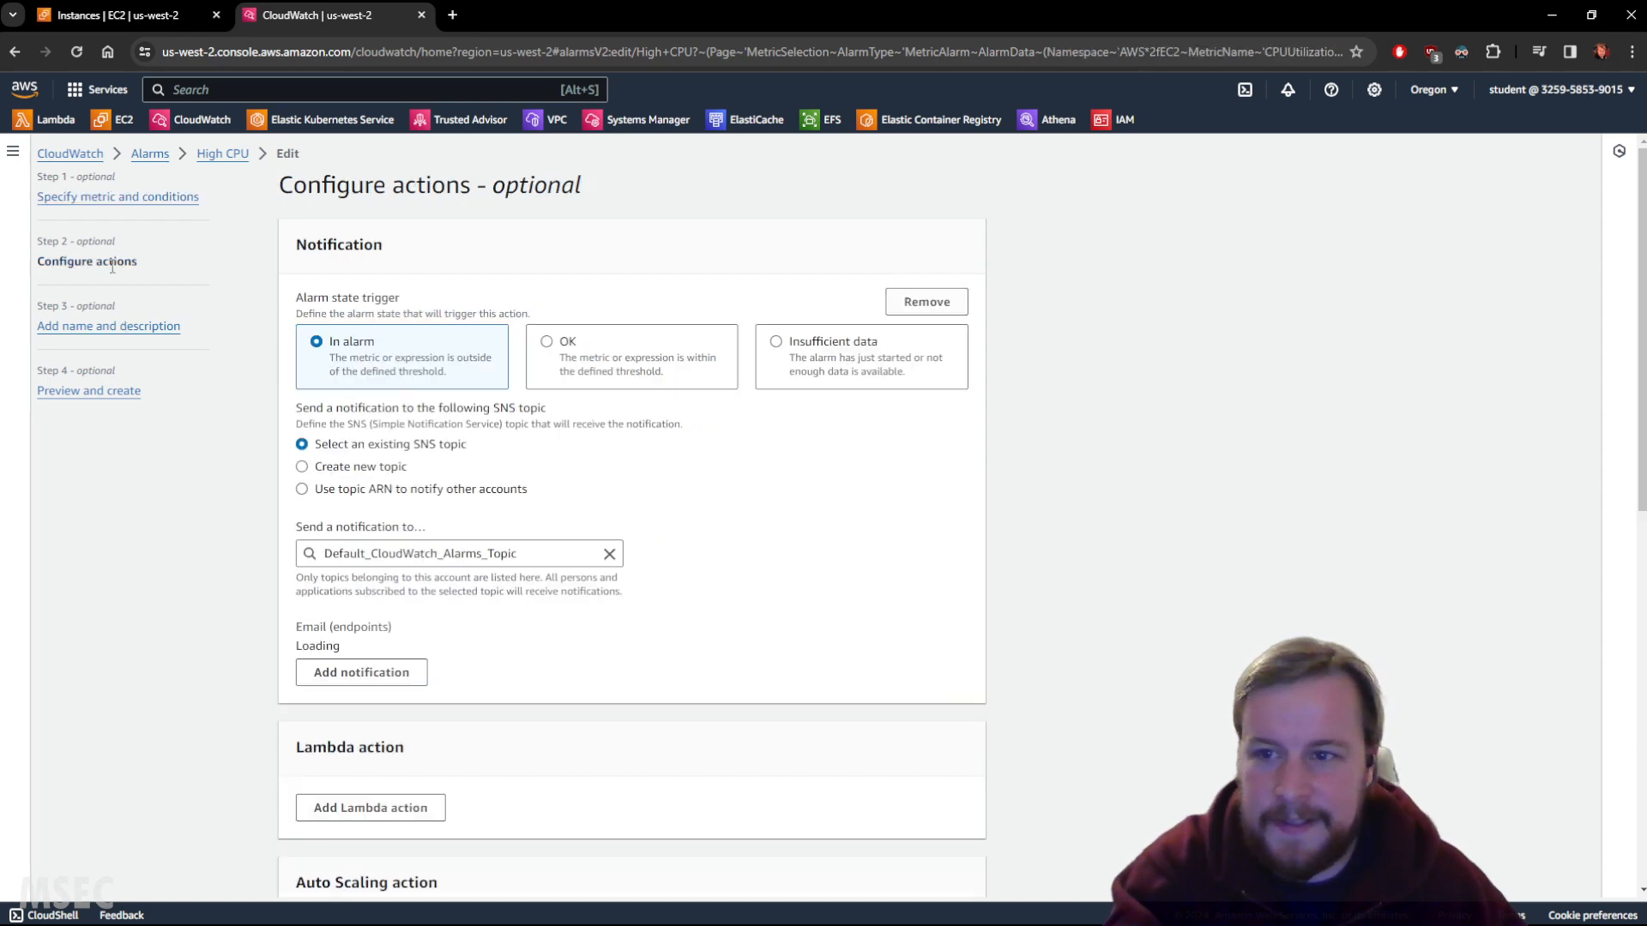
left_click(174, 206)
scroll(558, 515, "down", 4)
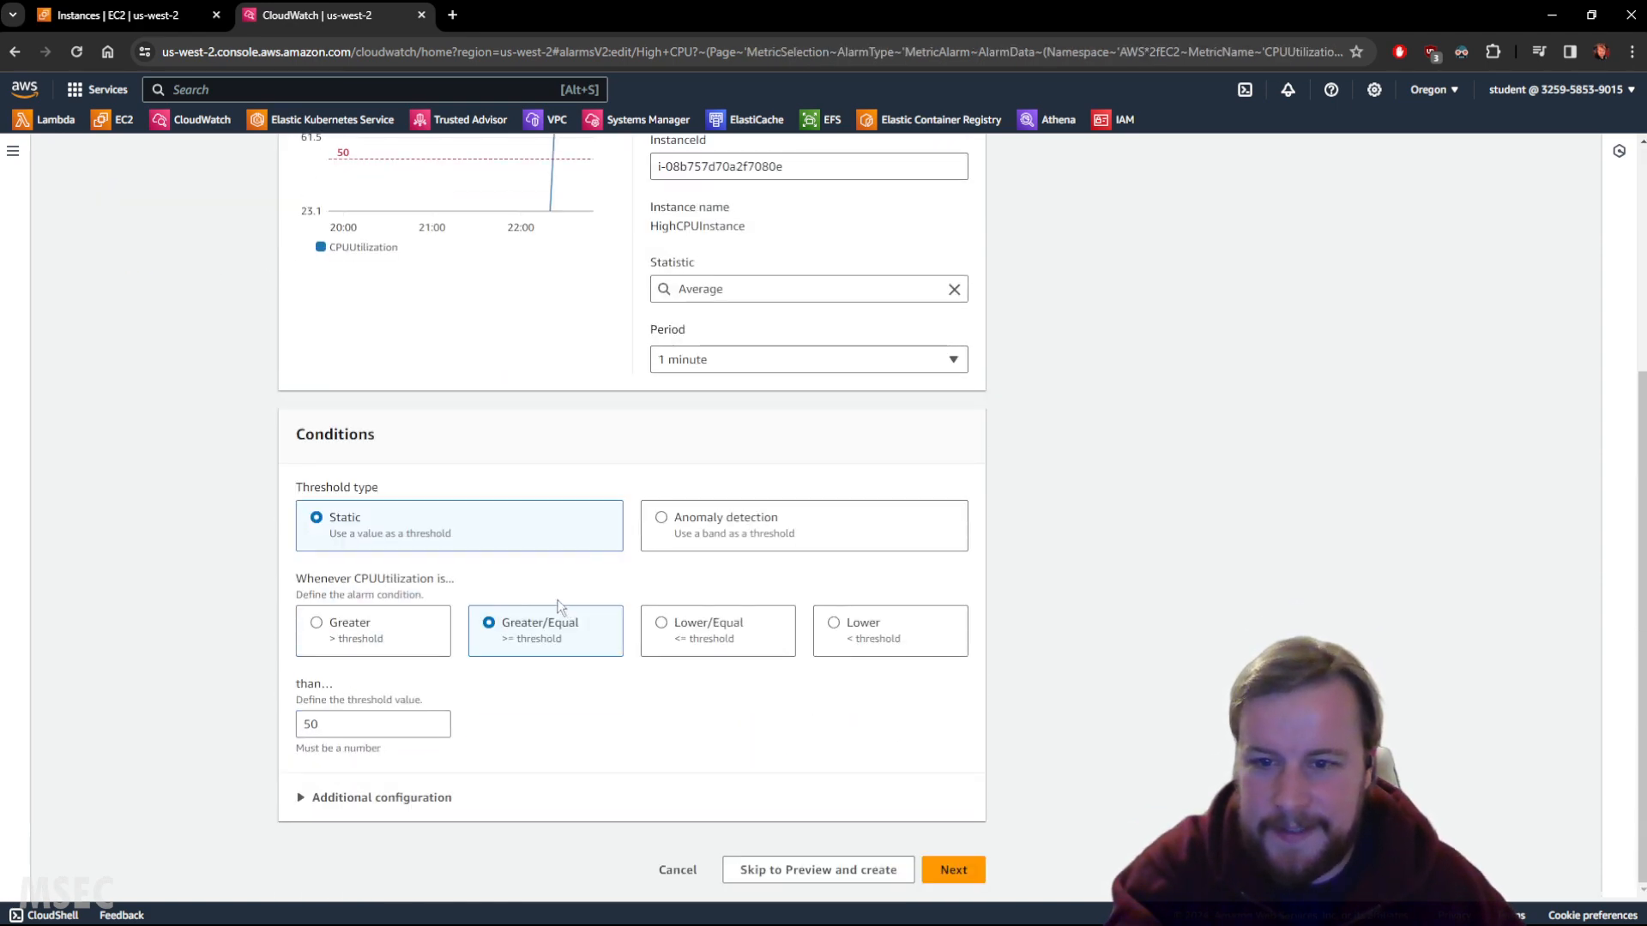
left_click(724, 633)
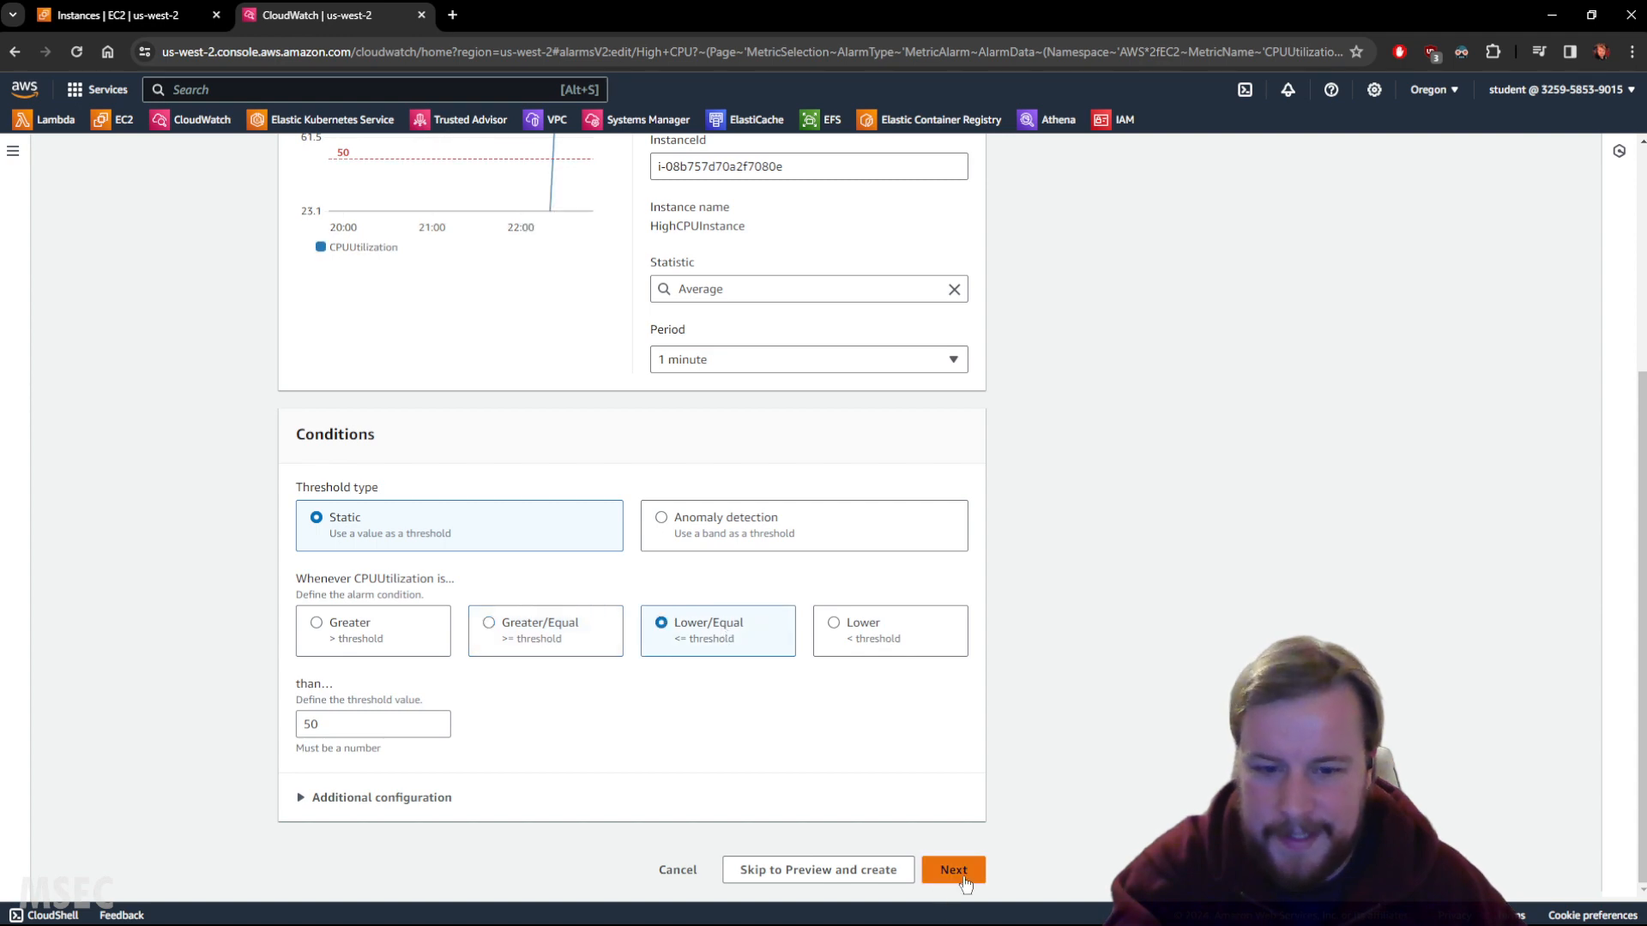
left_click(946, 873)
scroll(928, 775, "down", 10)
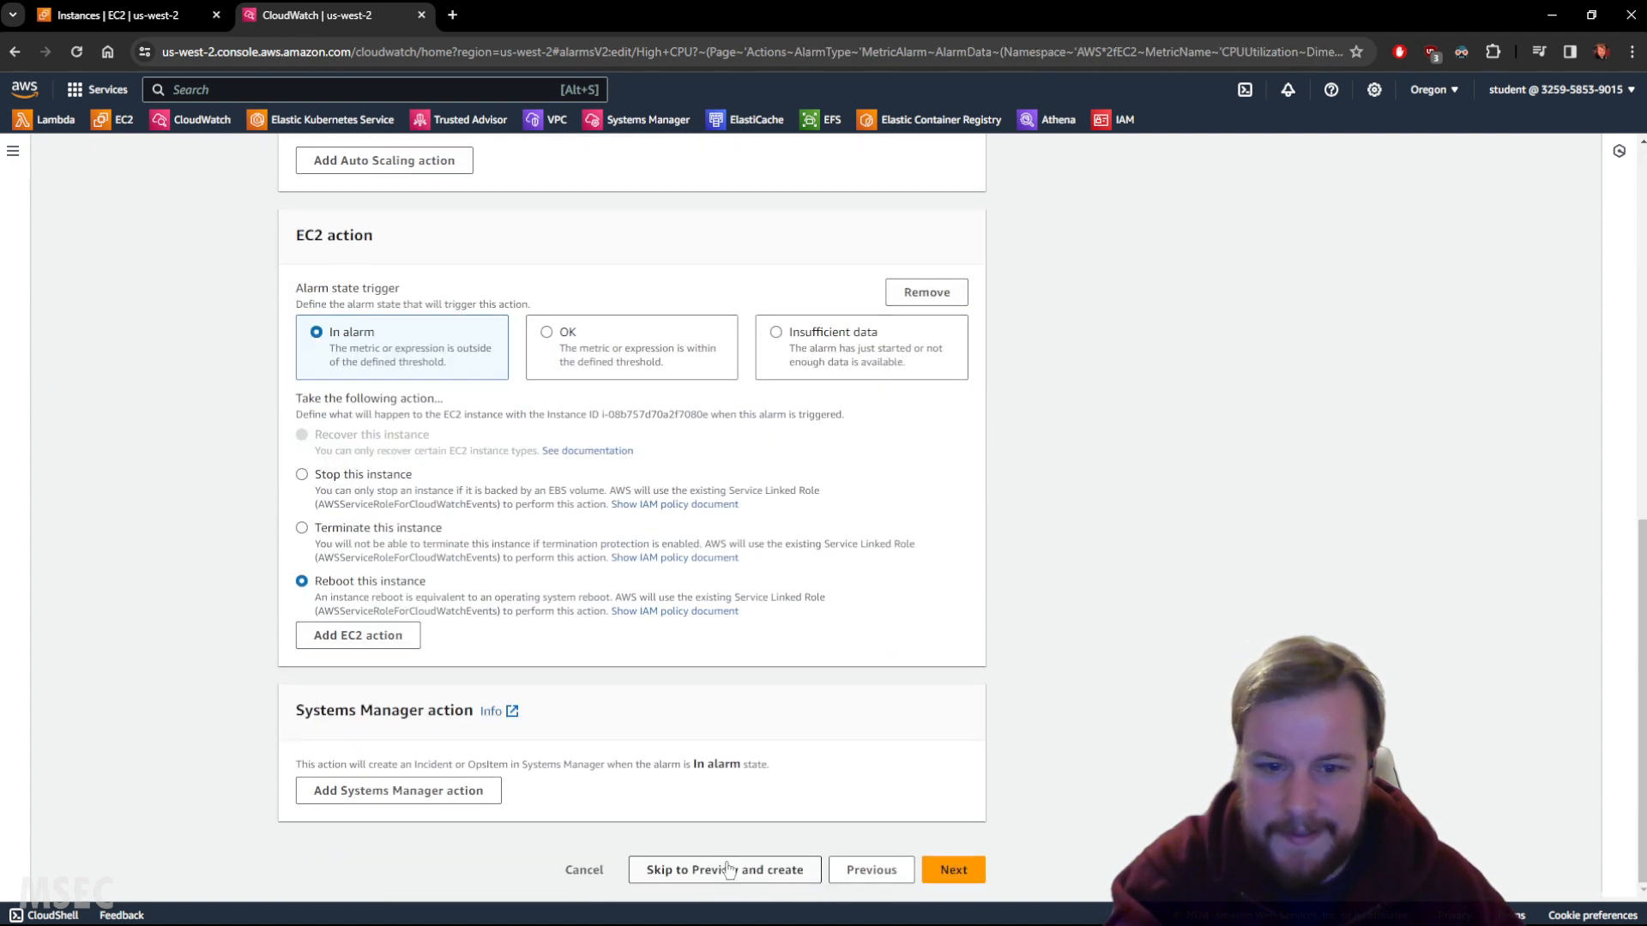
left_click(719, 868)
scroll(748, 881, "down", 9)
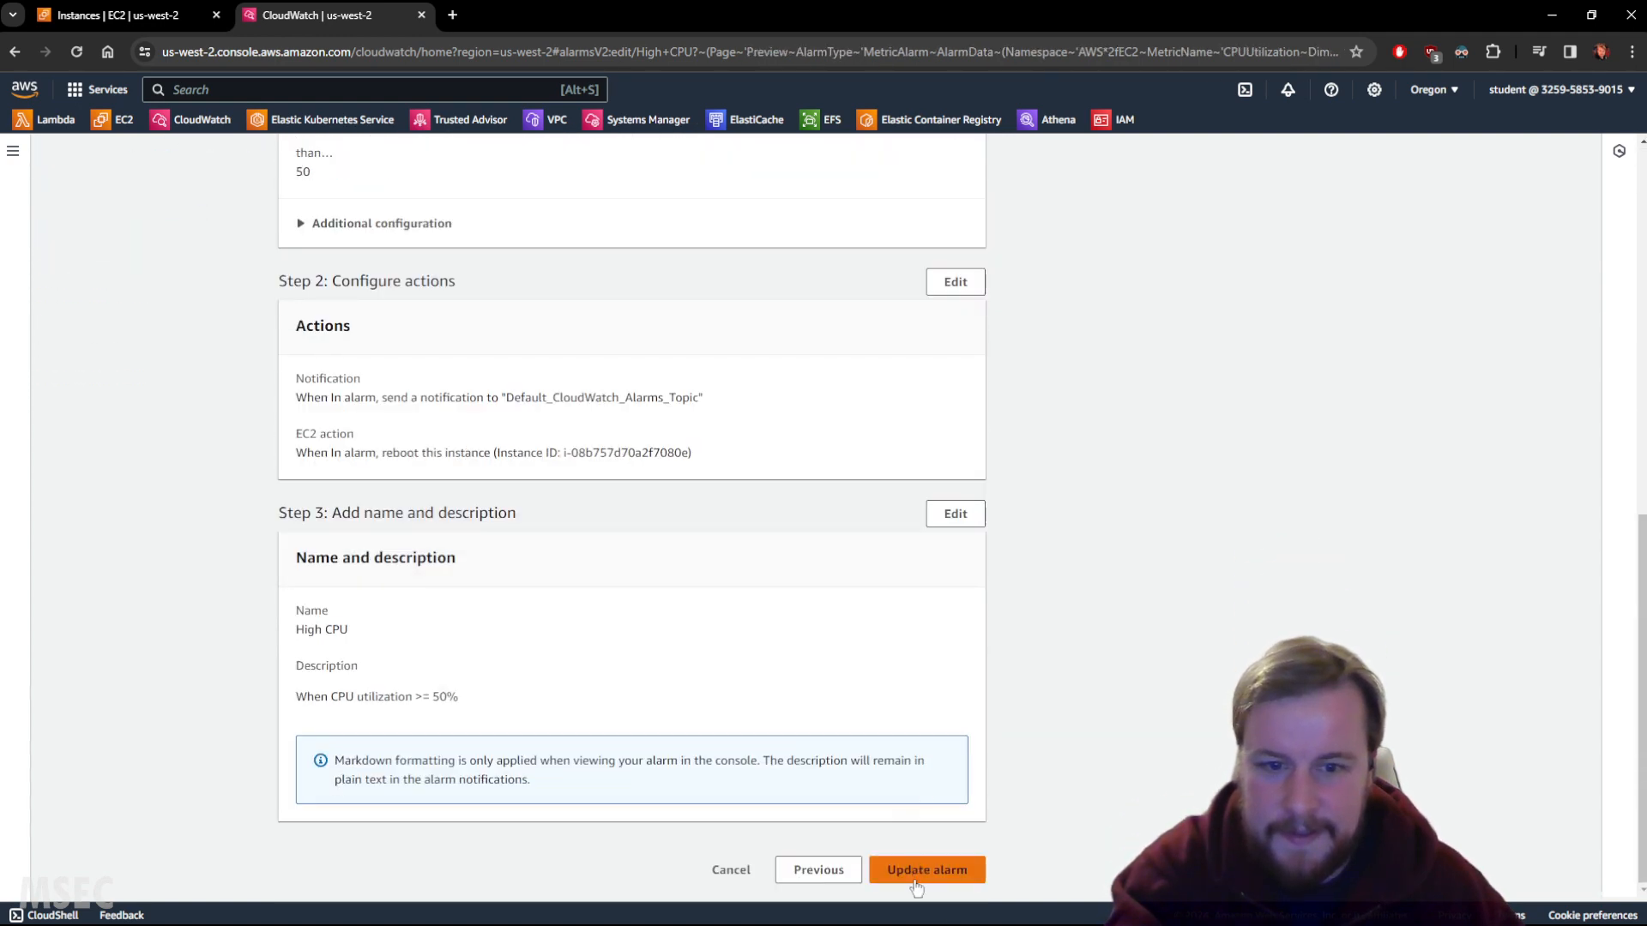
left_click(916, 884)
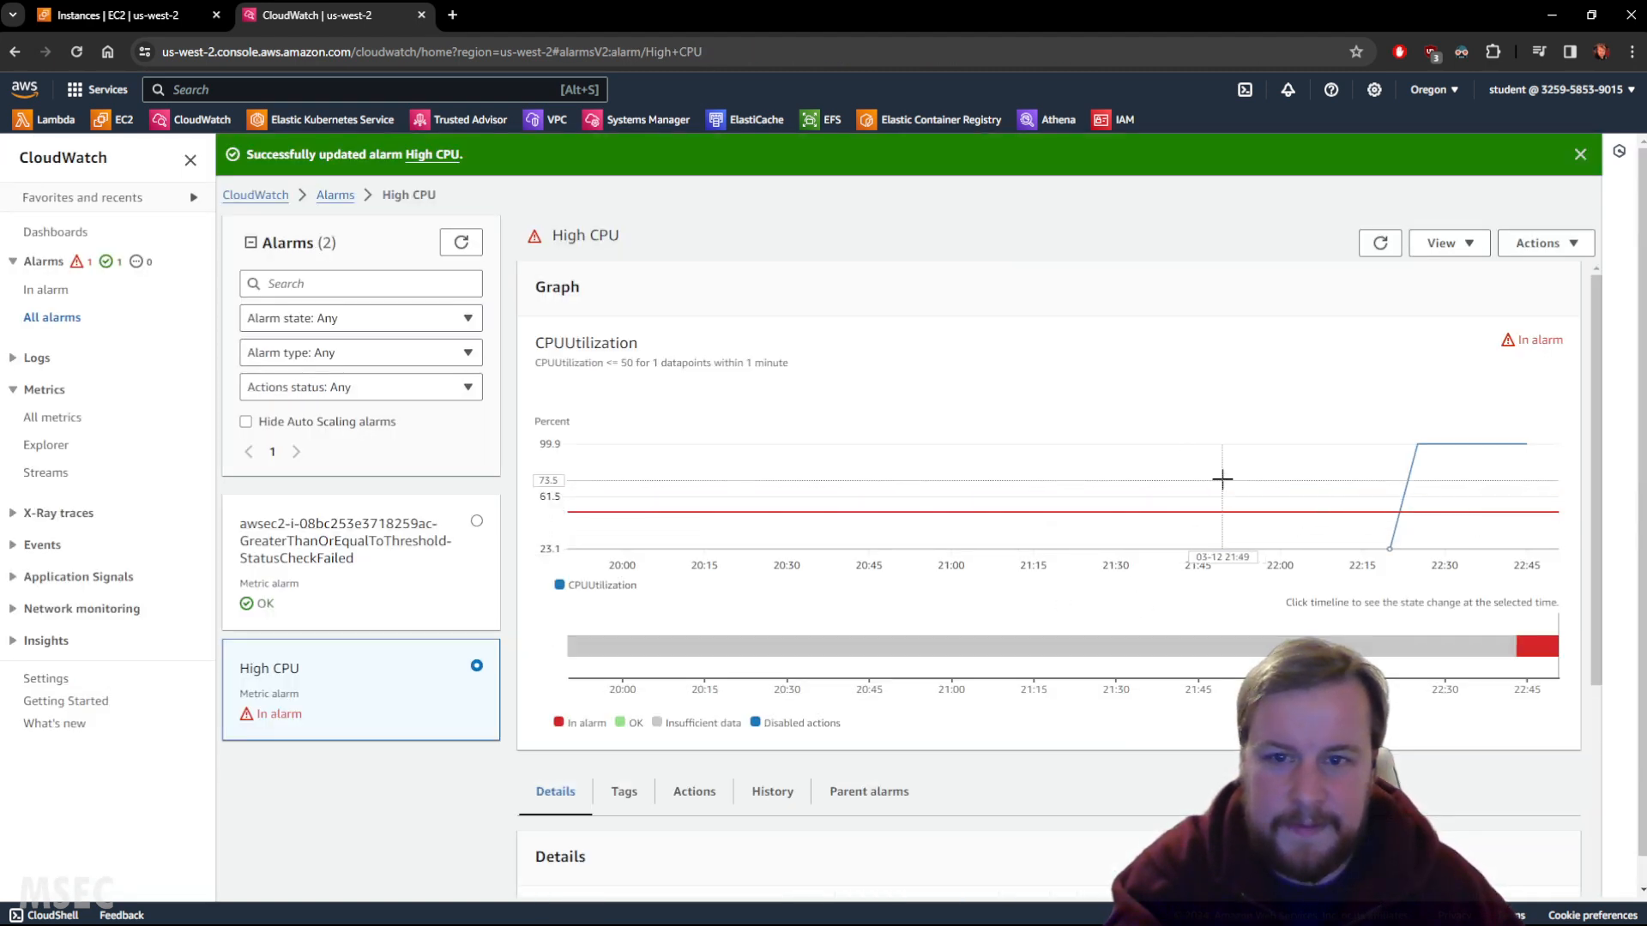
Refresh the High CPU alarm repeatedly until its state changes to OK.
mouse_move(1408, 463)
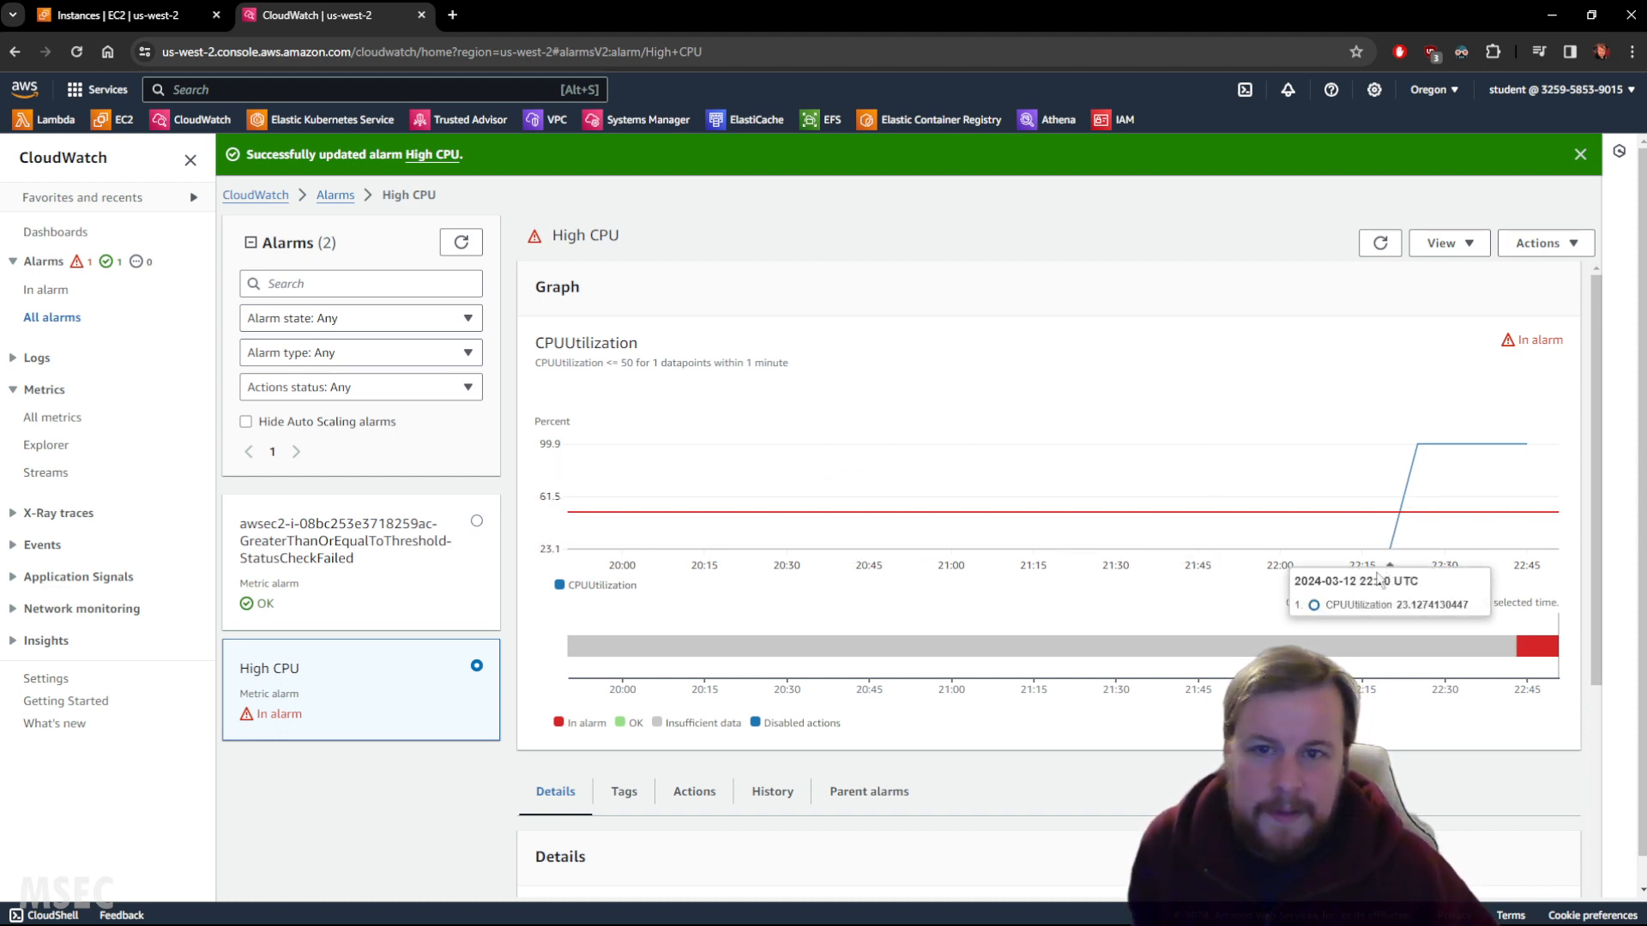
left_click(464, 243)
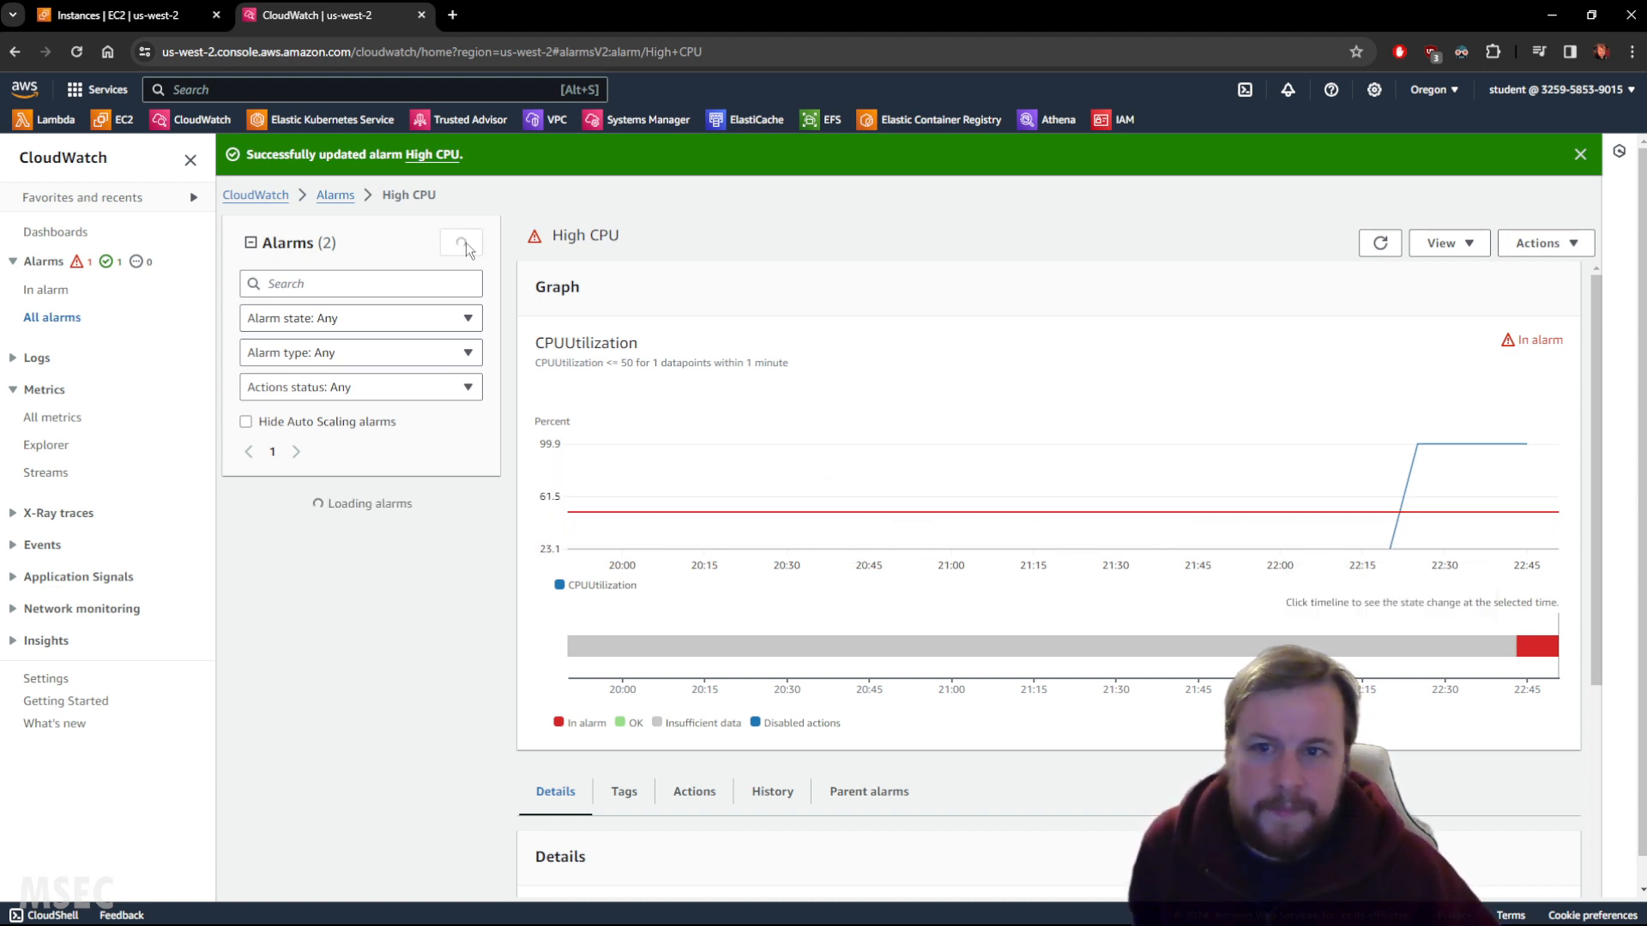
left_click(1379, 243)
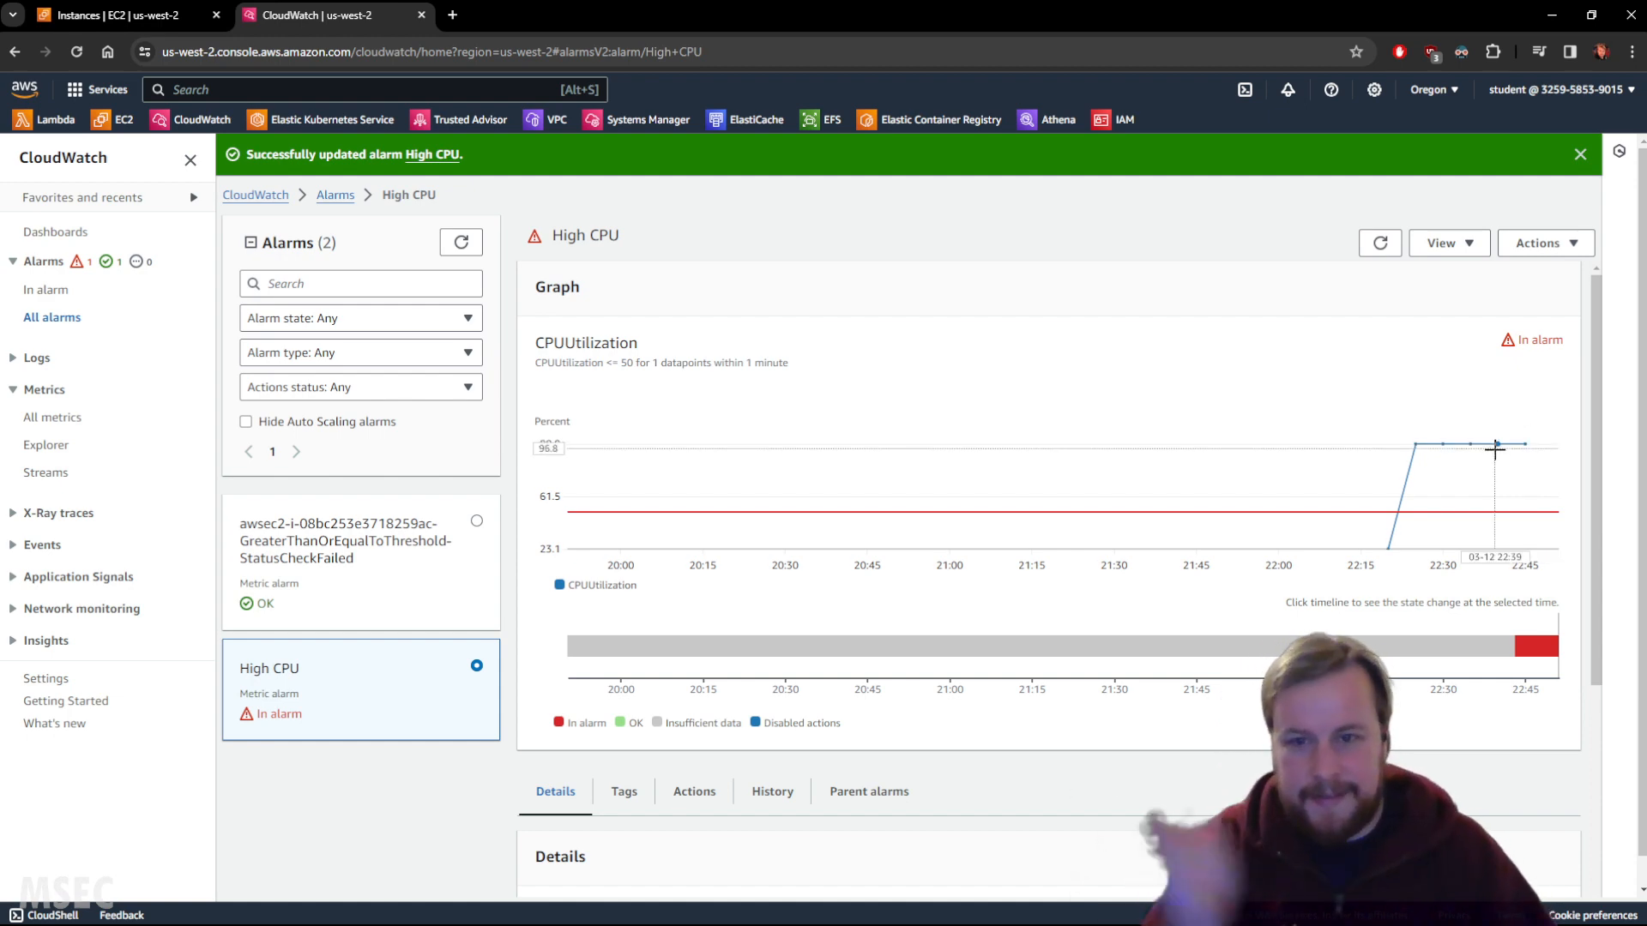
left_click(1380, 243)
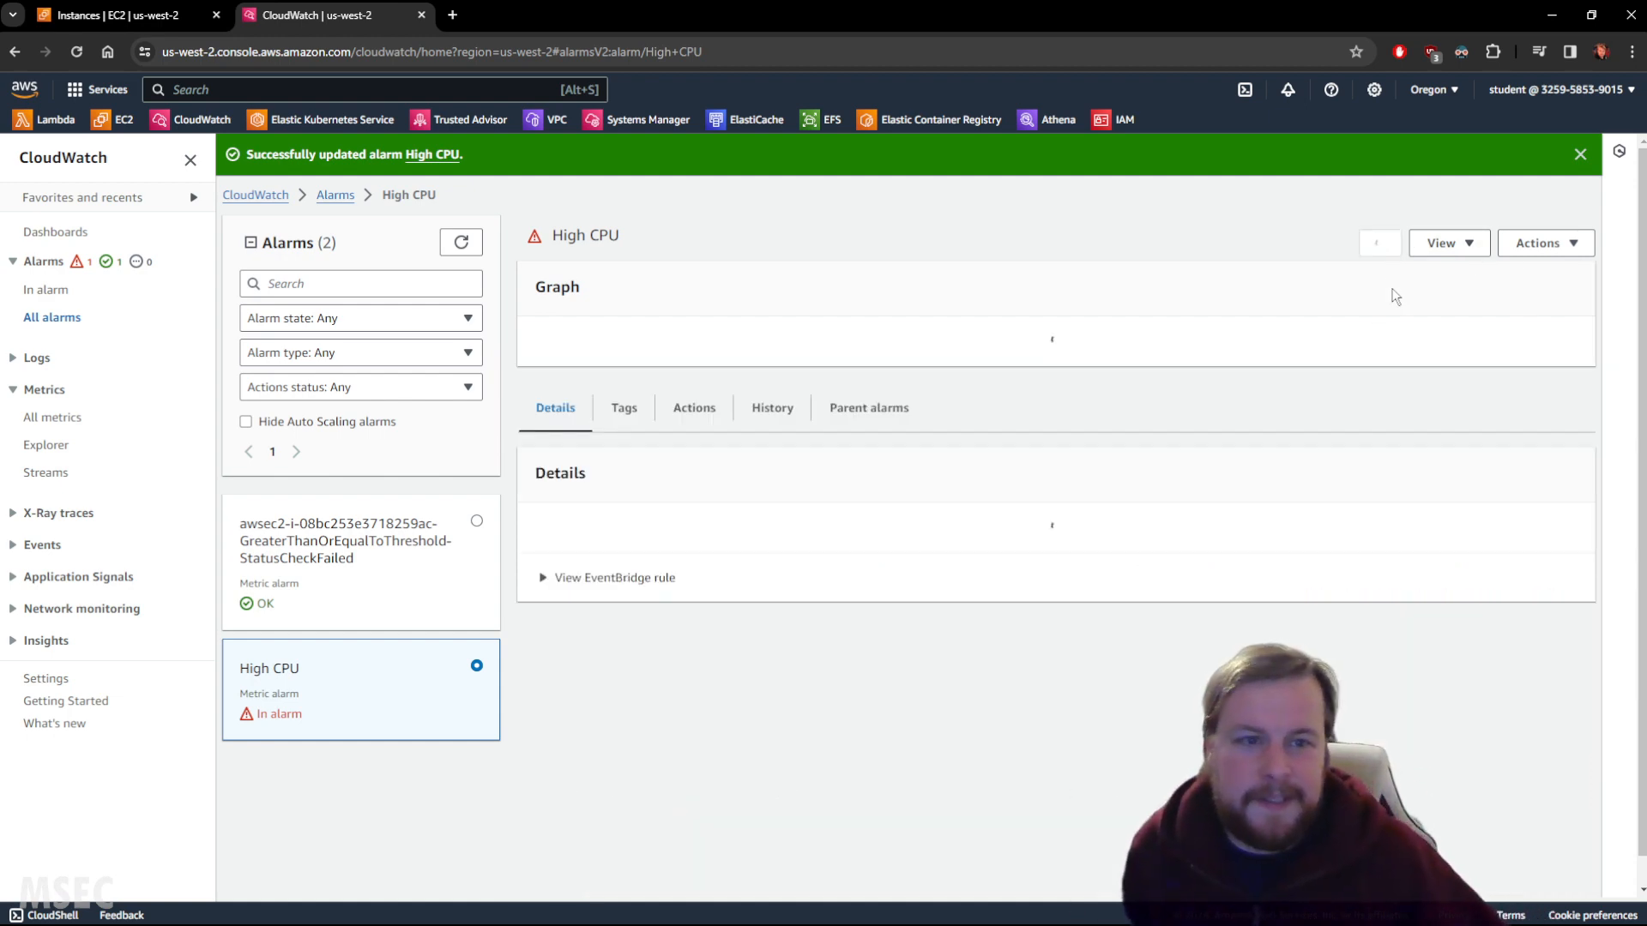
scroll(1344, 360, "down", 3)
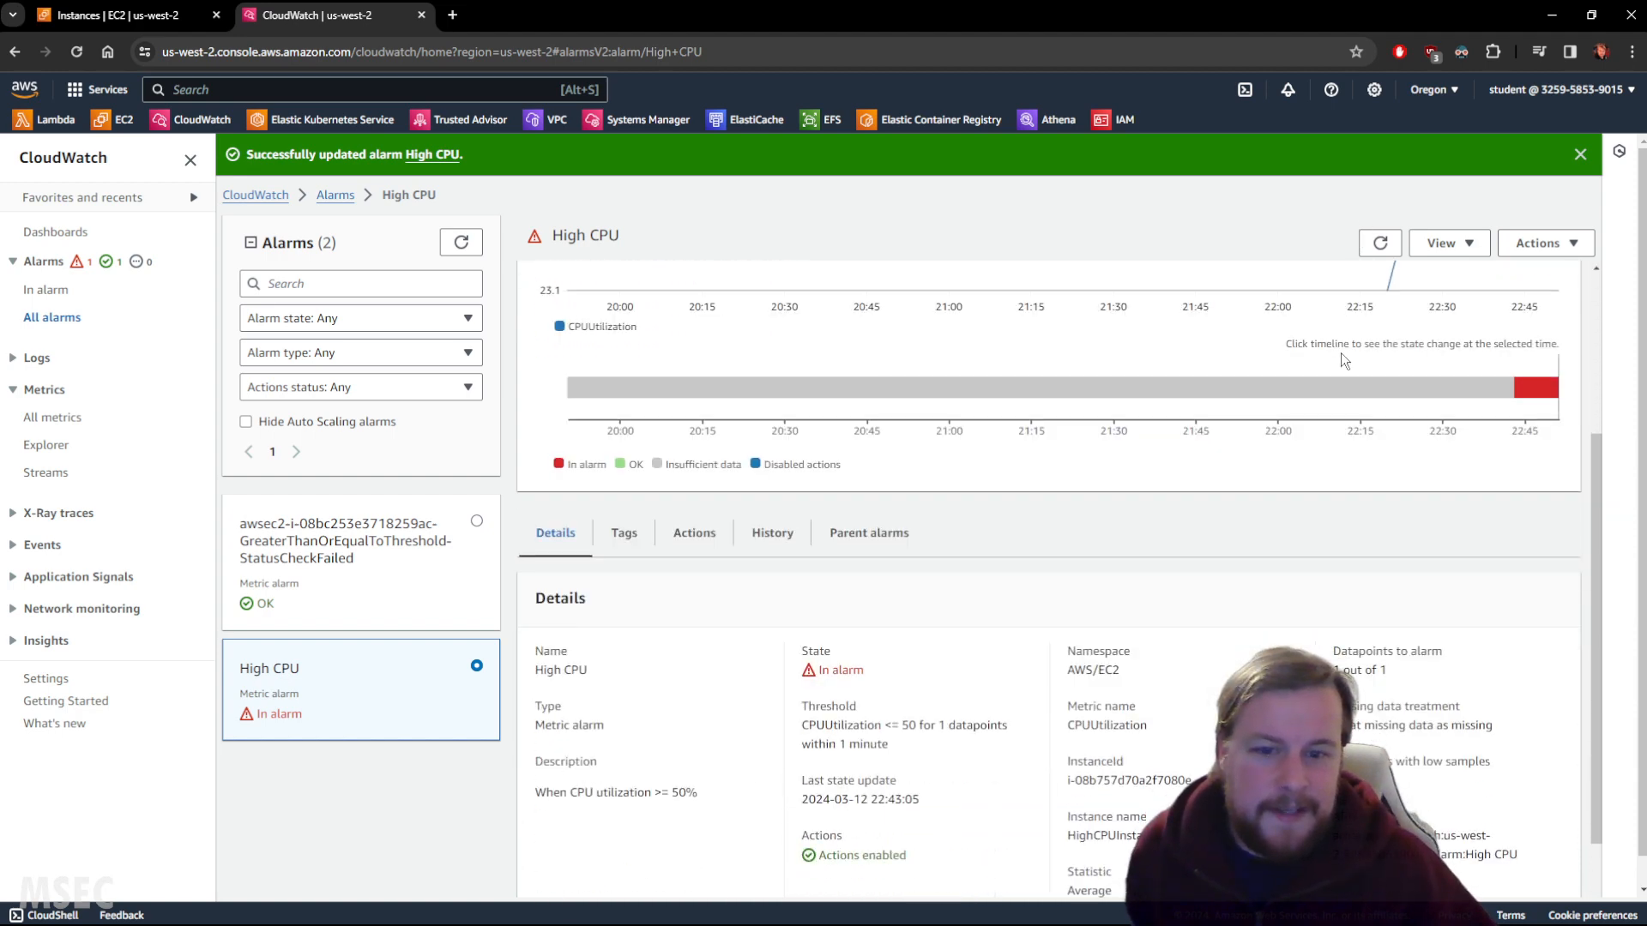
scroll(1359, 360, "up", 3)
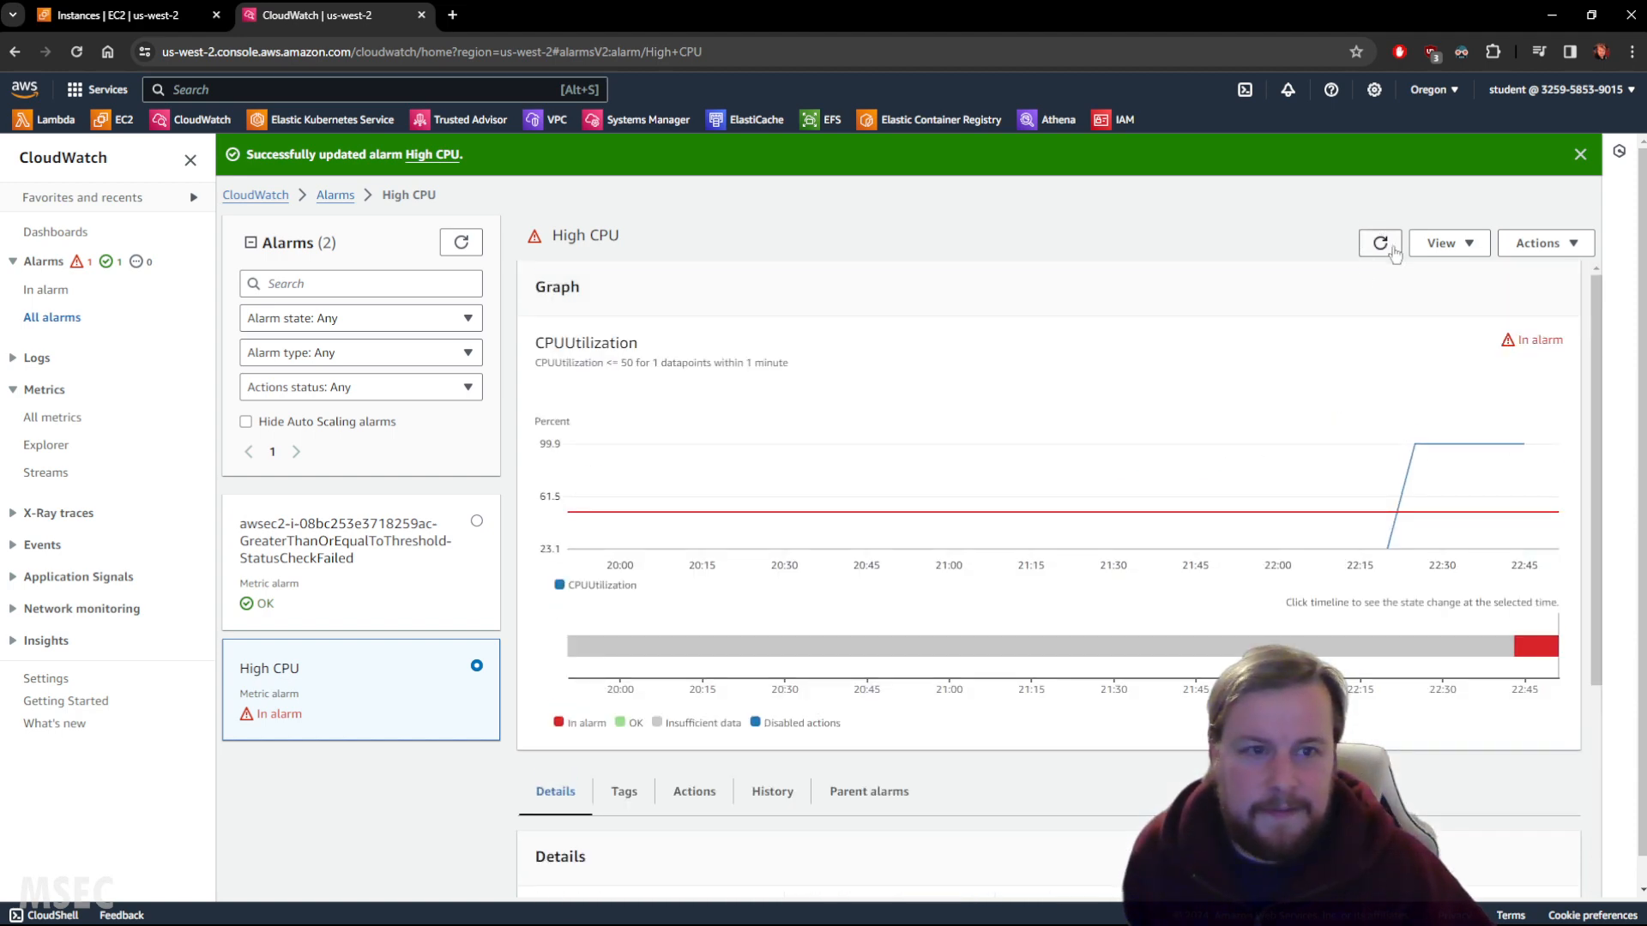
left_click(1380, 243)
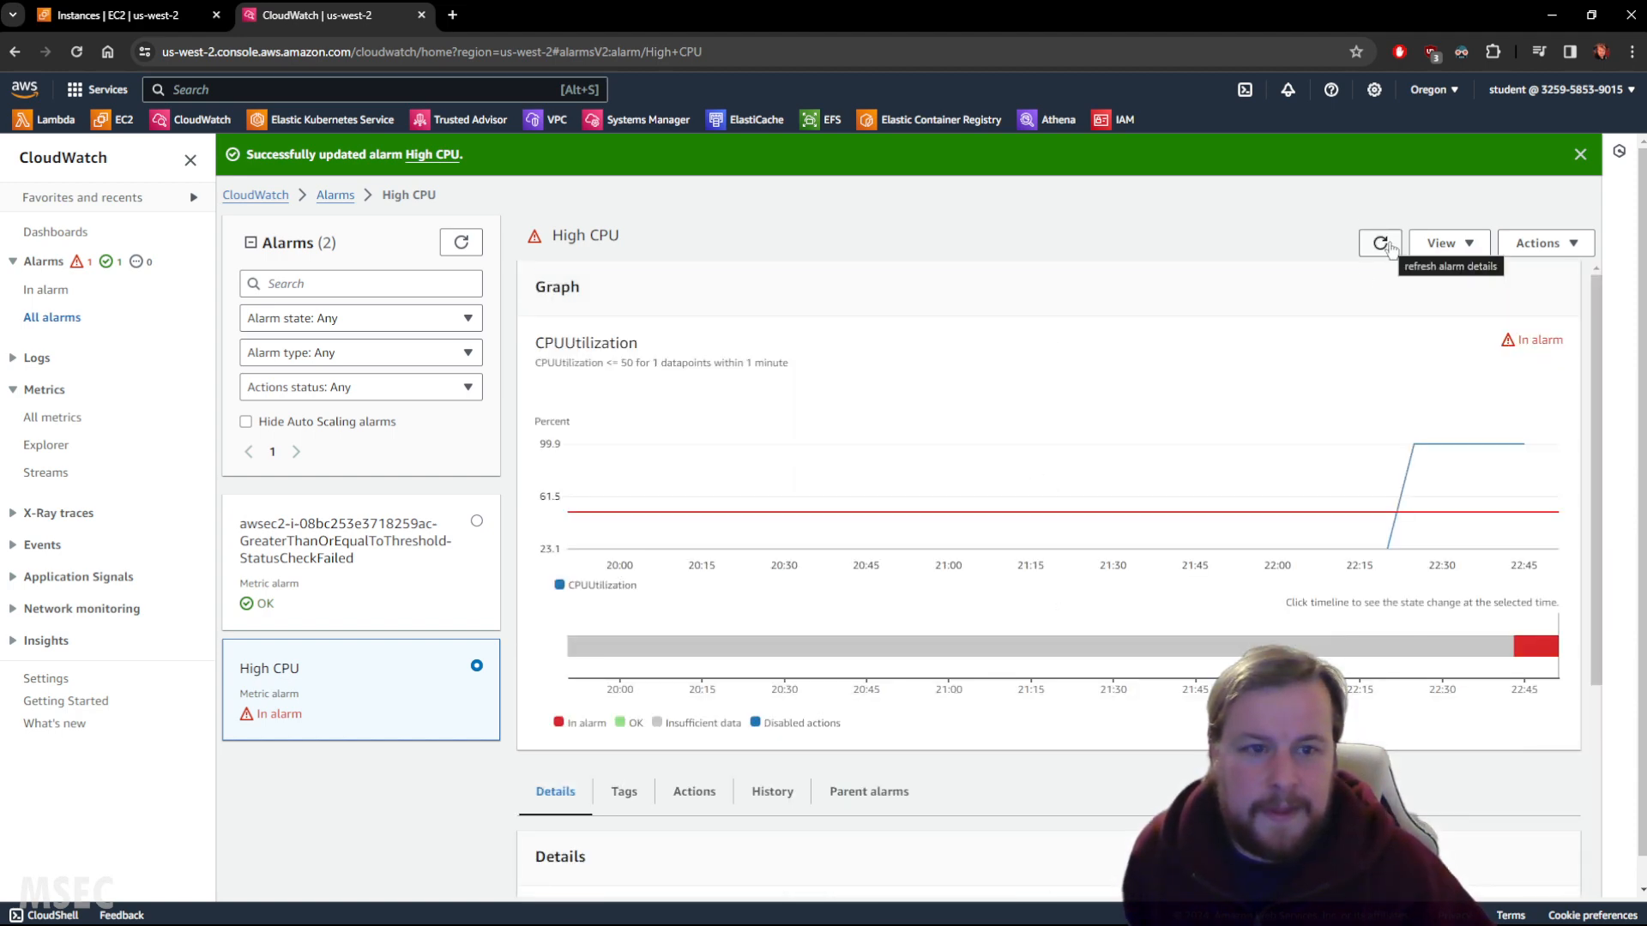
left_click(1389, 247)
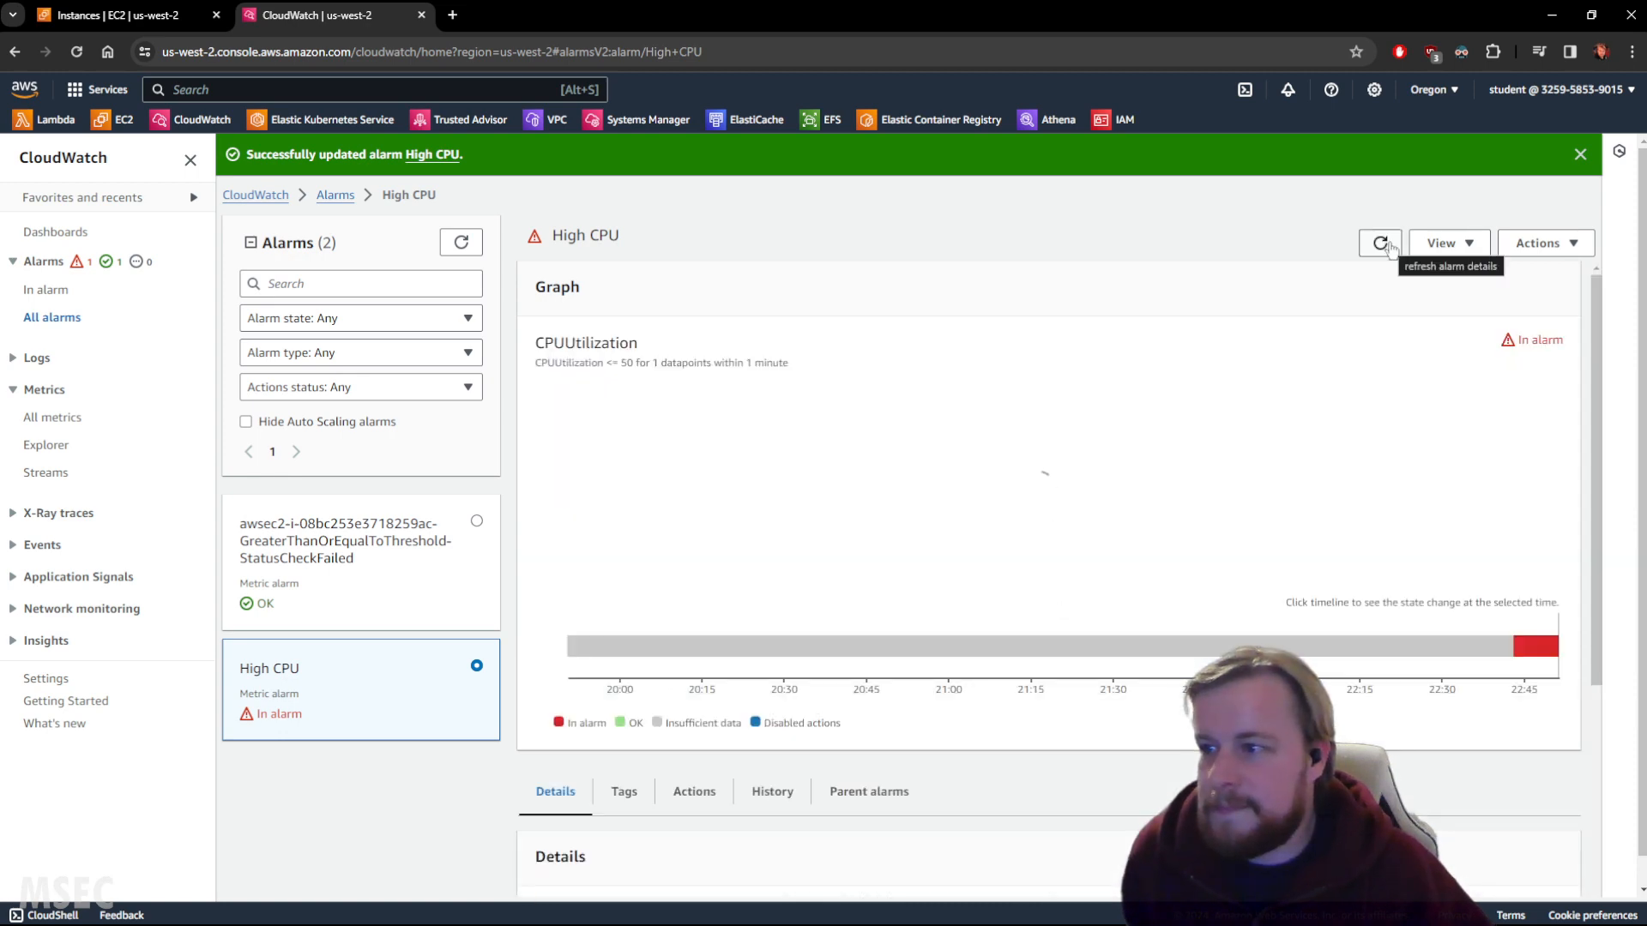
left_click(1390, 247)
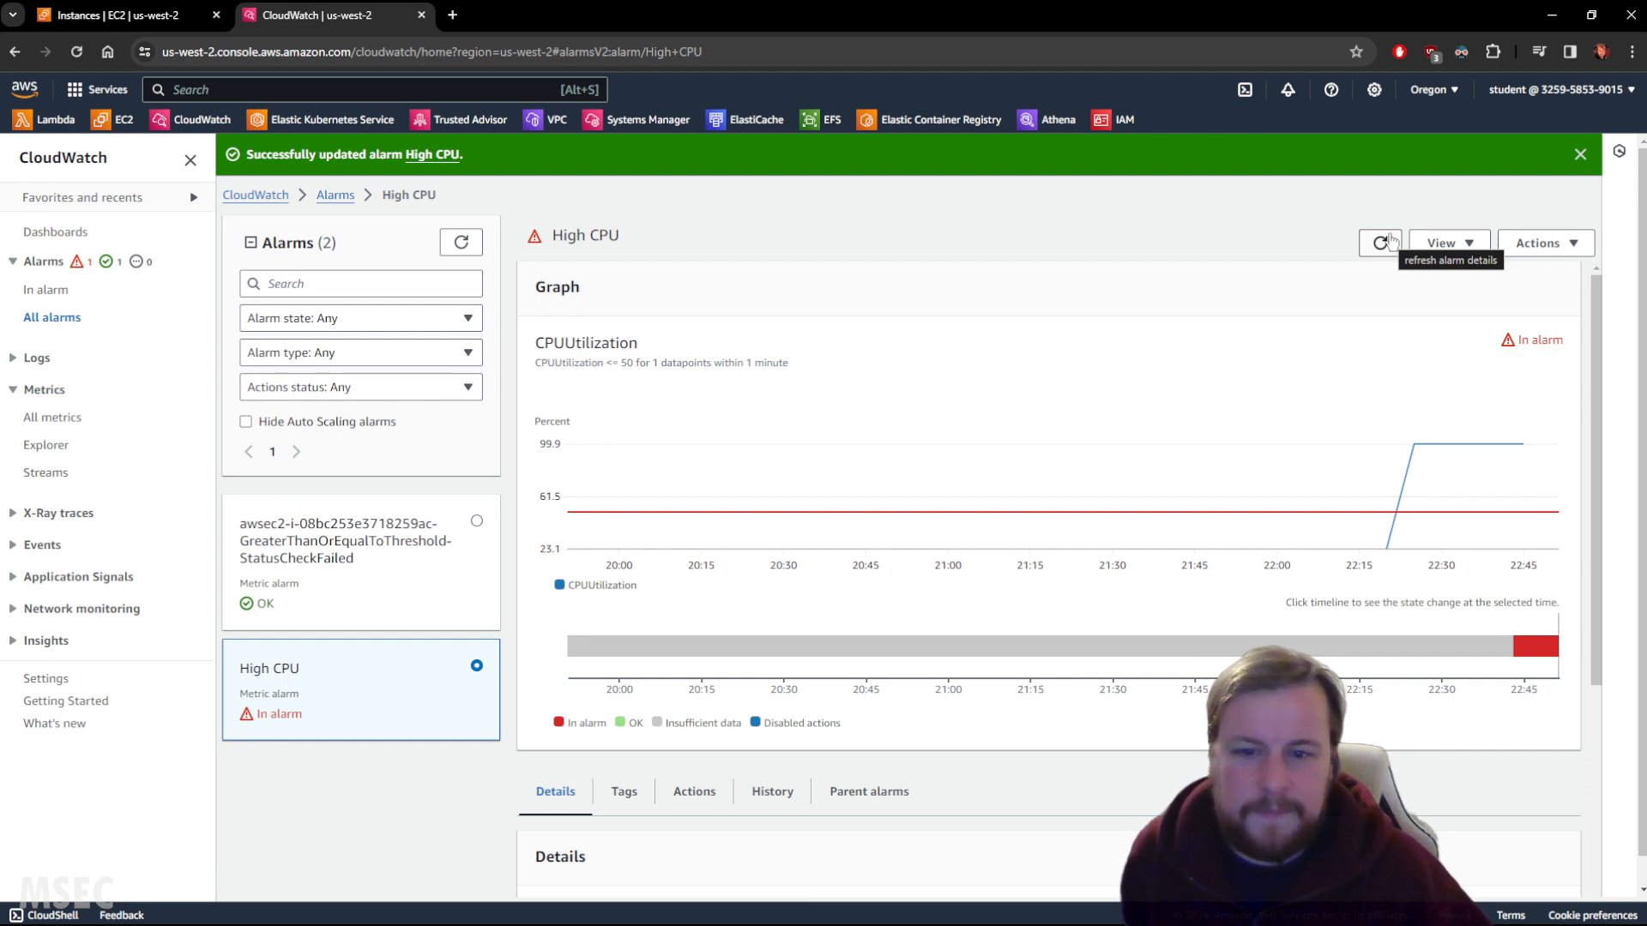
left_click(1383, 244)
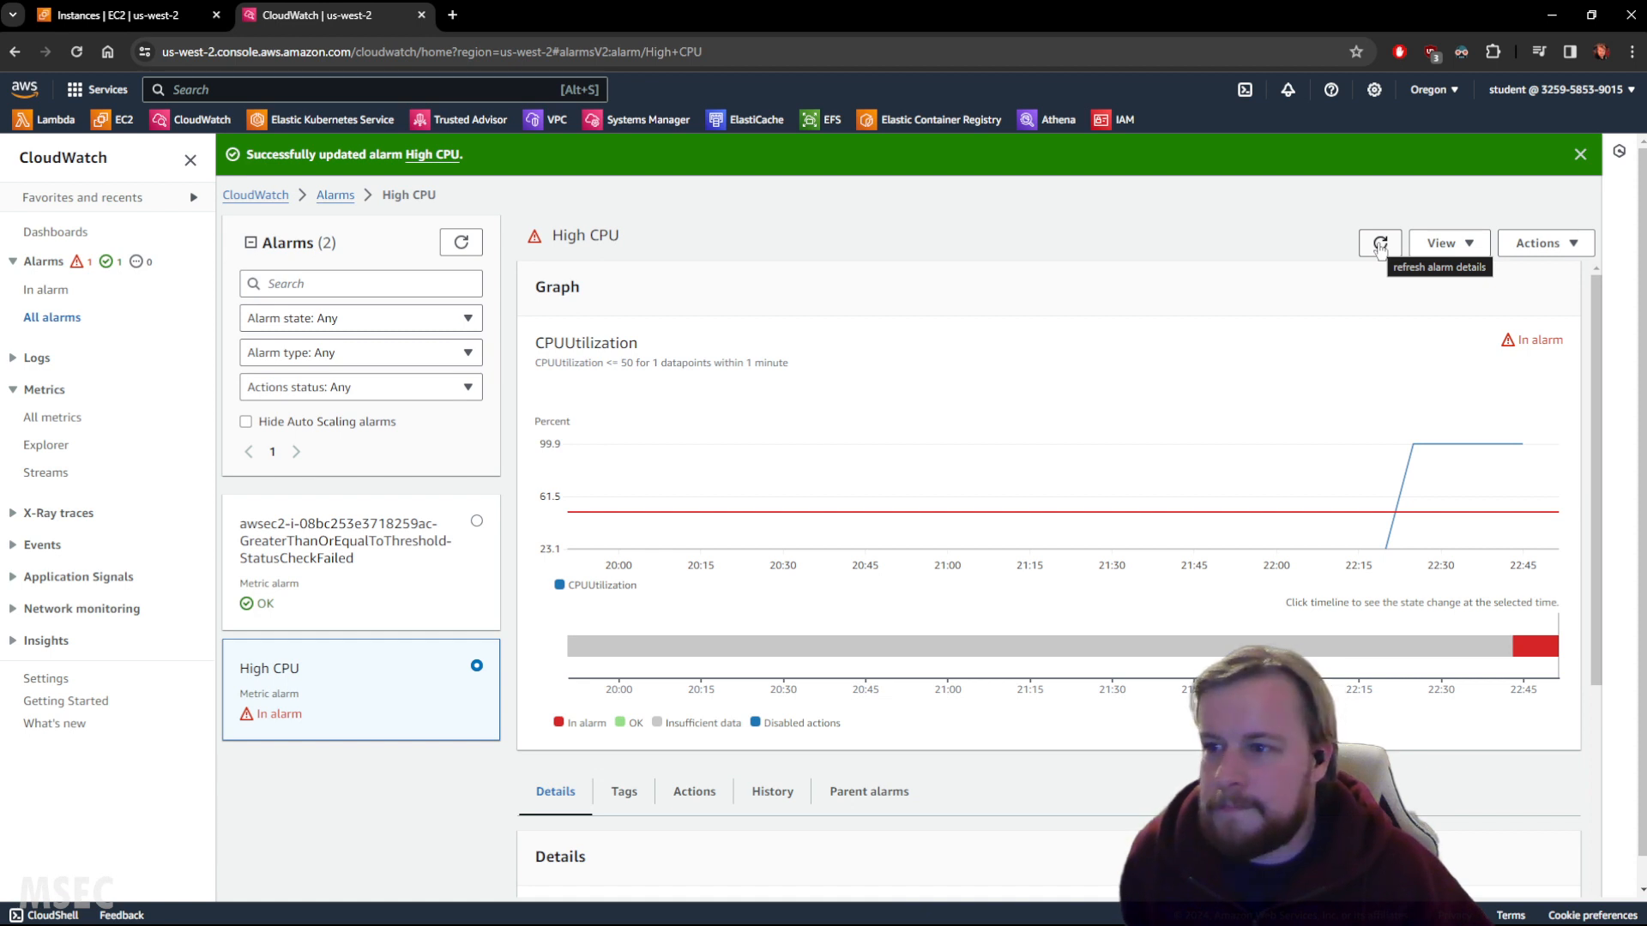
left_click(1380, 244)
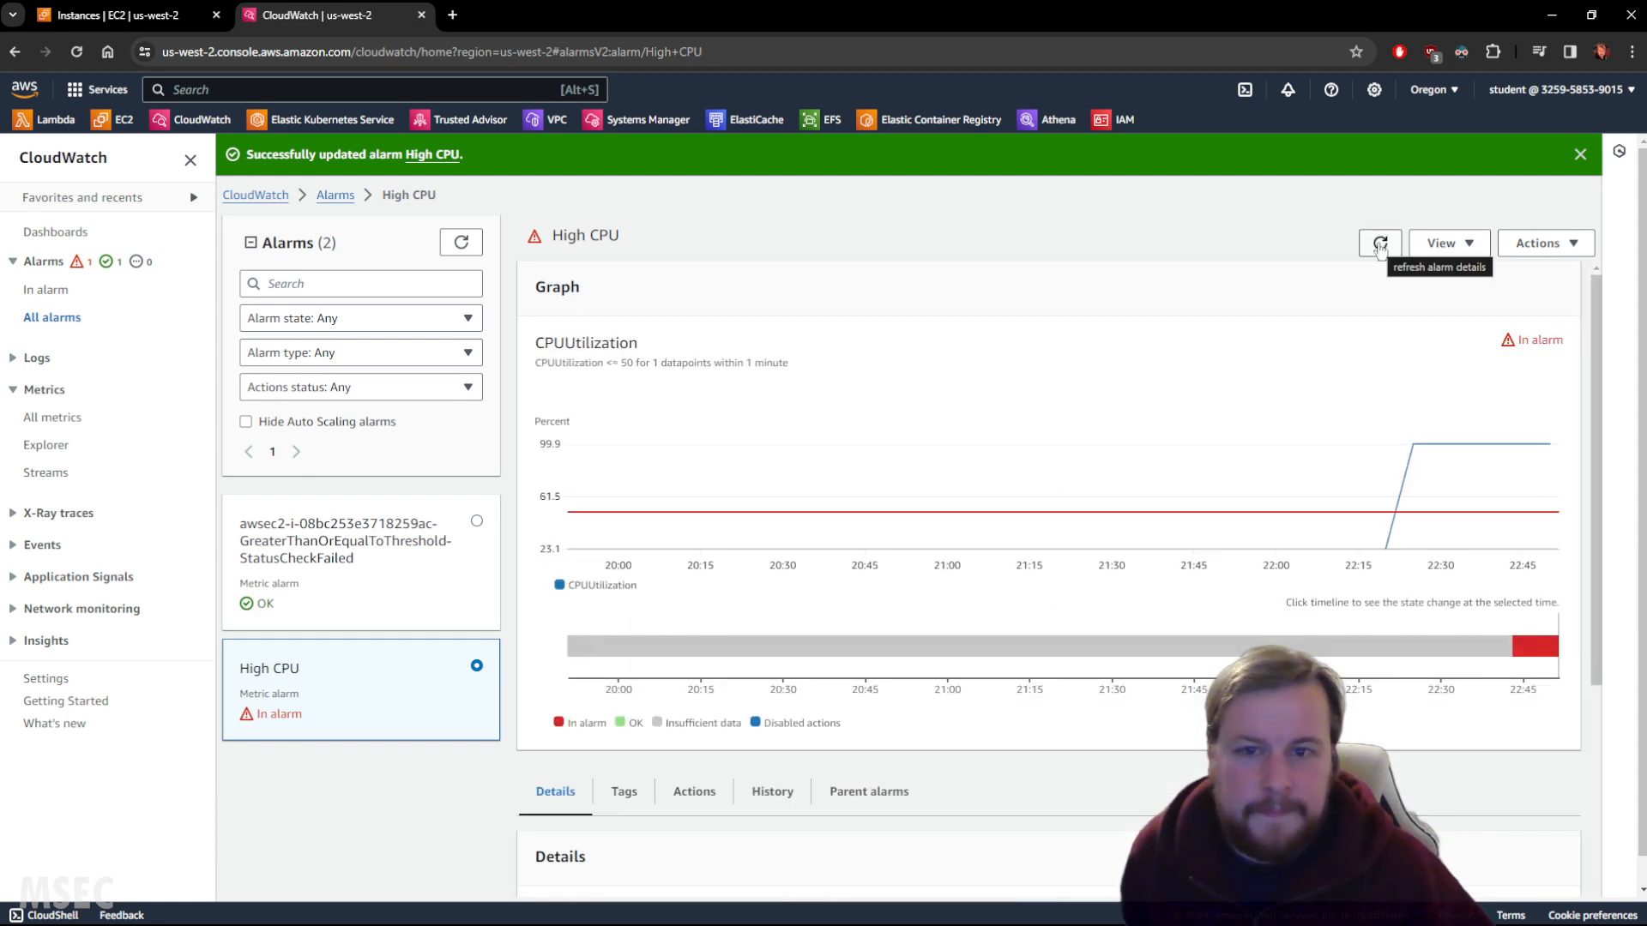
left_click(1380, 244)
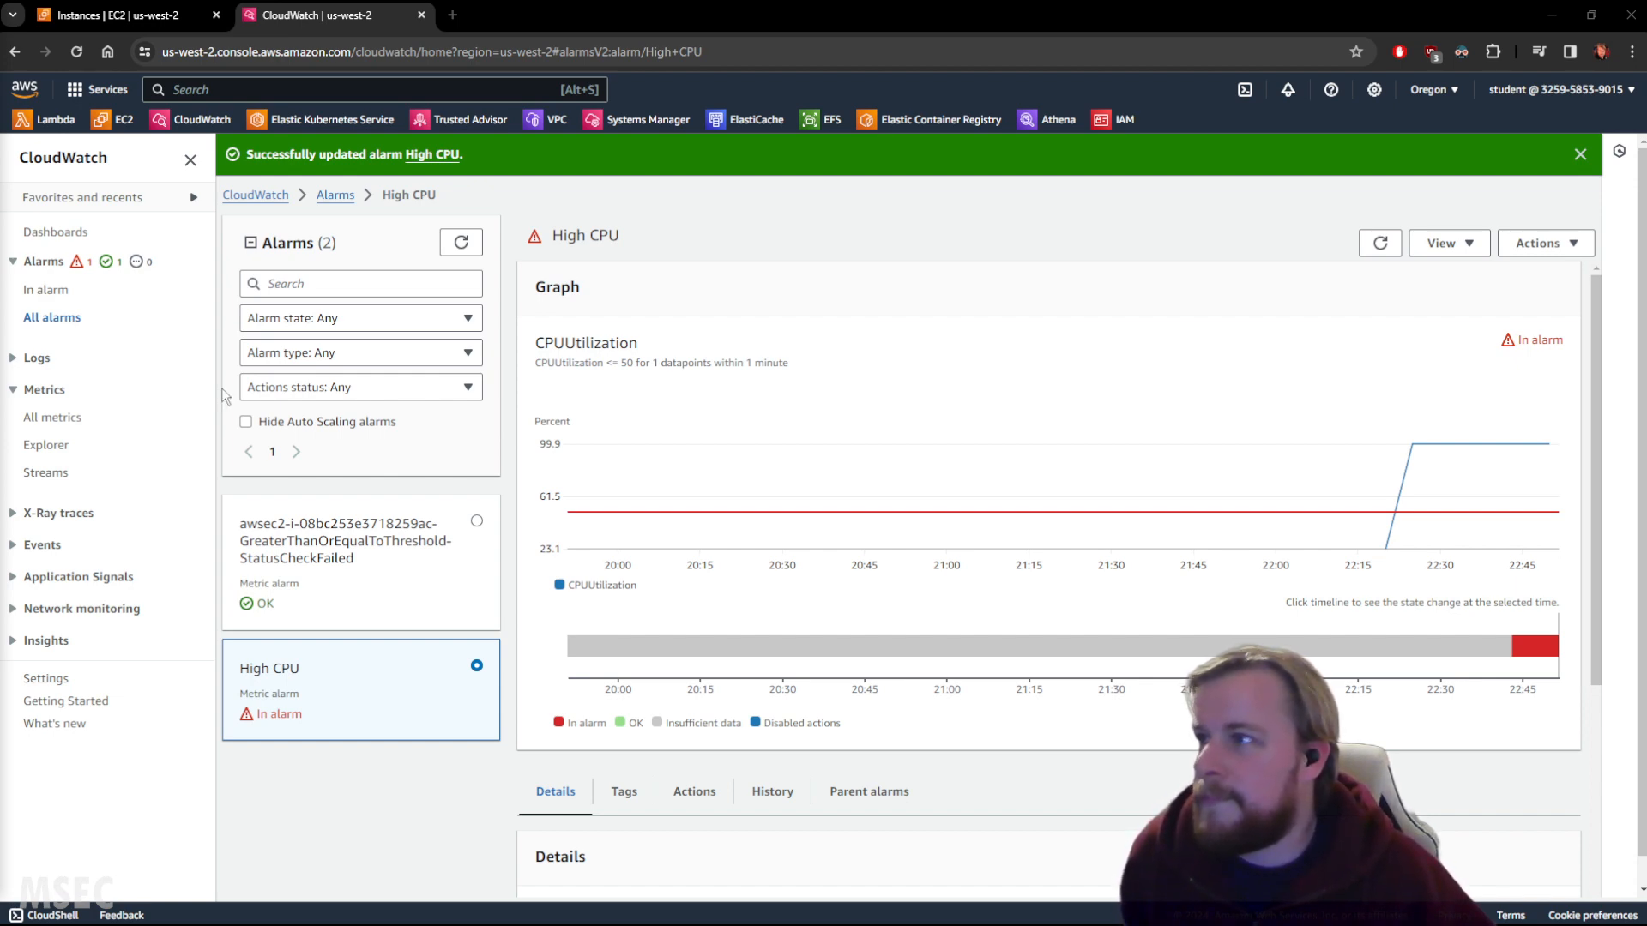
left_click(1377, 243)
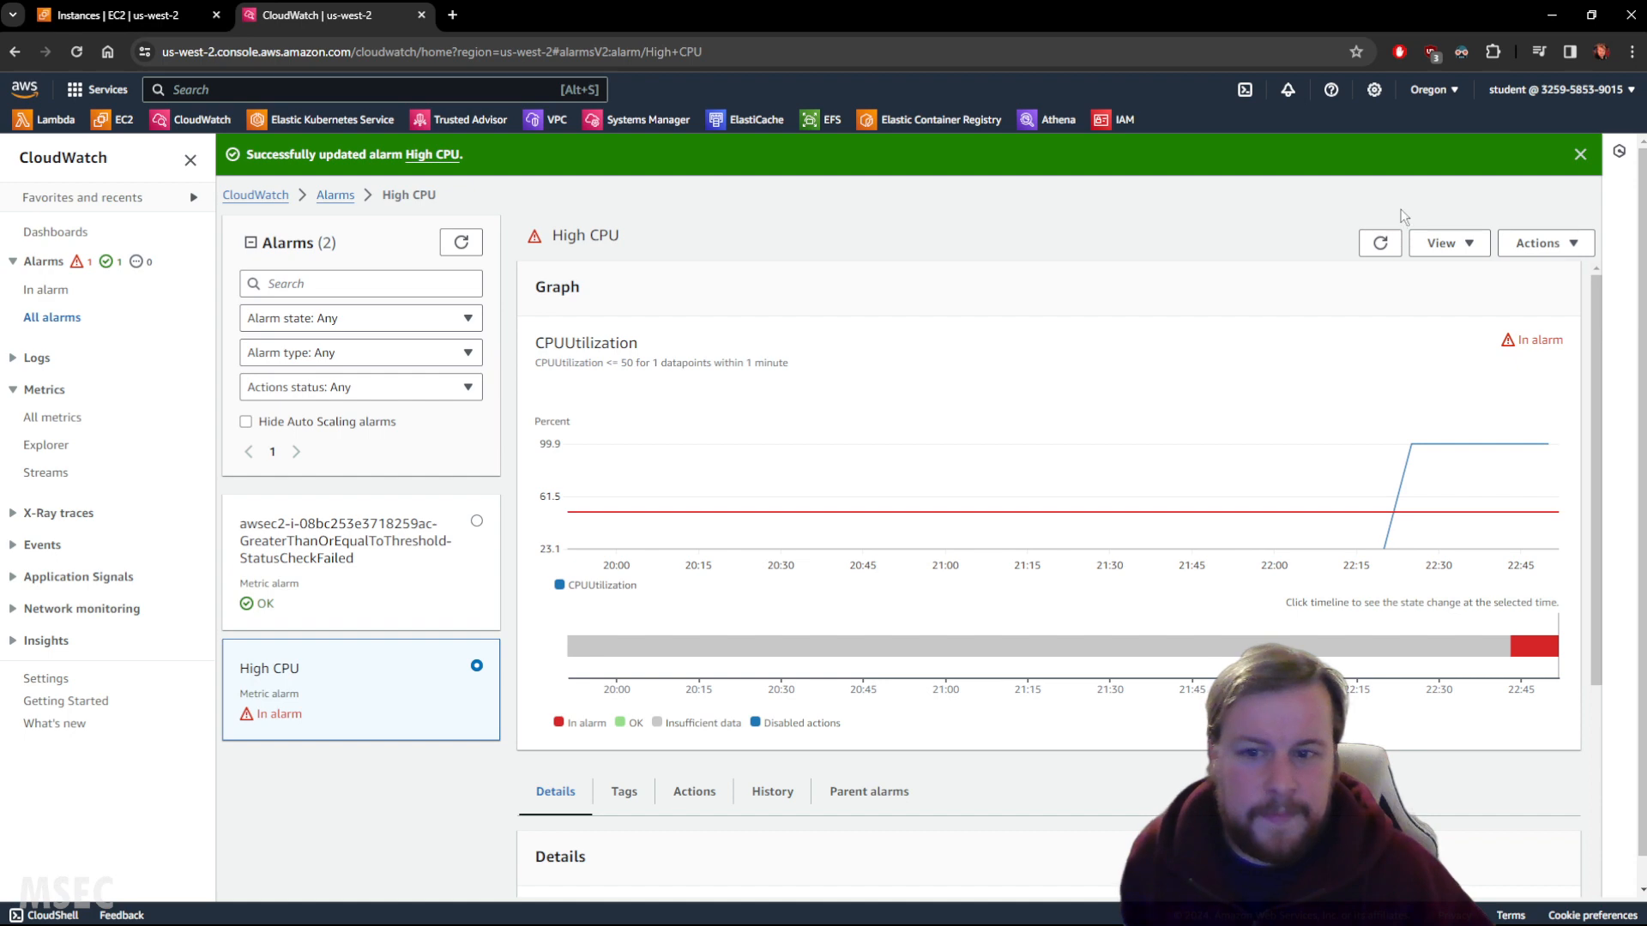
left_click(1380, 244)
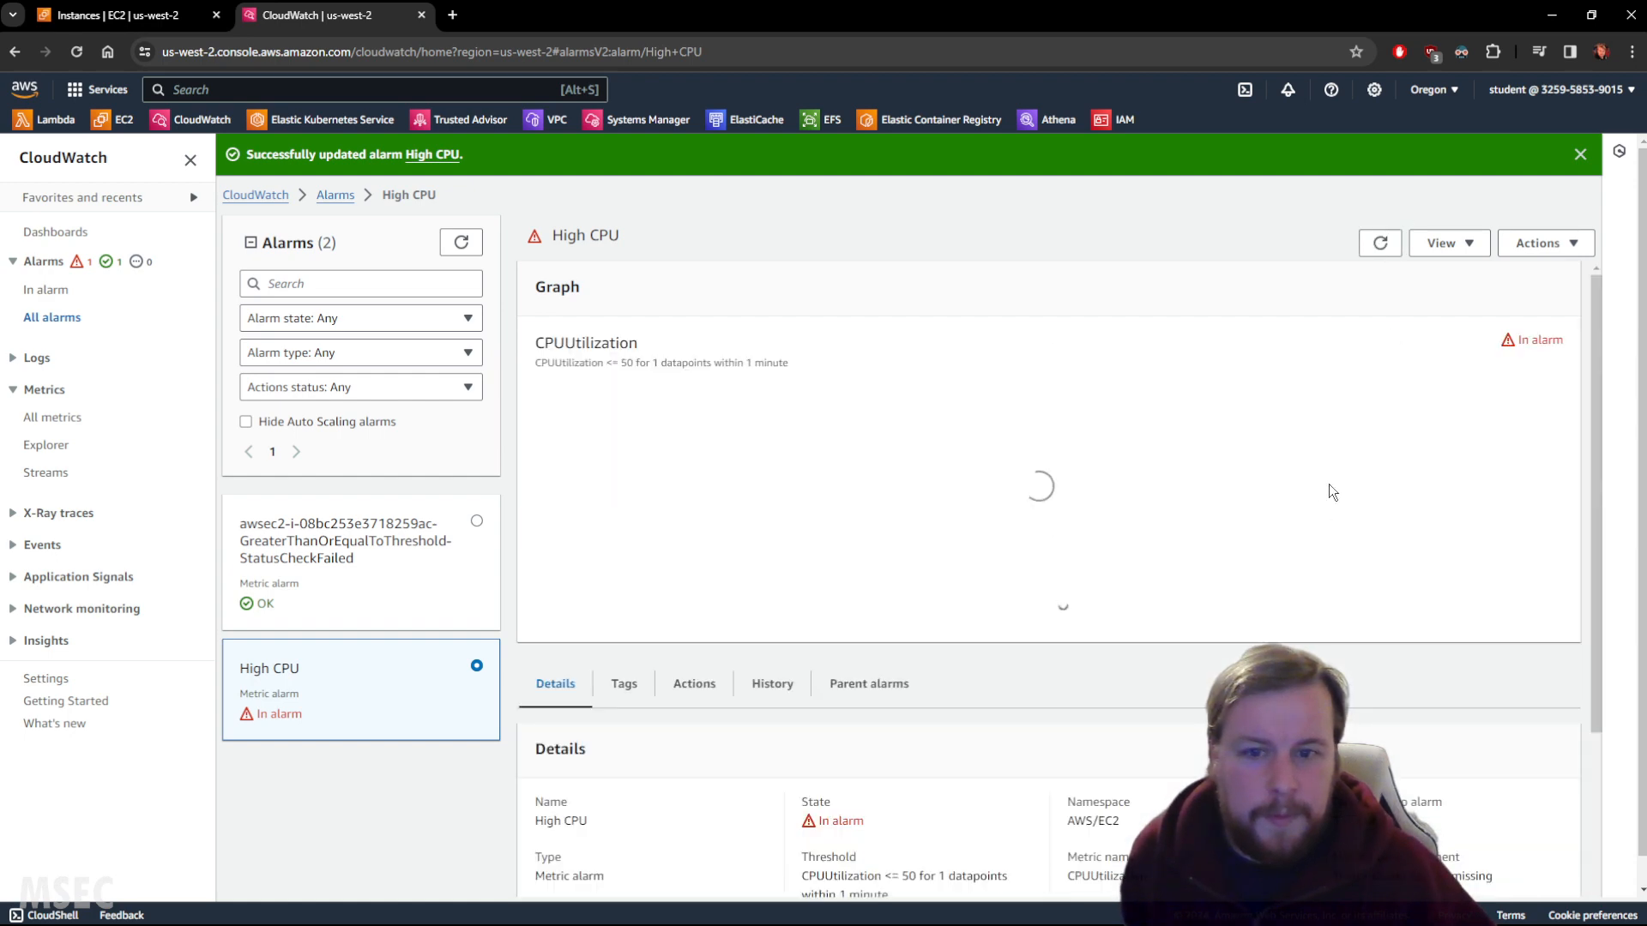
scroll(1329, 481, "down", 1)
scroll(1330, 476, "up", 1)
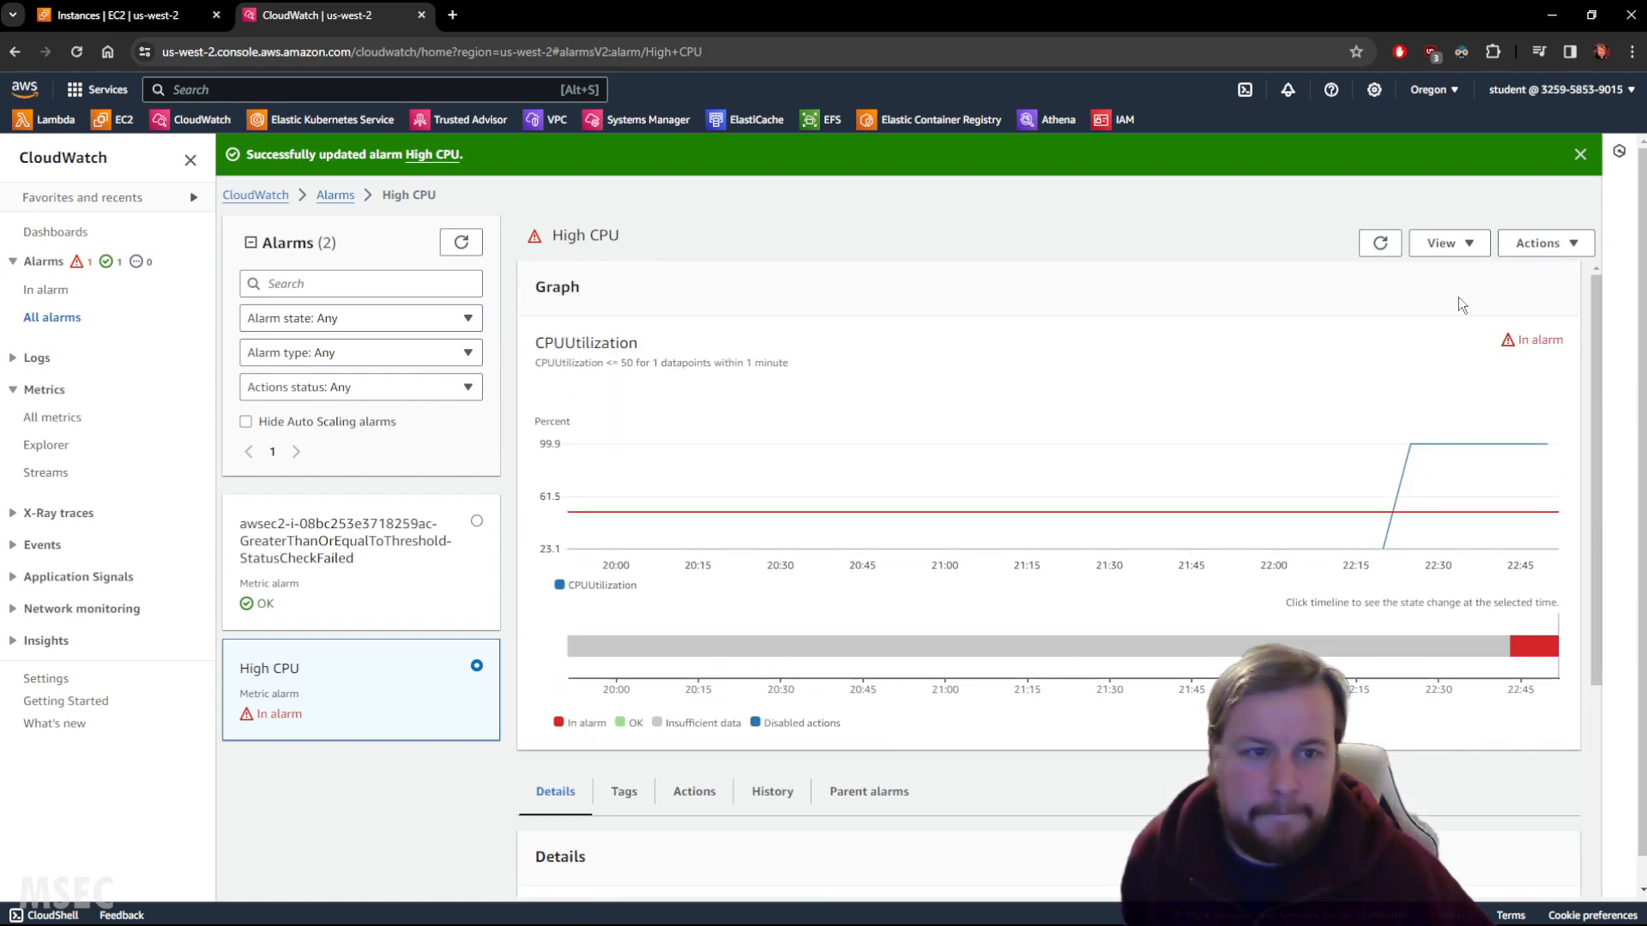
left_click(1378, 243)
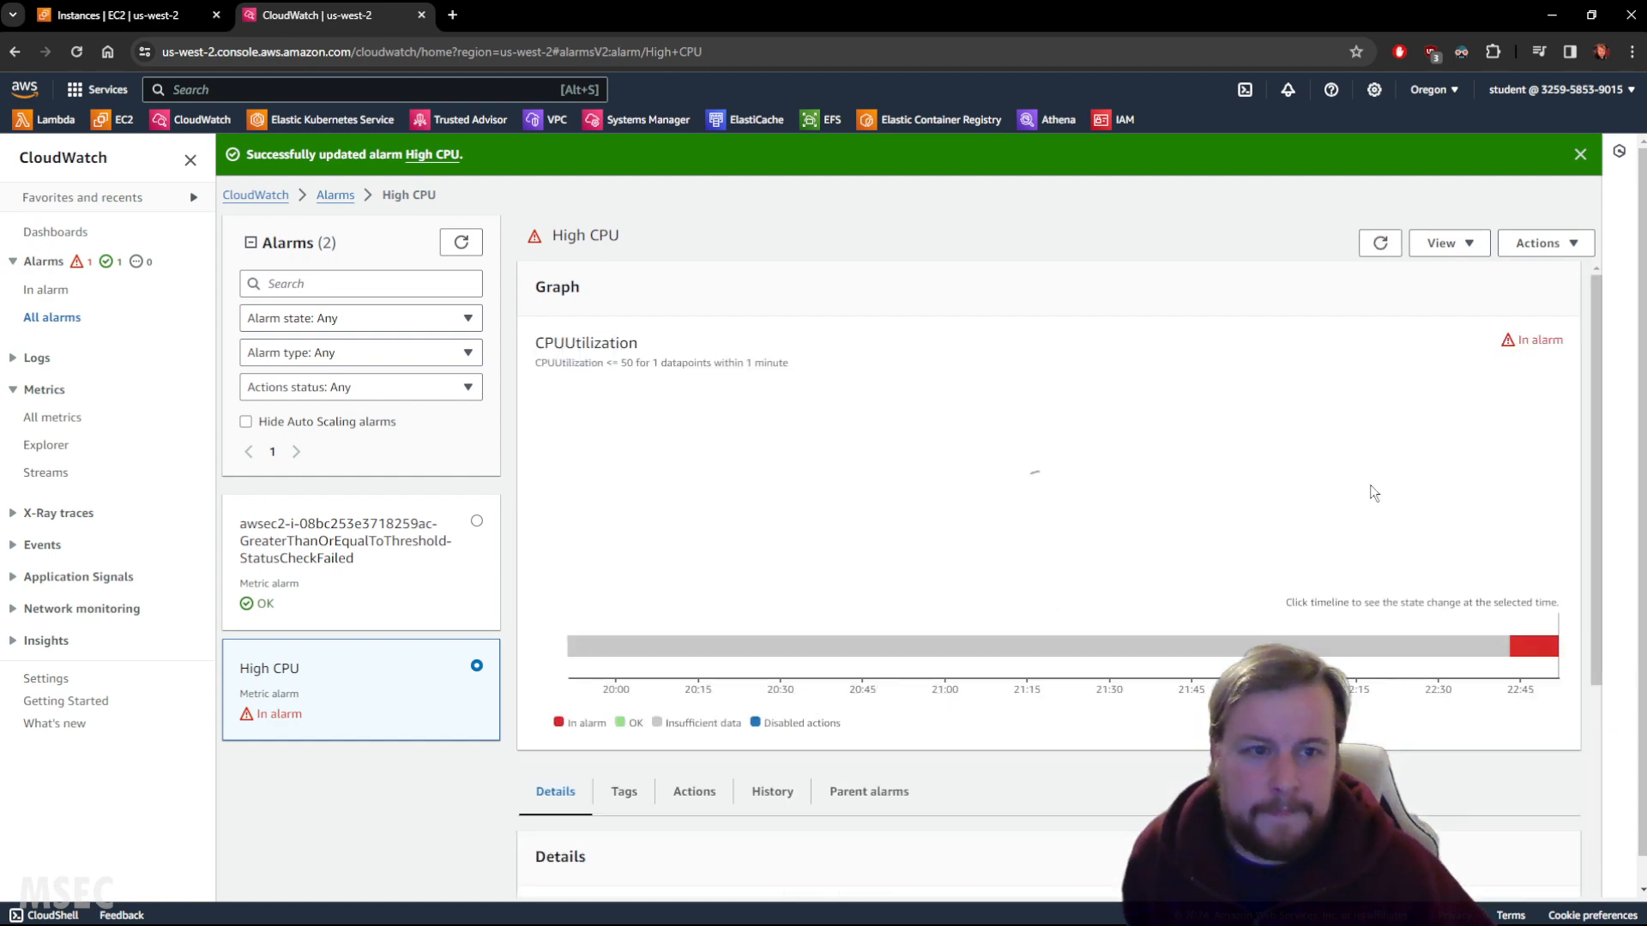
scroll(1338, 498, "down", 4)
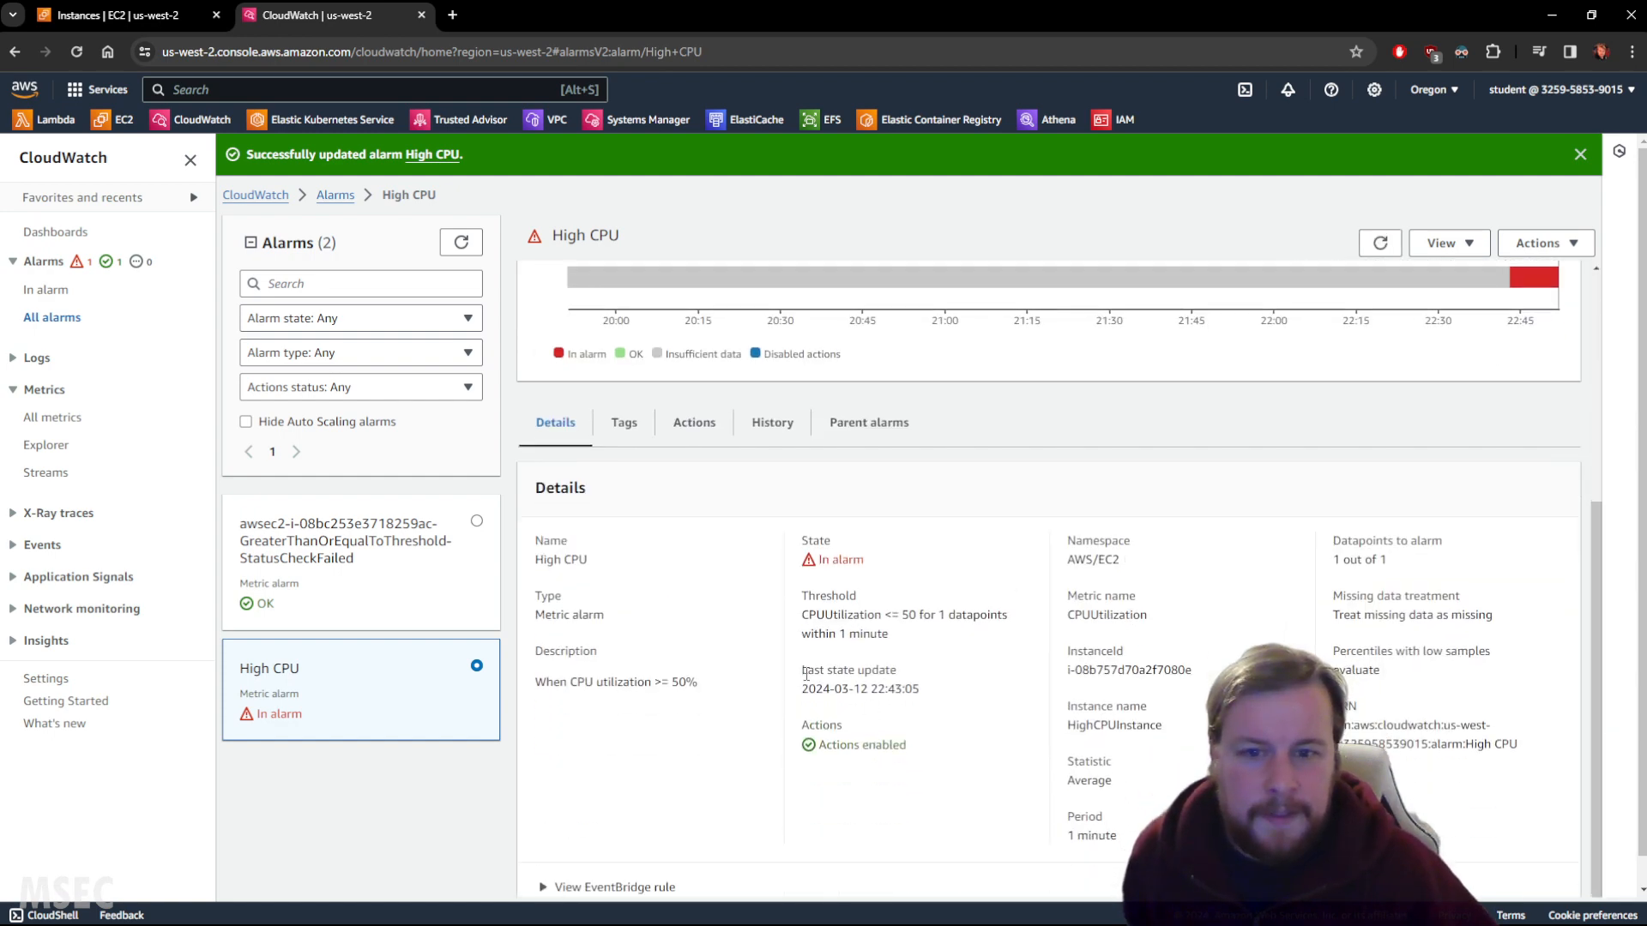
Open the History tab showing the In alarm to OK state change.
left_click(779, 421)
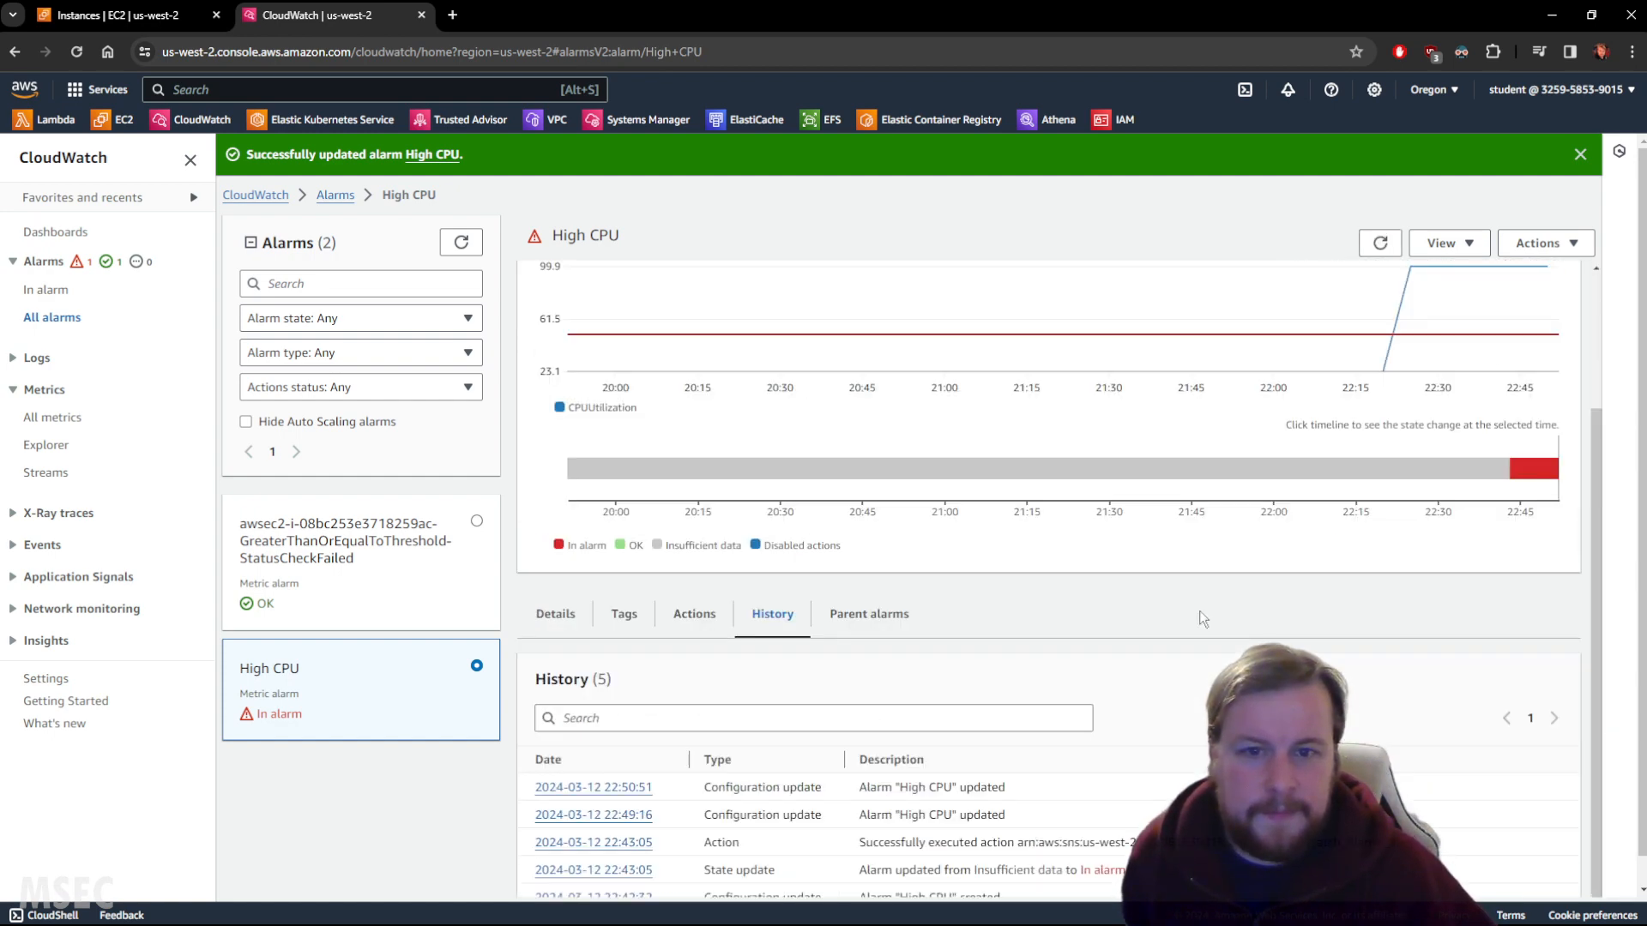
scroll(1282, 644, "down", 1)
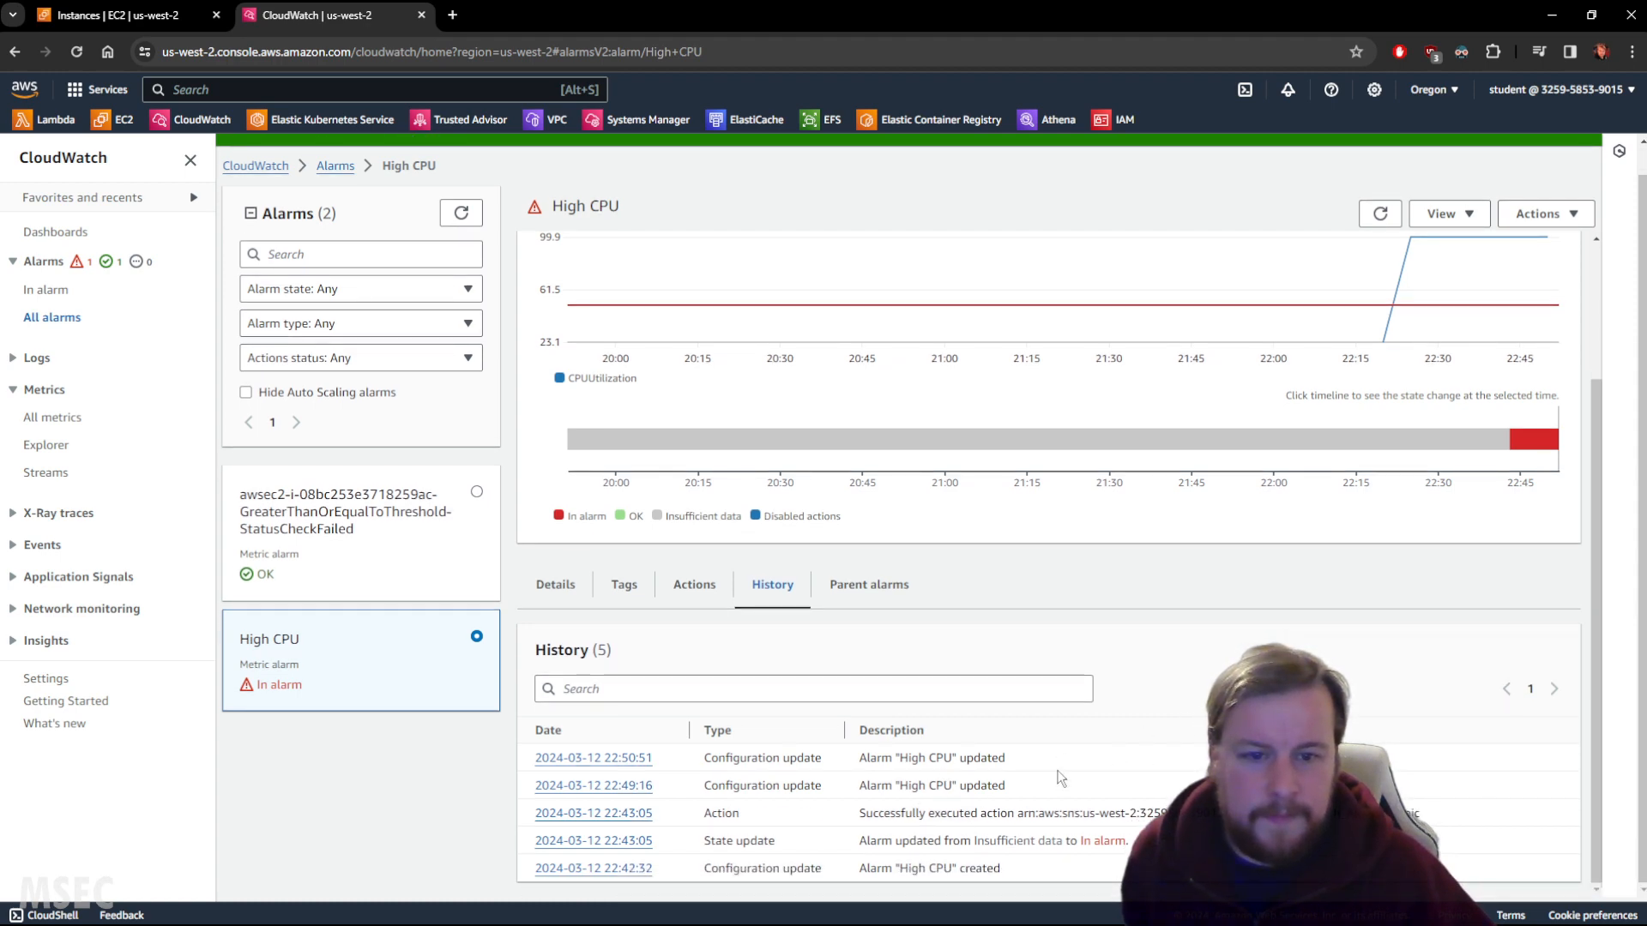
left_click(1382, 216)
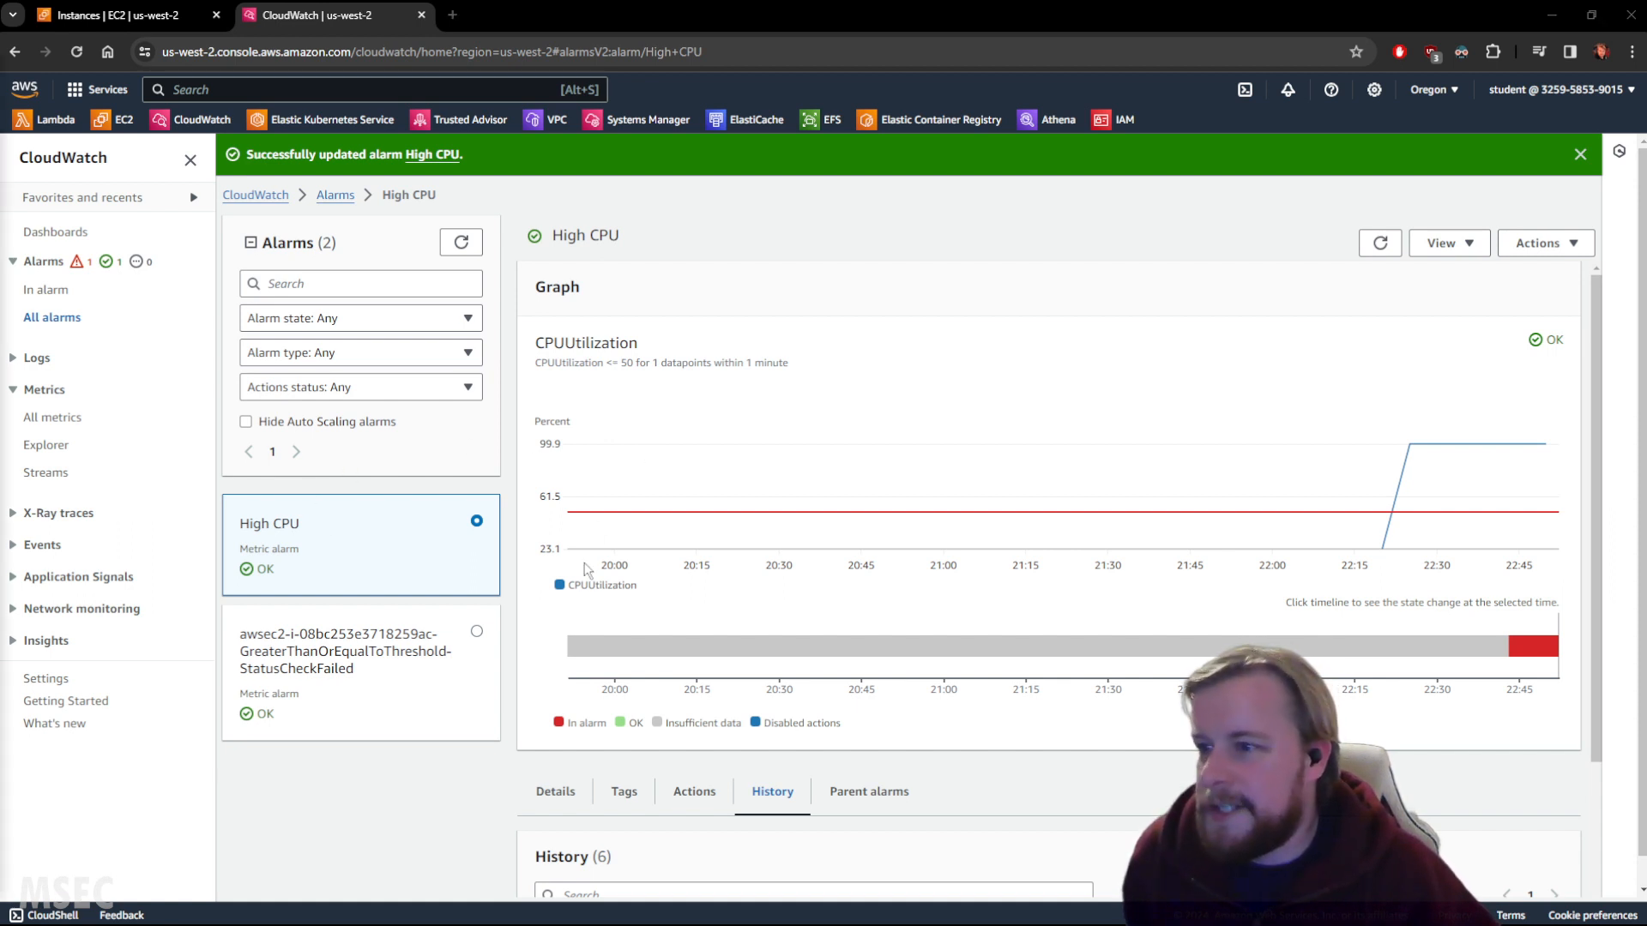
scroll(823, 531, "down", 3)
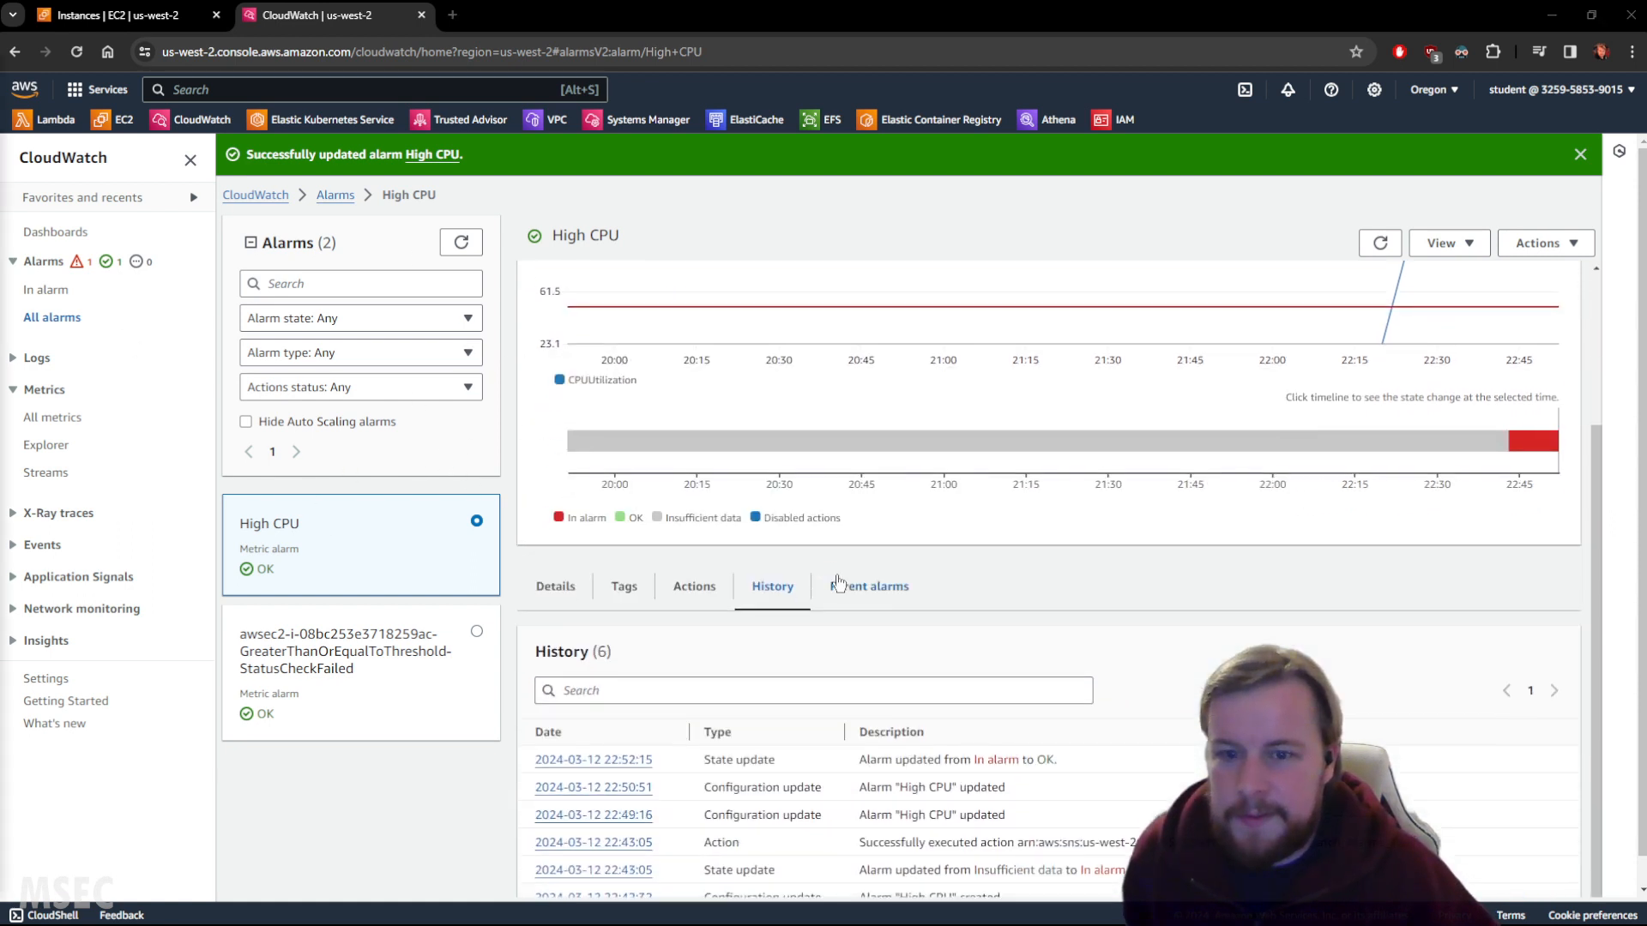
Review the High CPU alarm's Details and Actions tabs.
left_click(549, 558)
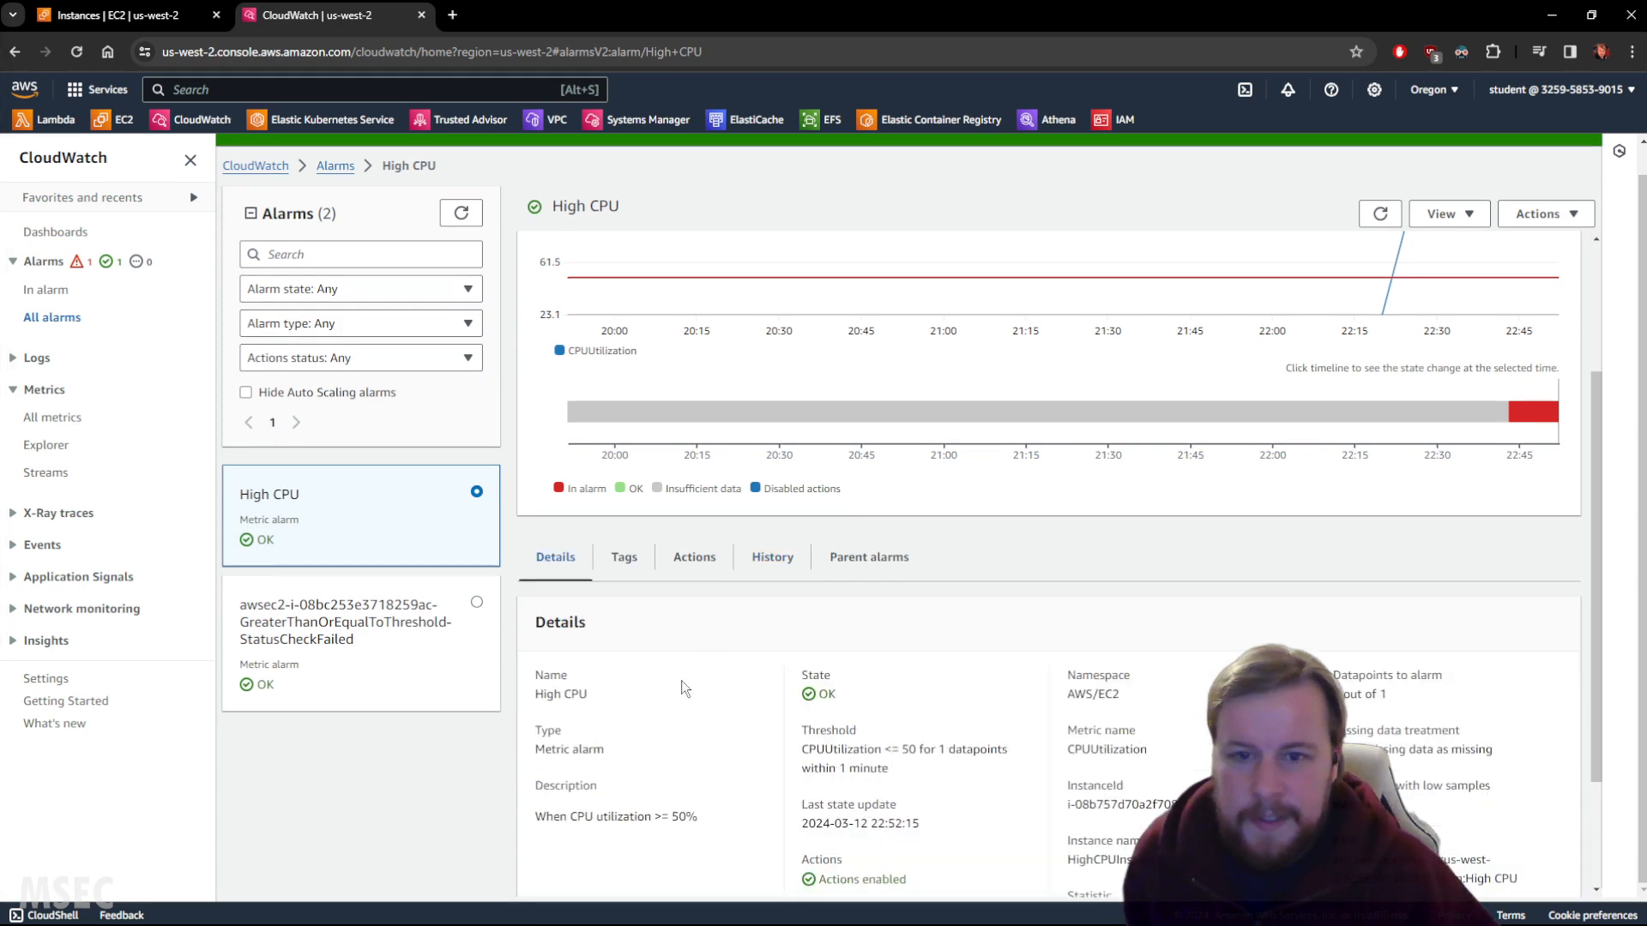
left_click(694, 558)
scroll(1512, 646, "up", 1)
Restore the condition to Greater/Equal than 50 and update the alarm, keeping the reboot action.
left_click(1544, 214)
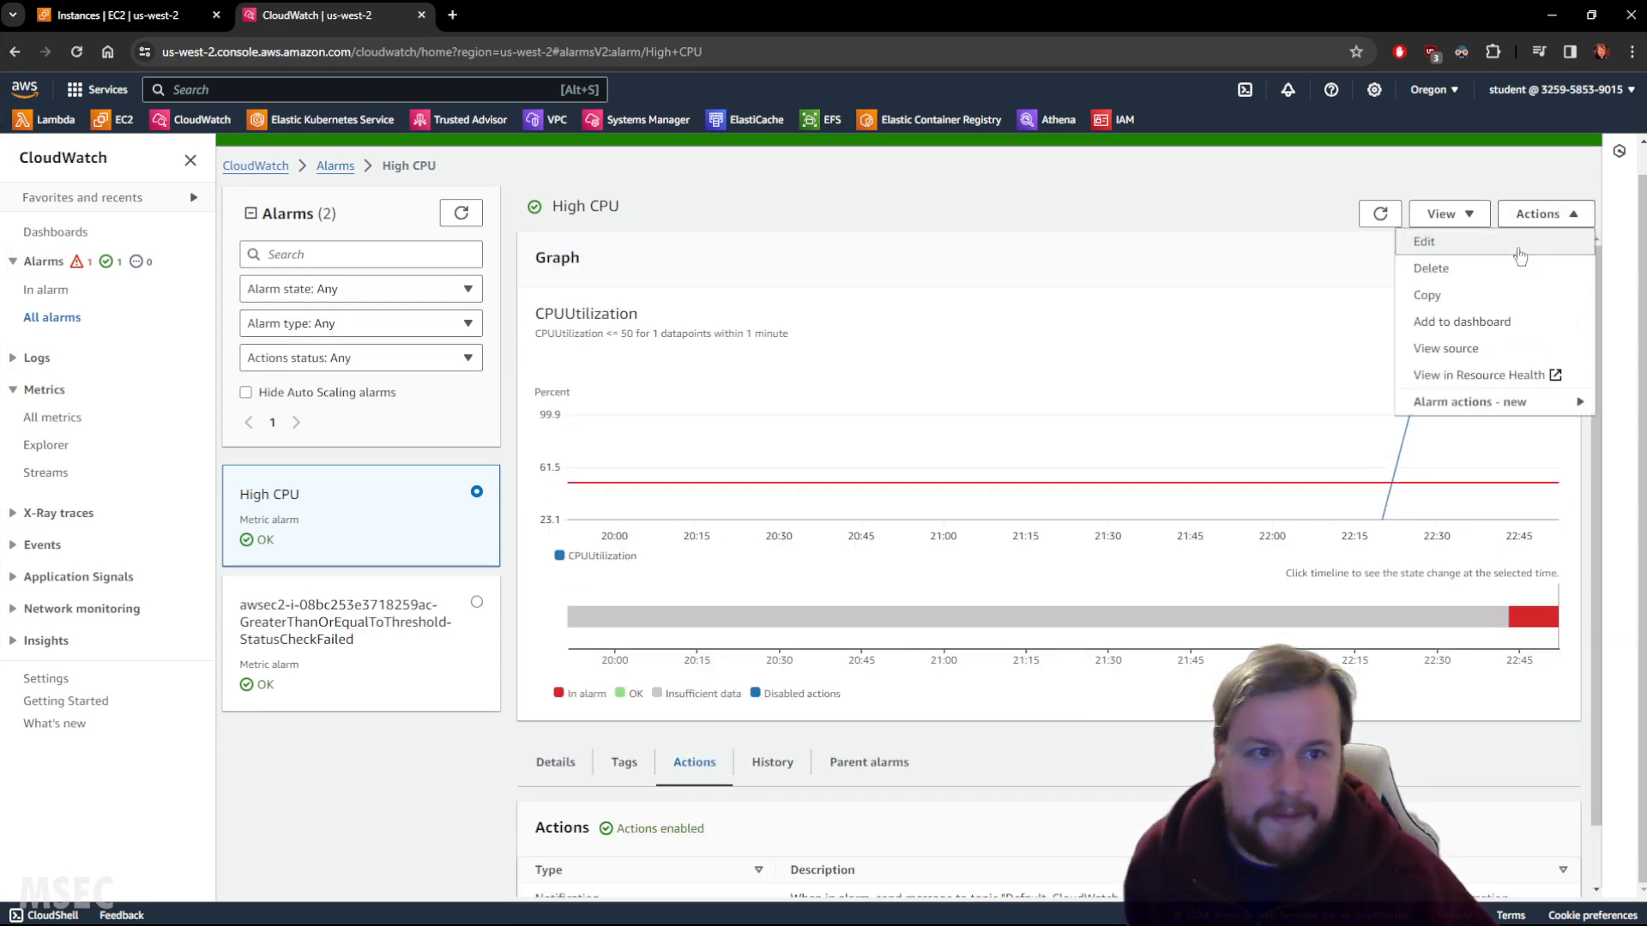
left_click(1441, 247)
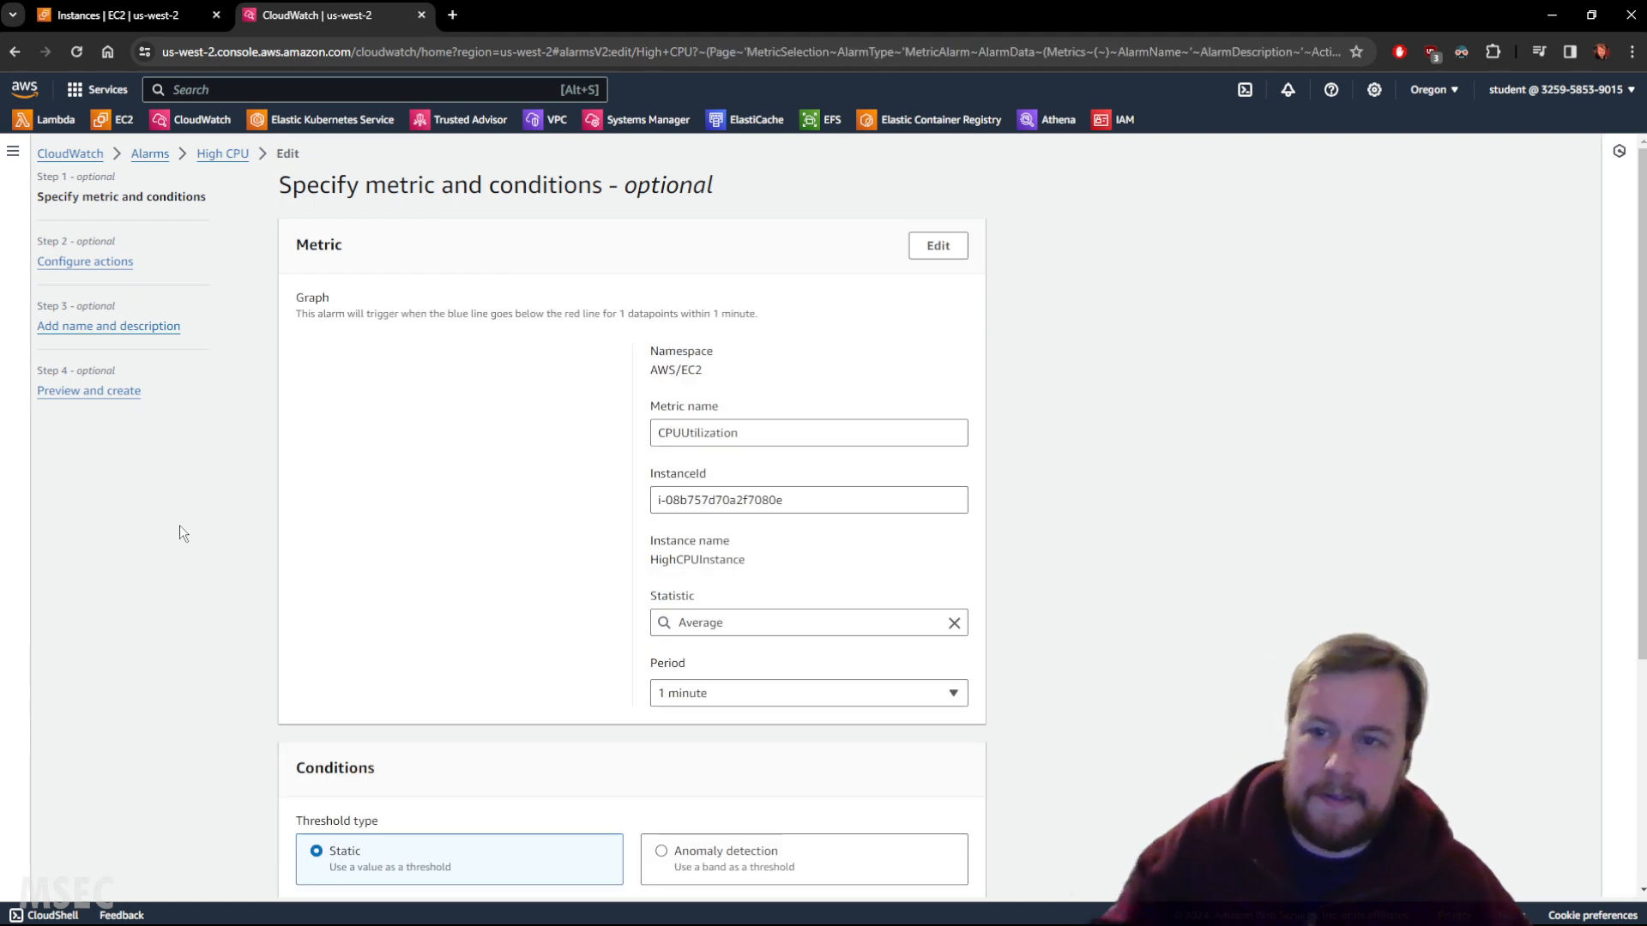
scroll(214, 376, "down", 4)
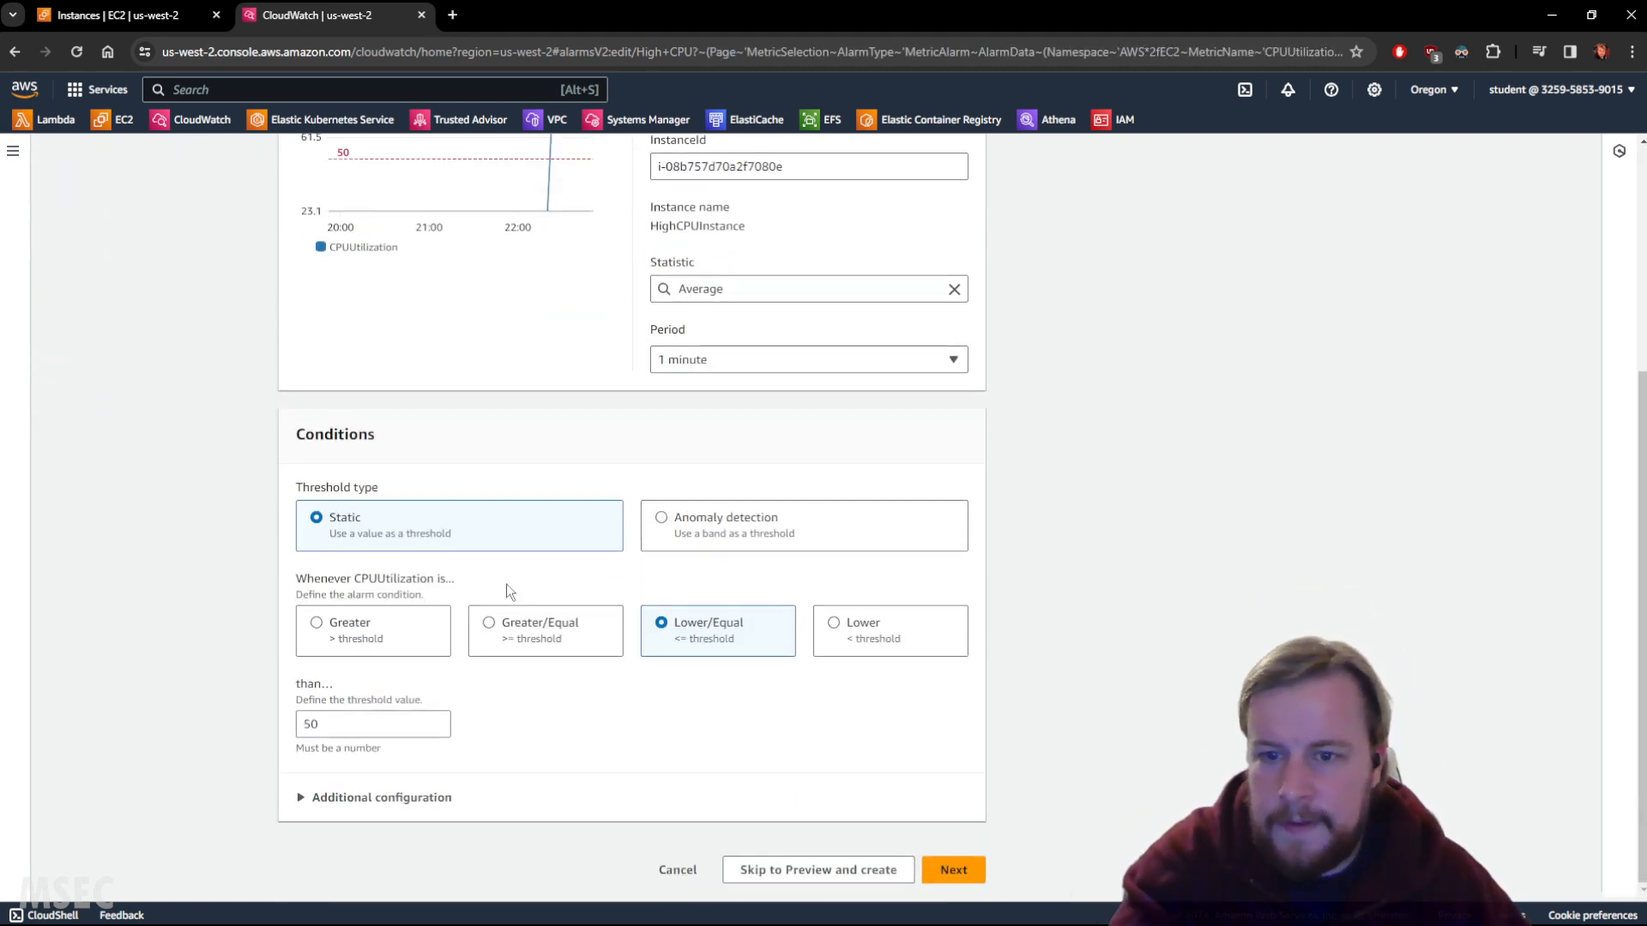
left_click(532, 625)
left_click(954, 870)
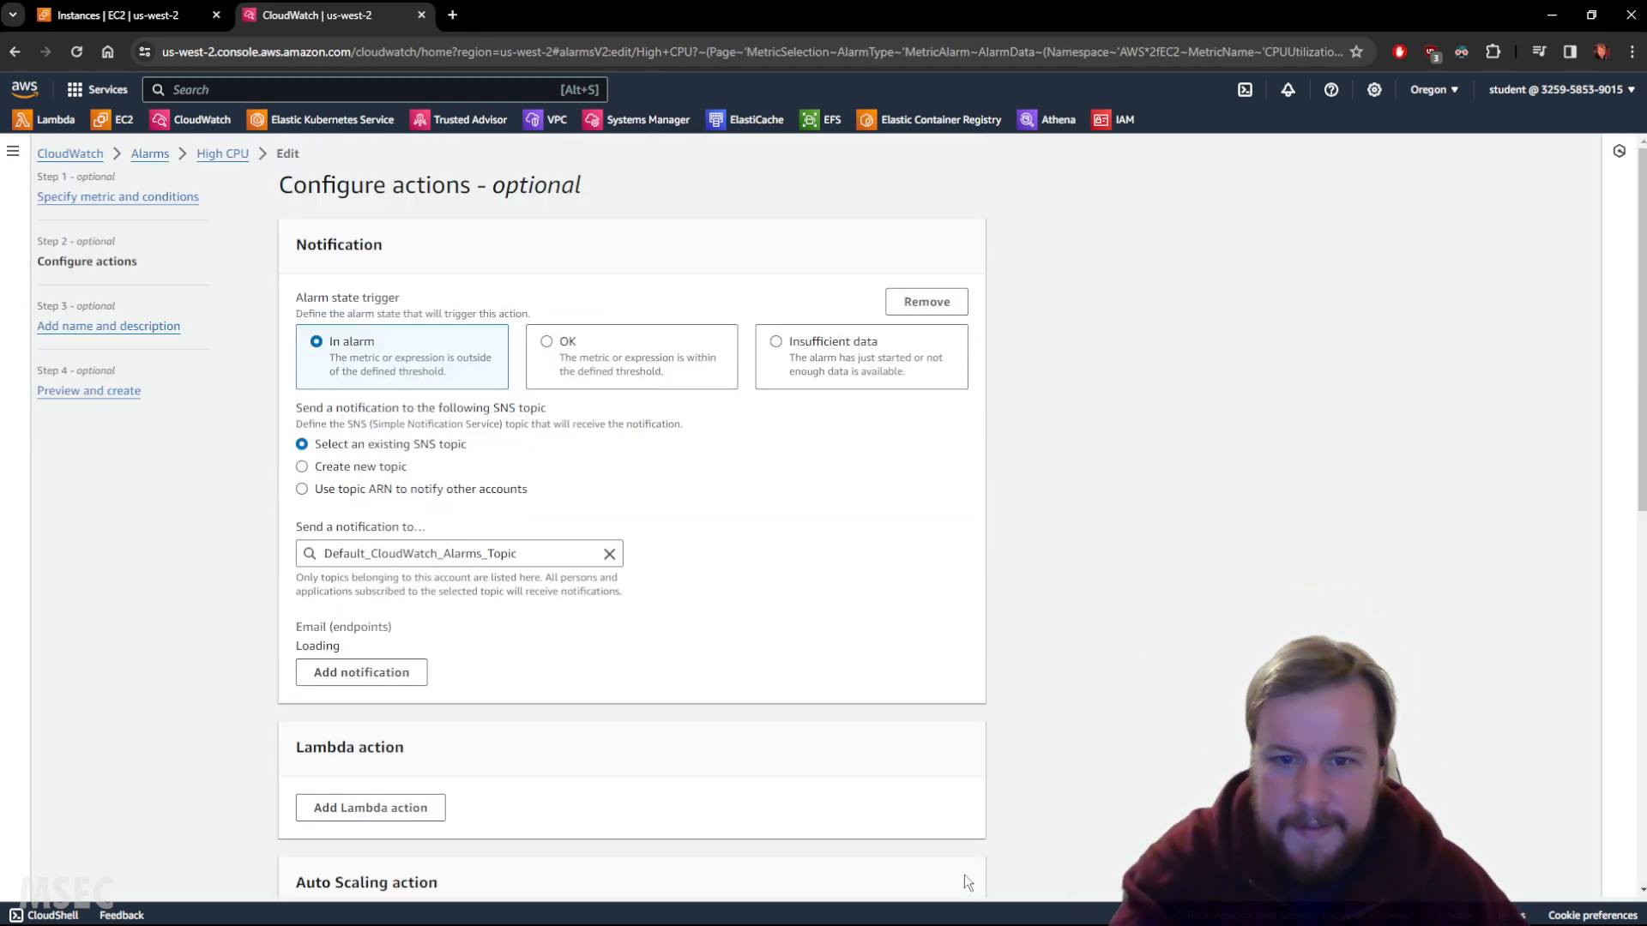
scroll(802, 698, "down", 10)
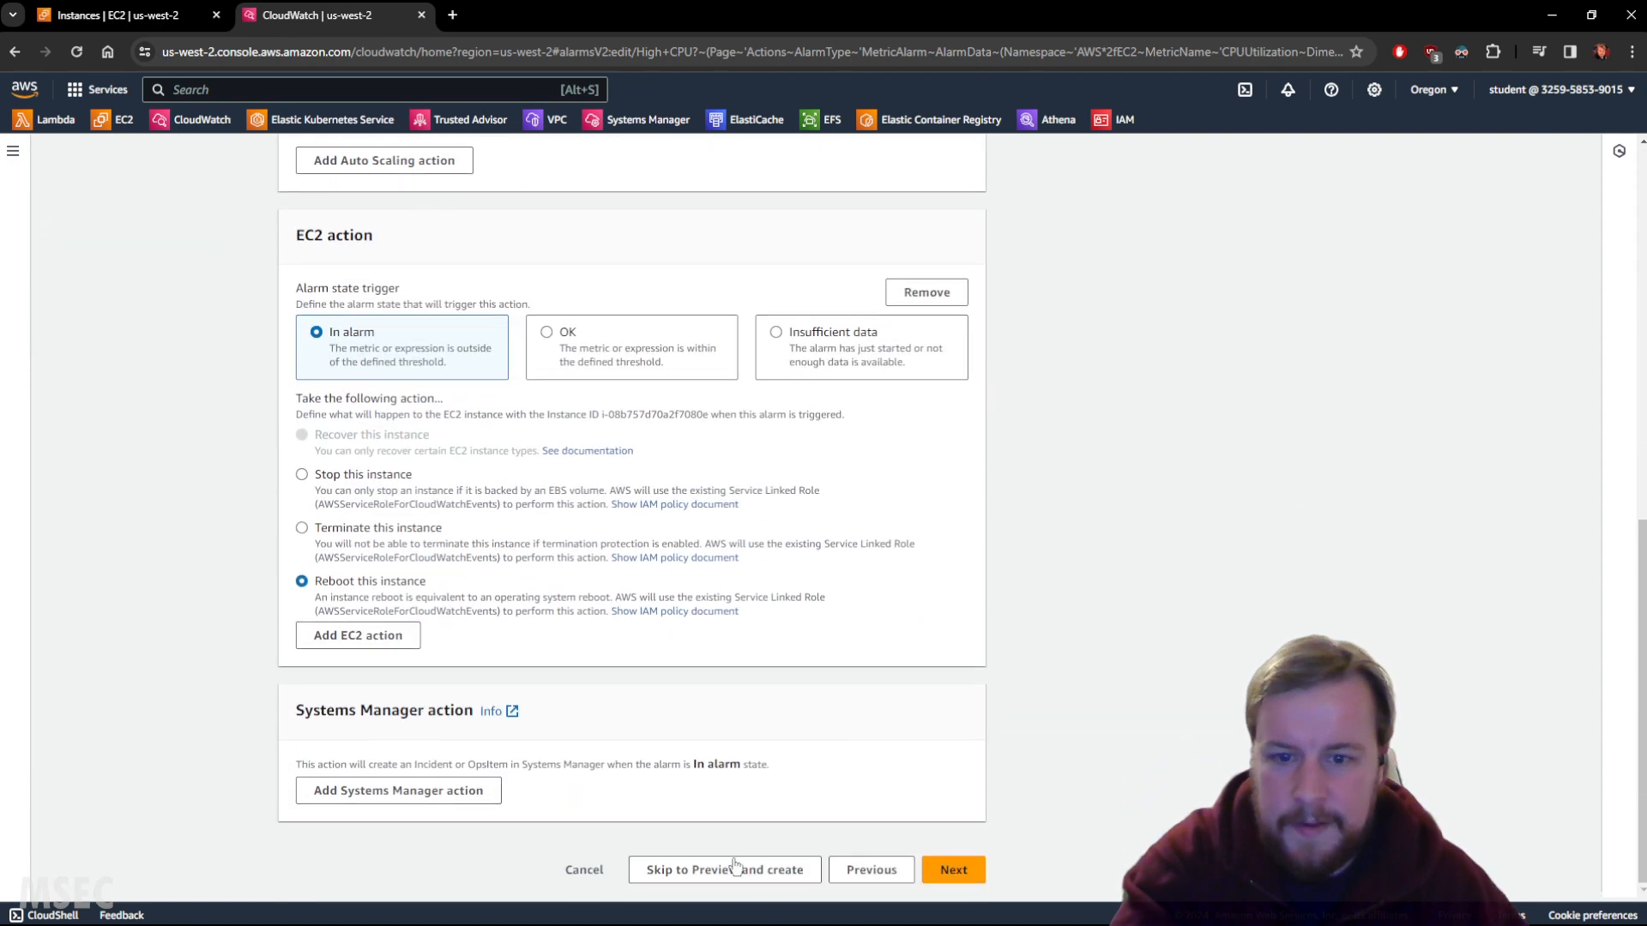
left_click(729, 872)
scroll(721, 832, "down", 7)
scroll(780, 729, "down", 2)
left_click(913, 870)
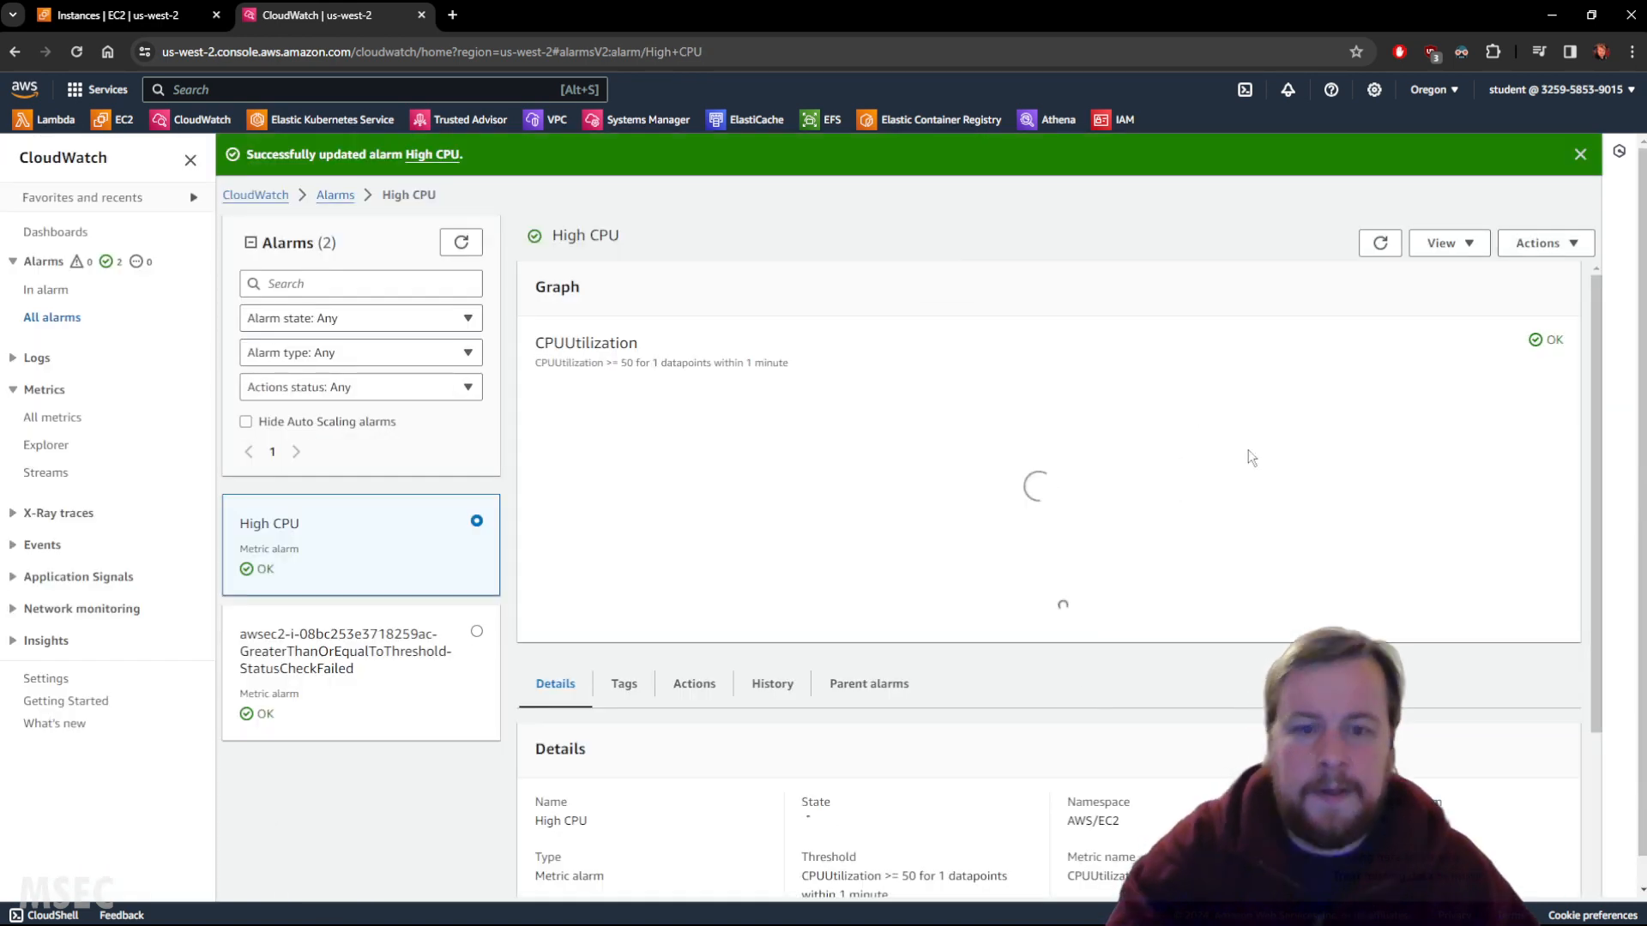
Refresh the alarm and review its History tab as CPUUtilization climbs to 99.9.
scroll(1319, 307, "down", 1)
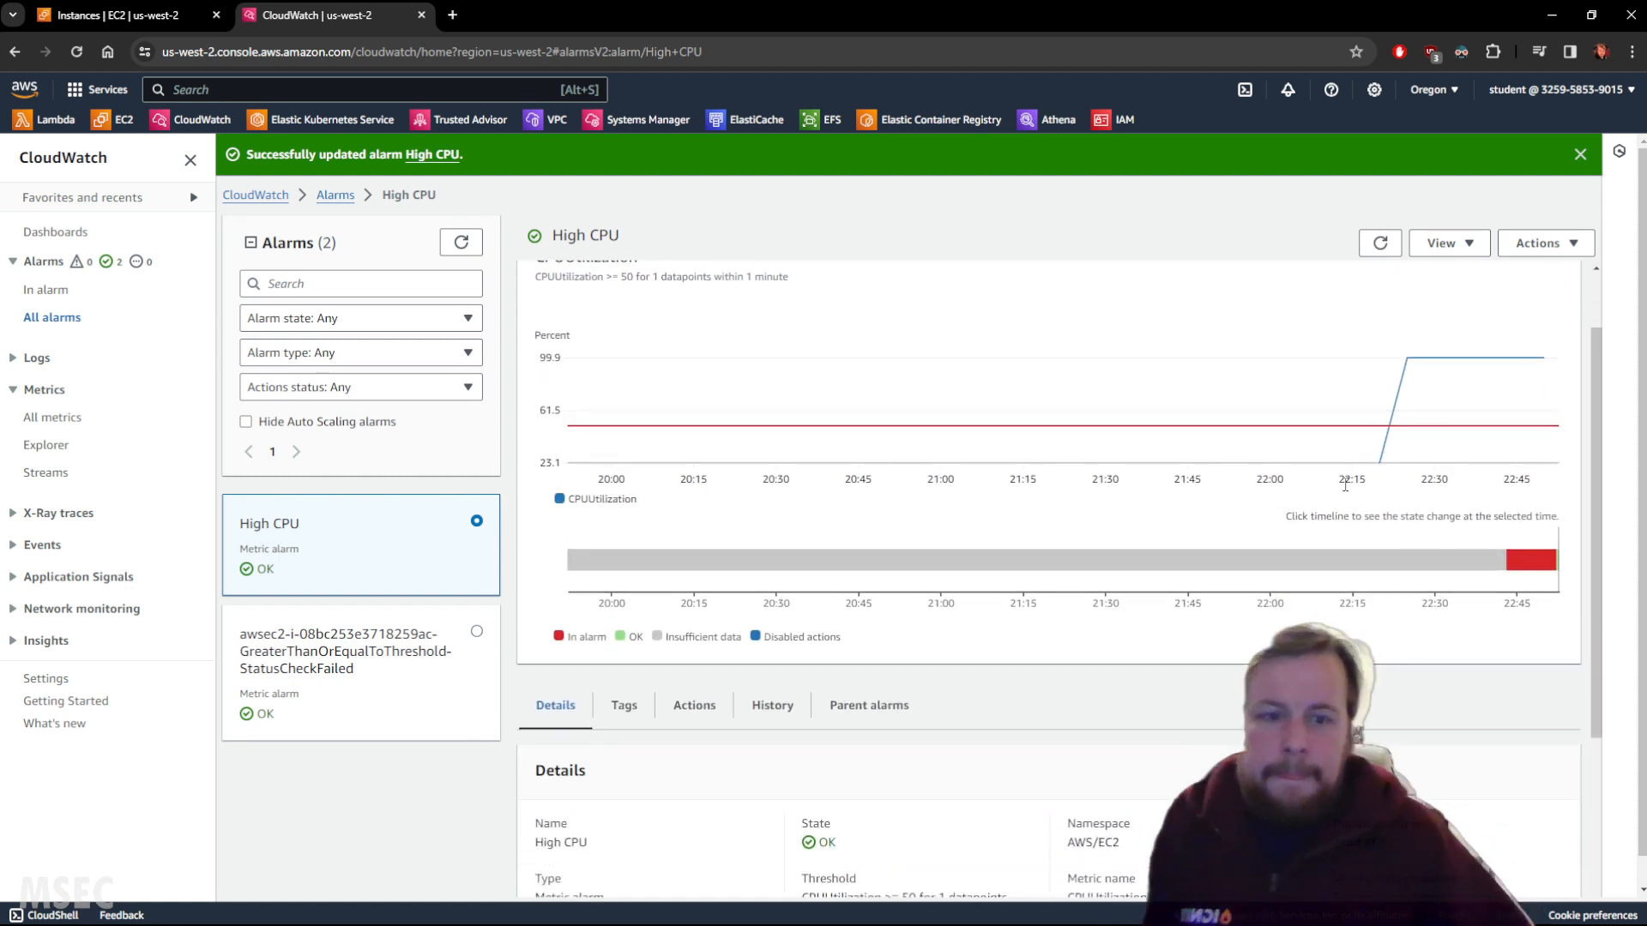
left_click(1378, 243)
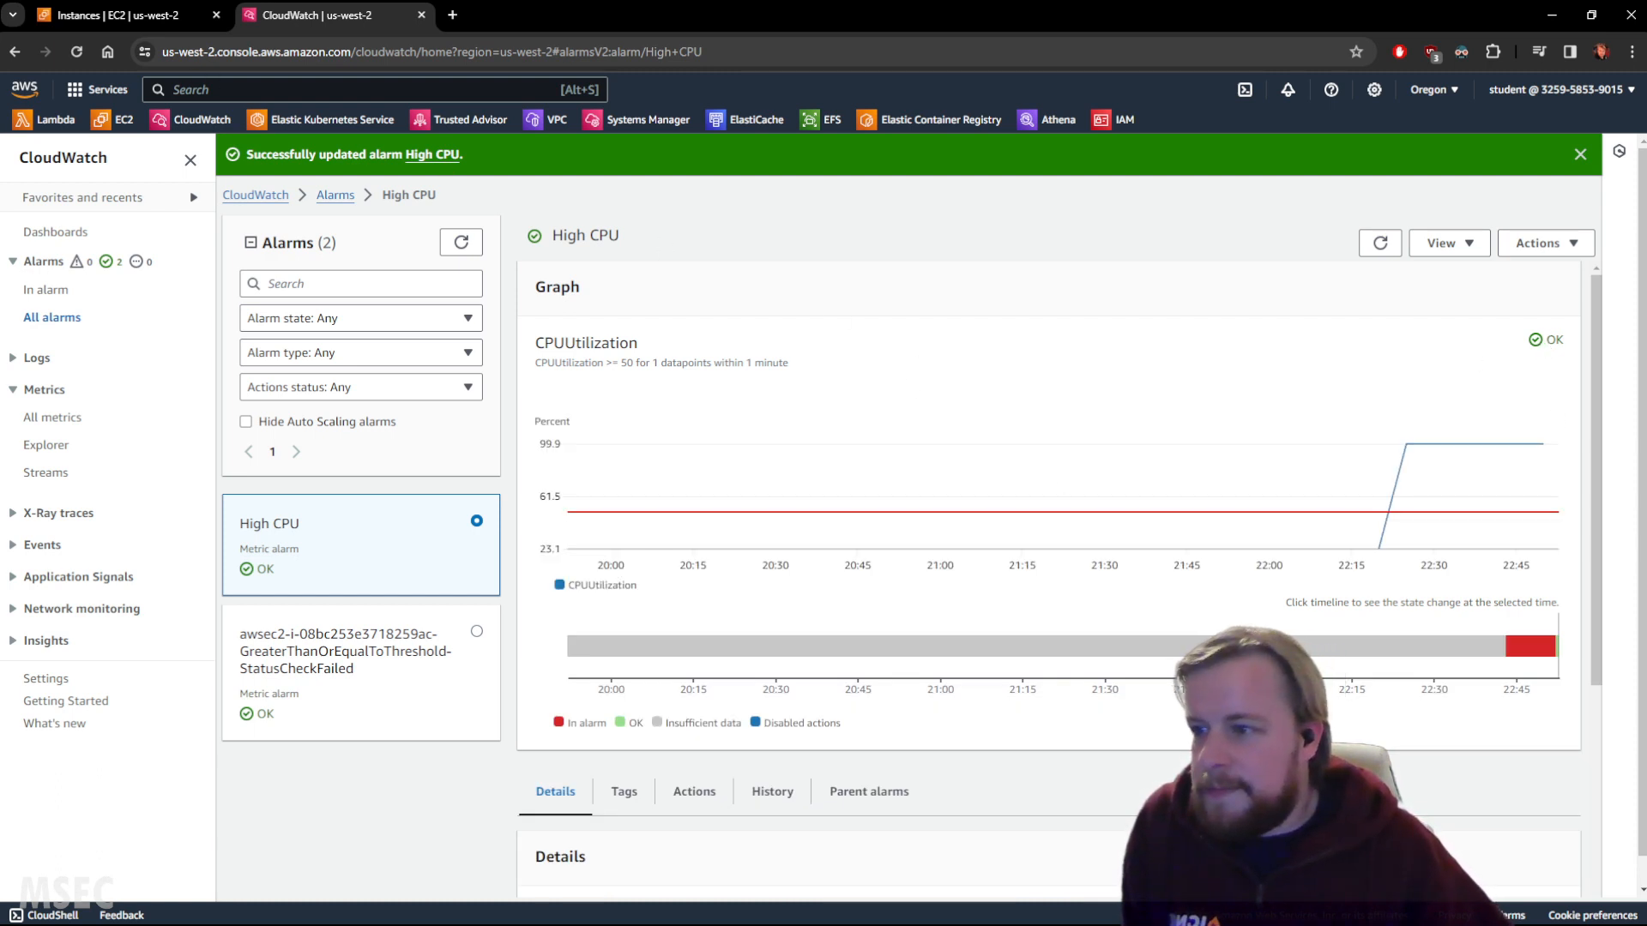
left_click(772, 791)
scroll(1137, 746, "down", 3)
scroll(1145, 712, "down", 1)
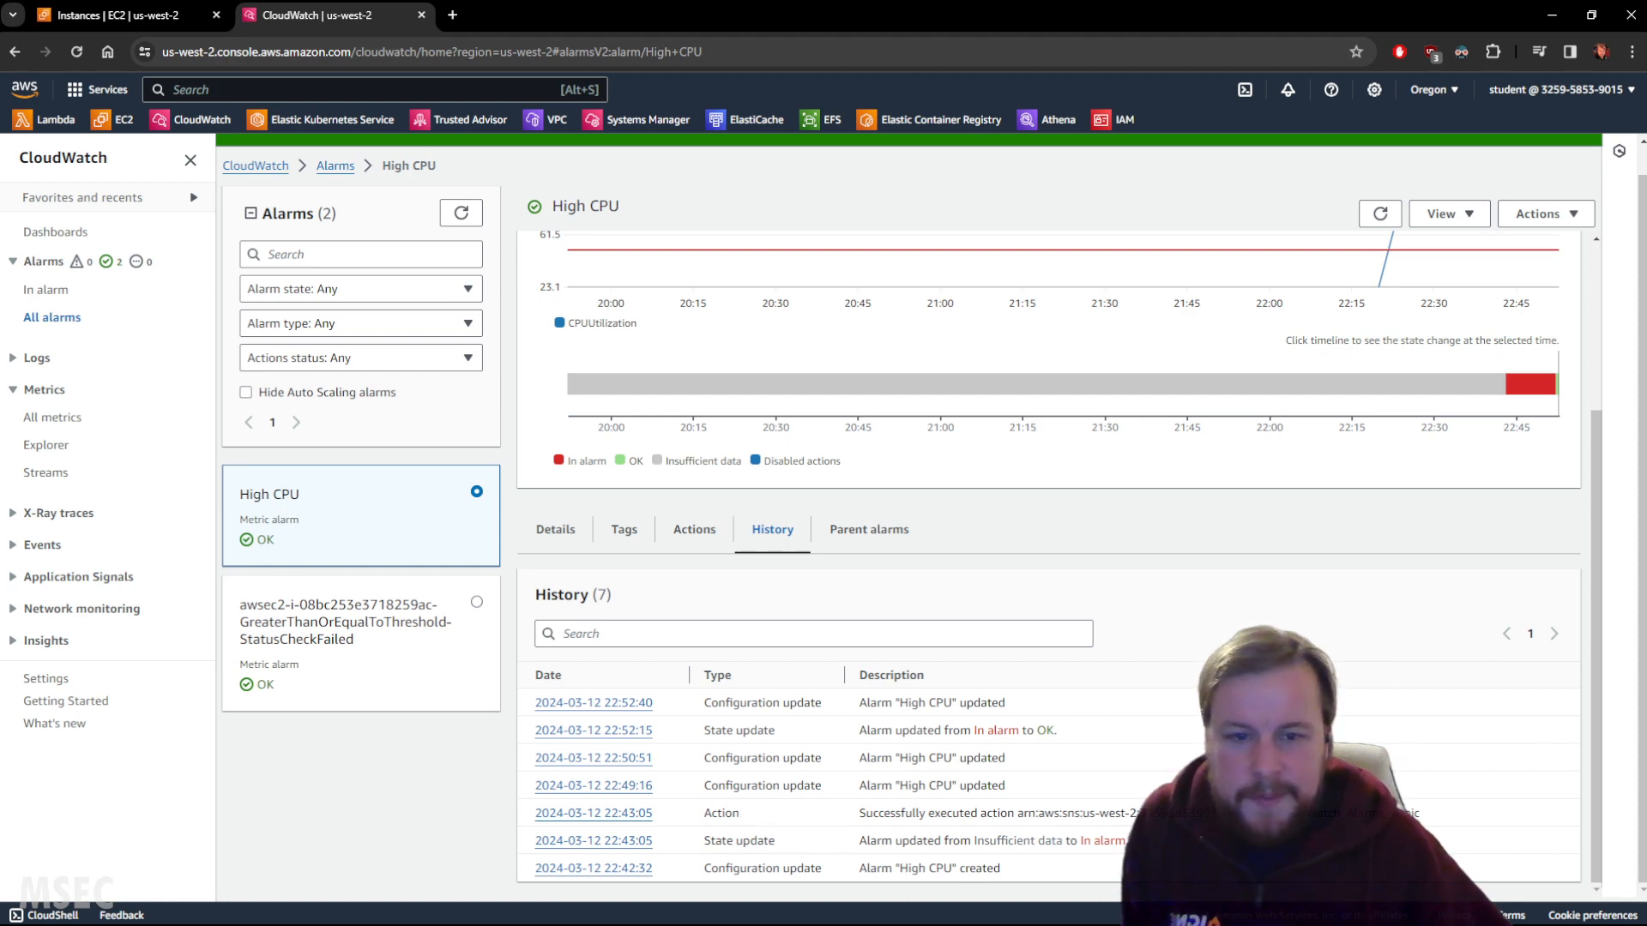
scroll(730, 806, "up", 3)
left_click(1381, 214)
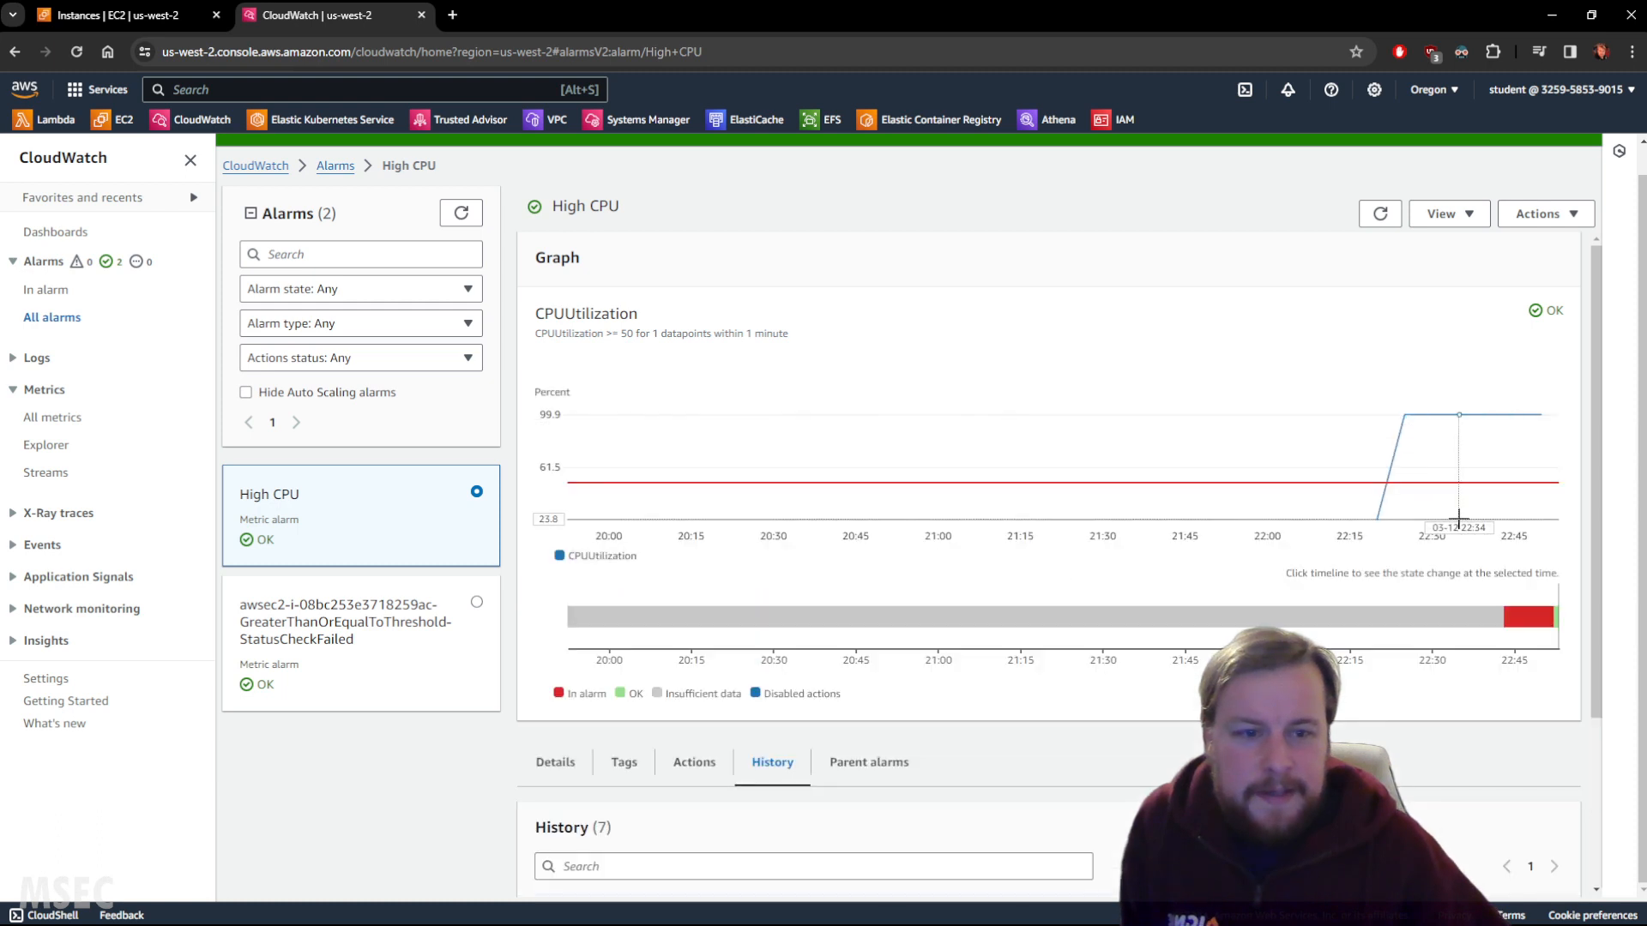
scroll(1441, 509, "down", 1)
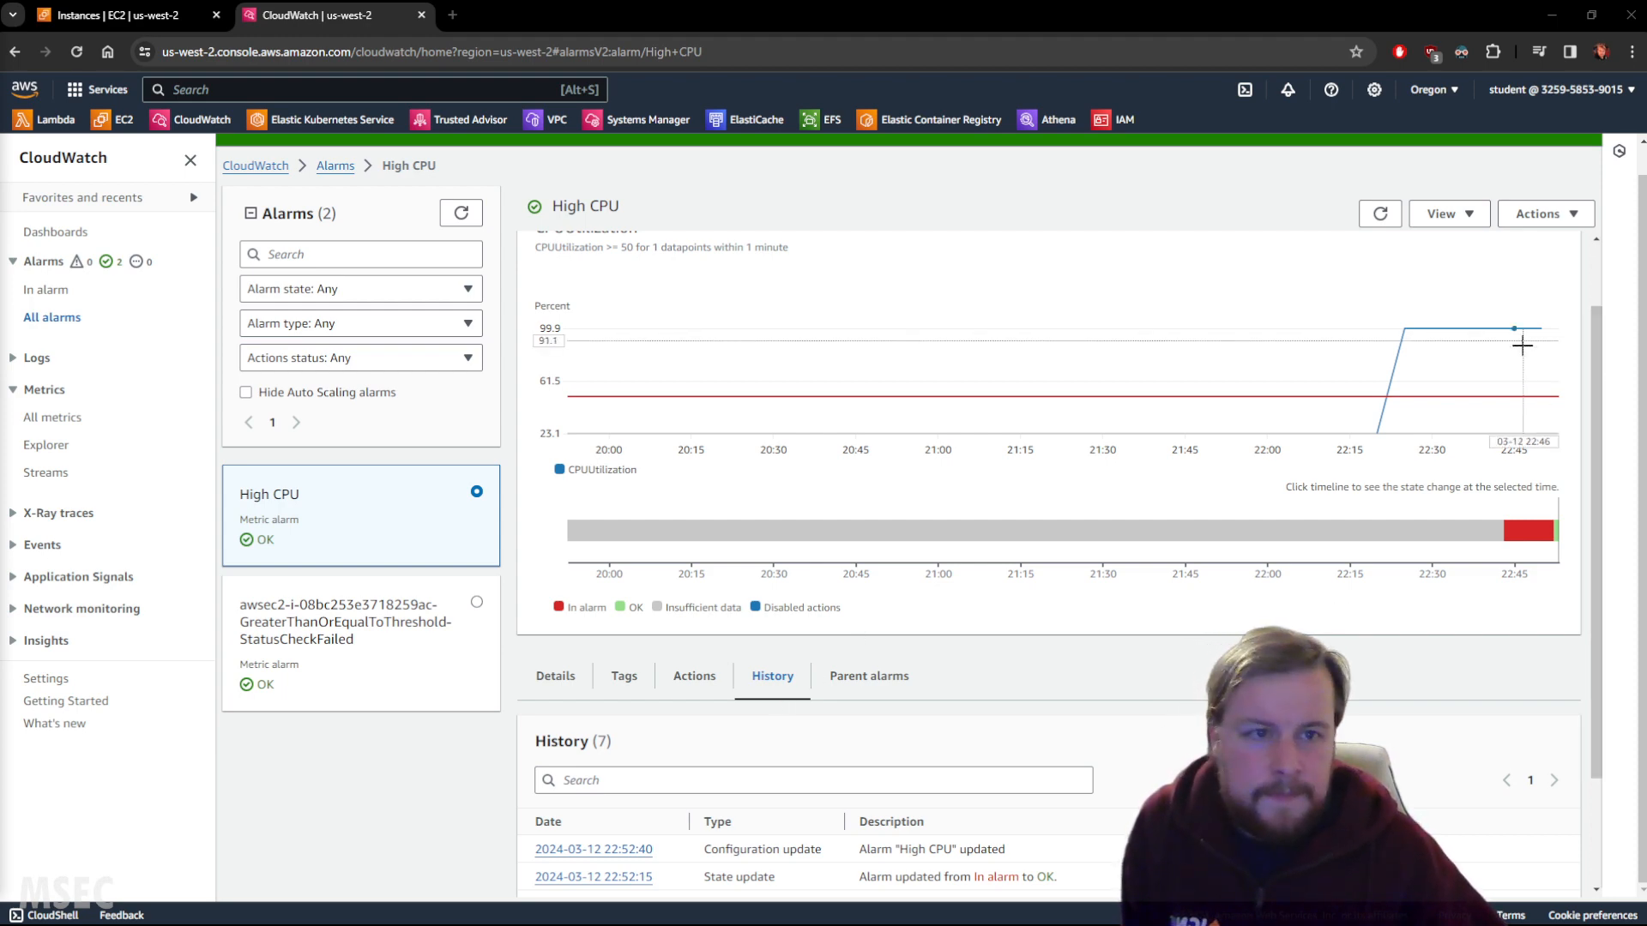
Refresh the alarm and select the History entries describing the reboot action.
left_click(1389, 220)
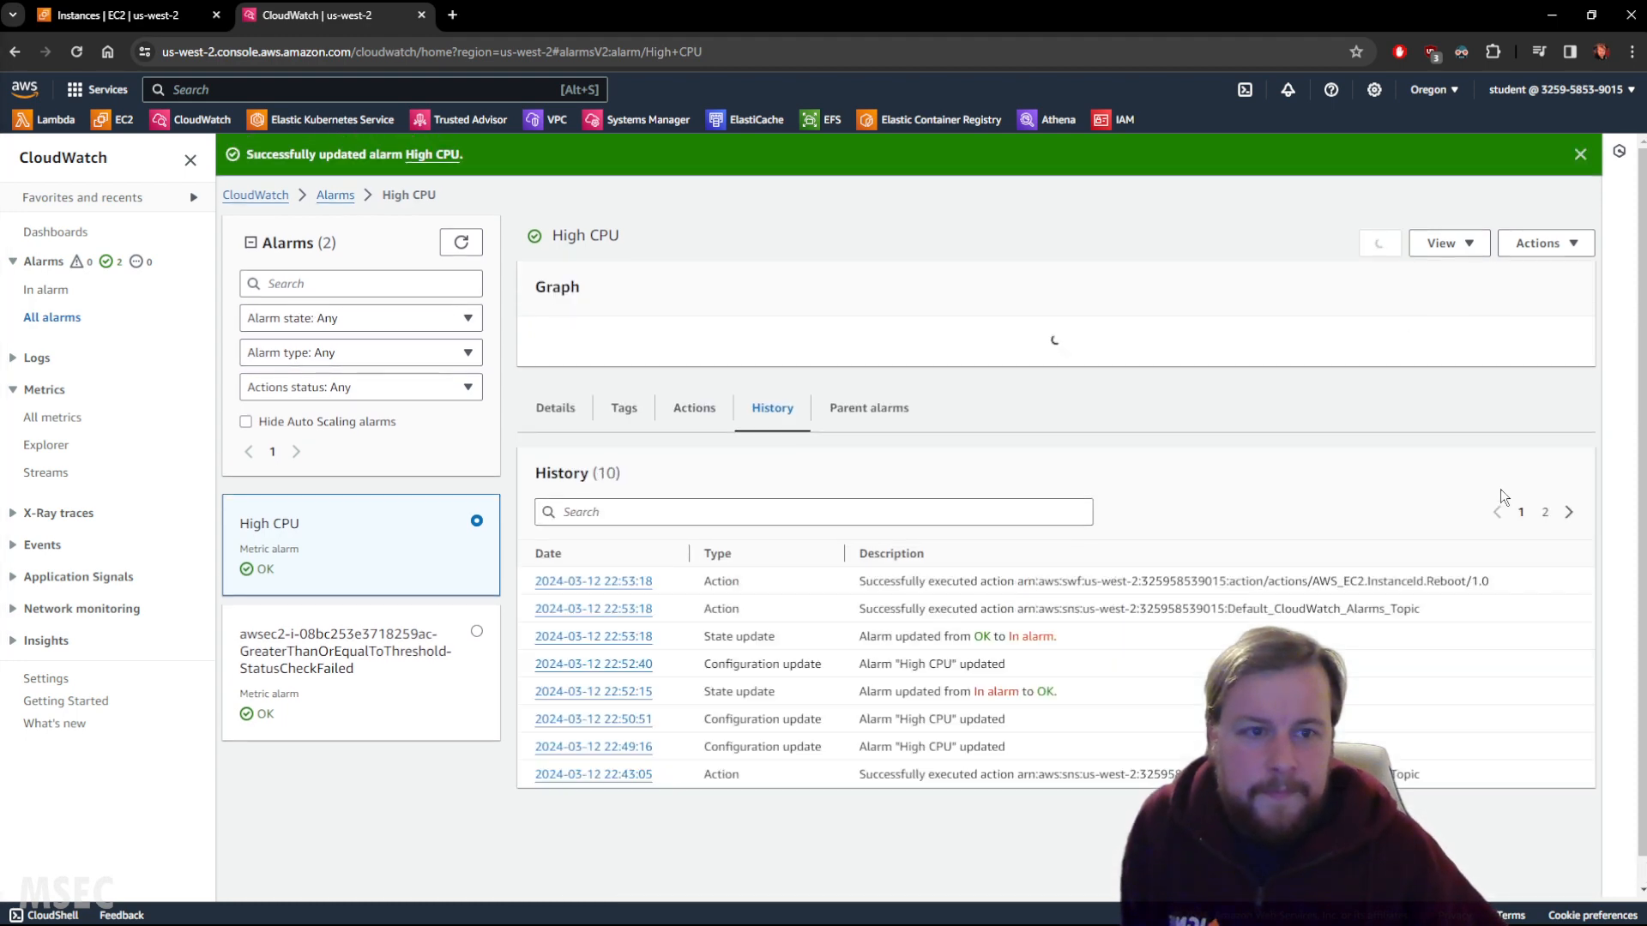
scroll(1511, 354, "down", 3)
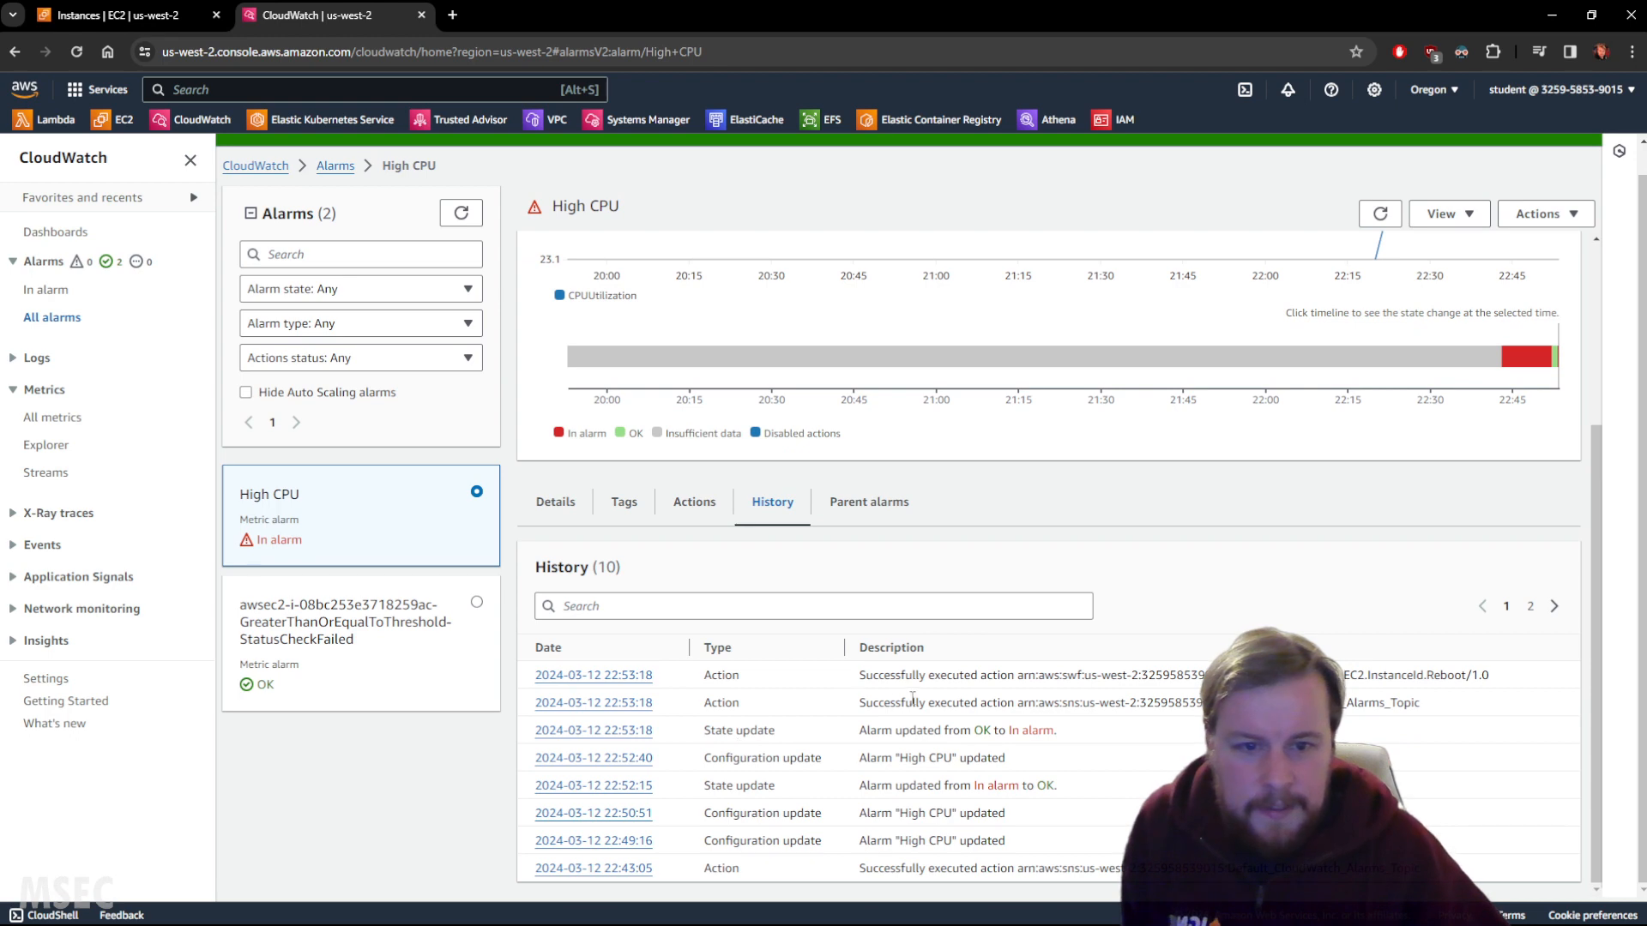
double_click(726, 704)
left_click_drag(832, 707, 1463, 687)
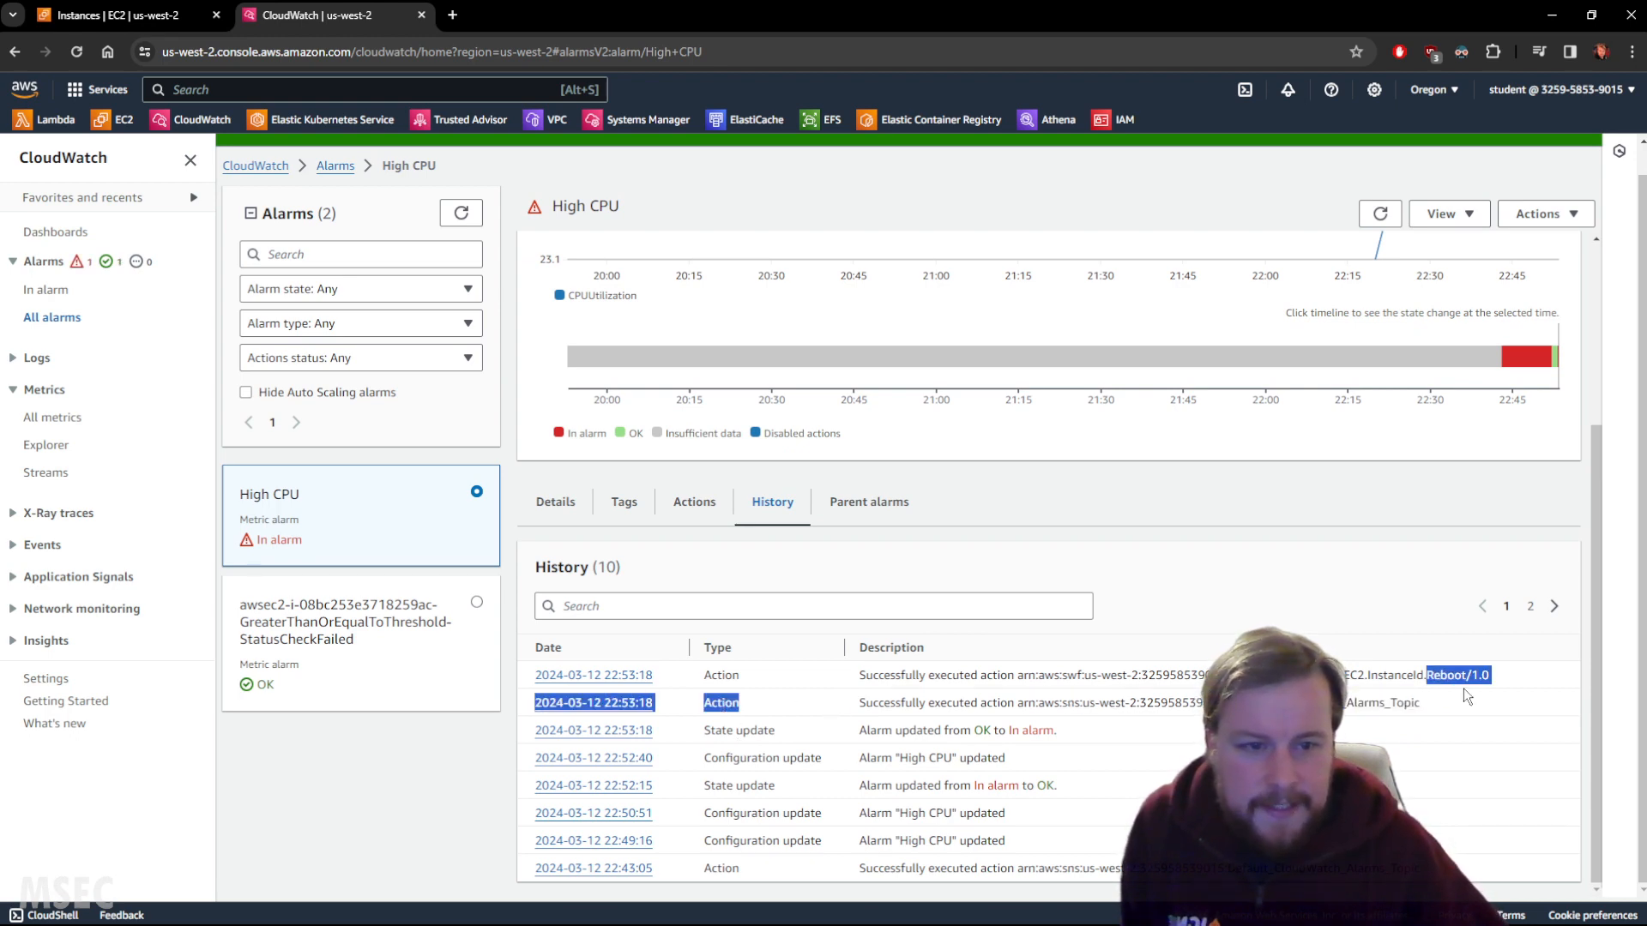
left_click_drag(708, 675, 1483, 674)
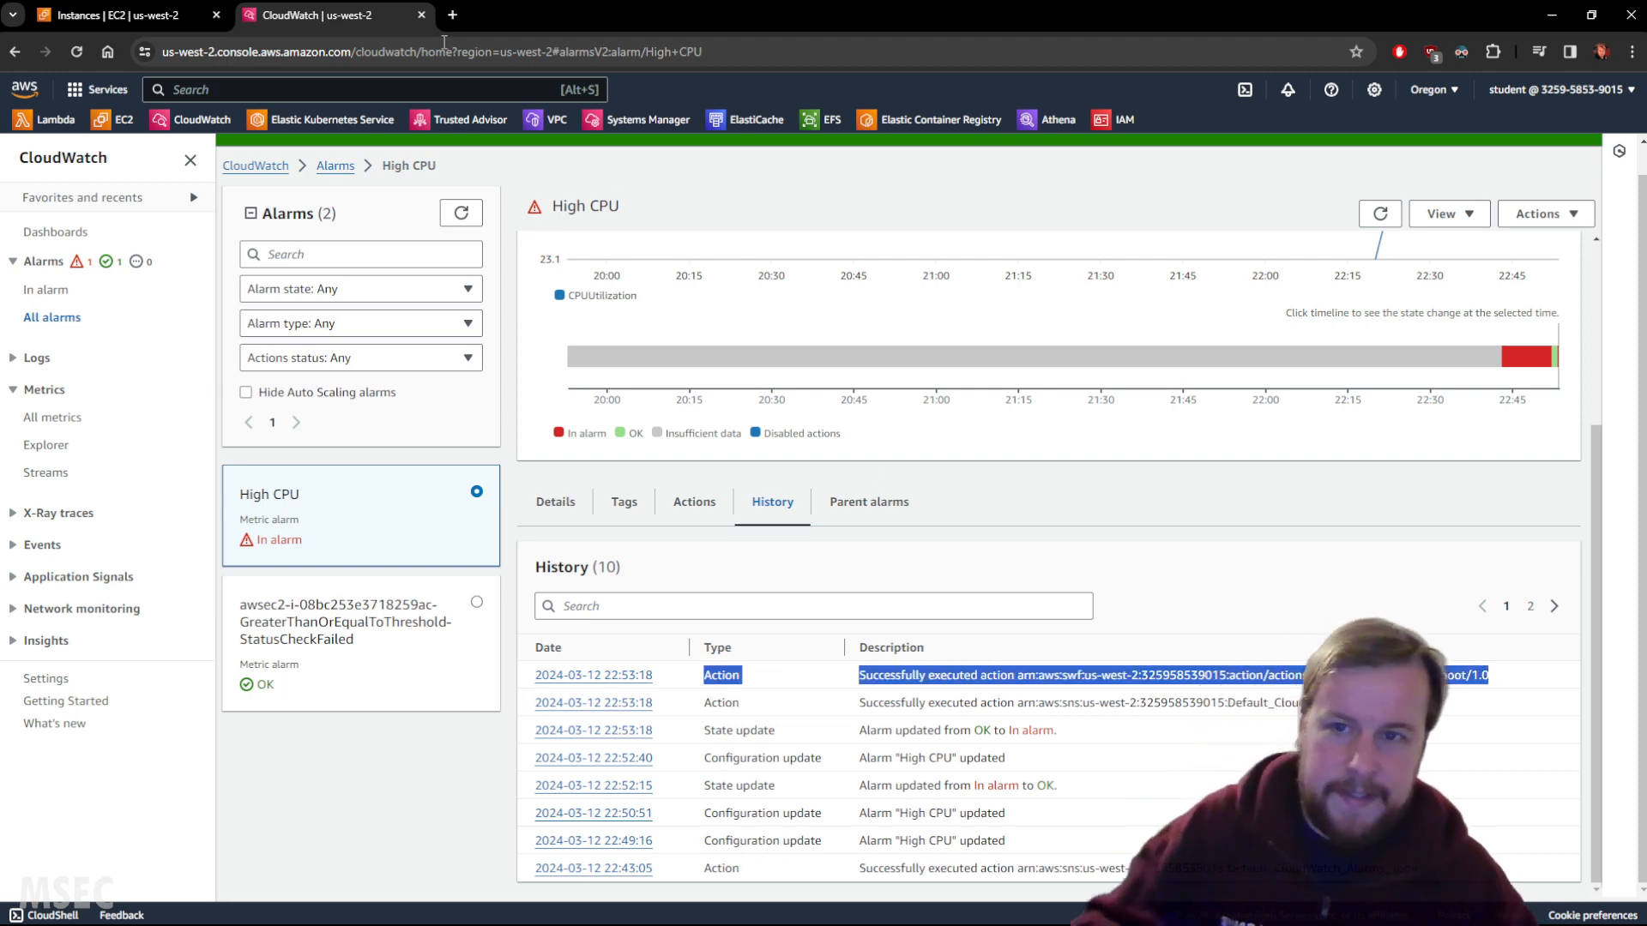
Check the EC2 instances list, then return and refresh the High CPU alarm.
left_click(128, 14)
left_click(1059, 185)
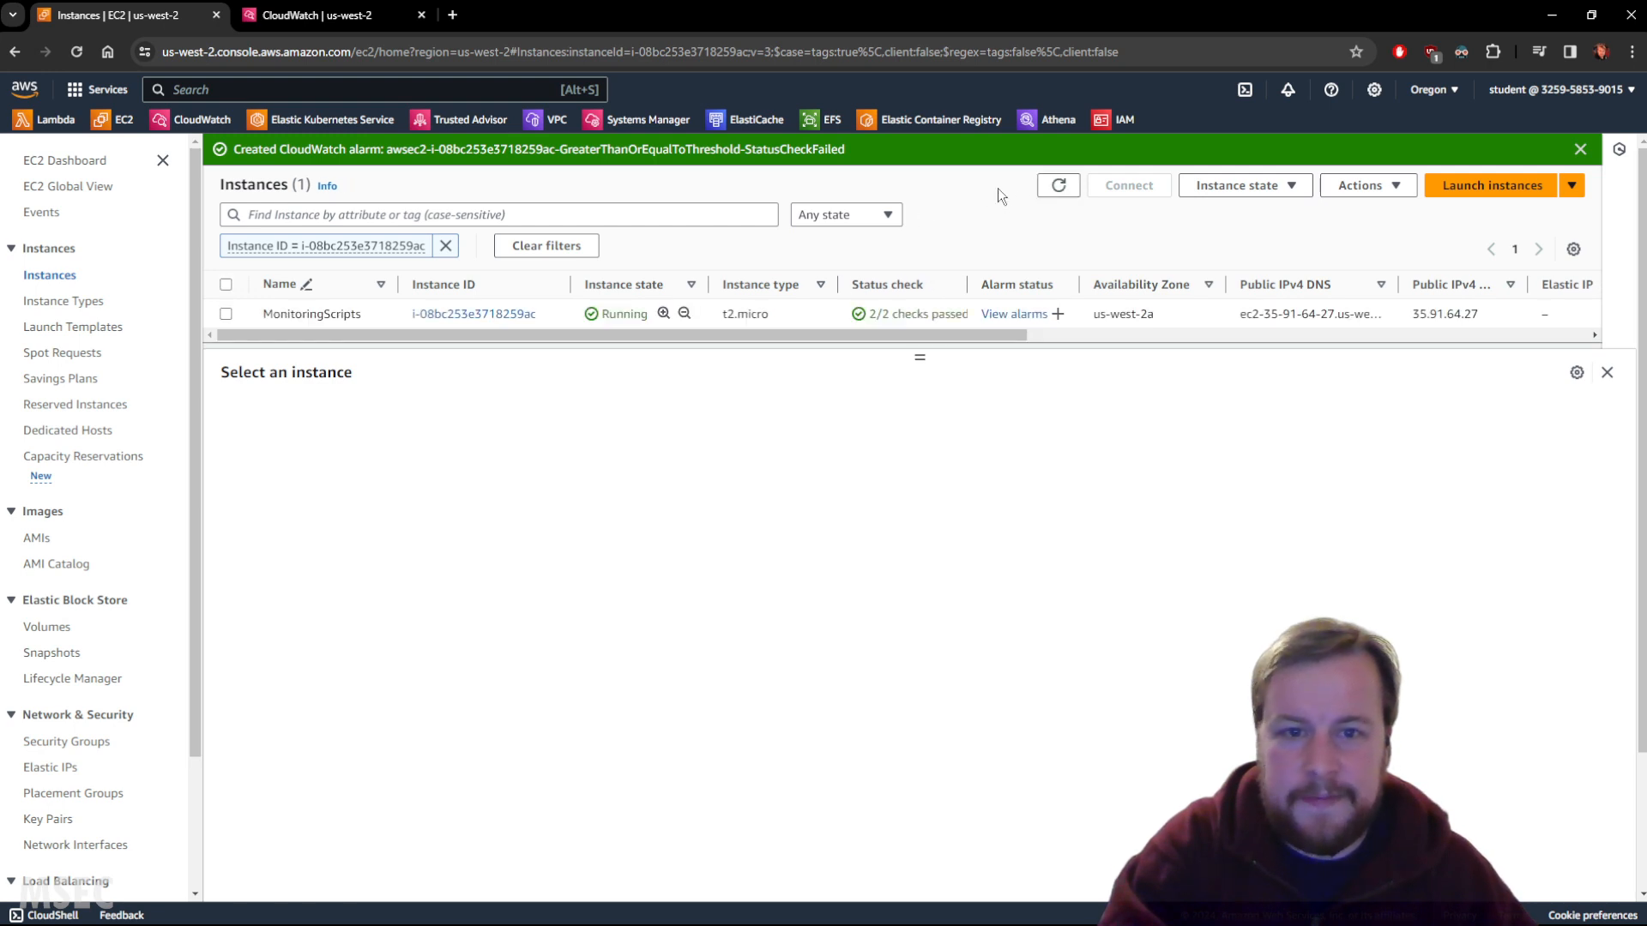
left_click(1058, 186)
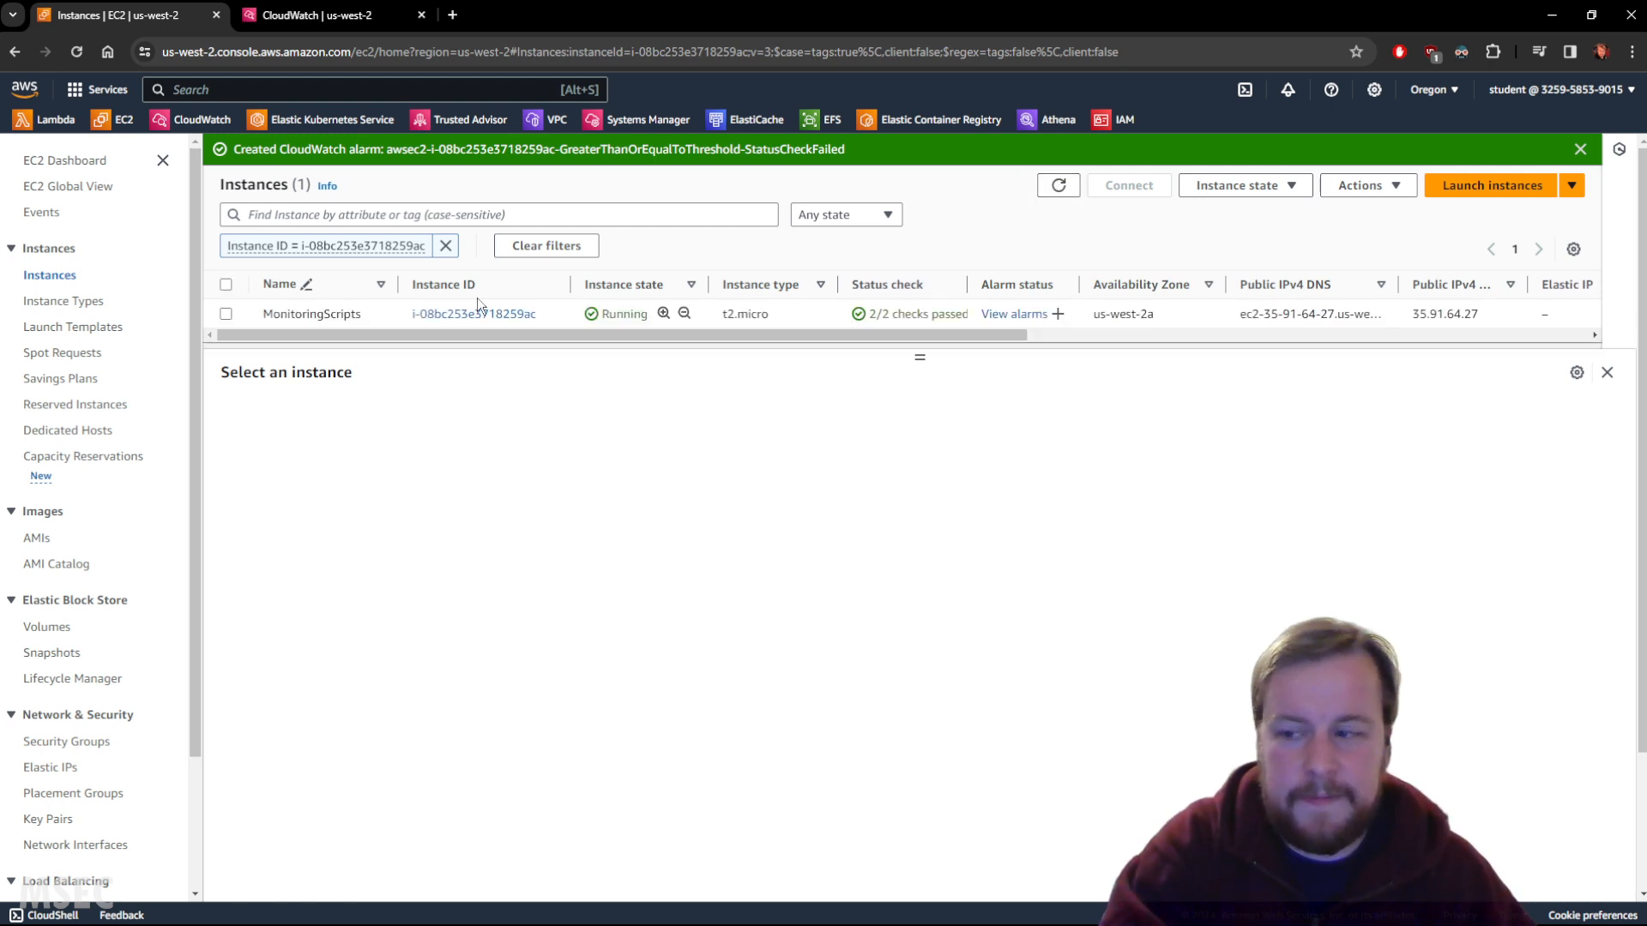
left_click(325, 12)
scroll(1336, 383, "up", 3)
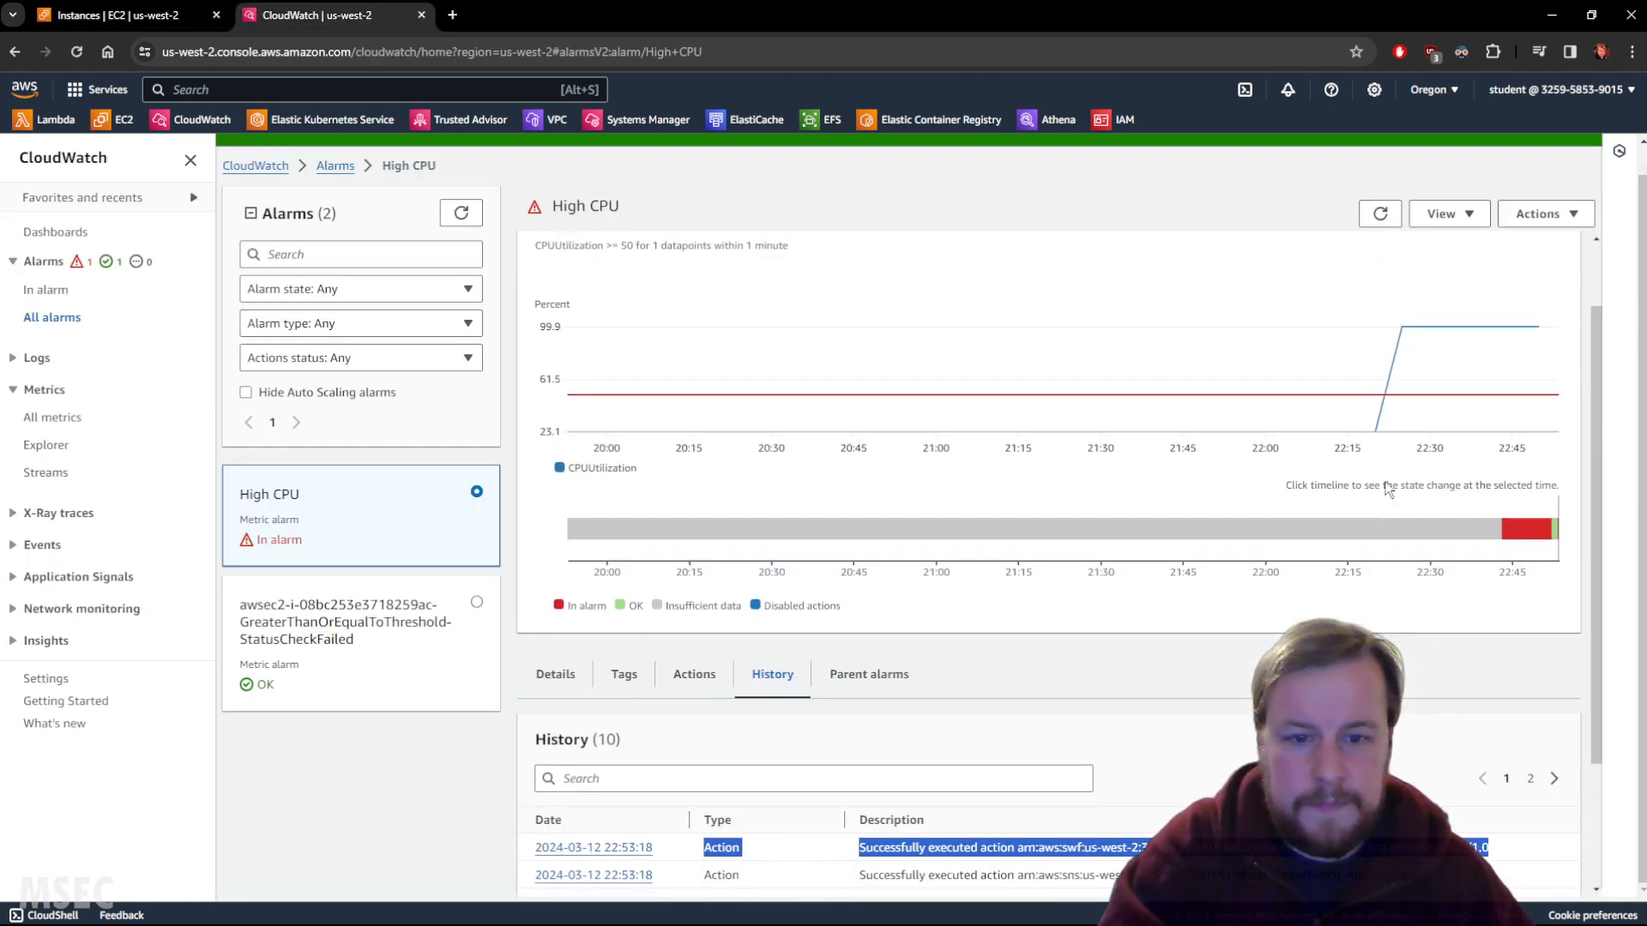
left_click(1374, 221)
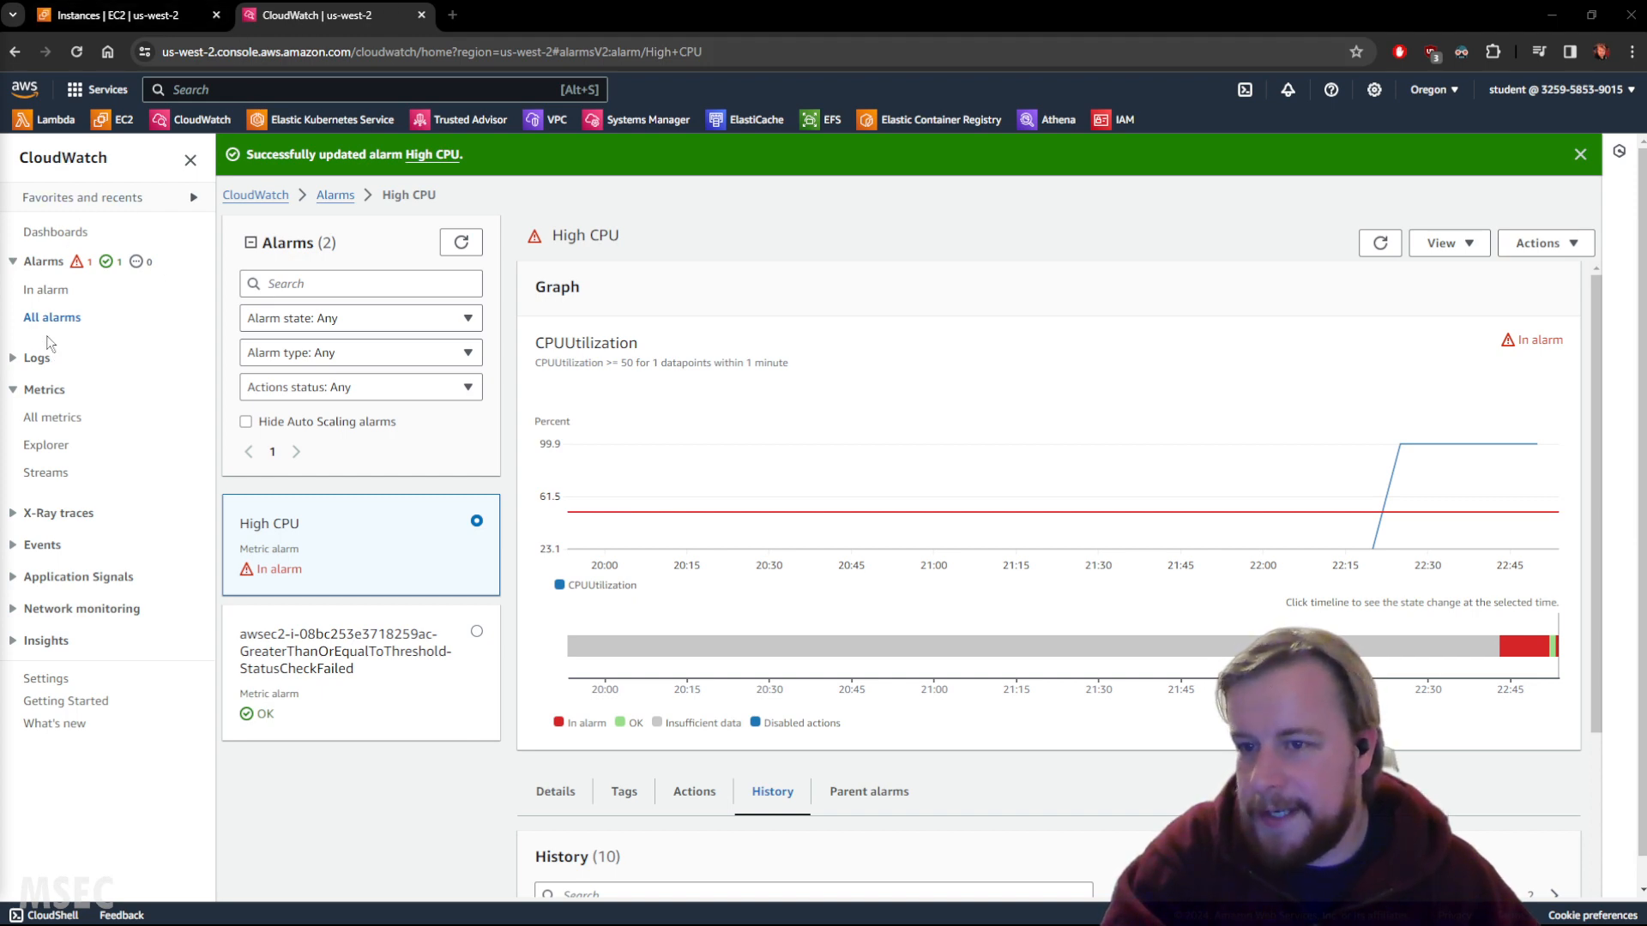
Open All metrics and browse to the graphed EC2 CPUUtilization metric.
left_click(58, 418)
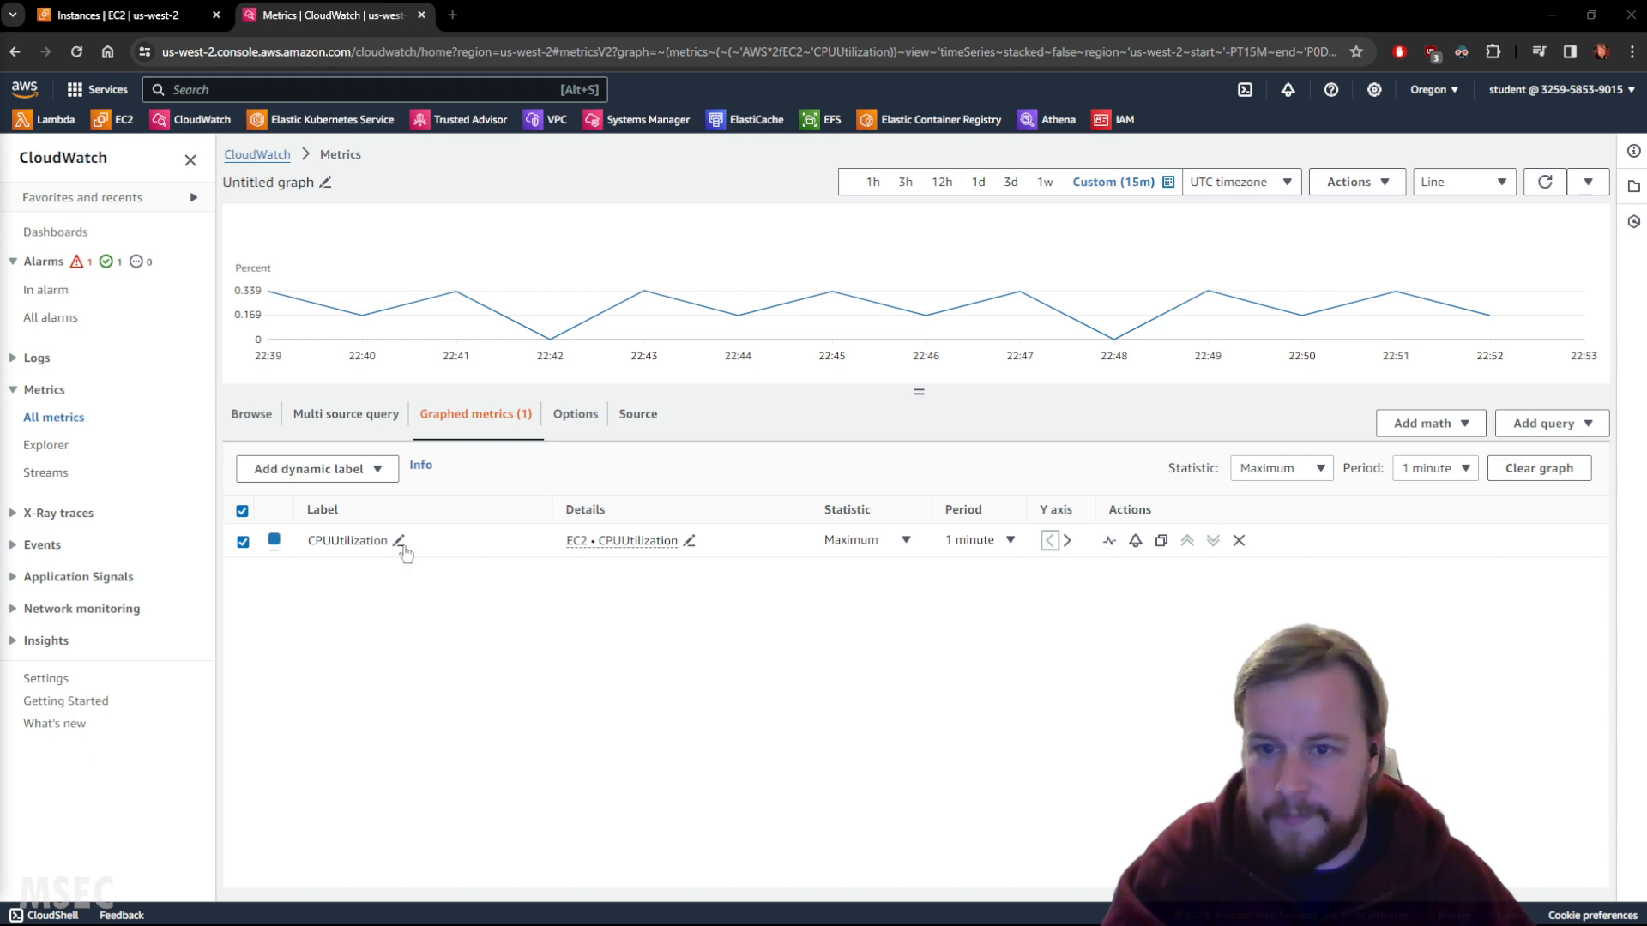
left_click(268, 160)
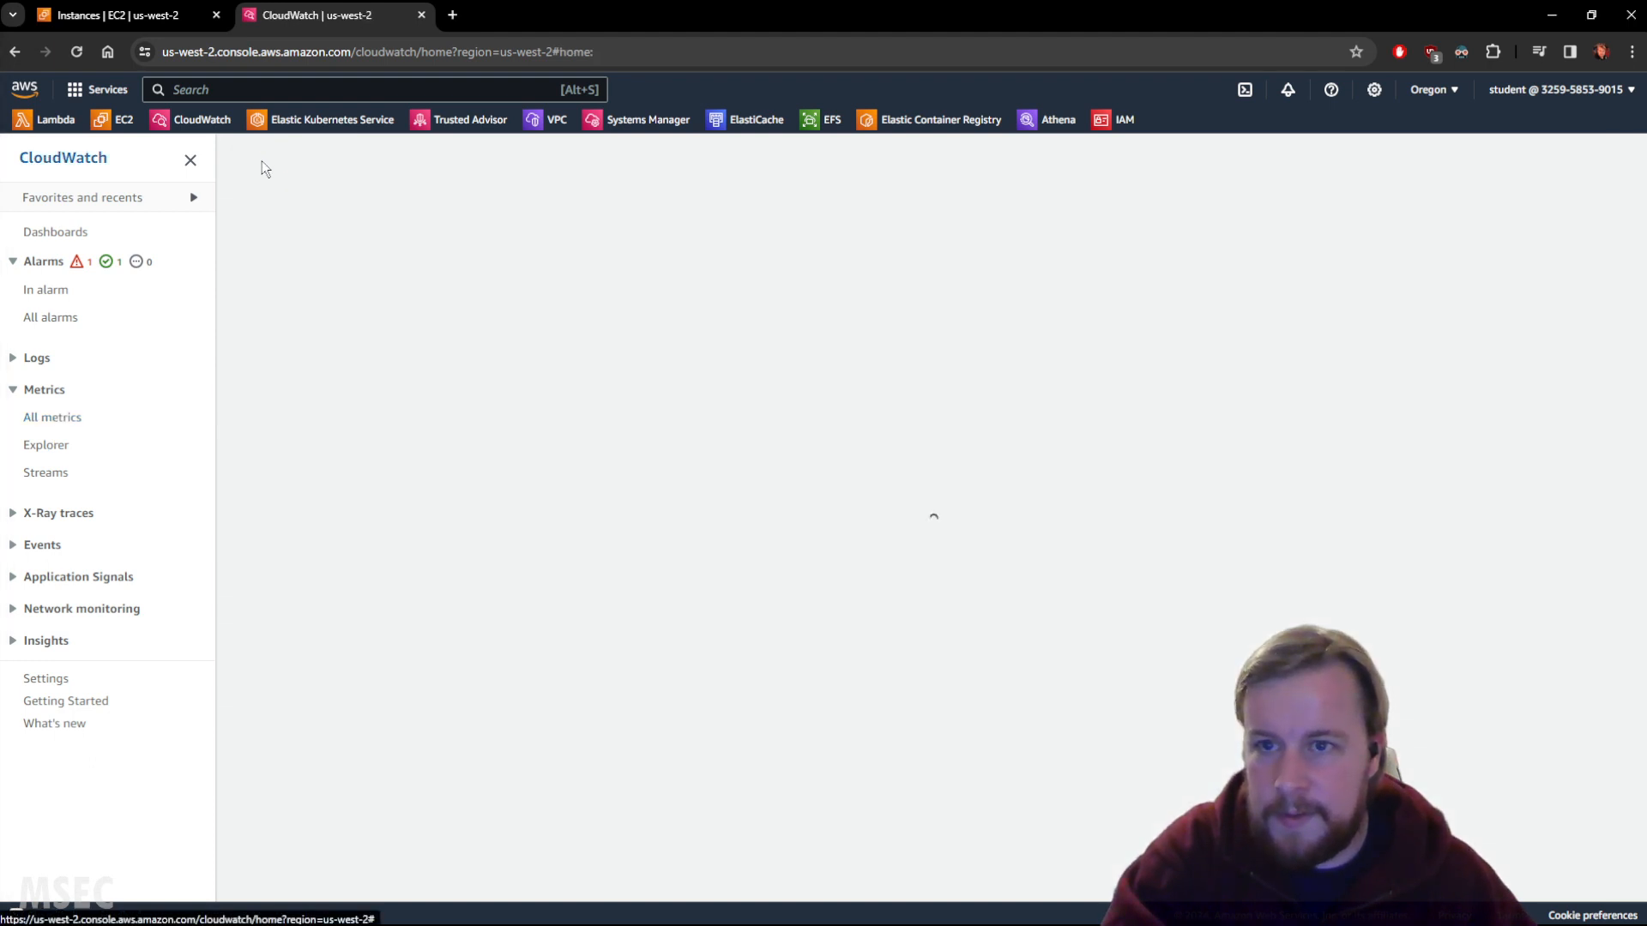
left_click(64, 424)
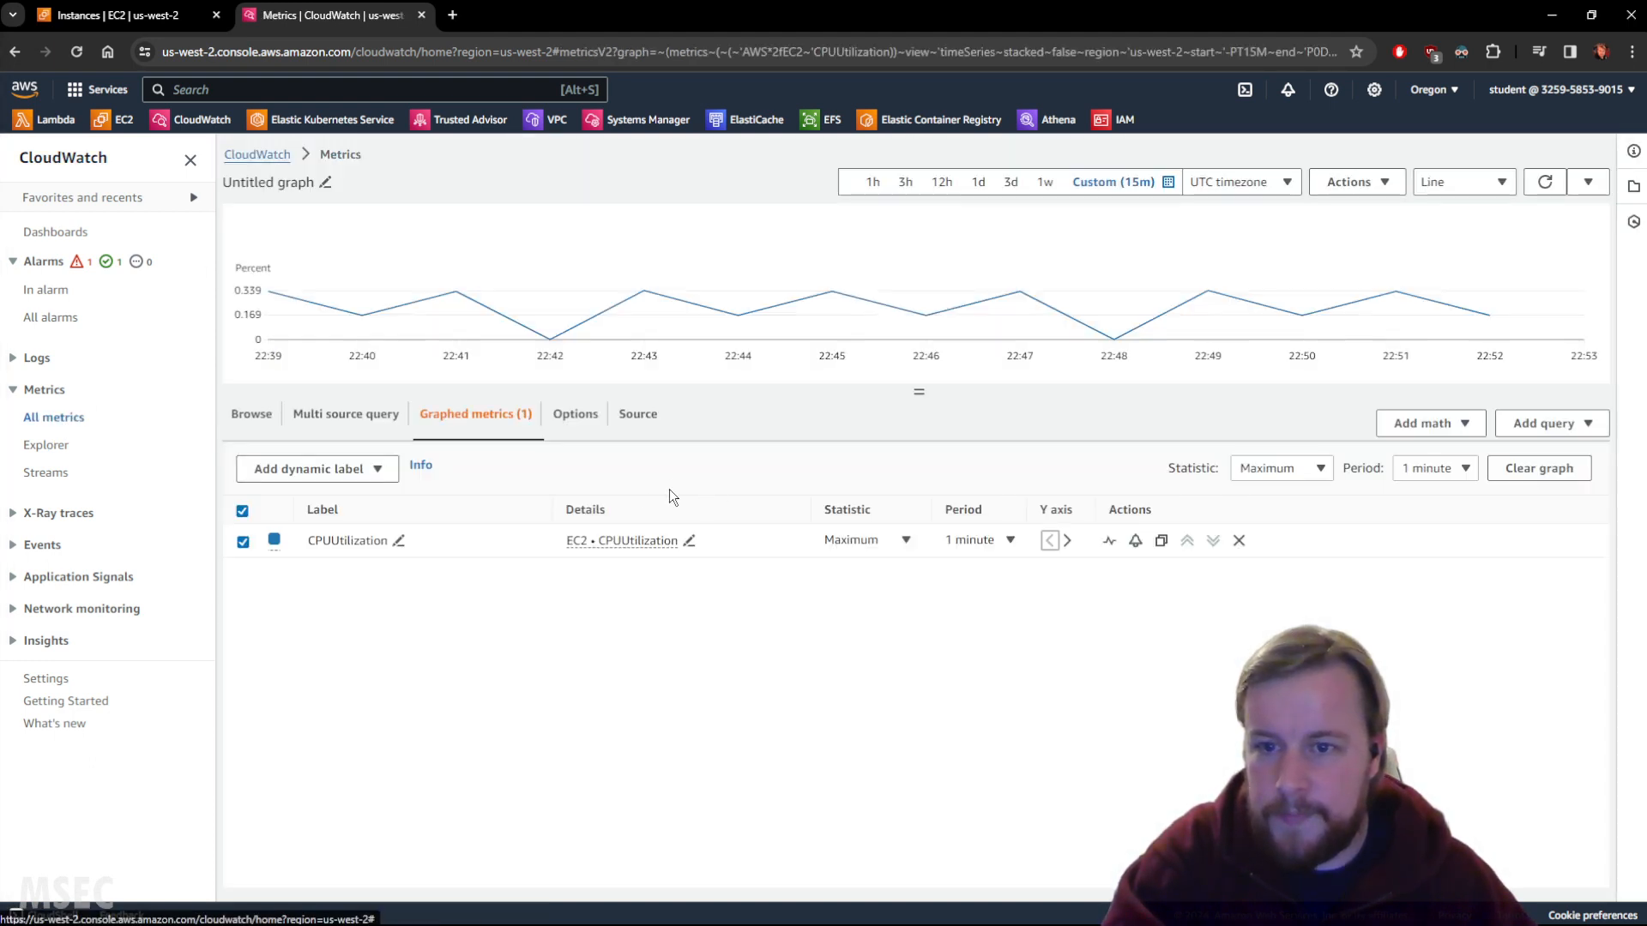
left_click(251, 414)
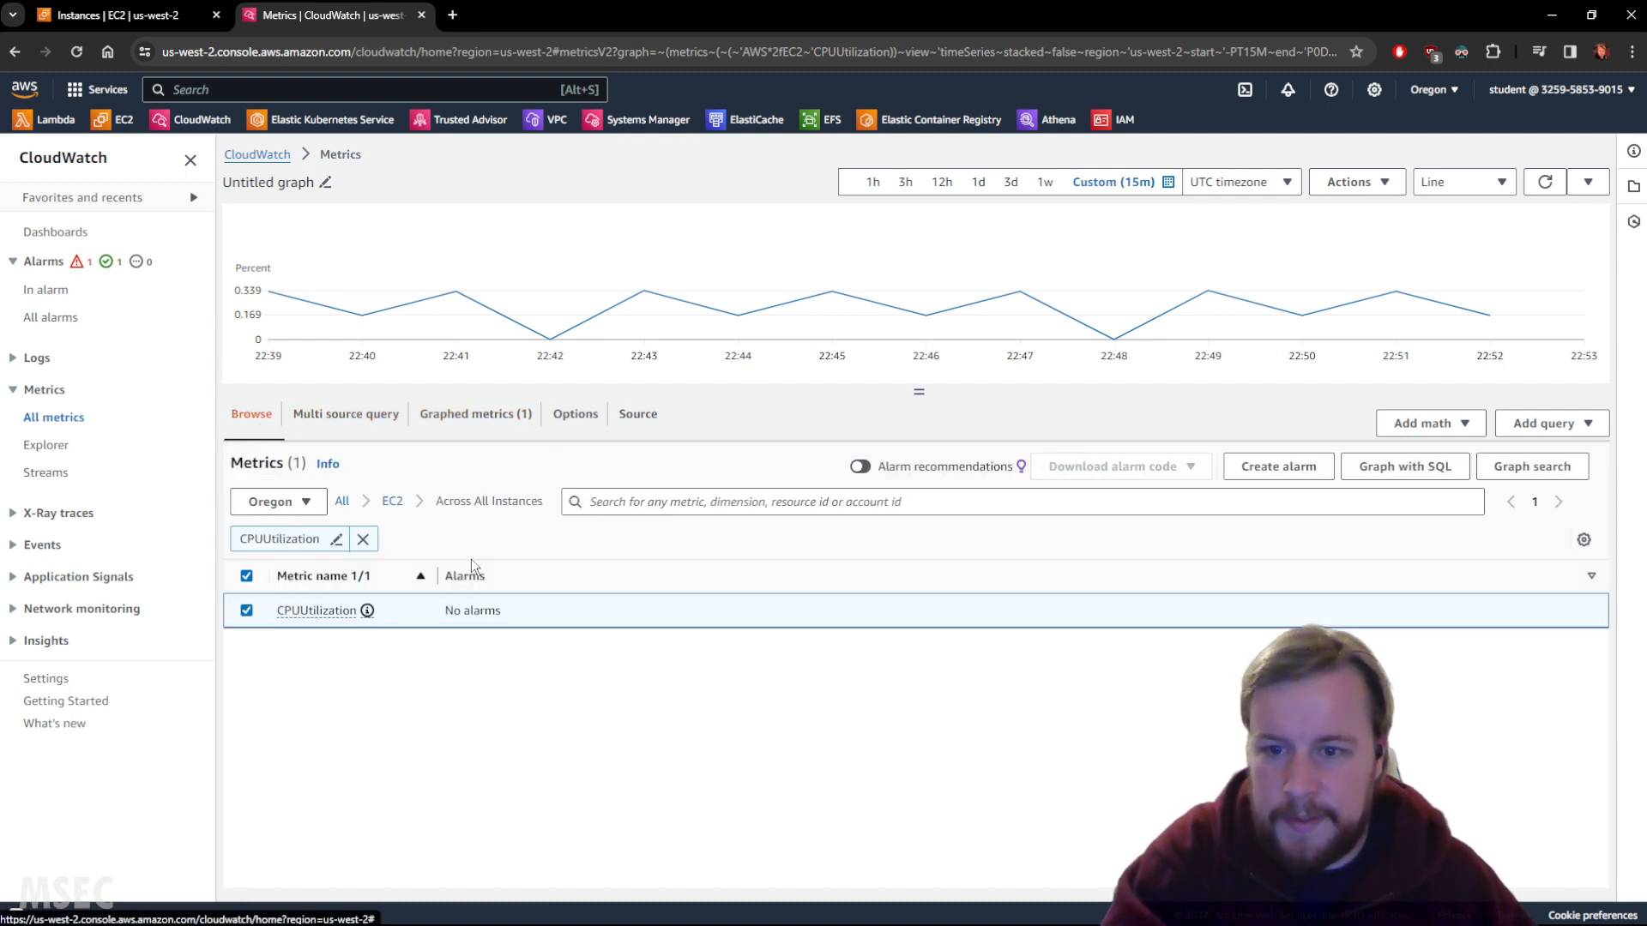
left_click(307, 611)
left_click(321, 634)
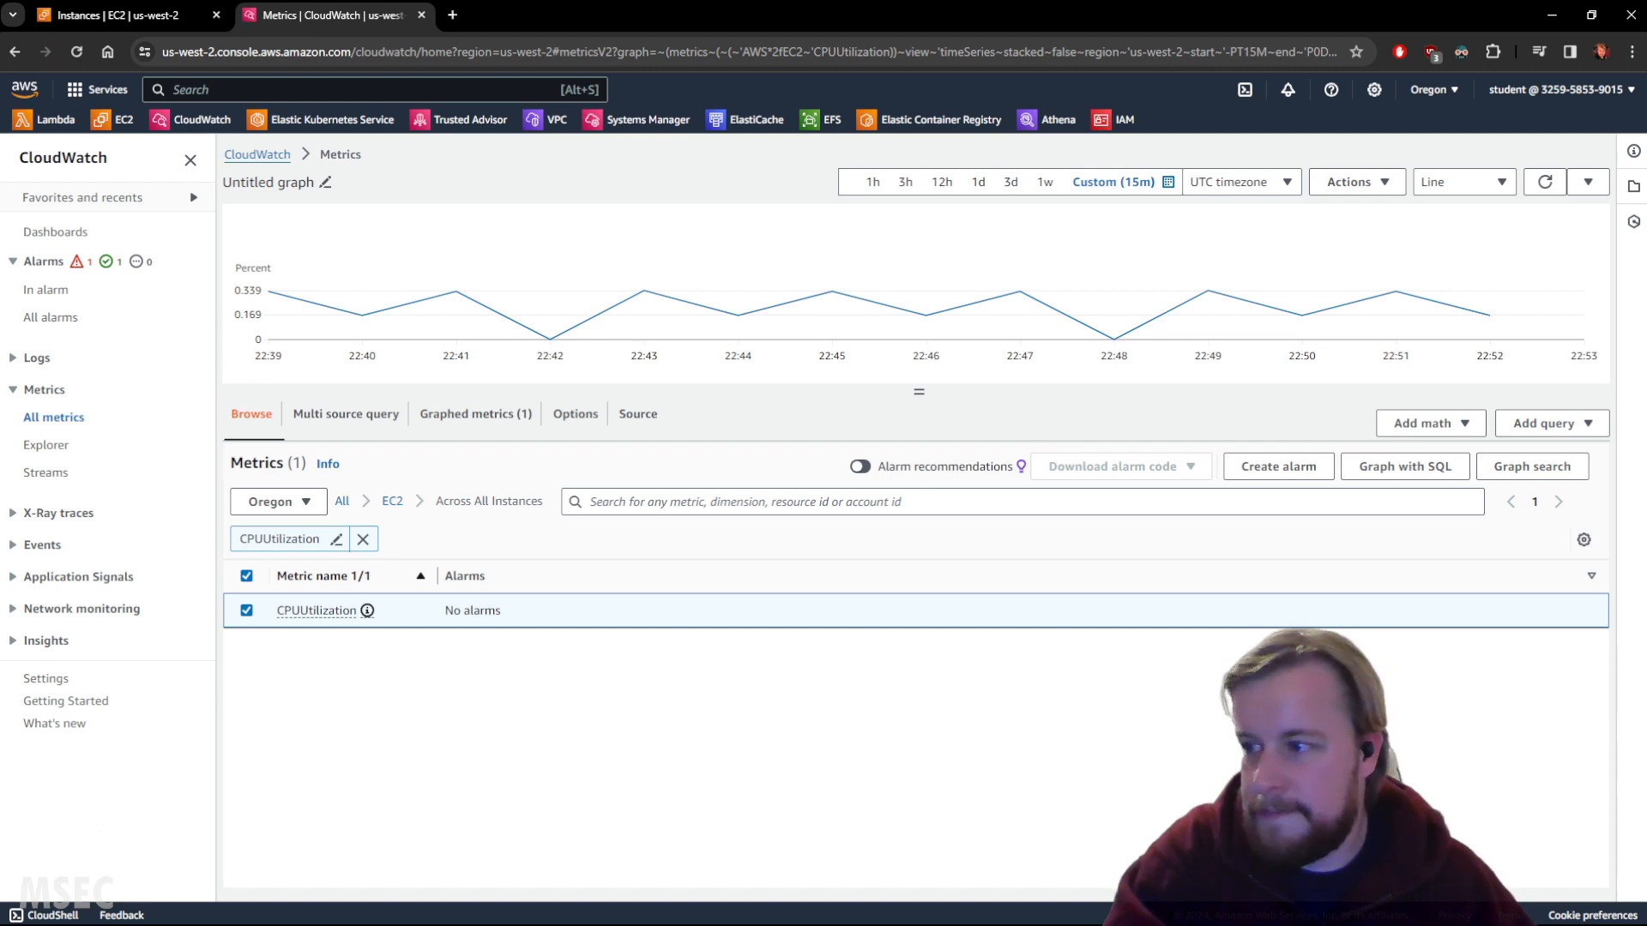
Copy the CPUUtilization graph's share link from its Share option.
left_click(1368, 183)
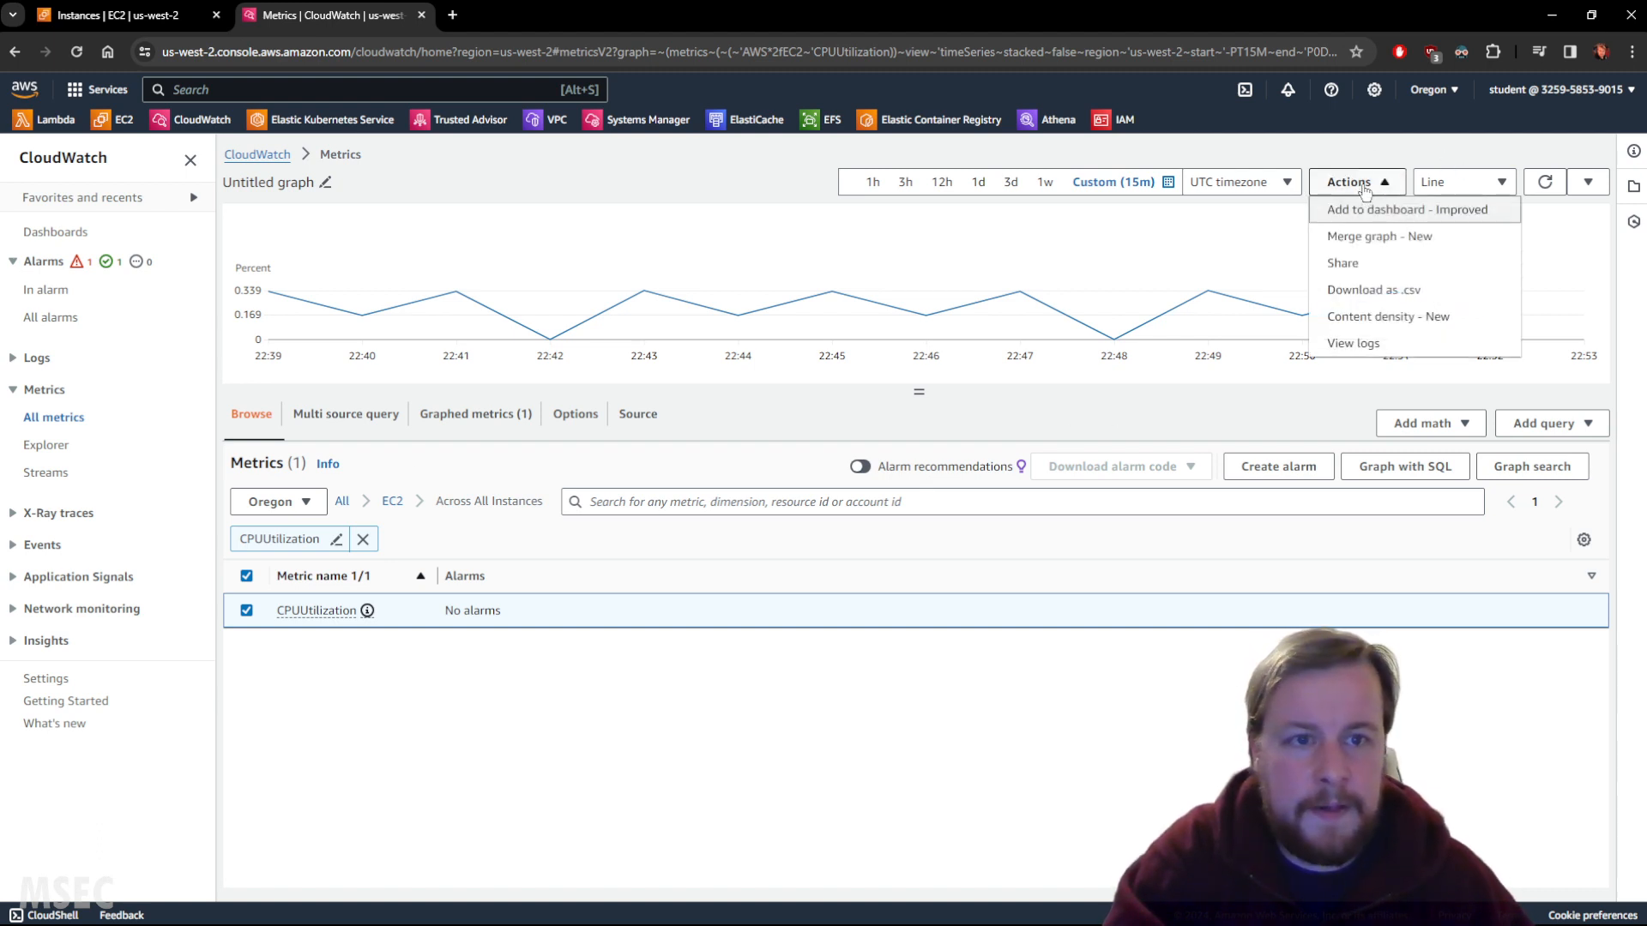
left_click(1354, 264)
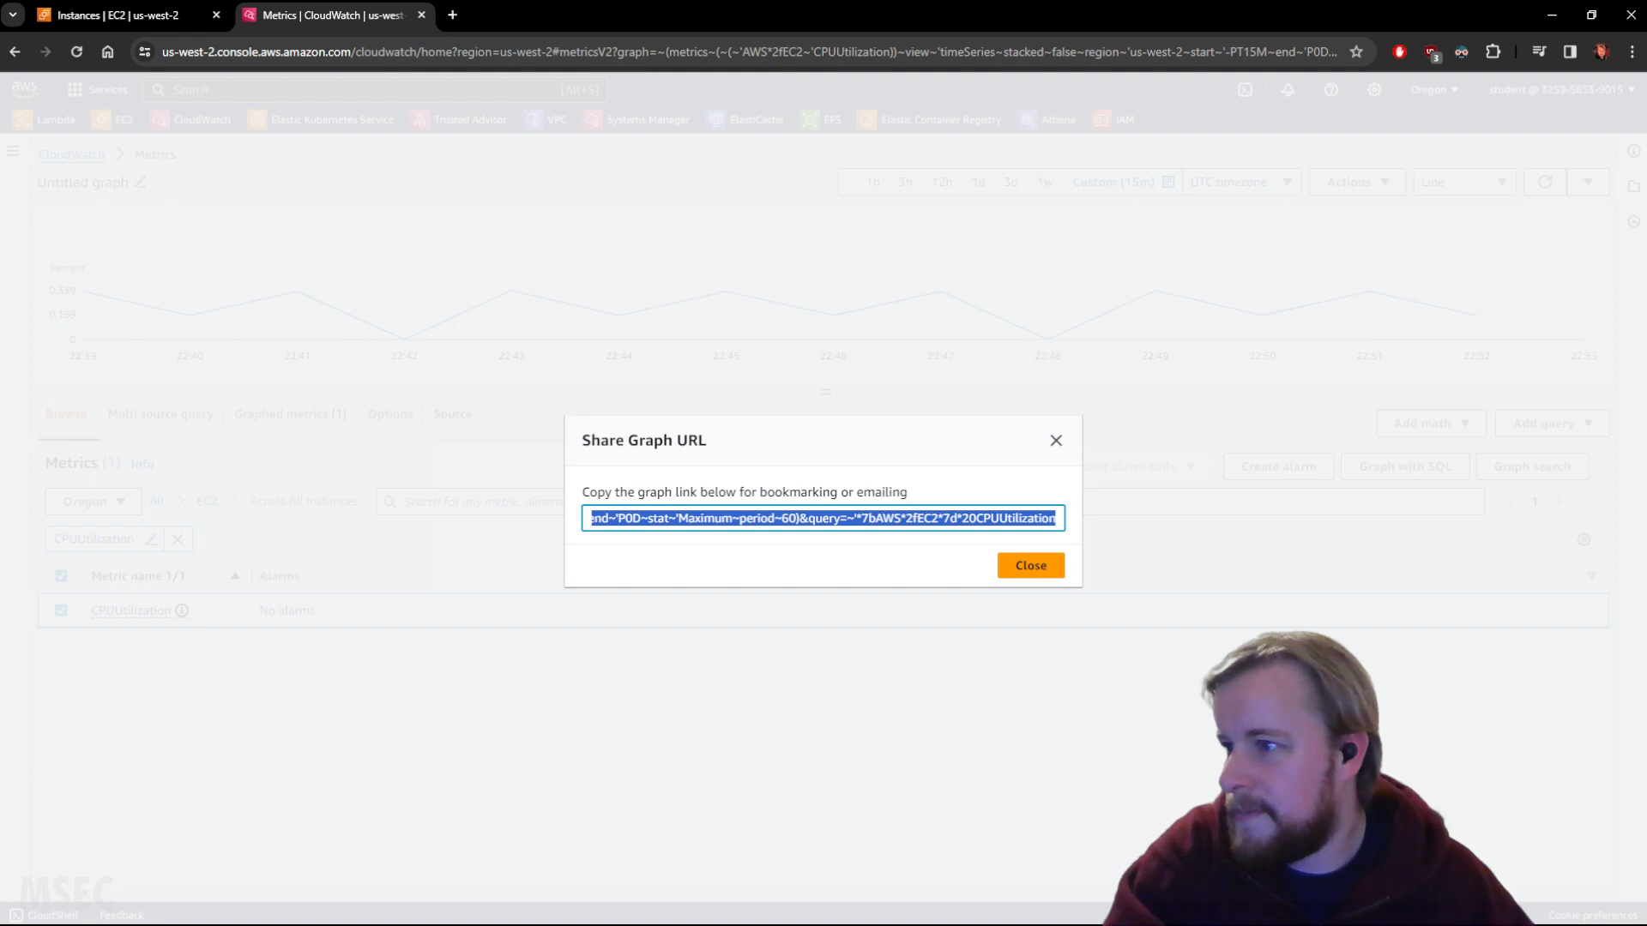
right_click(993, 519)
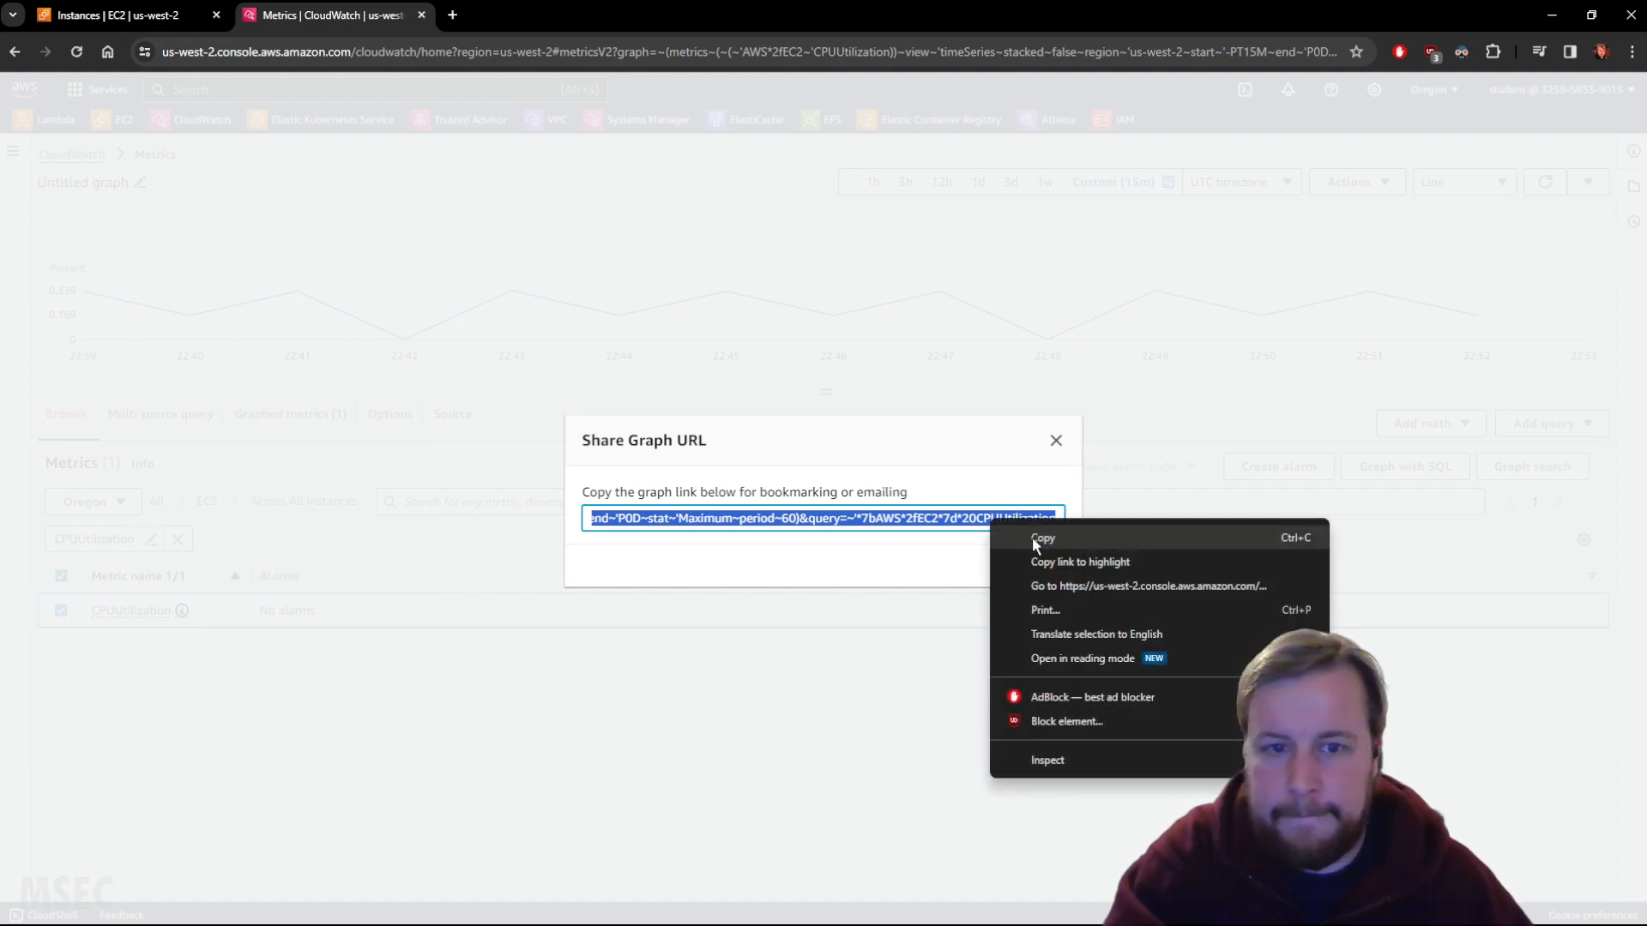
left_click(1049, 529)
Paste the copied graph link into a new browser tab and load it.
left_click(452, 15)
key("ctrl+v")
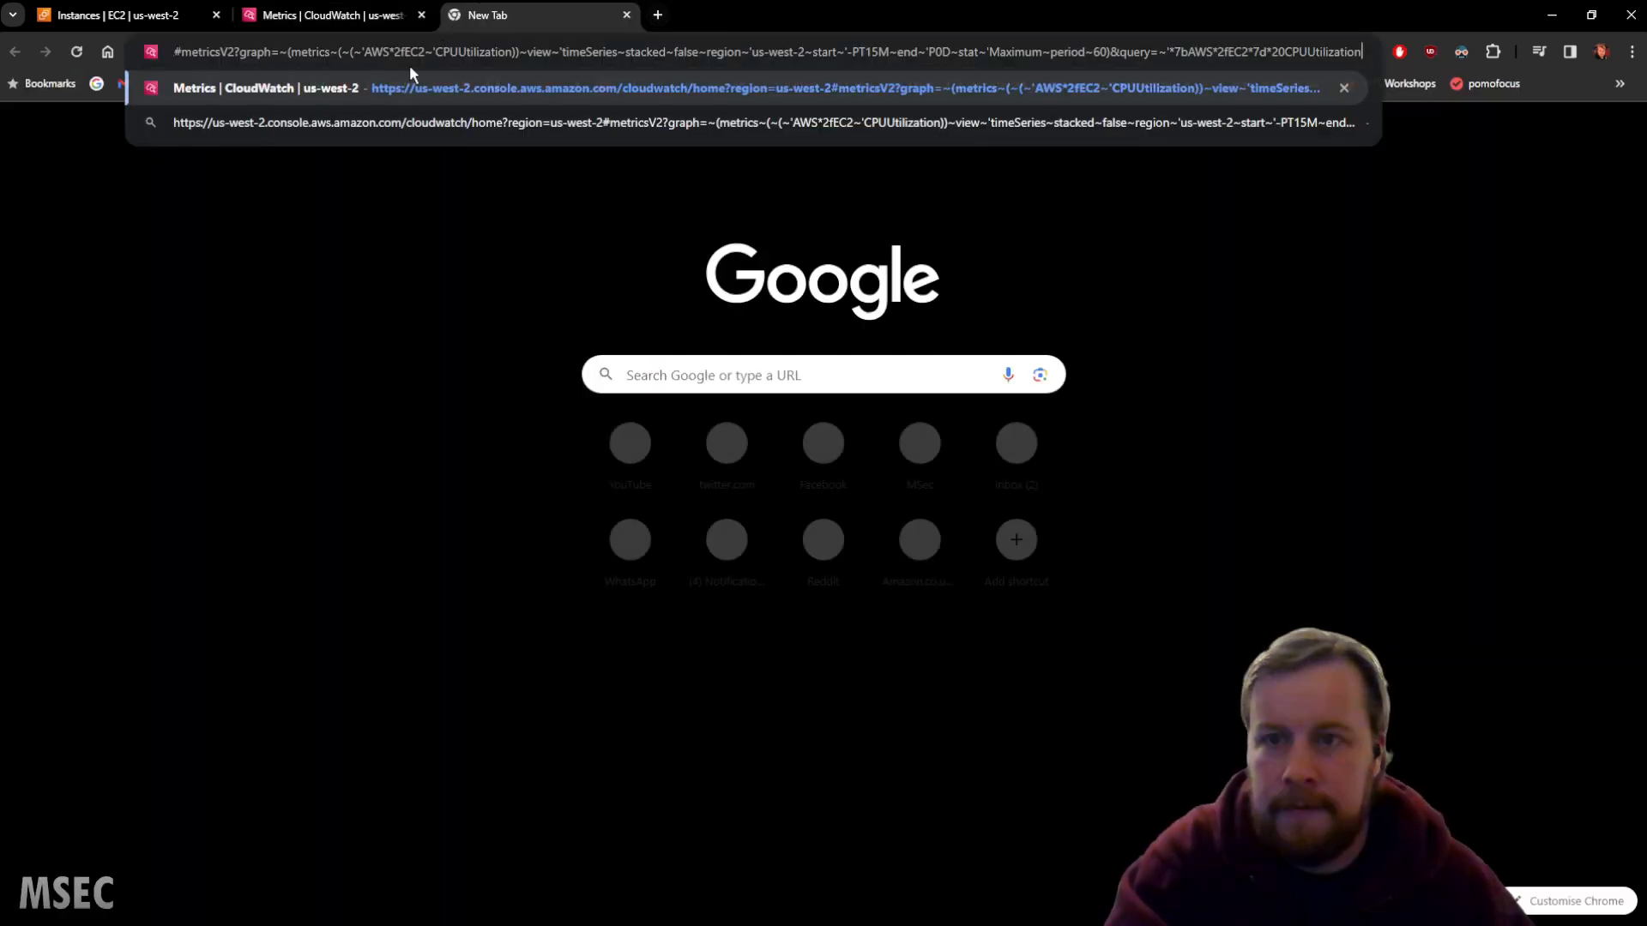
key("Return")
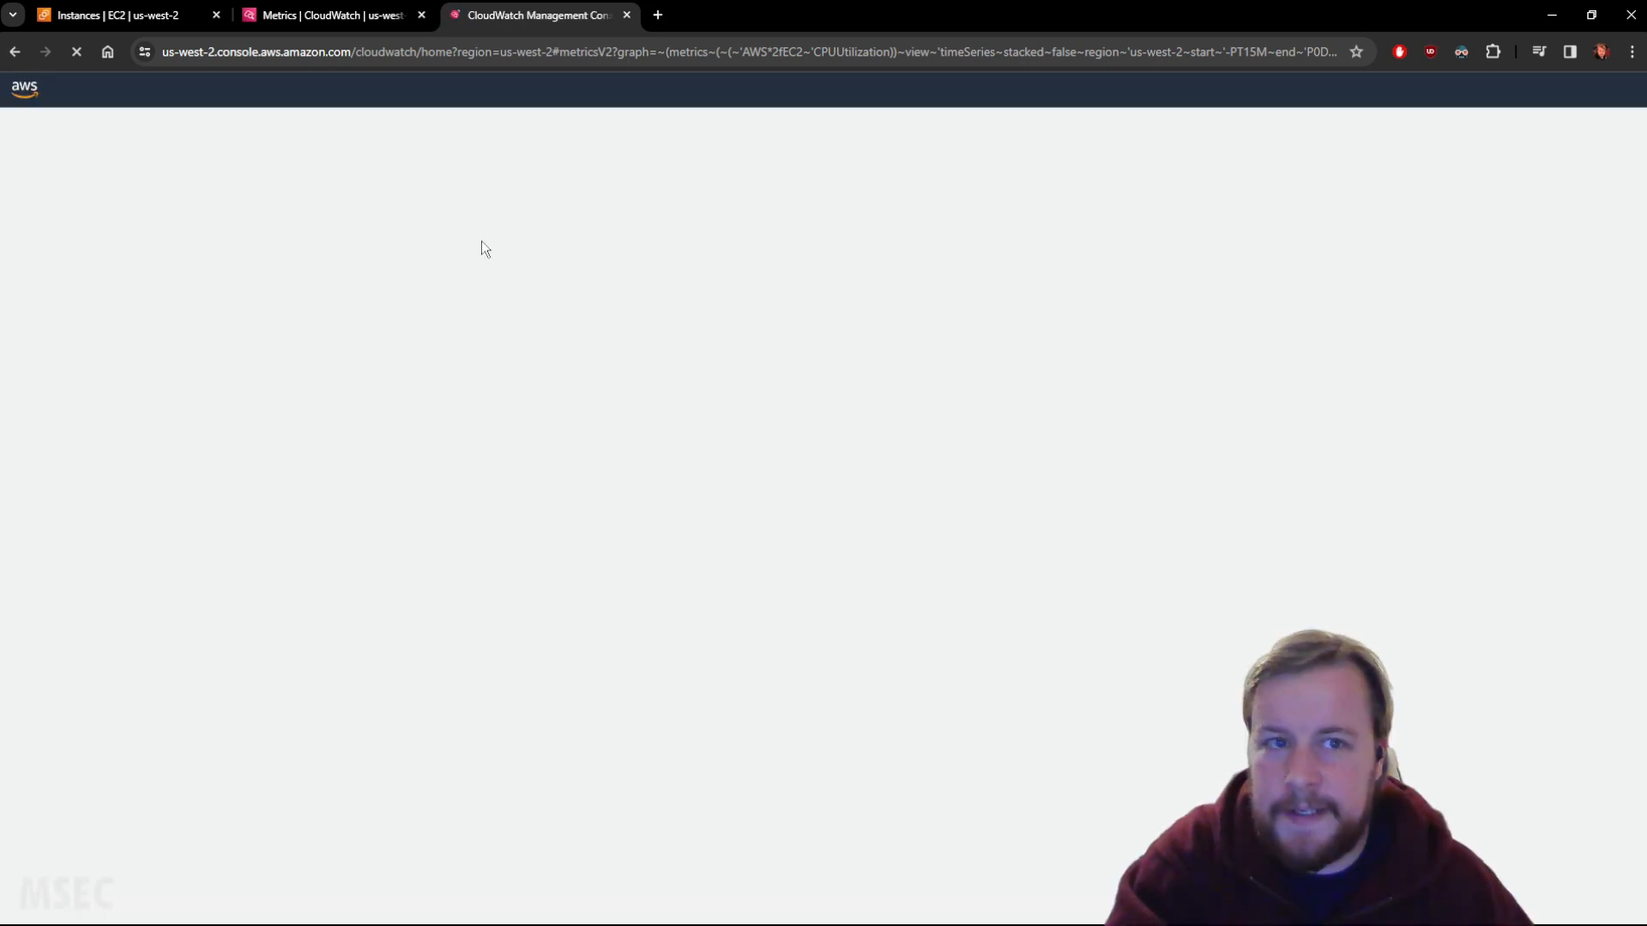